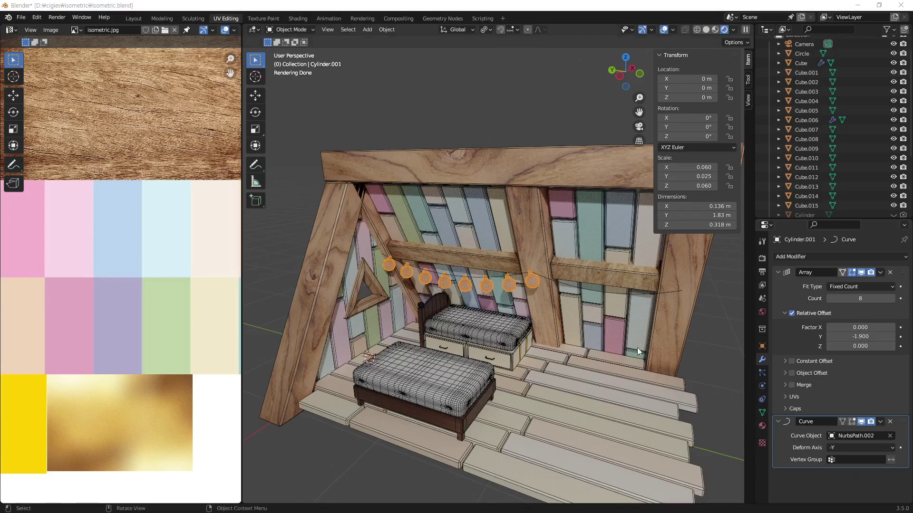
Step: Switch the viewport to Solid shading and inspect NurbsPath.002, Cylinder.001 and NurbsPath.003
{"action": "middle_click_drag", "start_coordinate": [626, 349], "coordinate": [625, 340]}
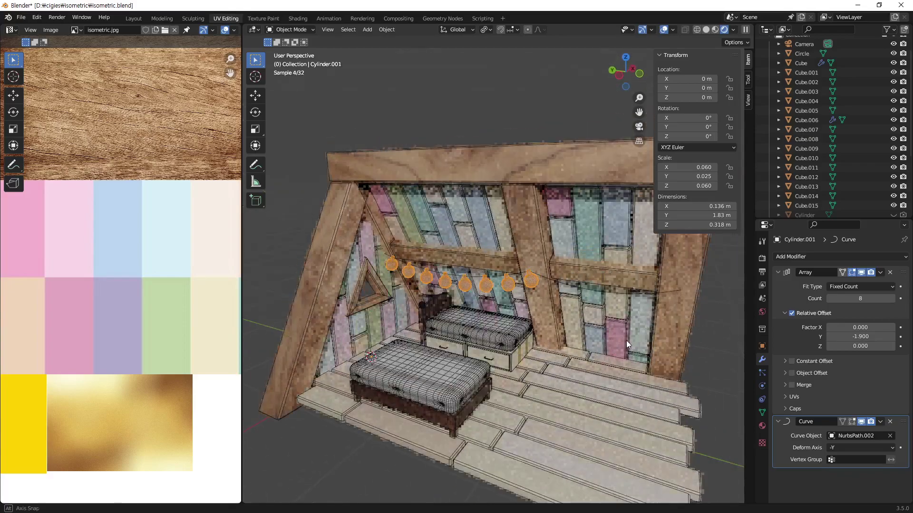
{"action": "left_click", "coordinate": [707, 27]}
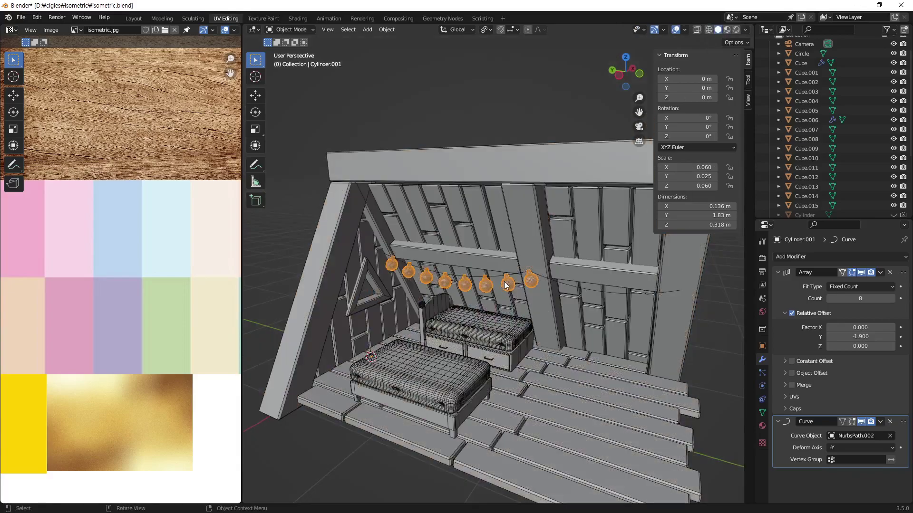
{"action": "left_click", "coordinate": [520, 274]}
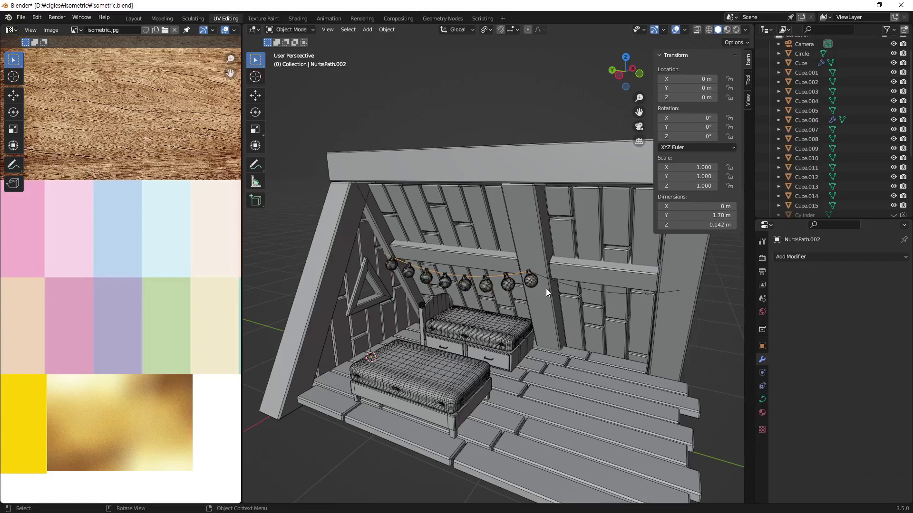
{"action": "left_click", "coordinate": [532, 282]}
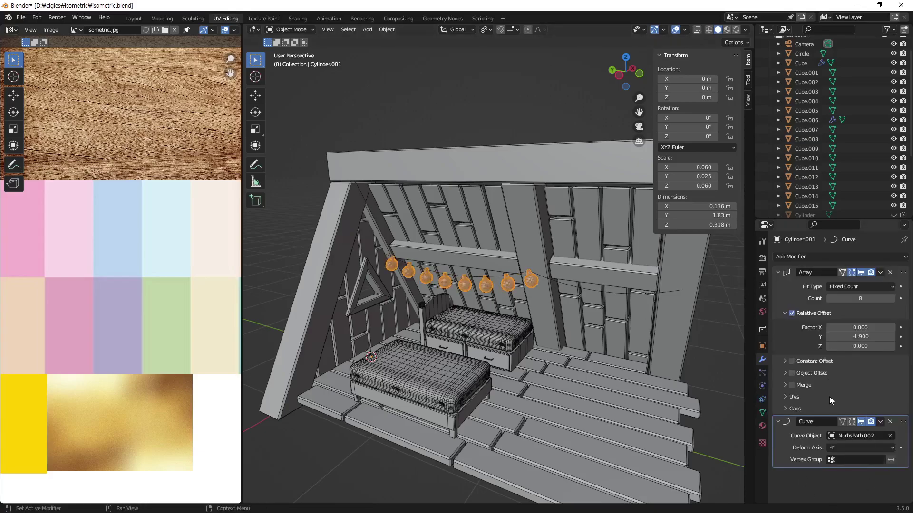
{"action": "left_click", "coordinate": [598, 290]}
{"action": "left_click", "coordinate": [531, 285]}
{"action": "left_click", "coordinate": [865, 257]}
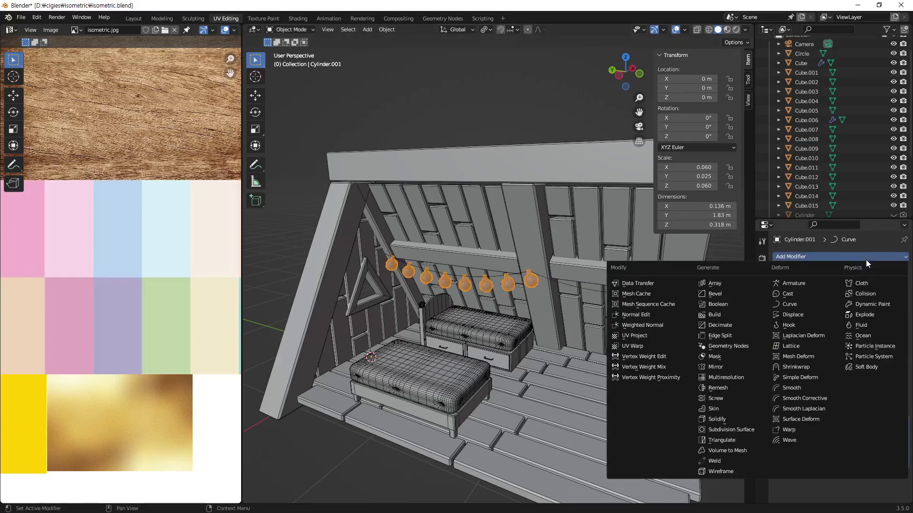
{"action": "left_click", "coordinate": [808, 304]}
{"action": "scroll", "coordinate": [878, 396], "scroll_direction": "down", "scroll_amount": 1}
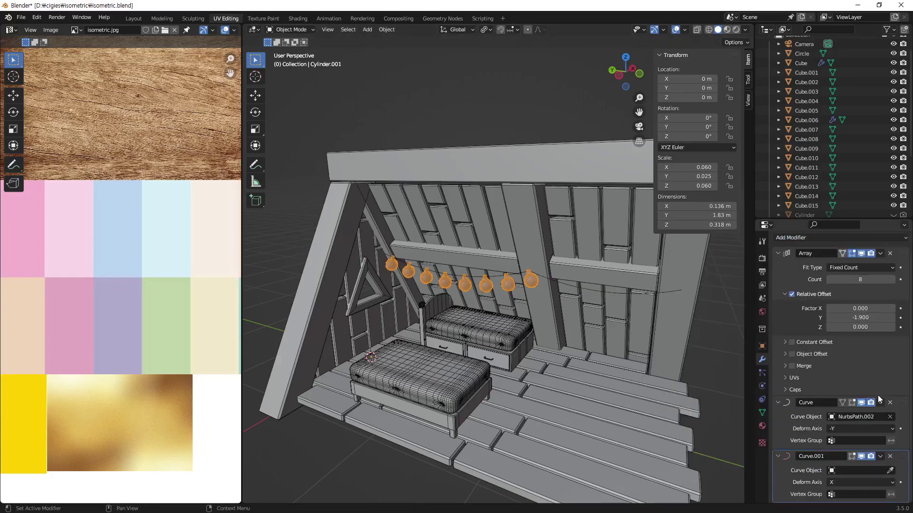
{"action": "left_click", "coordinate": [892, 472]}
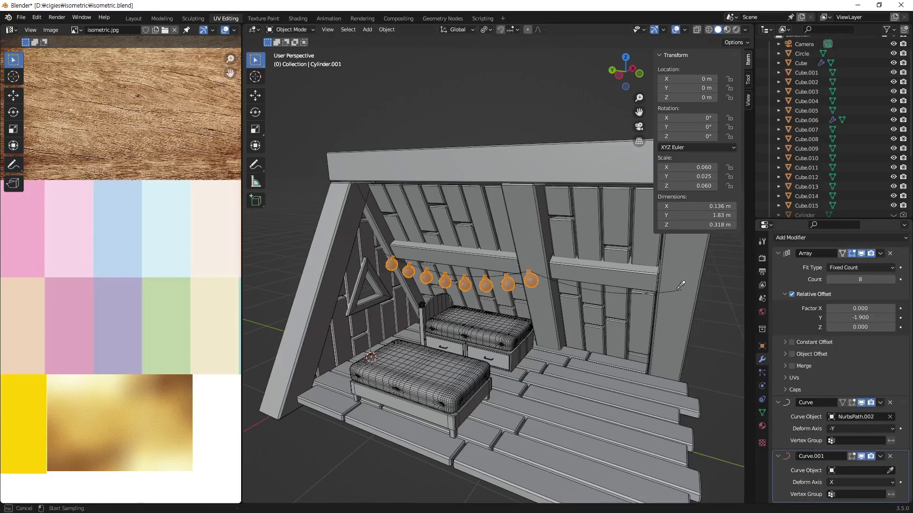
{"action": "left_click", "coordinate": [672, 292]}
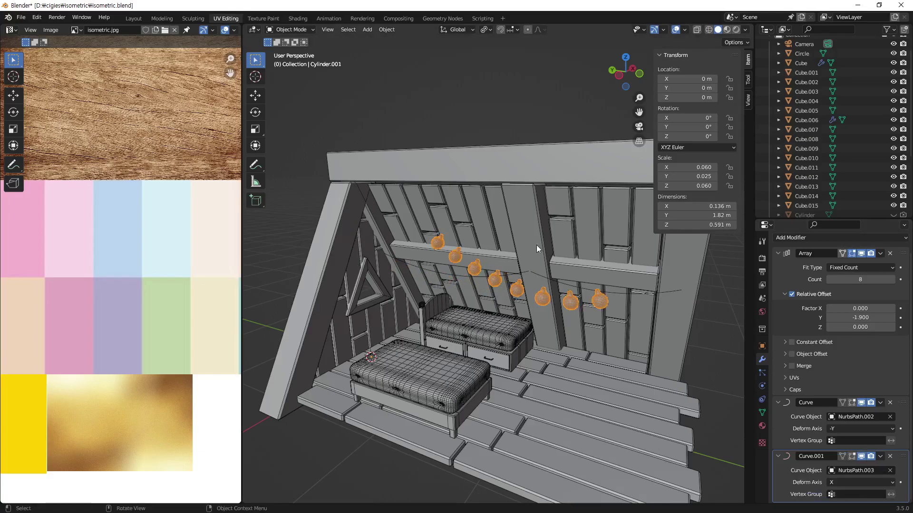
{"action": "left_click", "coordinate": [890, 456]}
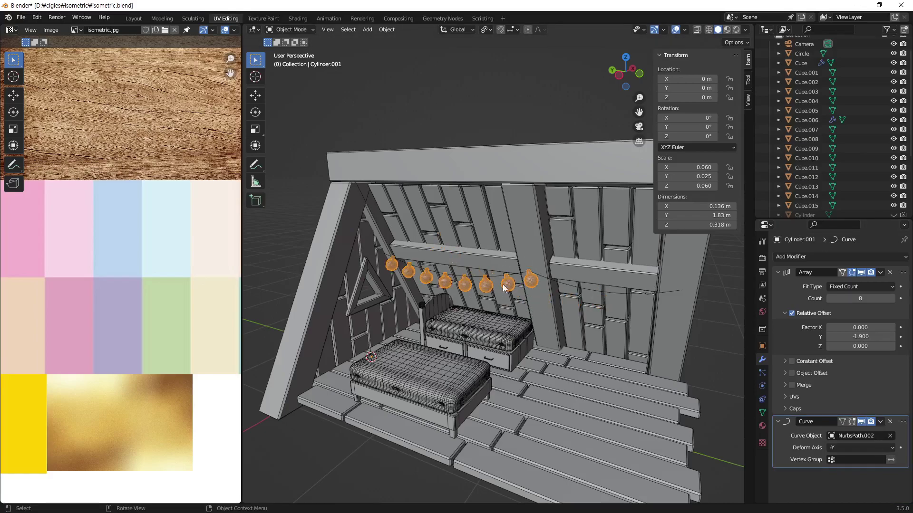
{"action": "left_click", "coordinate": [569, 288]}
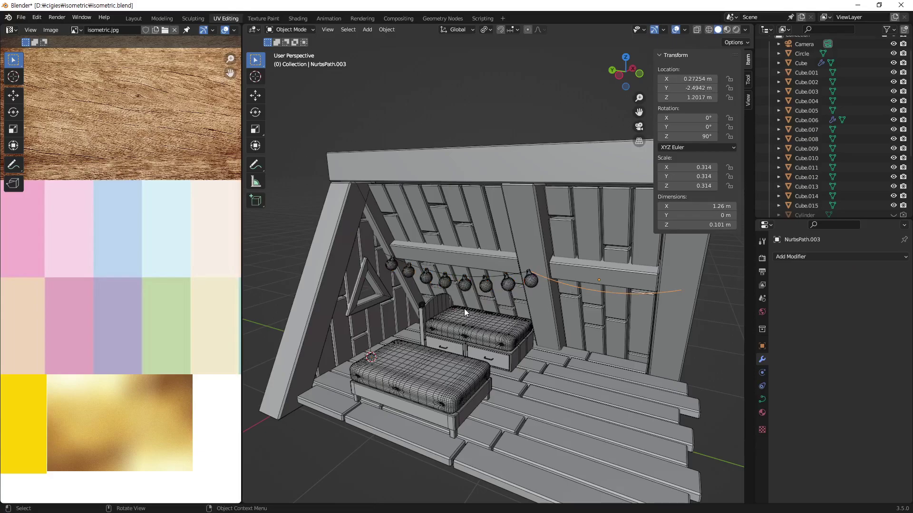
{"action": "scroll", "coordinate": [820, 142], "scroll_direction": "down", "scroll_amount": 5}
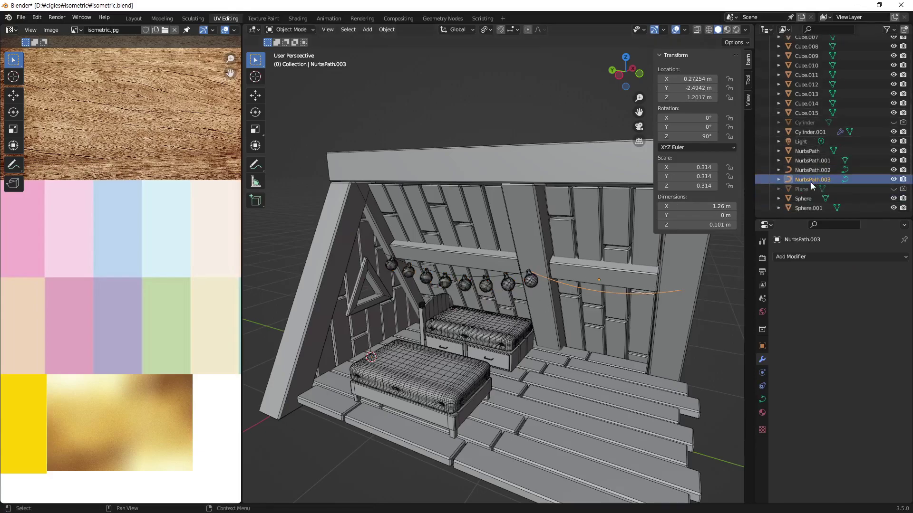
{"action": "left_click", "coordinate": [812, 170]}
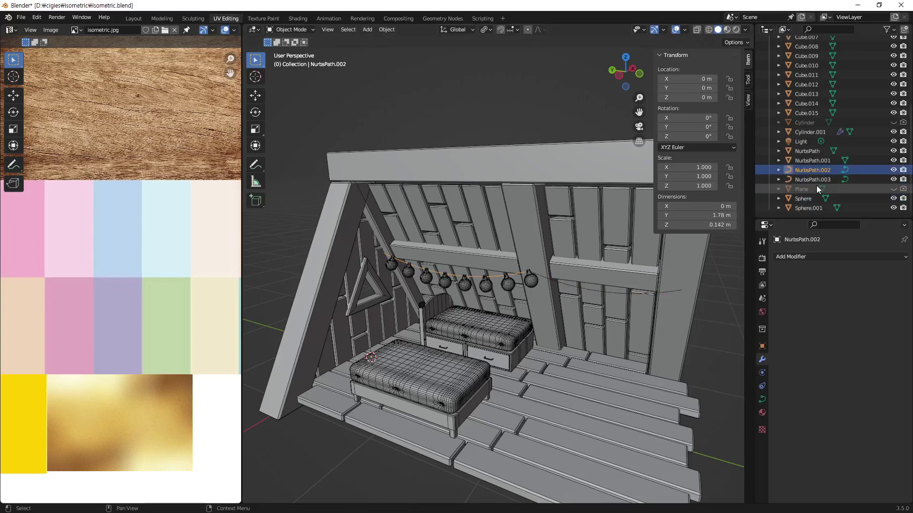
{"action": "left_click", "coordinate": [816, 185]}
{"action": "left_click", "coordinate": [817, 170]}
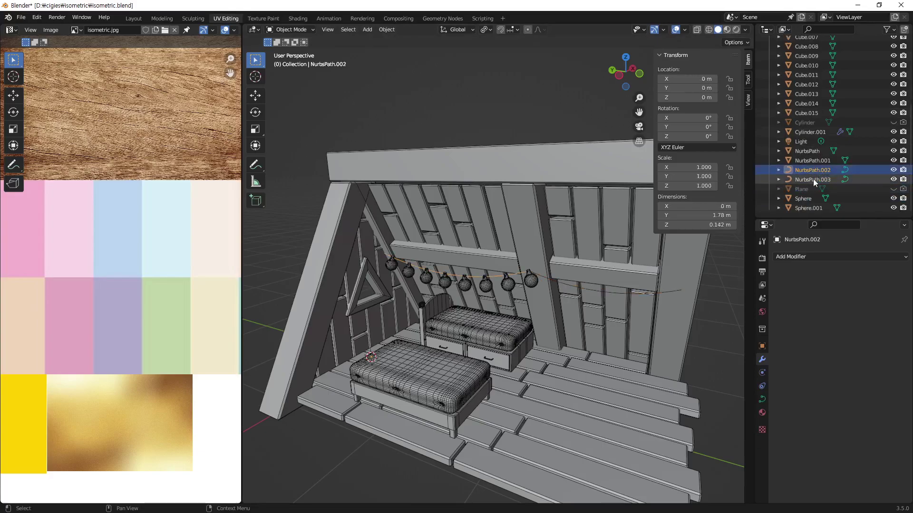
{"action": "left_click", "coordinate": [810, 142]}
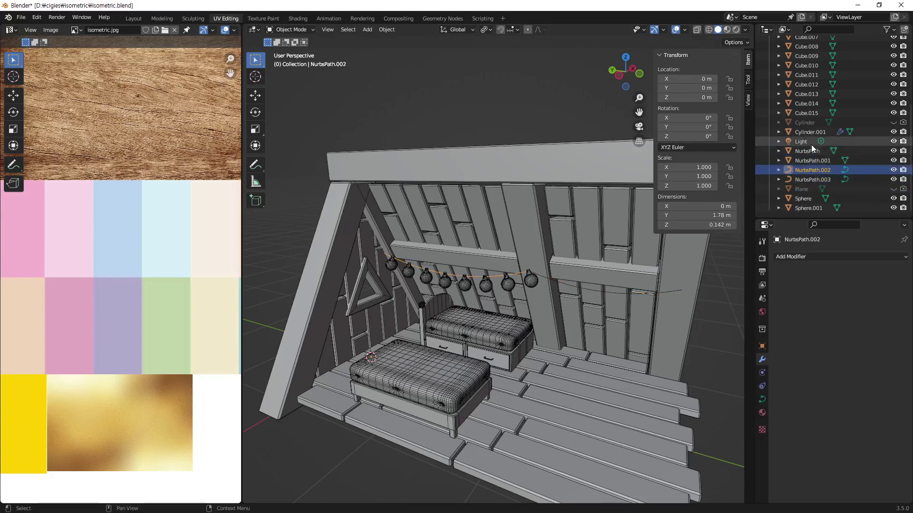
{"action": "left_click", "coordinate": [809, 132]}
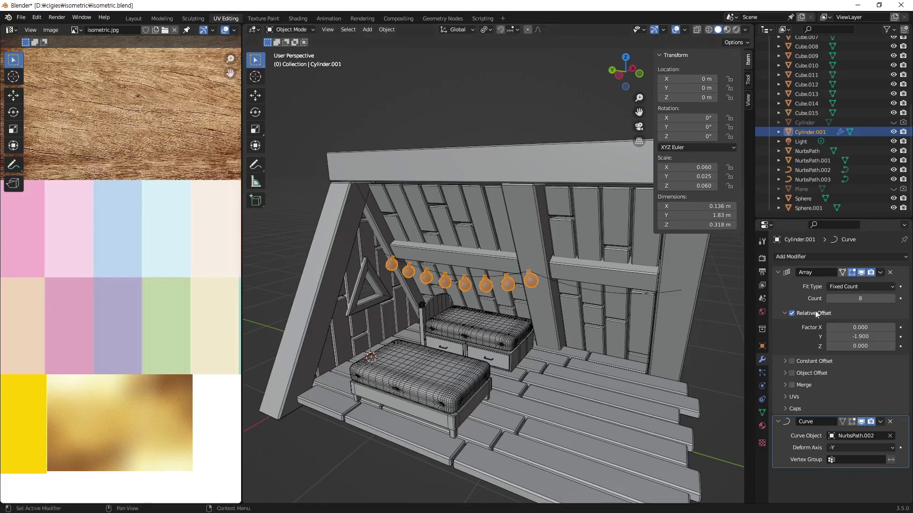
Step: Duplicate the bulb string in place and set the copy's Curve Object to NurbsPath.003
{"action": "key", "text": "shift+d"}
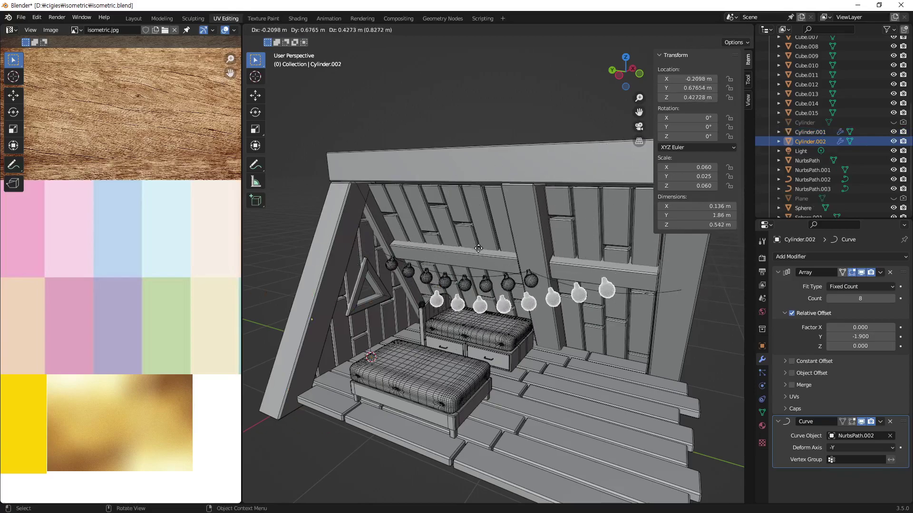
{"action": "key", "text": "Escape"}
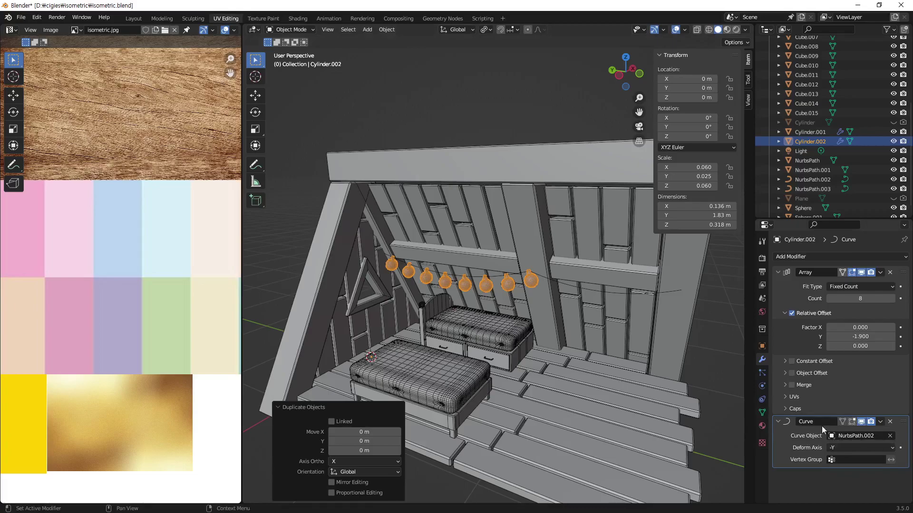
{"action": "left_click", "coordinate": [890, 436]}
{"action": "left_click", "coordinate": [891, 436]}
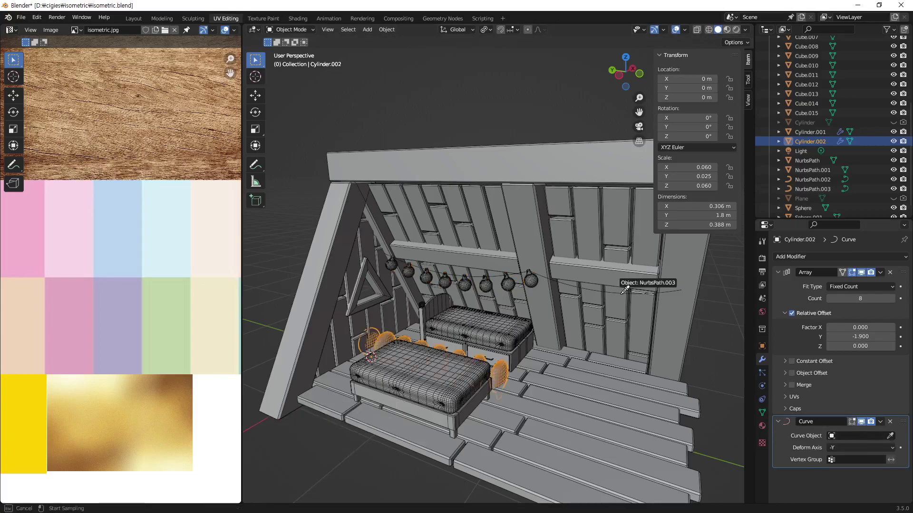
{"action": "left_click", "coordinate": [620, 293]}
{"action": "scroll", "coordinate": [686, 286], "scroll_direction": "down", "scroll_amount": 5}
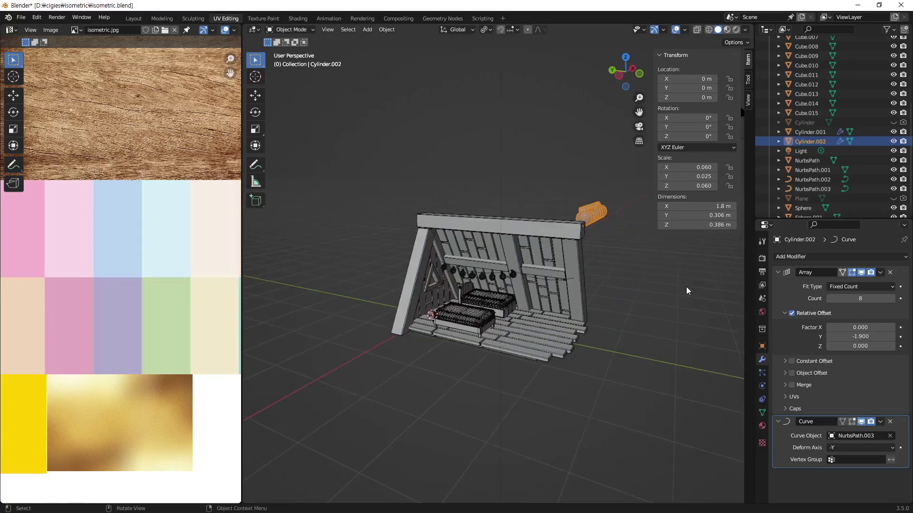
{"action": "scroll", "coordinate": [588, 261], "scroll_direction": "up", "scroll_amount": 2}
{"action": "mouse_move", "coordinate": [587, 261]}
{"action": "middle_mouse_down"}
{"action": "mouse_move", "coordinate": [500, 275]}
{"action": "mouse_move", "coordinate": [499, 308]}
{"action": "mouse_move", "coordinate": [564, 290]}
{"action": "mouse_move", "coordinate": [612, 299]}
{"action": "mouse_move", "coordinate": [584, 251]}
{"action": "mouse_move", "coordinate": [535, 298]}
{"action": "mouse_move", "coordinate": [626, 333]}
{"action": "mouse_move", "coordinate": [569, 341]}
{"action": "mouse_move", "coordinate": [602, 324]}
{"action": "middle_mouse_up"}
{"action": "scroll", "coordinate": [552, 278], "scroll_direction": "up", "scroll_amount": 3}
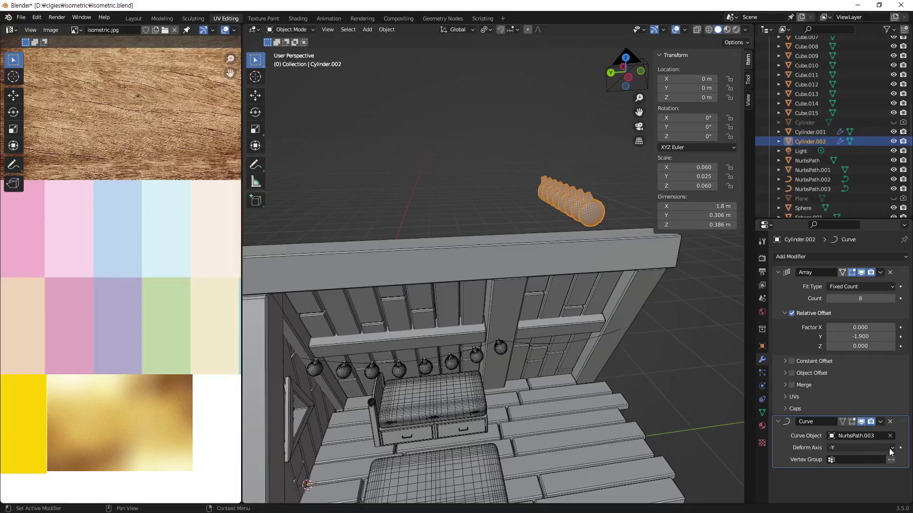
Step: Set the copy's Curve modifier Deform Axis to Z
{"action": "left_click", "coordinate": [890, 449]}
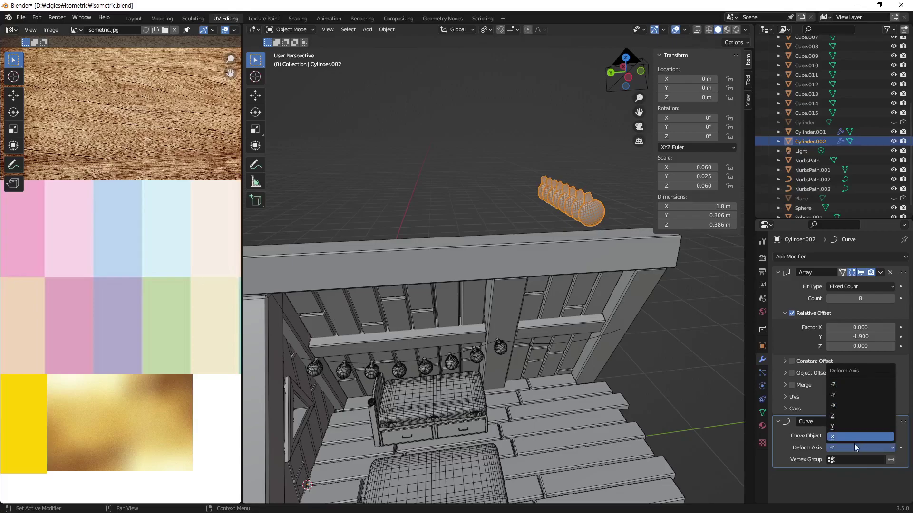
{"action": "left_click", "coordinate": [854, 445]}
{"action": "left_click", "coordinate": [865, 447]}
{"action": "left_click", "coordinate": [857, 441]}
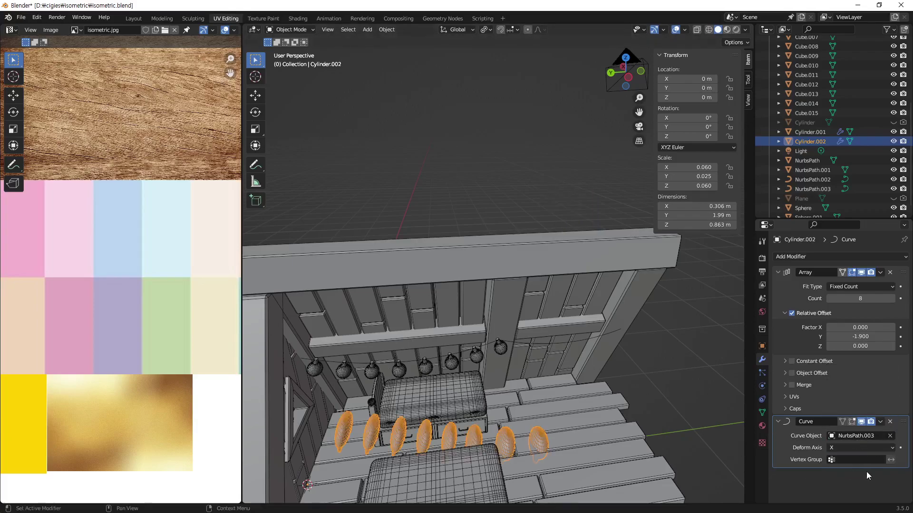
{"action": "left_click", "coordinate": [857, 450]}
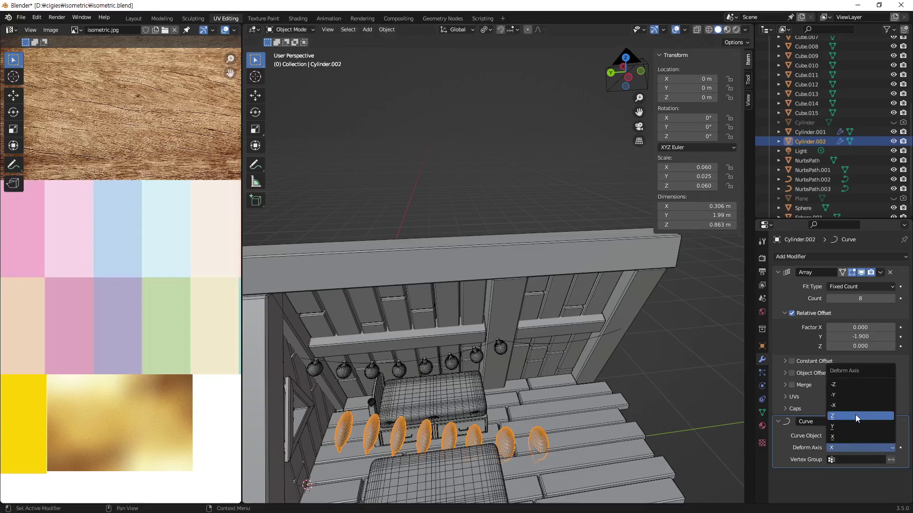
{"action": "left_click", "coordinate": [855, 415]}
{"action": "left_click", "coordinate": [854, 448]}
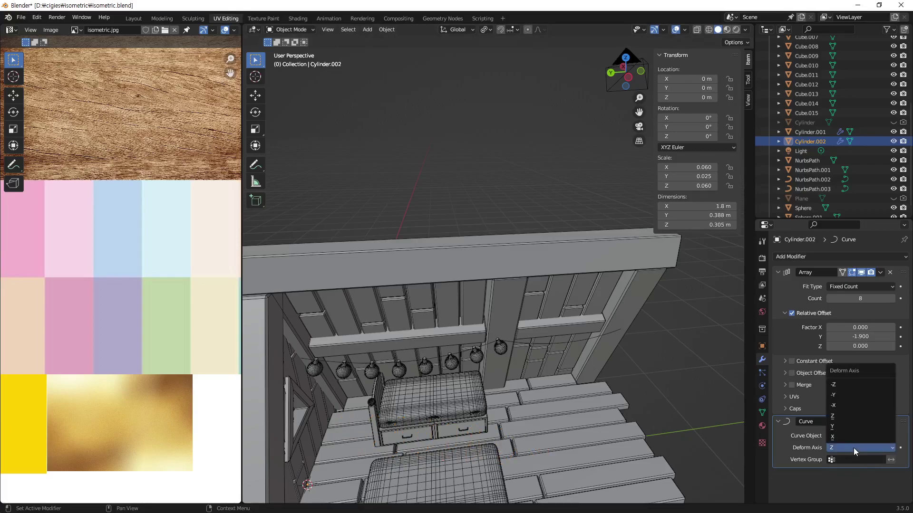
{"action": "left_click", "coordinate": [854, 448]}
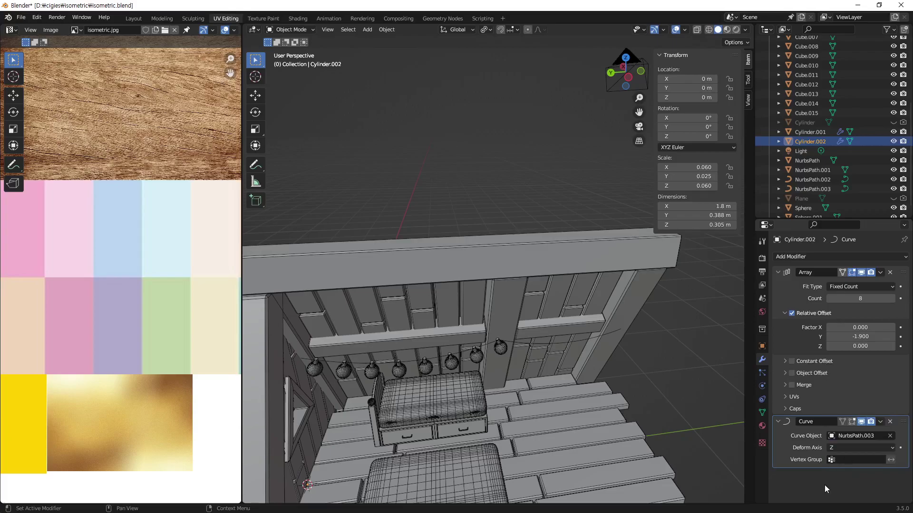
{"action": "left_click", "coordinate": [872, 449]}
Step: Select the NurbsPath.003 curve from a more frontal view
{"action": "left_click", "coordinate": [585, 339]}
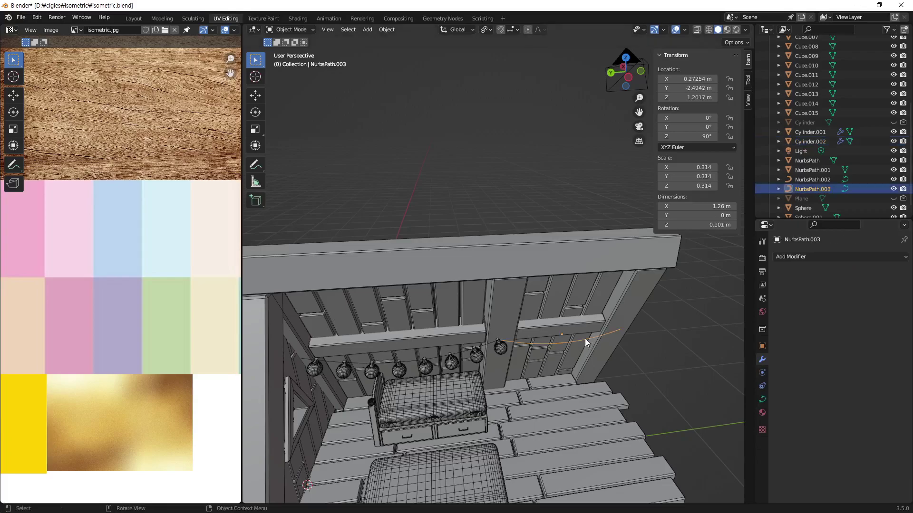
{"action": "left_click", "coordinate": [441, 357]}
{"action": "scroll", "coordinate": [427, 427], "scroll_direction": "down", "scroll_amount": 3}
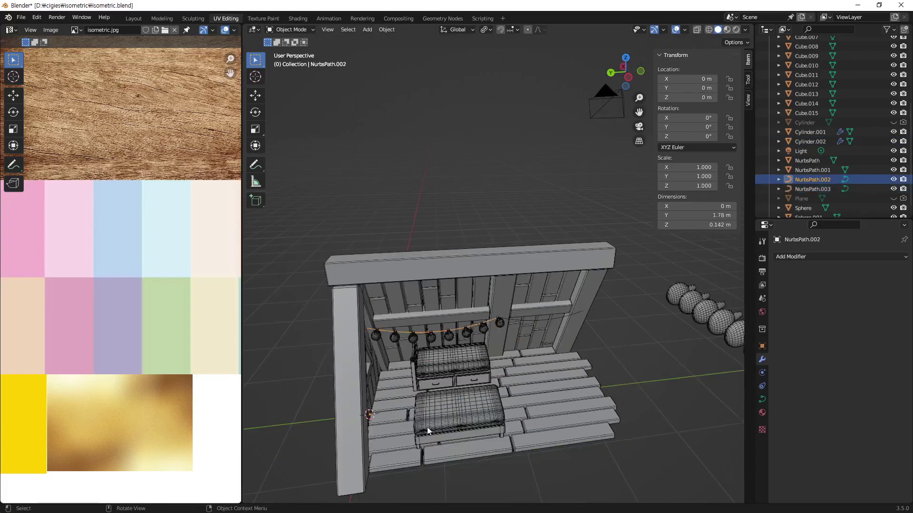
{"action": "mouse_move", "coordinate": [330, 412]}
{"action": "middle_mouse_down"}
{"action": "mouse_move", "coordinate": [448, 401]}
{"action": "mouse_move", "coordinate": [479, 360]}
{"action": "mouse_move", "coordinate": [565, 299]}
{"action": "middle_mouse_up"}
{"action": "left_click", "coordinate": [560, 320]}
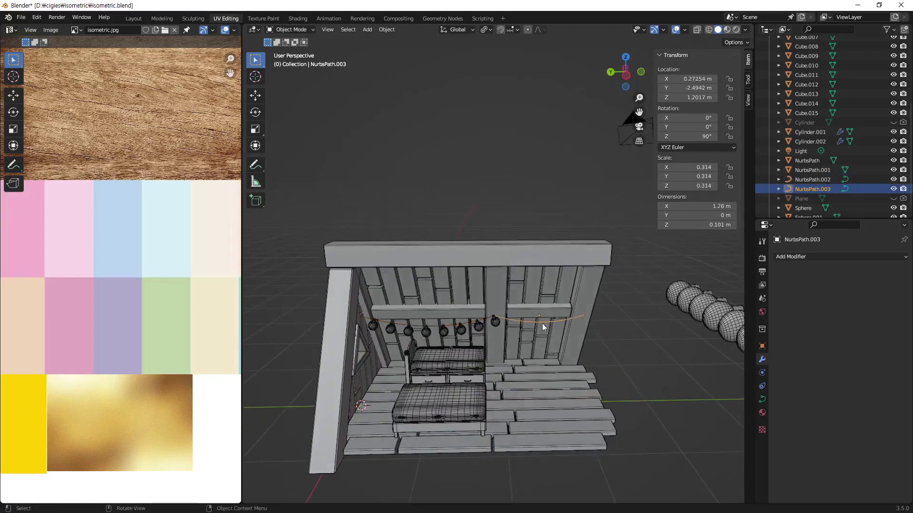
{"action": "scroll", "coordinate": [552, 332], "scroll_direction": "up", "scroll_amount": 2}
{"action": "scroll", "coordinate": [532, 325], "scroll_direction": "up", "scroll_amount": 1}
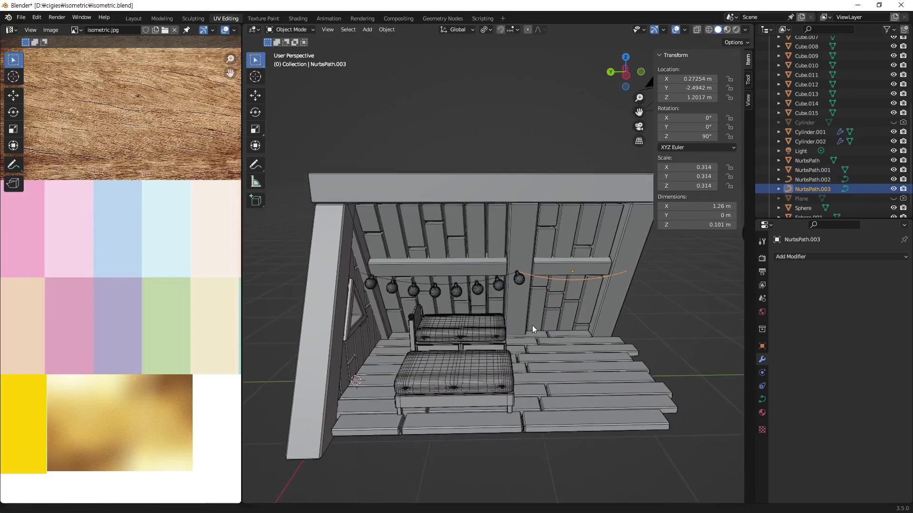
{"action": "scroll", "coordinate": [476, 357], "scroll_direction": "up", "scroll_amount": 1}
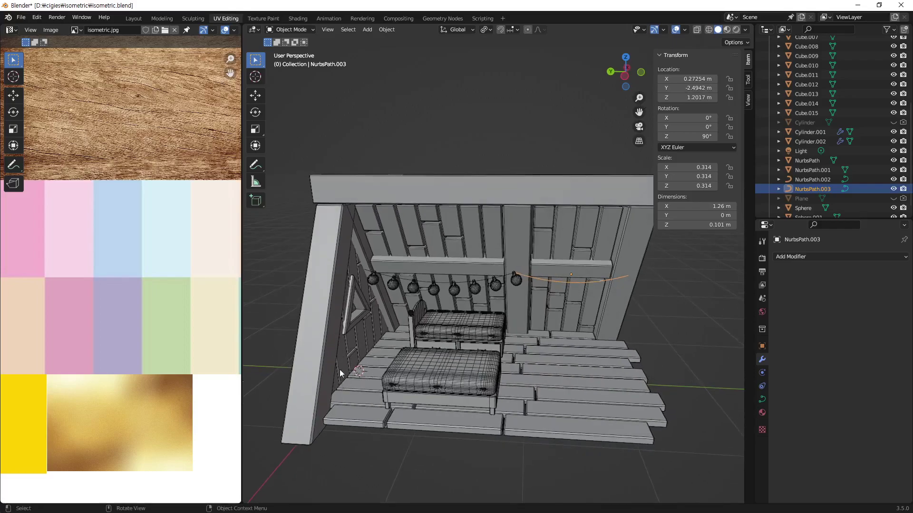
Step: Set NurbsPath.003's origin to the 3D cursor, then reselect Cylinder.002
{"action": "right_click", "coordinate": [651, 280]}
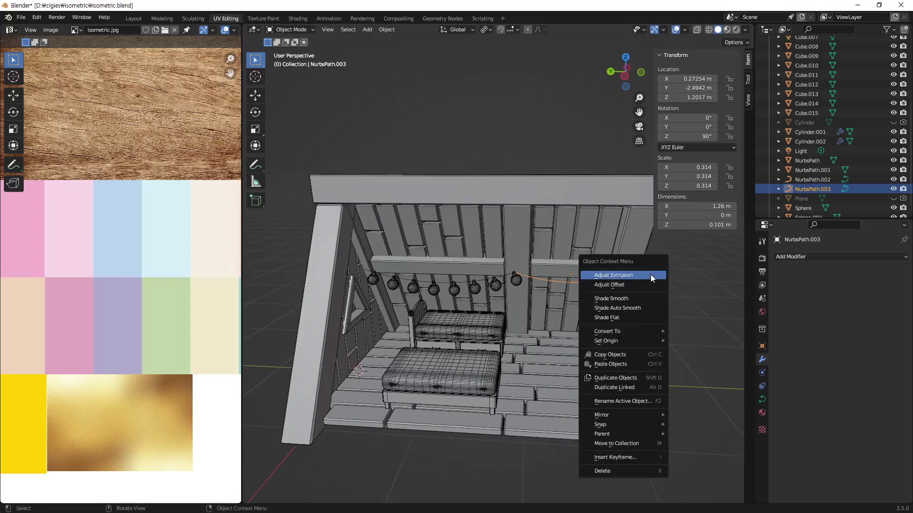
{"action": "mouse_move", "coordinate": [606, 340]}
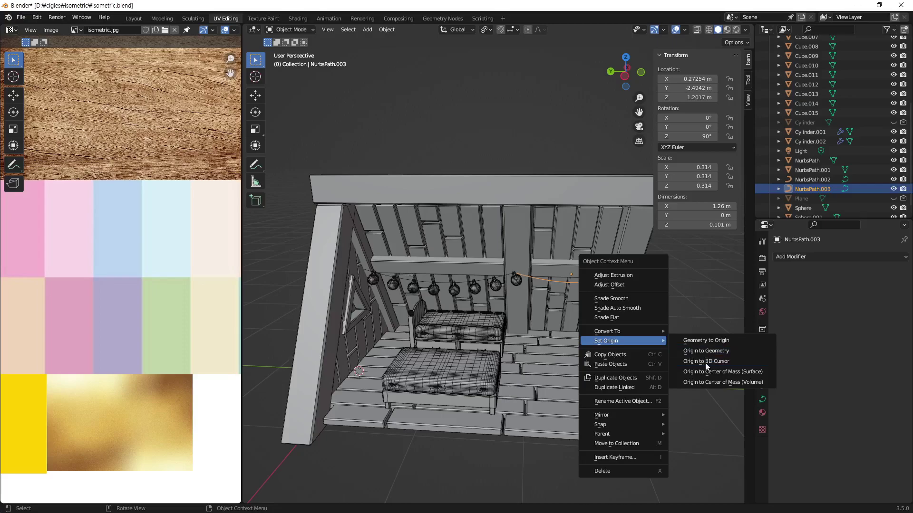
{"action": "left_click", "coordinate": [705, 363]}
{"action": "mouse_move", "coordinate": [623, 287]}
{"action": "middle_mouse_down"}
{"action": "mouse_move", "coordinate": [663, 298]}
{"action": "mouse_move", "coordinate": [627, 319]}
{"action": "mouse_move", "coordinate": [586, 312]}
{"action": "middle_mouse_up"}
{"action": "mouse_move", "coordinate": [630, 286]}
{"action": "middle_mouse_down"}
{"action": "mouse_move", "coordinate": [629, 304]}
{"action": "mouse_move", "coordinate": [523, 259]}
{"action": "mouse_move", "coordinate": [608, 258]}
{"action": "mouse_move", "coordinate": [618, 246]}
{"action": "middle_mouse_up"}
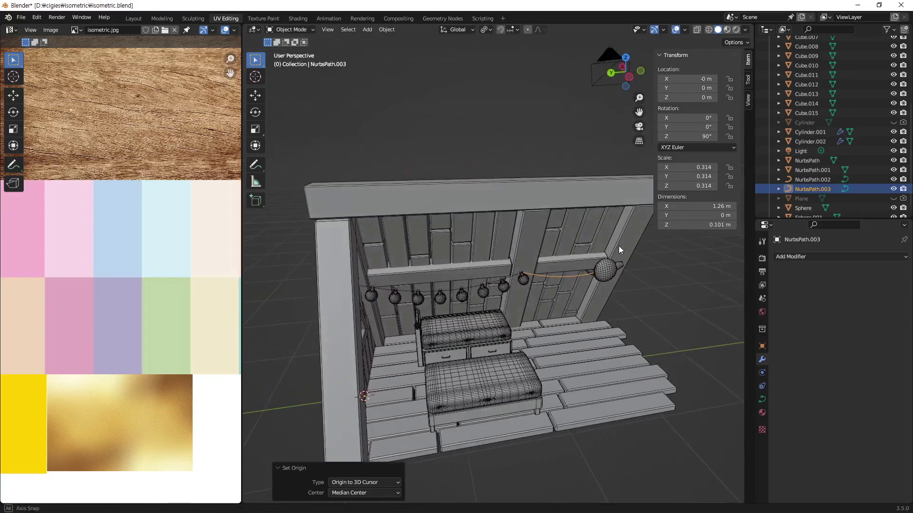
{"action": "left_click", "coordinate": [604, 271]}
Step: Try X, then -X, as Cylinder.002's Curve modifier deform axis
{"action": "left_click", "coordinate": [865, 448]}
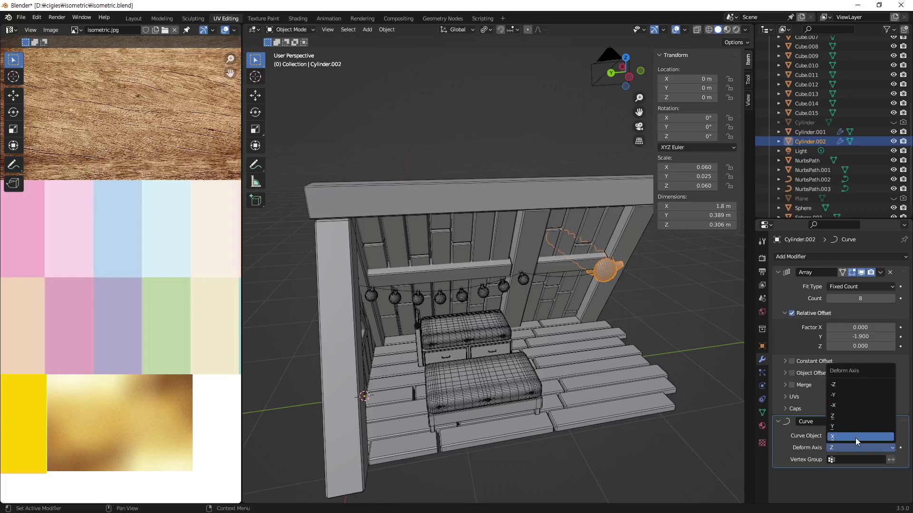
{"action": "left_click", "coordinate": [855, 438]}
{"action": "mouse_move", "coordinate": [609, 288]}
{"action": "middle_mouse_down"}
{"action": "mouse_move", "coordinate": [591, 260]}
{"action": "mouse_move", "coordinate": [517, 267]}
{"action": "middle_mouse_up"}
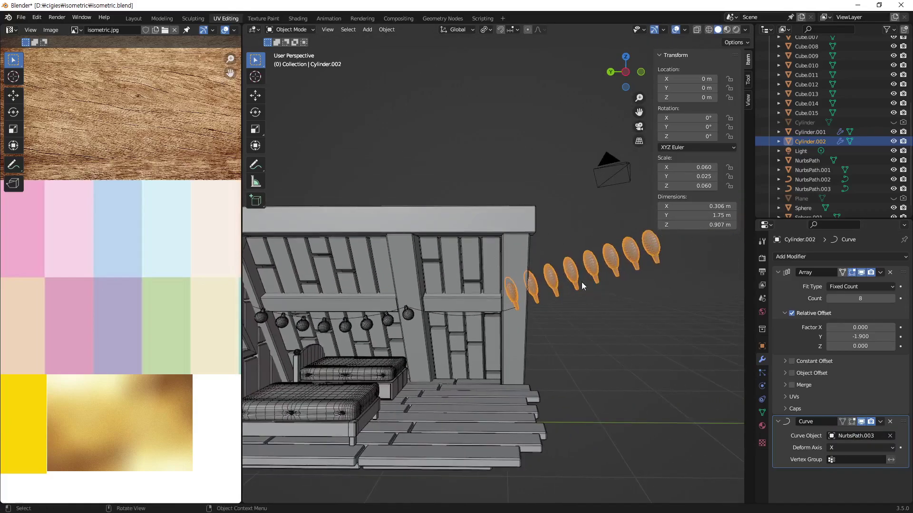
{"action": "left_click", "coordinate": [845, 447]}
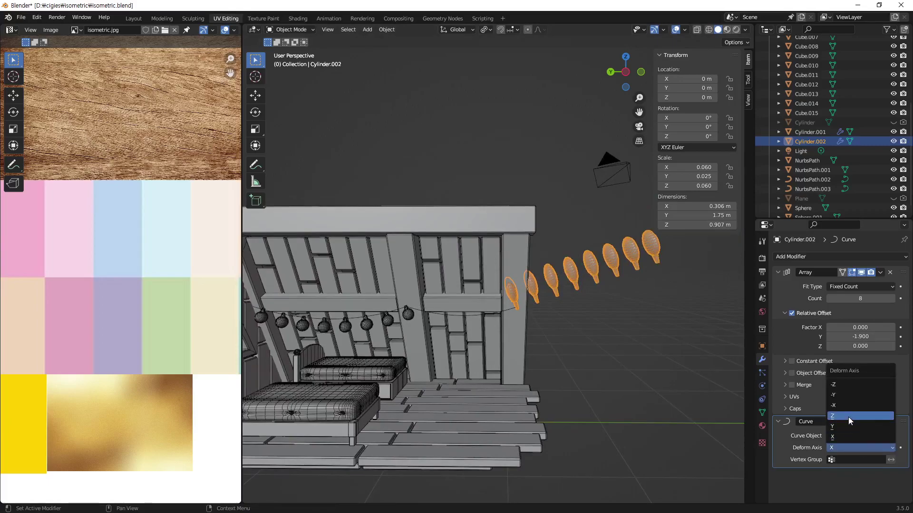
{"action": "left_click", "coordinate": [852, 403]}
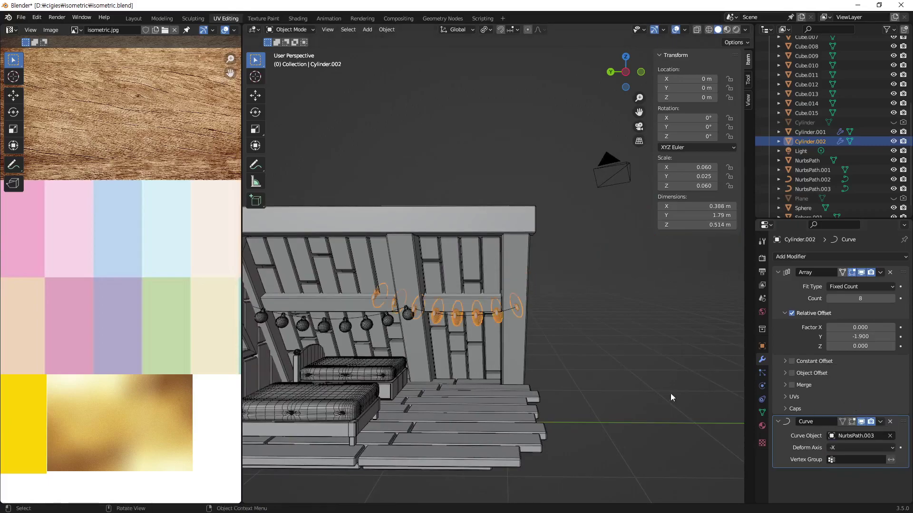
{"action": "mouse_move", "coordinate": [547, 333]}
{"action": "middle_mouse_down"}
{"action": "mouse_move", "coordinate": [454, 319]}
{"action": "mouse_move", "coordinate": [760, 470]}
{"action": "middle_mouse_up"}
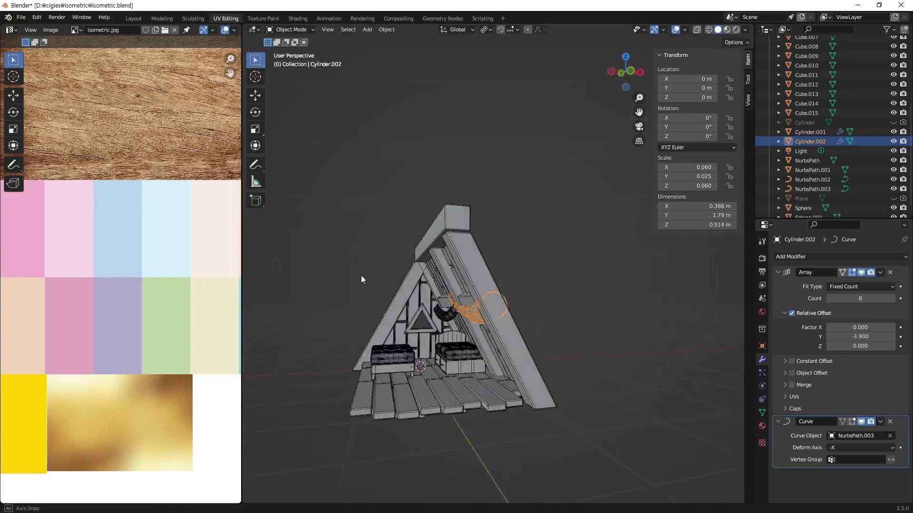
Step: Test the -Y and -Z deform axes, then settle back on -X
{"action": "left_click", "coordinate": [838, 449]}
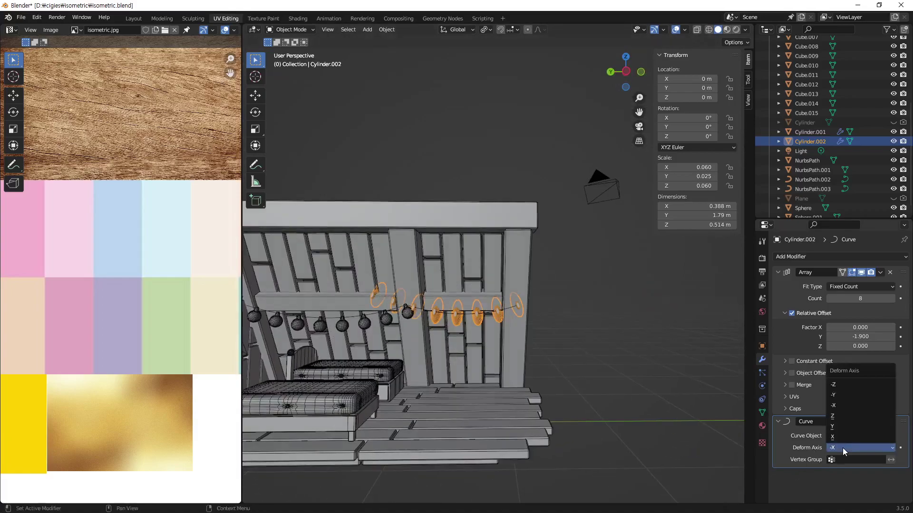
{"action": "left_click", "coordinate": [848, 395]}
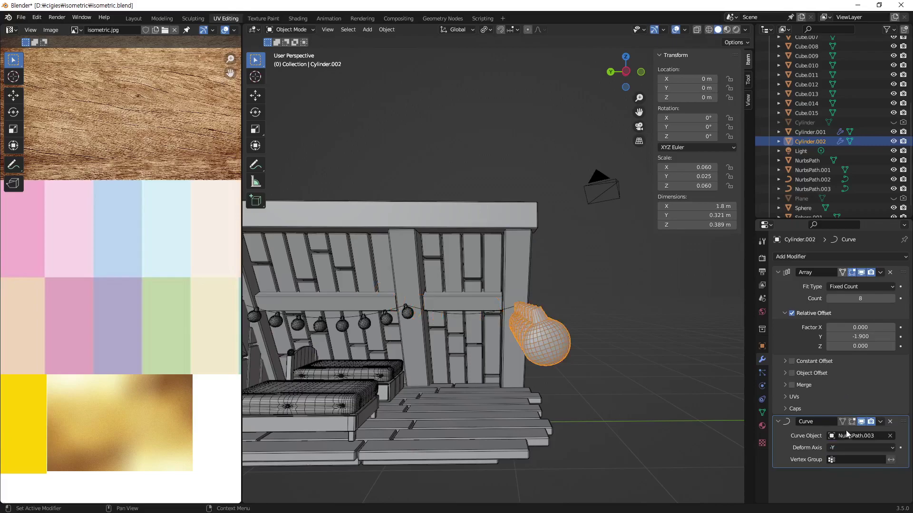
{"action": "left_click", "coordinate": [846, 448]}
{"action": "left_click", "coordinate": [852, 386]}
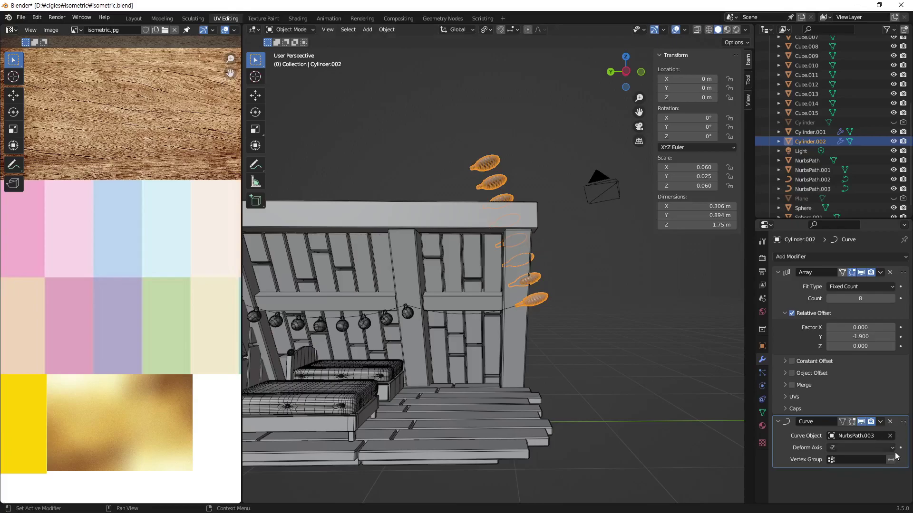
{"action": "left_click", "coordinate": [838, 450]}
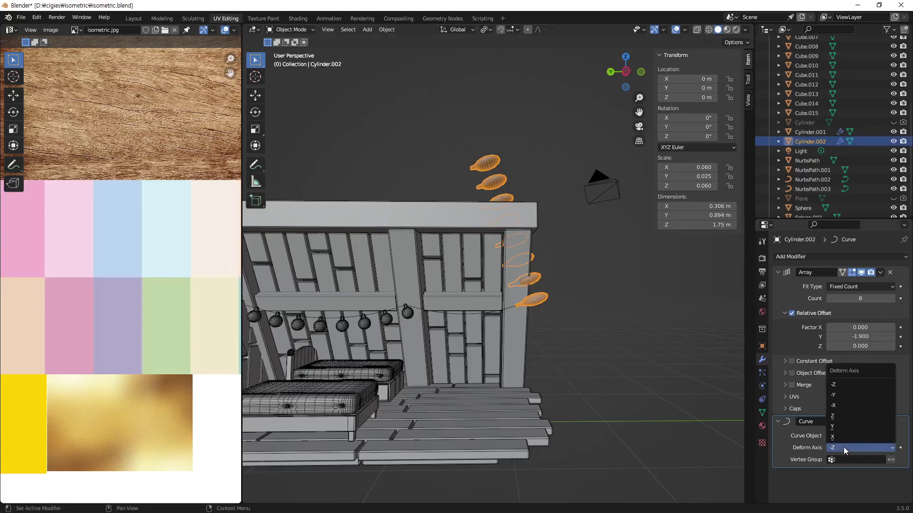
{"action": "left_click", "coordinate": [851, 407]}
{"action": "mouse_move", "coordinate": [492, 321]}
{"action": "middle_mouse_down"}
{"action": "mouse_move", "coordinate": [532, 412]}
{"action": "mouse_move", "coordinate": [478, 318]}
{"action": "middle_mouse_up"}
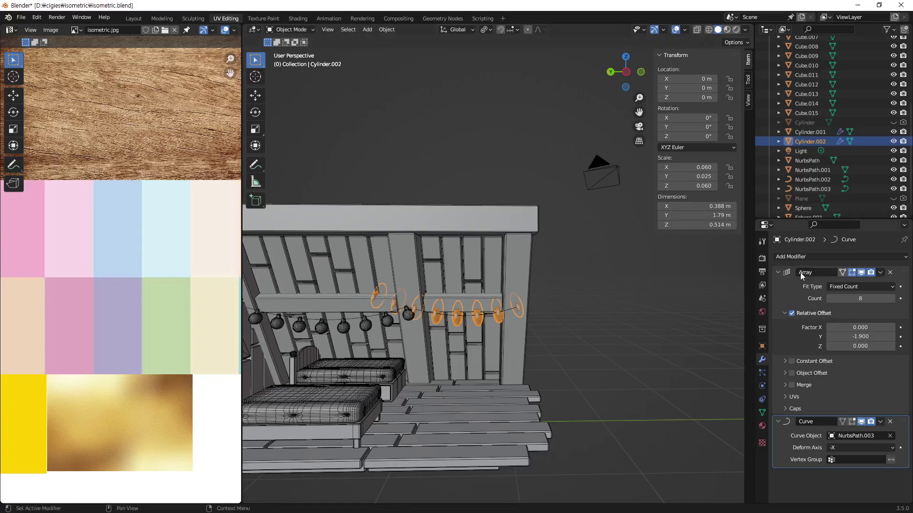
Step: Change Cylinder.002's Array Count from 8 to 6 and view the shortened row
{"action": "left_click", "coordinate": [830, 299]}
{"action": "scroll", "coordinate": [399, 337], "scroll_direction": "up", "scroll_amount": 1}
{"action": "scroll", "coordinate": [450, 339], "scroll_direction": "up", "scroll_amount": 1}
{"action": "mouse_move", "coordinate": [449, 338]}
{"action": "middle_mouse_down", "text": "shift"}
{"action": "mouse_move", "coordinate": [574, 315]}
{"action": "mouse_move", "coordinate": [528, 310]}
{"action": "mouse_move", "coordinate": [502, 329]}
{"action": "middle_mouse_up", "text": "shift"}
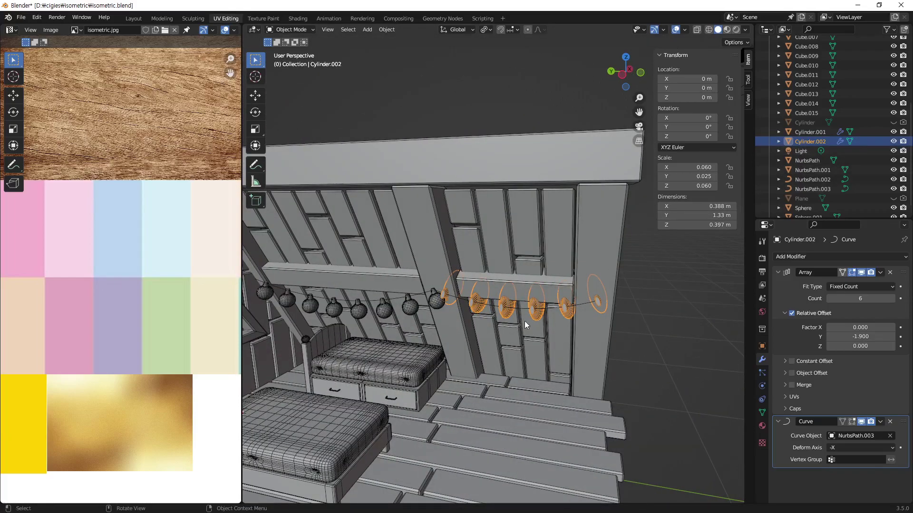
{"action": "scroll", "coordinate": [524, 321], "scroll_direction": "down", "scroll_amount": 5}
{"action": "middle_click_drag", "start_coordinate": [515, 324], "coordinate": [461, 354]}
Step: Start a free rotation of the bulbs, then undo it
{"action": "key", "text": "r"}
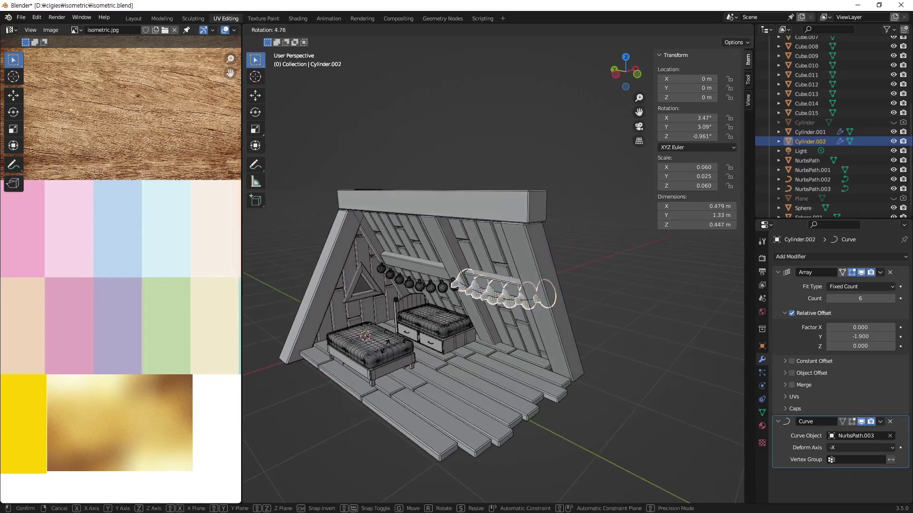
{"action": "left_click", "coordinate": [480, 333]}
{"action": "key", "text": "ctrl+z"}
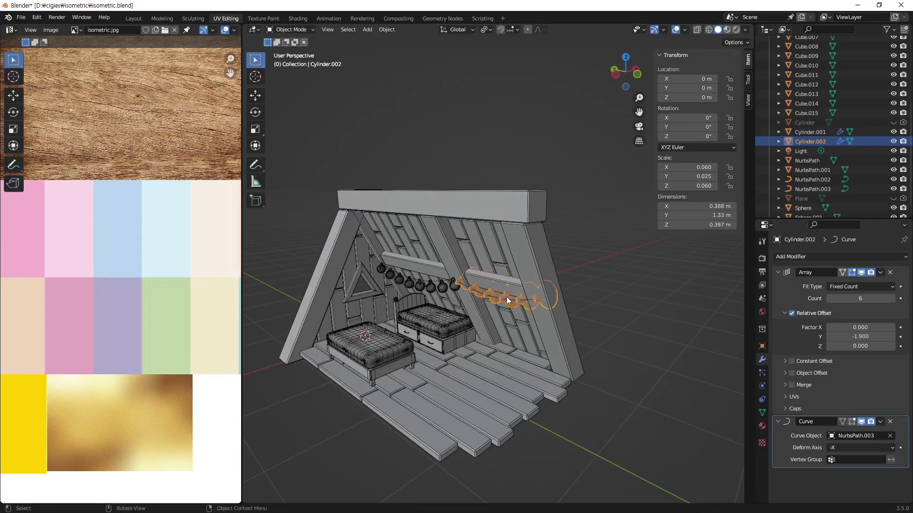
{"action": "mouse_move", "coordinate": [506, 296]}
{"action": "middle_mouse_down"}
{"action": "mouse_move", "coordinate": [560, 290]}
{"action": "mouse_move", "coordinate": [575, 338]}
{"action": "middle_mouse_up"}
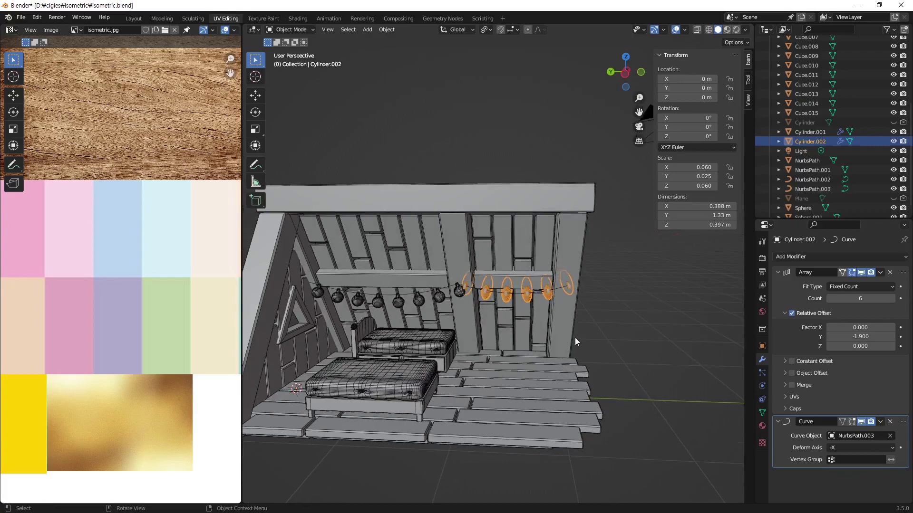
Step: Rotate Cylinder.002 -87.1° around global Y, then further to -98.1°
{"action": "key", "text": "r"}
{"action": "key", "text": "y"}
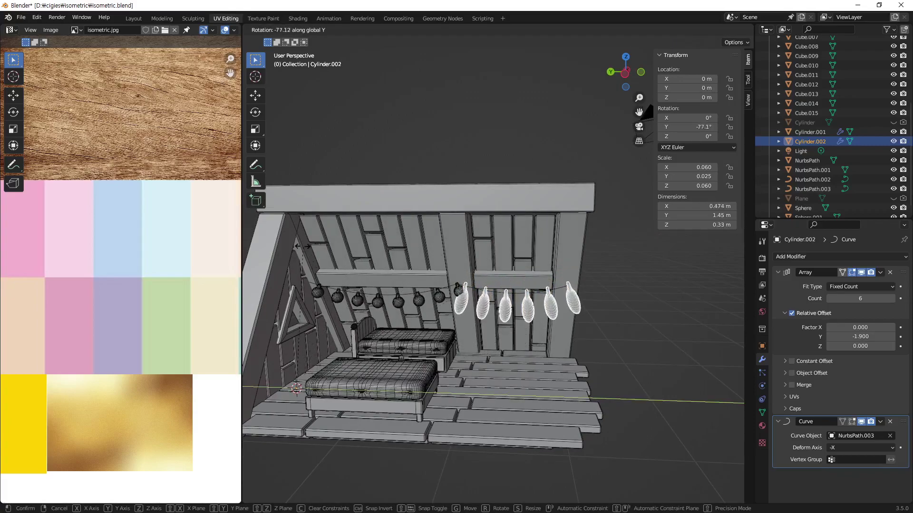
{"action": "left_click", "coordinate": [278, 245]}
{"action": "mouse_move", "coordinate": [513, 341]}
{"action": "middle_mouse_down"}
{"action": "mouse_move", "coordinate": [434, 329]}
{"action": "mouse_move", "coordinate": [489, 320]}
{"action": "mouse_move", "coordinate": [458, 332]}
{"action": "mouse_move", "coordinate": [634, 338]}
{"action": "middle_mouse_up"}
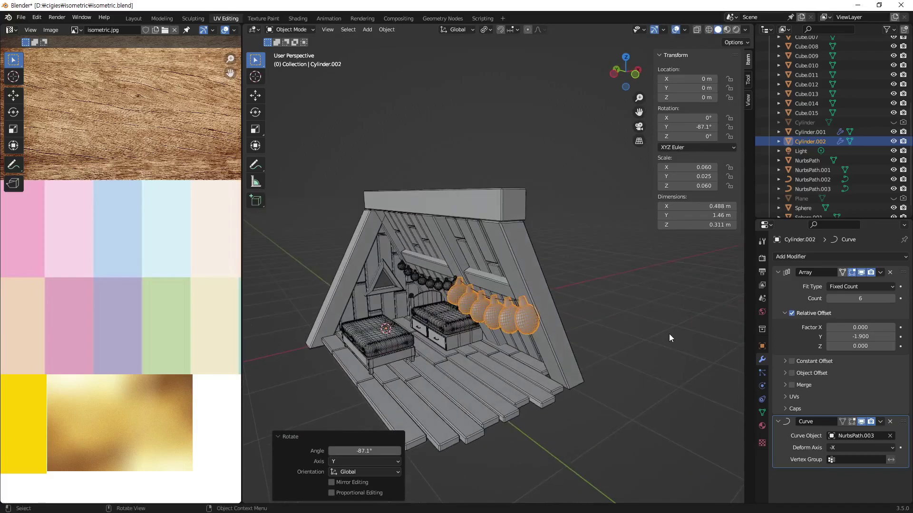
{"action": "key", "text": "g"}
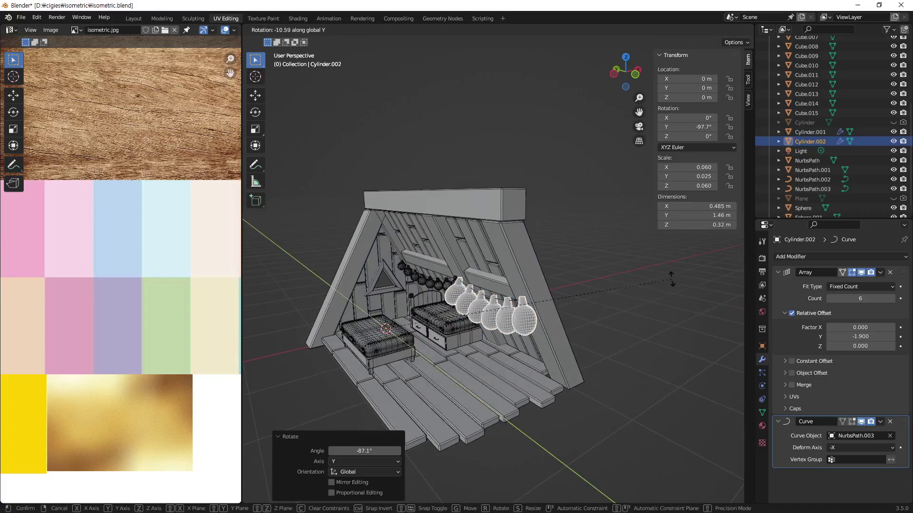
{"action": "left_click", "coordinate": [670, 281]}
{"action": "mouse_move", "coordinate": [670, 278]}
{"action": "middle_mouse_down"}
{"action": "mouse_move", "coordinate": [552, 329]}
{"action": "mouse_move", "coordinate": [521, 331]}
{"action": "mouse_move", "coordinate": [529, 321]}
{"action": "mouse_move", "coordinate": [524, 344]}
{"action": "middle_mouse_up"}
{"action": "scroll", "coordinate": [602, 324], "scroll_direction": "up", "scroll_amount": 2}
{"action": "scroll", "coordinate": [602, 324], "scroll_direction": "up", "scroll_amount": 3}
{"action": "scroll", "coordinate": [602, 325], "scroll_direction": "down", "scroll_amount": 5}
{"action": "scroll", "coordinate": [531, 323], "scroll_direction": "down", "scroll_amount": 2}
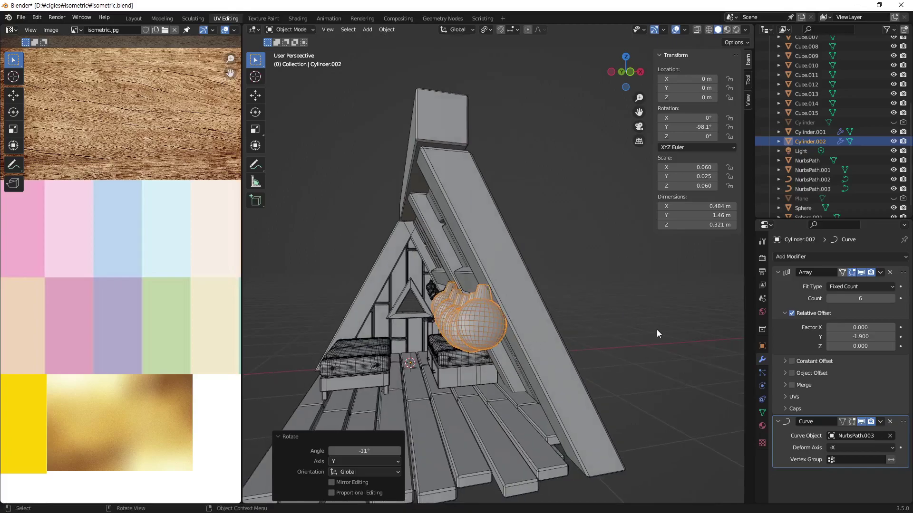
Step: Try scaling the bulbs along X and Y, discarding both attempts
{"action": "key", "text": "s"}
{"action": "key", "text": "x"}
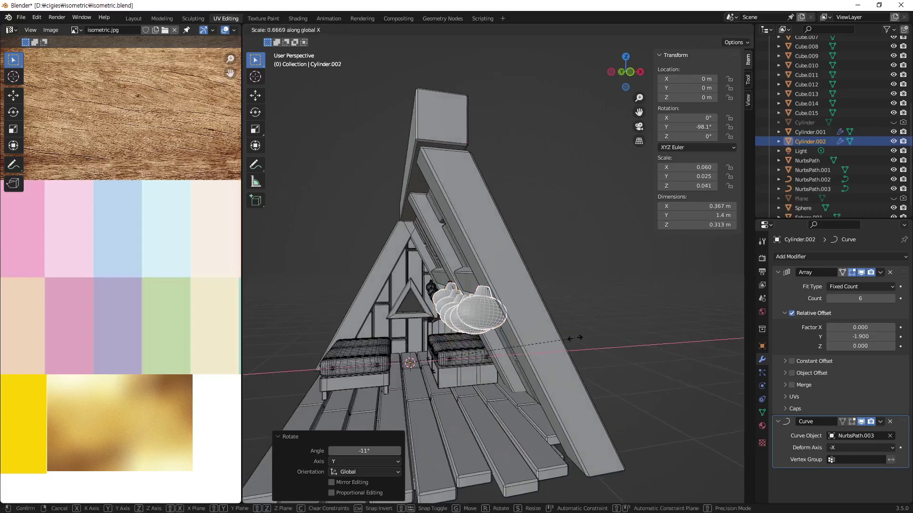
{"action": "right_click", "coordinate": [575, 338]}
{"action": "key", "text": "s"}
{"action": "key", "text": "y"}
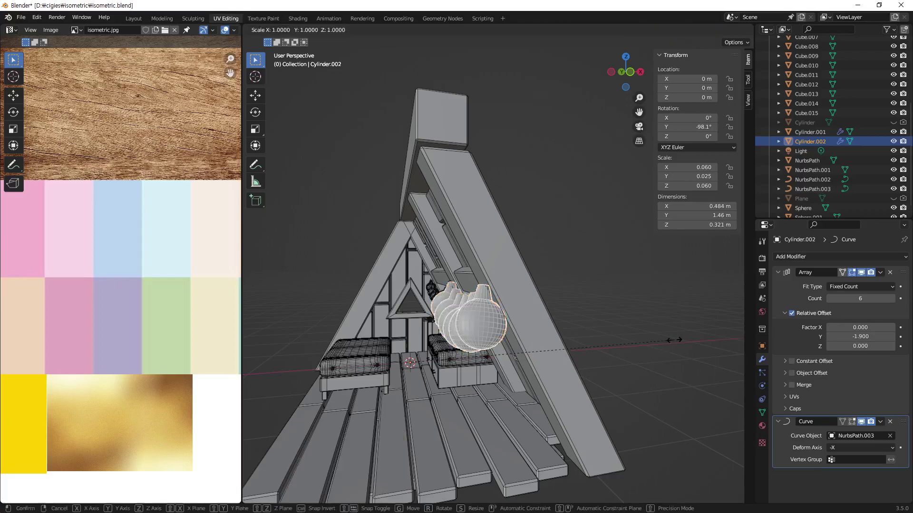
{"action": "left_click", "coordinate": [583, 346]}
{"action": "key", "text": "ctrl+z"}
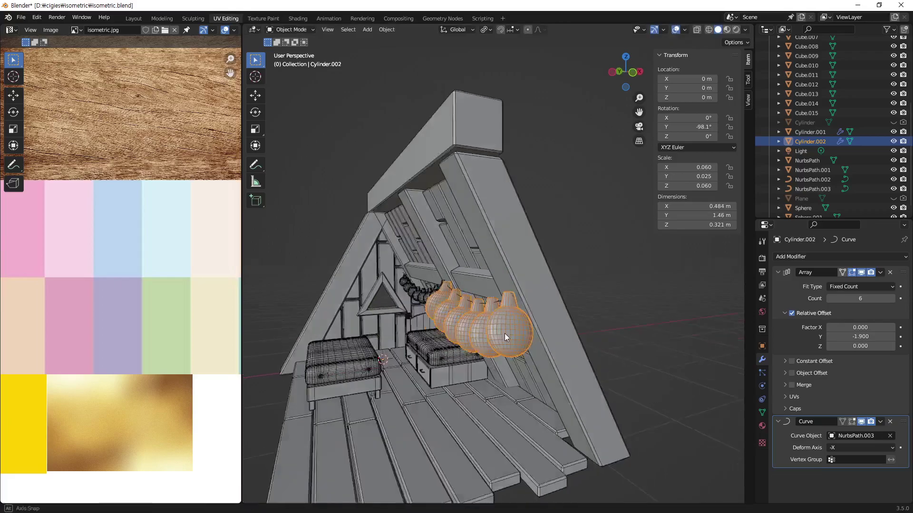
Step: Scale the bulbs thinner along global X, then undo it
{"action": "key", "text": "s"}
{"action": "key", "text": "z"}
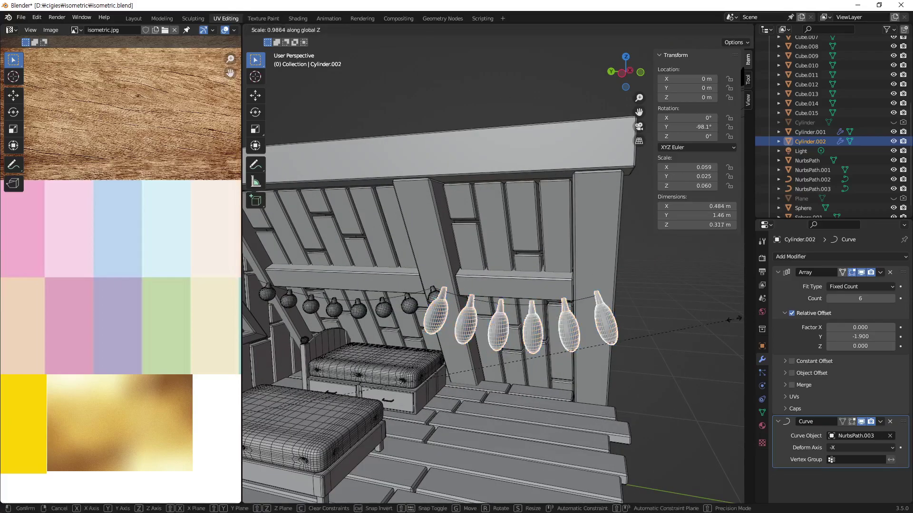
{"action": "key", "text": "x"}
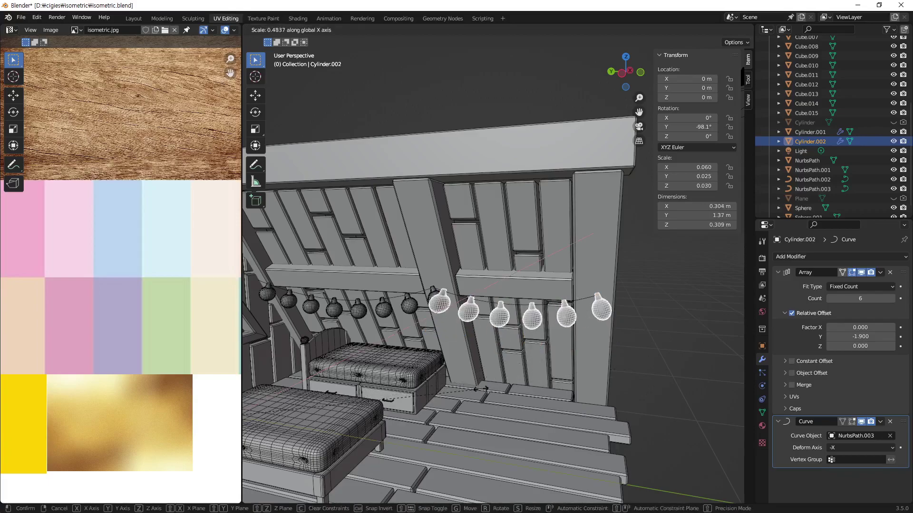
{"action": "left_click", "coordinate": [514, 373]}
{"action": "mouse_move", "coordinate": [514, 374]}
{"action": "middle_mouse_down"}
{"action": "mouse_move", "coordinate": [464, 362]}
{"action": "mouse_move", "coordinate": [613, 318]}
{"action": "middle_mouse_up"}
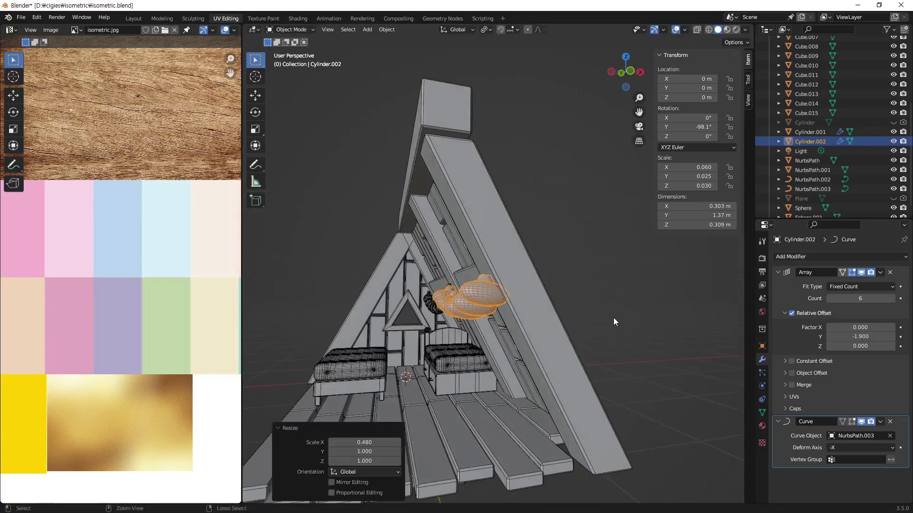
{"action": "key", "text": "ctrl+z"}
Step: Shrink the bulbs along global Z in two passes
{"action": "key", "text": "s"}
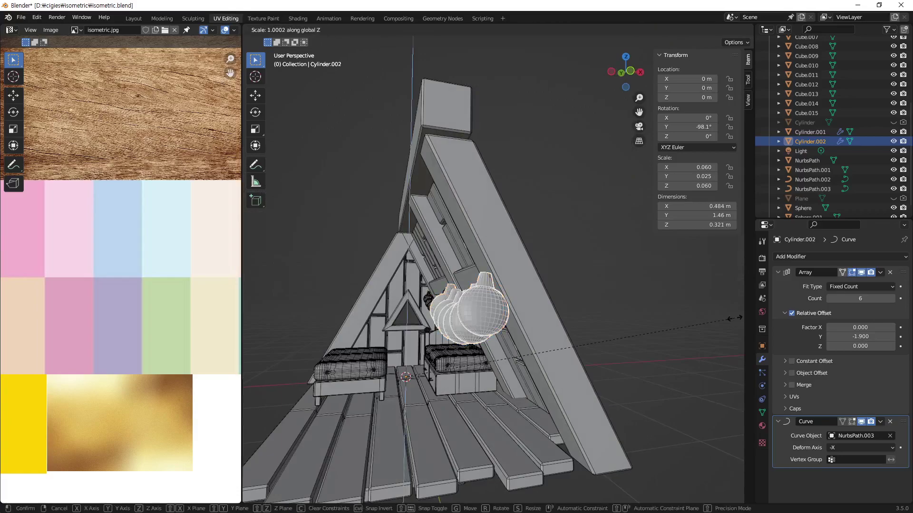
{"action": "key", "text": "z"}
{"action": "left_click", "coordinate": [566, 327]}
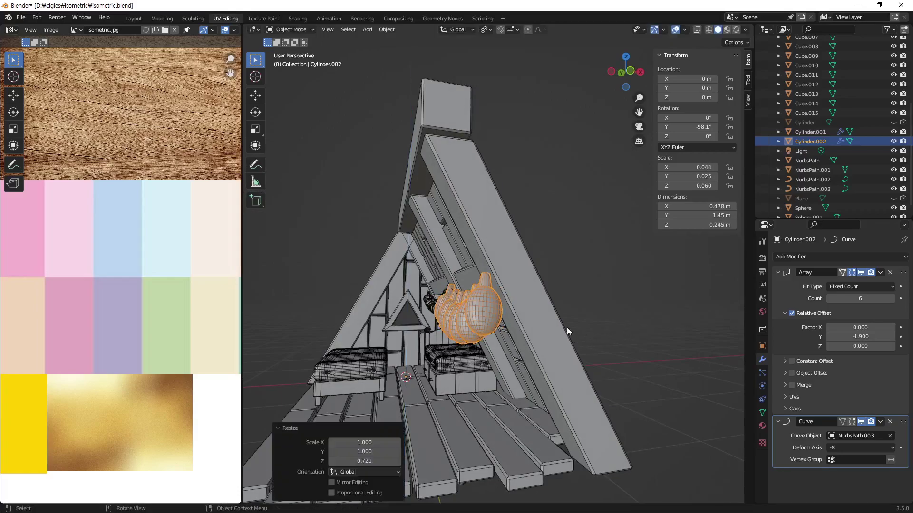
{"action": "mouse_move", "coordinate": [567, 327]}
{"action": "middle_mouse_down"}
{"action": "mouse_move", "coordinate": [561, 301]}
{"action": "mouse_move", "coordinate": [580, 309]}
{"action": "mouse_move", "coordinate": [531, 360]}
{"action": "mouse_move", "coordinate": [519, 330]}
{"action": "mouse_move", "coordinate": [534, 326]}
{"action": "middle_mouse_up"}
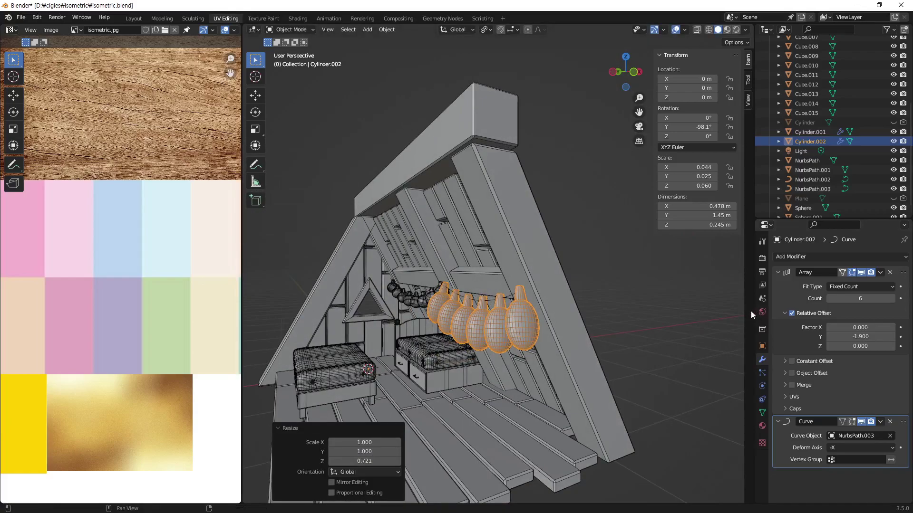
{"action": "key", "text": "s"}
{"action": "key", "text": "z"}
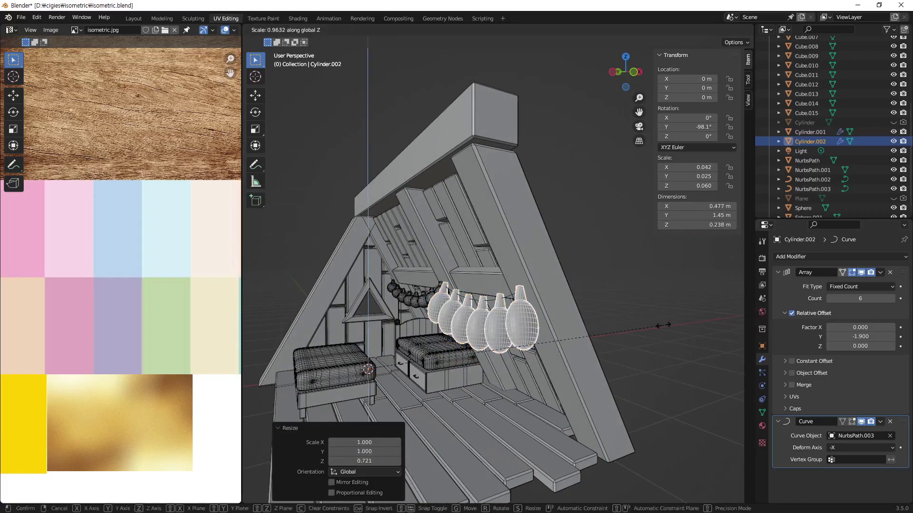
{"action": "left_click", "coordinate": [663, 325]}
Step: Shorten along Y and narrow along X, reaching scale 0.042, 0.025, 0.026
{"action": "key", "text": "s"}
{"action": "key", "text": "y"}
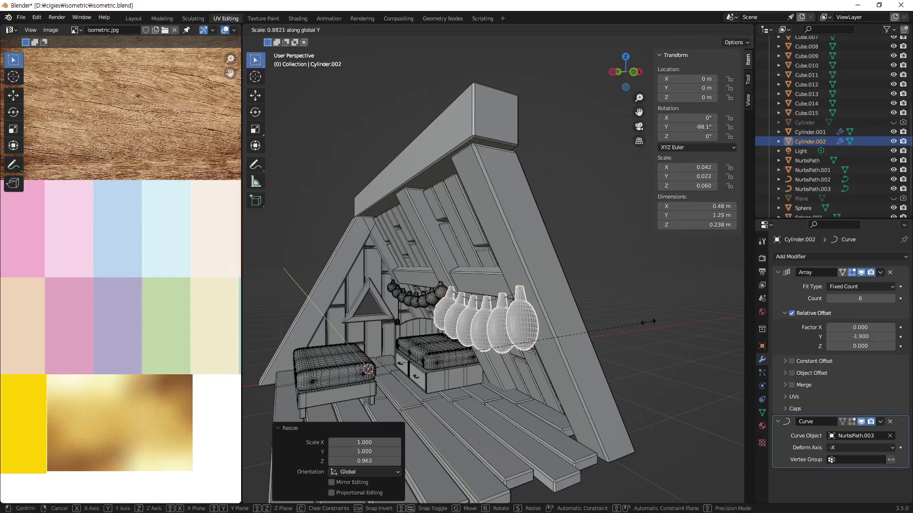
{"action": "left_click", "coordinate": [637, 326]}
{"action": "key", "text": "s"}
{"action": "key", "text": "x"}
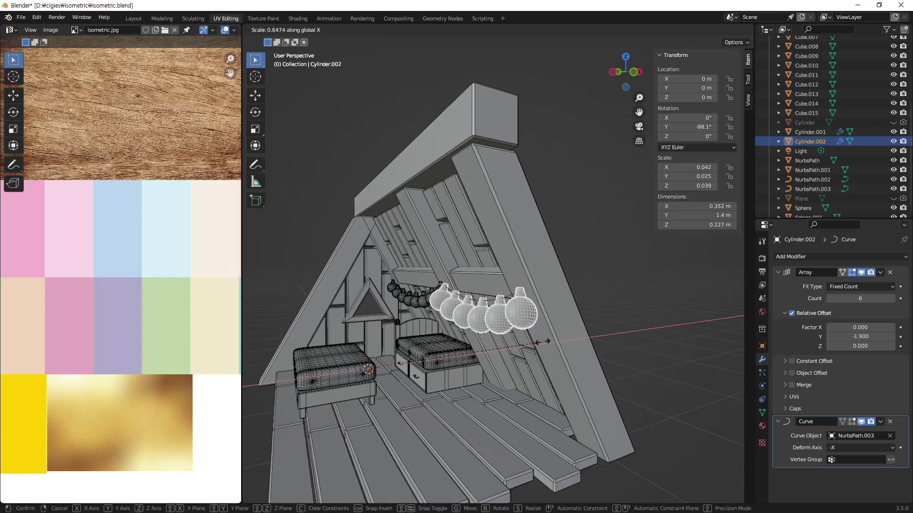
{"action": "left_click", "coordinate": [481, 352]}
{"action": "middle_click_drag", "start_coordinate": [542, 328], "coordinate": [632, 300]}
{"action": "scroll", "coordinate": [601, 318], "scroll_direction": "up", "scroll_amount": 2}
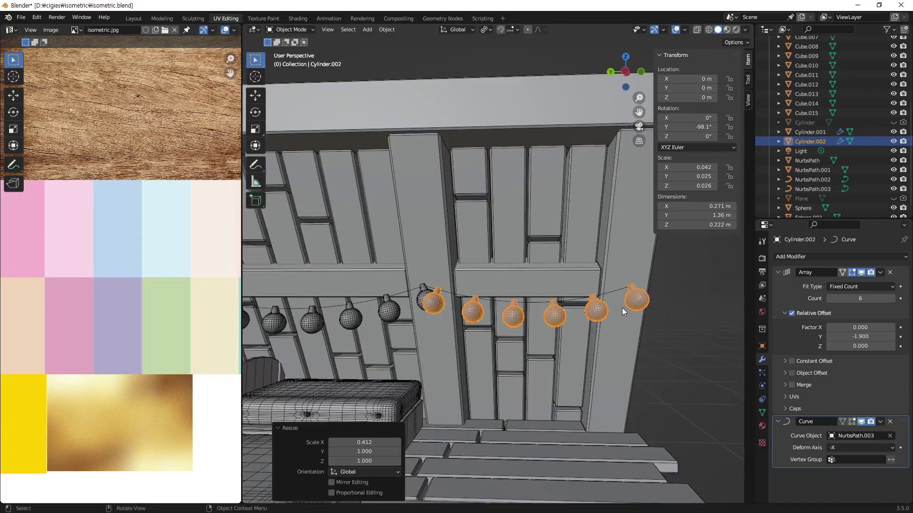
Step: Step the Array relative offset Factor Y between -2.000 and -1.700 to test spacing
{"action": "scroll", "coordinate": [631, 300], "scroll_direction": "up", "scroll_amount": 3}
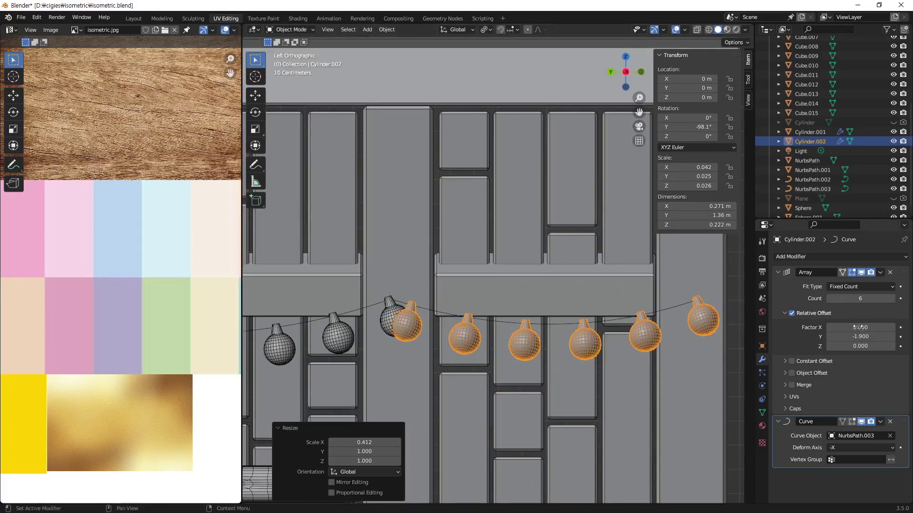
{"action": "left_click", "coordinate": [828, 337]}
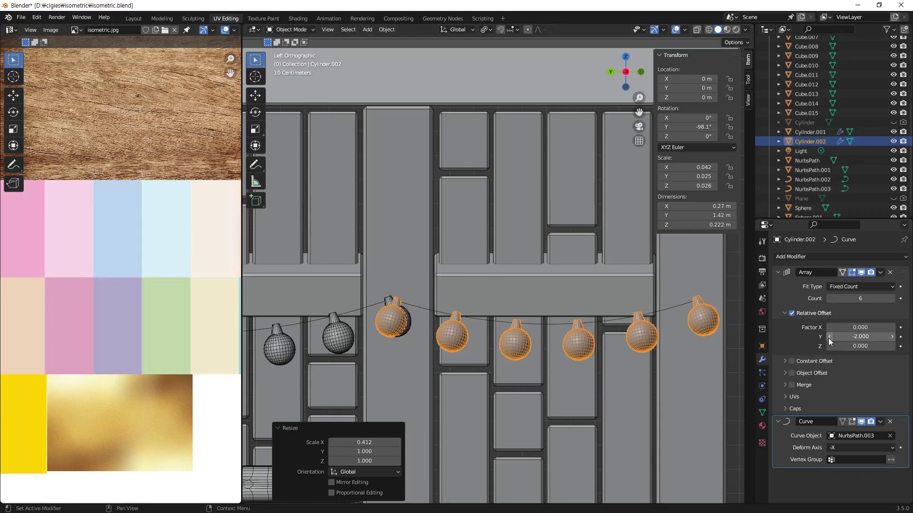
{"action": "left_click", "coordinate": [892, 336]}
{"action": "left_click", "coordinate": [891, 336]}
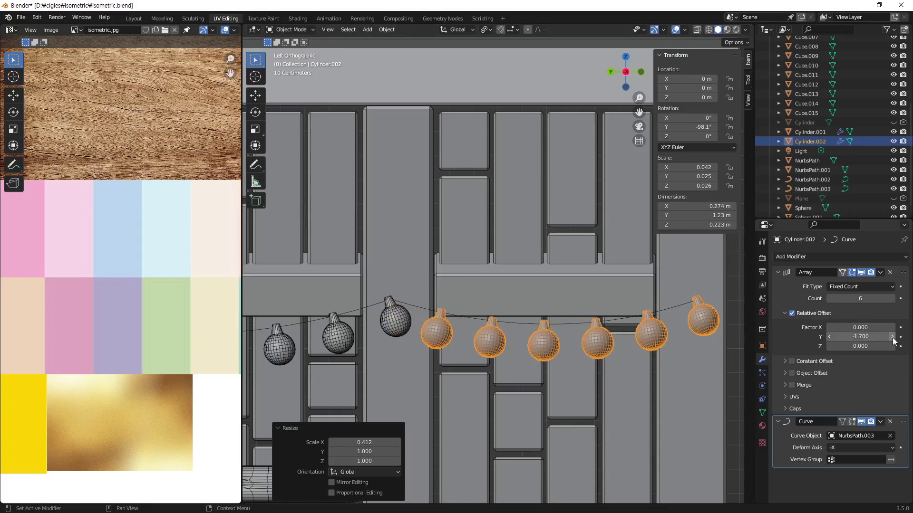
{"action": "left_click", "coordinate": [825, 339]}
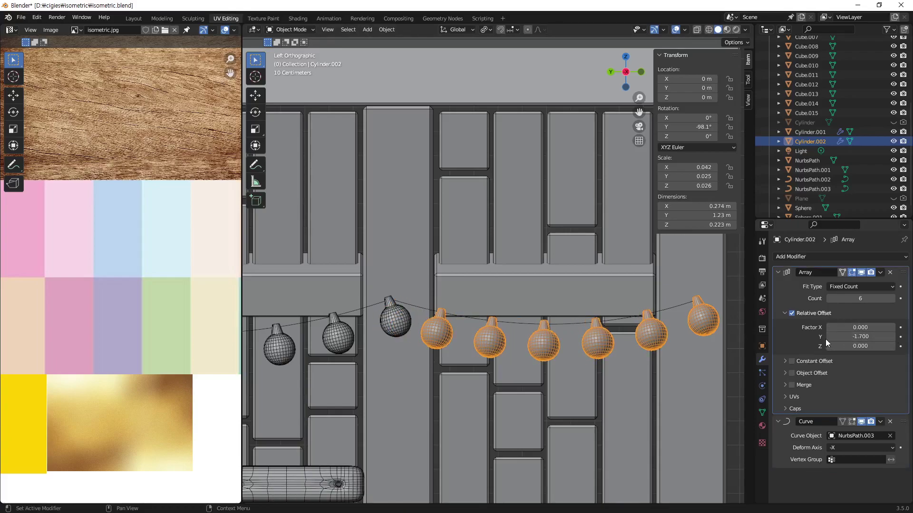
{"action": "left_click", "coordinate": [830, 337]}
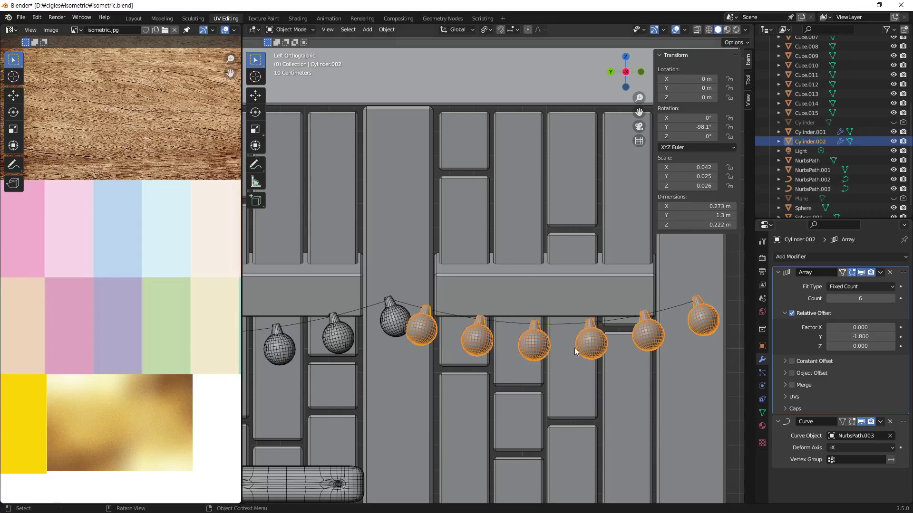
Step: Compare against the original string, then settle the relative offset Y at -1.700
{"action": "left_click", "coordinate": [395, 327]}
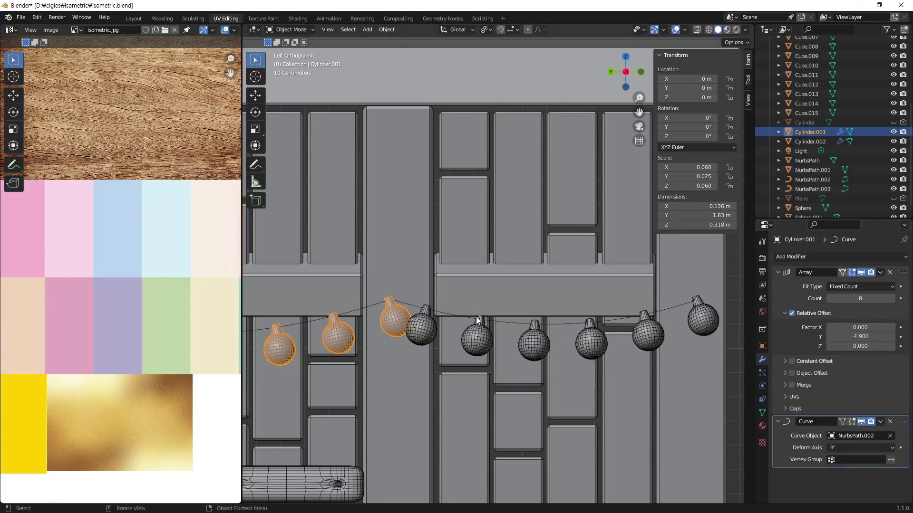
{"action": "left_click", "coordinate": [466, 340]}
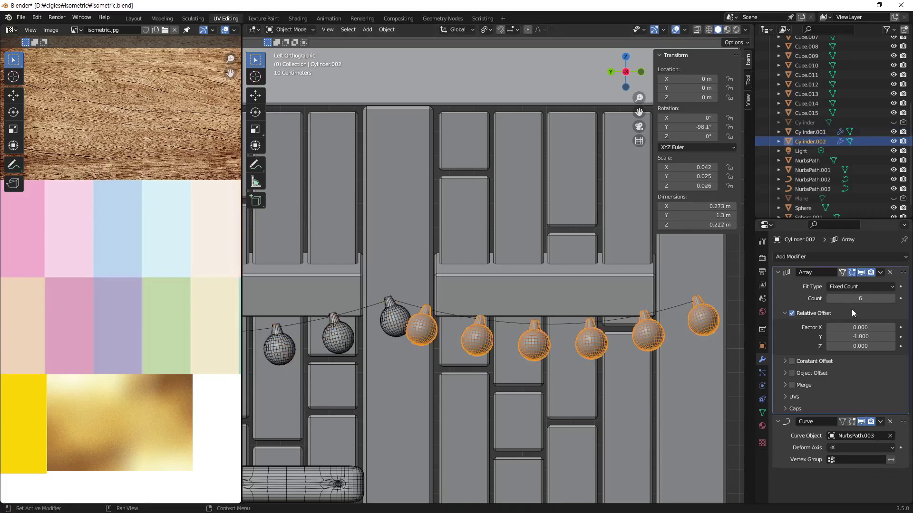
{"action": "left_click", "coordinate": [829, 337]}
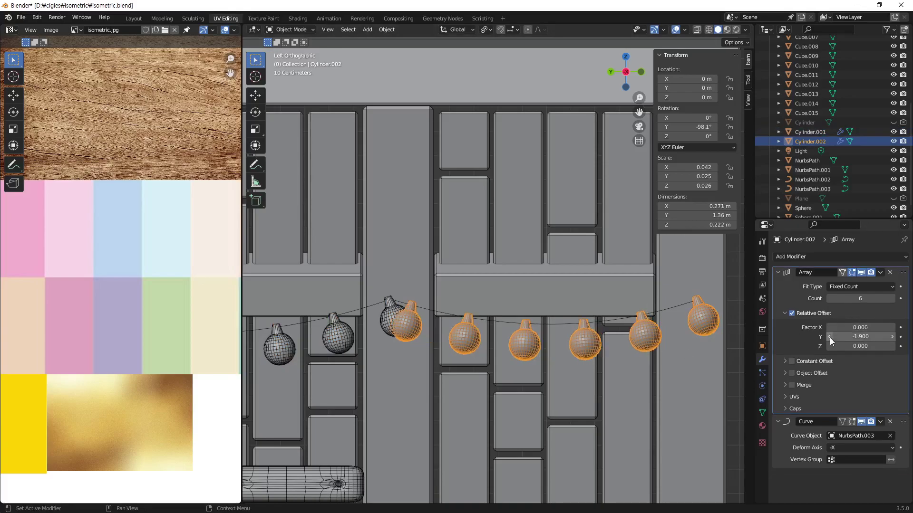
{"action": "left_click", "coordinate": [891, 338]}
{"action": "left_click", "coordinate": [891, 337]}
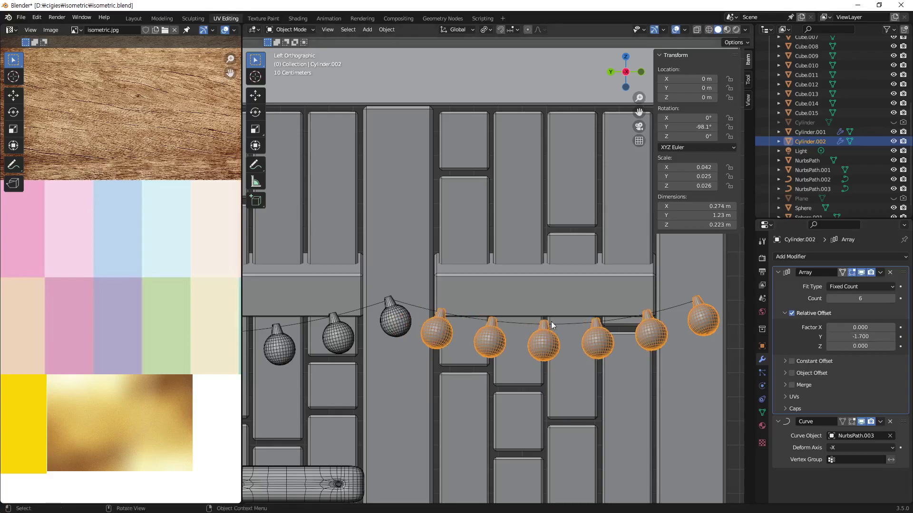
{"action": "scroll", "coordinate": [614, 359], "scroll_direction": "down", "scroll_amount": 1}
{"action": "scroll", "coordinate": [613, 357], "scroll_direction": "down", "scroll_amount": 2}
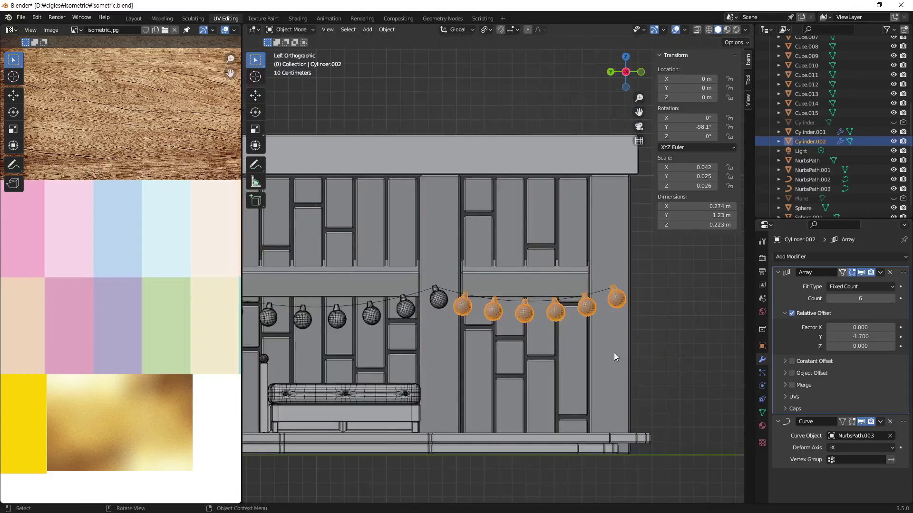
{"action": "mouse_move", "coordinate": [614, 353]}
{"action": "middle_mouse_down"}
{"action": "mouse_move", "coordinate": [498, 367]}
{"action": "mouse_move", "coordinate": [562, 350]}
{"action": "mouse_move", "coordinate": [498, 342]}
{"action": "mouse_move", "coordinate": [528, 374]}
{"action": "mouse_move", "coordinate": [543, 315]}
{"action": "middle_mouse_up"}
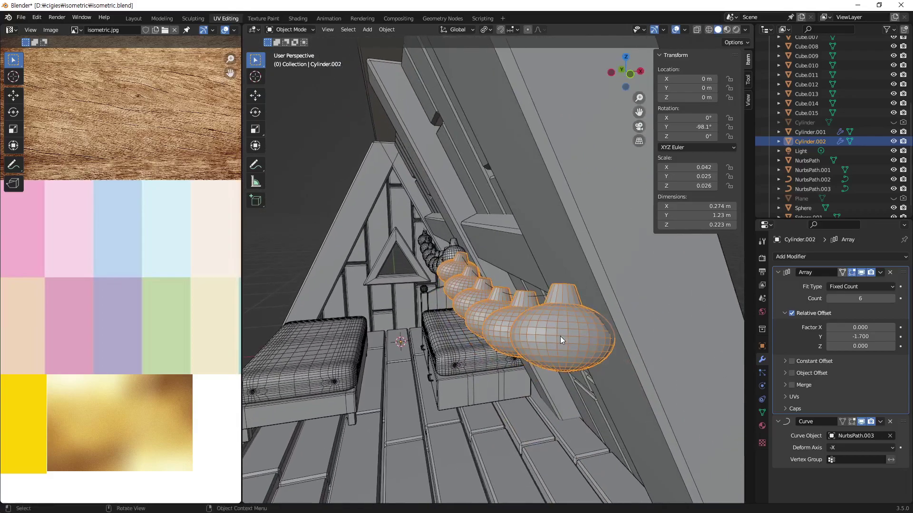
Step: Scale the bulbs 0.954 on X and about 0.63 on Z, discarding a Y scale
{"action": "key", "text": "s"}
{"action": "key", "text": "y"}
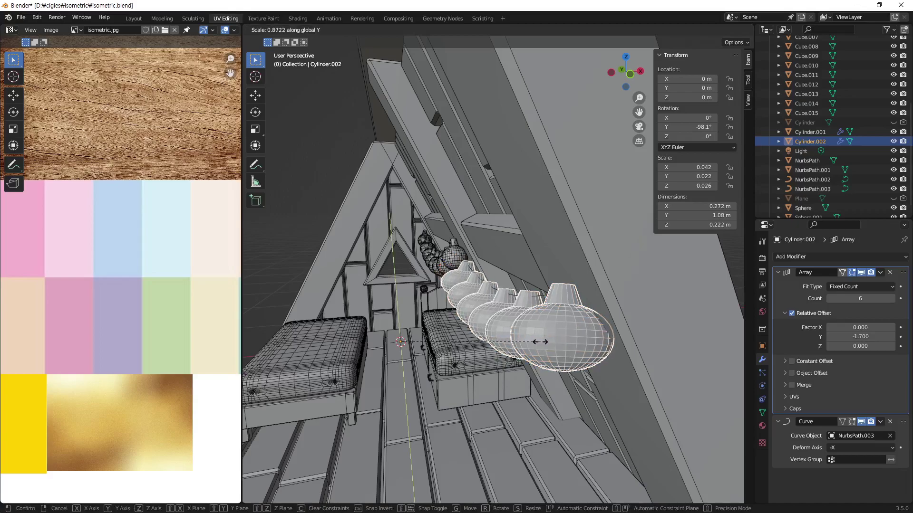
{"action": "left_click", "coordinate": [539, 342]}
{"action": "key", "text": "ctrl+z"}
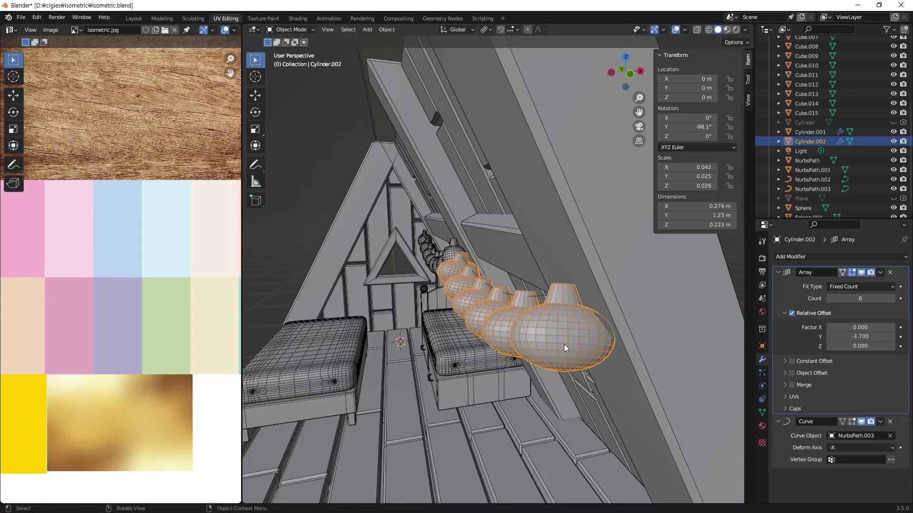
{"action": "key", "text": "s"}
{"action": "key", "text": "x"}
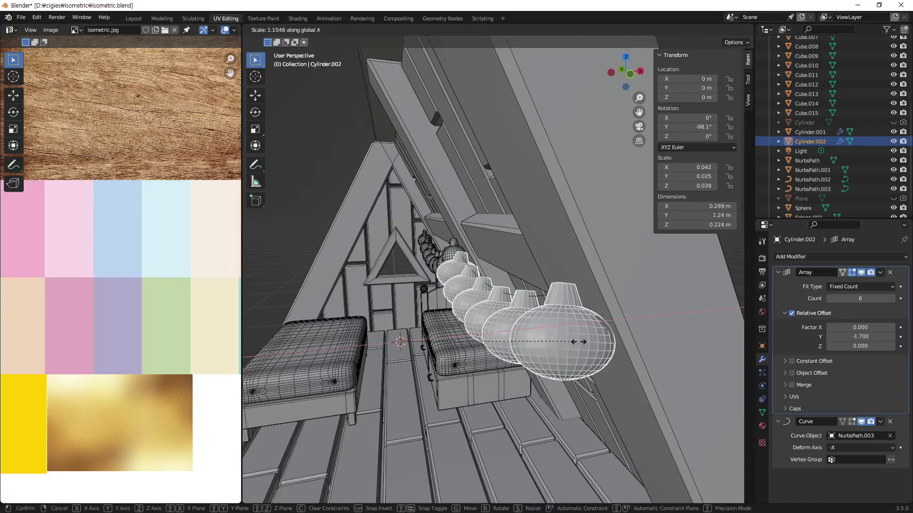
{"action": "left_click", "coordinate": [611, 339]}
{"action": "key", "text": "s"}
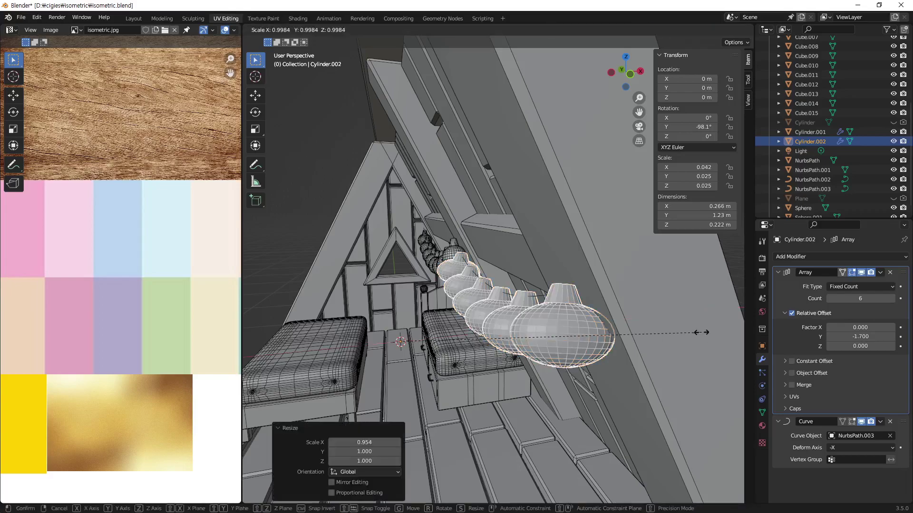
{"action": "key", "text": "z"}
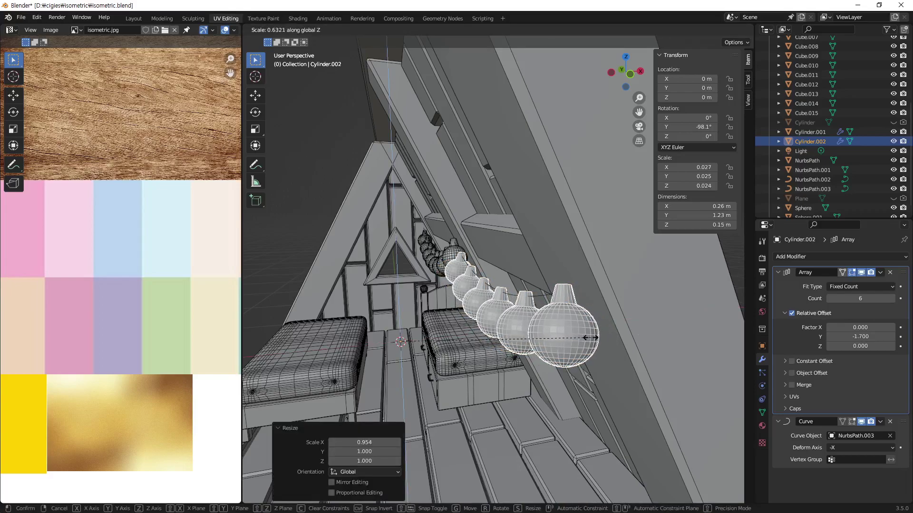
{"action": "left_click", "coordinate": [585, 337]}
Step: Orbit around the attic to check the wall bulbs, then reselect Cylinder.002
{"action": "middle_click_drag", "start_coordinate": [580, 346], "coordinate": [680, 347]}
{"action": "left_click", "coordinate": [680, 347]}
{"action": "mouse_move", "coordinate": [563, 332]}
{"action": "middle_mouse_down"}
{"action": "mouse_move", "coordinate": [589, 324]}
{"action": "mouse_move", "coordinate": [517, 335]}
{"action": "mouse_move", "coordinate": [598, 315]}
{"action": "mouse_move", "coordinate": [561, 329]}
{"action": "middle_mouse_up"}
{"action": "scroll", "coordinate": [504, 333], "scroll_direction": "down", "scroll_amount": 3}
{"action": "mouse_move", "coordinate": [504, 333]}
{"action": "middle_mouse_down"}
{"action": "mouse_move", "coordinate": [560, 330]}
{"action": "mouse_move", "coordinate": [566, 313]}
{"action": "middle_mouse_up"}
{"action": "scroll", "coordinate": [555, 333], "scroll_direction": "up", "scroll_amount": 2}
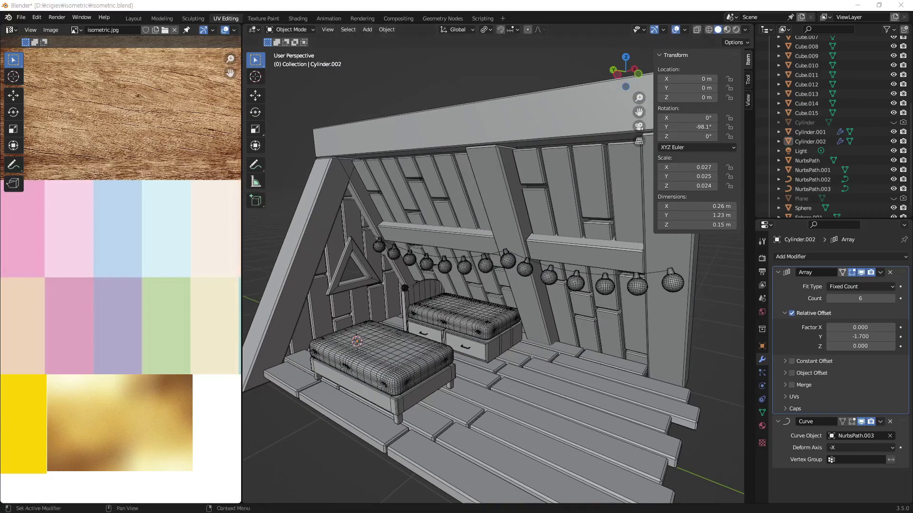
{"action": "left_click", "coordinate": [655, 285]}
{"action": "middle_click_drag", "start_coordinate": [655, 285], "coordinate": [523, 279]}
{"action": "scroll", "coordinate": [543, 293], "scroll_direction": "up", "scroll_amount": 2}
{"action": "scroll", "coordinate": [575, 299], "scroll_direction": "up", "scroll_amount": 2}
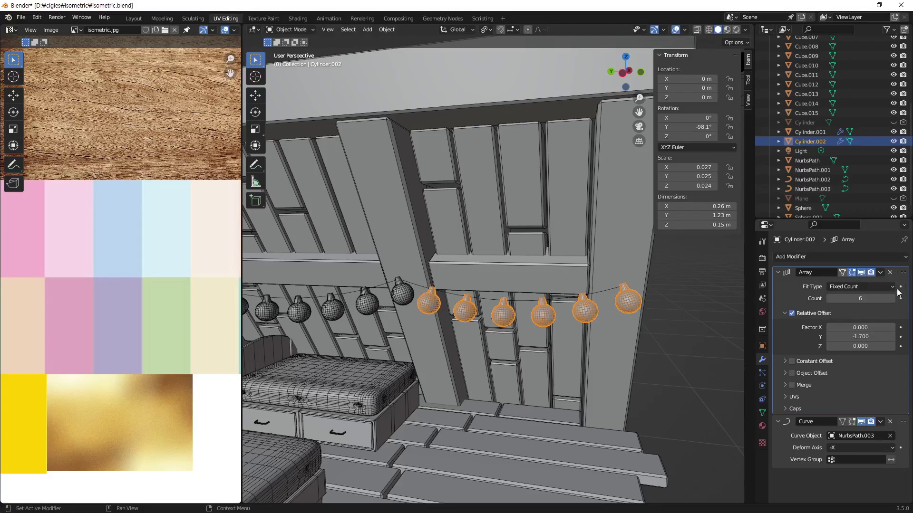
Step: Apply the Array and then the Curve modifier on Cylinder.002
{"action": "left_click", "coordinate": [879, 272]}
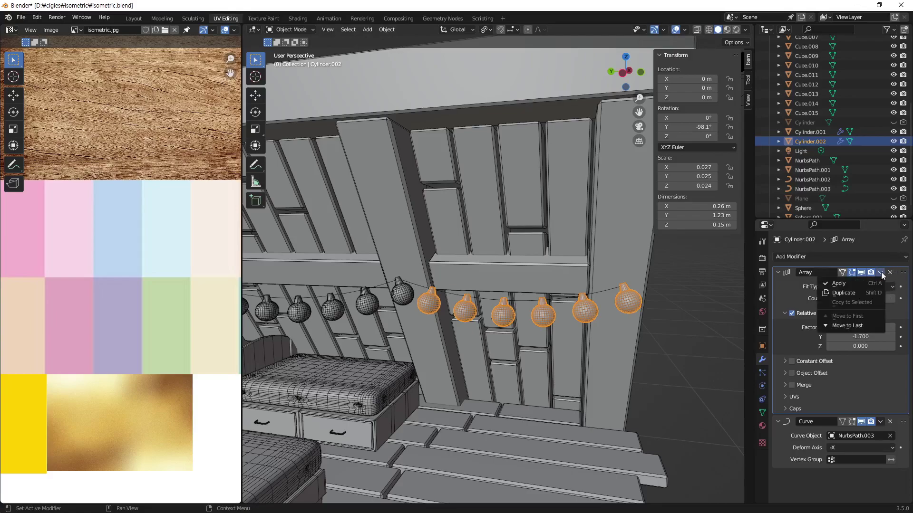
{"action": "left_click", "coordinate": [859, 284]}
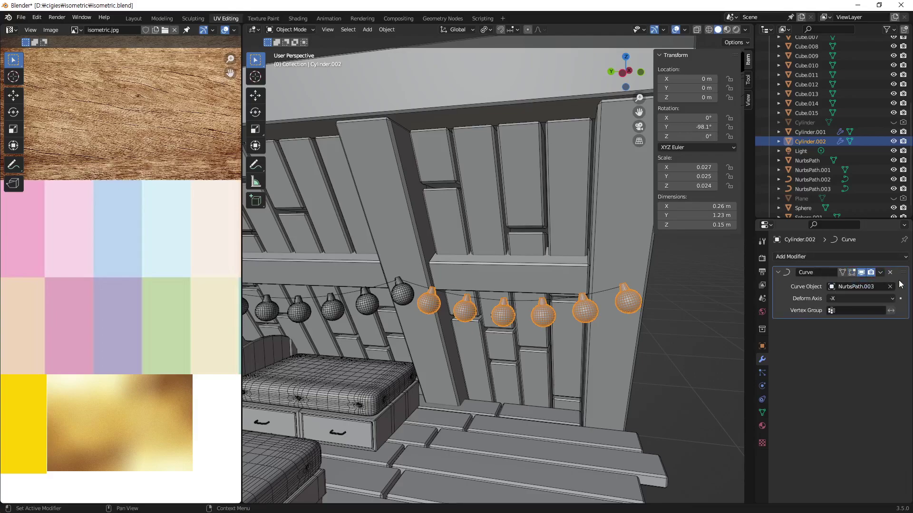
{"action": "left_click", "coordinate": [880, 273]}
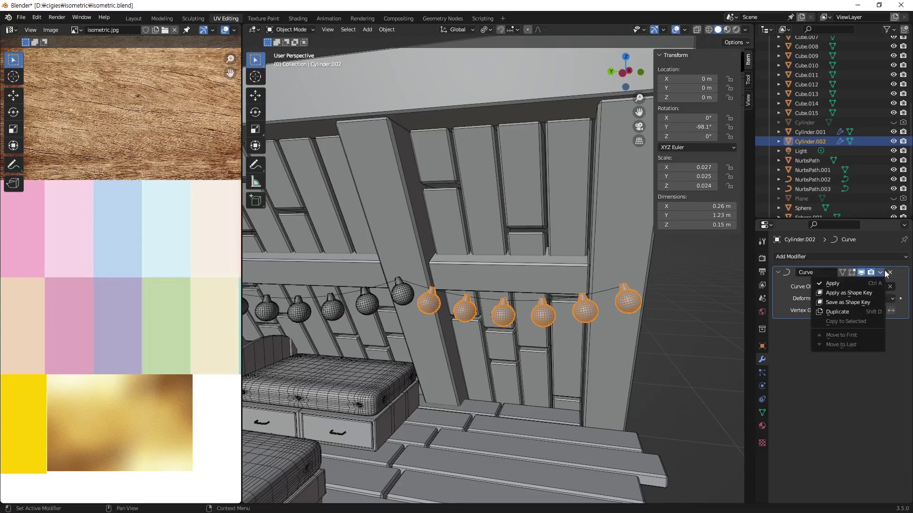
{"action": "left_click", "coordinate": [843, 286]}
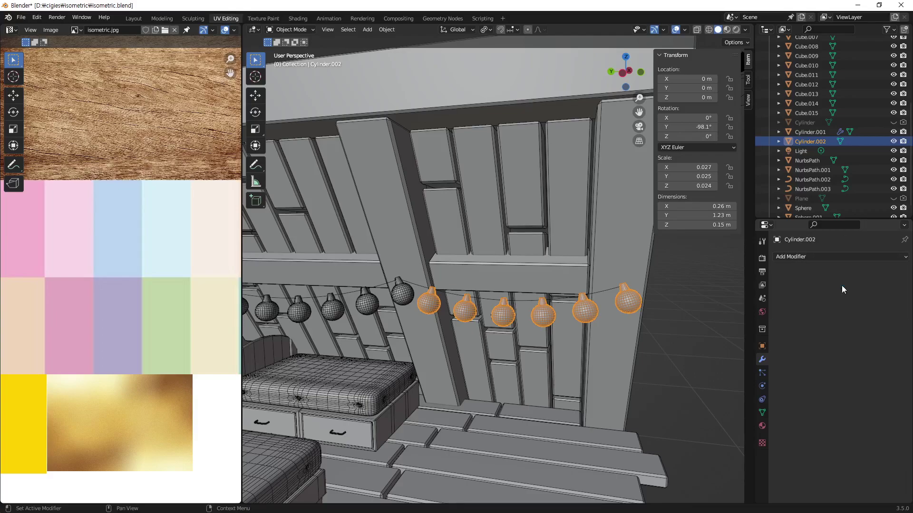
Step: Reselect the six right-hand bulbs and zoom in toward them
{"action": "left_click", "coordinate": [666, 353]}
{"action": "left_click", "coordinate": [623, 304]}
{"action": "mouse_move", "coordinate": [648, 307]}
{"action": "middle_mouse_down"}
{"action": "mouse_move", "coordinate": [586, 324]}
{"action": "mouse_move", "coordinate": [637, 340]}
{"action": "middle_mouse_up"}
{"action": "scroll", "coordinate": [586, 326], "scroll_direction": "up", "scroll_amount": 2}
{"action": "scroll", "coordinate": [591, 352], "scroll_direction": "up", "scroll_amount": 1}
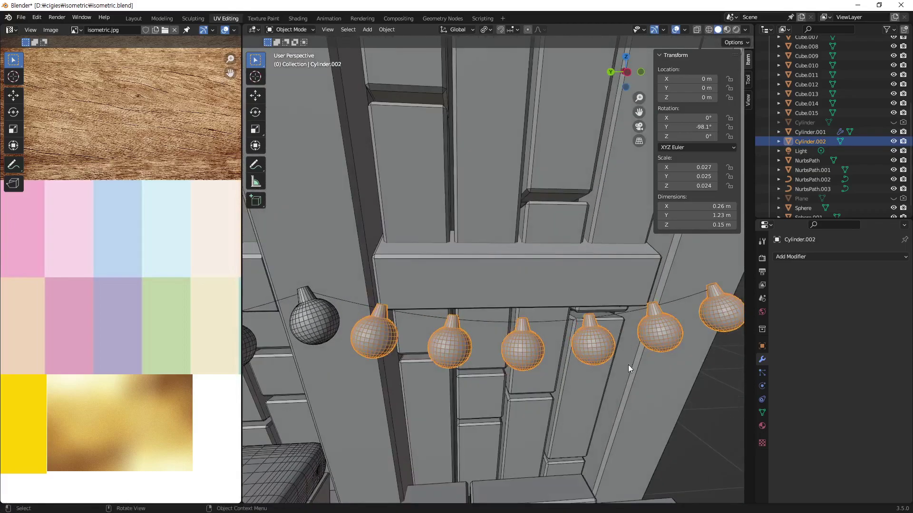
Step: In Edit Mode, select one whole bulb of Cylinder.002 with linked selection
{"action": "key", "text": "Tab"}
{"action": "left_click", "coordinate": [523, 353]}
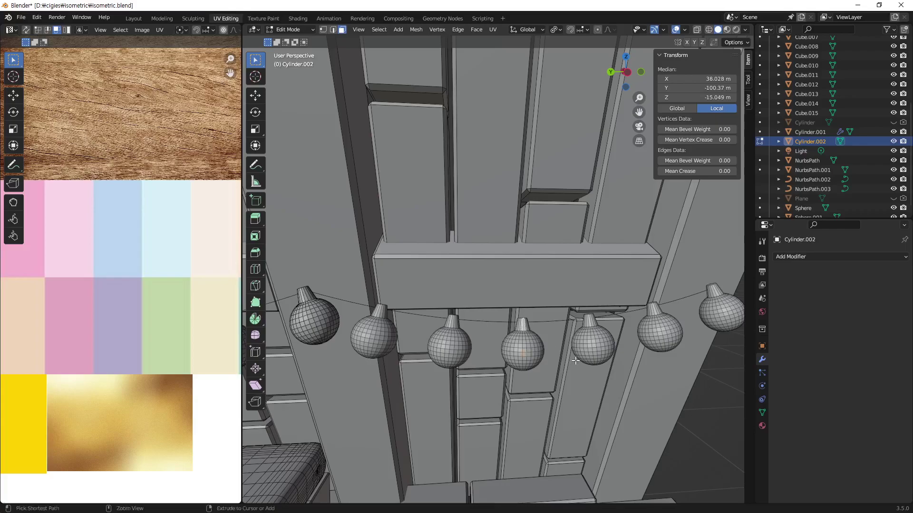
{"action": "key", "text": "ctrl+l"}
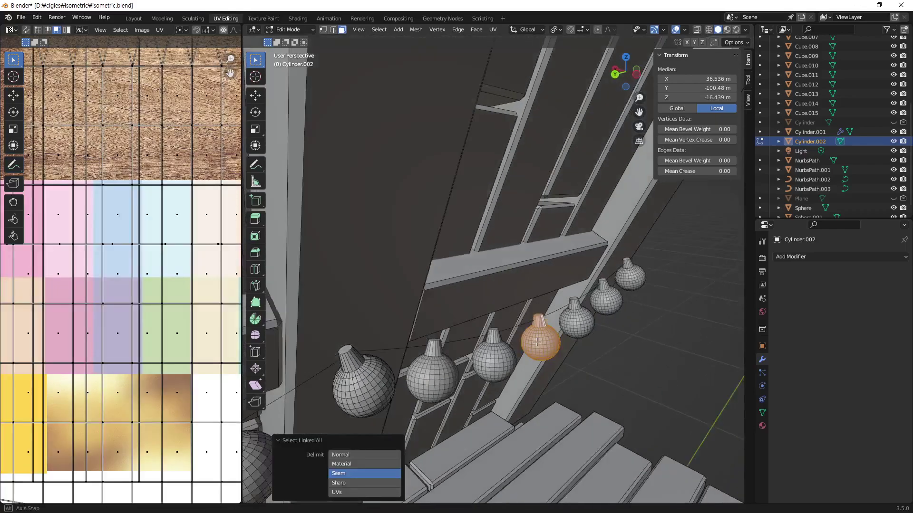
{"action": "middle_click_drag", "start_coordinate": [565, 356], "coordinate": [605, 382]}
{"action": "key", "text": "g"}
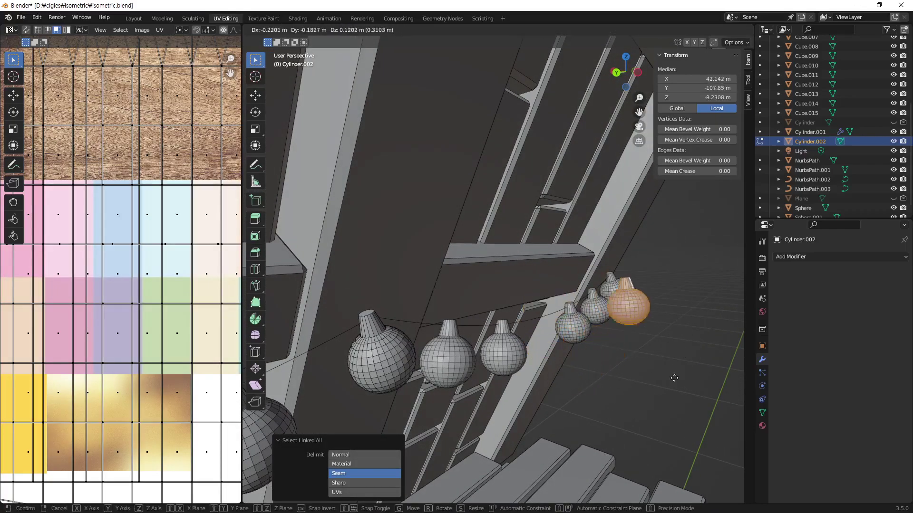
{"action": "left_click", "coordinate": [656, 363]}
{"action": "key", "text": "ctrl+z"}
Step: Set the pivot to Median Point and rotate the bulb about 15.2° around view Z
{"action": "key", "text": "r"}
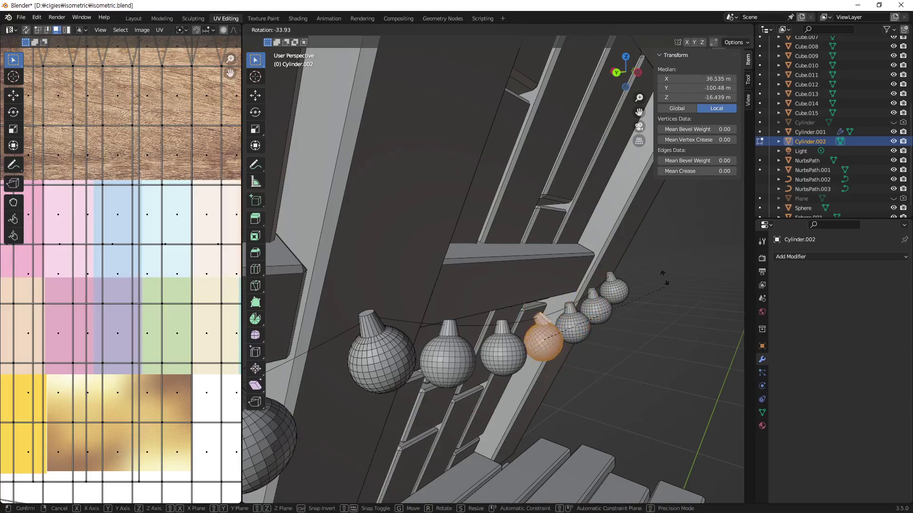
{"action": "key", "text": "Escape"}
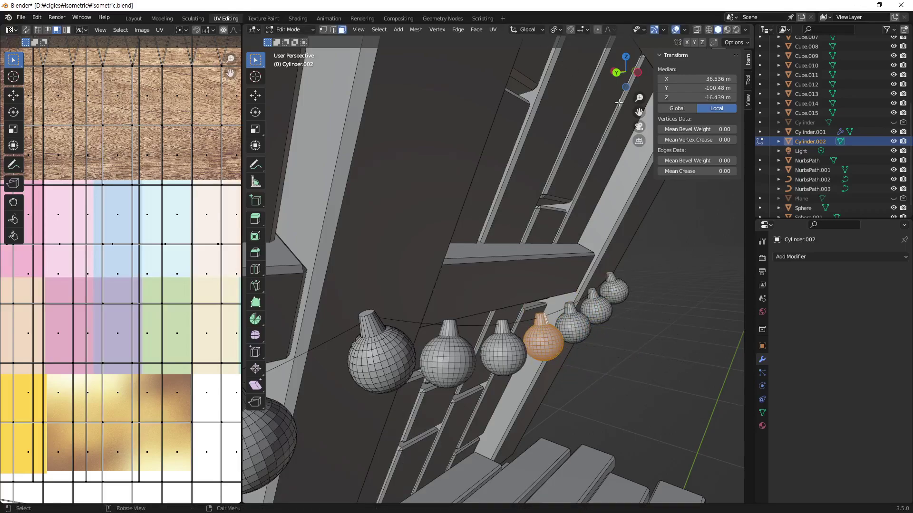
{"action": "left_click", "coordinate": [560, 30]}
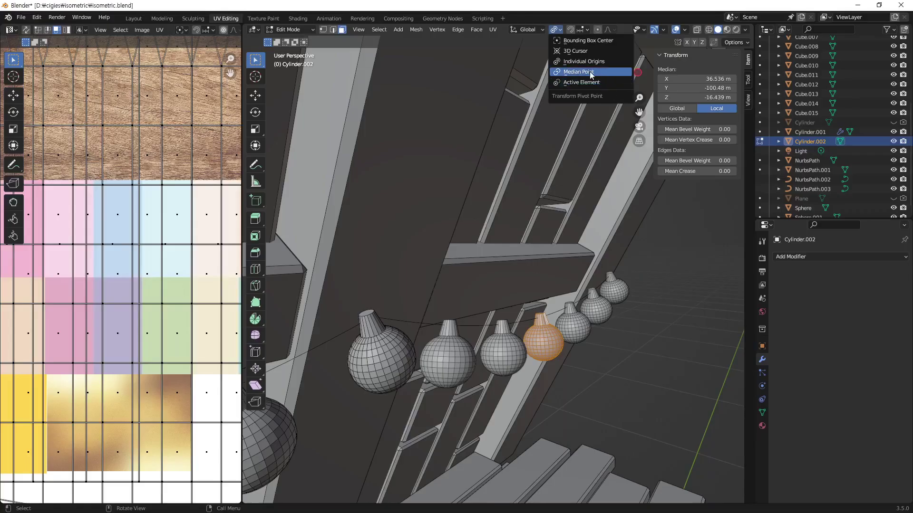
{"action": "left_click", "coordinate": [589, 72]}
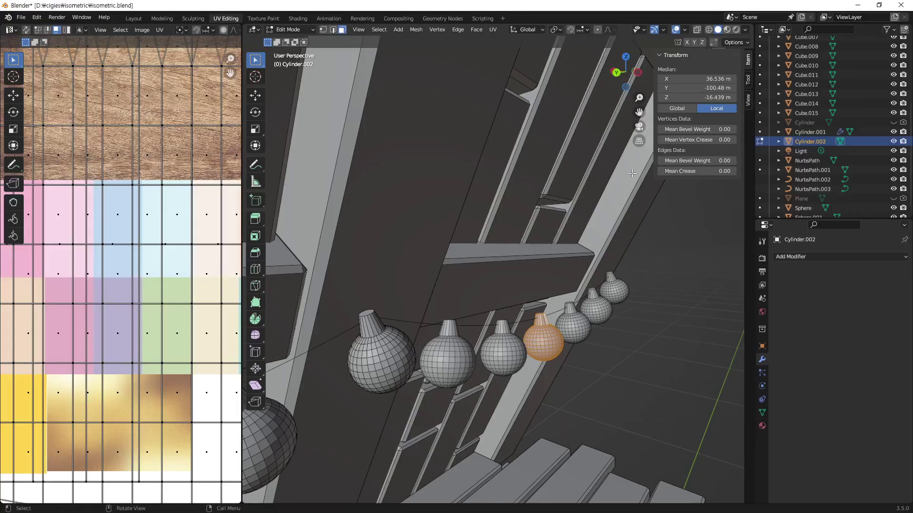
{"action": "key", "text": "r"}
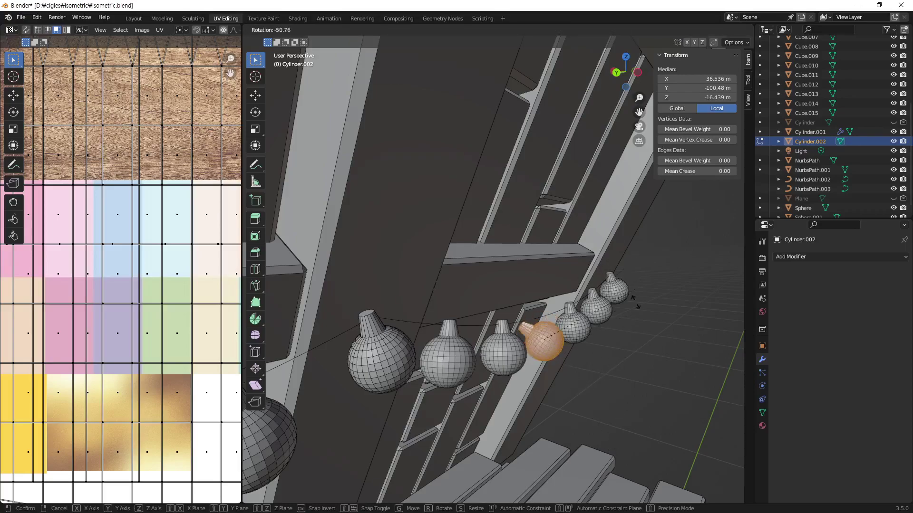
{"action": "left_click", "coordinate": [654, 423]}
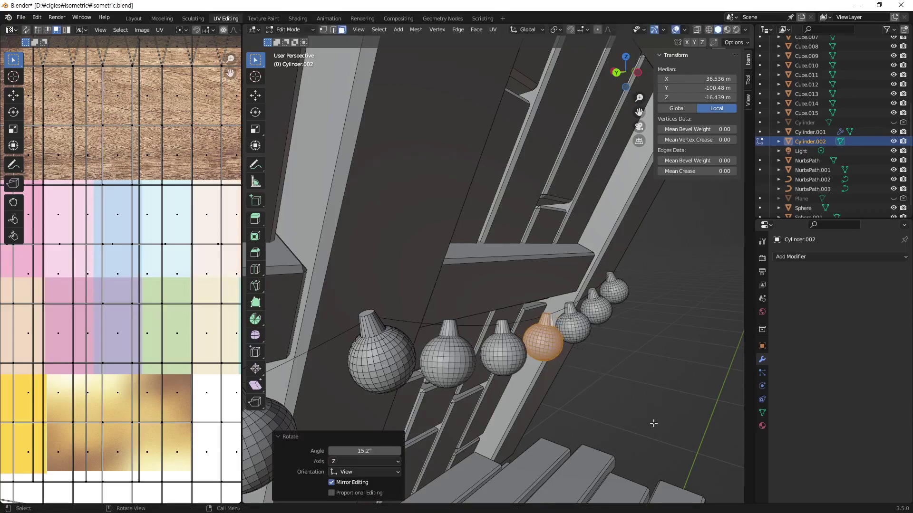
{"action": "key", "text": "ctrl+z"}
{"action": "mouse_move", "coordinate": [576, 366]}
{"action": "middle_mouse_down"}
{"action": "mouse_move", "coordinate": [494, 347]}
{"action": "mouse_move", "coordinate": [675, 318]}
{"action": "middle_mouse_up"}
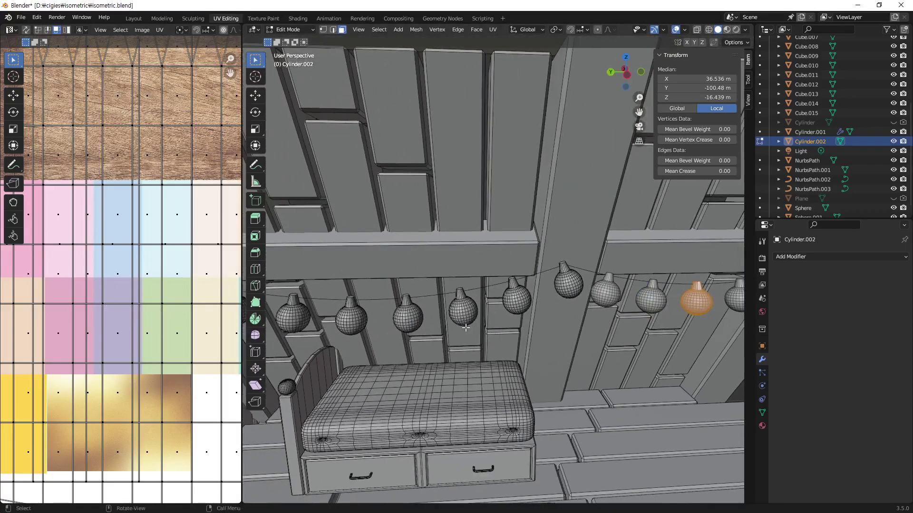
Step: Back in Object Mode, apply Cylinder.001's Array and Curve modifiers
{"action": "middle_click_drag", "start_coordinate": [465, 328], "coordinate": [533, 318]}
{"action": "key", "text": "Tab"}
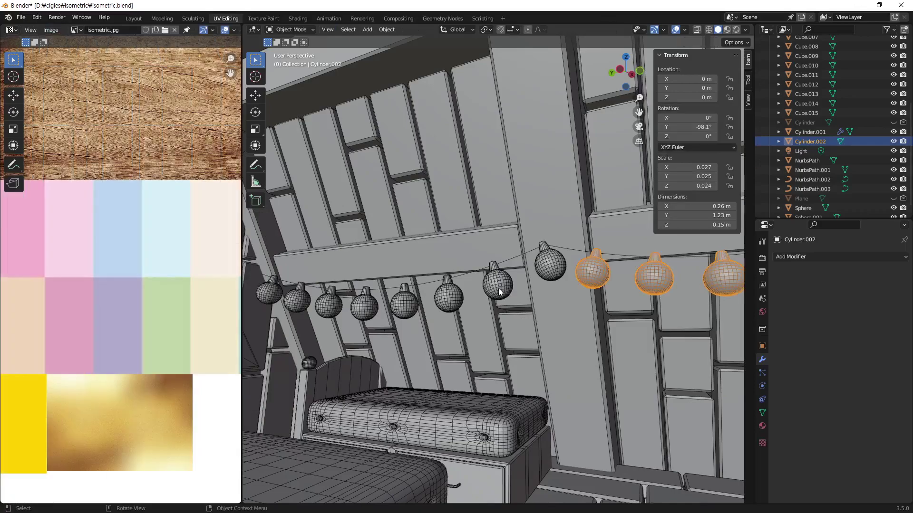
{"action": "left_click", "coordinate": [499, 289]}
{"action": "left_click", "coordinate": [880, 273]}
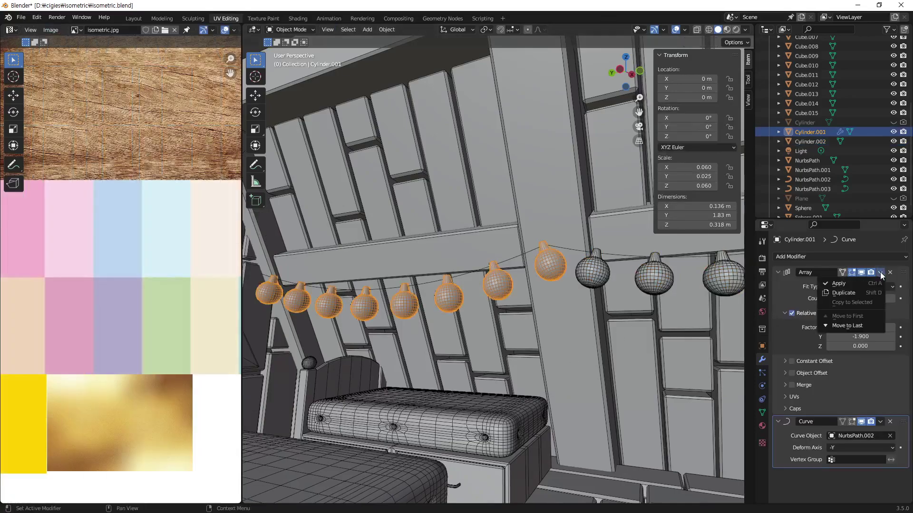
{"action": "left_click", "coordinate": [874, 287]}
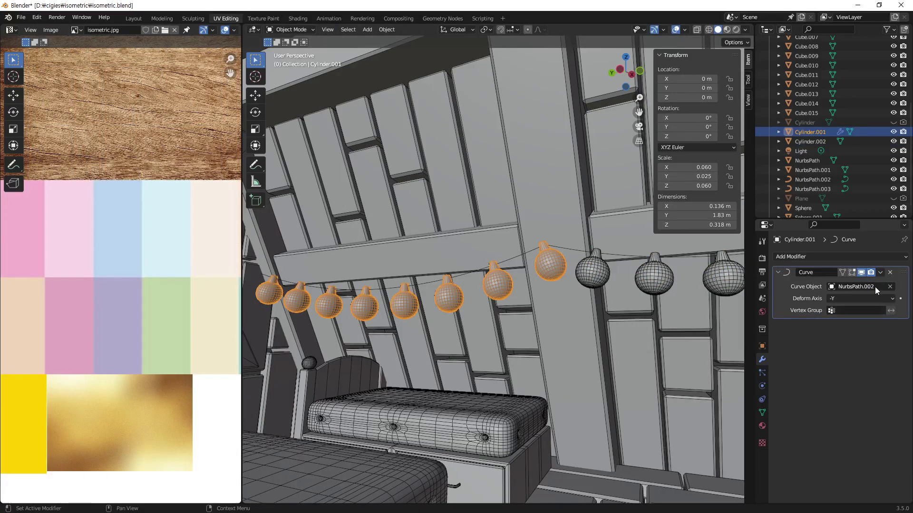
{"action": "key", "text": "ctrl+a"}
Step: Select both bulb strings, Cylinder.001 and Cylinder.002, together
{"action": "mouse_move", "coordinate": [587, 307]}
{"action": "middle_mouse_down"}
{"action": "mouse_move", "coordinate": [512, 301]}
{"action": "mouse_move", "coordinate": [547, 317]}
{"action": "middle_mouse_up"}
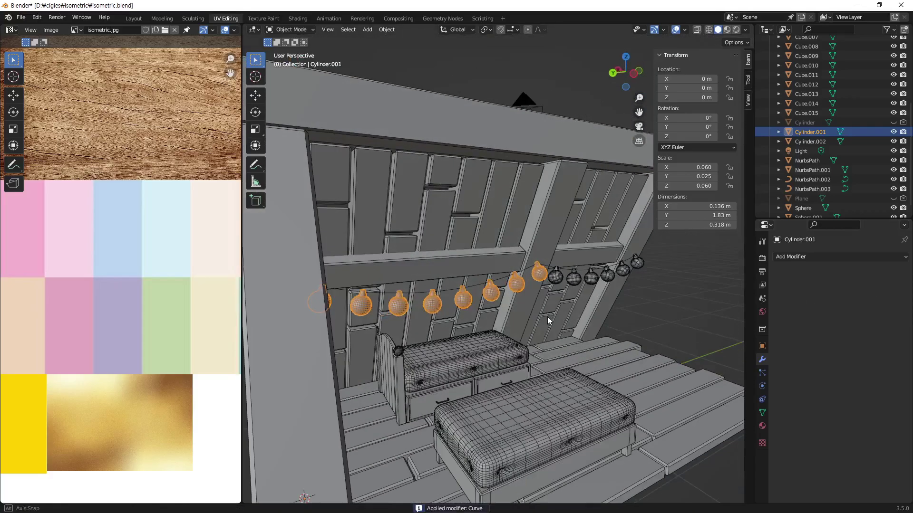
{"action": "left_click", "coordinate": [643, 308]}
{"action": "middle_click_drag", "start_coordinate": [647, 295], "coordinate": [551, 294]}
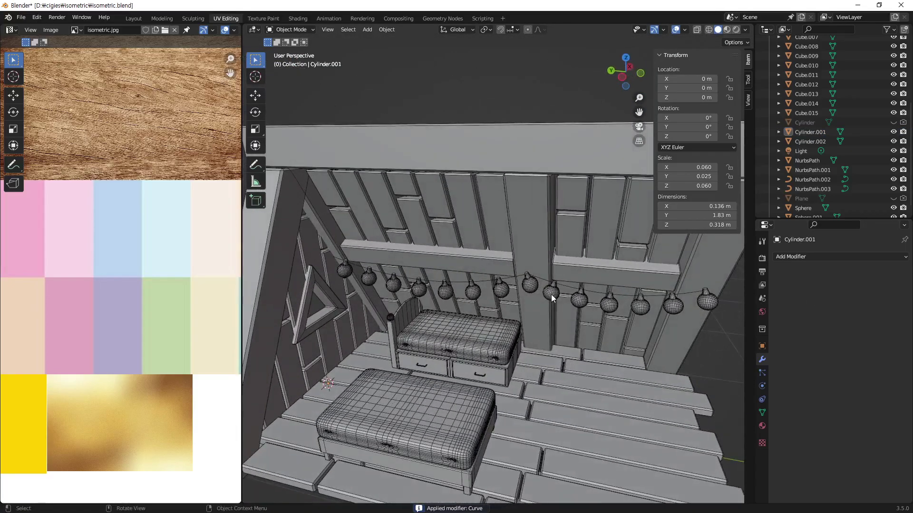
{"action": "left_click", "coordinate": [551, 294]}
{"action": "left_click", "coordinate": [508, 291]}
{"action": "mouse_move", "coordinate": [611, 335]}
{"action": "middle_mouse_down"}
{"action": "mouse_move", "coordinate": [675, 344]}
{"action": "mouse_move", "coordinate": [585, 305]}
{"action": "middle_mouse_up"}
{"action": "left_click", "coordinate": [675, 349]}
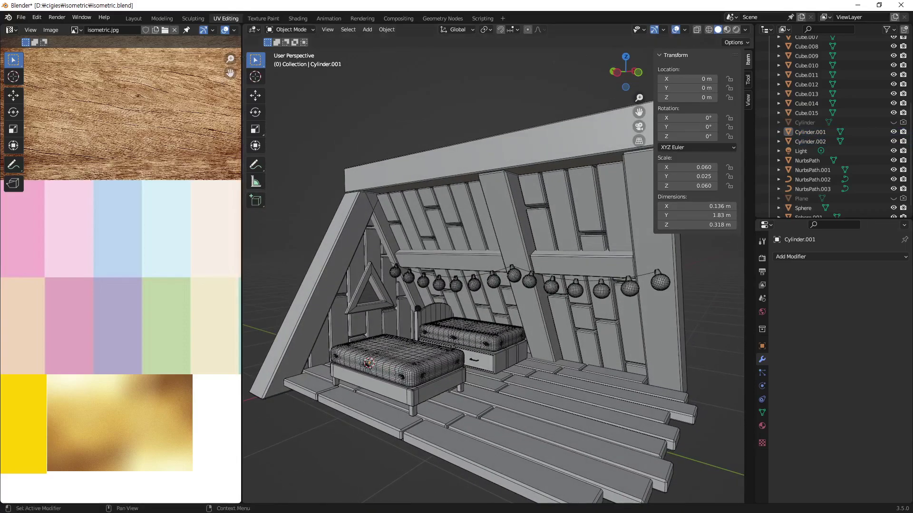
{"action": "left_click", "coordinate": [496, 282]}
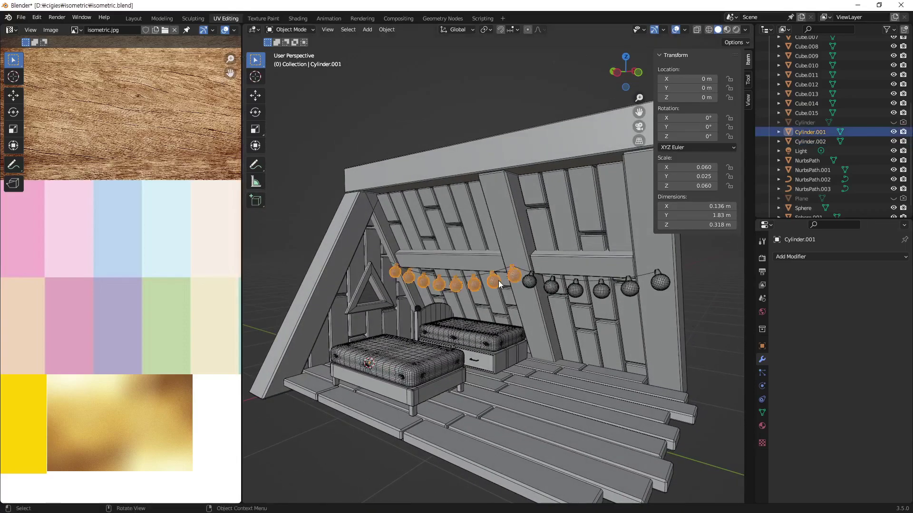
{"action": "left_click", "coordinate": [528, 284], "text": "shift"}
{"action": "left_click", "coordinate": [649, 284]}
{"action": "left_click", "coordinate": [533, 287]}
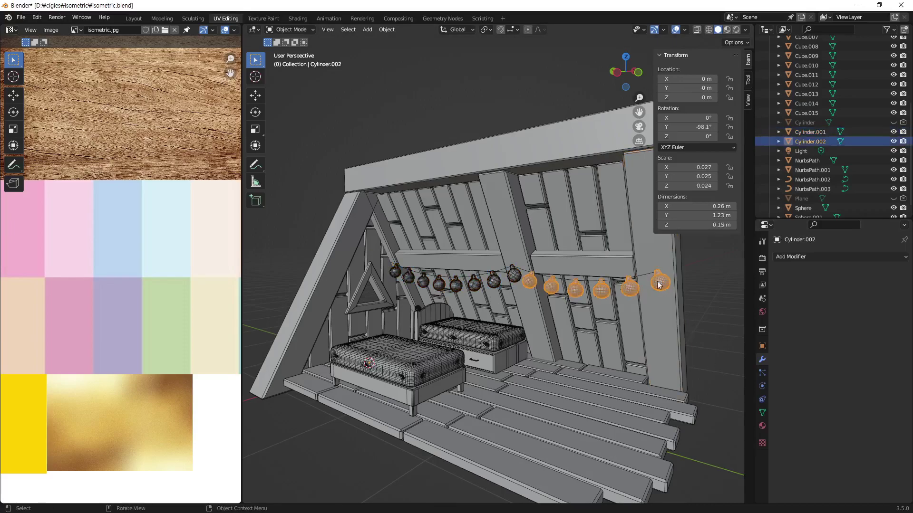
{"action": "left_click", "coordinate": [513, 274], "text": "shift"}
Step: In Edit Mode, project both bulb strings' UVs from the left orthographic view
{"action": "middle_click_drag", "start_coordinate": [561, 322], "coordinate": [543, 324]}
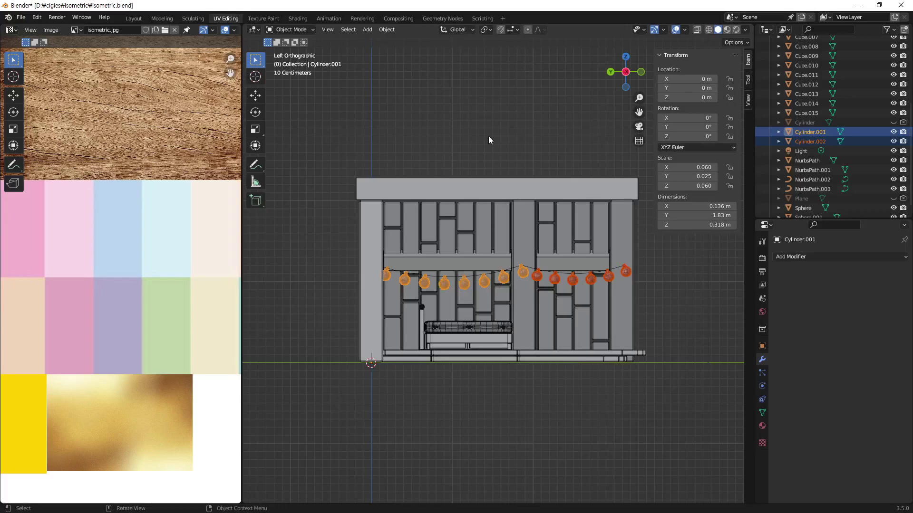
{"action": "key", "text": "Tab"}
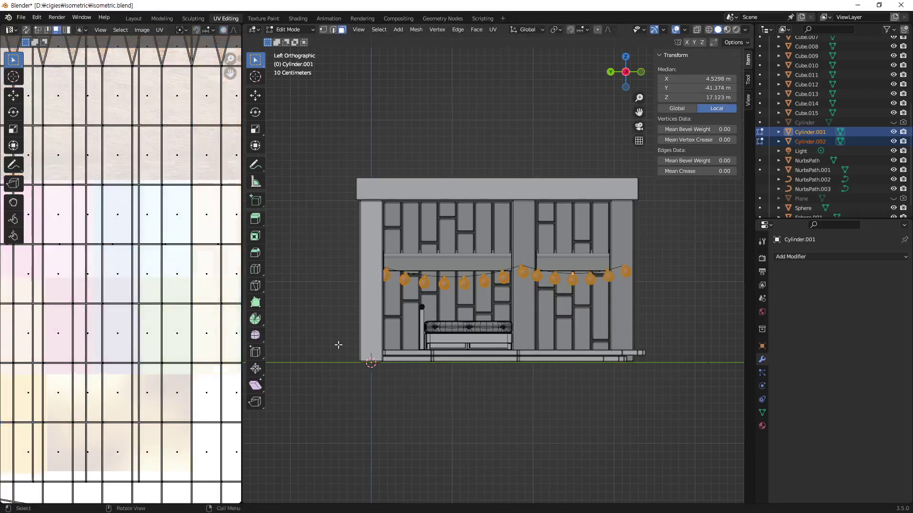
{"action": "left_click", "coordinate": [493, 30]}
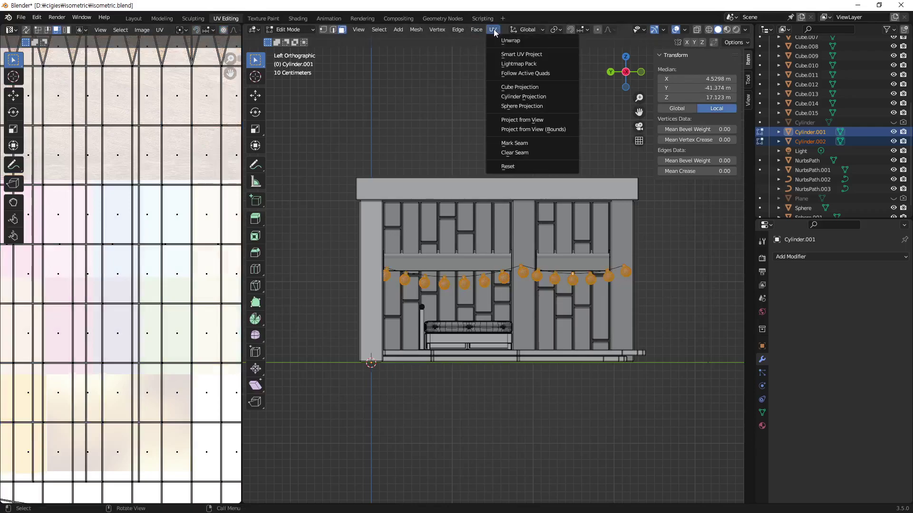
{"action": "left_click", "coordinate": [552, 121]}
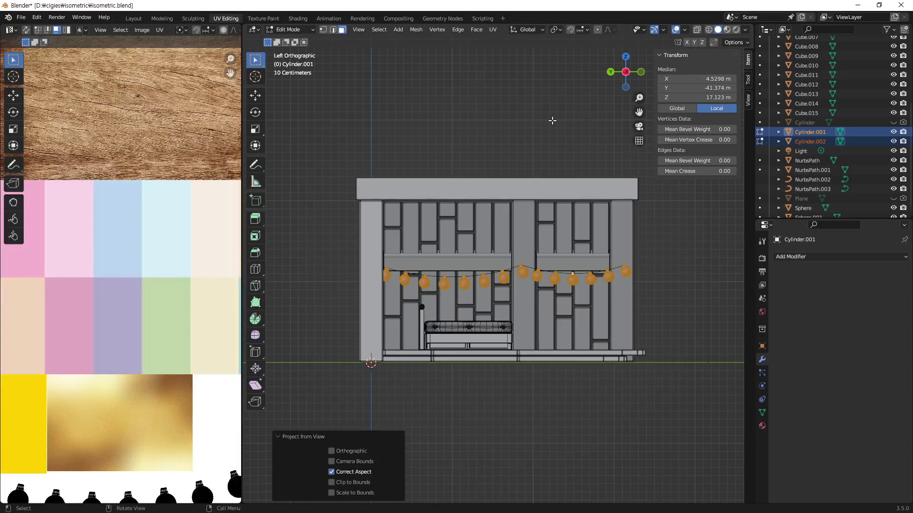
Step: Zoom and pan the UV editor to show the whole texture atlas
{"action": "scroll", "coordinate": [59, 440], "scroll_direction": "down", "scroll_amount": 3}
{"action": "scroll", "coordinate": [105, 362], "scroll_direction": "down", "scroll_amount": 1}
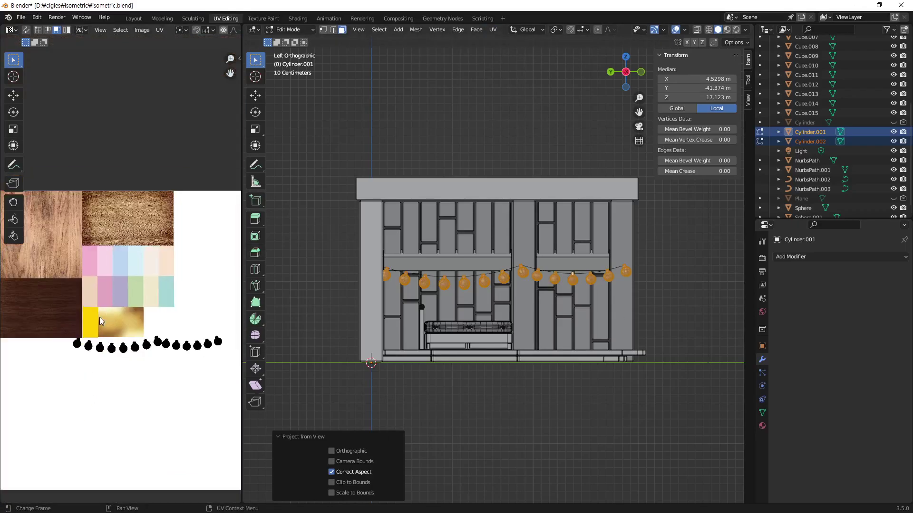
{"action": "scroll", "coordinate": [104, 361], "scroll_direction": "down", "scroll_amount": 1}
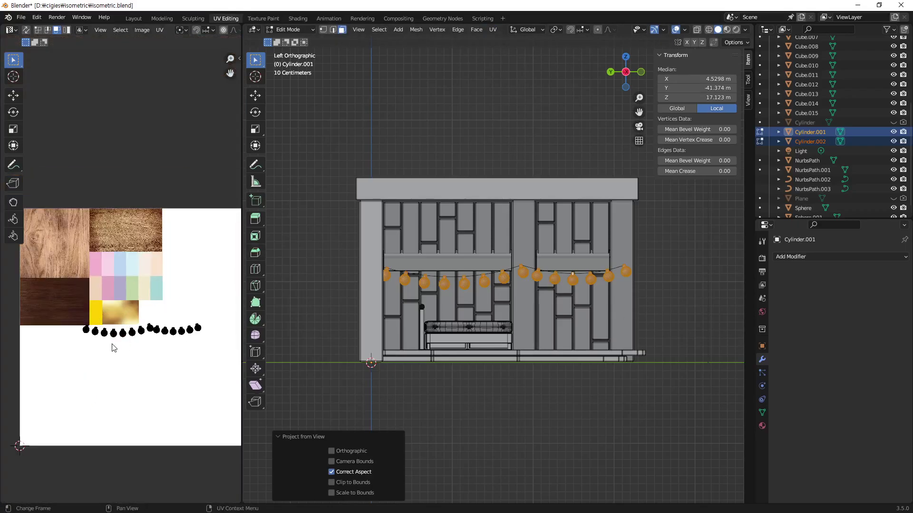
{"action": "scroll", "coordinate": [112, 345], "scroll_direction": "up", "scroll_amount": 3}
{"action": "scroll", "coordinate": [160, 360], "scroll_direction": "down", "scroll_amount": 1}
{"action": "scroll", "coordinate": [166, 363], "scroll_direction": "down", "scroll_amount": 1}
{"action": "middle_click_drag", "start_coordinate": [168, 363], "coordinate": [155, 332]}
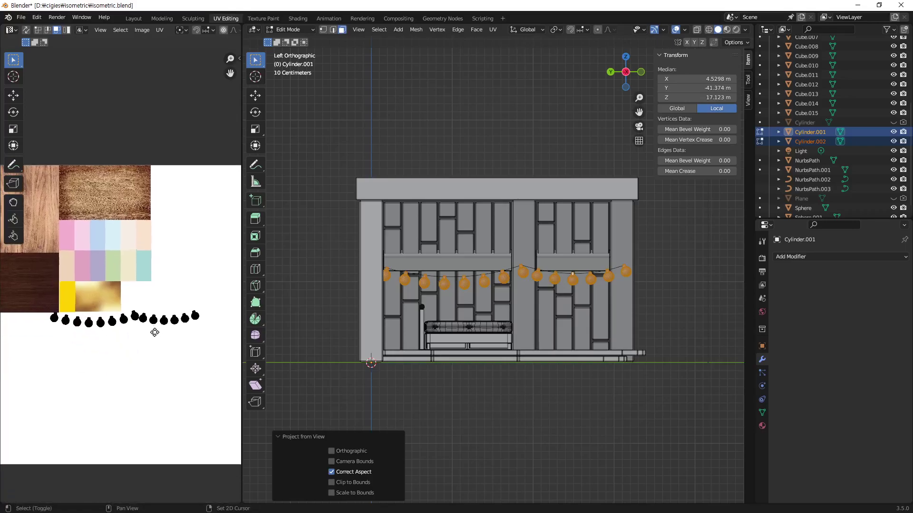
{"action": "left_click", "coordinate": [74, 345]}
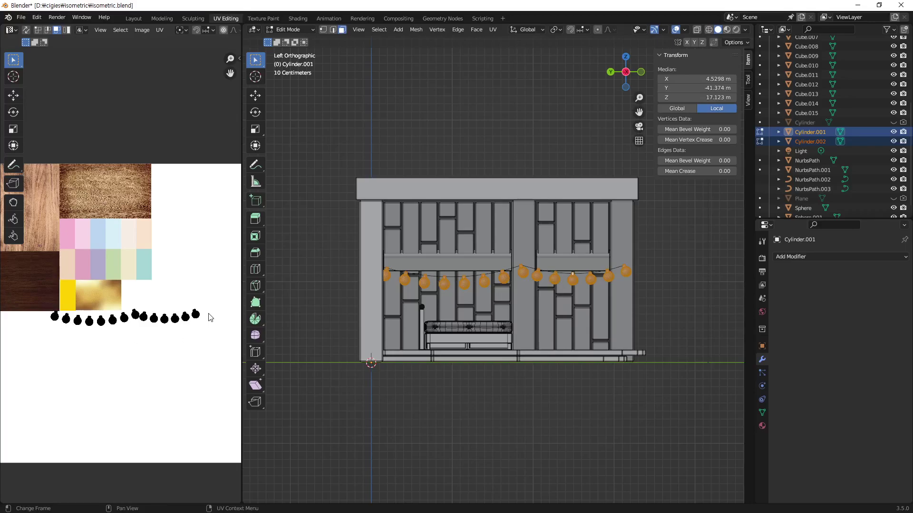
Step: Box-select the lower glass half of each bulb UV island
{"action": "left_click_drag", "start_coordinate": [209, 310], "coordinate": [133, 330]}
{"action": "scroll", "coordinate": [189, 354], "scroll_direction": "up", "scroll_amount": 5}
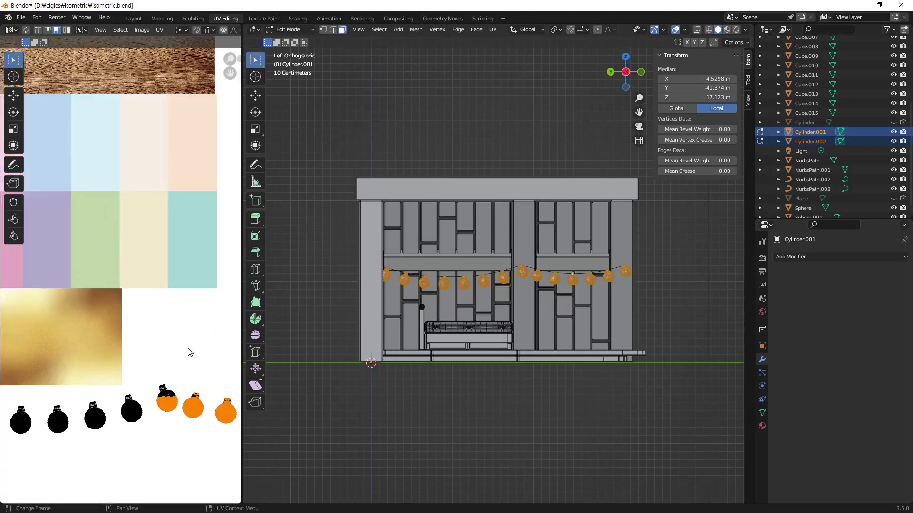
{"action": "middle_click_drag", "start_coordinate": [189, 352], "coordinate": [45, 285]}
{"action": "left_click", "coordinate": [200, 366]}
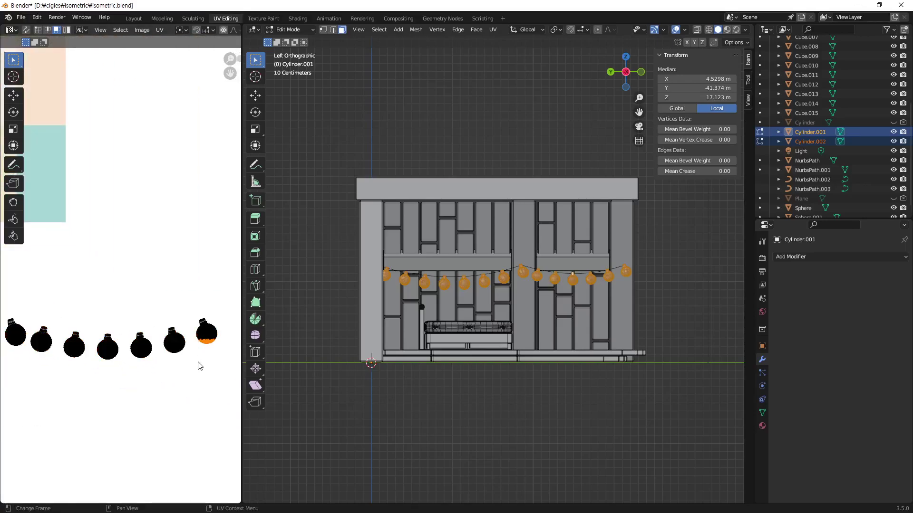
{"action": "left_click", "coordinate": [166, 372], "text": "shift"}
{"action": "mouse_move", "coordinate": [122, 355]}
{"action": "left_mouse_down", "text": "shift"}
{"action": "mouse_move", "coordinate": [103, 371]}
{"action": "mouse_move", "coordinate": [76, 363]}
{"action": "left_mouse_up", "text": "shift"}
{"action": "middle_click_drag", "start_coordinate": [80, 364], "coordinate": [184, 360]}
{"action": "left_click_drag", "start_coordinate": [159, 358], "coordinate": [140, 346], "text": "shift"}
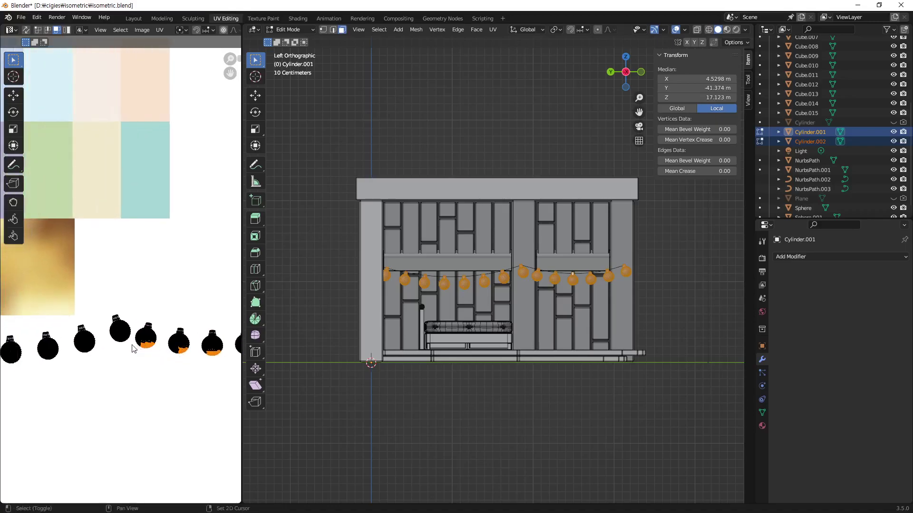
{"action": "middle_click_drag", "start_coordinate": [90, 388], "coordinate": [164, 369]}
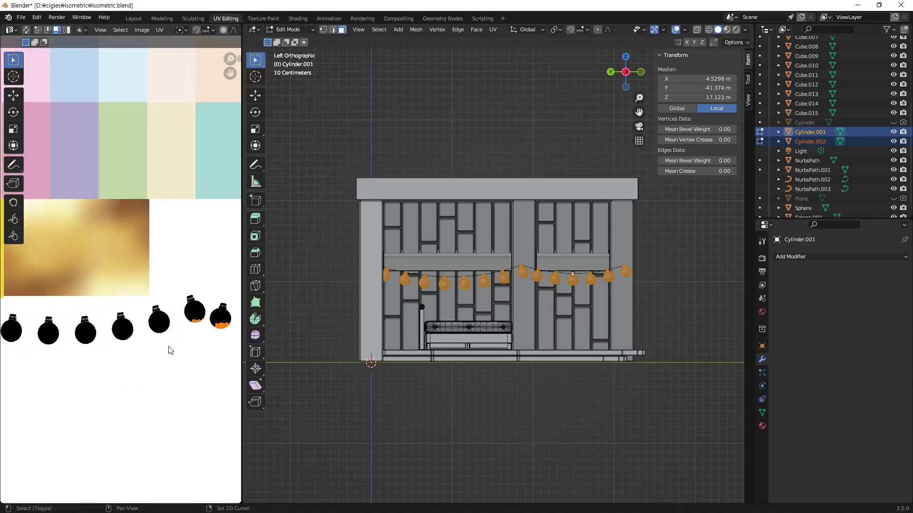
{"action": "mouse_move", "coordinate": [168, 346]}
{"action": "left_mouse_down", "text": "shift"}
{"action": "mouse_move", "coordinate": [152, 327]}
{"action": "mouse_move", "coordinate": [115, 332]}
{"action": "left_mouse_up", "text": "shift"}
{"action": "middle_click_drag", "start_coordinate": [113, 360], "coordinate": [169, 350]}
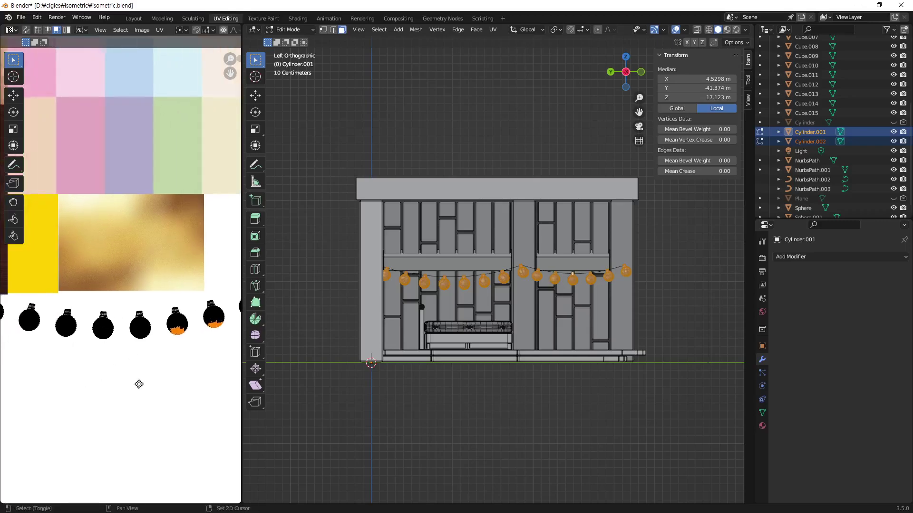
{"action": "mouse_move", "coordinate": [180, 350]}
{"action": "left_mouse_down", "text": "shift"}
{"action": "mouse_move", "coordinate": [127, 330]}
{"action": "mouse_move", "coordinate": [17, 327]}
{"action": "left_mouse_up", "text": "shift"}
Step: Centre the bulb row under the atlas and reload the palette texture
{"action": "scroll", "coordinate": [91, 374], "scroll_direction": "down", "scroll_amount": 4}
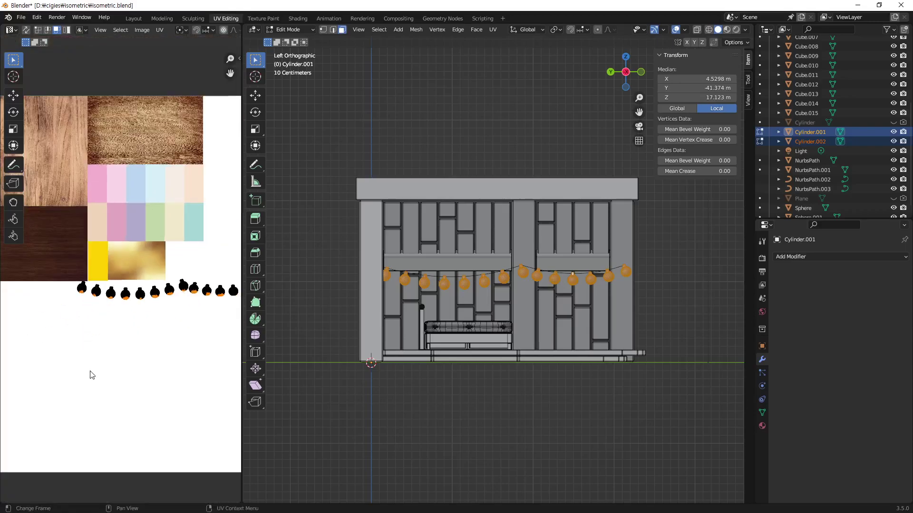
{"action": "middle_click_drag", "start_coordinate": [154, 361], "coordinate": [100, 381]}
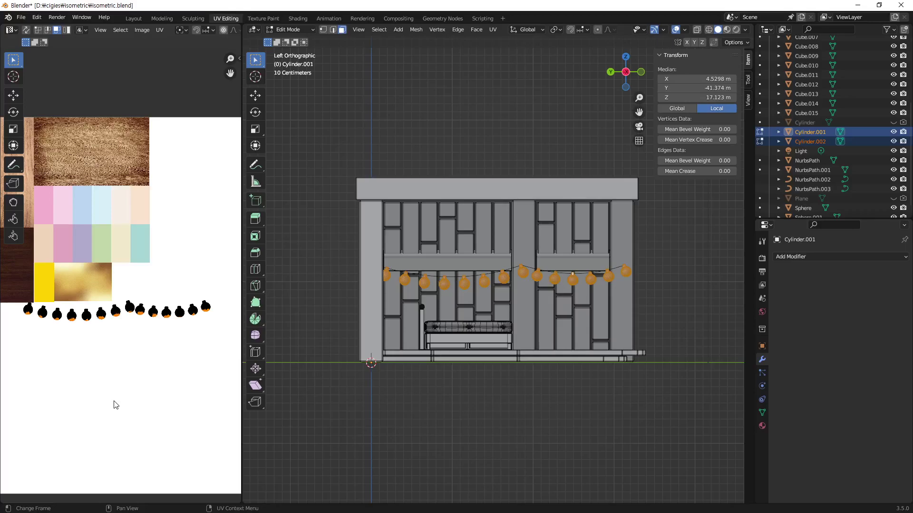
{"action": "key", "text": "alt+r"}
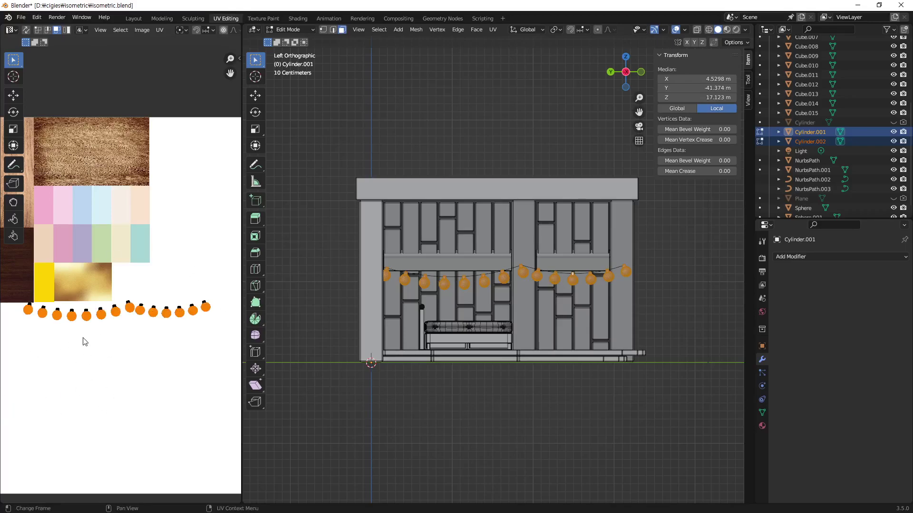
Step: Move the bulb glass UVs and the leftmost bulb island onto the top-right swatch
{"action": "key", "text": "g"}
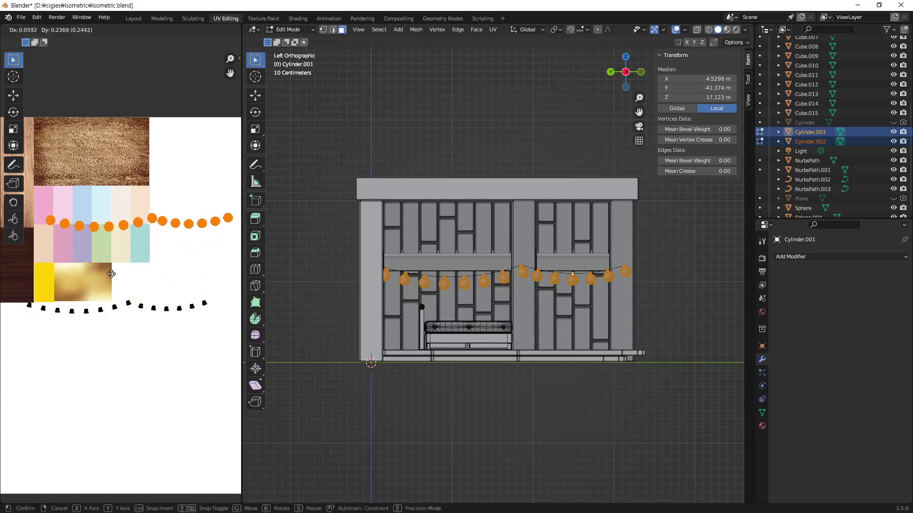
{"action": "left_click", "coordinate": [118, 284]}
{"action": "key", "text": "alt+a"}
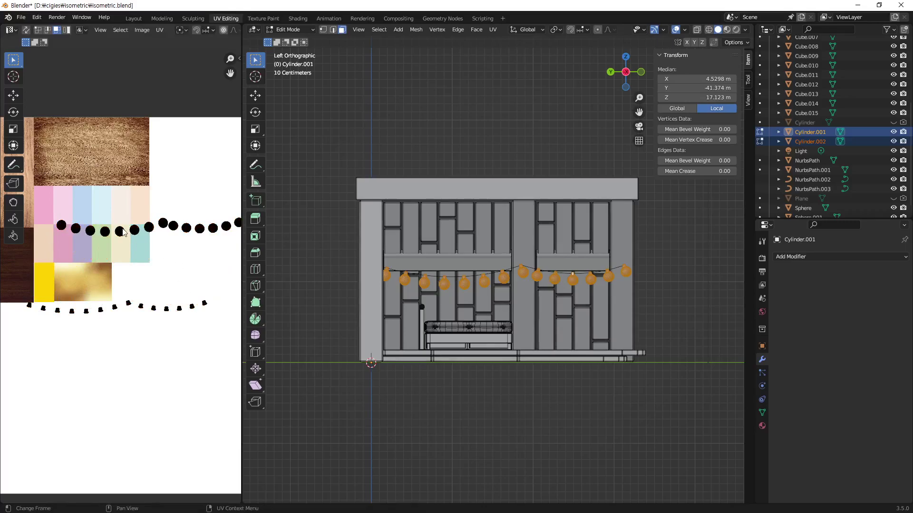
{"action": "key", "text": "l"}
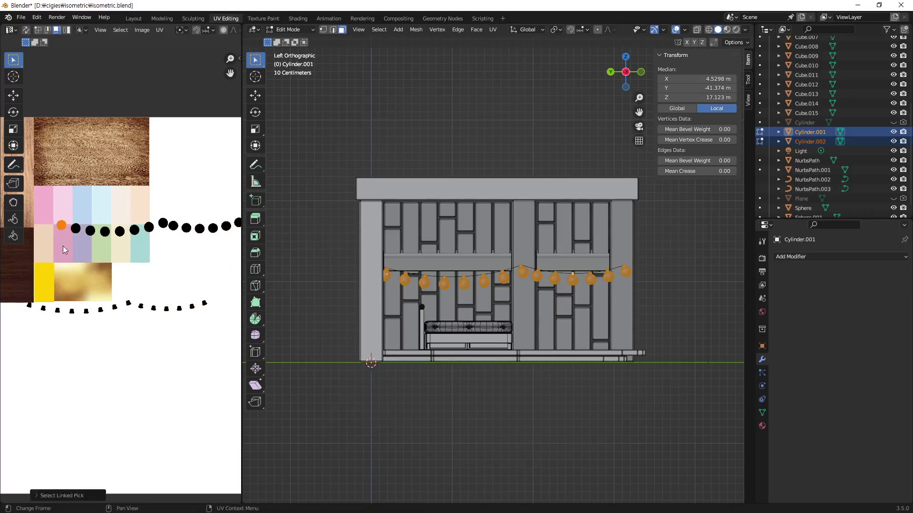
{"action": "key", "text": "g"}
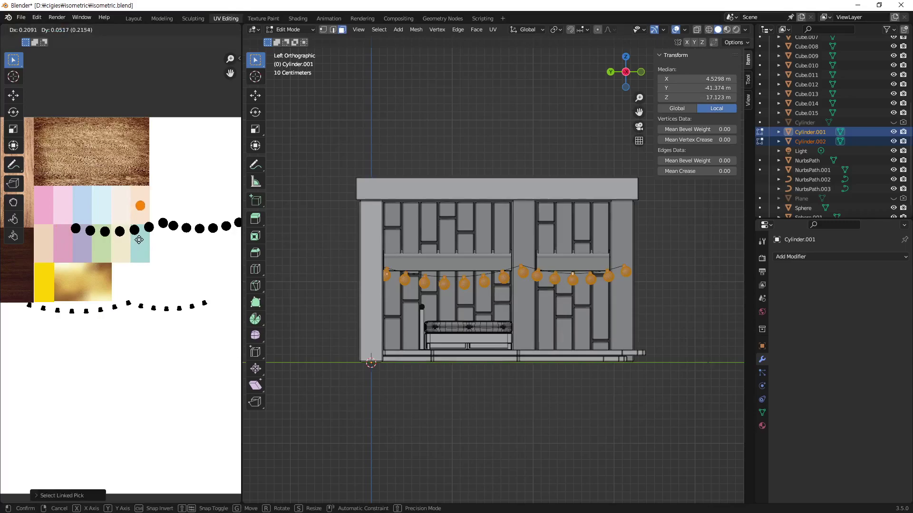
{"action": "left_click", "coordinate": [138, 239]}
{"action": "key", "text": "alt+a"}
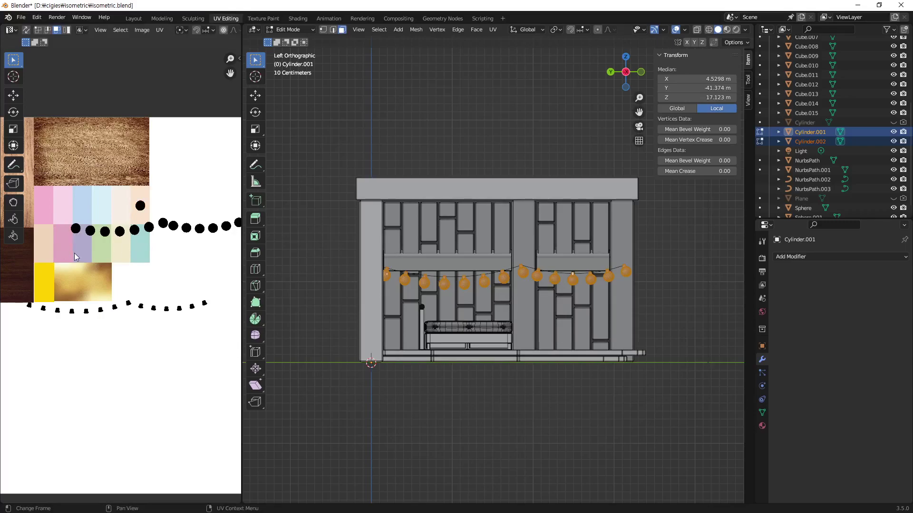
{"action": "key", "text": "l"}
{"action": "key", "text": "g"}
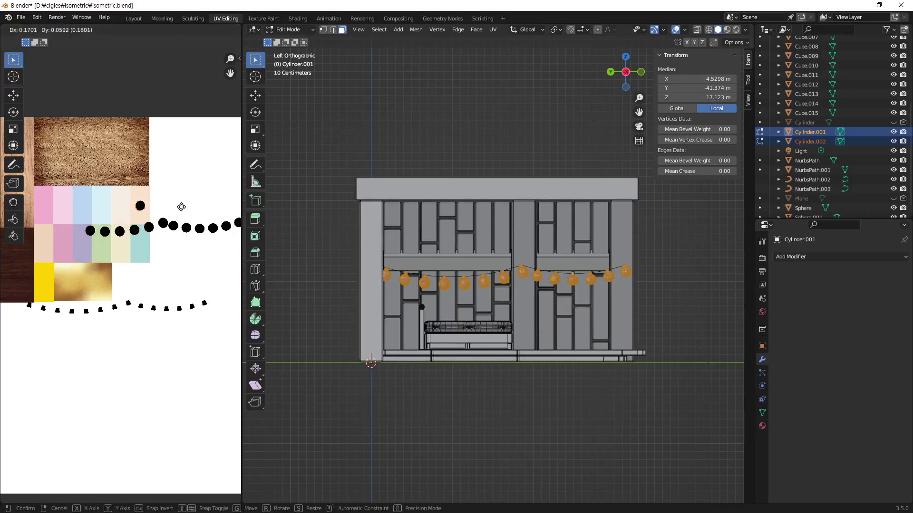
{"action": "right_click", "coordinate": [182, 206]}
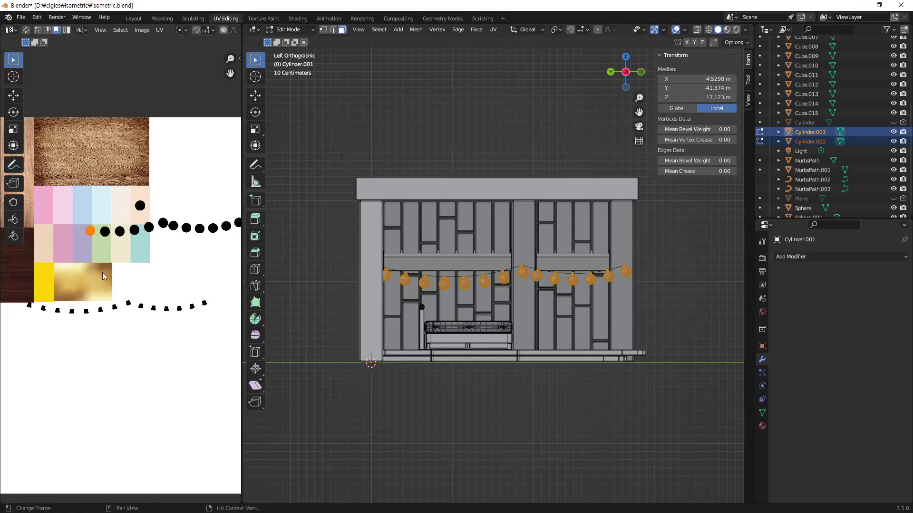
{"action": "key", "text": "g"}
{"action": "left_click", "coordinate": [151, 248]}
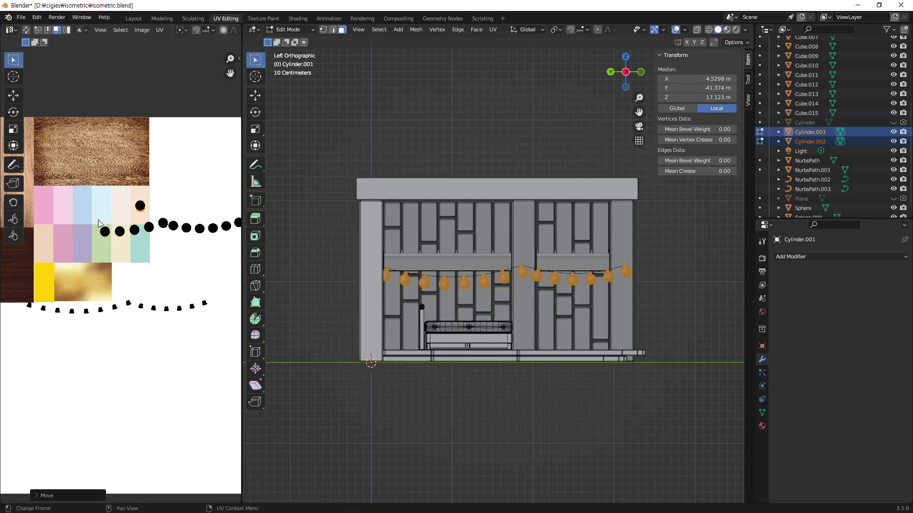
Step: Stack the next three bulb islands onto the same swatch spot
{"action": "left_click", "coordinate": [104, 231]}
{"action": "key", "text": "g"}
{"action": "left_click", "coordinate": [160, 249]}
{"action": "left_click", "coordinate": [120, 231]}
{"action": "key", "text": "g"}
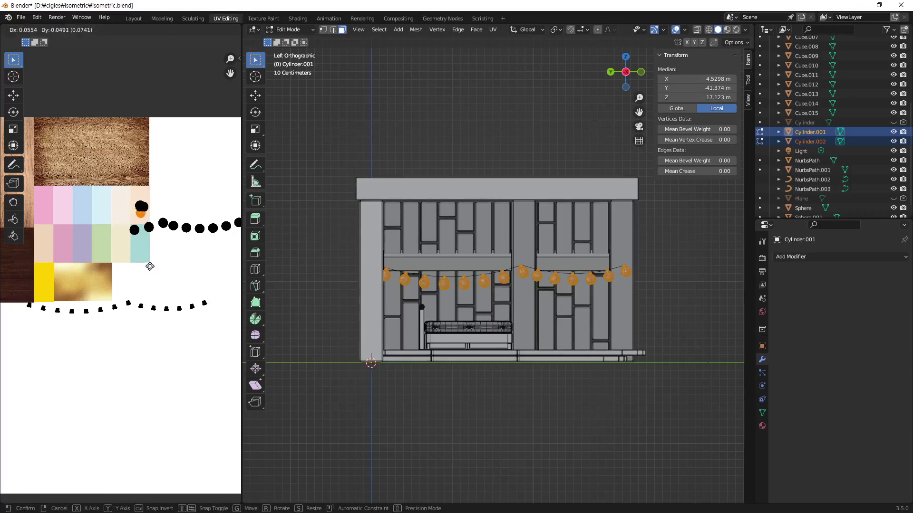
{"action": "left_click", "coordinate": [147, 261]}
{"action": "key", "text": "b"}
{"action": "left_click_drag", "start_coordinate": [123, 214], "coordinate": [141, 245]}
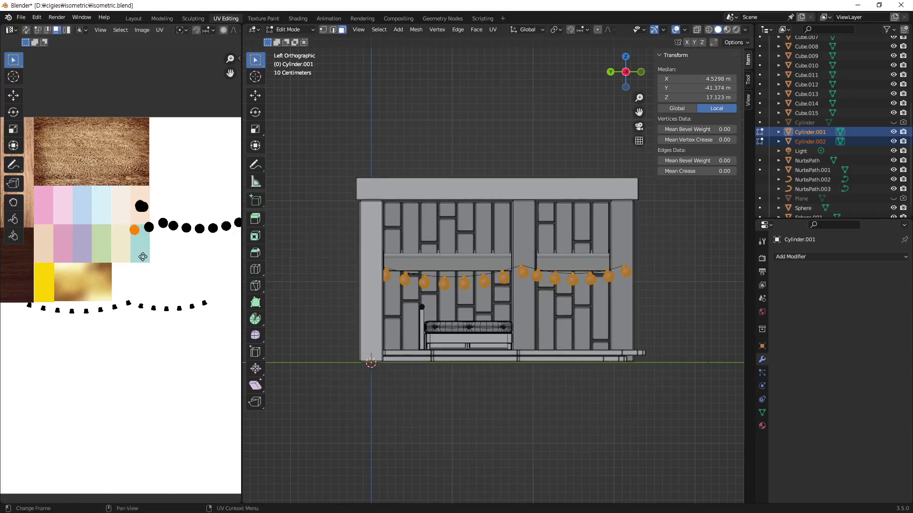
{"action": "key", "text": "g"}
{"action": "left_click", "coordinate": [138, 220]}
{"action": "key", "text": "g"}
{"action": "left_click", "coordinate": [138, 220]}
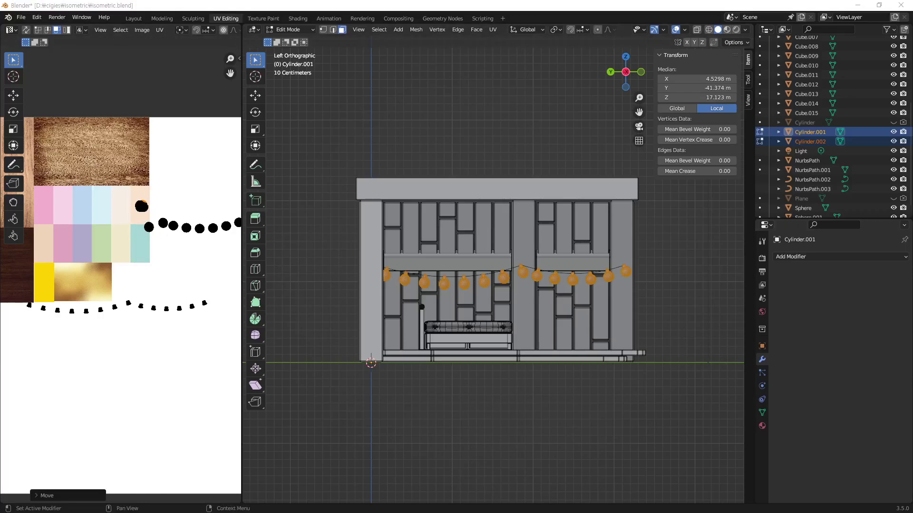
Step: Move further bulb dots from below the atlas up onto the swatch stack
{"action": "left_click_drag", "start_coordinate": [140, 220], "coordinate": [158, 240]}
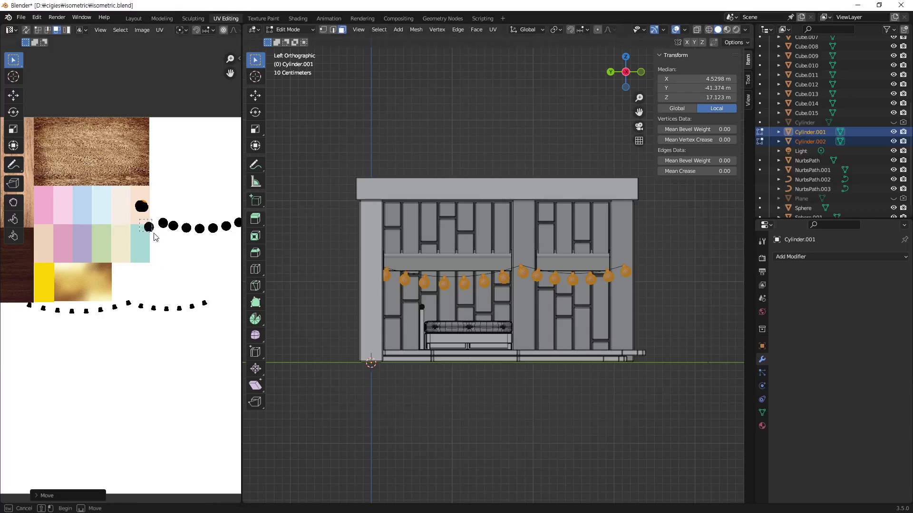
{"action": "key", "text": "g"}
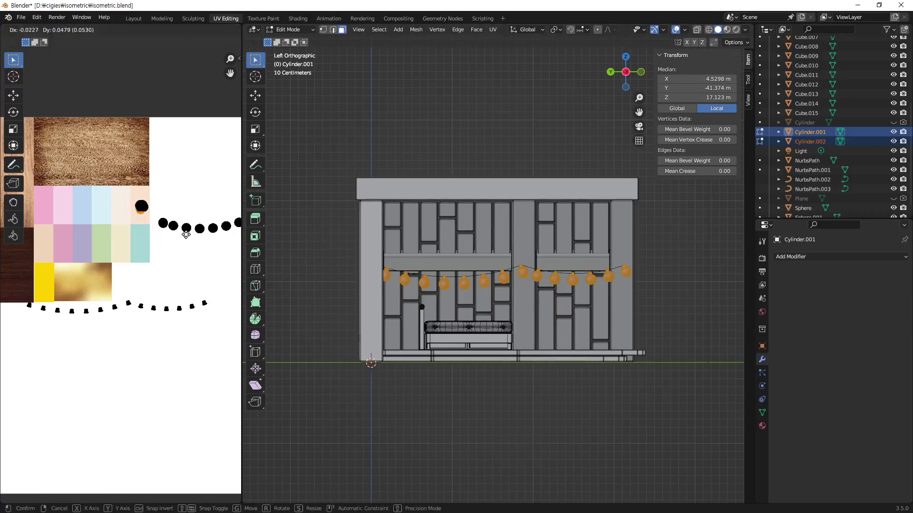
{"action": "left_click", "coordinate": [187, 237]}
{"action": "left_click_drag", "start_coordinate": [154, 214], "coordinate": [166, 236]}
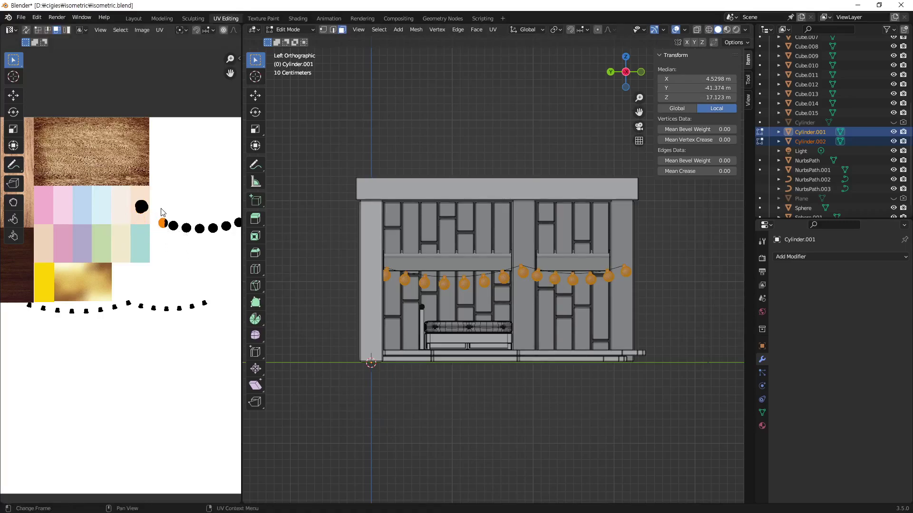
{"action": "key", "text": "l"}
{"action": "key", "text": "g"}
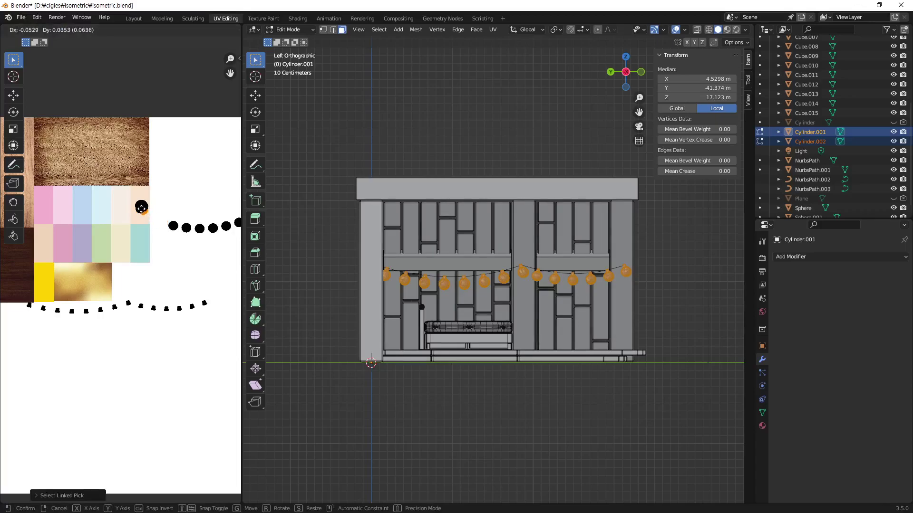
{"action": "left_click", "coordinate": [142, 210]}
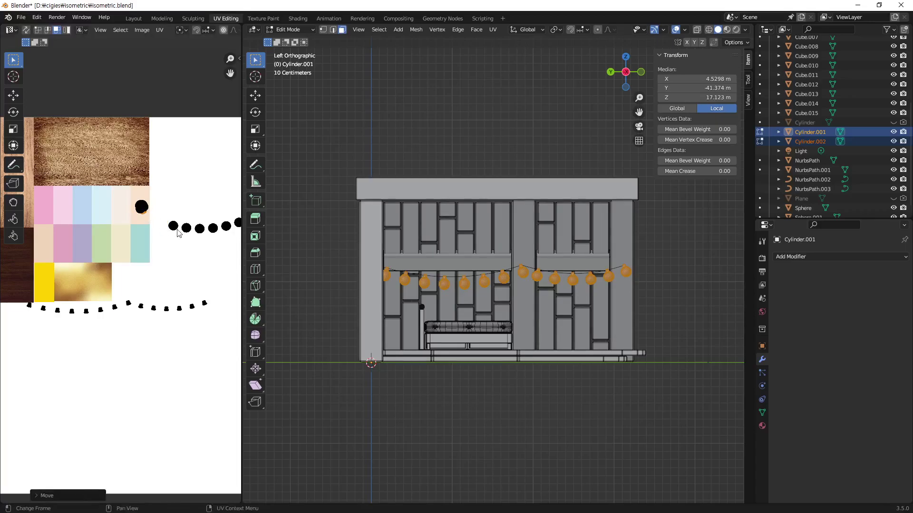
{"action": "key", "text": "l"}
{"action": "key", "text": "g"}
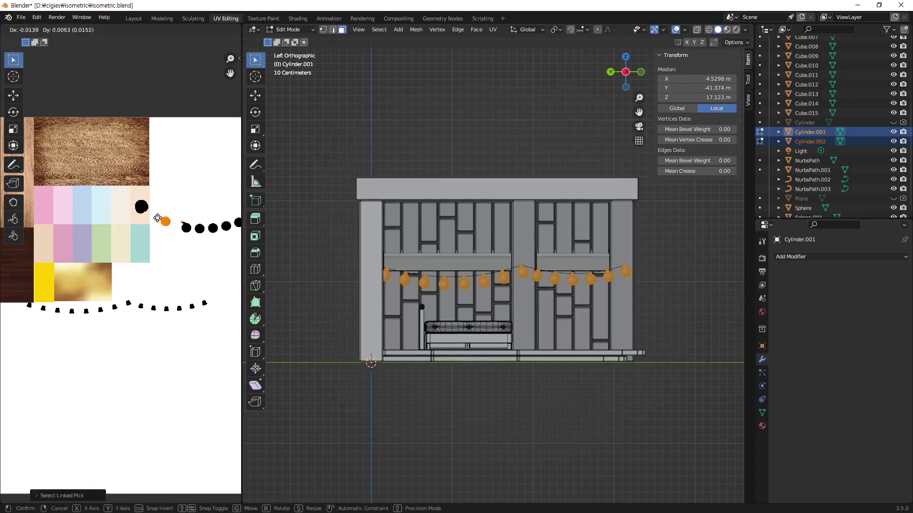
{"action": "key", "text": "Escape"}
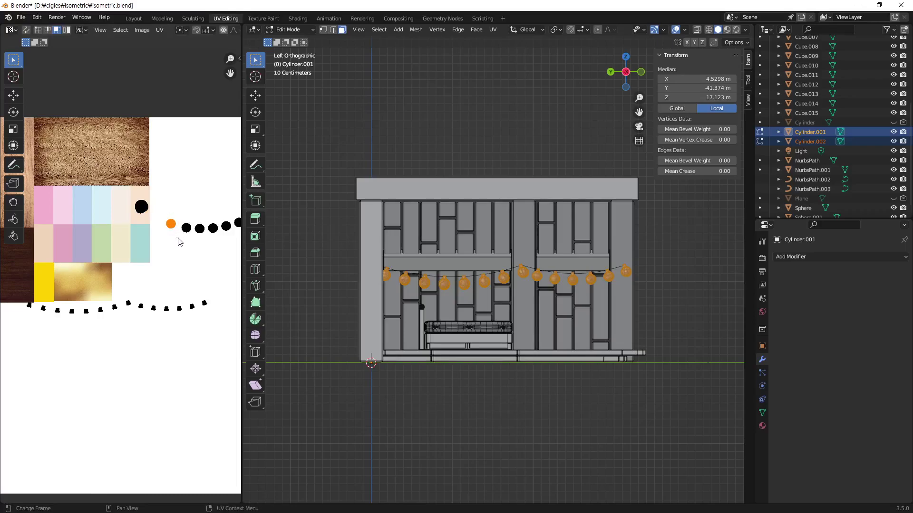
{"action": "key", "text": "g"}
{"action": "left_click", "coordinate": [149, 223]}
Step: Gather the last remaining bulb dots onto the pastel swatch
{"action": "left_click", "coordinate": [186, 228]}
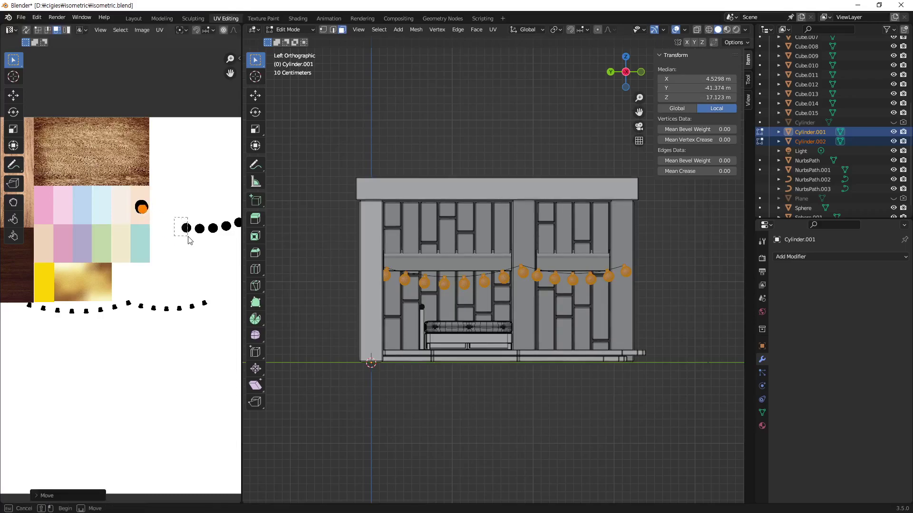
{"action": "key", "text": "g"}
{"action": "left_click", "coordinate": [145, 223]}
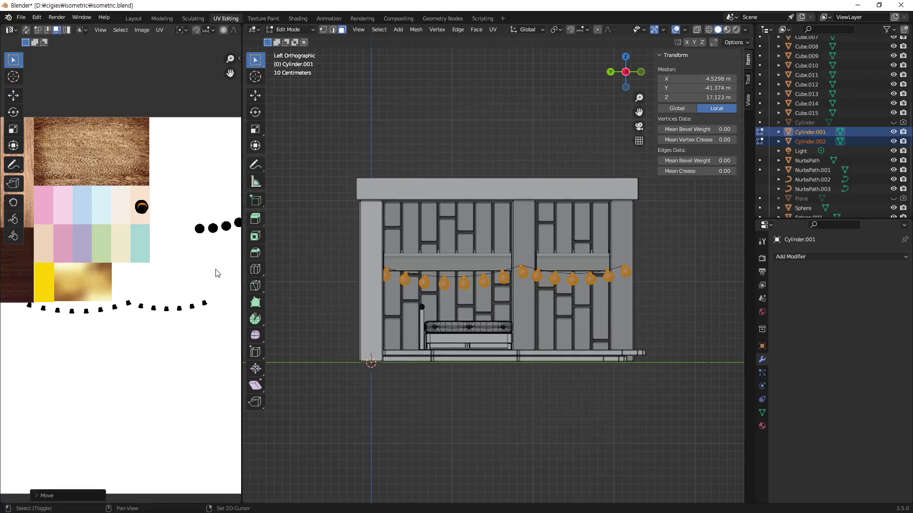
{"action": "middle_click_drag", "start_coordinate": [214, 267], "coordinate": [185, 271]}
{"action": "left_click", "coordinate": [172, 233]}
{"action": "key", "text": "g"}
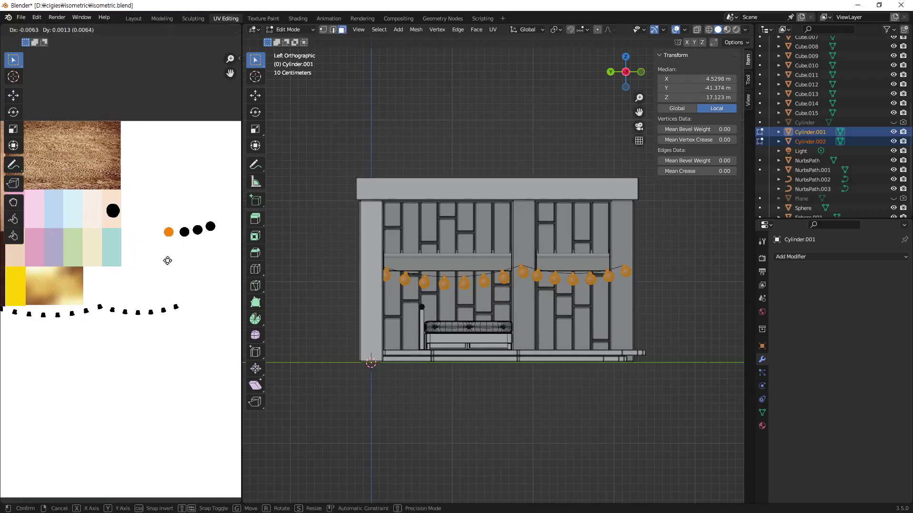
{"action": "left_click", "coordinate": [113, 244]}
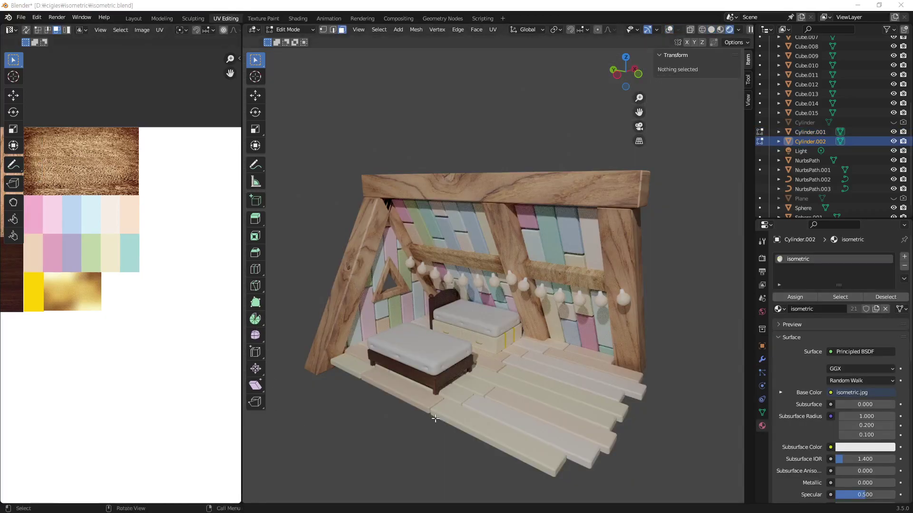
Step: Switch to solid shading, select NurbsPath.002 and return to Object Mode
{"action": "scroll", "coordinate": [569, 292], "scroll_direction": "up", "scroll_amount": 2}
{"action": "scroll", "coordinate": [569, 292], "scroll_direction": "up", "scroll_amount": 2}
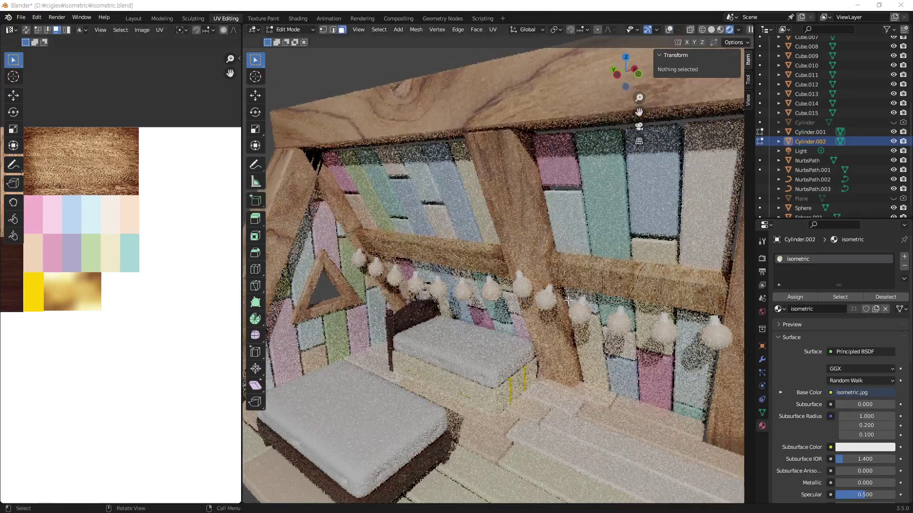
{"action": "left_click", "coordinate": [711, 29]}
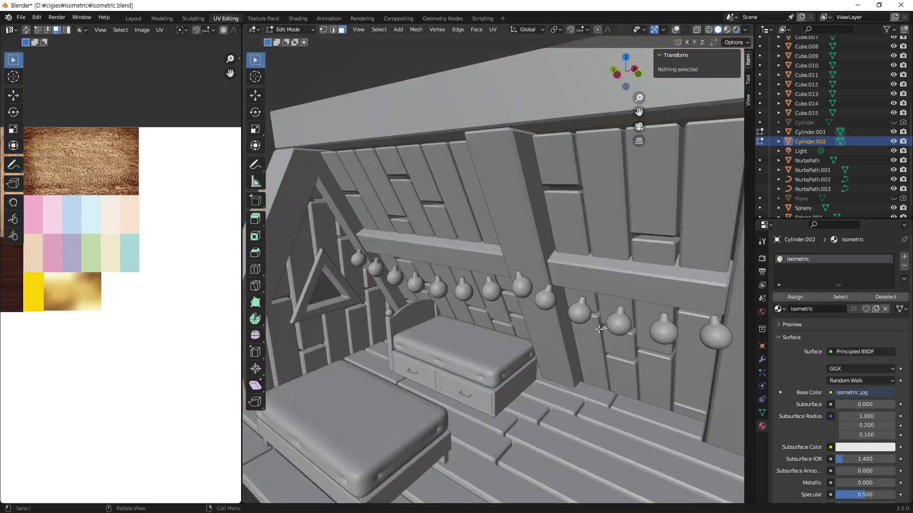
{"action": "middle_click_drag", "start_coordinate": [599, 297], "coordinate": [560, 305]}
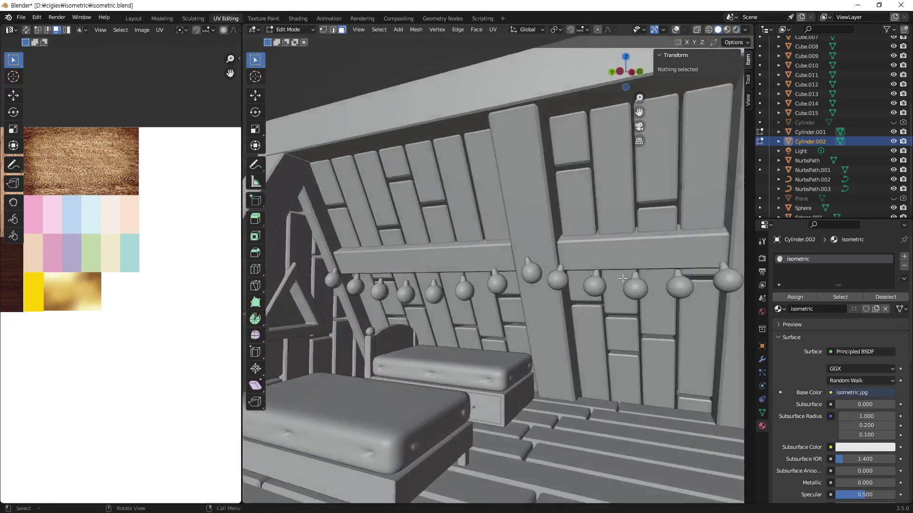
{"action": "left_click", "coordinate": [817, 177]}
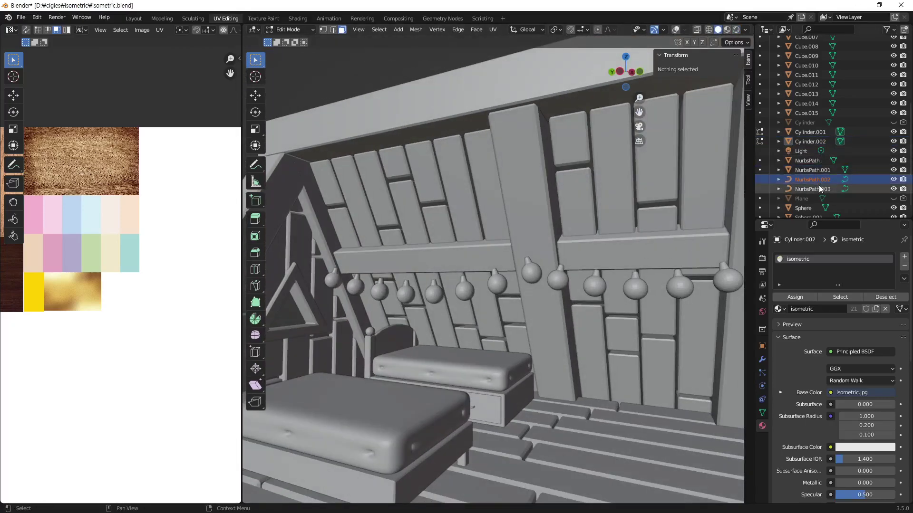
{"action": "left_click", "coordinate": [298, 28]}
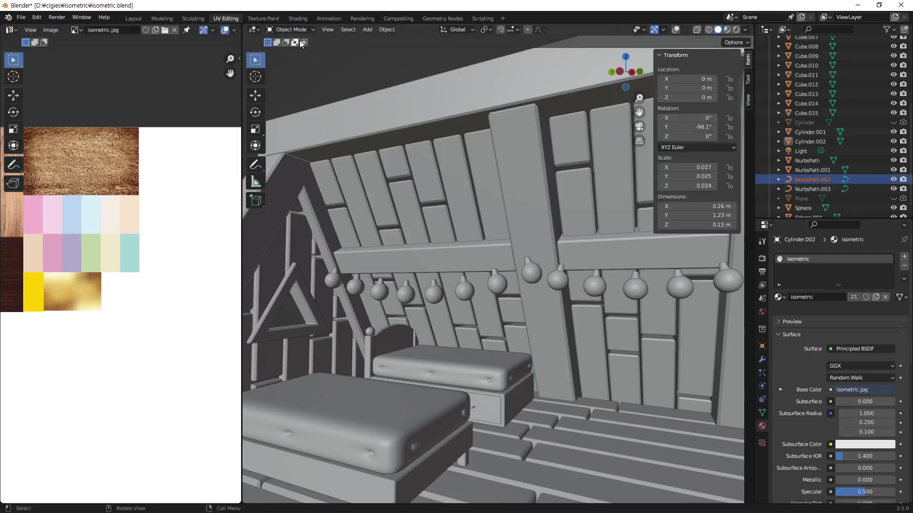
Step: Select NurbsPath.003 and orbit and zoom around the whole room
{"action": "mouse_move", "coordinate": [634, 290]}
{"action": "middle_mouse_down"}
{"action": "mouse_move", "coordinate": [666, 314]}
{"action": "mouse_move", "coordinate": [680, 309]}
{"action": "middle_mouse_up"}
{"action": "left_click", "coordinate": [816, 186]}
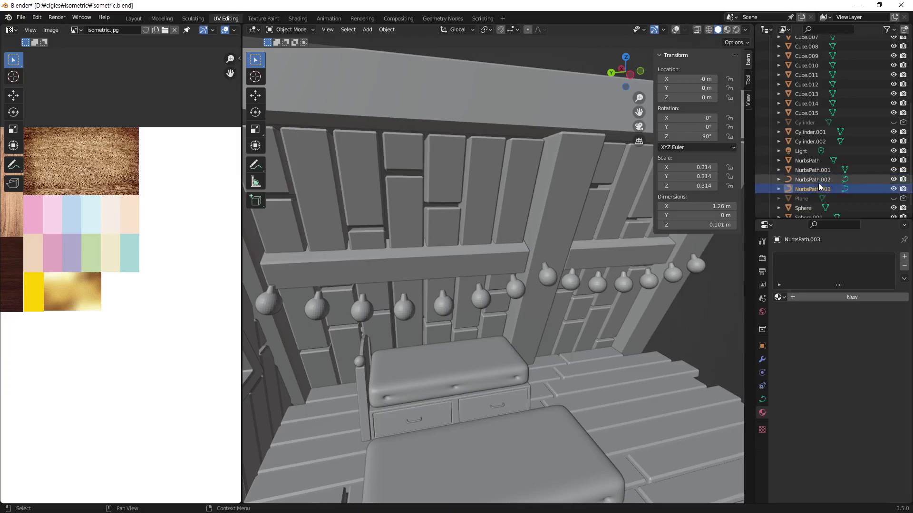
{"action": "middle_click_drag", "start_coordinate": [656, 242], "coordinate": [509, 261]}
{"action": "scroll", "coordinate": [510, 261], "scroll_direction": "down", "scroll_amount": 5}
{"action": "middle_click_drag", "start_coordinate": [474, 291], "coordinate": [551, 281]}
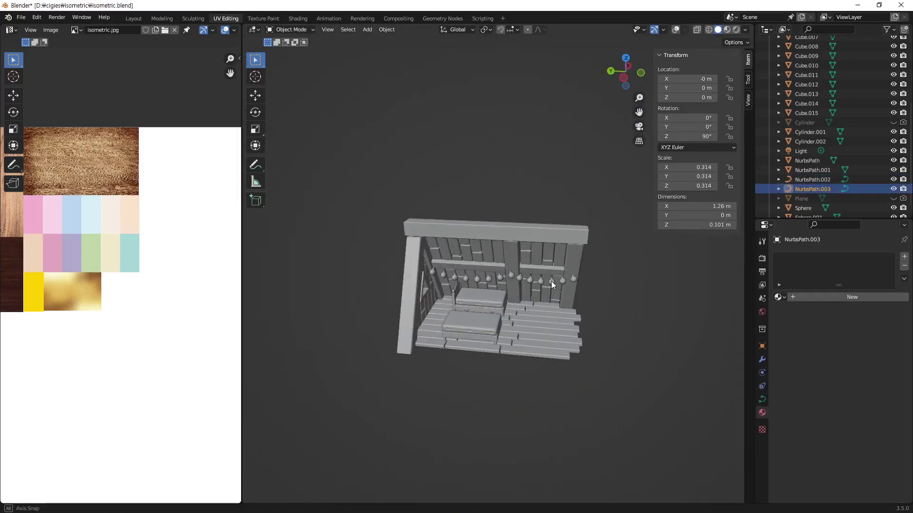
{"action": "scroll", "coordinate": [503, 301], "scroll_direction": "up", "scroll_amount": 5}
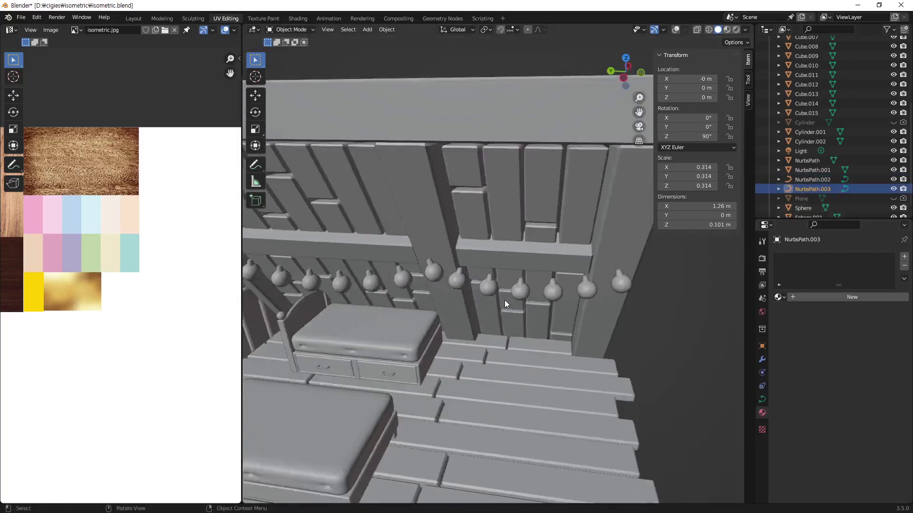
{"action": "scroll", "coordinate": [504, 300], "scroll_direction": "down", "scroll_amount": 5}
{"action": "scroll", "coordinate": [509, 298], "scroll_direction": "up", "scroll_amount": 5}
{"action": "mouse_move", "coordinate": [510, 298]}
{"action": "middle_mouse_down"}
{"action": "mouse_move", "coordinate": [619, 304]}
{"action": "mouse_move", "coordinate": [563, 287]}
{"action": "middle_mouse_up"}
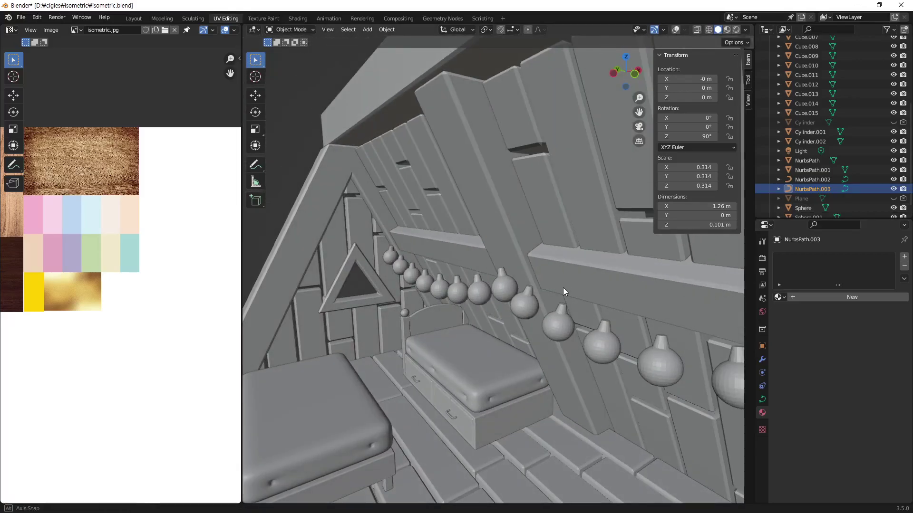
{"action": "scroll", "coordinate": [562, 287], "scroll_direction": "down", "scroll_amount": 5}
{"action": "middle_click_drag", "start_coordinate": [495, 307], "coordinate": [607, 235]}
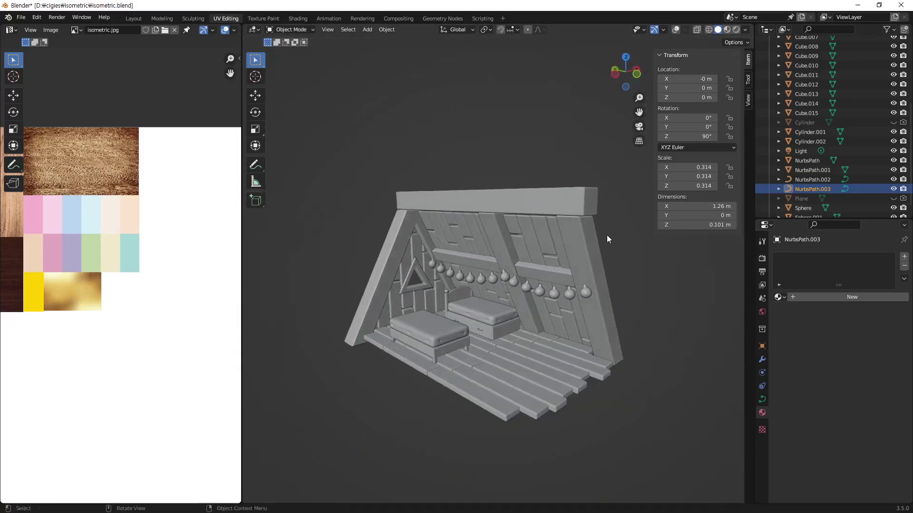
Step: Turn on overlays, reselect NurbsPath.002 and orbit in close to the bulb string
{"action": "left_click", "coordinate": [675, 32]}
{"action": "middle_click_drag", "start_coordinate": [605, 127], "coordinate": [556, 319]}
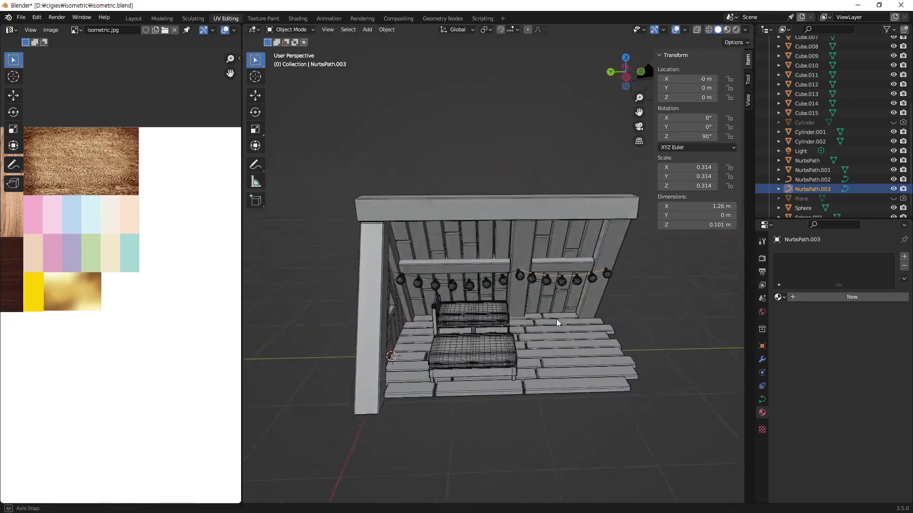
{"action": "scroll", "coordinate": [560, 312], "scroll_direction": "up", "scroll_amount": 4}
{"action": "scroll", "coordinate": [560, 312], "scroll_direction": "up", "scroll_amount": 2}
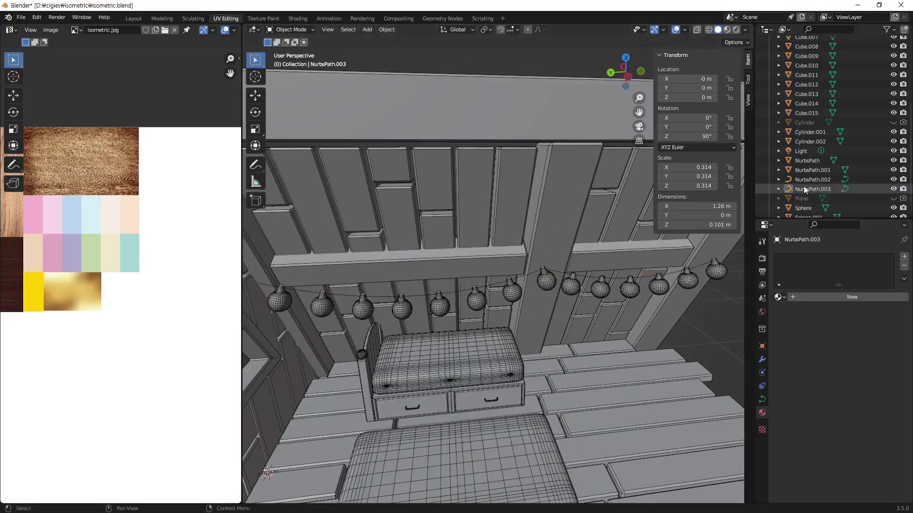
{"action": "left_click", "coordinate": [809, 180]}
{"action": "mouse_move", "coordinate": [525, 301]}
{"action": "middle_mouse_down"}
{"action": "mouse_move", "coordinate": [478, 330]}
{"action": "mouse_move", "coordinate": [440, 326]}
{"action": "mouse_move", "coordinate": [568, 297]}
{"action": "middle_mouse_up"}
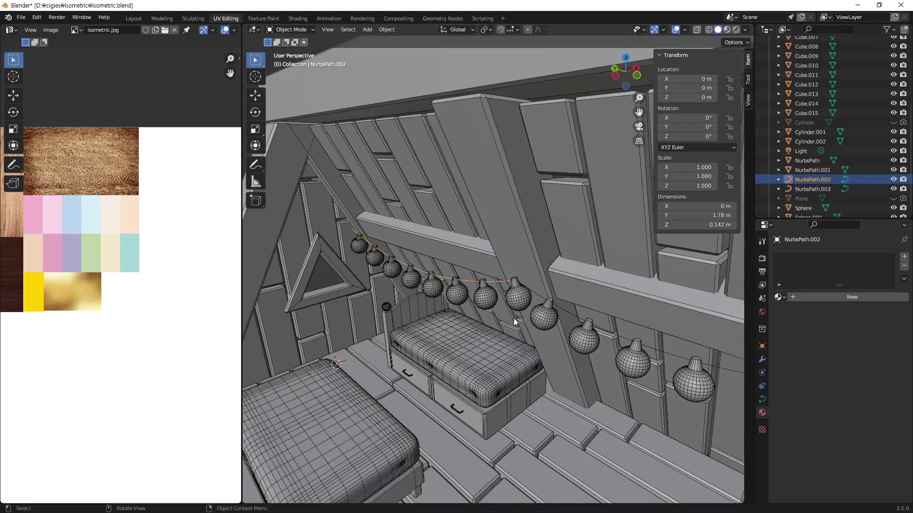
{"action": "middle_click_drag", "start_coordinate": [514, 320], "coordinate": [466, 304]}
Step: Give both bulb-string curves, NurbsPath.002 and NurbsPath.003, a 0.01 m bevel depth
{"action": "left_click", "coordinate": [762, 400]}
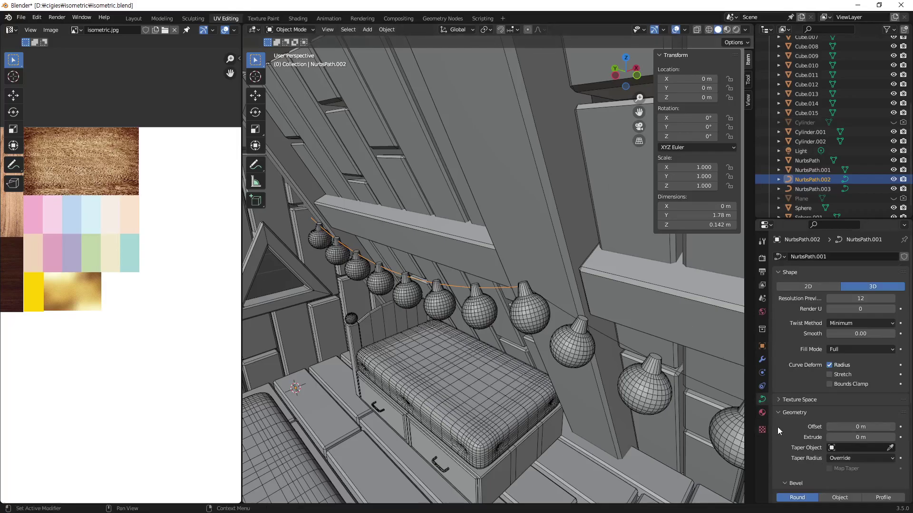
{"action": "scroll", "coordinate": [800, 426], "scroll_direction": "down", "scroll_amount": 3}
{"action": "scroll", "coordinate": [792, 407], "scroll_direction": "down", "scroll_amount": 4}
{"action": "scroll", "coordinate": [792, 408], "scroll_direction": "down", "scroll_amount": 1}
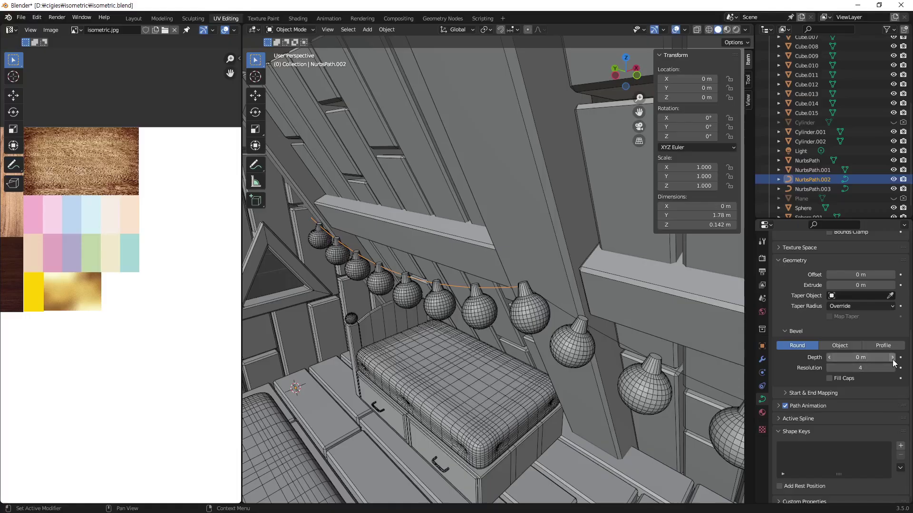
{"action": "left_click", "coordinate": [891, 358]}
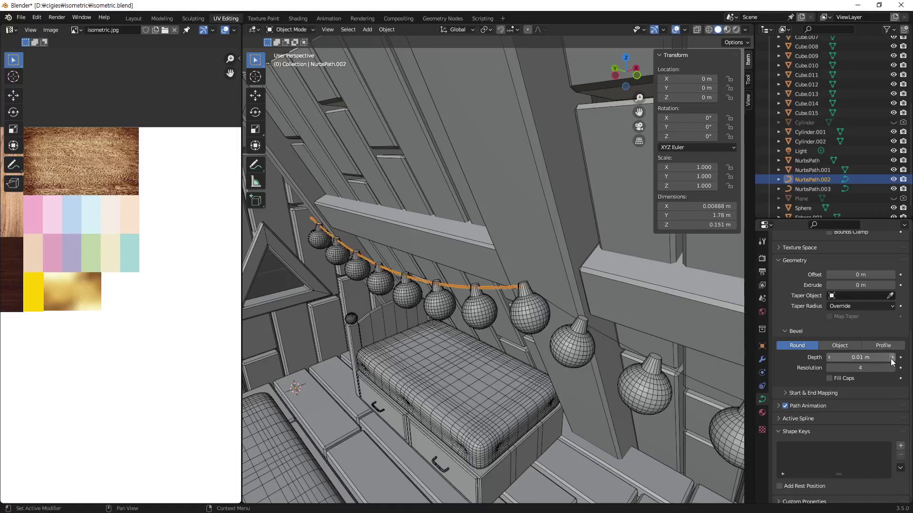
{"action": "left_click", "coordinate": [619, 343]}
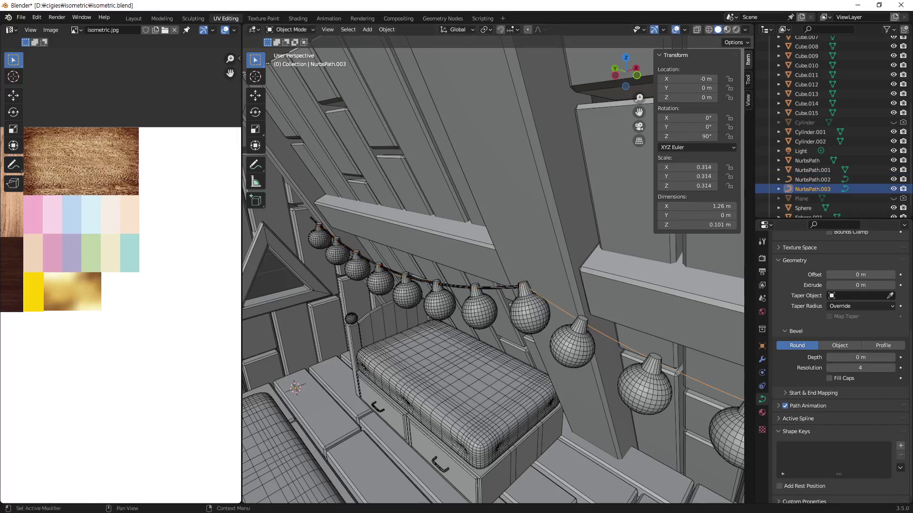
{"action": "left_click", "coordinate": [891, 357]}
Step: Convert NurbsPath.002 from a curve into a mesh
{"action": "middle_click_drag", "start_coordinate": [618, 375], "coordinate": [568, 370]}
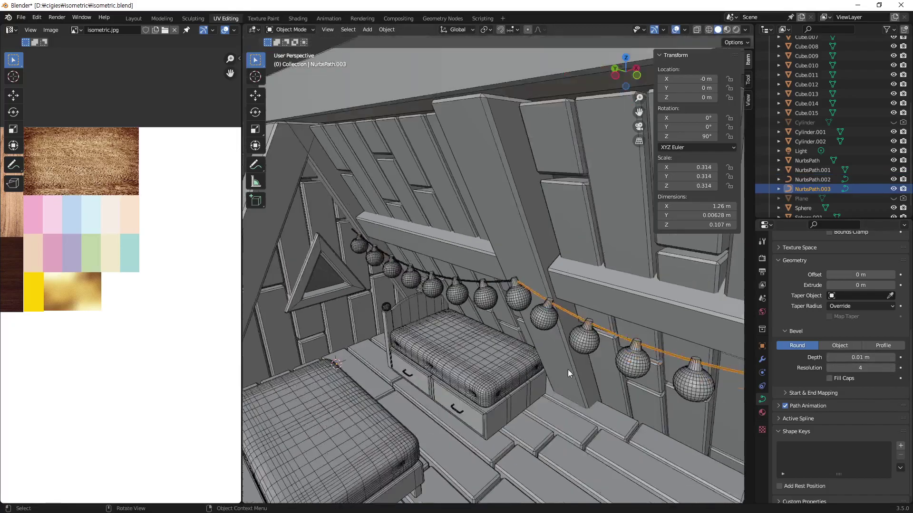
{"action": "scroll", "coordinate": [589, 367], "scroll_direction": "down", "scroll_amount": 5}
{"action": "left_click", "coordinate": [695, 429]}
{"action": "mouse_move", "coordinate": [511, 358]}
{"action": "middle_mouse_down"}
{"action": "mouse_move", "coordinate": [584, 332]}
{"action": "mouse_move", "coordinate": [528, 298]}
{"action": "middle_mouse_up"}
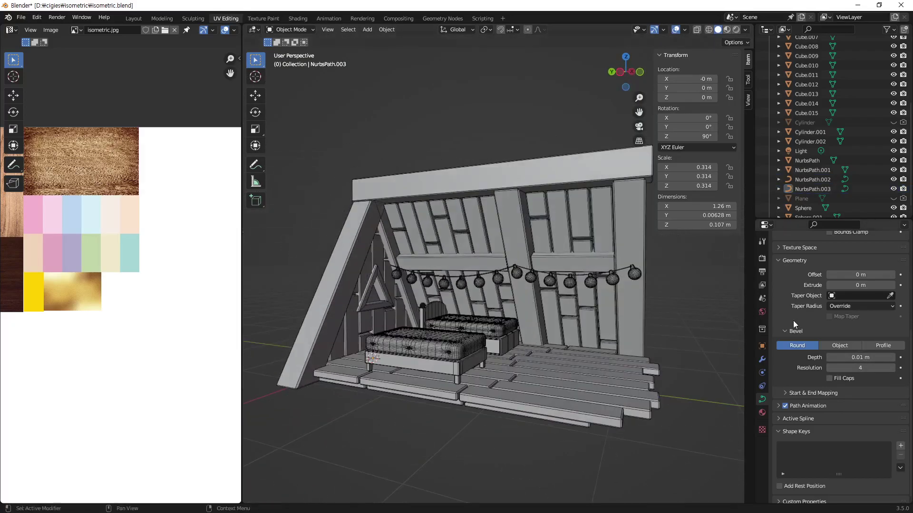
{"action": "left_click", "coordinate": [810, 185]}
{"action": "left_click", "coordinate": [811, 182]}
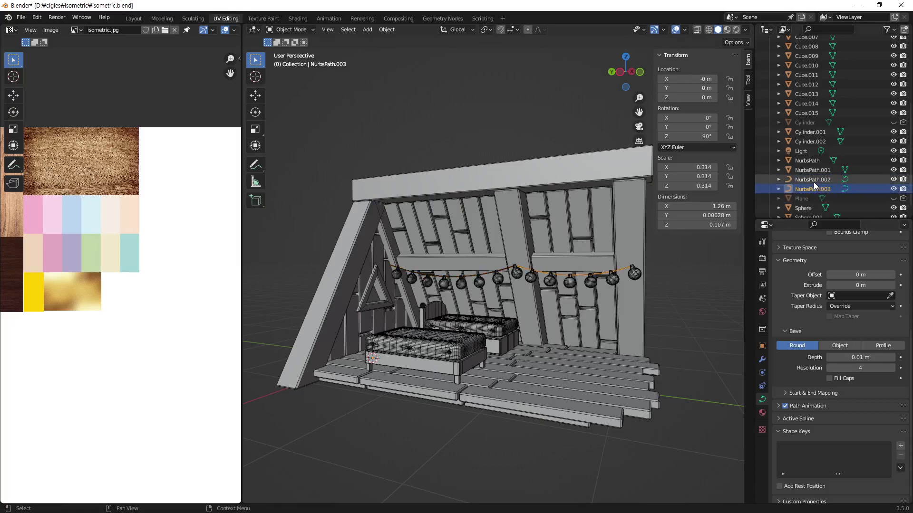
{"action": "left_click", "coordinate": [815, 184]}
{"action": "left_click", "coordinate": [814, 179]}
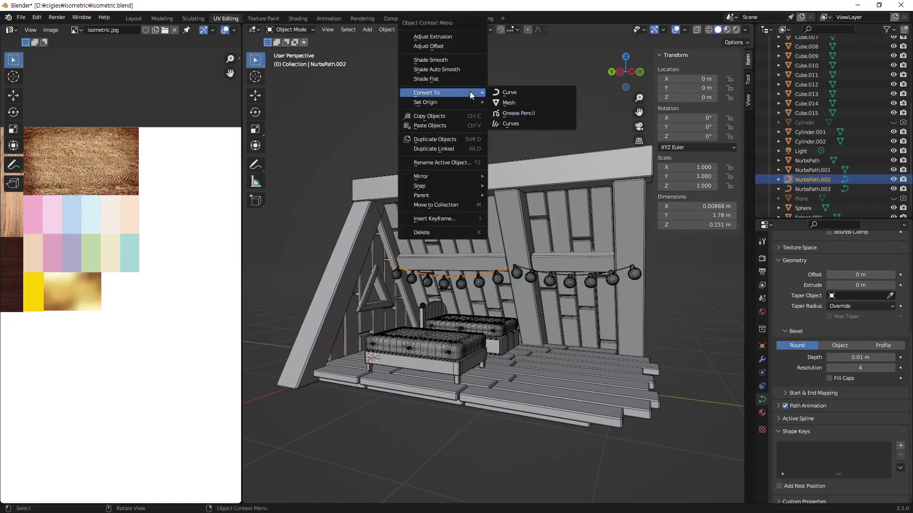
{"action": "mouse_move", "coordinate": [327, 186]}
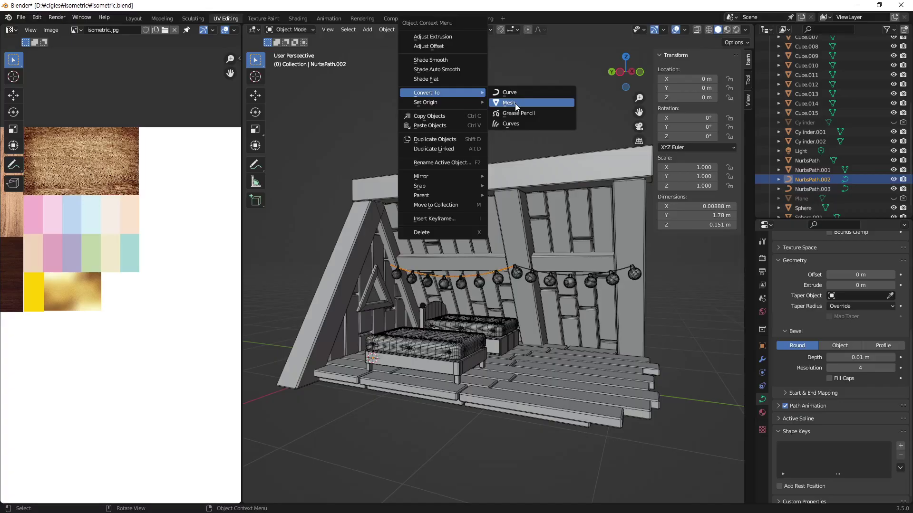
{"action": "left_click", "coordinate": [515, 104]}
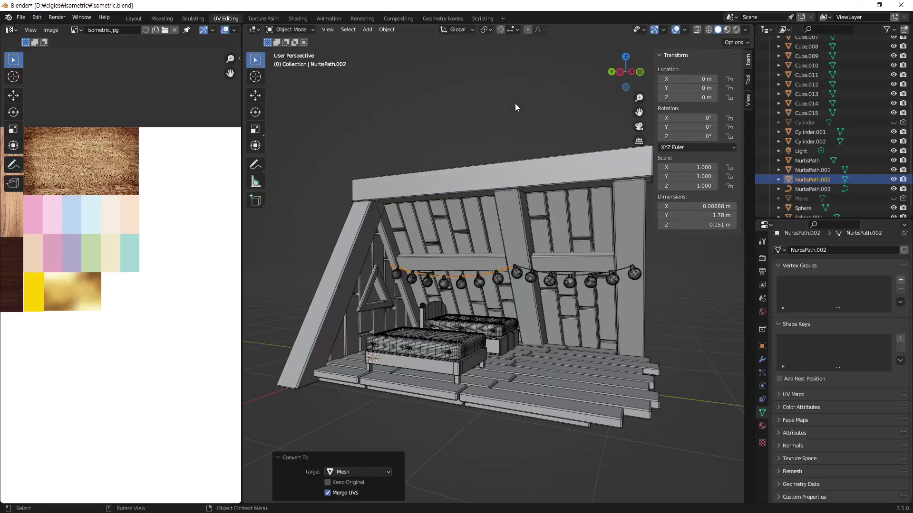
Step: Convert NurbsPath.003 into a mesh as well, then reselect NurbsPath.002
{"action": "left_click", "coordinate": [818, 189]}
{"action": "right_click", "coordinate": [551, 200]}
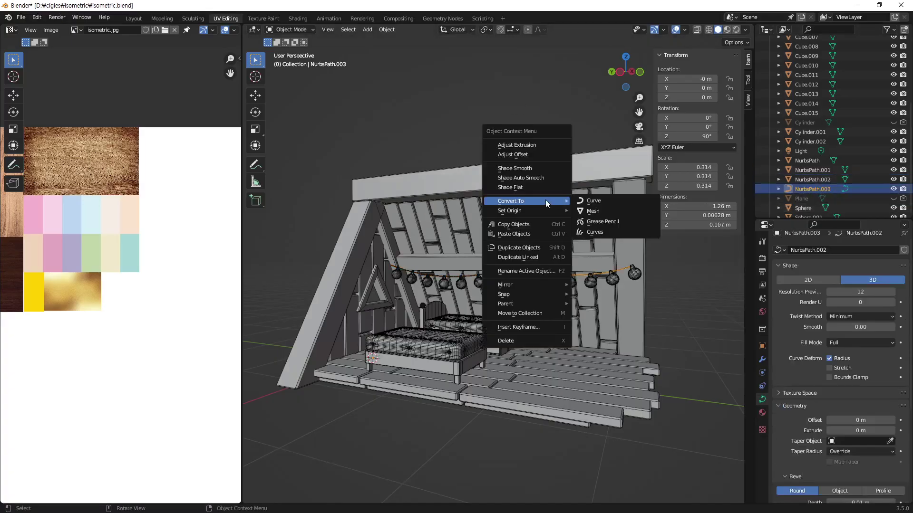
{"action": "left_click", "coordinate": [595, 211]}
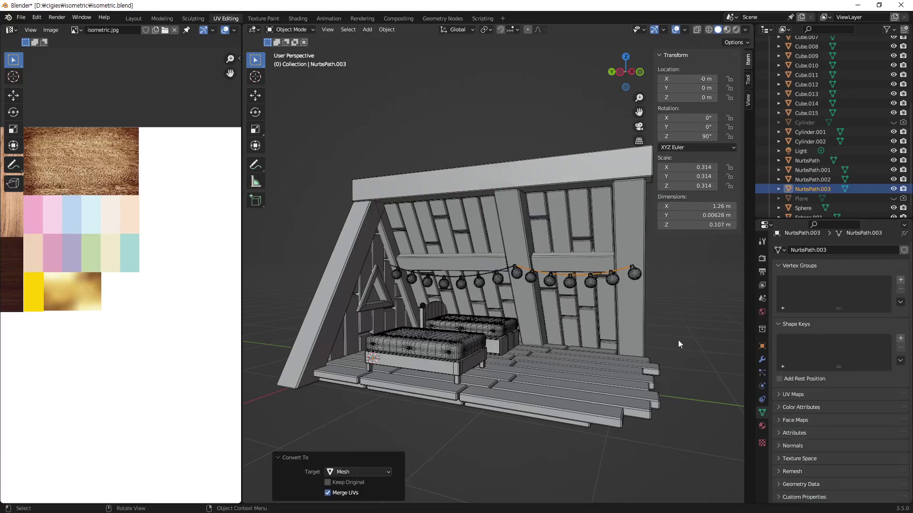
{"action": "left_click", "coordinate": [678, 340]}
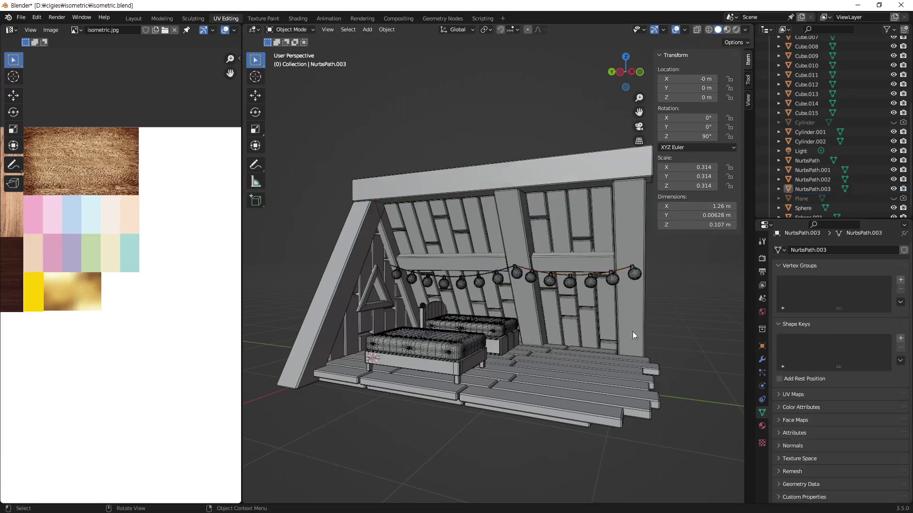
{"action": "left_click", "coordinate": [502, 271]}
Step: Select bulb strings Cylinder.002 and Cylinder.001 and enter Edit Mode to show their UVs
{"action": "scroll", "coordinate": [148, 347], "scroll_direction": "down", "scroll_amount": 2}
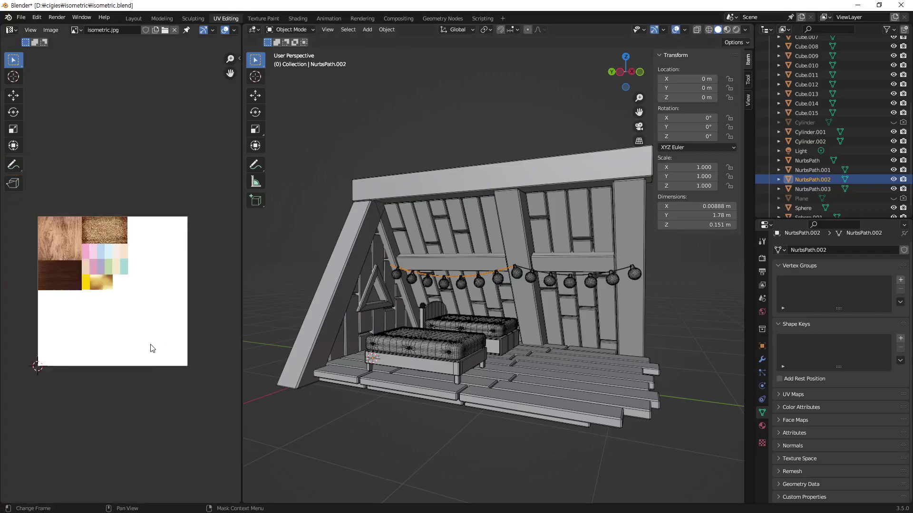
{"action": "scroll", "coordinate": [143, 350], "scroll_direction": "up", "scroll_amount": 2}
{"action": "scroll", "coordinate": [145, 350], "scroll_direction": "down", "scroll_amount": 1}
{"action": "mouse_move", "coordinate": [145, 349]}
{"action": "middle_mouse_down"}
{"action": "mouse_move", "coordinate": [116, 330]}
{"action": "mouse_move", "coordinate": [130, 311]}
{"action": "middle_mouse_up"}
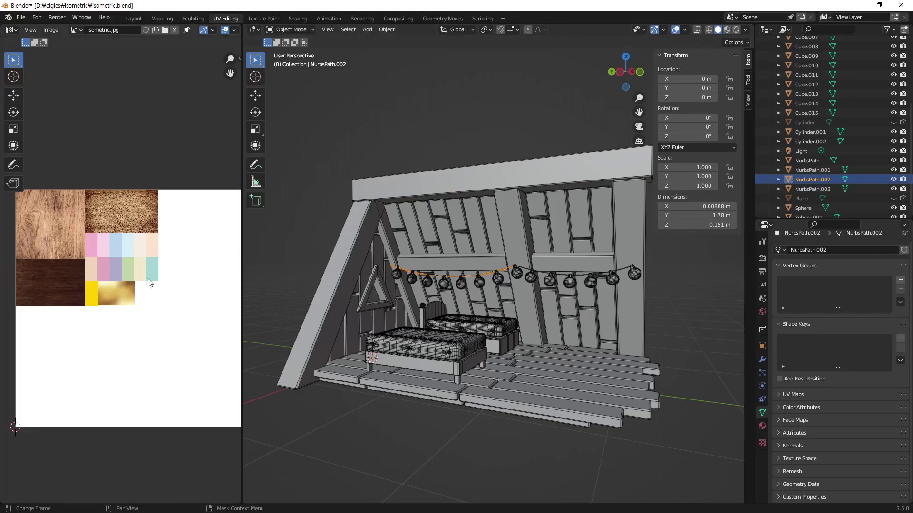
{"action": "middle_click_drag", "start_coordinate": [167, 288], "coordinate": [159, 292]}
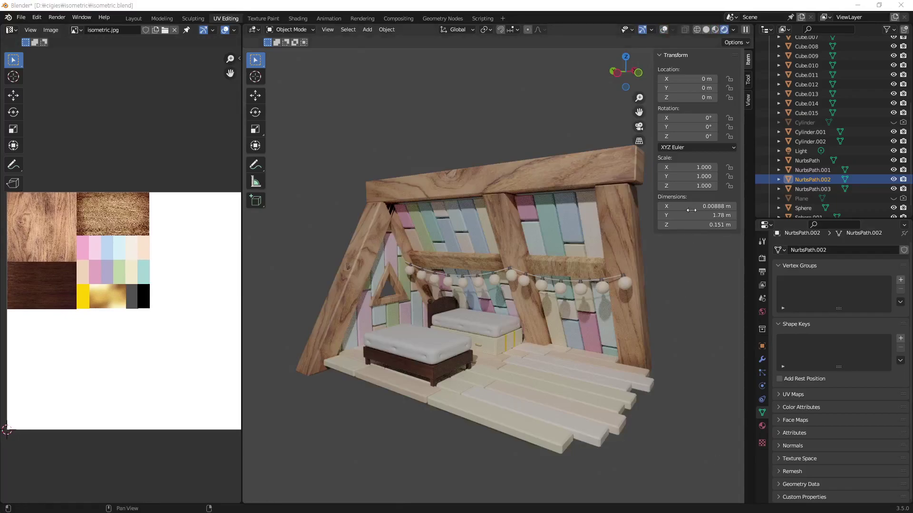
{"action": "left_click", "coordinate": [705, 30]}
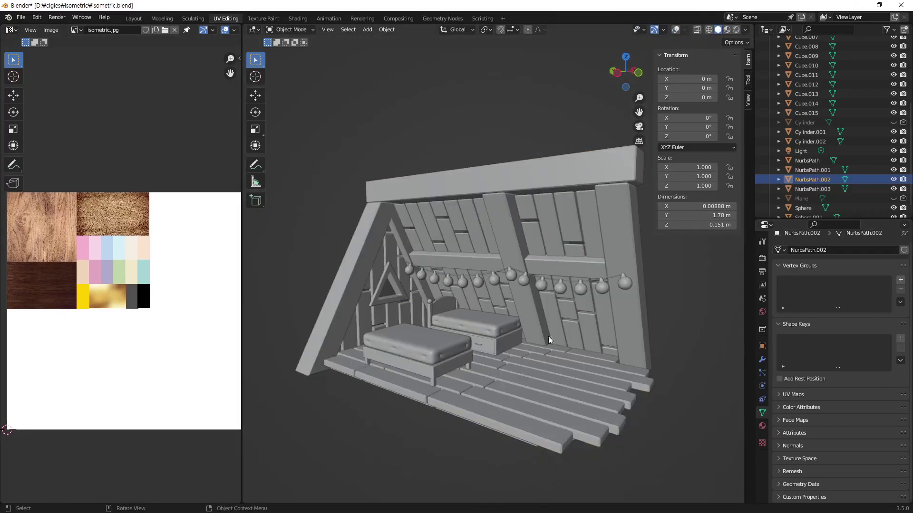
{"action": "left_click", "coordinate": [543, 283]}
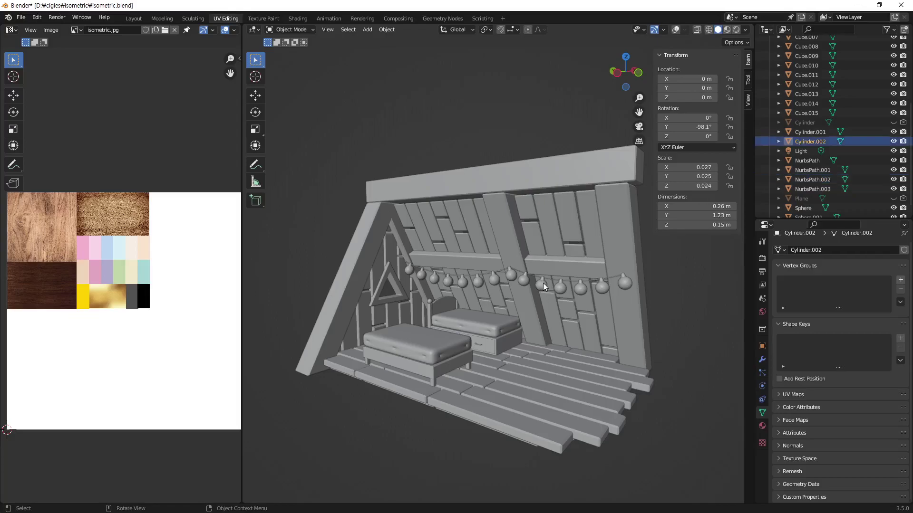
{"action": "left_click", "coordinate": [676, 30]}
{"action": "left_click", "coordinate": [497, 280], "text": "shift"}
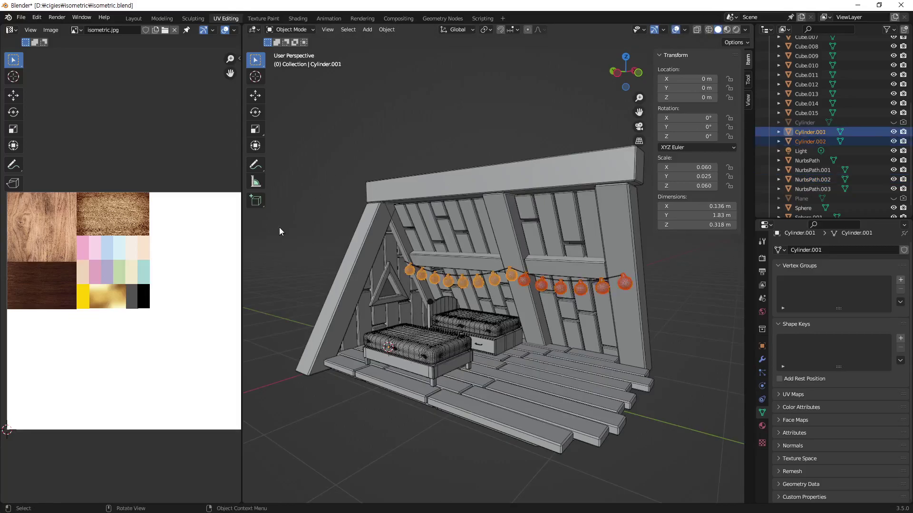
{"action": "key", "text": "Tab"}
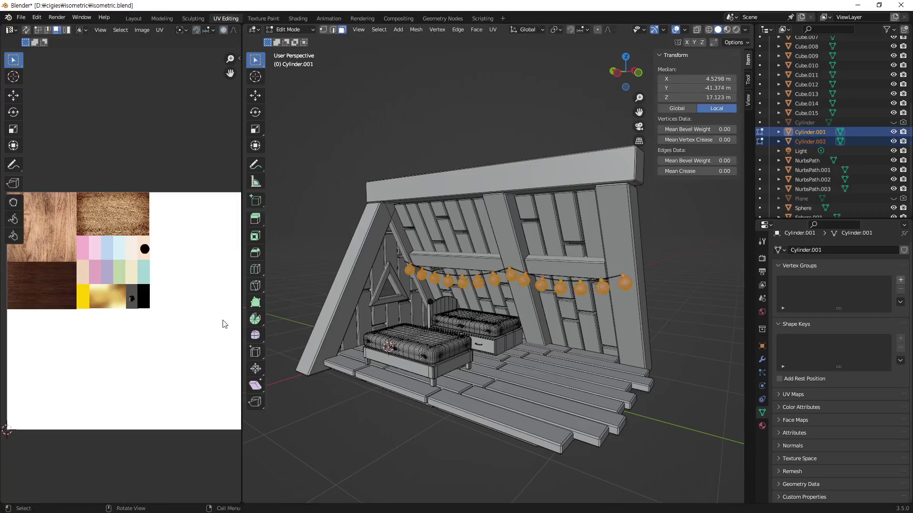
Step: Box-select the bulb UVs and move them into the blank white area beside the top wood texture
{"action": "scroll", "coordinate": [135, 265], "scroll_direction": "up", "scroll_amount": 4}
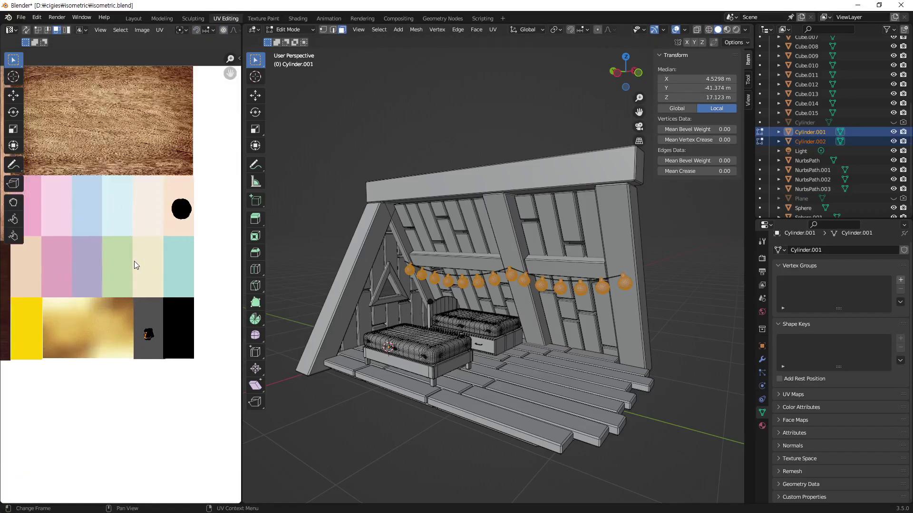
{"action": "middle_click_drag", "start_coordinate": [169, 321], "coordinate": [124, 368]}
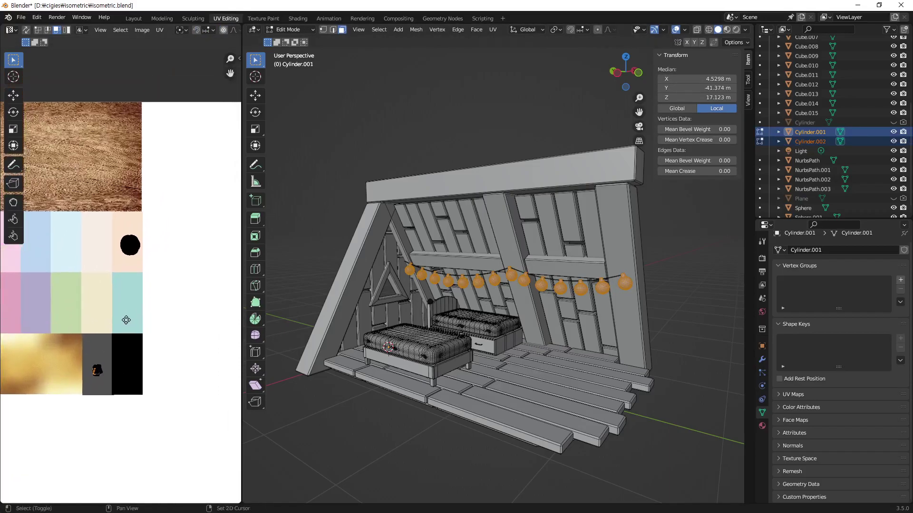
{"action": "left_click_drag", "start_coordinate": [162, 231], "coordinate": [106, 280]}
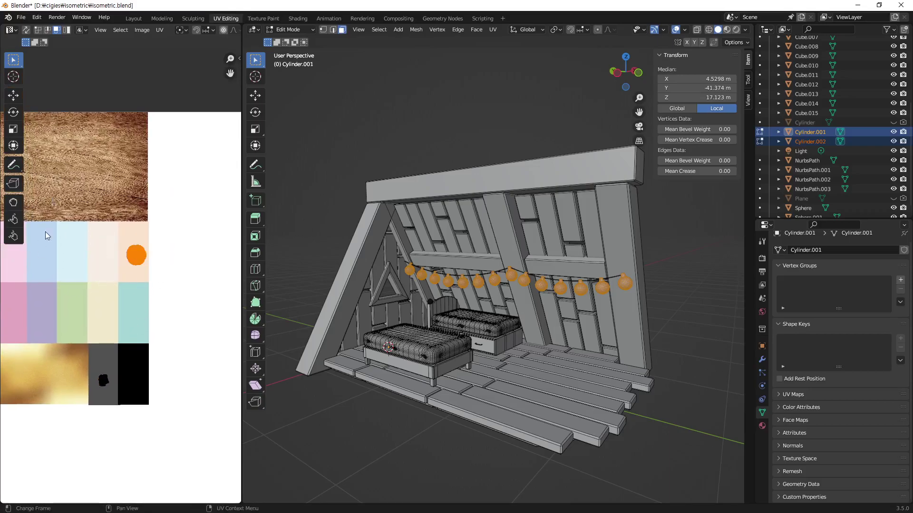
{"action": "middle_click_drag", "start_coordinate": [120, 270], "coordinate": [79, 295]}
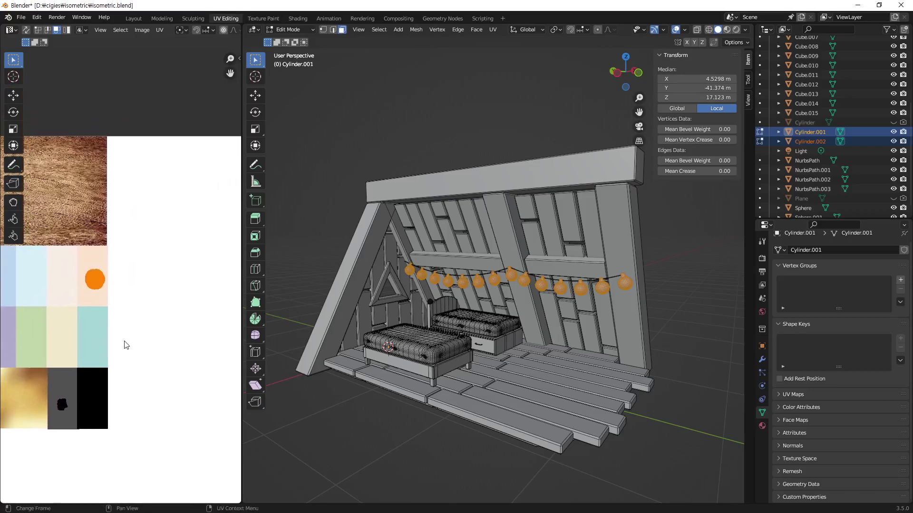
{"action": "key", "text": "g"}
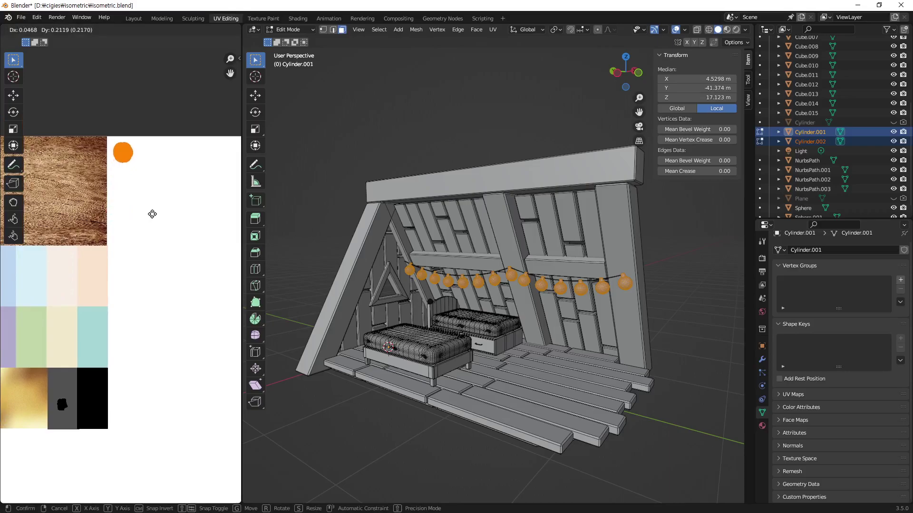
{"action": "left_click", "coordinate": [153, 214]}
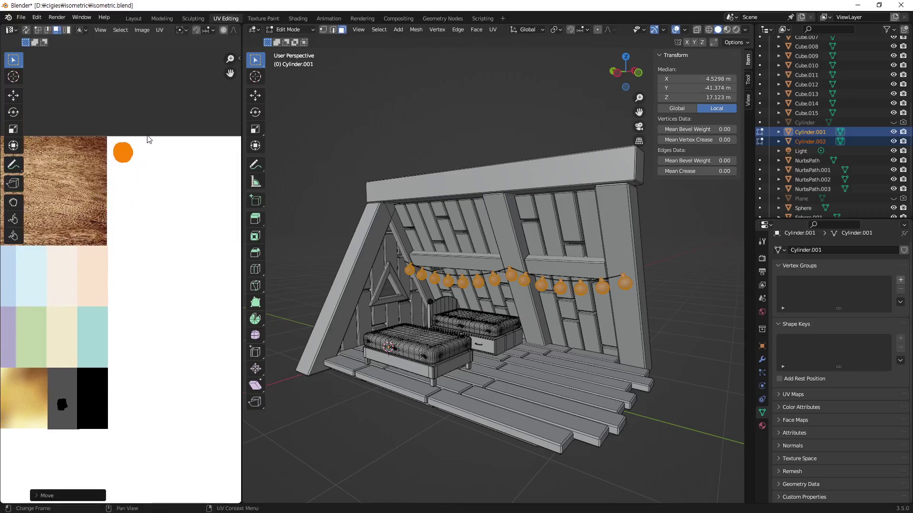
{"action": "key", "text": "g"}
{"action": "left_click", "coordinate": [148, 197]}
{"action": "key", "text": "g"}
{"action": "left_click", "coordinate": [139, 192]}
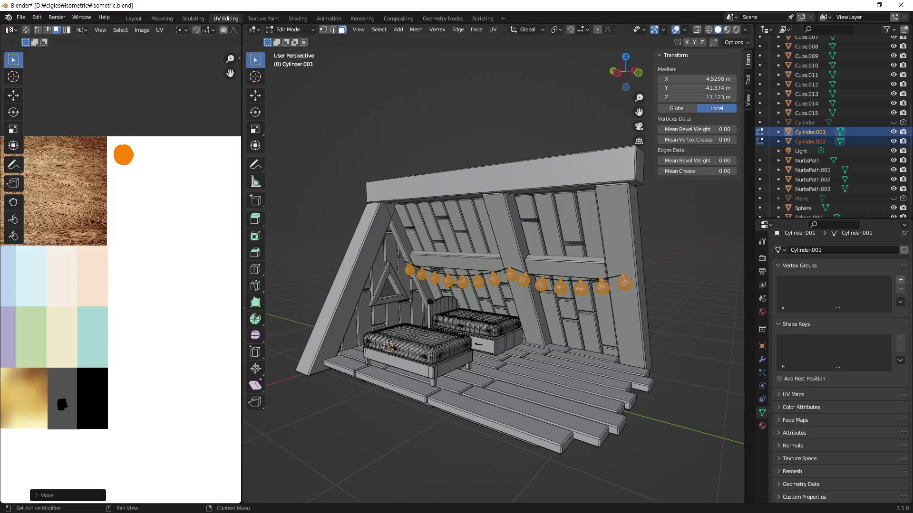
Step: In Photoshop, marquee a small square right of the top wood texture and add a new layer
{"action": "key", "text": "alt+Tab"}
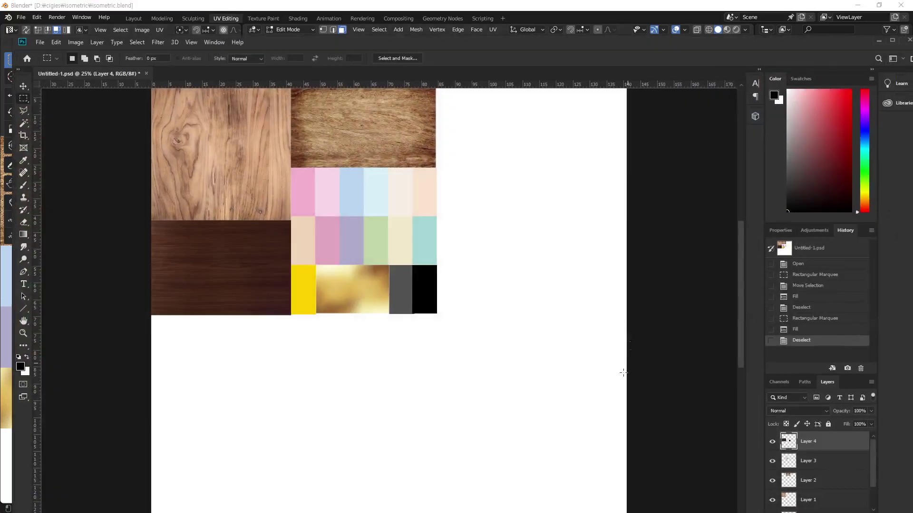
{"action": "scroll", "coordinate": [445, 149], "scroll_direction": "up", "scroll_amount": 1}
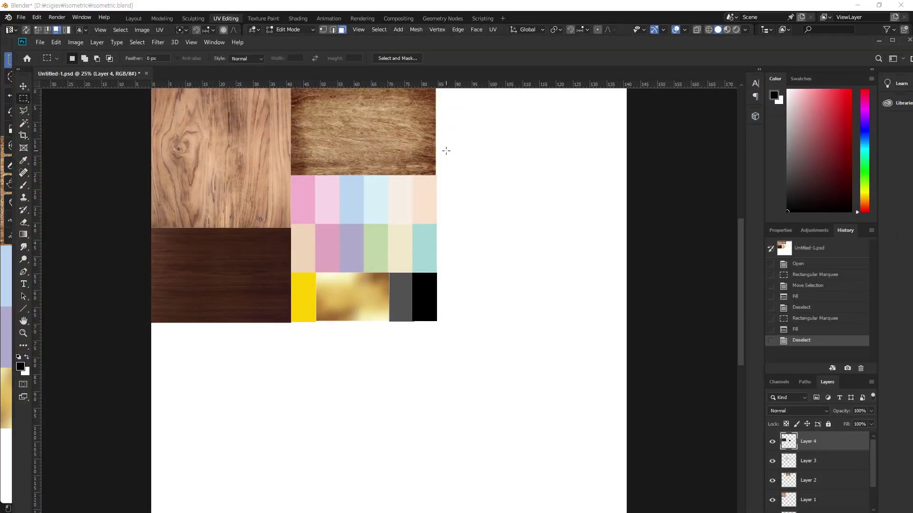
{"action": "scroll", "coordinate": [476, 161], "scroll_direction": "up", "scroll_amount": 3}
{"action": "scroll", "coordinate": [471, 143], "scroll_direction": "up", "scroll_amount": 1}
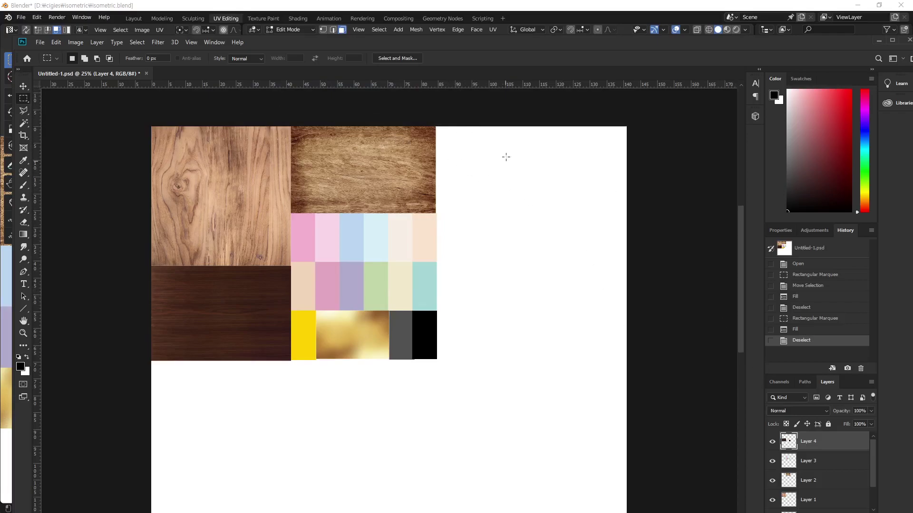
{"action": "left_click_drag", "start_coordinate": [436, 126], "coordinate": [468, 156]}
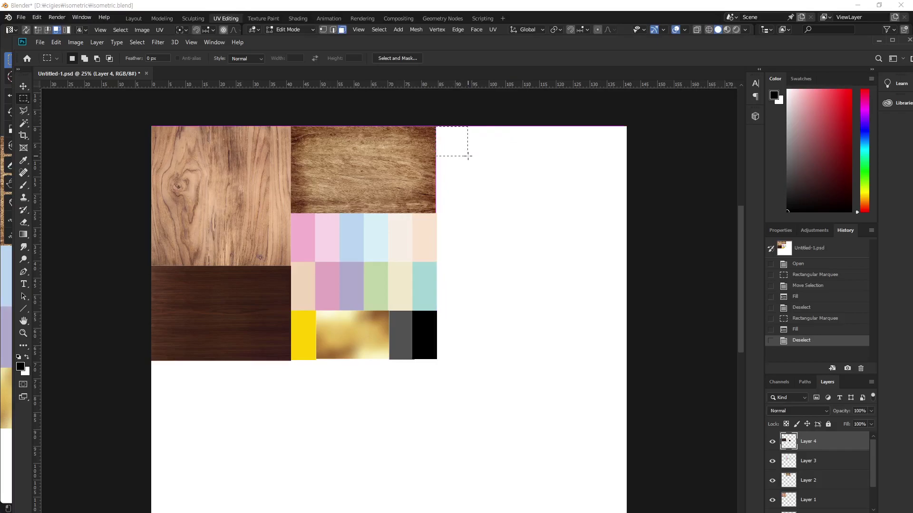
{"action": "scroll", "coordinate": [835, 451], "scroll_direction": "down", "scroll_amount": 2}
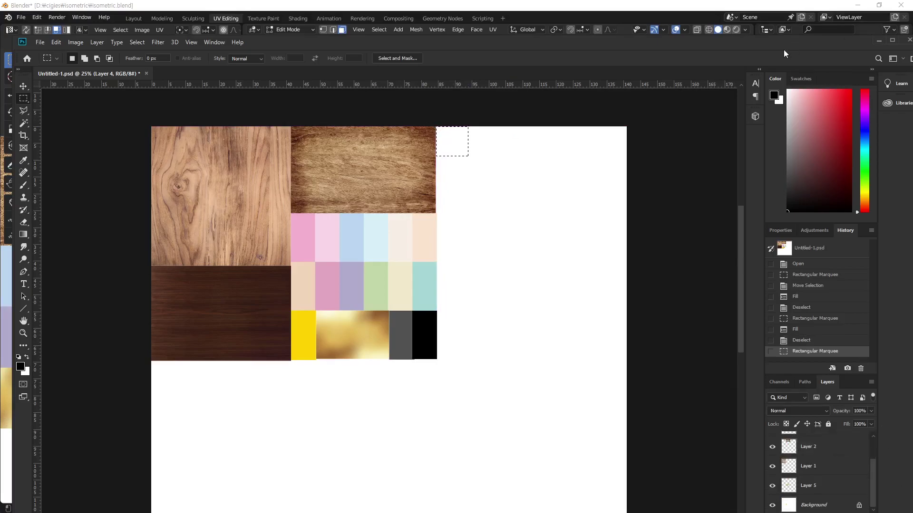
{"action": "double_click", "coordinate": [732, 46]}
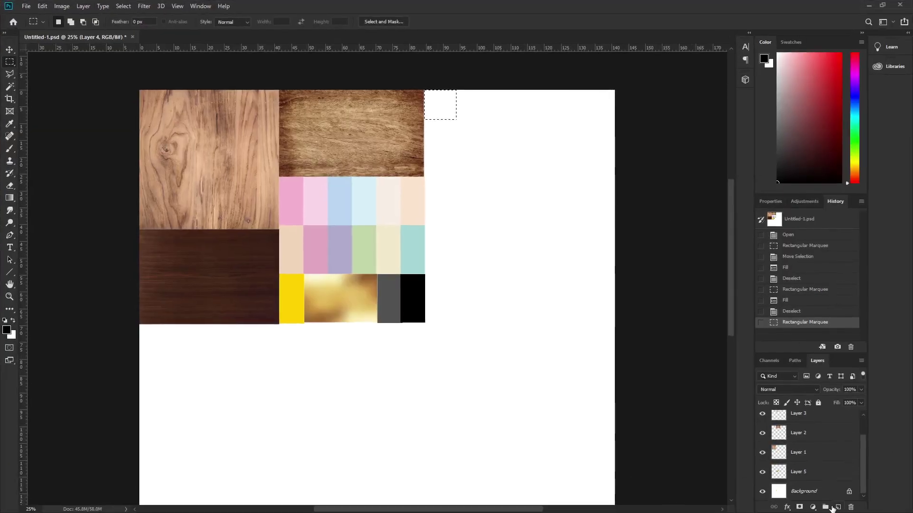
{"action": "left_click", "coordinate": [838, 507]}
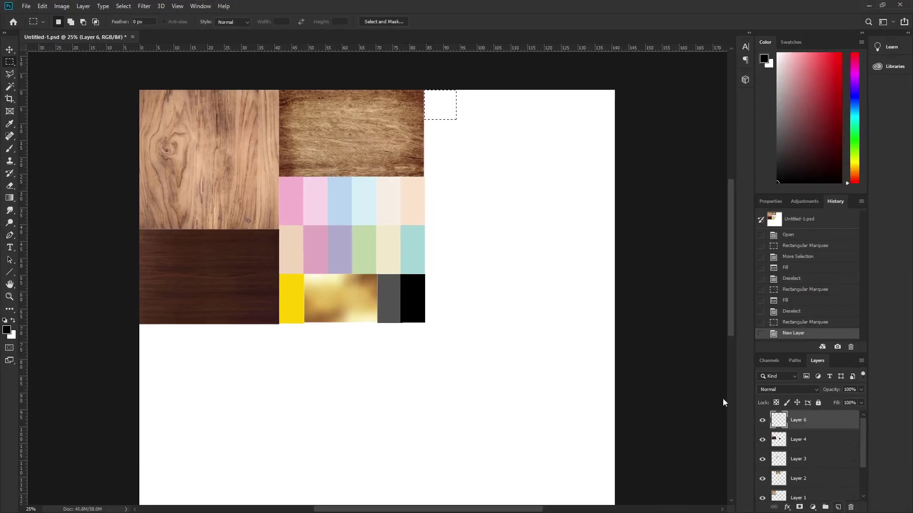
Step: Fill the square with bright orange, deselect, and export through Save for Web
{"action": "left_click", "coordinate": [880, 6]}
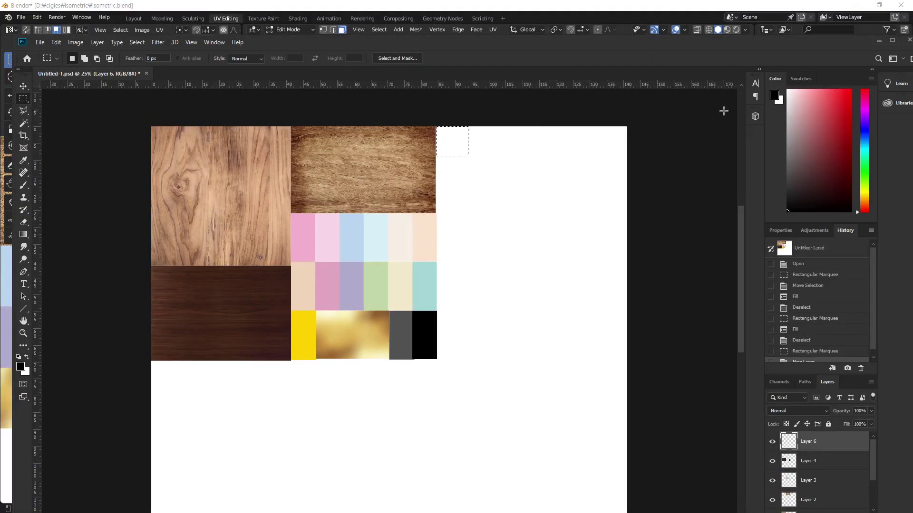
{"action": "left_click_drag", "start_coordinate": [860, 175], "coordinate": [865, 198]}
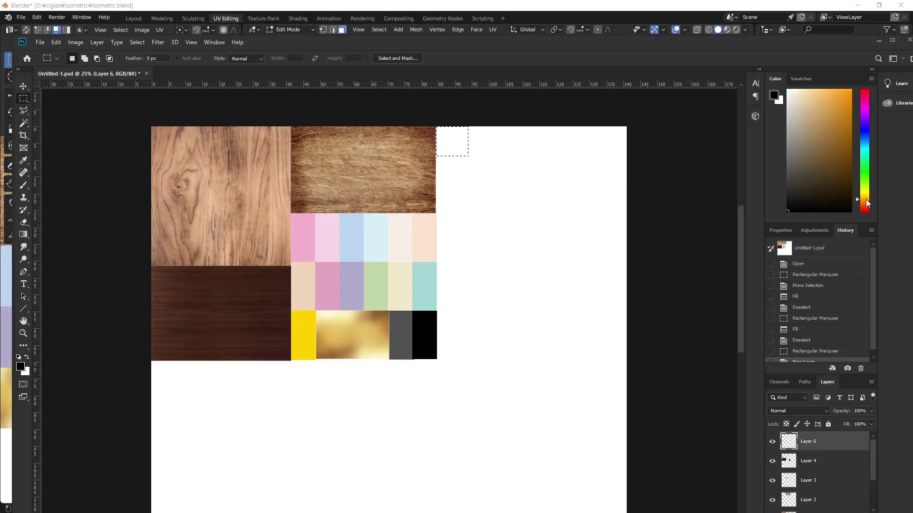
{"action": "left_click", "coordinate": [856, 87]}
{"action": "key", "text": "alt+BackSpace"}
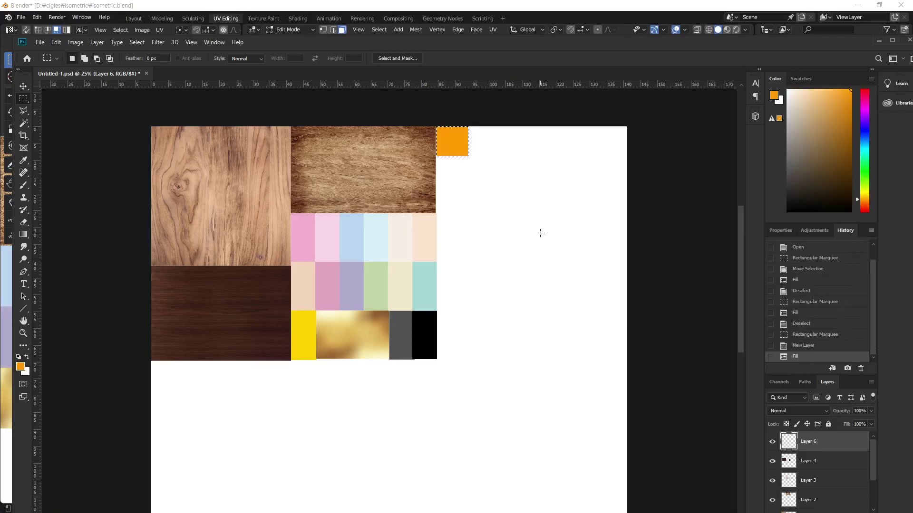
{"action": "key", "text": "ctrl+d"}
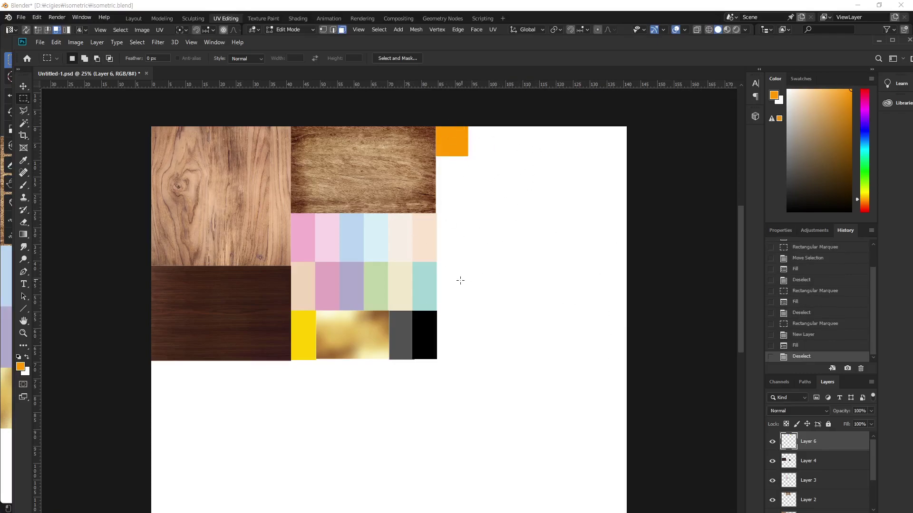
{"action": "key", "text": "ctrl+alt+shift+s"}
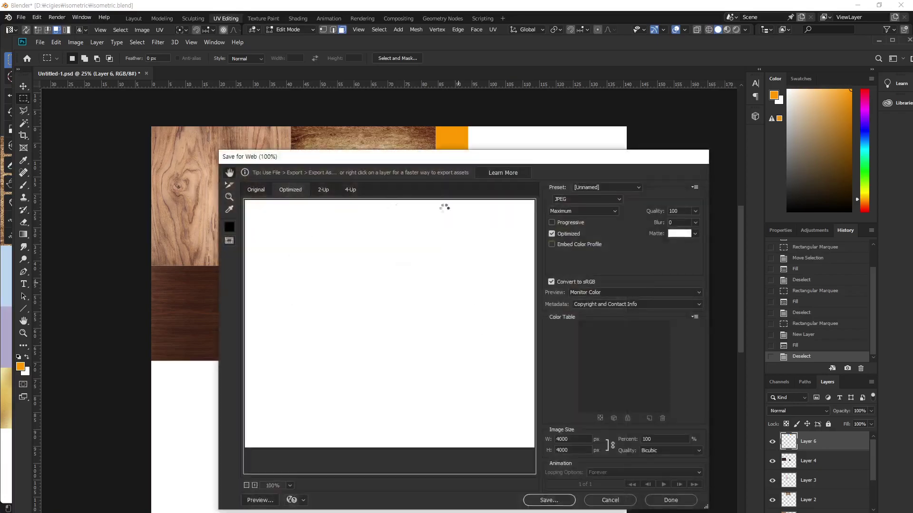
{"action": "left_click", "coordinate": [560, 504]}
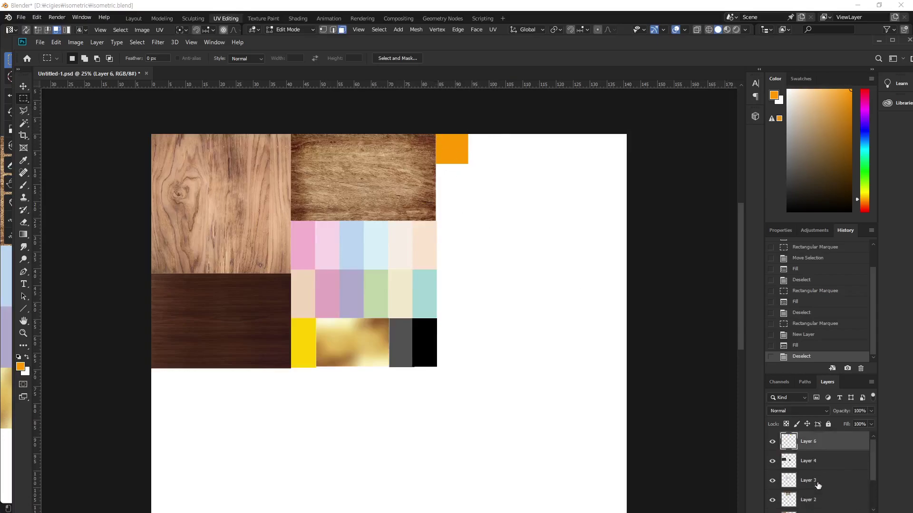
Step: Rename the orange swatch layer, Layer 6, to 'light'
{"action": "left_click", "coordinate": [828, 467]}
{"action": "scroll", "coordinate": [835, 478], "scroll_direction": "down", "scroll_amount": 1}
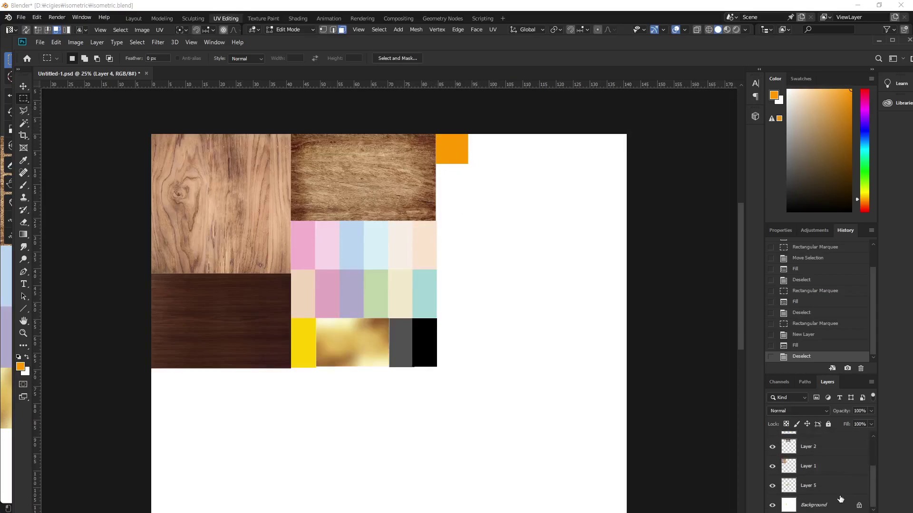
{"action": "double_click", "coordinate": [771, 44]}
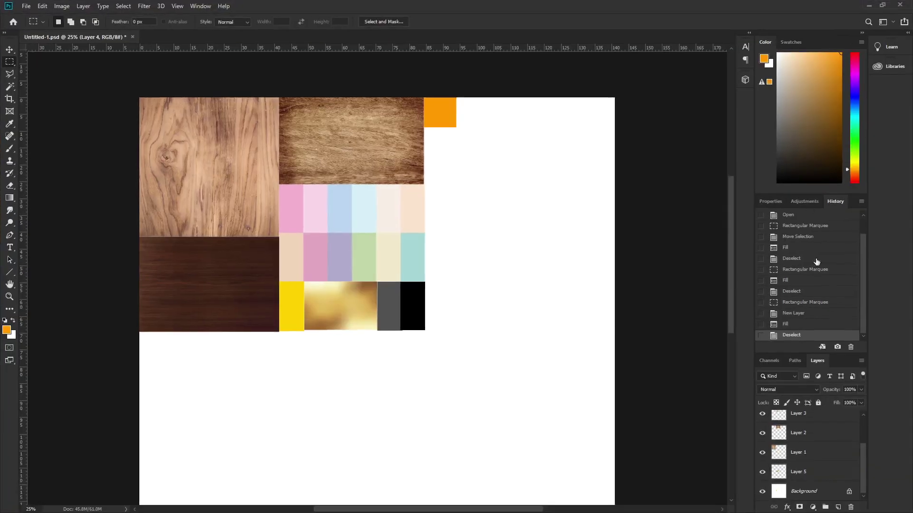
{"action": "left_click", "coordinate": [801, 421]}
{"action": "double_click", "coordinate": [800, 421]}
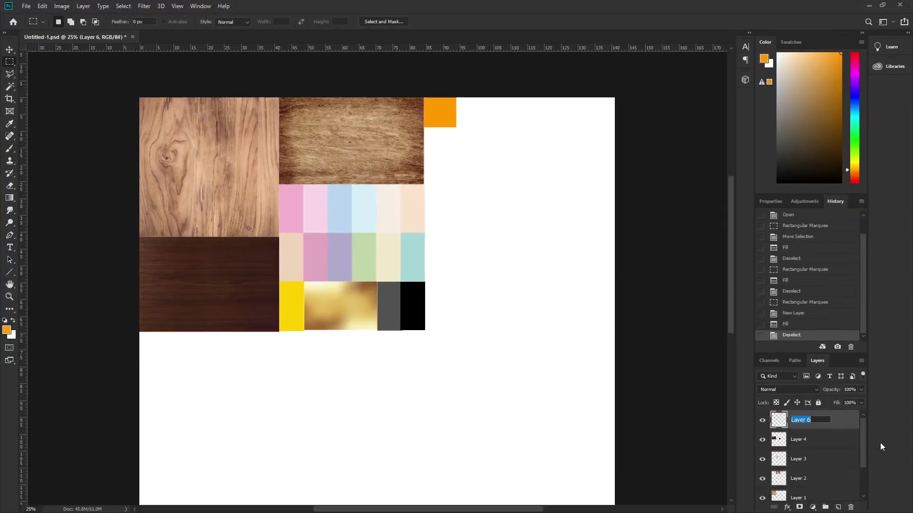
{"action": "type", "text": "light"}
{"action": "key", "text": "Return"}
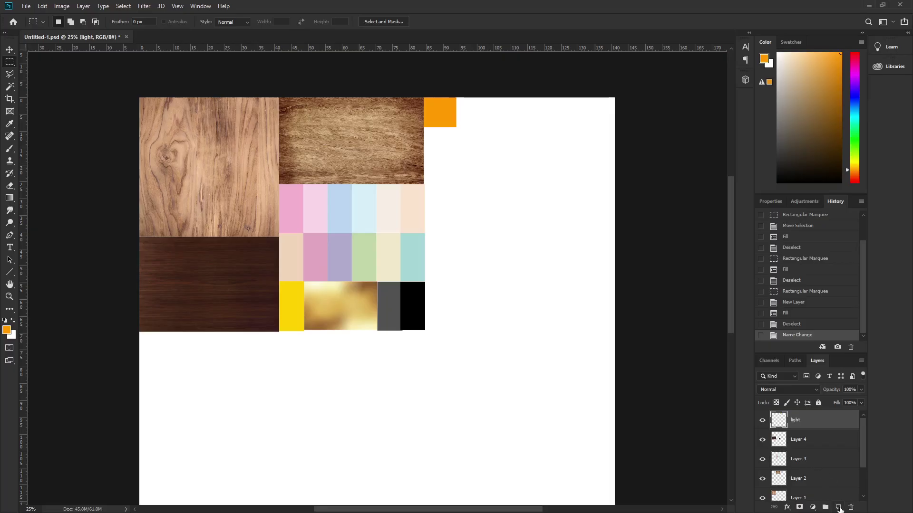
Step: Add a new layer directly beneath 'light' and name it 'no-light'
{"action": "left_click", "coordinate": [838, 507]}
{"action": "left_click_drag", "start_coordinate": [809, 440], "coordinate": [809, 430]}
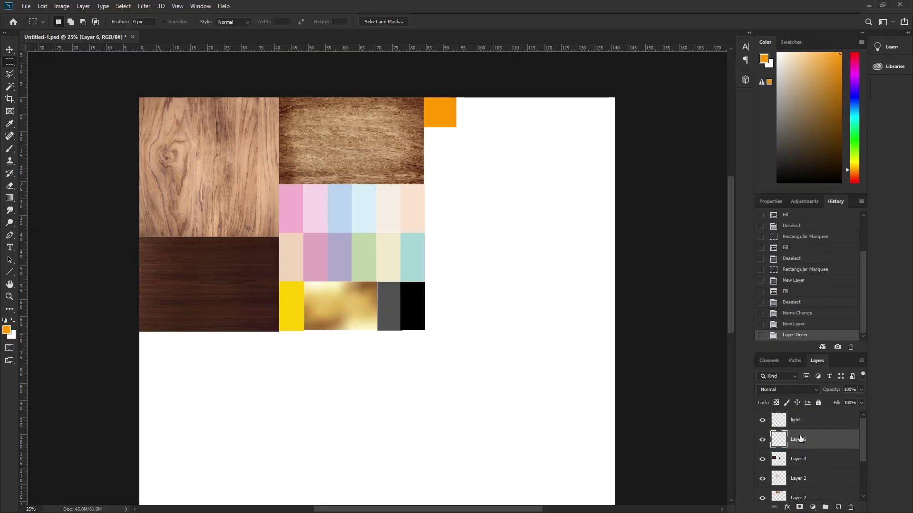
{"action": "double_click", "coordinate": [799, 440]}
{"action": "type", "text": "no-"}
{"action": "type", "text": "light"}
{"action": "key", "text": "Return"}
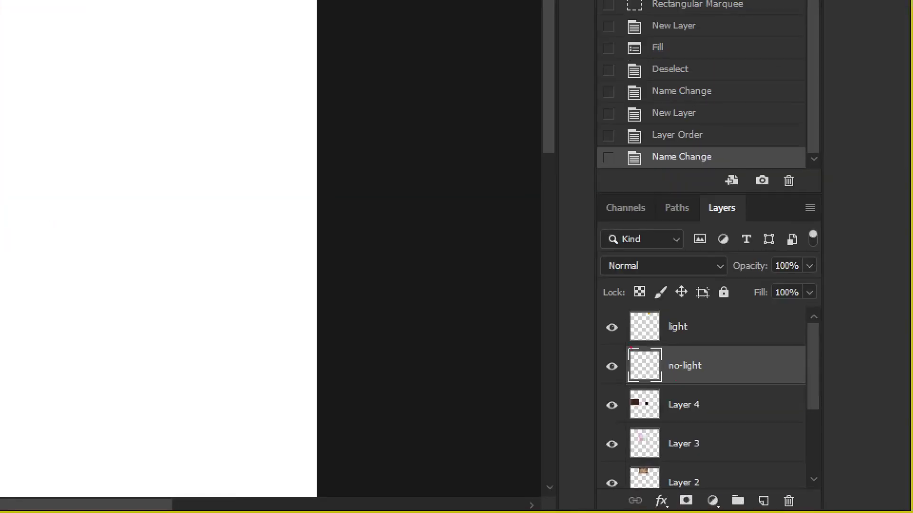
{"action": "left_click_drag", "start_coordinate": [612, 299], "coordinate": [684, 335]}
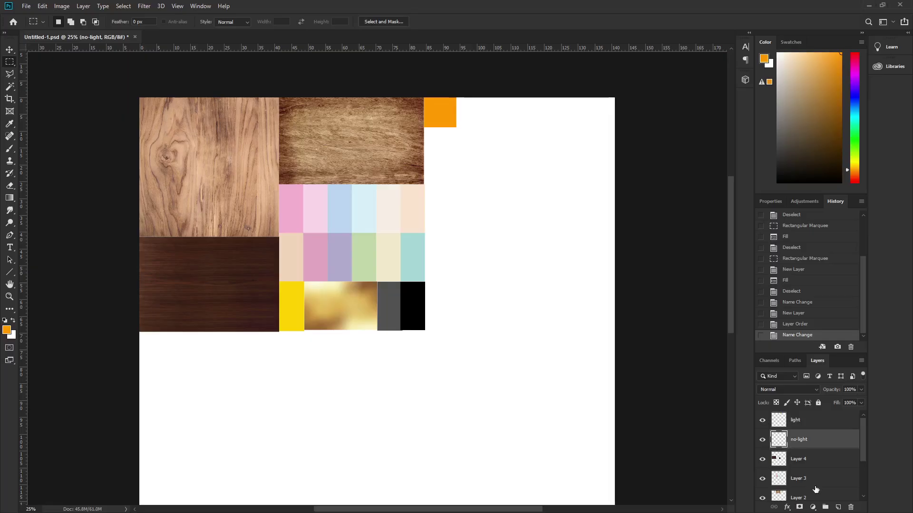
Step: Fill the no-light layer with black and Save for Web as the JPEG isometric_.jpg
{"action": "key", "text": "d"}
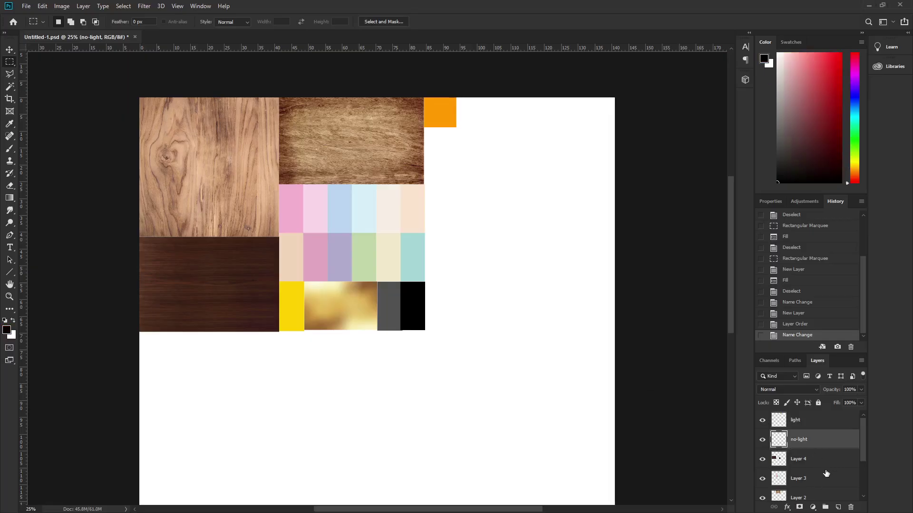
{"action": "key", "text": "alt+BackSpace"}
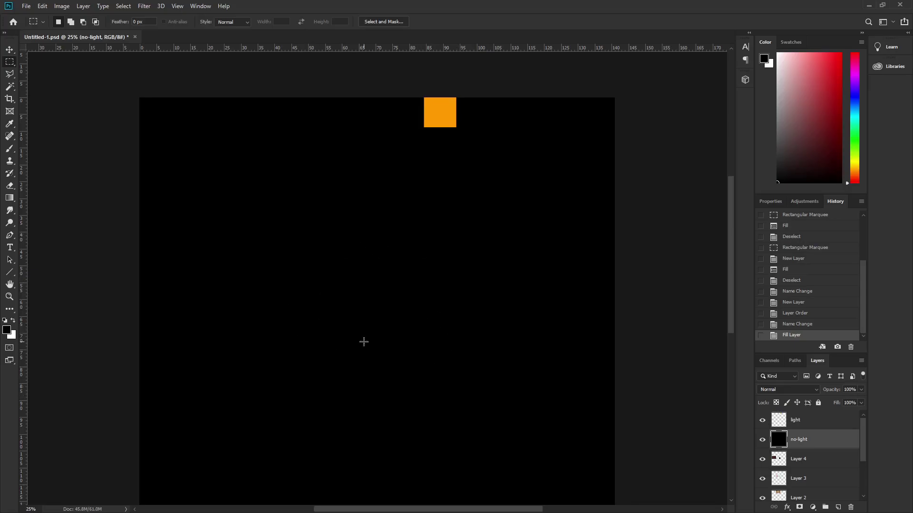
{"action": "key", "text": "ctrl+alt+shift+s"}
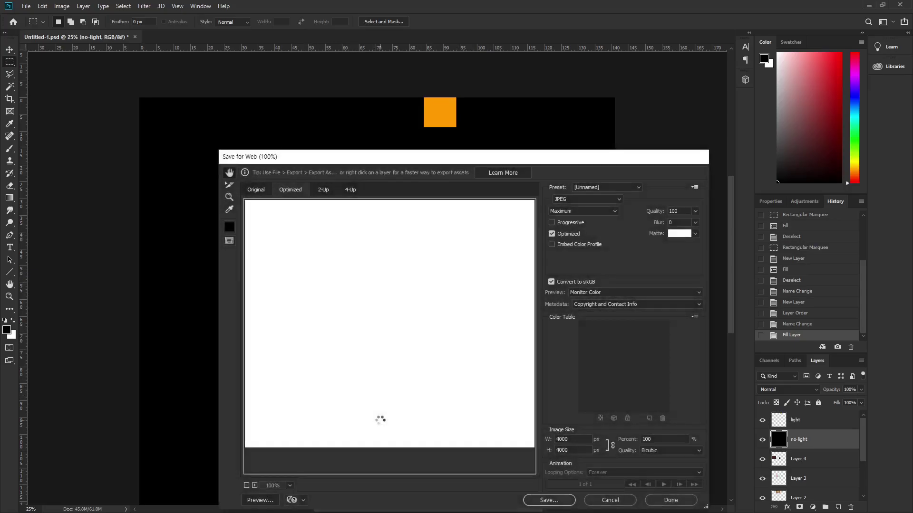
{"action": "left_click", "coordinate": [537, 501]}
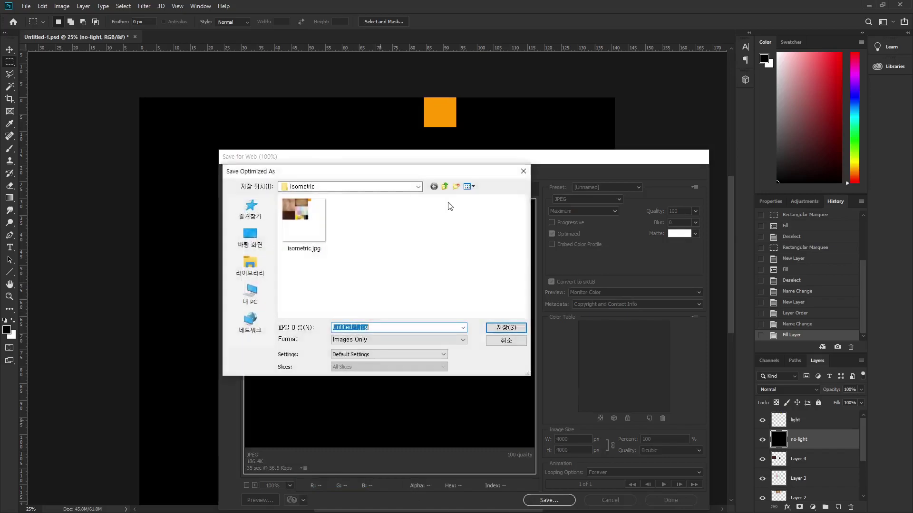
{"action": "left_click", "coordinate": [306, 224]}
{"action": "left_click", "coordinate": [358, 327]}
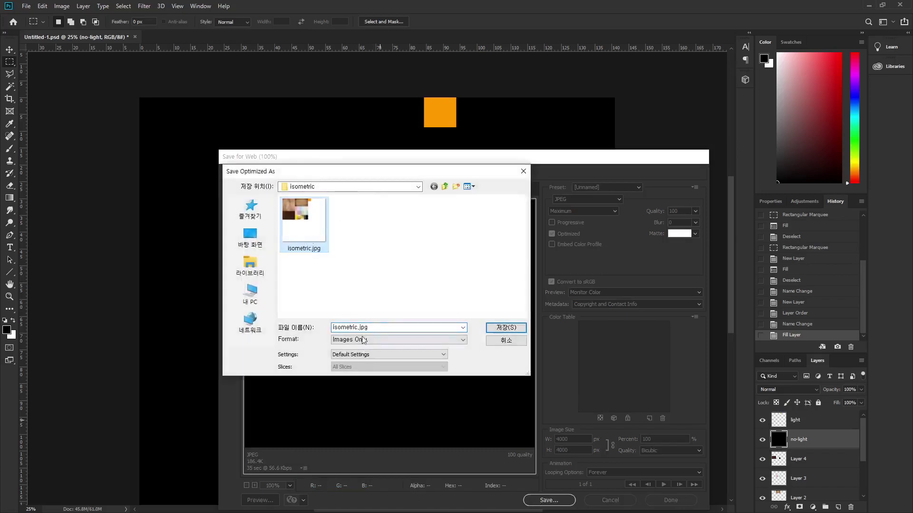
{"action": "double_click", "coordinate": [358, 328]}
{"action": "left_click", "coordinate": [359, 328]}
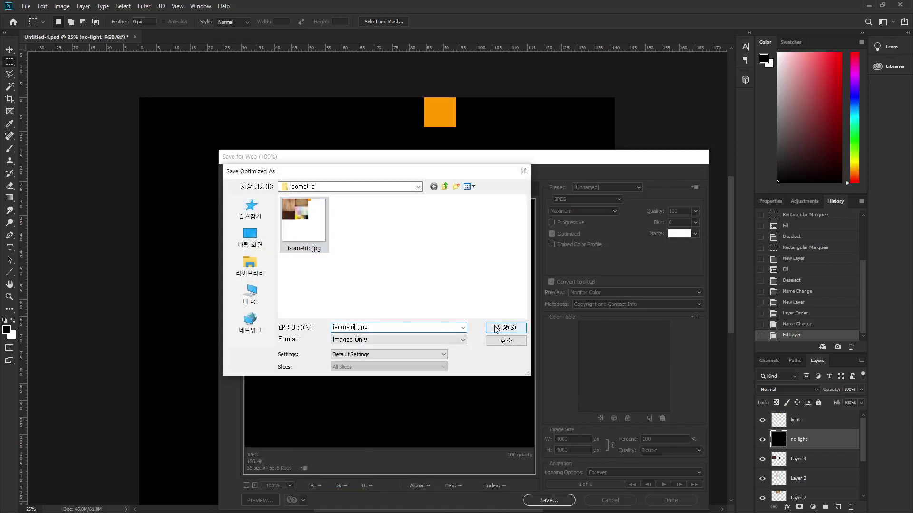
{"action": "type", "text": "_e"}
{"action": "key", "text": "Return"}
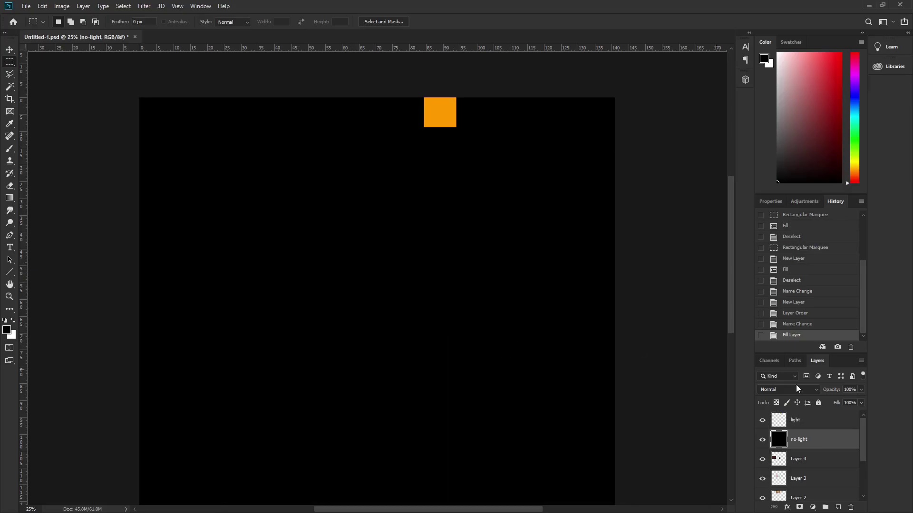
Step: Back in Blender, reload the palette texture image so the orange square appears under the bulb UVs
{"action": "left_click", "coordinate": [882, 6]}
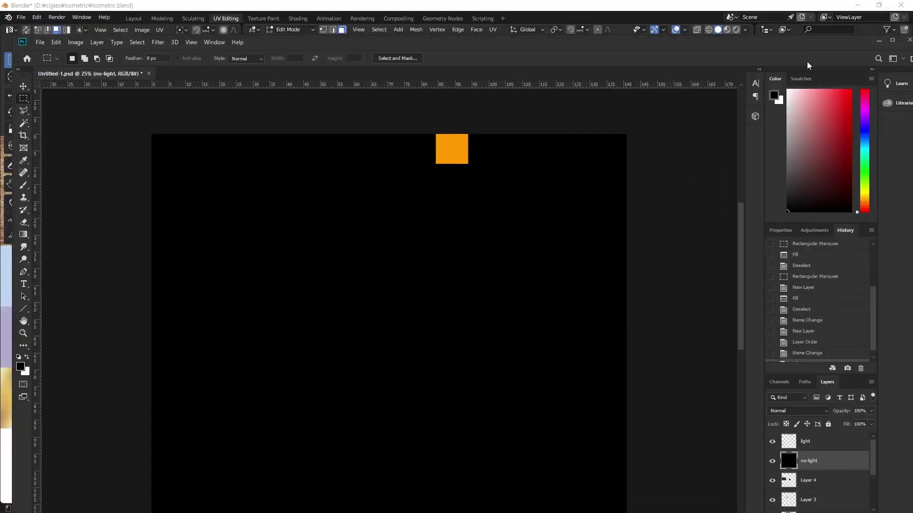
{"action": "left_click", "coordinate": [554, 9]}
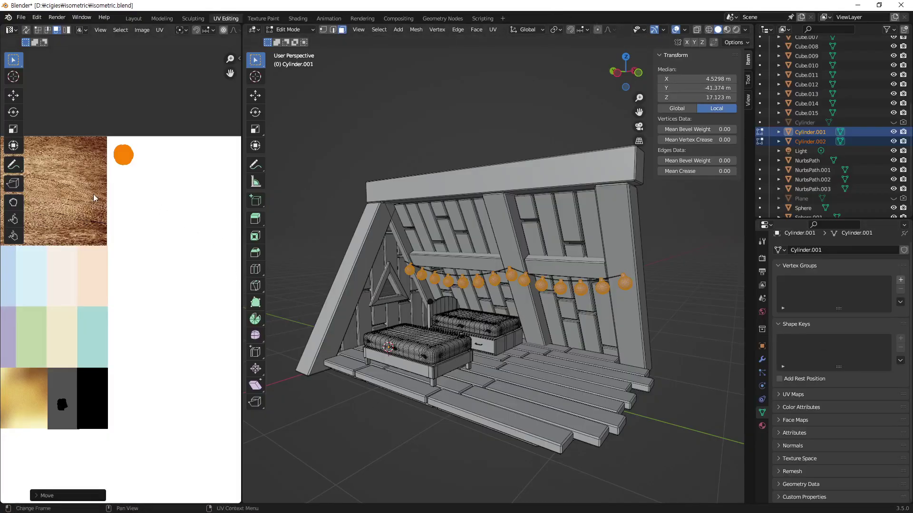
{"action": "key", "text": "alt+r"}
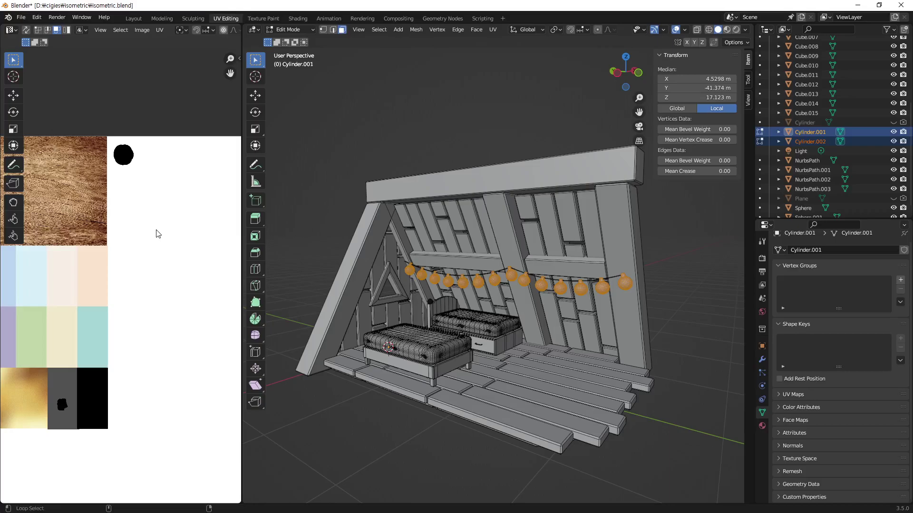
{"action": "left_click", "coordinate": [148, 31]}
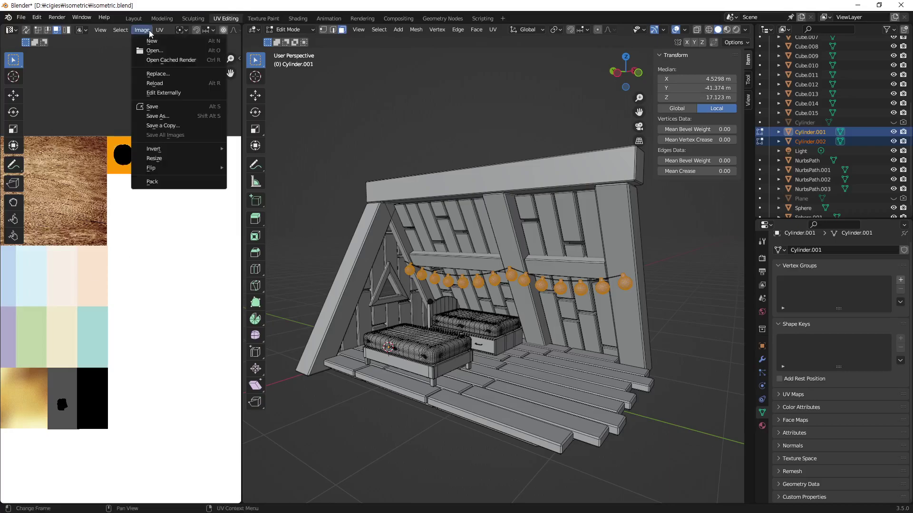
{"action": "left_click", "coordinate": [186, 84]}
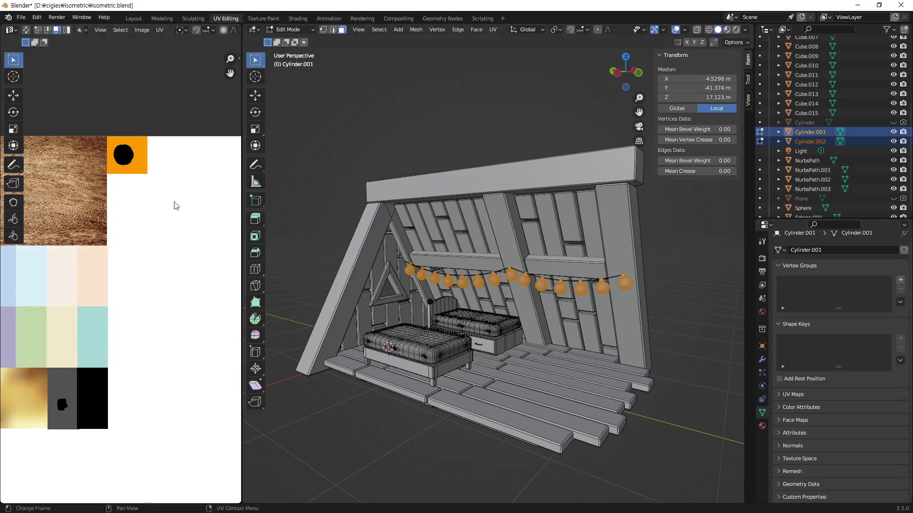
Step: Show the bulbs' isometric material settings, scrolled down to Emission
{"action": "left_click", "coordinate": [762, 426]}
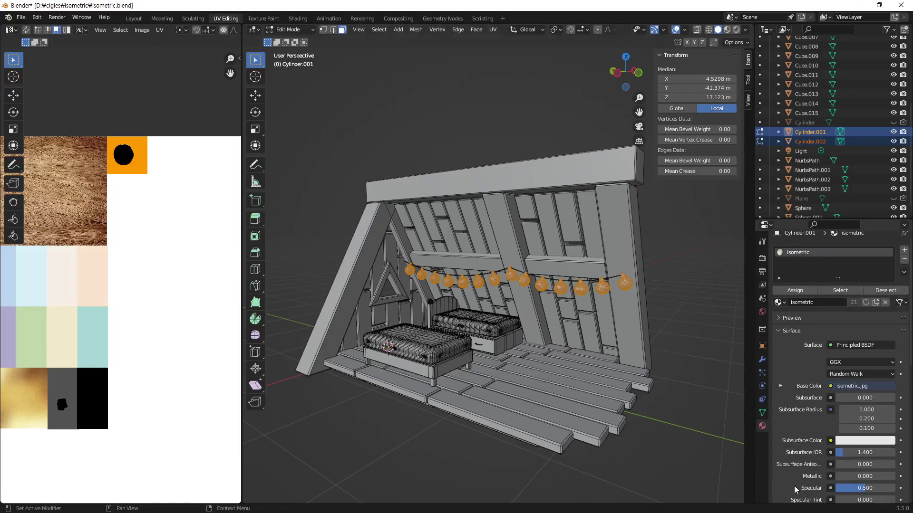
{"action": "scroll", "coordinate": [792, 457], "scroll_direction": "down", "scroll_amount": 5}
{"action": "scroll", "coordinate": [791, 447], "scroll_direction": "down", "scroll_amount": 5}
{"action": "scroll", "coordinate": [790, 444], "scroll_direction": "down", "scroll_amount": 4}
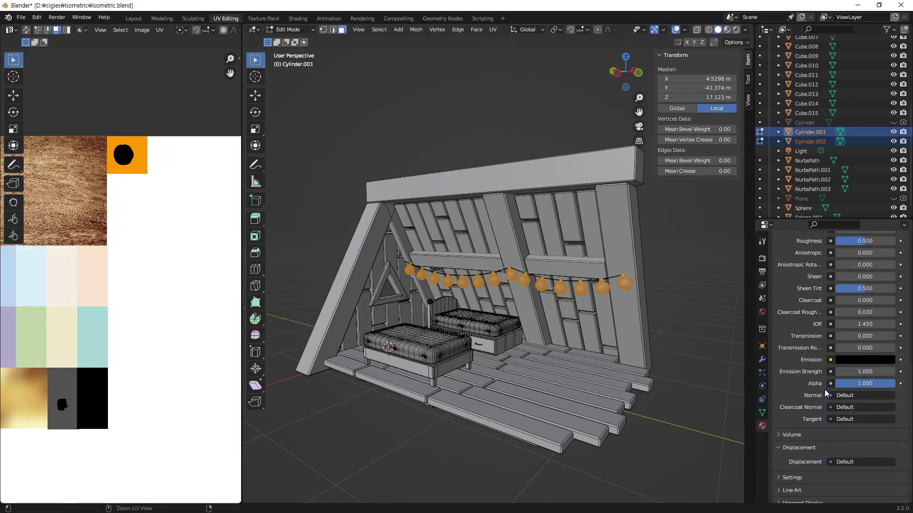
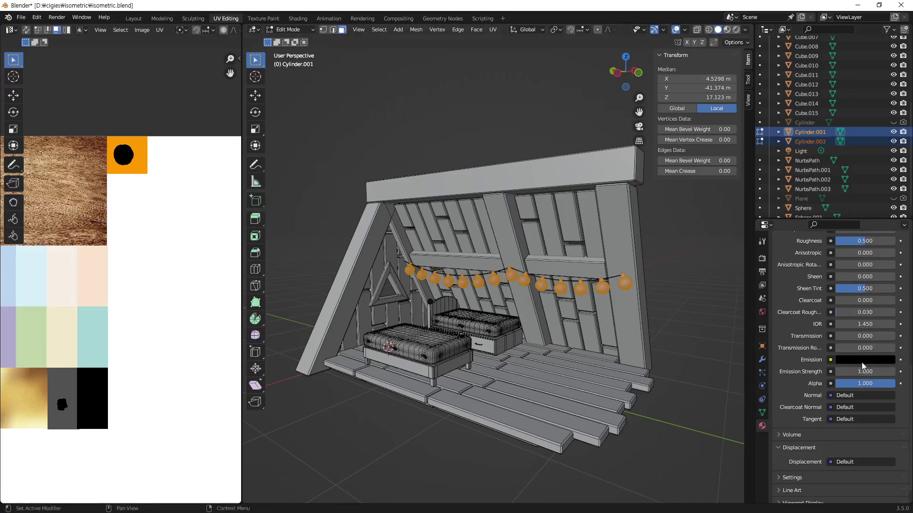
Step: Feed the bulb material's Emission from an Image Texture loaded with isometric_e.jpg
{"action": "left_click", "coordinate": [830, 360]}
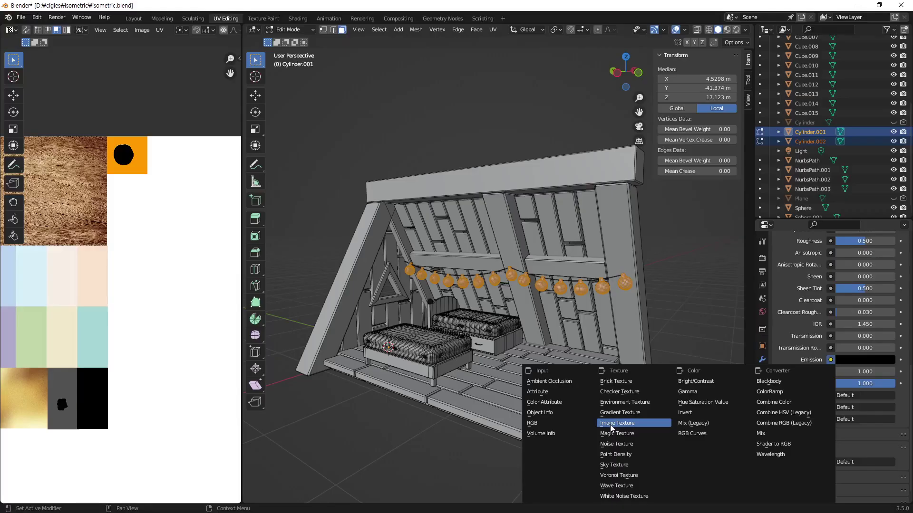
{"action": "left_click", "coordinate": [612, 423]}
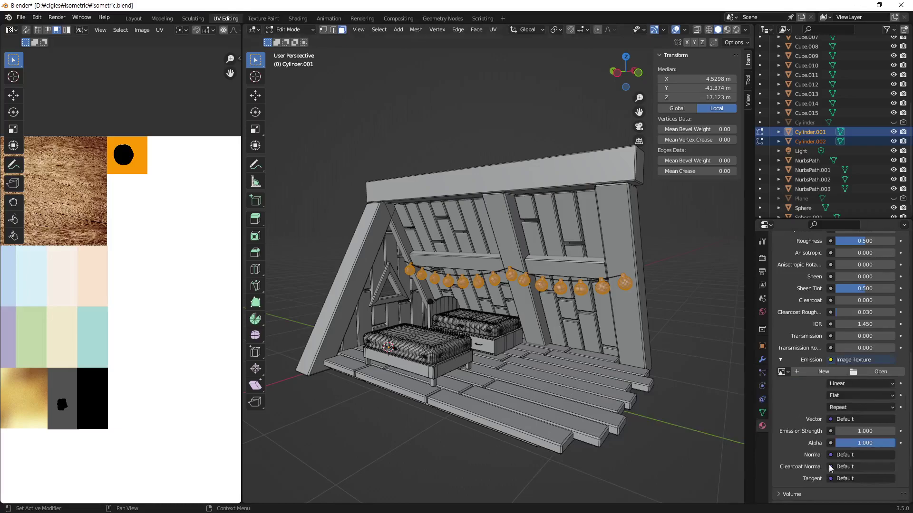
{"action": "left_click", "coordinate": [881, 373]}
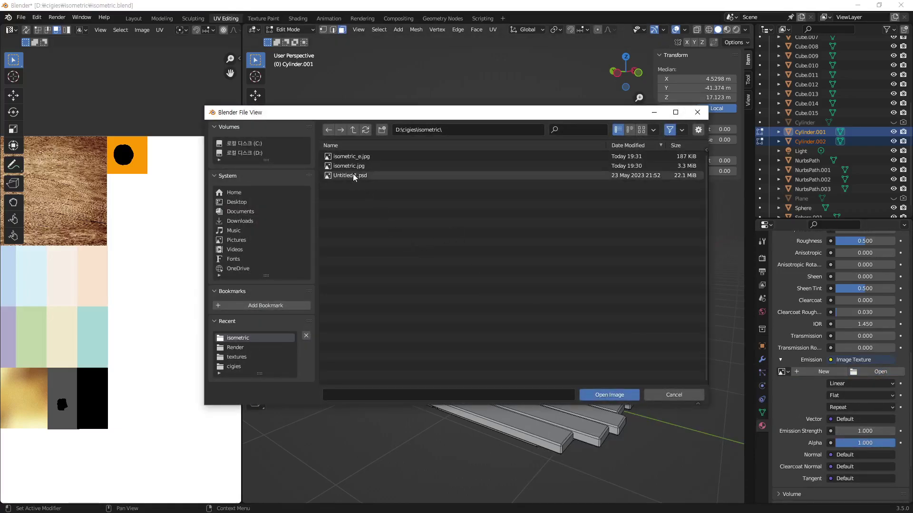
{"action": "left_click", "coordinate": [354, 166]}
{"action": "left_click", "coordinate": [356, 156]}
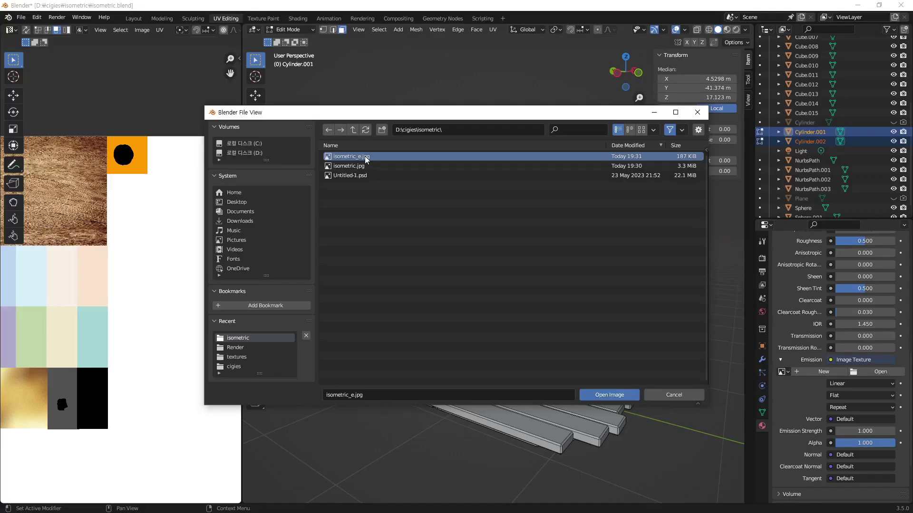
{"action": "double_click", "coordinate": [367, 156]}
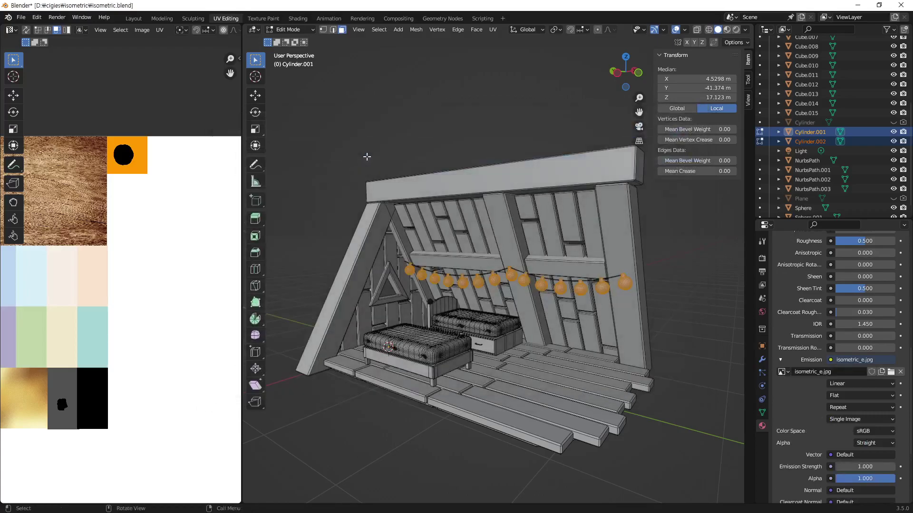
{"action": "left_click", "coordinate": [676, 277]}
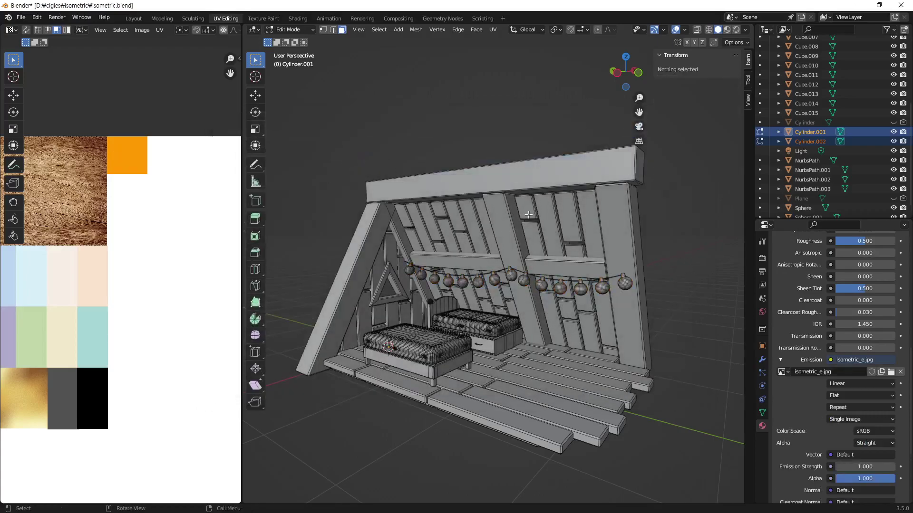
Step: Preview the room in Rendered shading with overlays hidden
{"action": "left_click", "coordinate": [737, 32]}
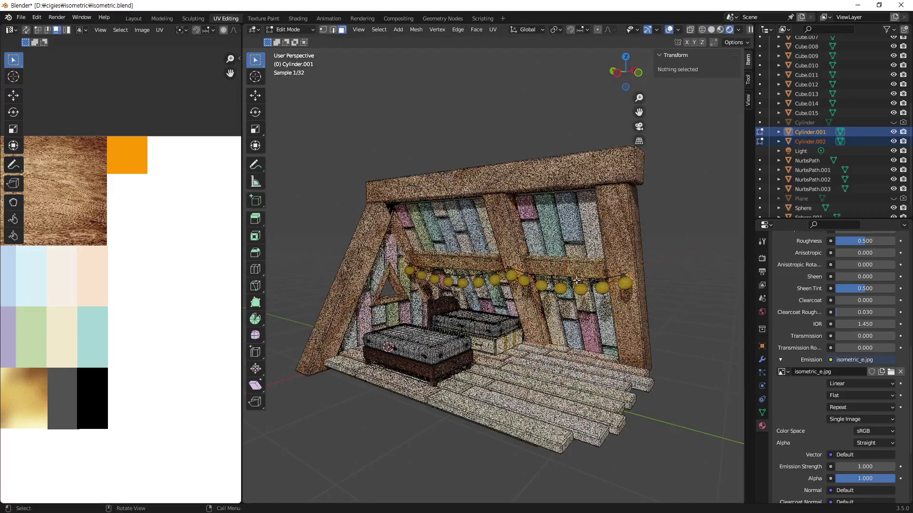
{"action": "left_click", "coordinate": [669, 29]}
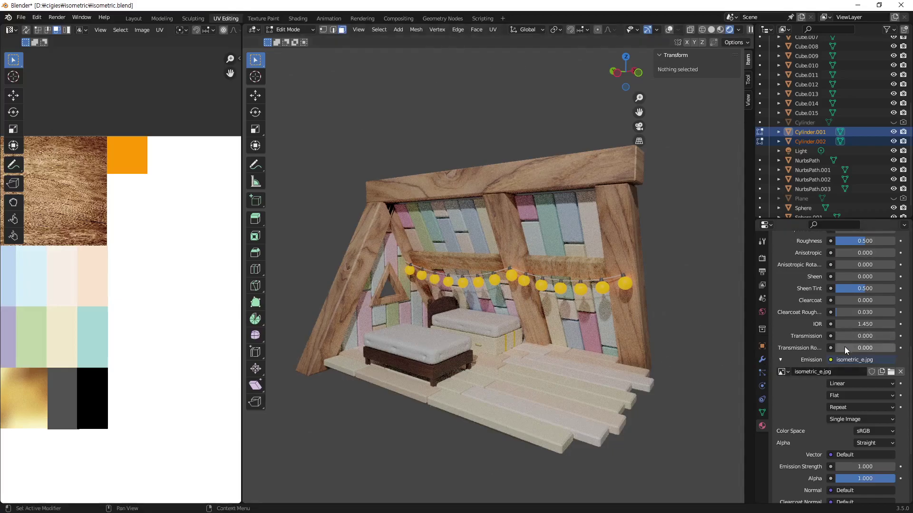
{"action": "scroll", "coordinate": [805, 460], "scroll_direction": "down", "scroll_amount": 2}
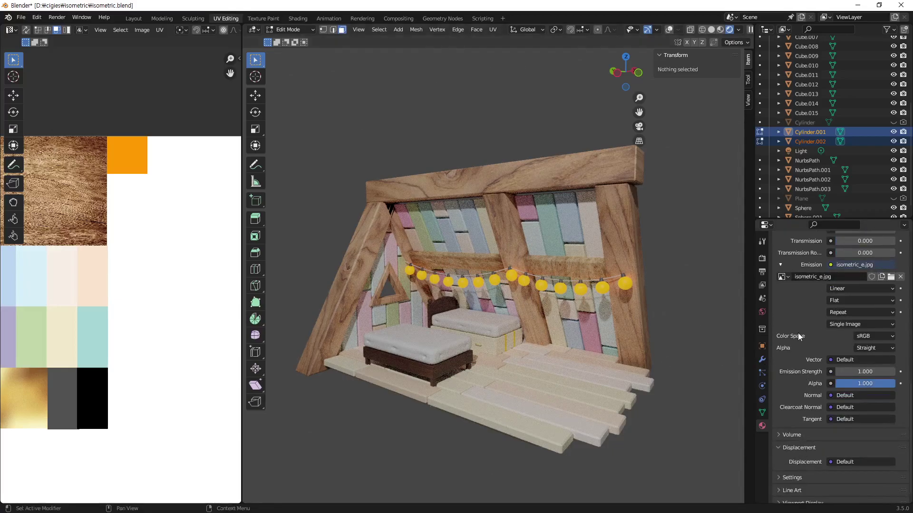
{"action": "left_click", "coordinate": [779, 323]}
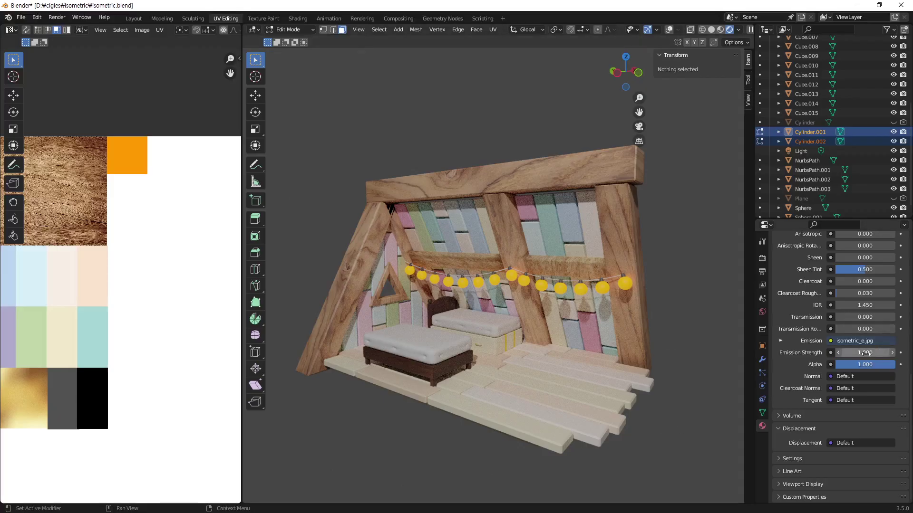
Step: Set the bulbs' Emission Strength to 3, then settle on 2, and bring up World Properties
{"action": "left_click", "coordinate": [863, 353]}
{"action": "type", "text": "3"}
{"action": "key", "text": "Return"}
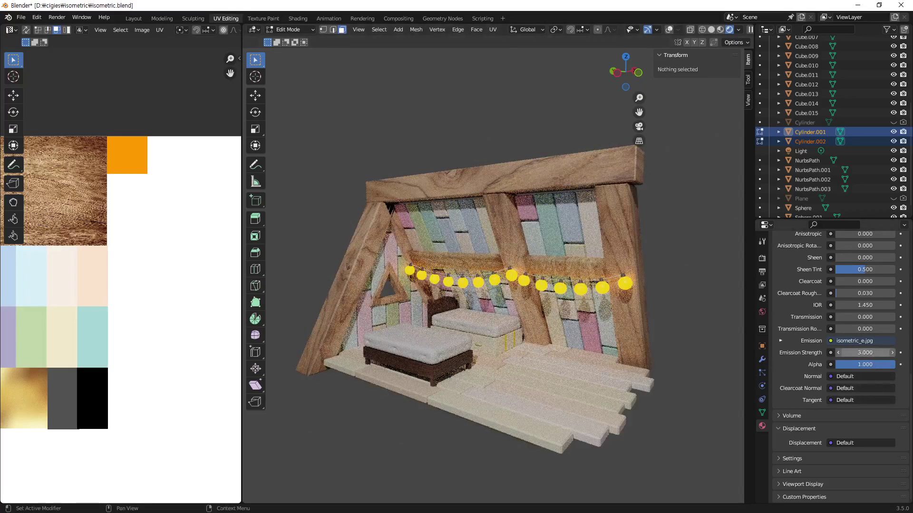
{"action": "left_click", "coordinate": [863, 353]}
{"action": "type", "text": "2"}
{"action": "key", "text": "Return"}
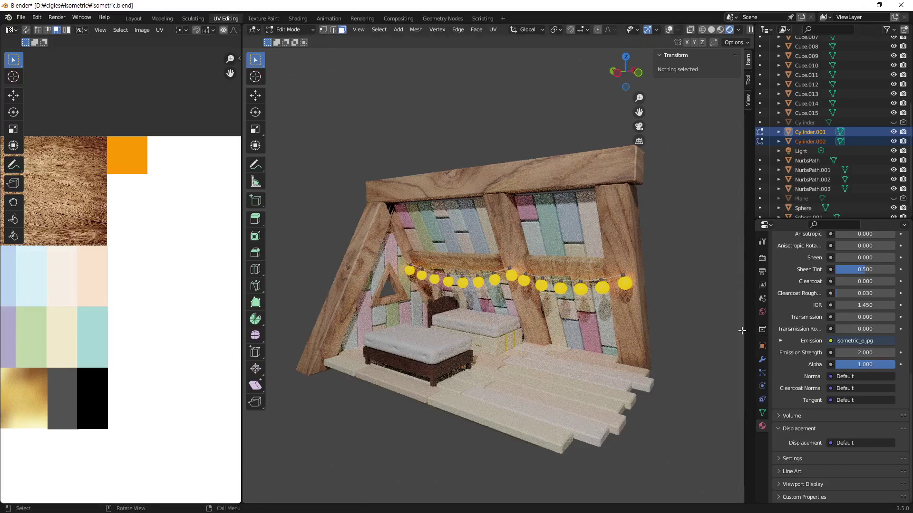
{"action": "left_click", "coordinate": [761, 312]}
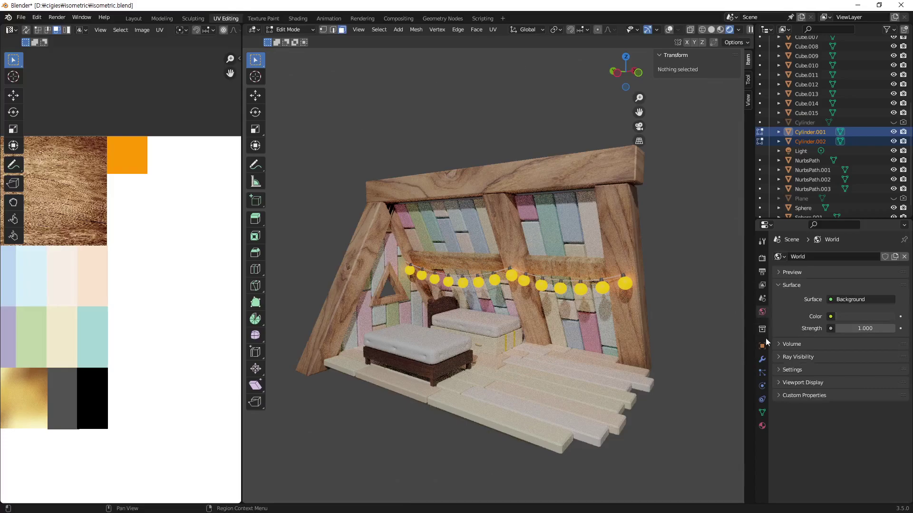
Step: Return to Object Mode and select the Light in the Outliner
{"action": "left_click", "coordinate": [762, 360]}
{"action": "scroll", "coordinate": [846, 113], "scroll_direction": "up", "scroll_amount": 5}
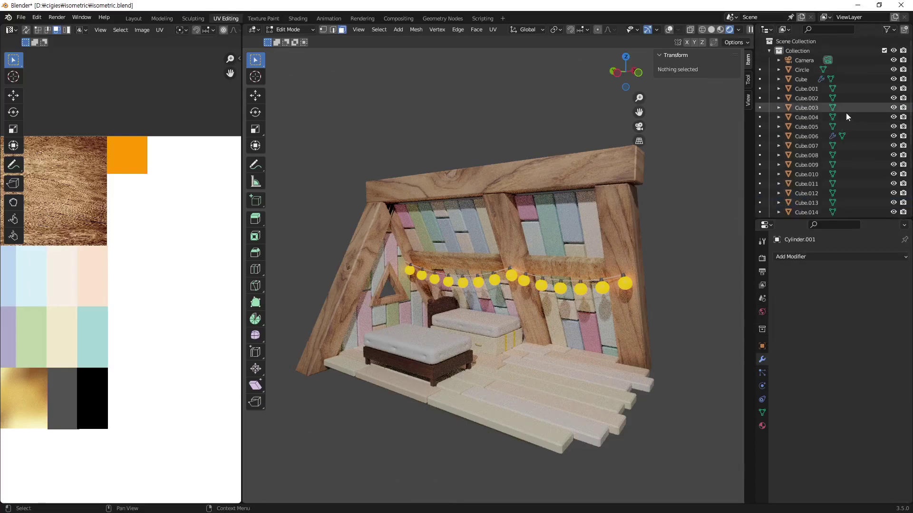
{"action": "scroll", "coordinate": [829, 117], "scroll_direction": "down", "scroll_amount": 5}
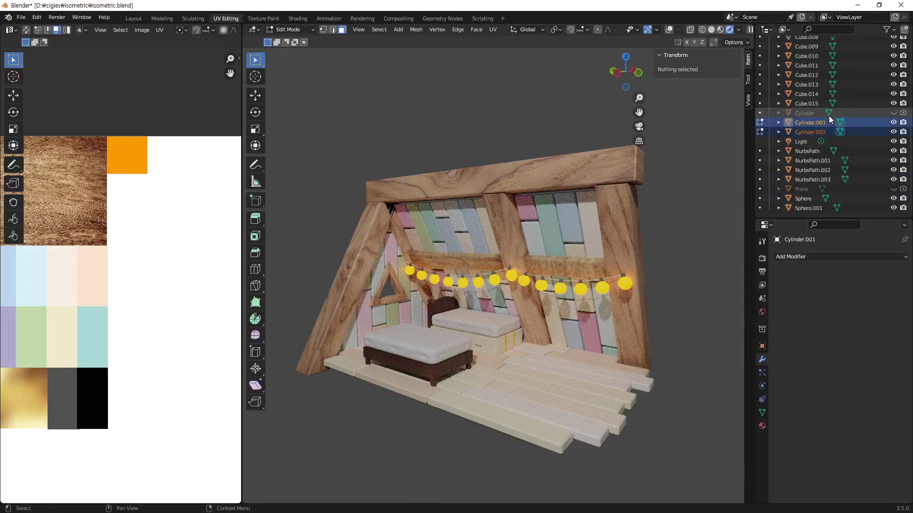
{"action": "left_click", "coordinate": [804, 141]}
{"action": "left_click", "coordinate": [821, 142], "text": "ctrl"}
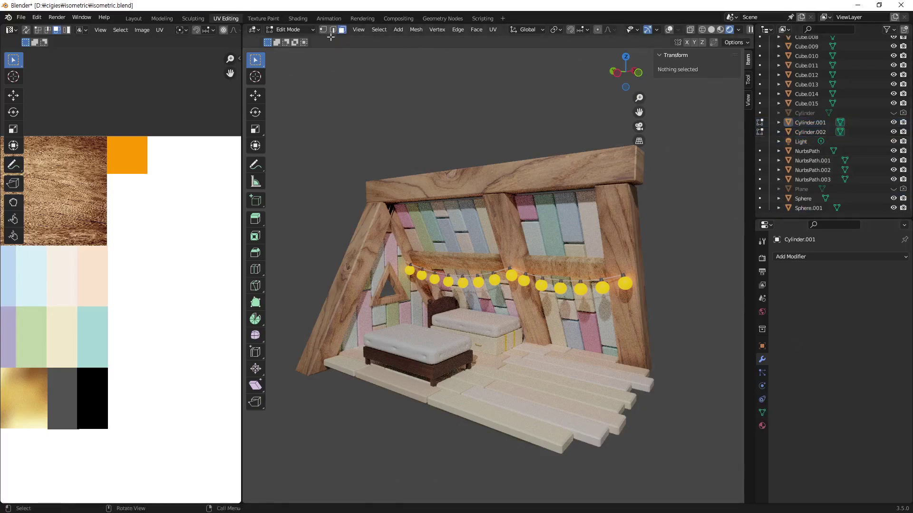
{"action": "left_click", "coordinate": [290, 30]}
{"action": "left_click", "coordinate": [290, 41]}
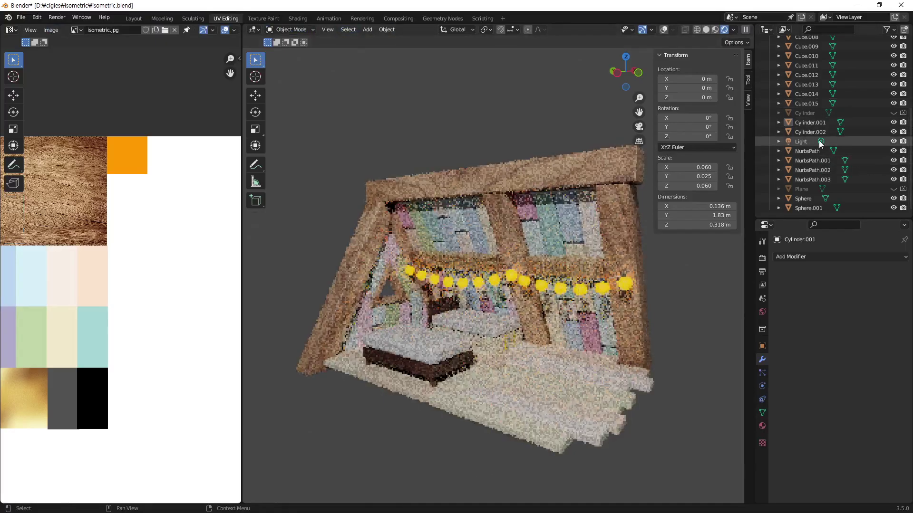
{"action": "left_click", "coordinate": [821, 142]}
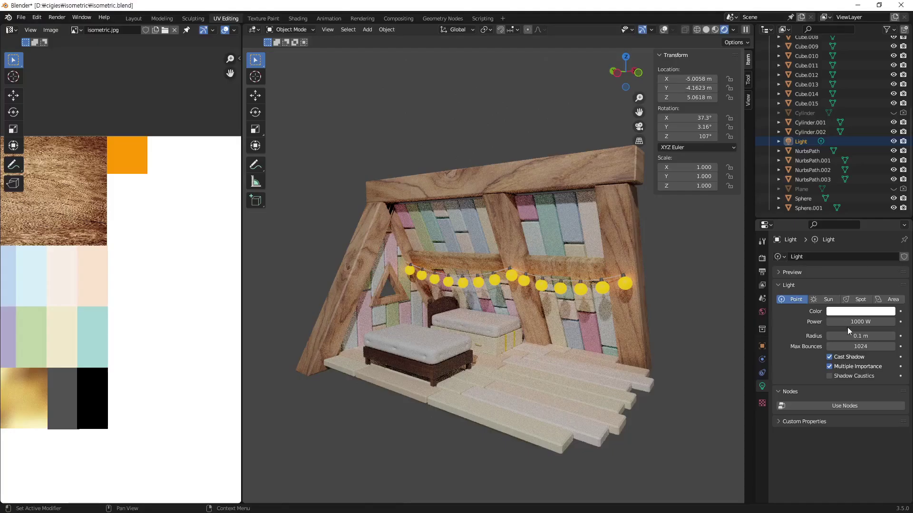
Step: Lower the point light's Power to 500 W, then to 100 W
{"action": "left_click", "coordinate": [859, 323]}
{"action": "type", "text": "500"}
{"action": "key", "text": "Return"}
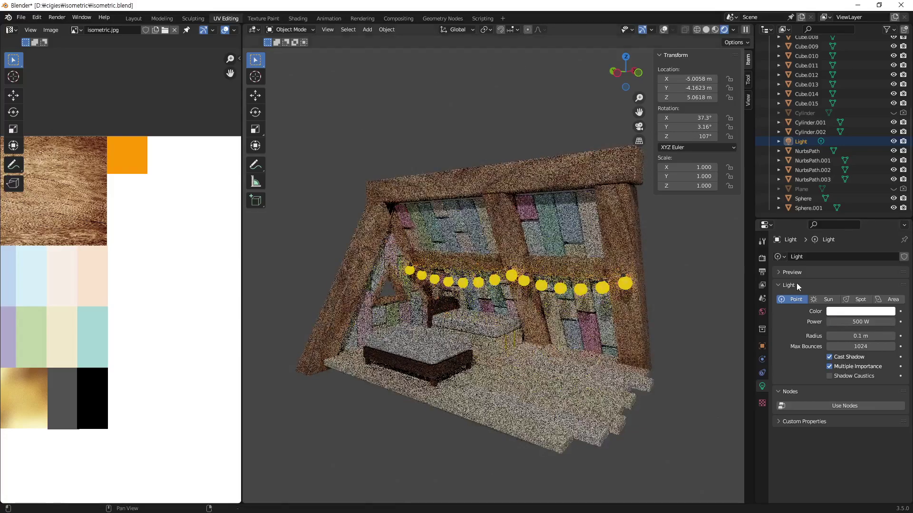
{"action": "left_click", "coordinate": [857, 322]}
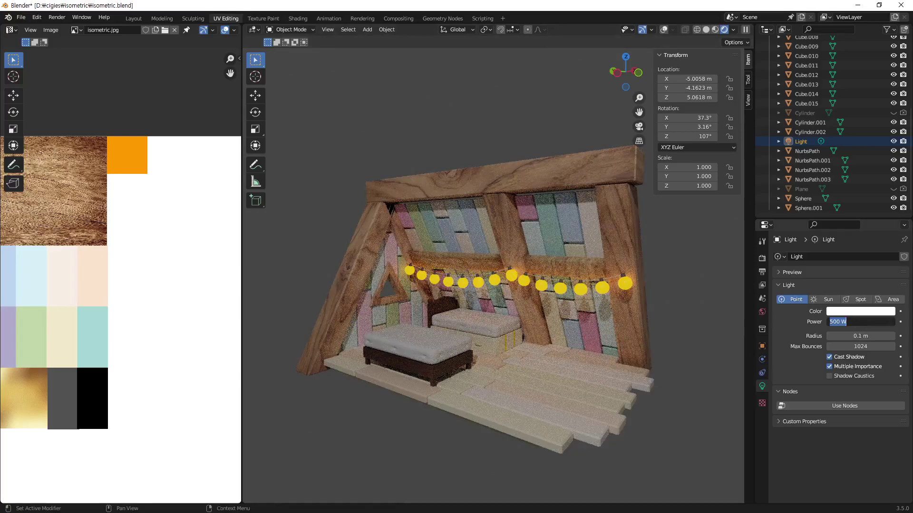
{"action": "type", "text": "100"}
{"action": "key", "text": "Return"}
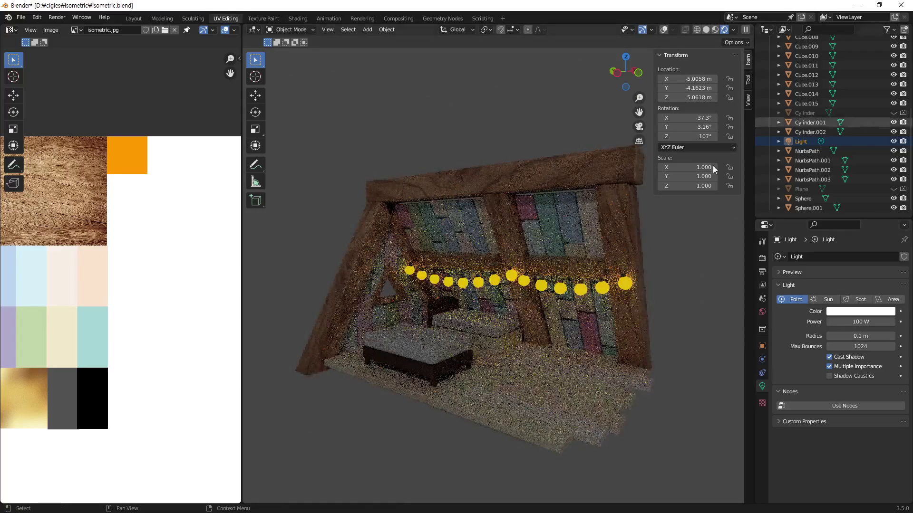
{"action": "middle_click_drag", "start_coordinate": [476, 318], "coordinate": [475, 327]}
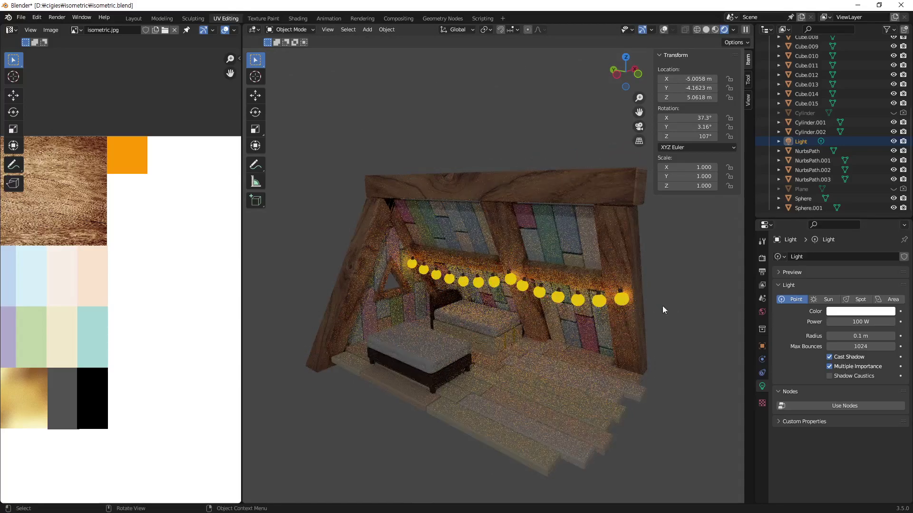
Step: Set Cylinder.002's isometric material Emission Strength to 1 and bring up the reference attic image
{"action": "left_click", "coordinate": [623, 301]}
{"action": "left_click", "coordinate": [761, 427]}
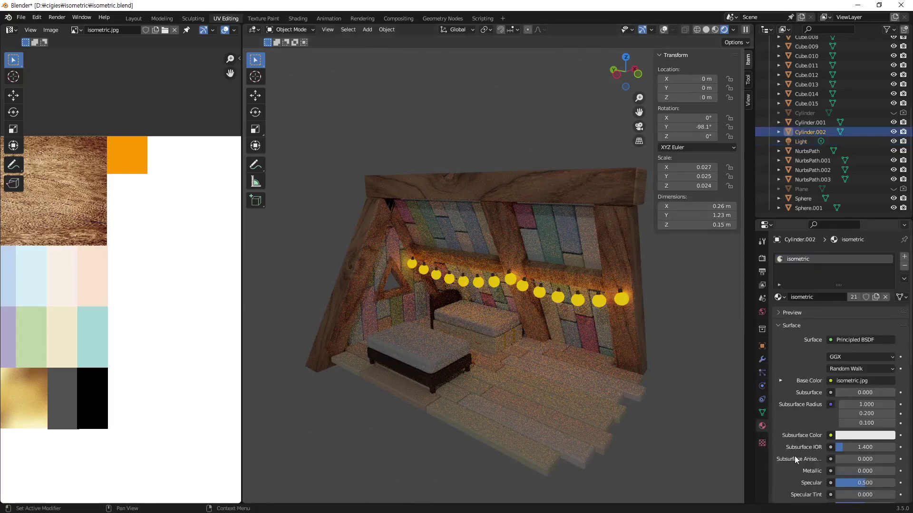
{"action": "scroll", "coordinate": [795, 456], "scroll_direction": "down", "scroll_amount": 8}
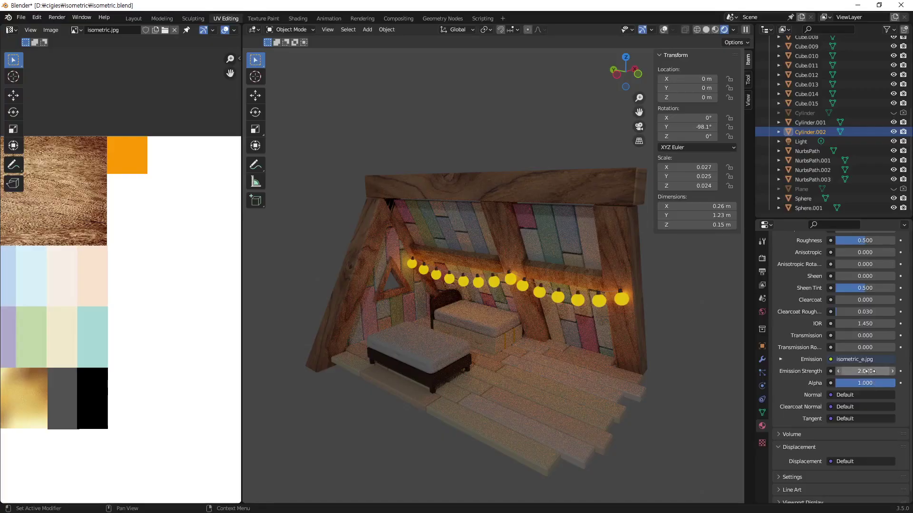
{"action": "left_click", "coordinate": [864, 371]}
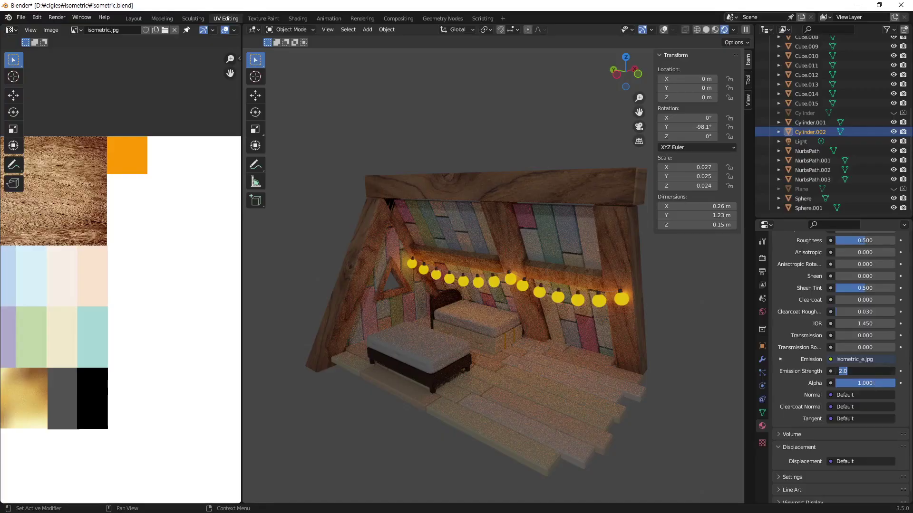
{"action": "type", "text": "1"}
{"action": "key", "text": "Return"}
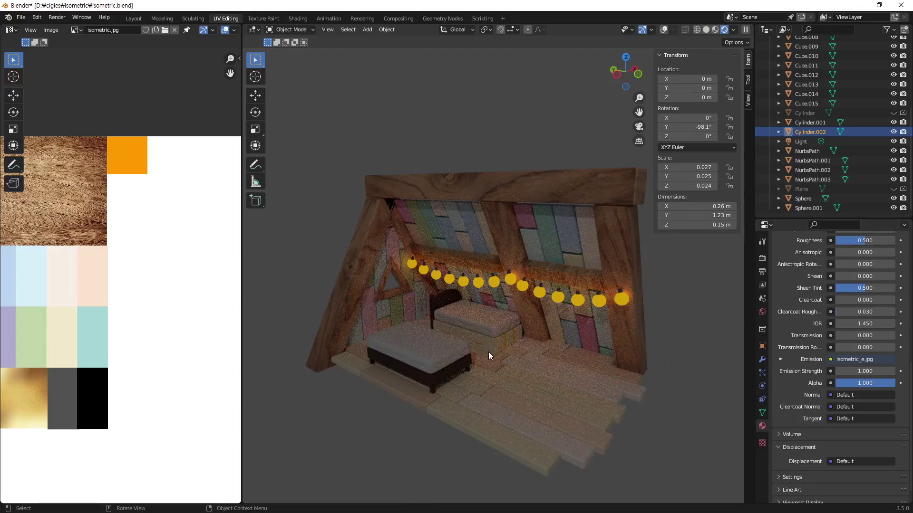
{"action": "middle_click_drag", "start_coordinate": [489, 352], "coordinate": [498, 355]}
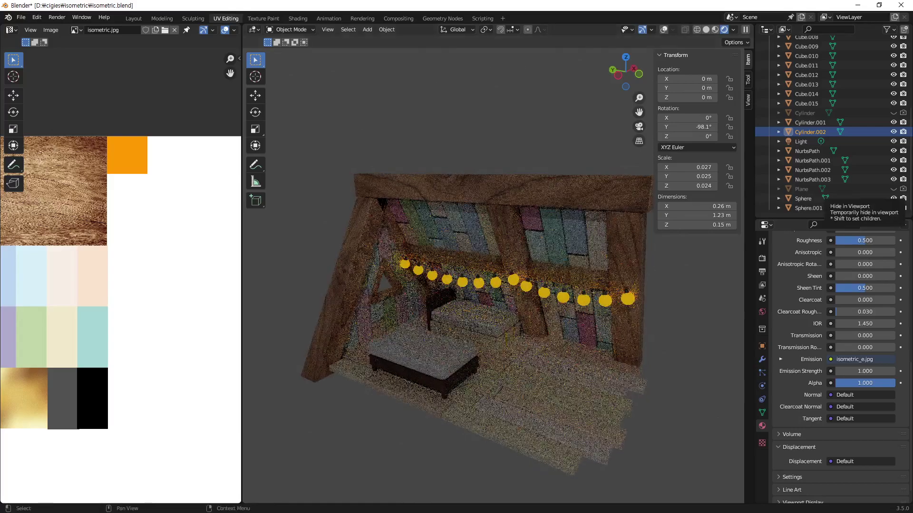
{"action": "key", "text": "alt+Tab"}
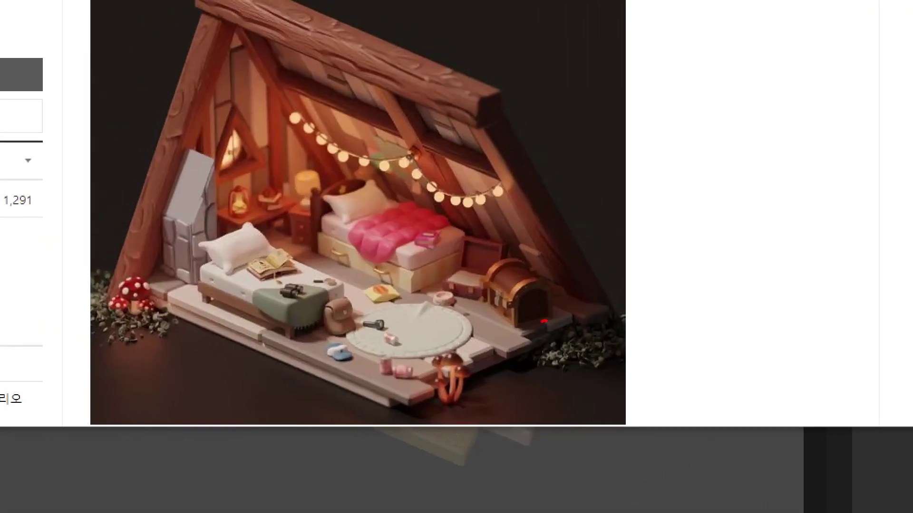
Step: Circle in red the chest, binoculars, flashlight, pink items, chip bag and pink book
{"action": "mouse_move", "coordinate": [544, 322]}
{"action": "left_mouse_down"}
{"action": "mouse_move", "coordinate": [514, 233]}
{"action": "mouse_move", "coordinate": [565, 310]}
{"action": "left_mouse_up"}
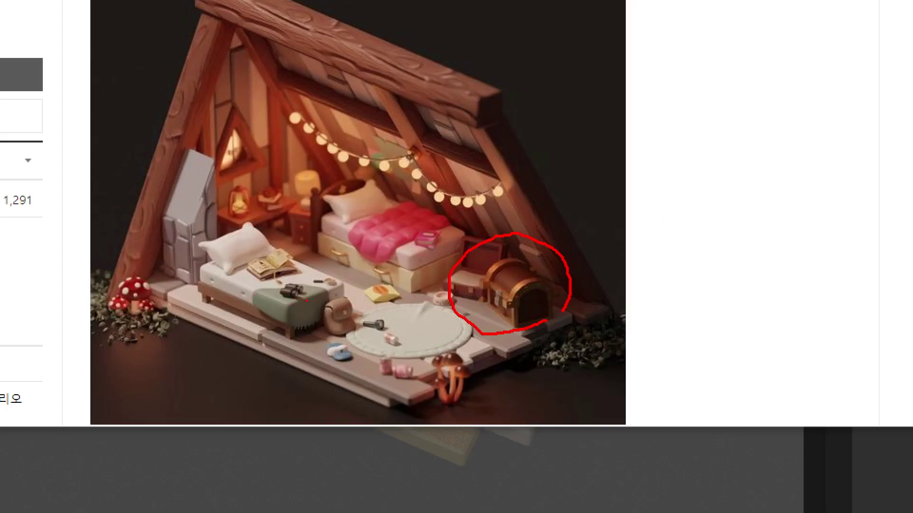
{"action": "mouse_move", "coordinate": [307, 301]}
{"action": "left_mouse_down"}
{"action": "mouse_move", "coordinate": [304, 285]}
{"action": "mouse_move", "coordinate": [340, 289]}
{"action": "left_mouse_up"}
{"action": "mouse_move", "coordinate": [381, 340]}
{"action": "left_mouse_down"}
{"action": "mouse_move", "coordinate": [357, 319]}
{"action": "mouse_move", "coordinate": [384, 314]}
{"action": "mouse_move", "coordinate": [376, 351]}
{"action": "left_mouse_up"}
{"action": "mouse_move", "coordinate": [417, 374]}
{"action": "left_mouse_down"}
{"action": "mouse_move", "coordinate": [377, 359]}
{"action": "mouse_move", "coordinate": [415, 378]}
{"action": "left_mouse_up"}
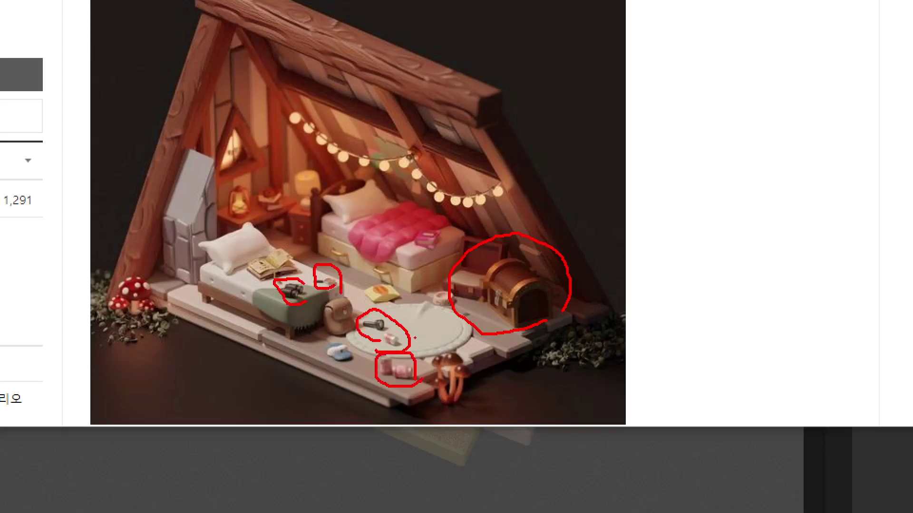
{"action": "mouse_move", "coordinate": [392, 309]}
{"action": "left_mouse_down"}
{"action": "mouse_move", "coordinate": [380, 282]}
{"action": "mouse_move", "coordinate": [401, 303]}
{"action": "left_mouse_up"}
{"action": "left_click_drag", "start_coordinate": [435, 252], "coordinate": [442, 227]}
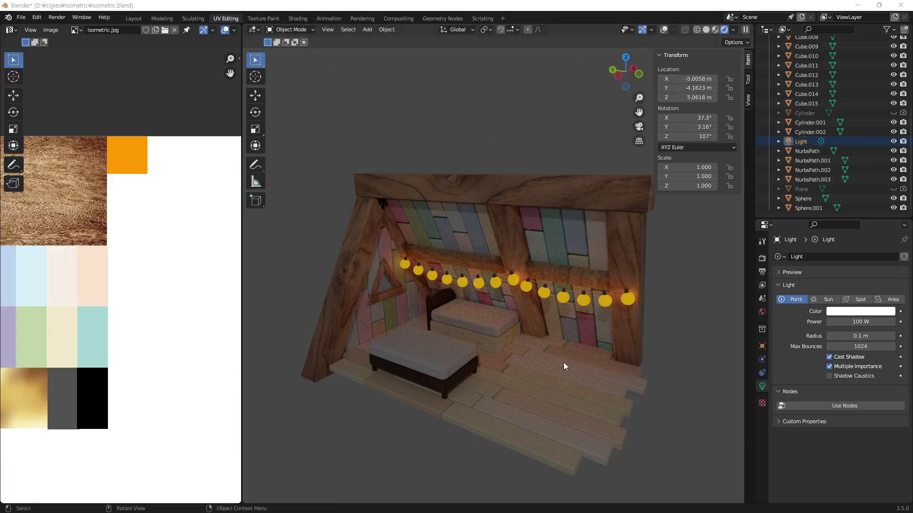
Step: Switch to Solid shading and frame the back wall in Left Orthographic view
{"action": "left_click", "coordinate": [705, 30]}
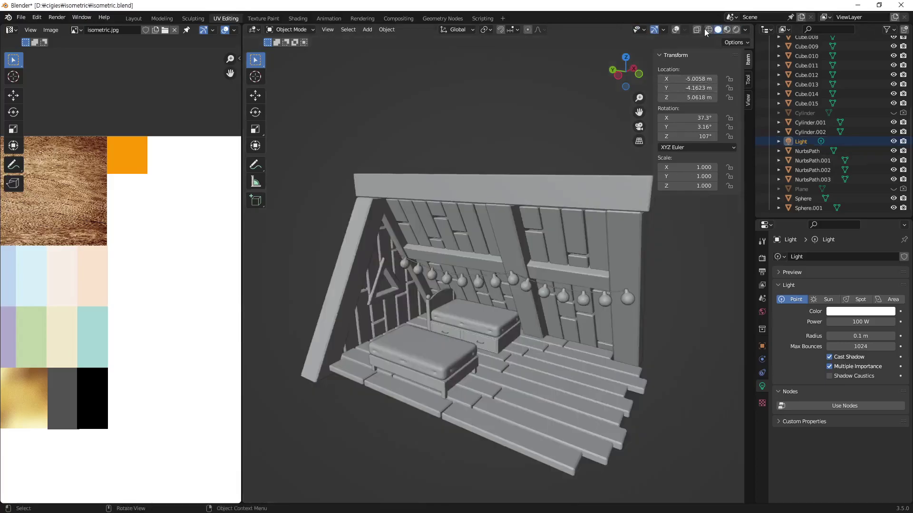
{"action": "mouse_move", "coordinate": [572, 357]}
{"action": "middle_mouse_down"}
{"action": "mouse_move", "coordinate": [560, 372]}
{"action": "mouse_move", "coordinate": [561, 326]}
{"action": "mouse_move", "coordinate": [555, 360]}
{"action": "middle_mouse_up"}
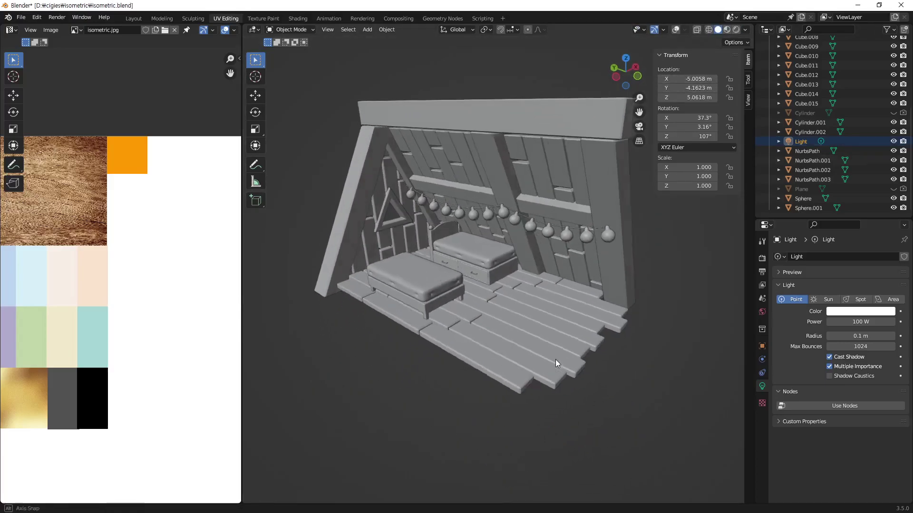
{"action": "scroll", "coordinate": [595, 369], "scroll_direction": "up", "scroll_amount": 3}
{"action": "scroll", "coordinate": [594, 369], "scroll_direction": "up", "scroll_amount": 2}
{"action": "scroll", "coordinate": [594, 366], "scroll_direction": "up", "scroll_amount": 2}
{"action": "scroll", "coordinate": [593, 347], "scroll_direction": "up", "scroll_amount": 1}
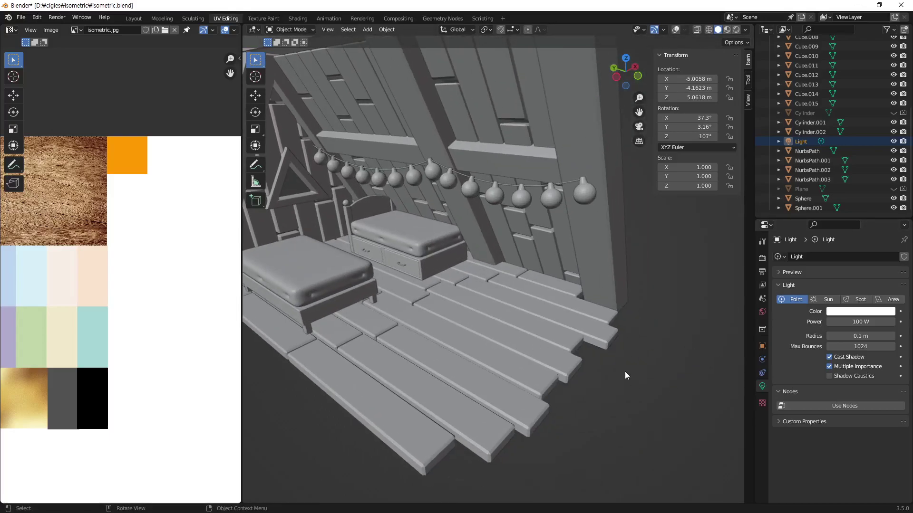
{"action": "mouse_move", "coordinate": [474, 371]}
{"action": "middle_mouse_down"}
{"action": "mouse_move", "coordinate": [490, 344]}
{"action": "mouse_move", "coordinate": [479, 335]}
{"action": "middle_mouse_up"}
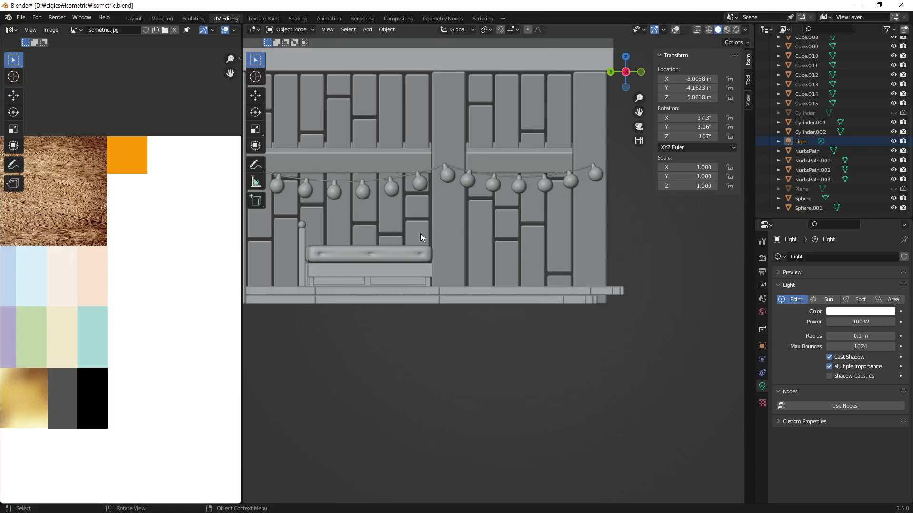
{"action": "mouse_move", "coordinate": [420, 233]}
{"action": "middle_mouse_down", "text": "shift"}
{"action": "mouse_move", "coordinate": [421, 275]}
{"action": "mouse_move", "coordinate": [512, 293]}
{"action": "middle_mouse_up", "text": "shift"}
Step: Add a cube in front of the back wall, show overlays, and shrink it
{"action": "key", "text": "shift+a"}
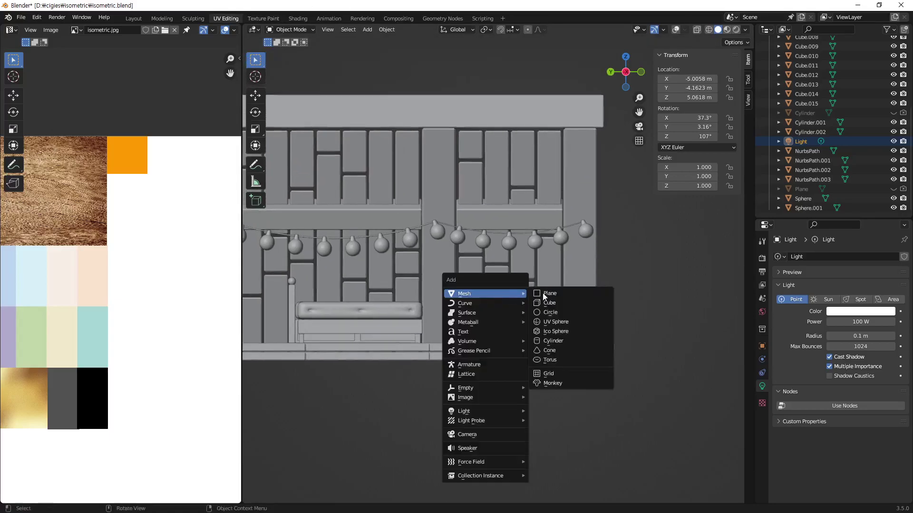
{"action": "left_click", "coordinate": [566, 302]}
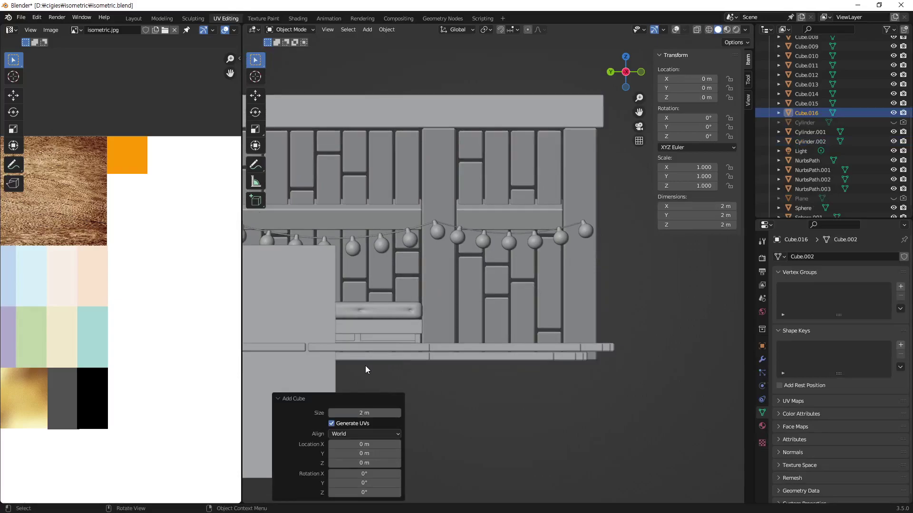
{"action": "key", "text": "g"}
{"action": "left_click", "coordinate": [699, 310]}
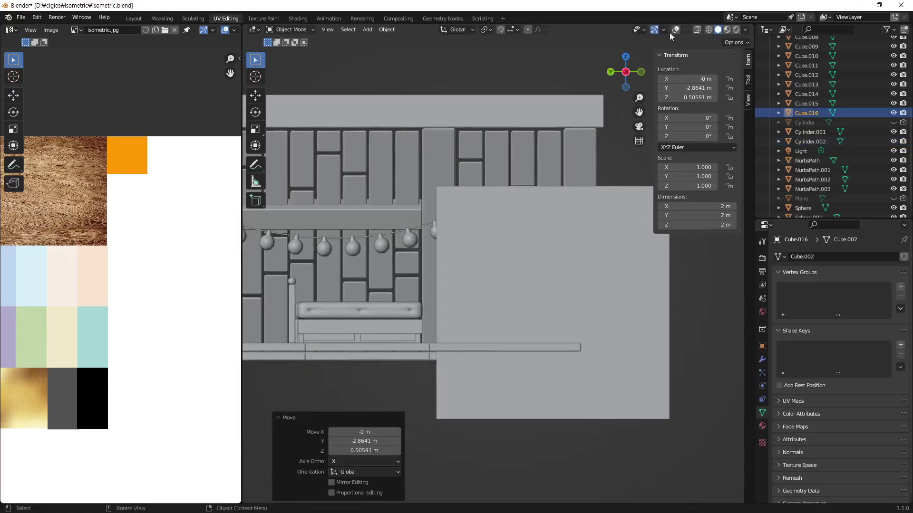
{"action": "left_click", "coordinate": [676, 31]}
{"action": "key", "text": "s"}
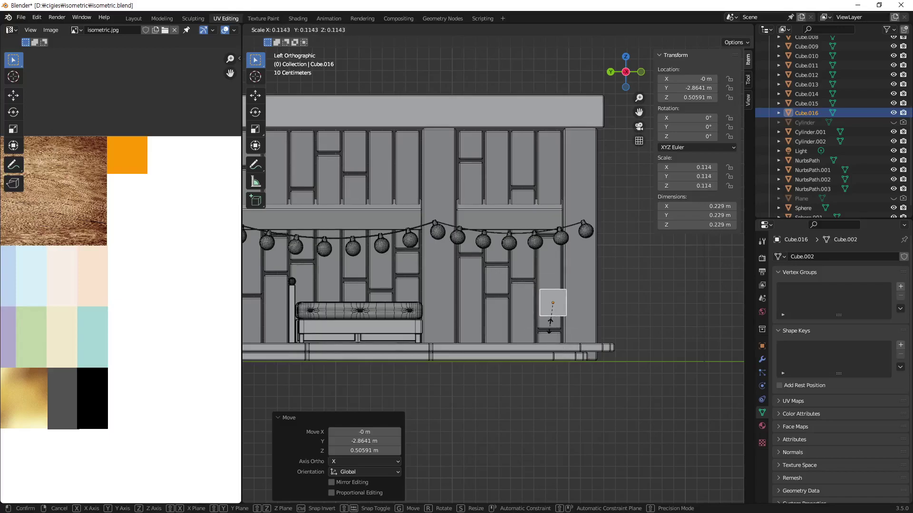
{"action": "left_click", "coordinate": [549, 326]}
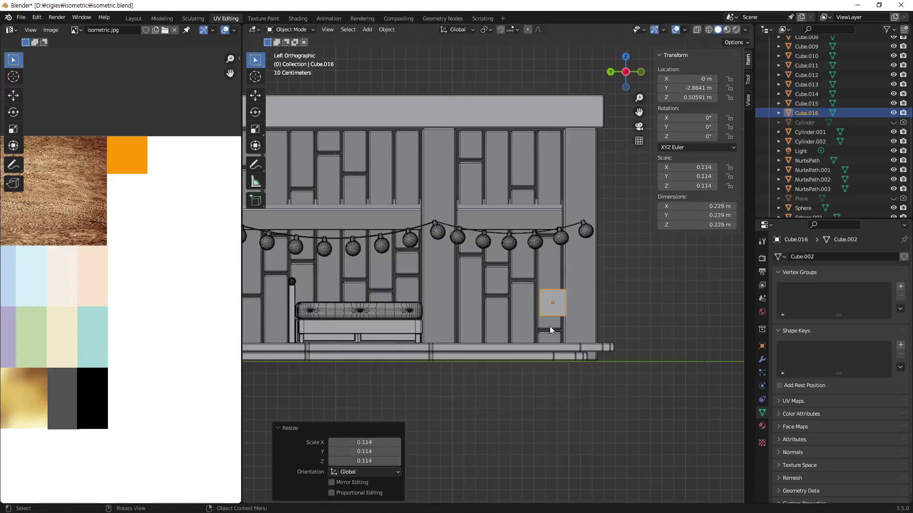
Step: Set the smaller cube on the floor by the wall at 0.171 m
{"action": "key", "text": "g"}
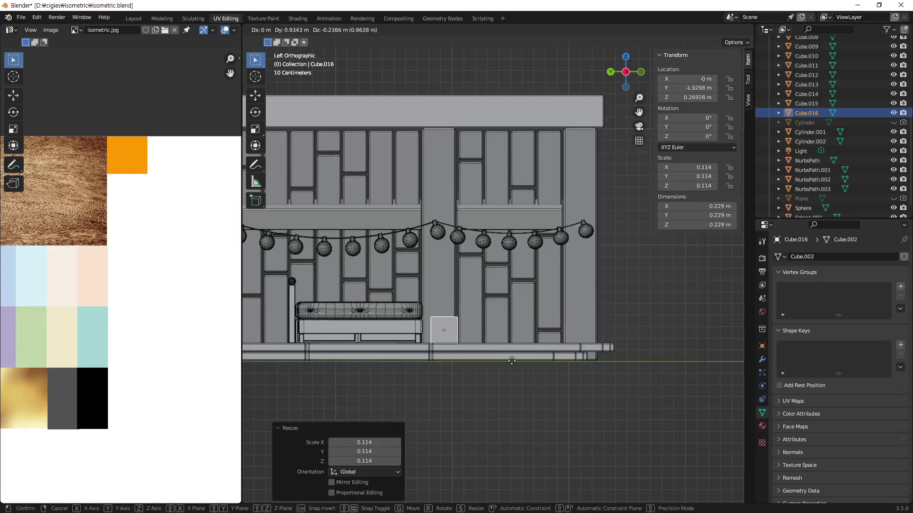
{"action": "right_click", "coordinate": [514, 359]}
{"action": "key", "text": "s"}
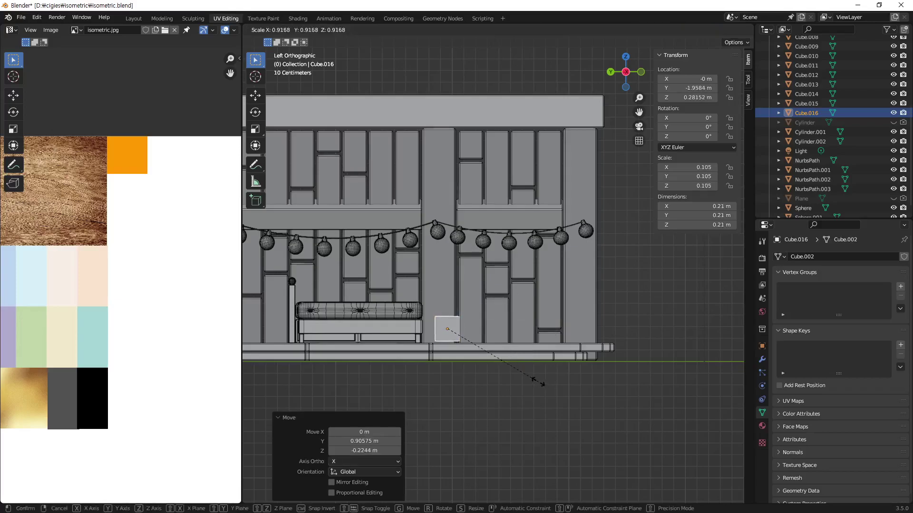
{"action": "left_click", "coordinate": [536, 386]}
{"action": "key", "text": "g"}
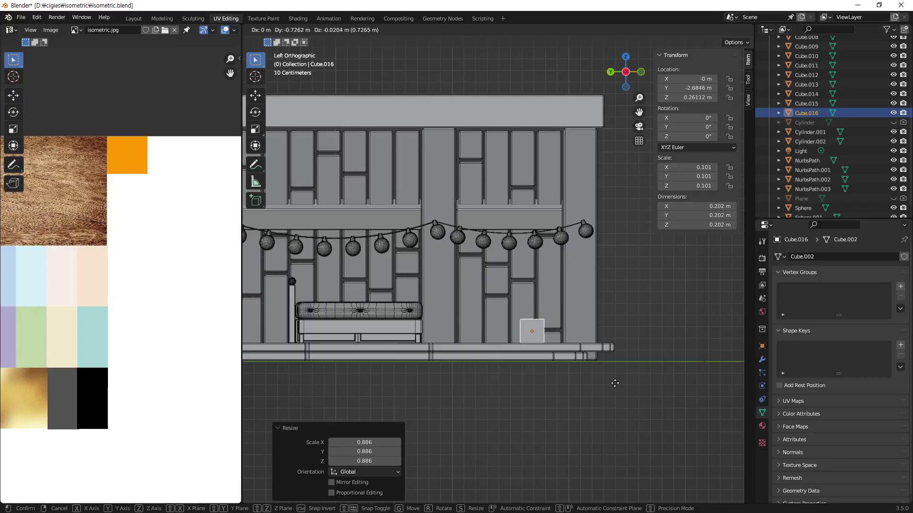
{"action": "left_click", "coordinate": [615, 383]}
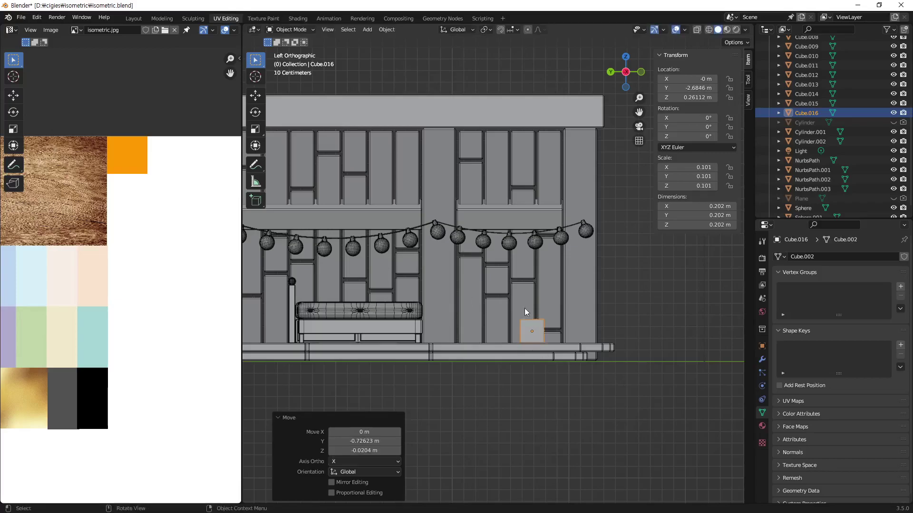
{"action": "key", "text": "s"}
{"action": "left_click", "coordinate": [576, 387]}
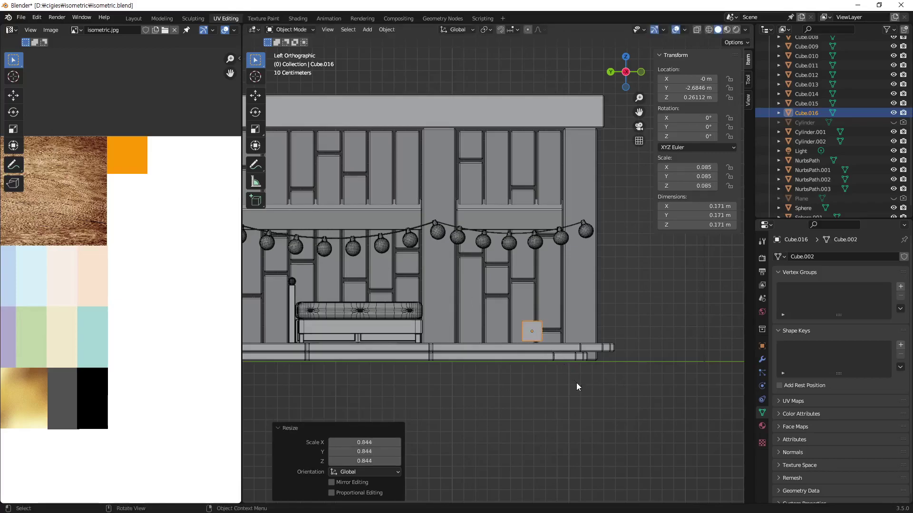
Step: Raise the cube slightly, enlarge it to 0.224 m, and begin stretching it along Y
{"action": "key", "text": "g"}
{"action": "left_click", "coordinate": [574, 386]}
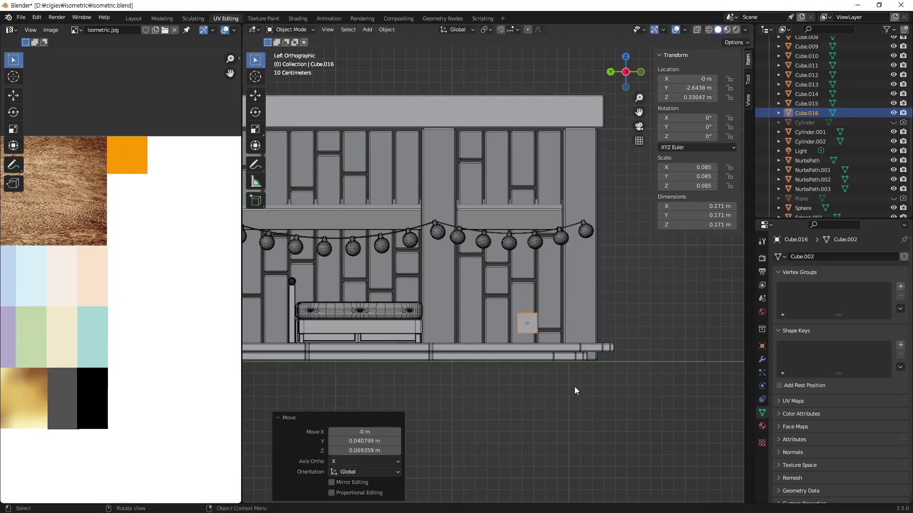
{"action": "key", "text": "s"}
{"action": "left_click", "coordinate": [589, 404]}
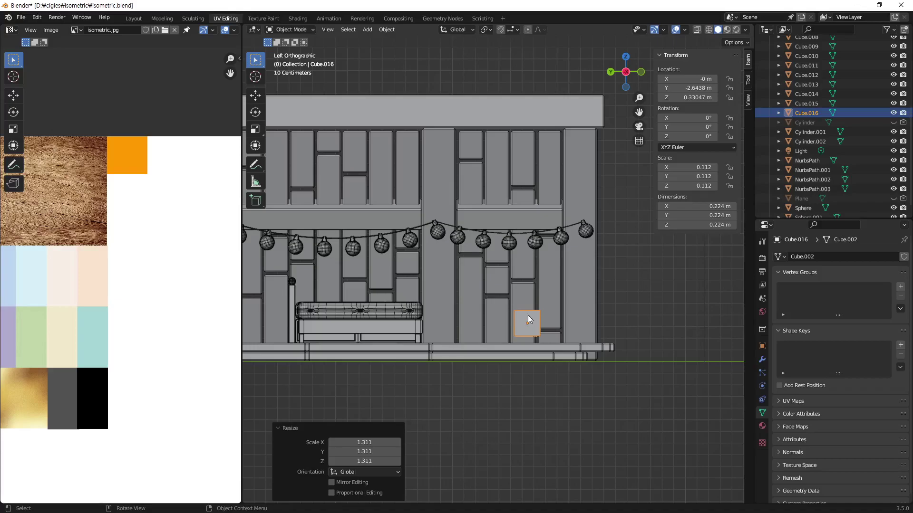
{"action": "key", "text": "s"}
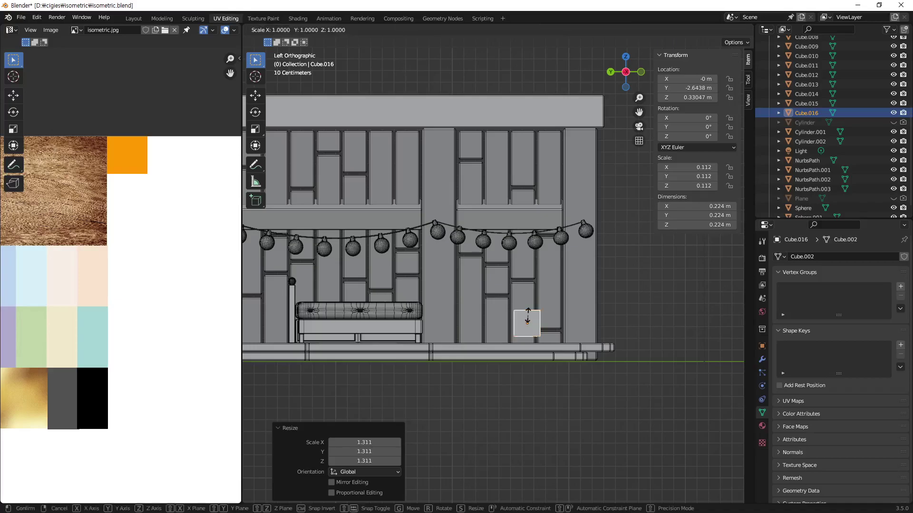
{"action": "key", "text": "y"}
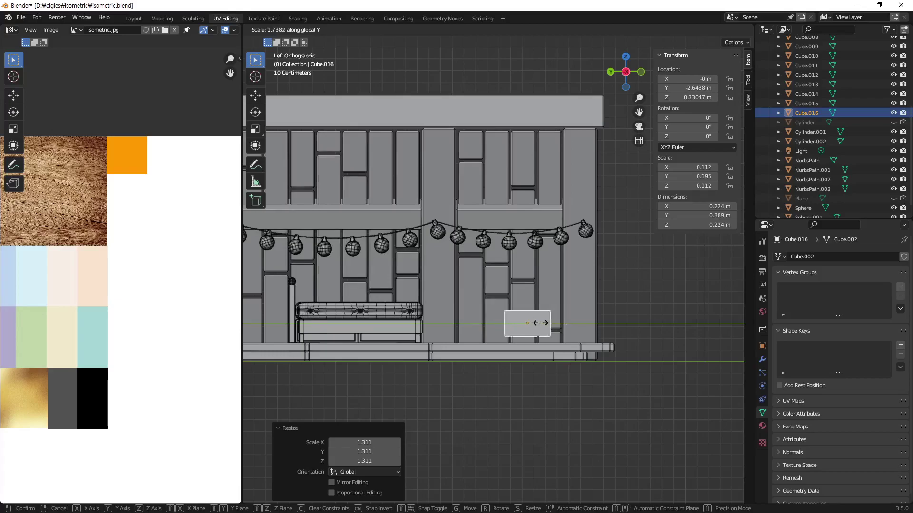
Step: Confirm the Y stretch and widen the box along X
{"action": "left_click", "coordinate": [537, 322]}
{"action": "middle_click_drag", "start_coordinate": [537, 323], "coordinate": [457, 350]}
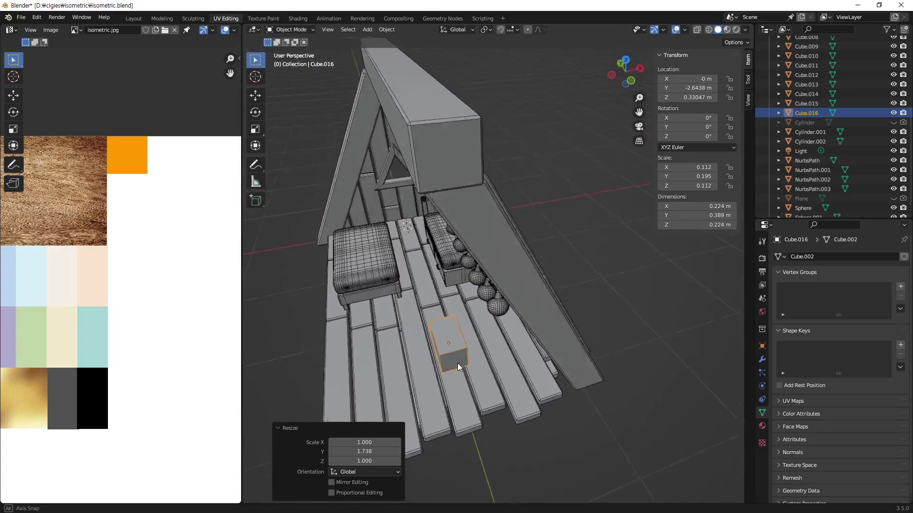
{"action": "scroll", "coordinate": [526, 310], "scroll_direction": "up", "scroll_amount": 2}
{"action": "scroll", "coordinate": [527, 307], "scroll_direction": "up", "scroll_amount": 3}
{"action": "scroll", "coordinate": [527, 307], "scroll_direction": "up", "scroll_amount": 2}
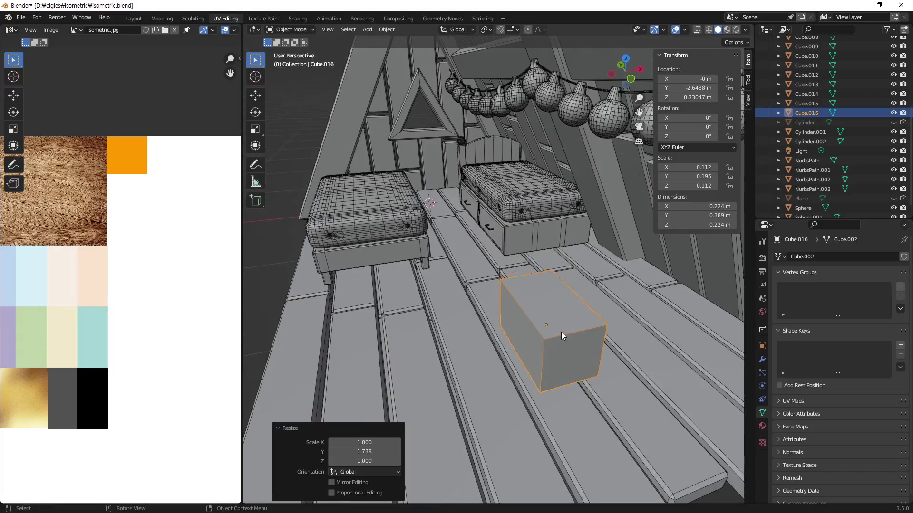
{"action": "scroll", "coordinate": [556, 334], "scroll_direction": "up", "scroll_amount": 2}
{"action": "key", "text": "s"}
{"action": "key", "text": "x"}
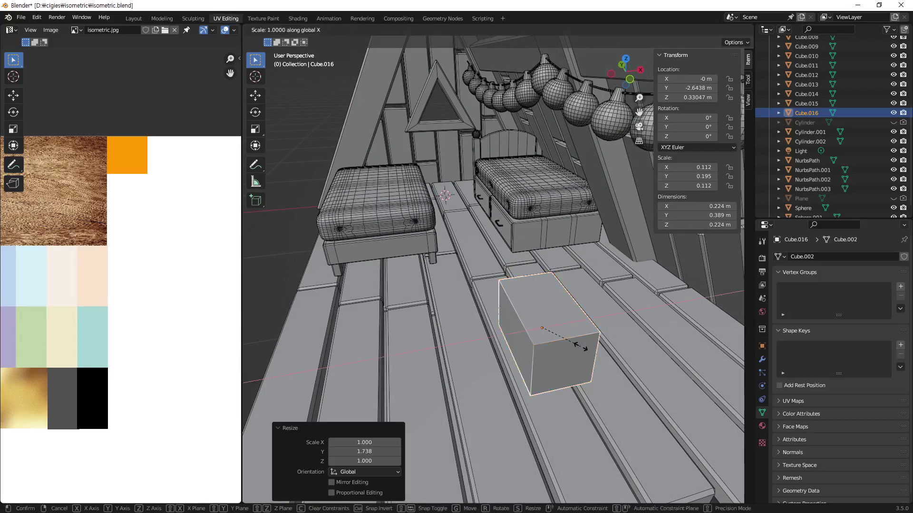
{"action": "left_click", "coordinate": [596, 351]}
Step: Lengthen the box slightly along Y to 0.31 × 0.436 × 0.224 m
{"action": "mouse_move", "coordinate": [596, 352]}
{"action": "middle_mouse_down"}
{"action": "mouse_move", "coordinate": [603, 374]}
{"action": "mouse_move", "coordinate": [623, 345]}
{"action": "mouse_move", "coordinate": [648, 352]}
{"action": "mouse_move", "coordinate": [641, 342]}
{"action": "middle_mouse_up"}
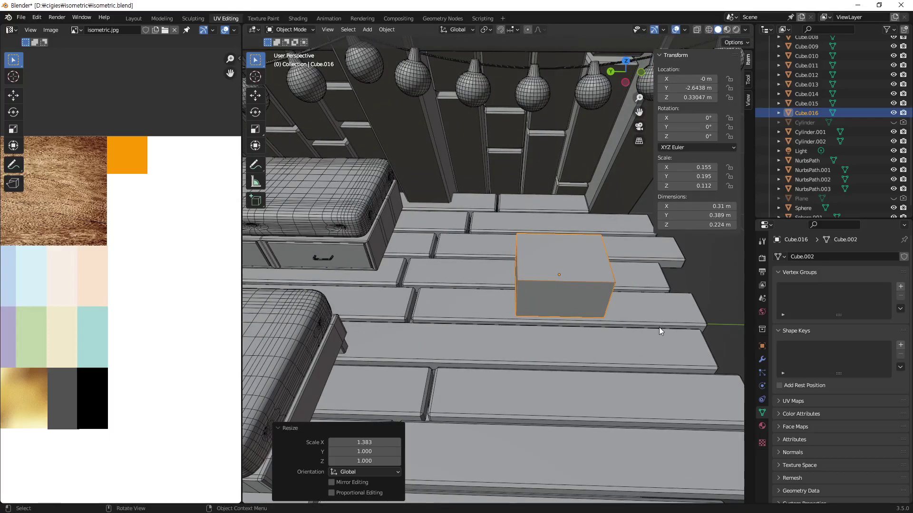
{"action": "key", "text": "s"}
{"action": "key", "text": "y"}
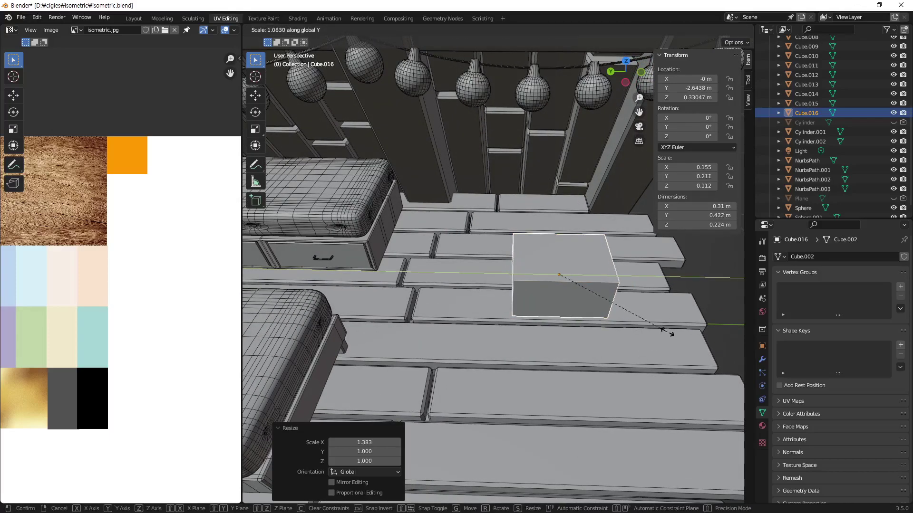
{"action": "left_click", "coordinate": [670, 337]}
{"action": "left_click", "coordinate": [713, 267]}
{"action": "mouse_move", "coordinate": [713, 267]}
{"action": "middle_mouse_down"}
{"action": "mouse_move", "coordinate": [515, 269]}
{"action": "mouse_move", "coordinate": [558, 273]}
{"action": "middle_mouse_up"}
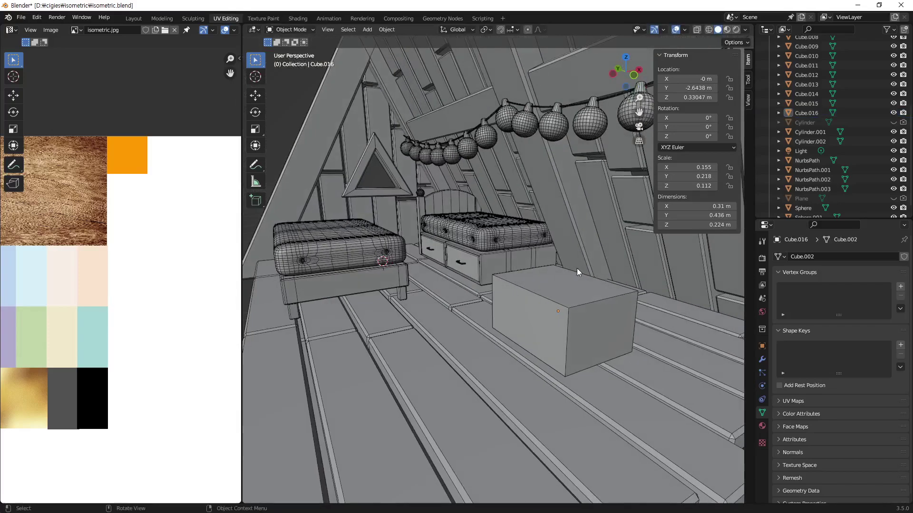
{"action": "mouse_move", "coordinate": [629, 320]}
{"action": "middle_mouse_down"}
{"action": "mouse_move", "coordinate": [613, 332]}
{"action": "mouse_move", "coordinate": [615, 352]}
{"action": "mouse_move", "coordinate": [462, 308]}
{"action": "middle_mouse_up"}
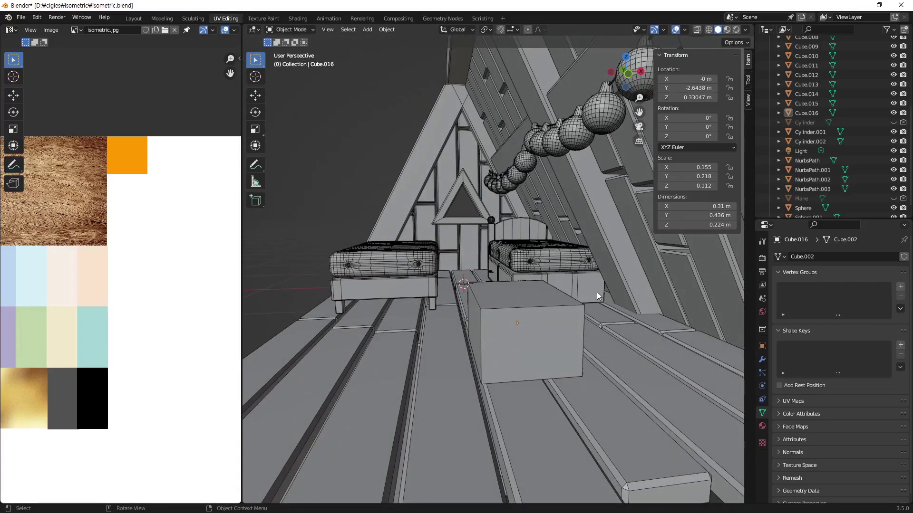
{"action": "mouse_move", "coordinate": [514, 320]}
{"action": "middle_mouse_down"}
{"action": "mouse_move", "coordinate": [620, 349]}
{"action": "mouse_move", "coordinate": [615, 334]}
{"action": "mouse_move", "coordinate": [478, 310]}
{"action": "mouse_move", "coordinate": [586, 318]}
{"action": "mouse_move", "coordinate": [534, 319]}
{"action": "mouse_move", "coordinate": [540, 336]}
{"action": "mouse_move", "coordinate": [573, 323]}
{"action": "mouse_move", "coordinate": [574, 301]}
{"action": "middle_mouse_up"}
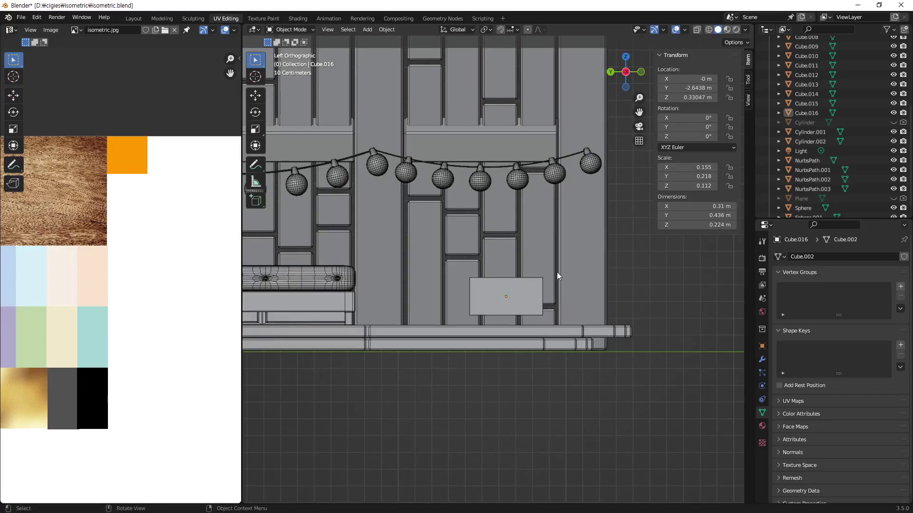
Step: Add a cylinder by the wall and rotate it 90° about X
{"action": "scroll", "coordinate": [557, 270], "scroll_direction": "down", "scroll_amount": 4}
{"action": "key", "text": "shift+a"}
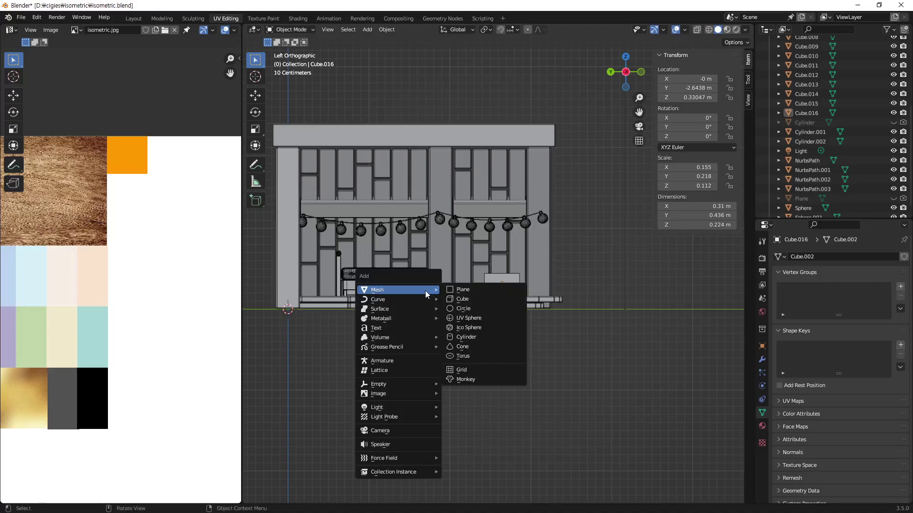
{"action": "left_click", "coordinate": [468, 337]}
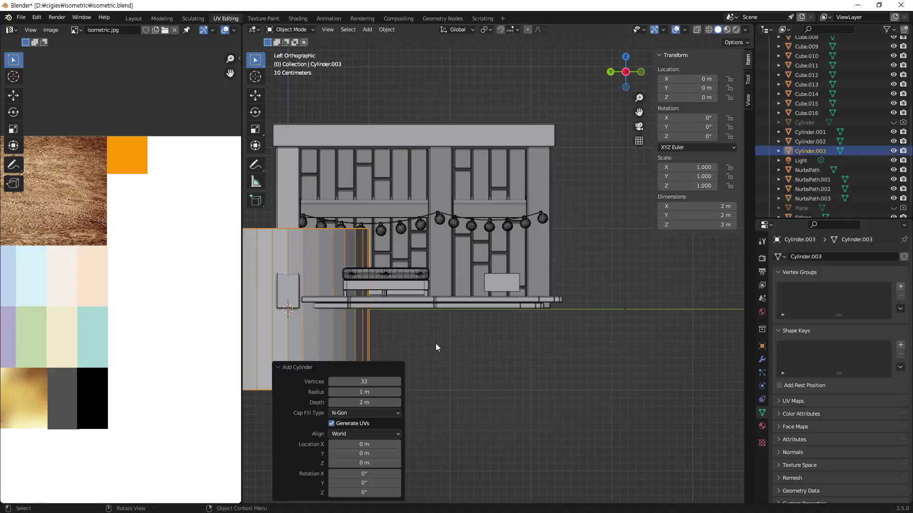
{"action": "key", "text": "g"}
{"action": "left_click", "coordinate": [597, 260]}
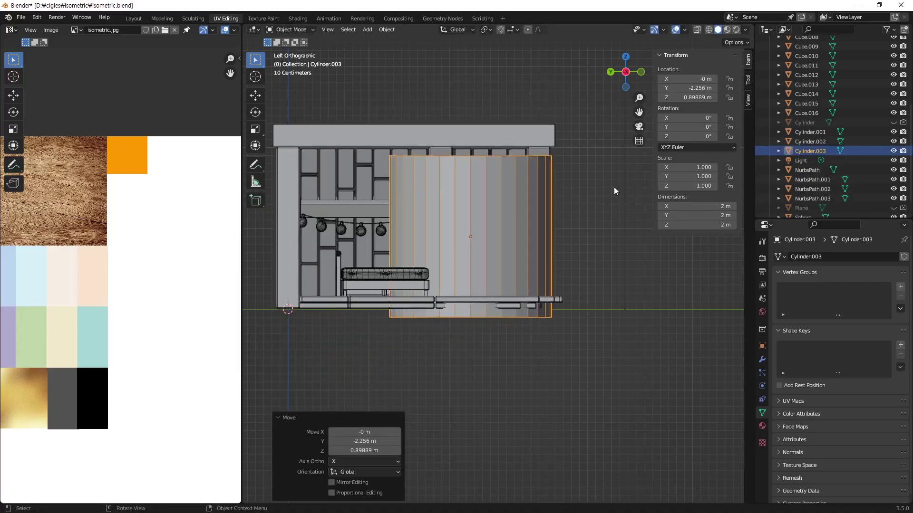
{"action": "key", "text": "r"}
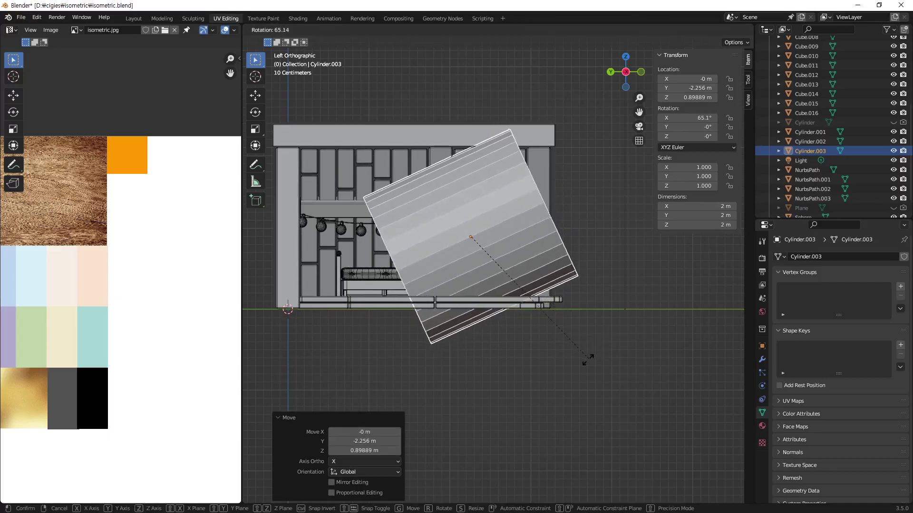
{"action": "type", "text": "90"}
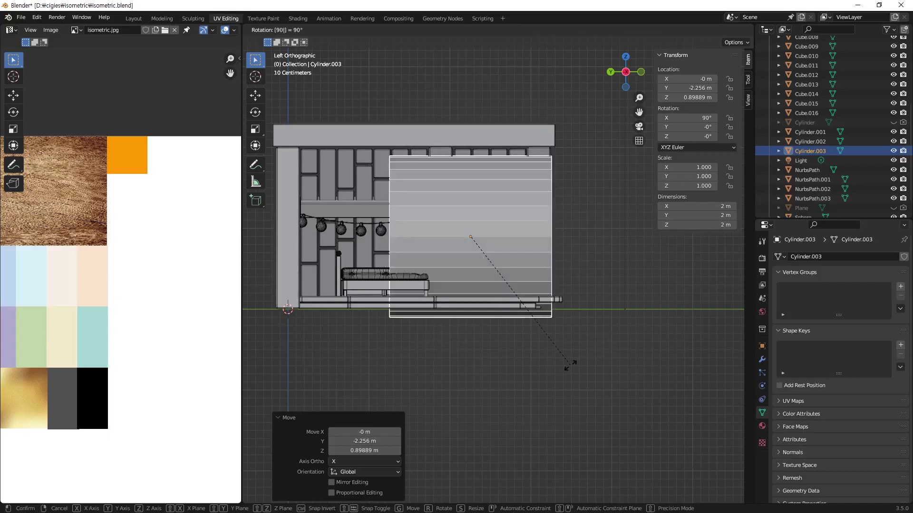
{"action": "key", "text": "Return"}
Step: Shrink the cylinder to 0.164 scale and seat it on the chest box, viewed from the front
{"action": "key", "text": "s"}
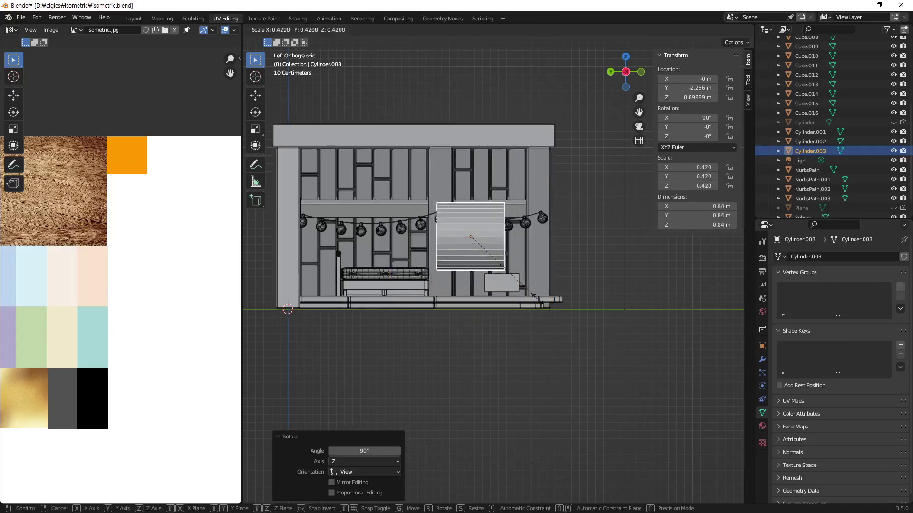
{"action": "left_click", "coordinate": [495, 269]}
{"action": "key", "text": "g"}
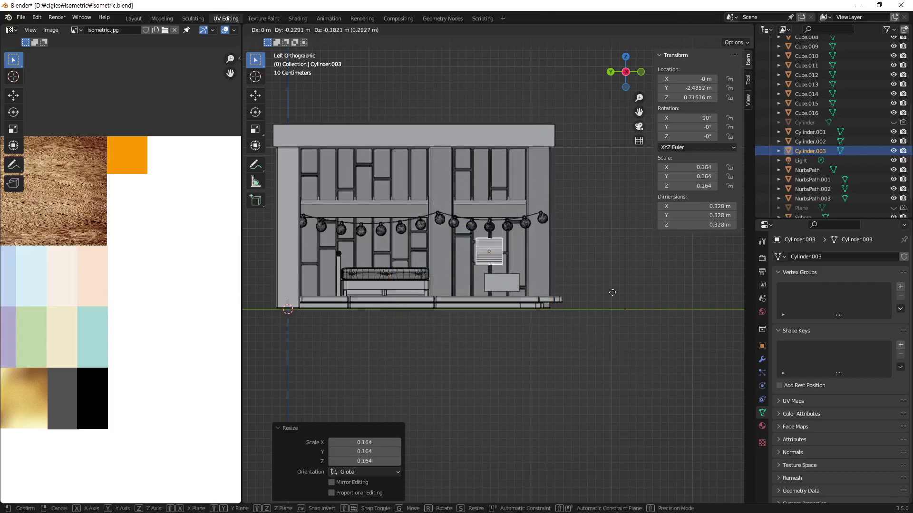
{"action": "left_click", "coordinate": [614, 308]}
{"action": "mouse_move", "coordinate": [615, 306]}
{"action": "middle_mouse_down"}
{"action": "mouse_move", "coordinate": [515, 281]}
{"action": "mouse_move", "coordinate": [443, 291]}
{"action": "mouse_move", "coordinate": [519, 293]}
{"action": "mouse_move", "coordinate": [518, 331]}
{"action": "mouse_move", "coordinate": [495, 326]}
{"action": "mouse_move", "coordinate": [549, 314]}
{"action": "middle_mouse_up"}
{"action": "key", "text": "KP_1"}
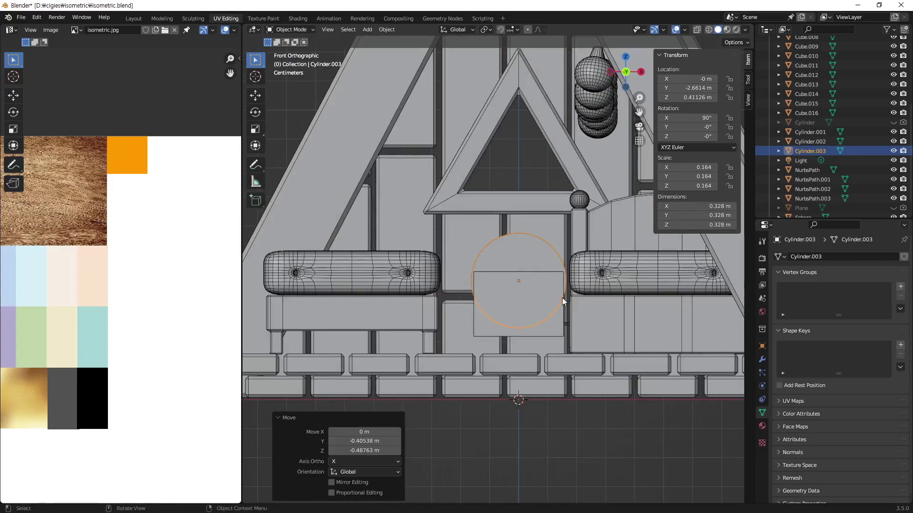
Step: Narrow the lid cylinder to scale 0.158, 0.316 m across, to match the box width
{"action": "scroll", "coordinate": [562, 297], "scroll_direction": "up", "scroll_amount": 5}
{"action": "key", "text": "s"}
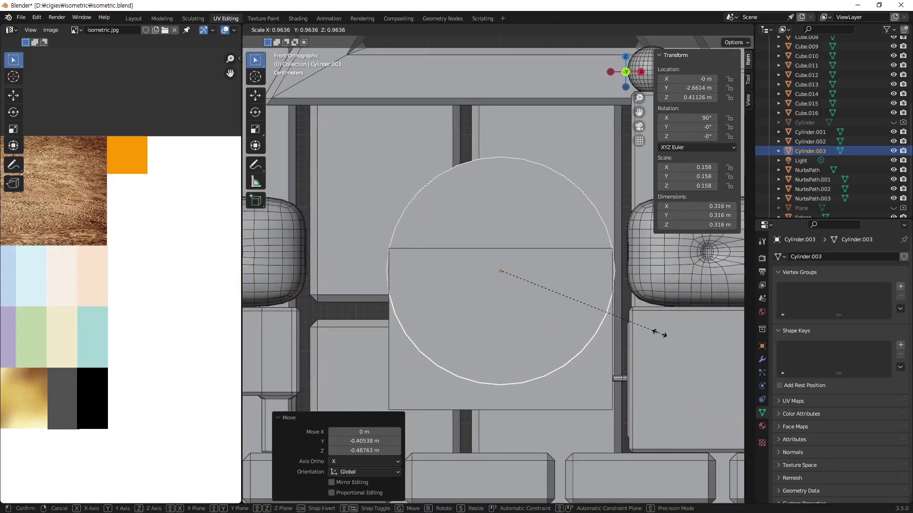
{"action": "left_click", "coordinate": [660, 334]}
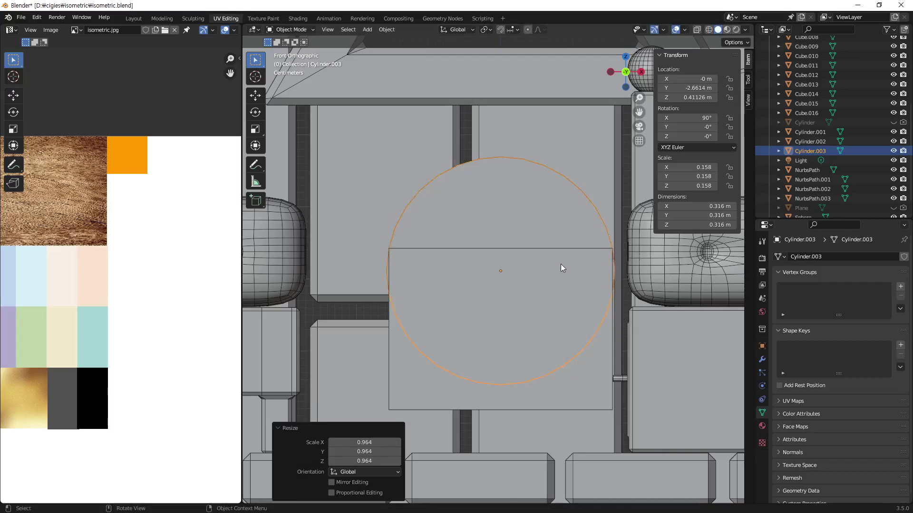
{"action": "mouse_move", "coordinate": [384, 256]}
{"action": "middle_mouse_down"}
{"action": "mouse_move", "coordinate": [585, 312]}
{"action": "mouse_move", "coordinate": [543, 306]}
{"action": "mouse_move", "coordinate": [584, 296]}
{"action": "mouse_move", "coordinate": [497, 281]}
{"action": "mouse_move", "coordinate": [538, 275]}
{"action": "middle_mouse_up"}
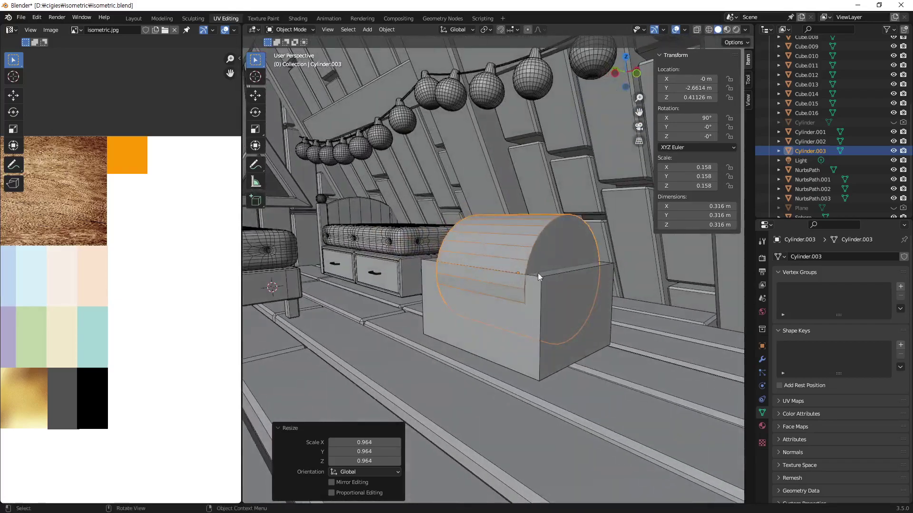
{"action": "mouse_move", "coordinate": [594, 281]}
{"action": "middle_mouse_down"}
{"action": "mouse_move", "coordinate": [540, 303]}
{"action": "mouse_move", "coordinate": [615, 295]}
{"action": "mouse_move", "coordinate": [533, 316]}
{"action": "mouse_move", "coordinate": [541, 324]}
{"action": "mouse_move", "coordinate": [534, 328]}
{"action": "mouse_move", "coordinate": [570, 292]}
{"action": "middle_mouse_up"}
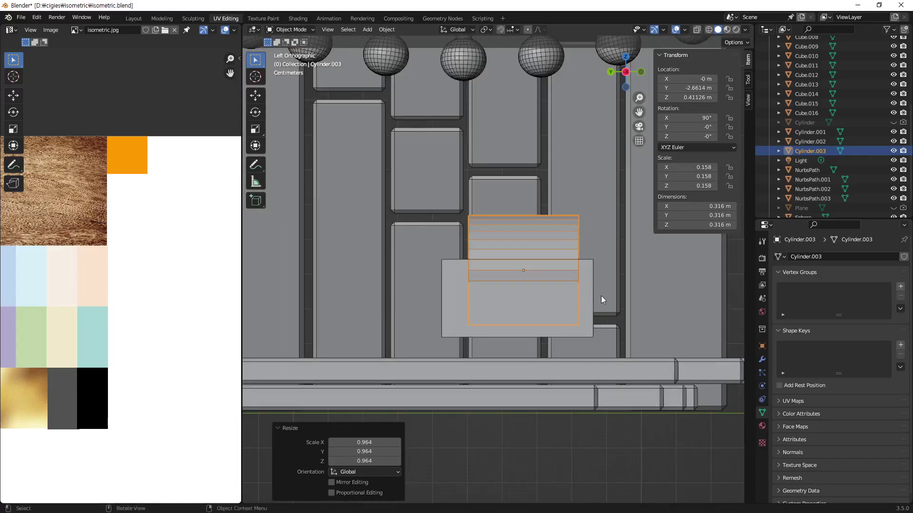
Step: Stretch the lid cylinder along Y by 1.381 to 0.436 m so it spans the chest box
{"action": "key", "text": "g"}
{"action": "key", "text": "y"}
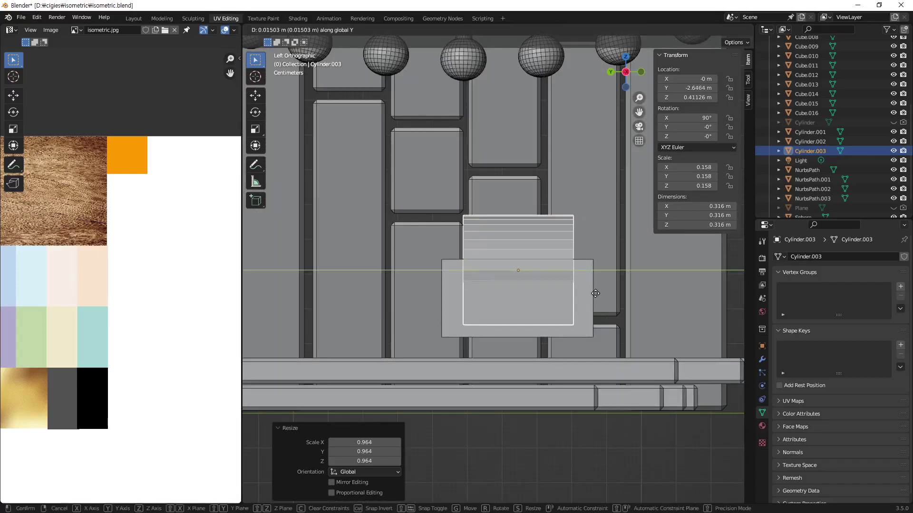
{"action": "left_click", "coordinate": [594, 294]}
{"action": "key", "text": "s"}
{"action": "key", "text": "y"}
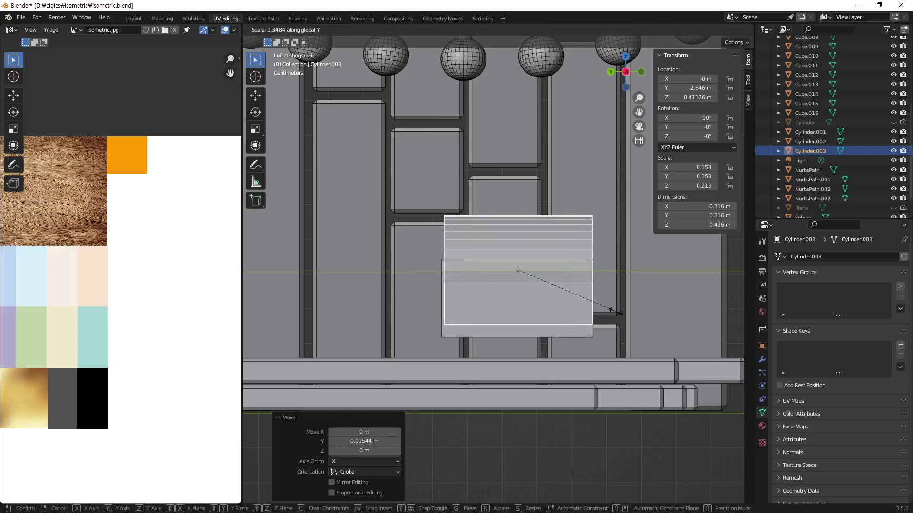
{"action": "left_click", "coordinate": [618, 313]}
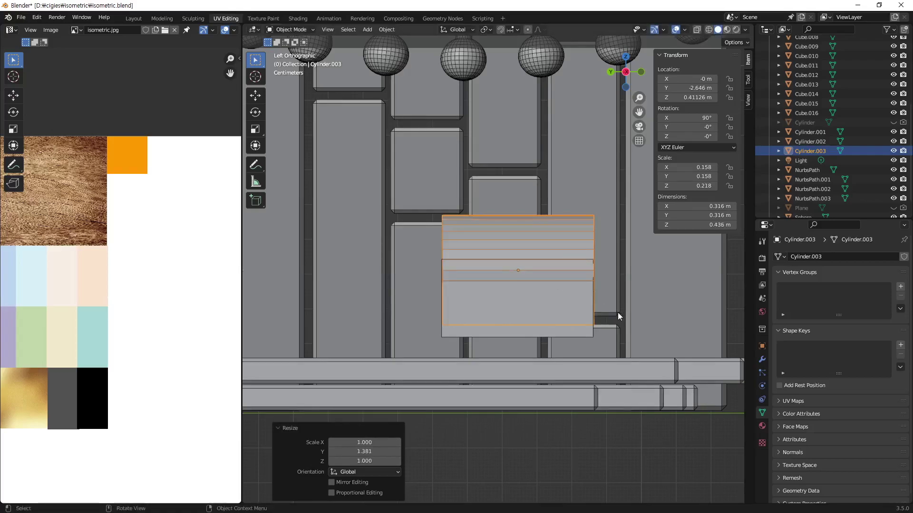
{"action": "key", "text": "g"}
{"action": "key", "text": "y"}
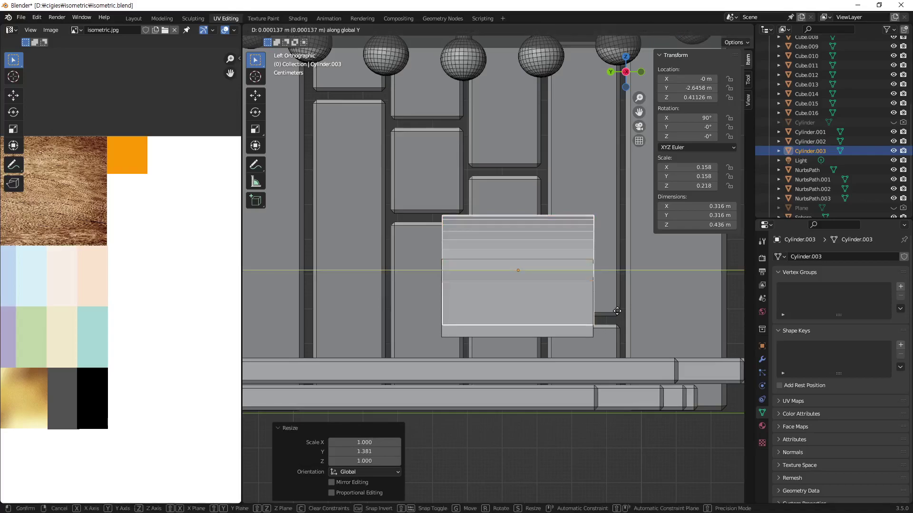
{"action": "left_click", "coordinate": [614, 311]}
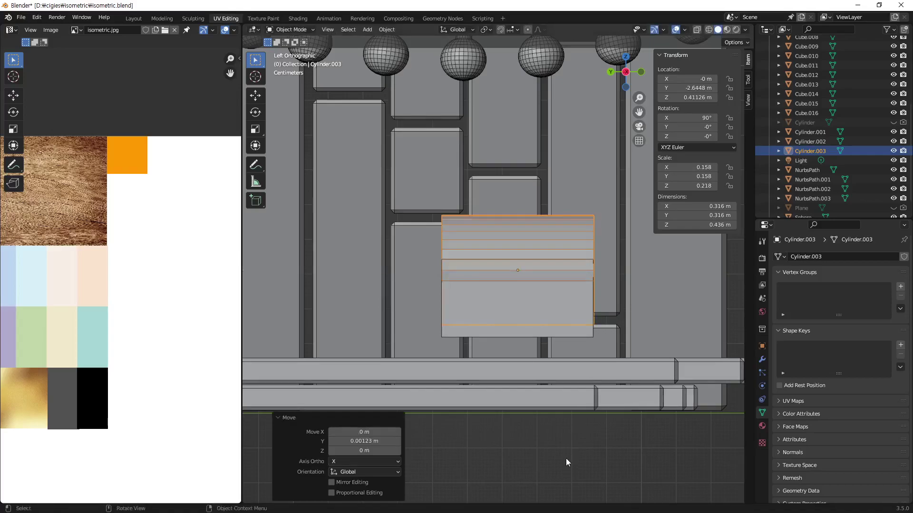
{"action": "mouse_move", "coordinate": [618, 333]}
{"action": "middle_mouse_down"}
{"action": "mouse_move", "coordinate": [536, 290]}
{"action": "mouse_move", "coordinate": [506, 306]}
{"action": "mouse_move", "coordinate": [609, 326]}
{"action": "mouse_move", "coordinate": [554, 318]}
{"action": "mouse_move", "coordinate": [594, 307]}
{"action": "middle_mouse_up"}
Step: Shrink the lid cylinder slightly to 0.992 scale in front view
{"action": "left_click", "coordinate": [697, 377]}
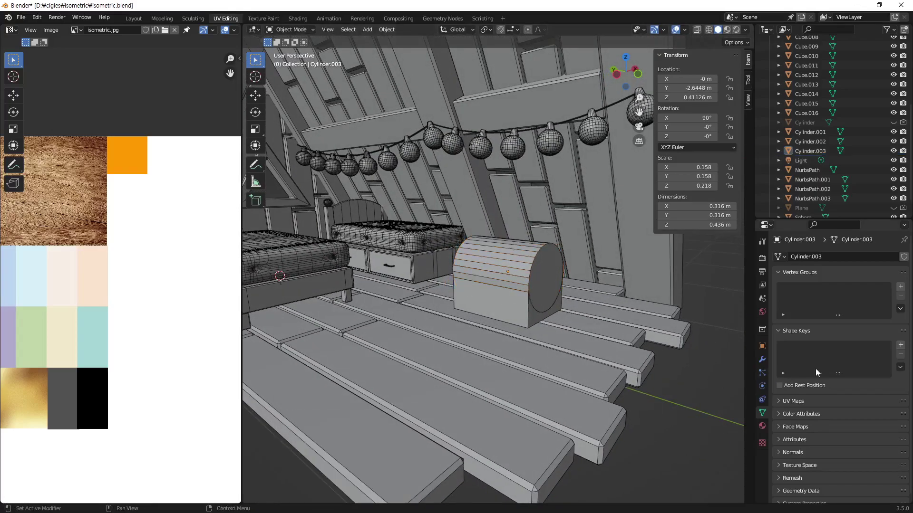
{"action": "key", "text": "KP_1"}
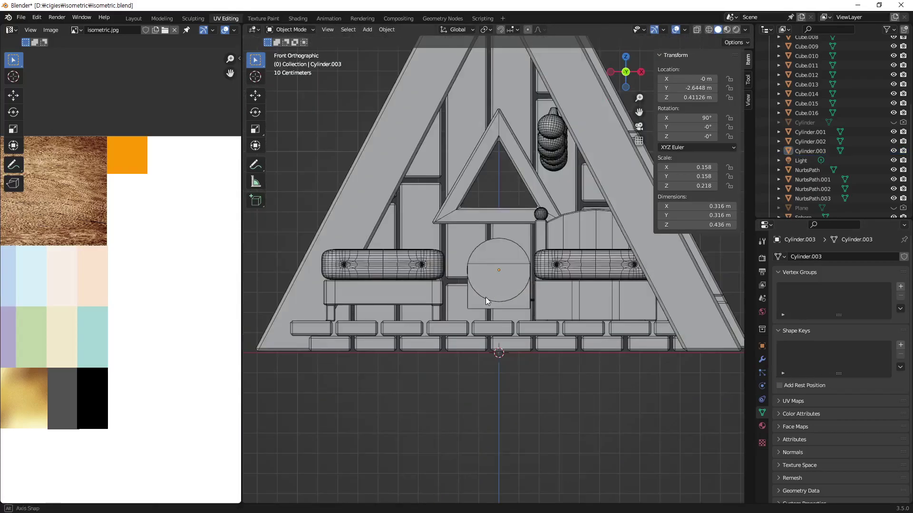
{"action": "key", "text": "KP_Decimal"}
{"action": "left_click", "coordinate": [534, 247]}
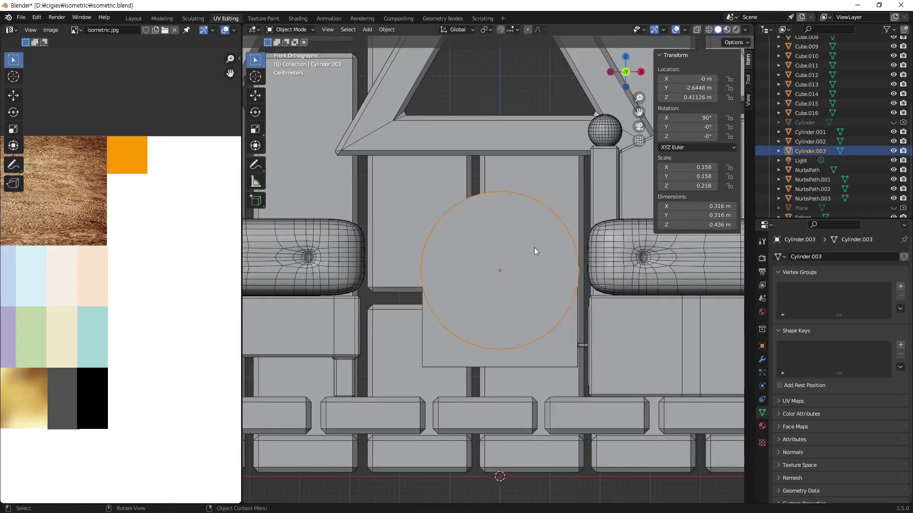
{"action": "key", "text": "s"}
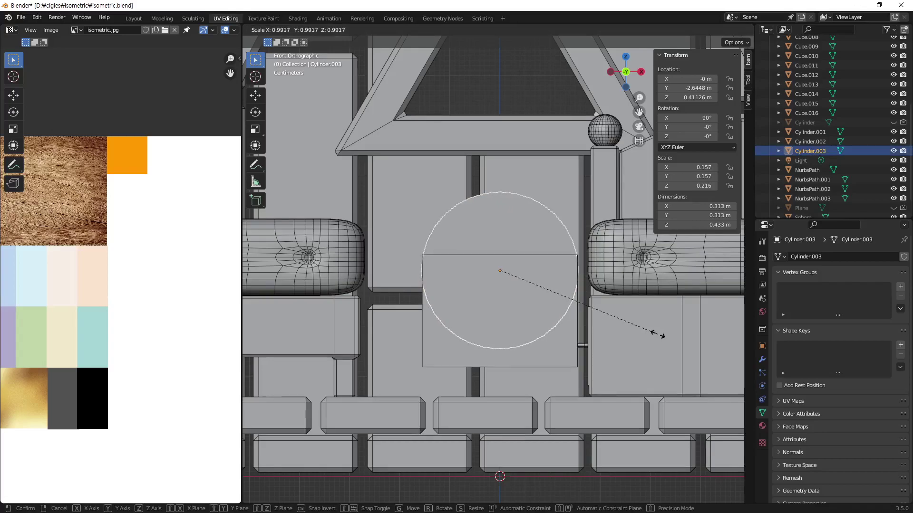
{"action": "left_click", "coordinate": [657, 334]}
{"action": "mouse_move", "coordinate": [656, 335]}
{"action": "middle_mouse_down"}
{"action": "mouse_move", "coordinate": [598, 300]}
{"action": "mouse_move", "coordinate": [614, 323]}
{"action": "mouse_move", "coordinate": [562, 324]}
{"action": "mouse_move", "coordinate": [595, 341]}
{"action": "middle_mouse_up"}
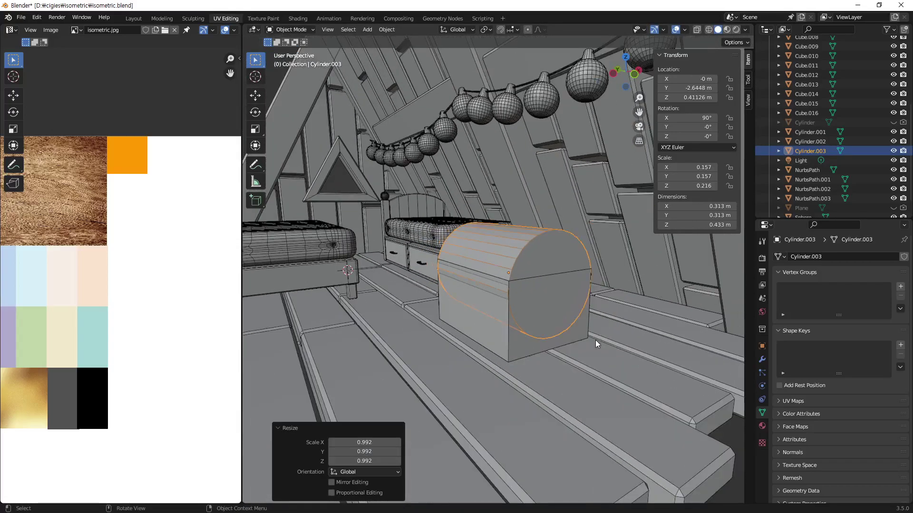
Step: Hide the Cube.016 chest box and reselect the lid cylinder
{"action": "left_click", "coordinate": [714, 431]}
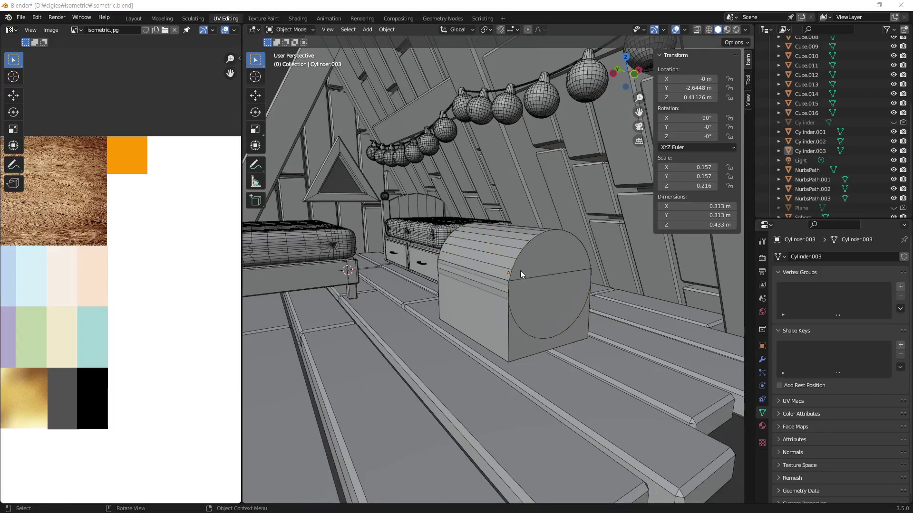
{"action": "mouse_move", "coordinate": [520, 274]}
{"action": "middle_mouse_down"}
{"action": "mouse_move", "coordinate": [594, 286]}
{"action": "mouse_move", "coordinate": [590, 271]}
{"action": "middle_mouse_up"}
{"action": "left_click", "coordinate": [564, 312]}
{"action": "mouse_move", "coordinate": [563, 312]}
{"action": "middle_mouse_down"}
{"action": "mouse_move", "coordinate": [517, 272]}
{"action": "mouse_move", "coordinate": [550, 263]}
{"action": "middle_mouse_up"}
{"action": "left_click", "coordinate": [551, 262]}
{"action": "mouse_move", "coordinate": [517, 295]}
{"action": "middle_mouse_down"}
{"action": "mouse_move", "coordinate": [558, 278]}
{"action": "mouse_move", "coordinate": [519, 278]}
{"action": "mouse_move", "coordinate": [534, 270]}
{"action": "middle_mouse_up"}
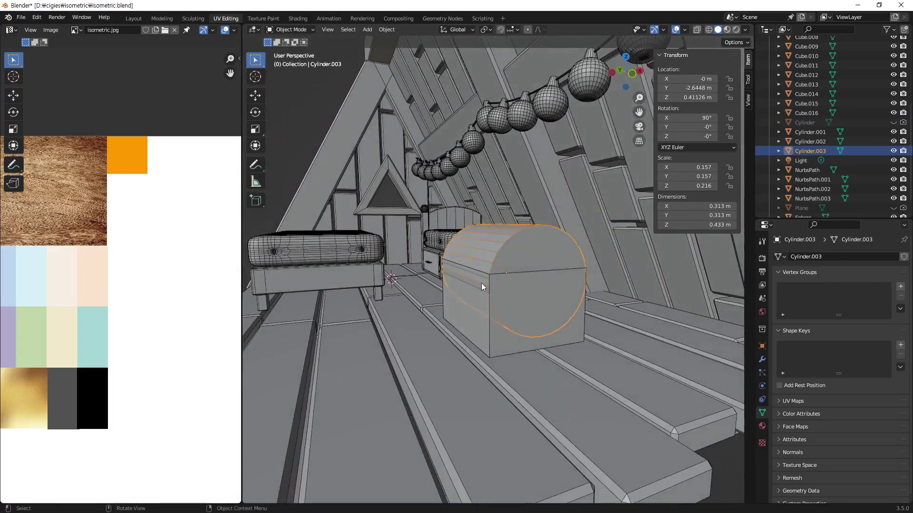
{"action": "left_click", "coordinate": [493, 329]}
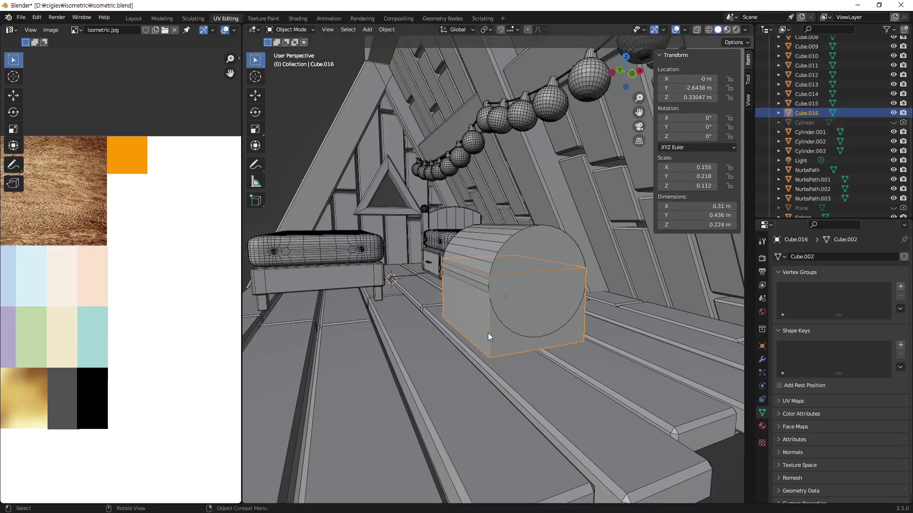
{"action": "key", "text": "h"}
{"action": "left_click", "coordinate": [486, 278]}
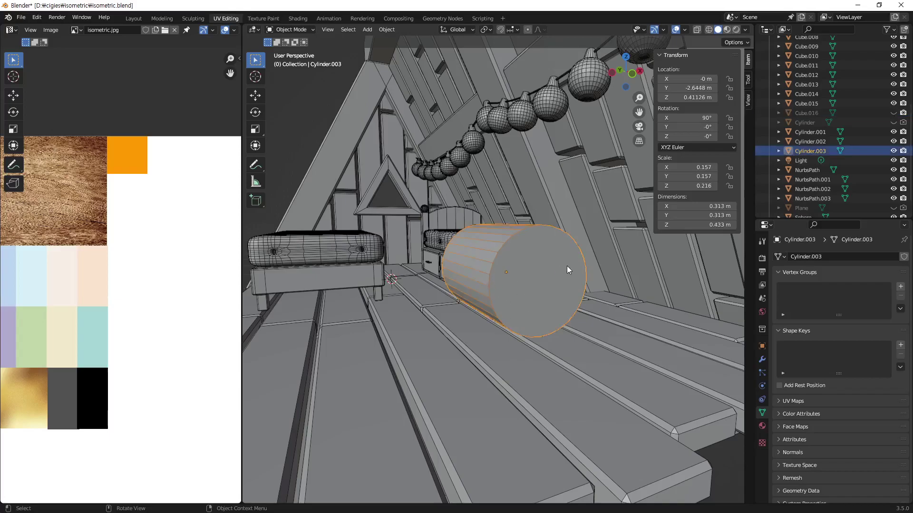
{"action": "middle_click_drag", "start_coordinate": [499, 276], "coordinate": [513, 276]}
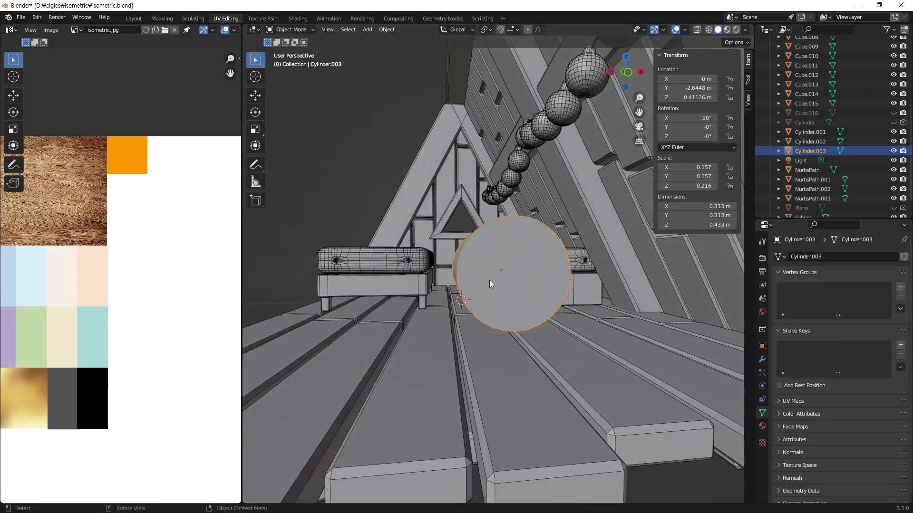
Step: Knife-cut a straight line across the middle of the first end cap
{"action": "key", "text": "Tab"}
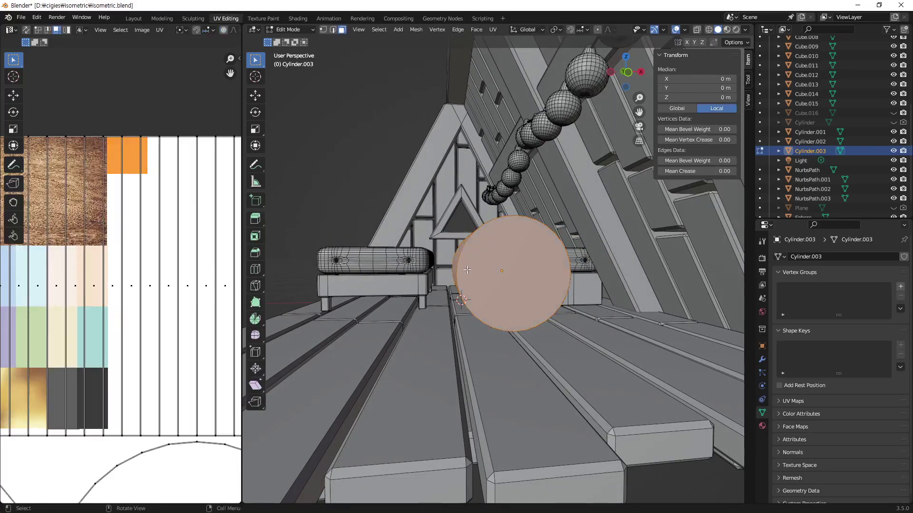
{"action": "key", "text": "k"}
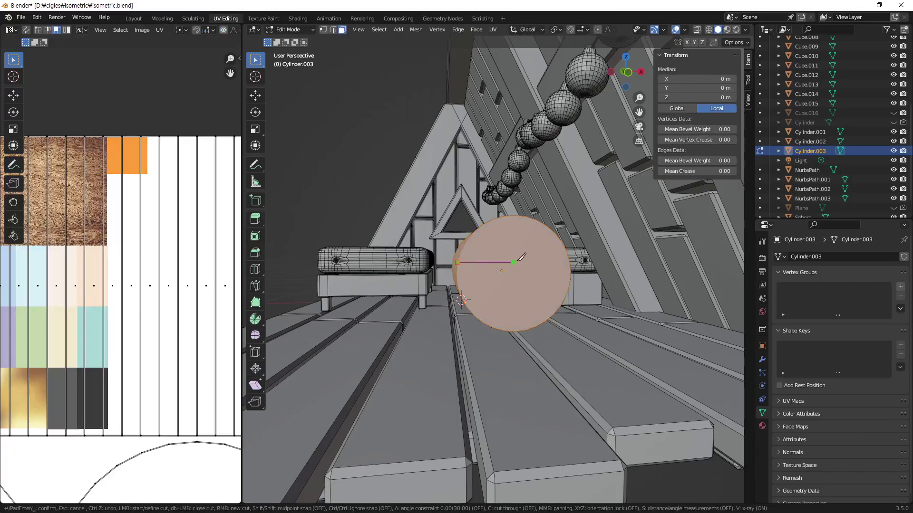
{"action": "left_click", "coordinate": [570, 262]}
{"action": "key", "text": "Return"}
{"action": "middle_click_drag", "start_coordinate": [573, 259], "coordinate": [362, 241]}
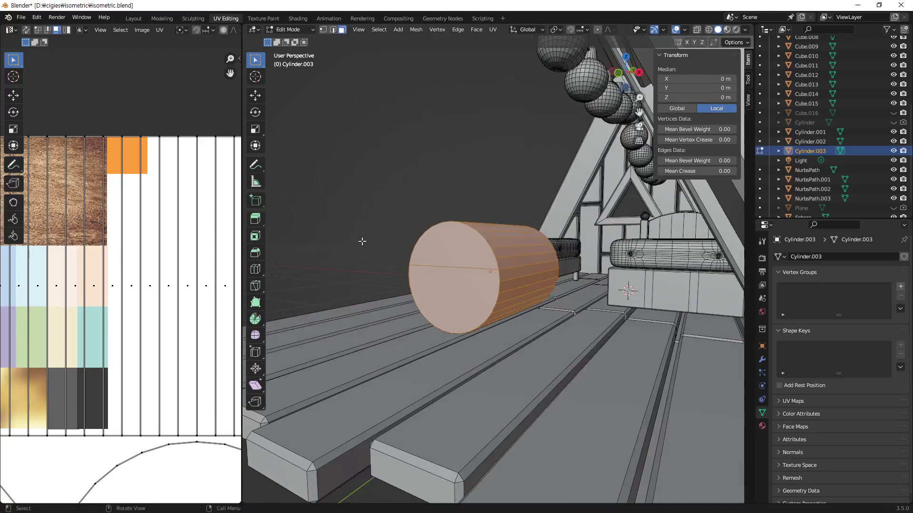
{"action": "mouse_move", "coordinate": [346, 282]}
{"action": "middle_mouse_down"}
{"action": "mouse_move", "coordinate": [709, 287]}
{"action": "mouse_move", "coordinate": [565, 287]}
{"action": "middle_mouse_up"}
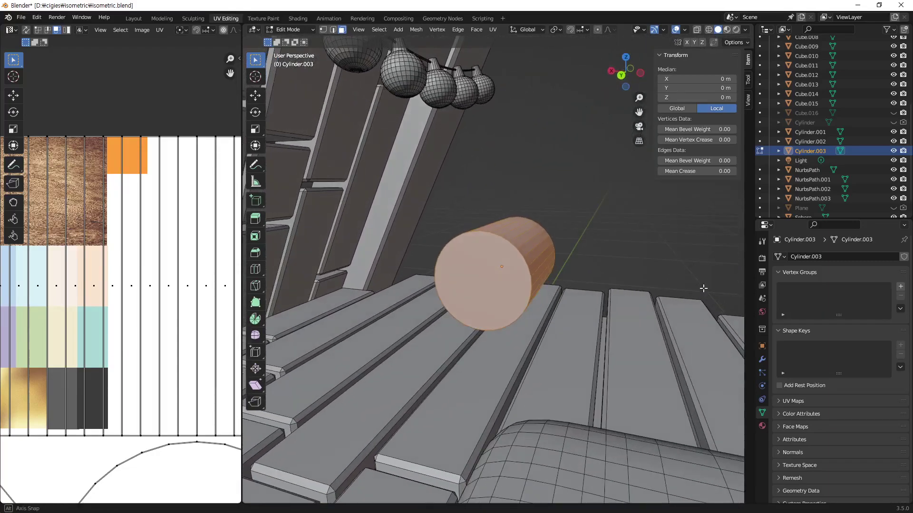
Step: Knife-cut a matching straight line across the other end cap
{"action": "key", "text": "k"}
{"action": "mouse_move", "coordinate": [557, 284]}
{"action": "middle_mouse_down"}
{"action": "mouse_move", "coordinate": [491, 275]}
{"action": "mouse_move", "coordinate": [495, 266]}
{"action": "mouse_move", "coordinate": [531, 286]}
{"action": "middle_mouse_up"}
{"action": "left_click", "coordinate": [487, 268]}
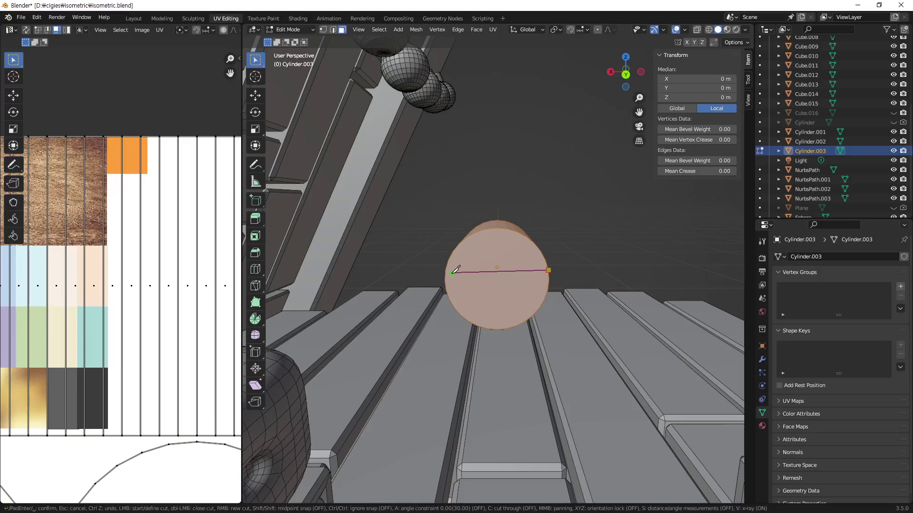
{"action": "left_click", "coordinate": [446, 269]}
{"action": "key", "text": "Return"}
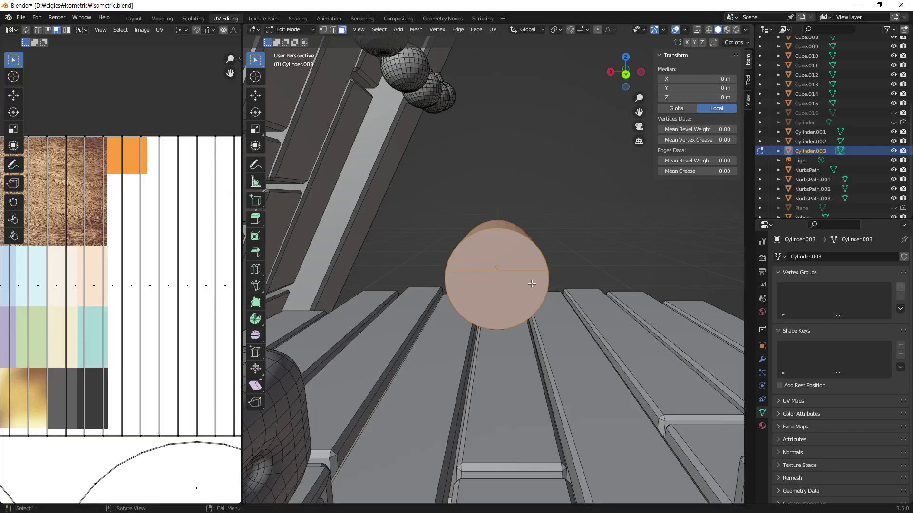
{"action": "mouse_move", "coordinate": [447, 269]}
{"action": "middle_mouse_down"}
{"action": "mouse_move", "coordinate": [305, 282]}
{"action": "mouse_move", "coordinate": [372, 274]}
{"action": "middle_mouse_up"}
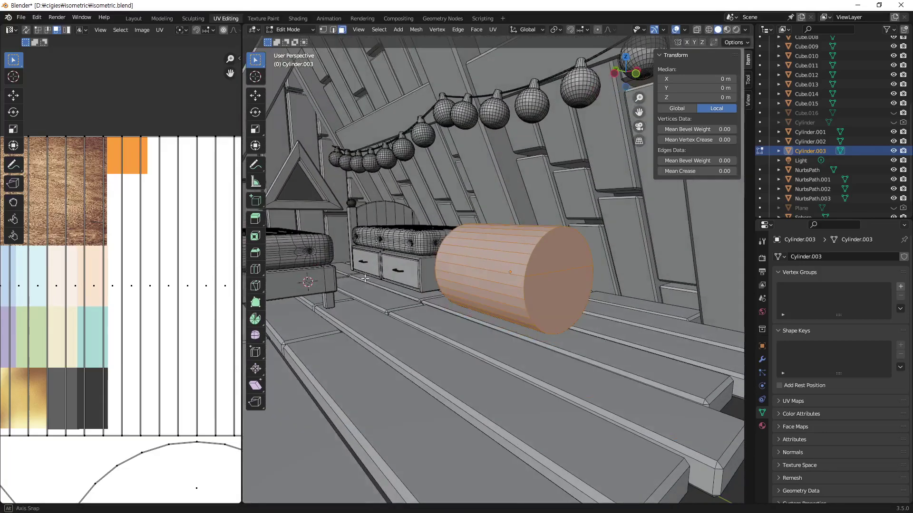
Step: Select the first strips of the cylinder's lower side faces
{"action": "mouse_move", "coordinate": [551, 308]}
{"action": "middle_mouse_down"}
{"action": "mouse_move", "coordinate": [533, 286]}
{"action": "mouse_move", "coordinate": [534, 300]}
{"action": "middle_mouse_up"}
{"action": "left_click", "coordinate": [558, 314]}
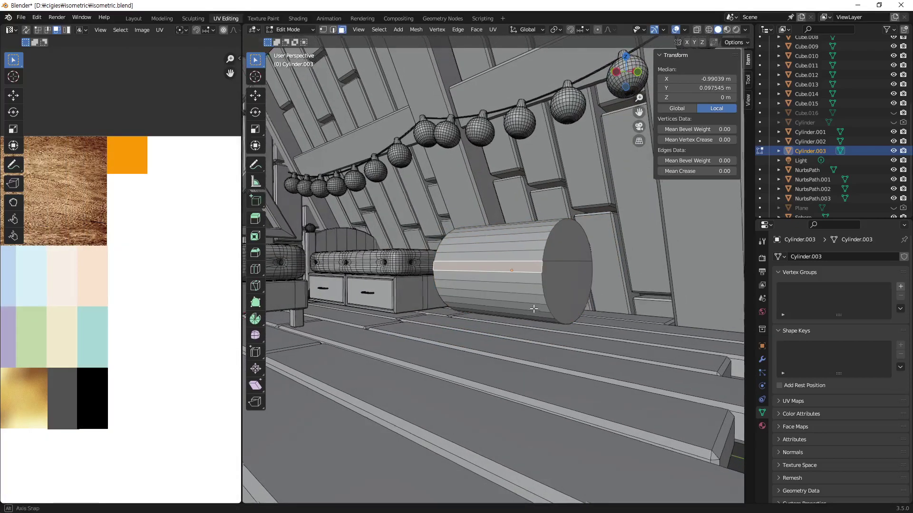
{"action": "left_click", "coordinate": [539, 305], "text": "alt"}
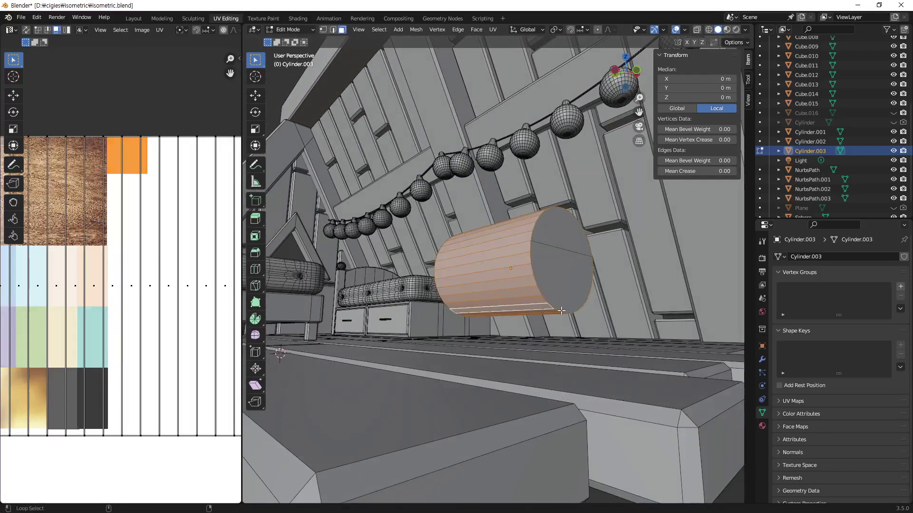
{"action": "key", "text": "ctrl+z"}
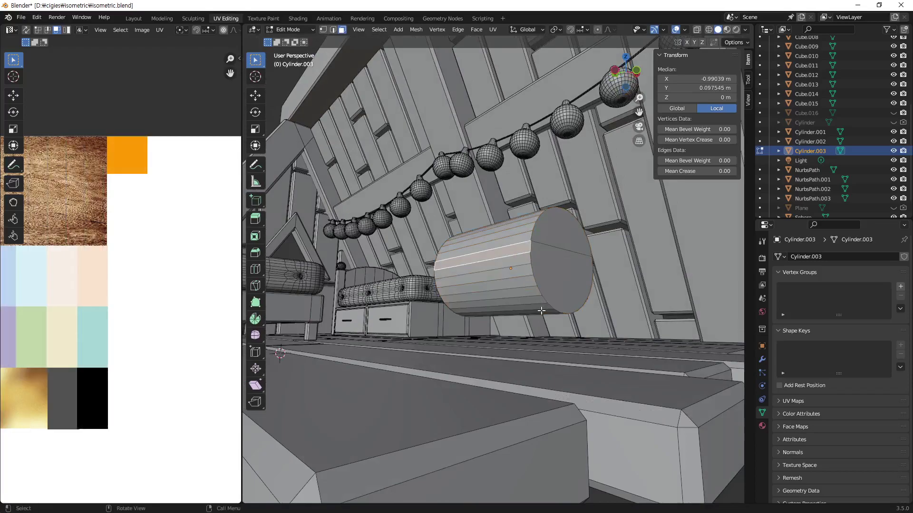
{"action": "left_click", "coordinate": [541, 311], "text": "ctrl+shift"}
{"action": "middle_click_drag", "start_coordinate": [541, 311], "coordinate": [503, 252]}
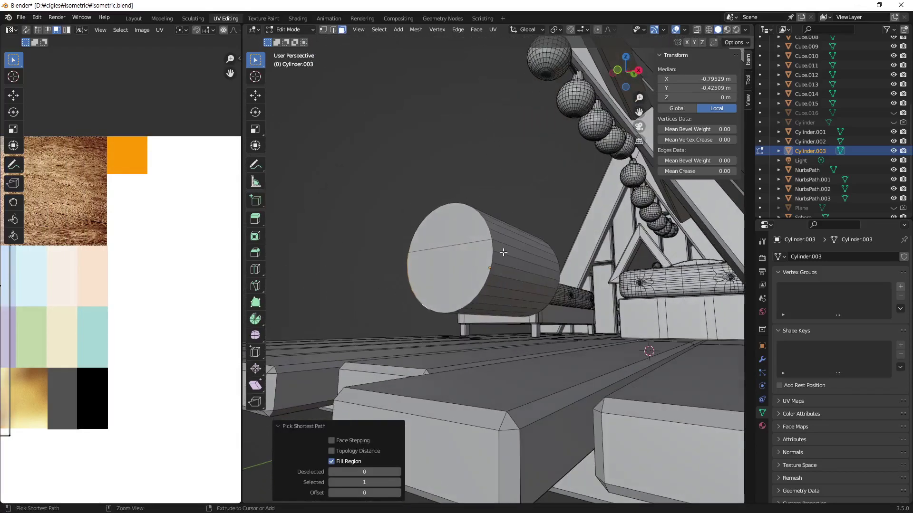
{"action": "mouse_move", "coordinate": [510, 285]}
{"action": "middle_mouse_down"}
{"action": "mouse_move", "coordinate": [492, 303]}
{"action": "mouse_move", "coordinate": [510, 305]}
{"action": "middle_mouse_up"}
Step: Add the remaining lower faces and cap half, then delete them as Faces
{"action": "left_click", "coordinate": [487, 304], "text": "ctrl+shift"}
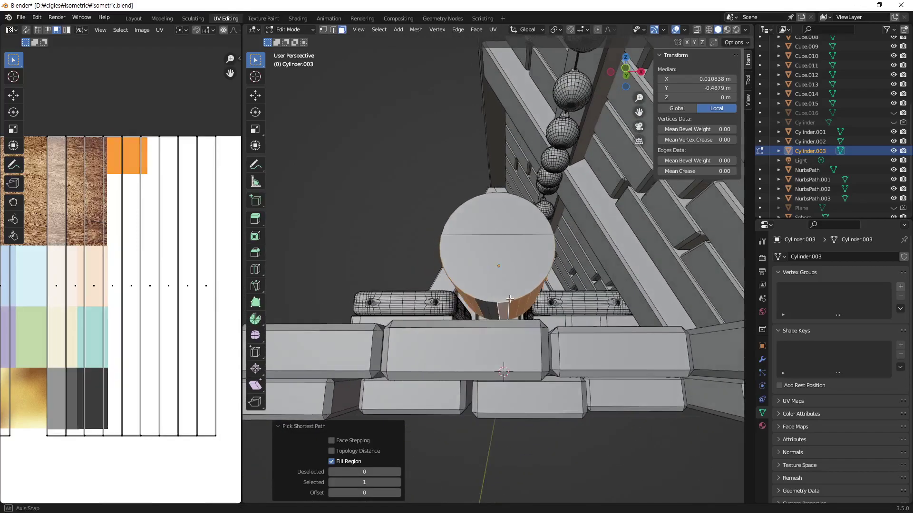
{"action": "left_click", "coordinate": [501, 306], "text": "shift"}
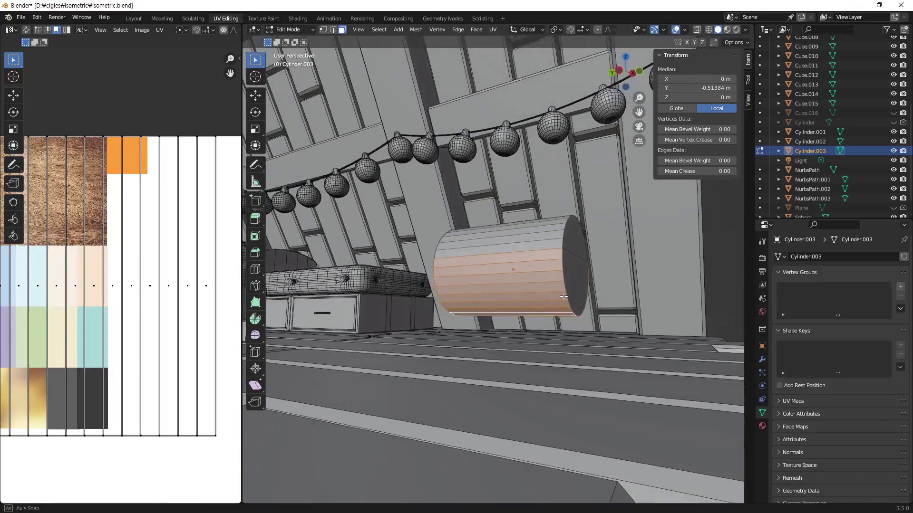
{"action": "mouse_move", "coordinate": [500, 306]}
{"action": "middle_mouse_down"}
{"action": "mouse_move", "coordinate": [535, 307]}
{"action": "mouse_move", "coordinate": [474, 298]}
{"action": "middle_mouse_up"}
{"action": "left_click", "coordinate": [558, 297], "text": "shift"}
{"action": "left_click", "coordinate": [488, 297], "text": "shift"}
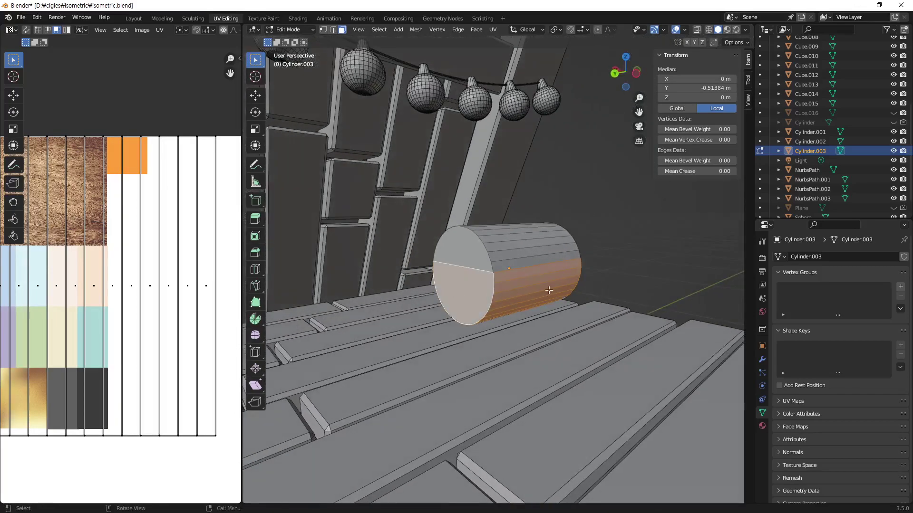
{"action": "key", "text": "x"}
{"action": "left_click", "coordinate": [526, 305]}
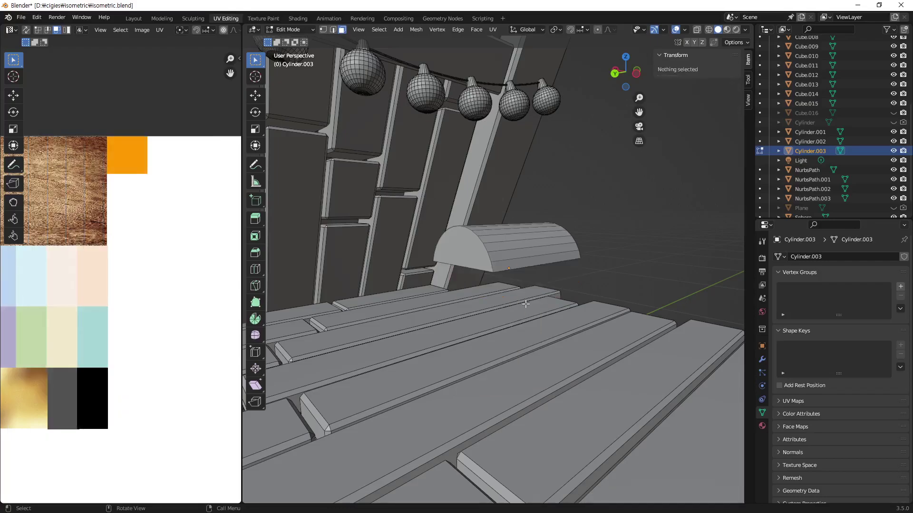
{"action": "mouse_move", "coordinate": [566, 264]}
{"action": "middle_mouse_down"}
{"action": "mouse_move", "coordinate": [378, 248]}
{"action": "mouse_move", "coordinate": [588, 281]}
{"action": "middle_mouse_up"}
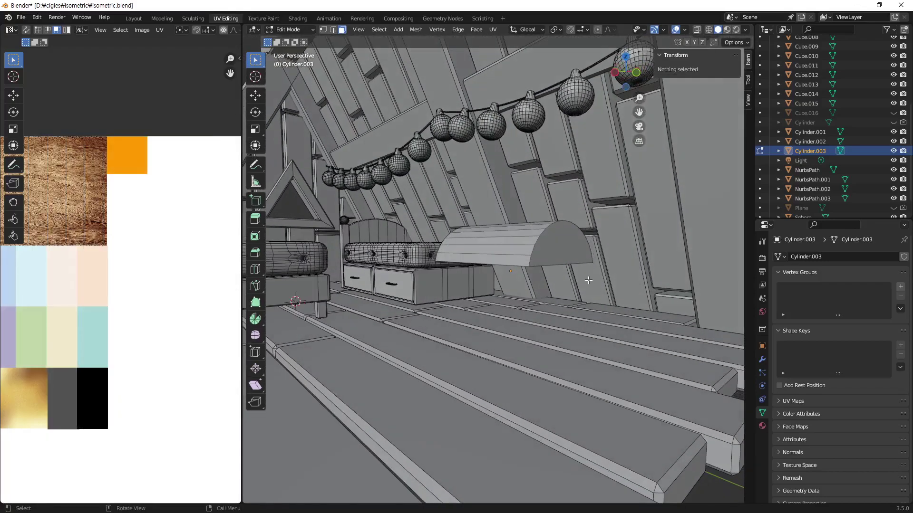
Step: Unhide Cube.016 from the Outliner and orbit around the domed chest
{"action": "left_click", "coordinate": [892, 113]}
{"action": "middle_click_drag", "start_coordinate": [547, 266], "coordinate": [629, 272]}
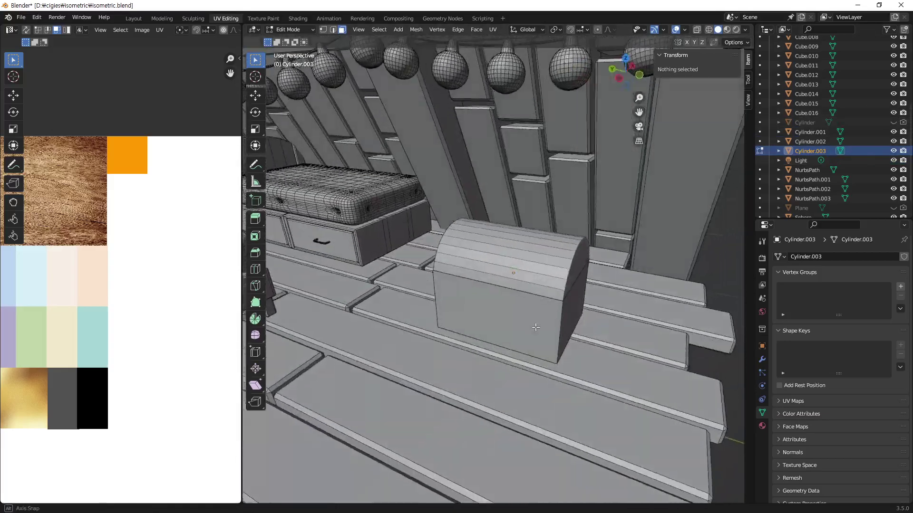
{"action": "mouse_move", "coordinate": [566, 288]}
{"action": "middle_mouse_down"}
{"action": "mouse_move", "coordinate": [613, 281]}
{"action": "mouse_move", "coordinate": [462, 313]}
{"action": "middle_mouse_up"}
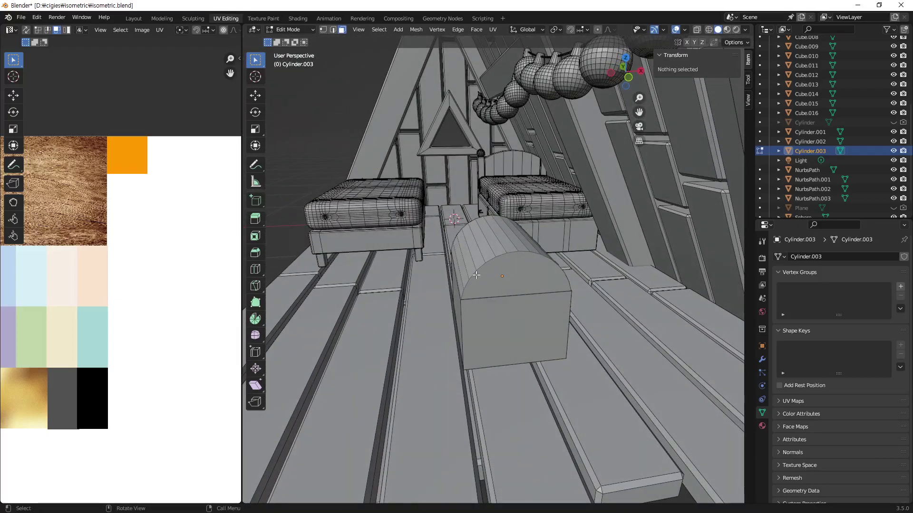
{"action": "middle_click_drag", "start_coordinate": [492, 315], "coordinate": [568, 305]}
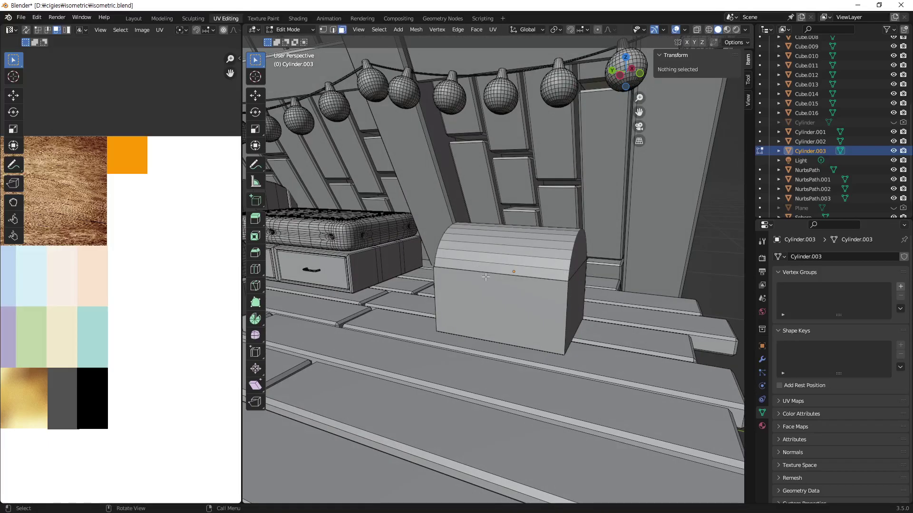
{"action": "middle_click_drag", "start_coordinate": [485, 278], "coordinate": [333, 295]}
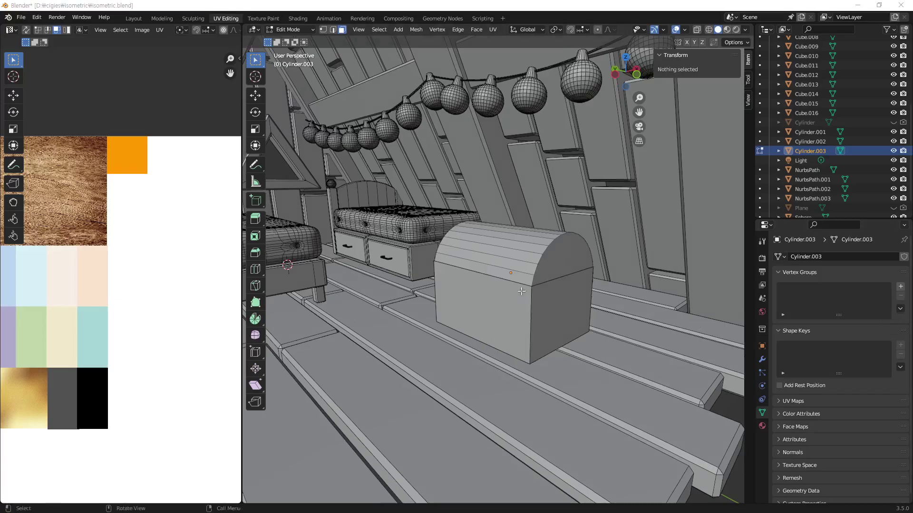
{"action": "mouse_move", "coordinate": [521, 292]}
{"action": "middle_mouse_down"}
{"action": "mouse_move", "coordinate": [550, 274]}
{"action": "mouse_move", "coordinate": [634, 322]}
{"action": "middle_mouse_up"}
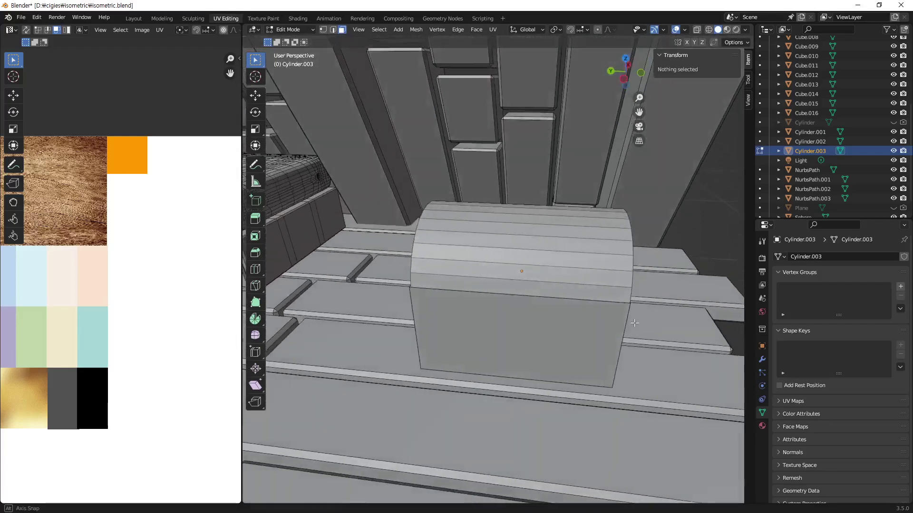
{"action": "mouse_move", "coordinate": [634, 323]}
{"action": "middle_mouse_down"}
{"action": "mouse_move", "coordinate": [629, 251]}
{"action": "mouse_move", "coordinate": [582, 315]}
{"action": "middle_mouse_up"}
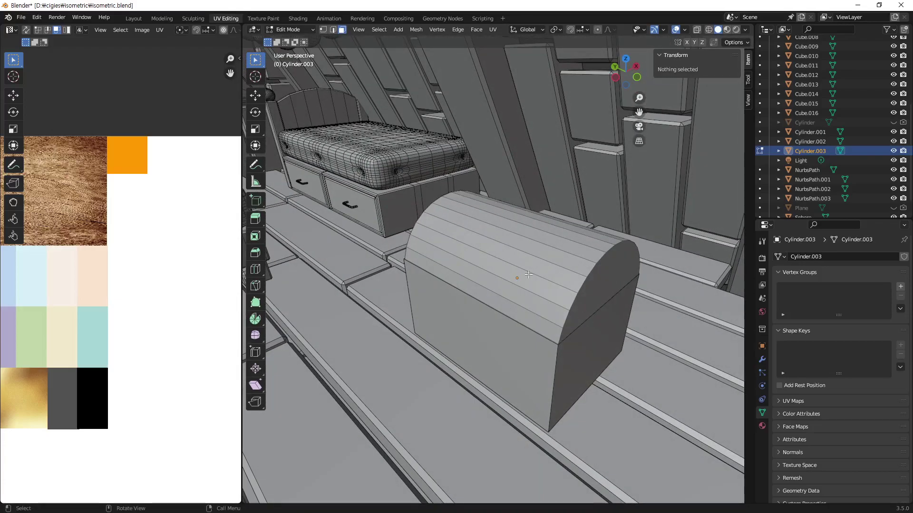
{"action": "middle_click_drag", "start_coordinate": [528, 275], "coordinate": [532, 250]}
Step: Add two centred edge loops across the chest lid
{"action": "key", "text": "ctrl+r"}
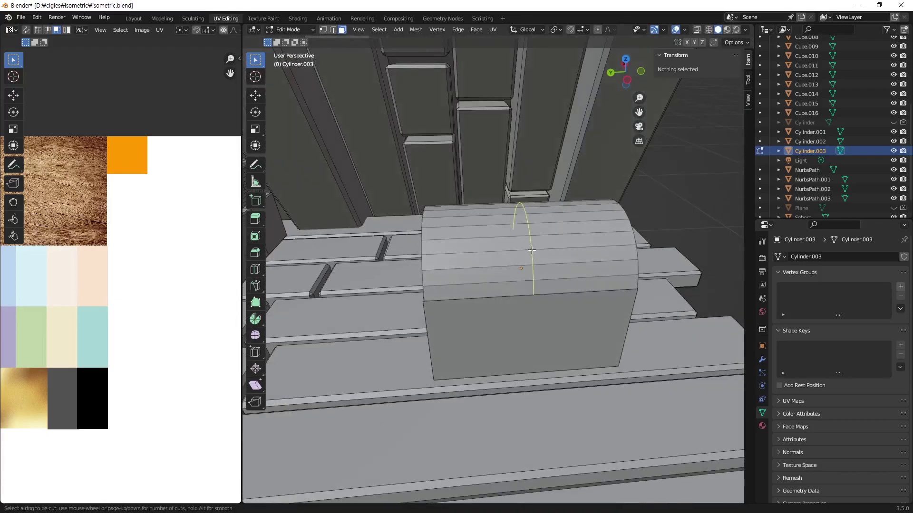
{"action": "key", "text": "2"}
{"action": "key", "text": "Return"}
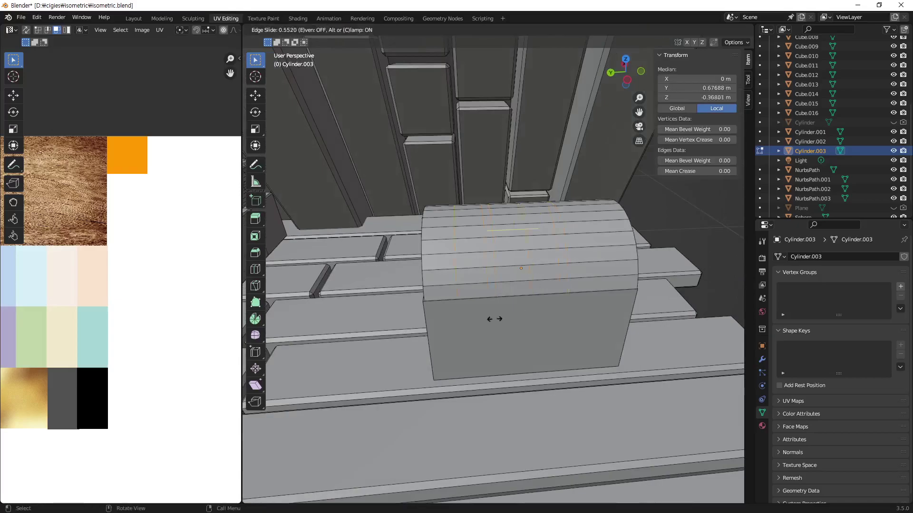
{"action": "right_click", "coordinate": [552, 288]}
{"action": "middle_click_drag", "start_coordinate": [565, 315], "coordinate": [555, 314]}
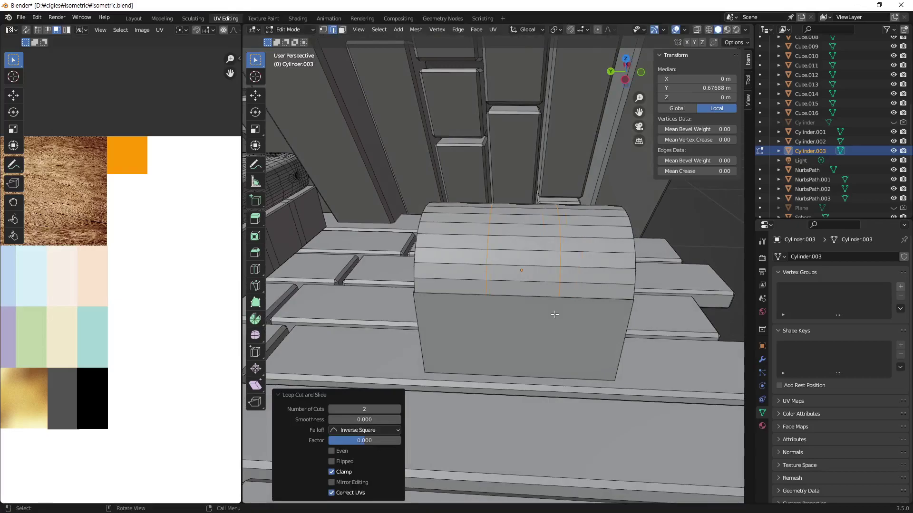
Step: Spread the two loops toward the lid ends with a 2.753 Y scale
{"action": "key", "text": "s"}
{"action": "key", "text": "y"}
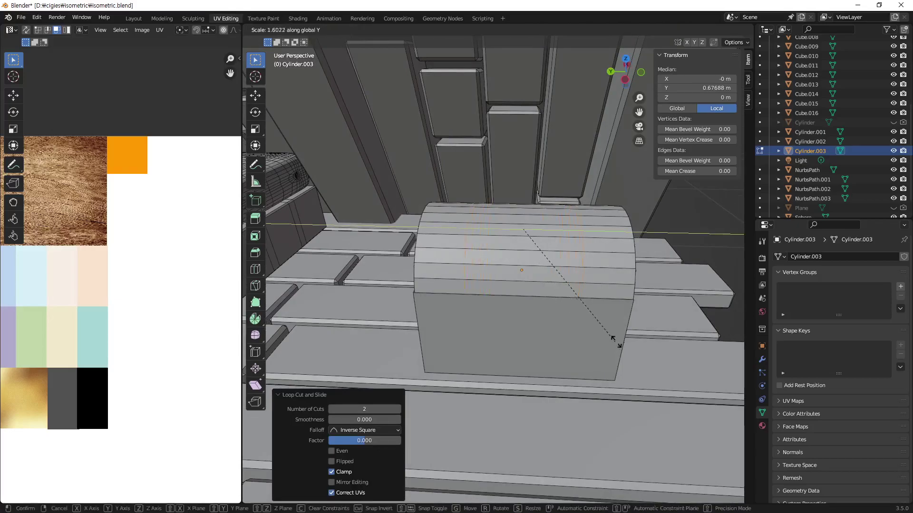
{"action": "left_click", "coordinate": [704, 399]}
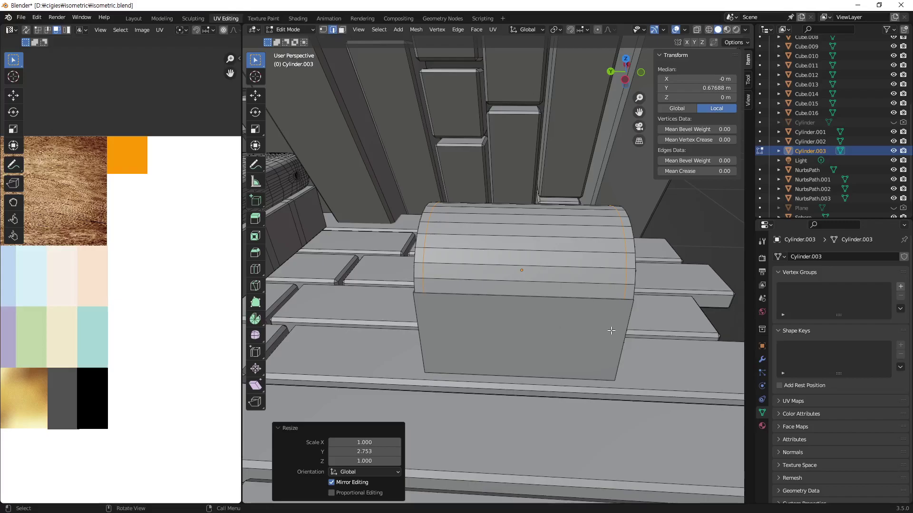
{"action": "middle_click_drag", "start_coordinate": [610, 330], "coordinate": [523, 314]}
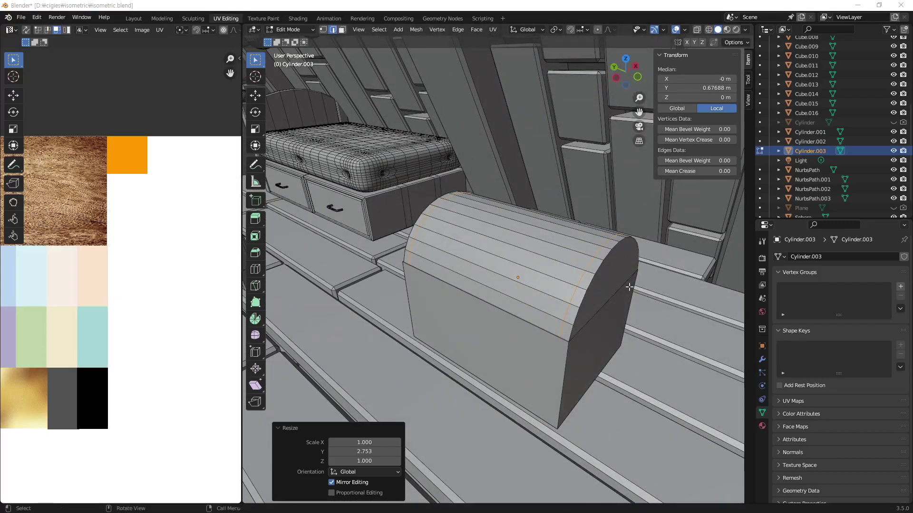
{"action": "middle_click_drag", "start_coordinate": [535, 295], "coordinate": [556, 293]}
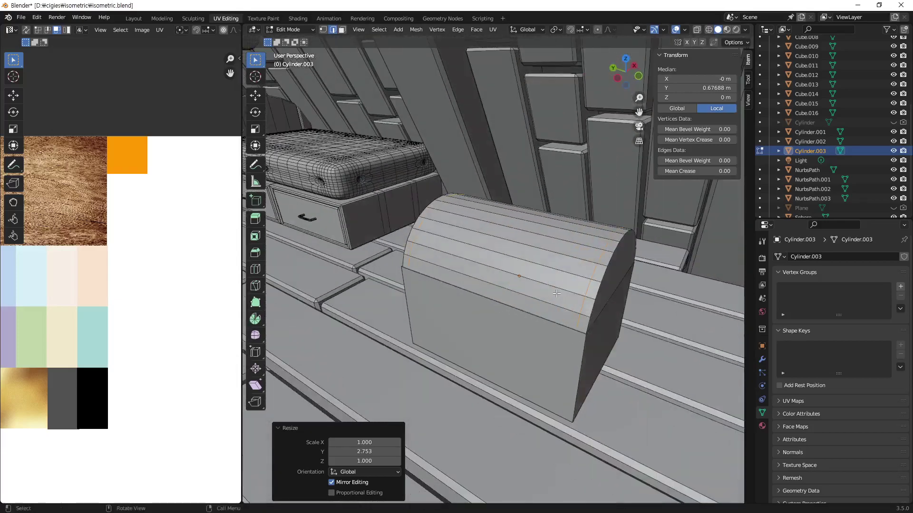
{"action": "middle_click_drag", "start_coordinate": [589, 320], "coordinate": [608, 303]}
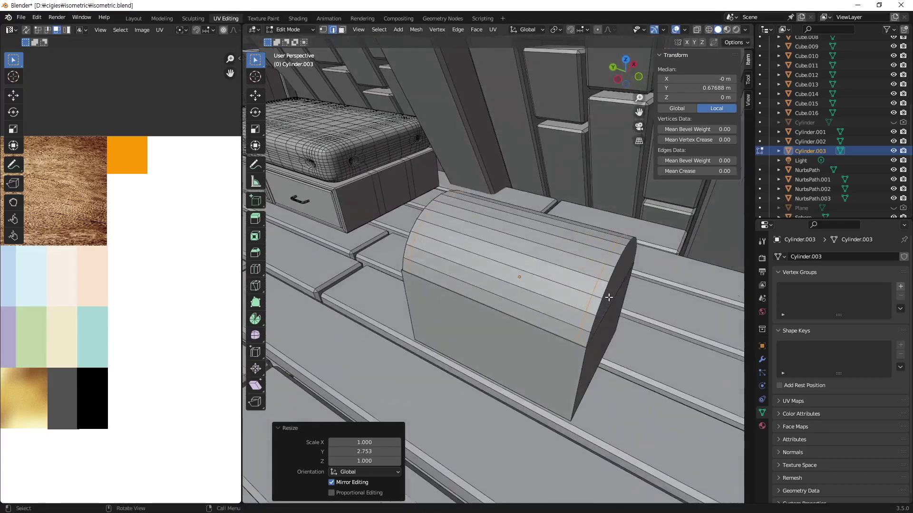
{"action": "scroll", "coordinate": [611, 299], "scroll_direction": "up", "scroll_amount": 4}
{"action": "scroll", "coordinate": [616, 336], "scroll_direction": "down", "scroll_amount": 2}
Step: Select a strip of faces along the lid's first curved end rim
{"action": "left_click", "coordinate": [586, 336]}
{"action": "middle_click_drag", "start_coordinate": [616, 282], "coordinate": [504, 299]}
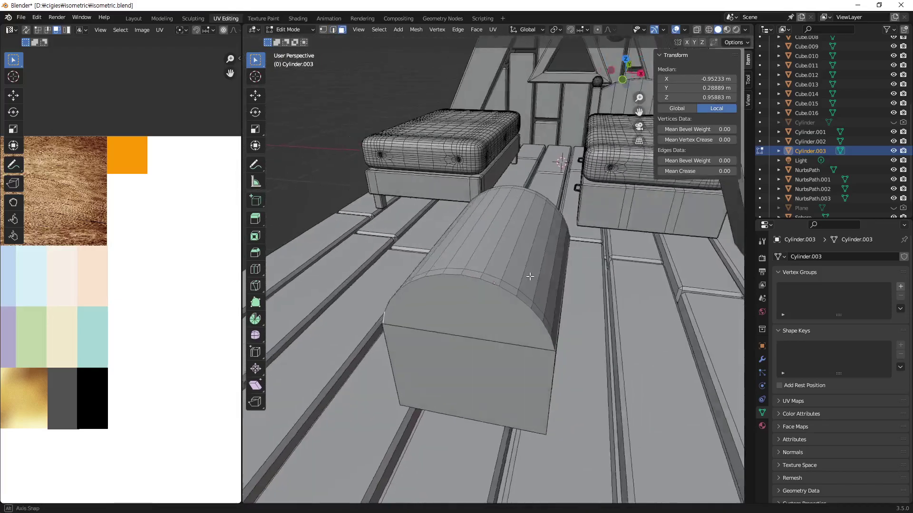
{"action": "left_click", "coordinate": [479, 383], "text": "ctrl+shift"}
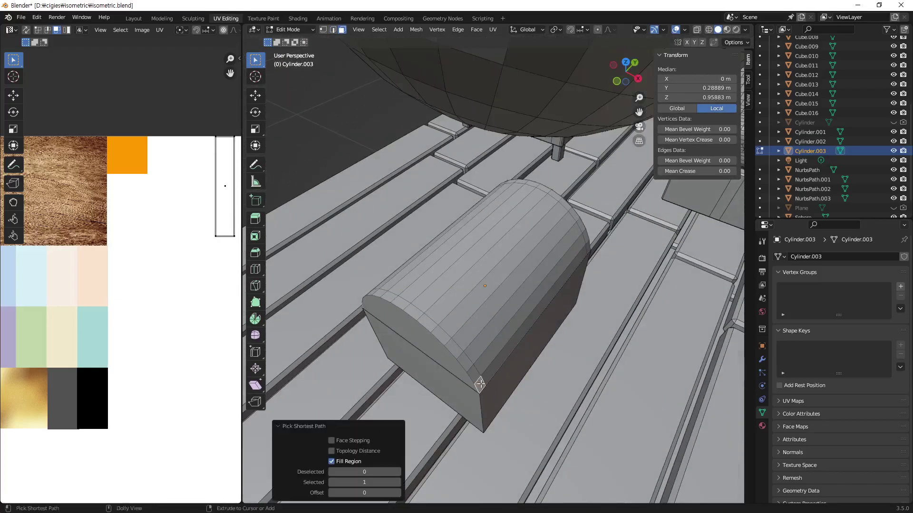
{"action": "middle_click_drag", "start_coordinate": [480, 384], "coordinate": [558, 336]}
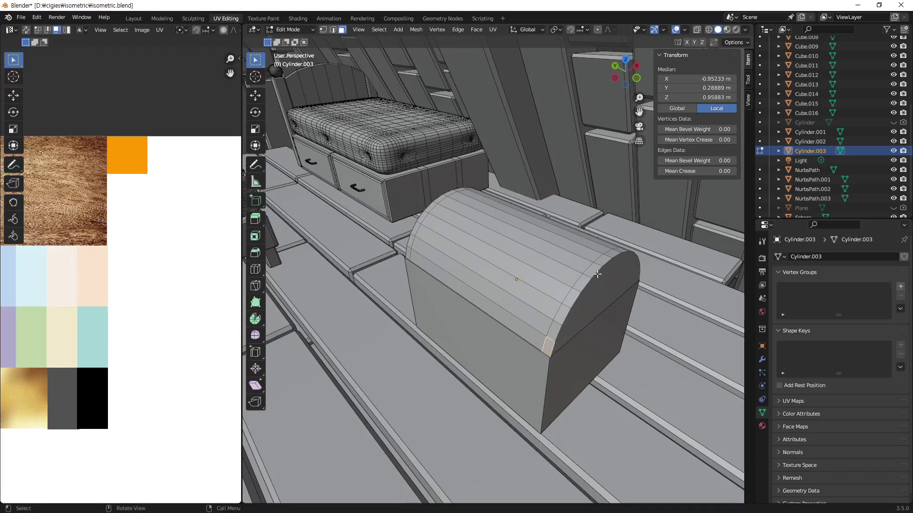
{"action": "left_click", "coordinate": [601, 260], "text": "ctrl"}
{"action": "middle_click_drag", "start_coordinate": [635, 269], "coordinate": [521, 364]}
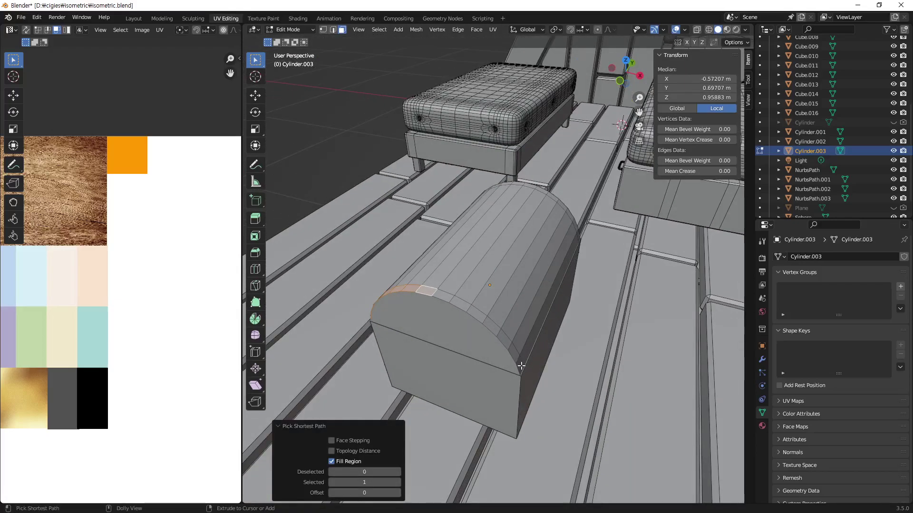
{"action": "middle_click_drag", "start_coordinate": [522, 366], "coordinate": [425, 330]}
Step: Select the front curved rim strip down to the bottom edge, undoing a wrong pick
{"action": "scroll", "coordinate": [425, 330], "scroll_direction": "up", "scroll_amount": 2}
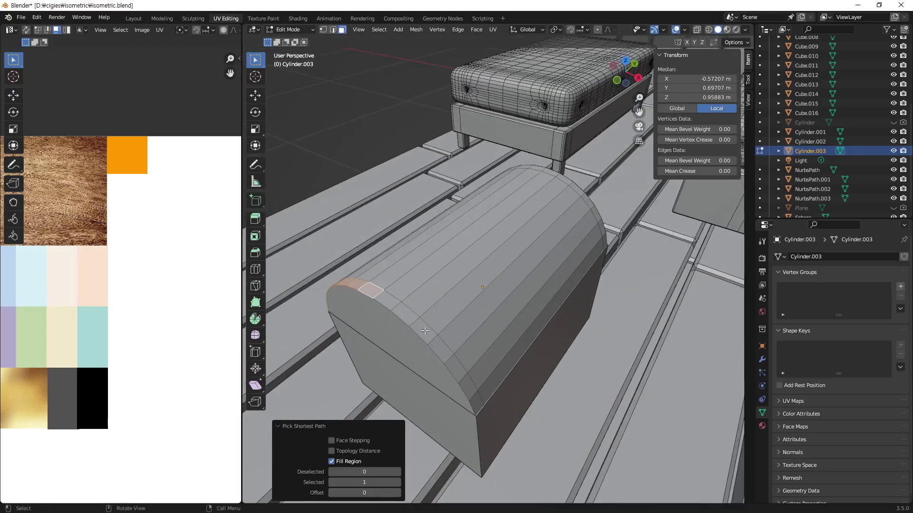
{"action": "left_click", "coordinate": [470, 391], "text": "ctrl"}
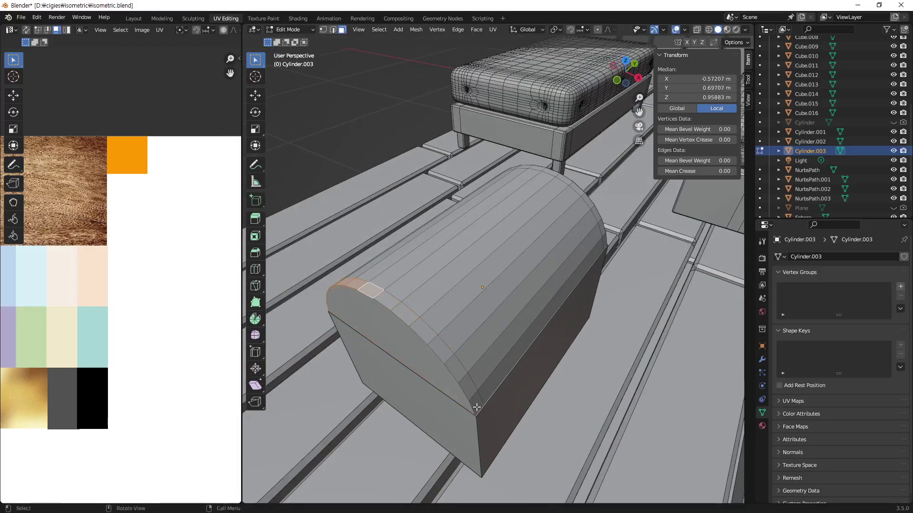
{"action": "key", "text": "ctrl+z"}
{"action": "left_click", "coordinate": [409, 317], "text": "shift"}
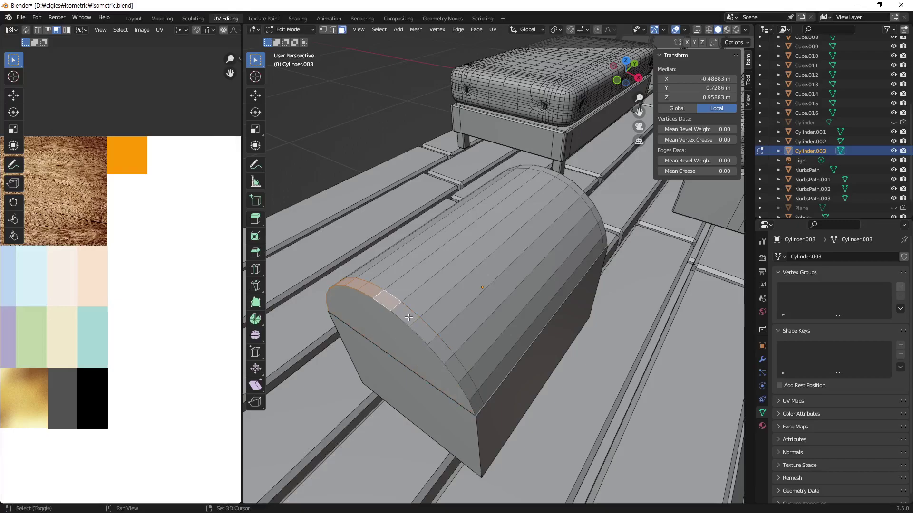
{"action": "left_click", "coordinate": [473, 396], "text": "shift"}
{"action": "left_click", "coordinate": [457, 373], "text": "shift"}
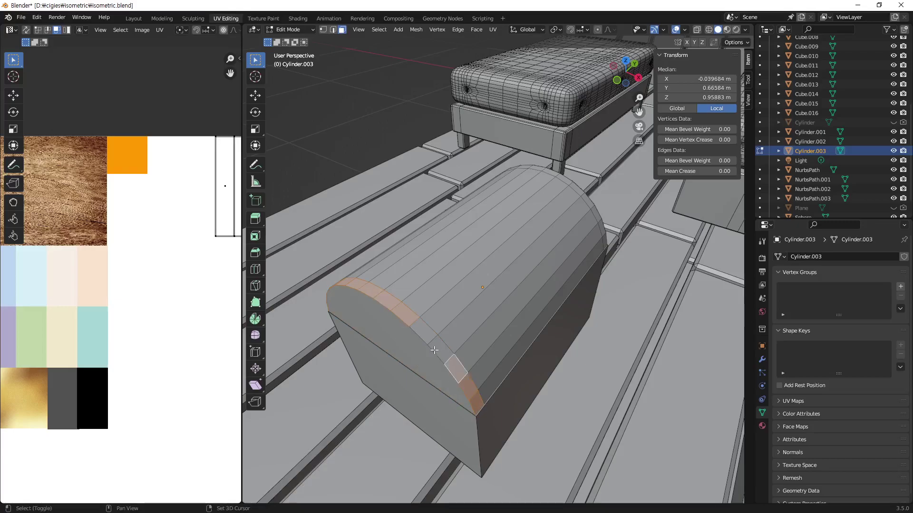
{"action": "left_click", "coordinate": [440, 351], "text": "shift"}
{"action": "mouse_move", "coordinate": [423, 331]}
{"action": "middle_mouse_down"}
{"action": "mouse_move", "coordinate": [631, 387]}
{"action": "mouse_move", "coordinate": [611, 355]}
{"action": "mouse_move", "coordinate": [572, 333]}
{"action": "mouse_move", "coordinate": [473, 289]}
{"action": "mouse_move", "coordinate": [450, 301]}
{"action": "middle_mouse_up"}
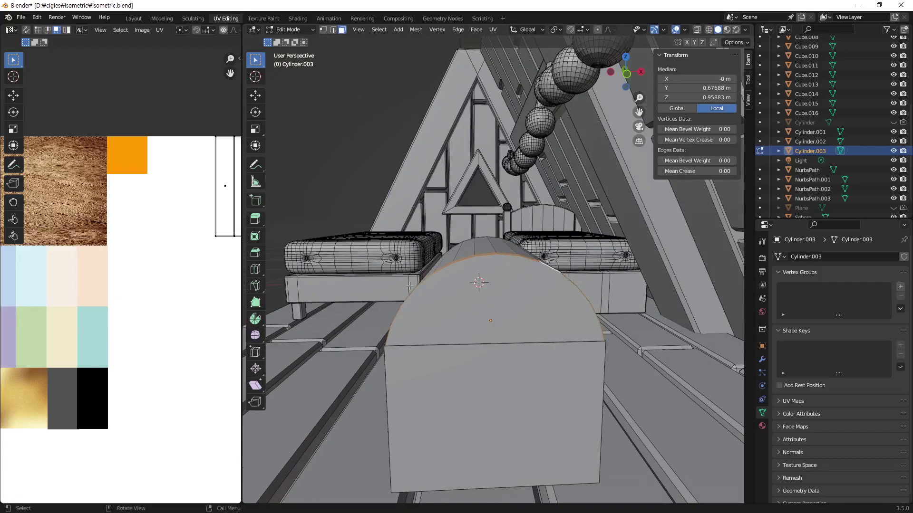
Step: Extrude the front arc in place, scale it 1.169 and raise it 0.013 m
{"action": "mouse_move", "coordinate": [492, 339]}
{"action": "middle_mouse_down"}
{"action": "mouse_move", "coordinate": [661, 358]}
{"action": "mouse_move", "coordinate": [533, 352]}
{"action": "middle_mouse_up"}
{"action": "key", "text": "KP_1"}
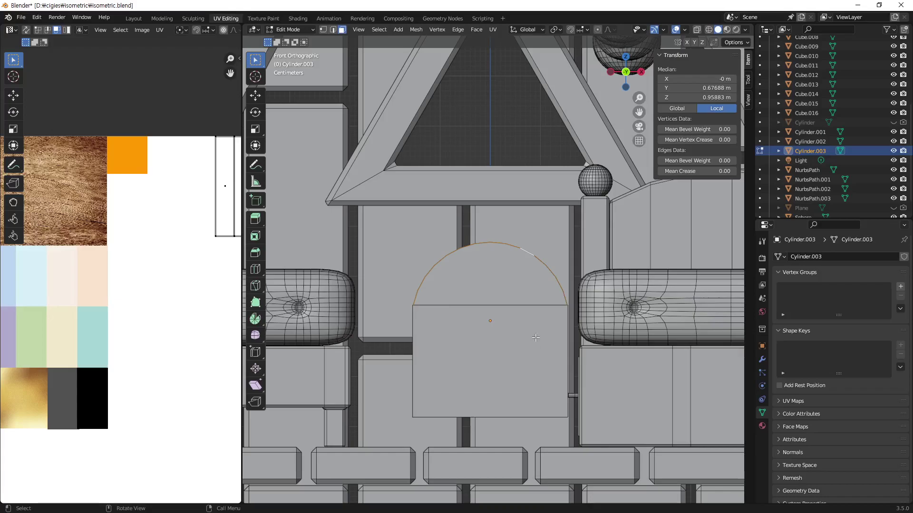
{"action": "key", "text": "e"}
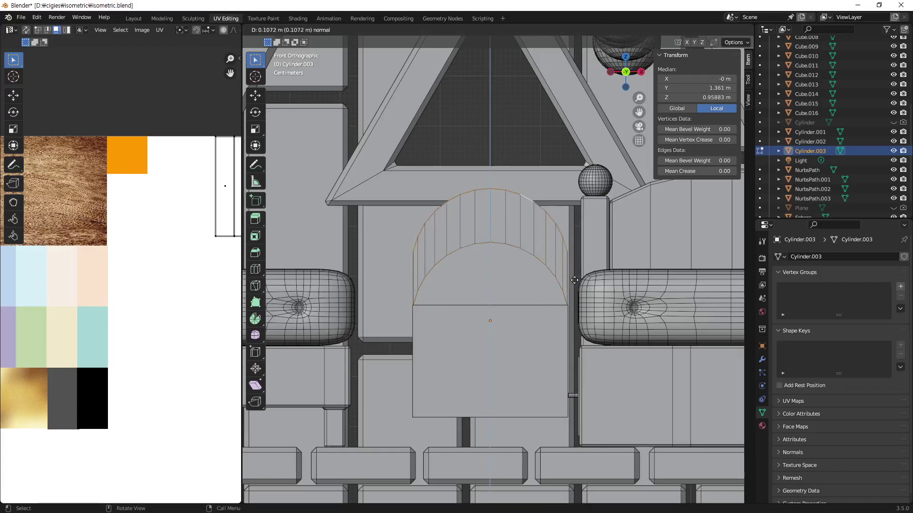
{"action": "right_click", "coordinate": [555, 353]}
{"action": "key", "text": "s"}
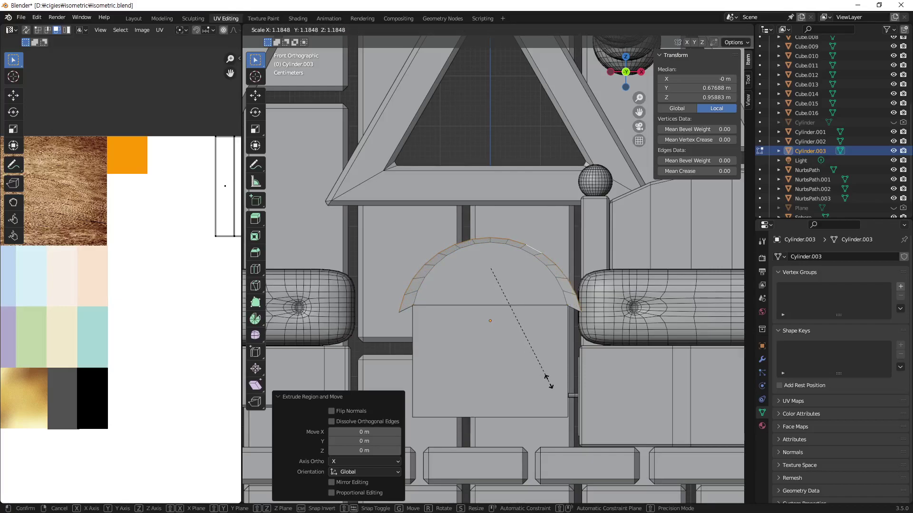
{"action": "left_click", "coordinate": [545, 380]}
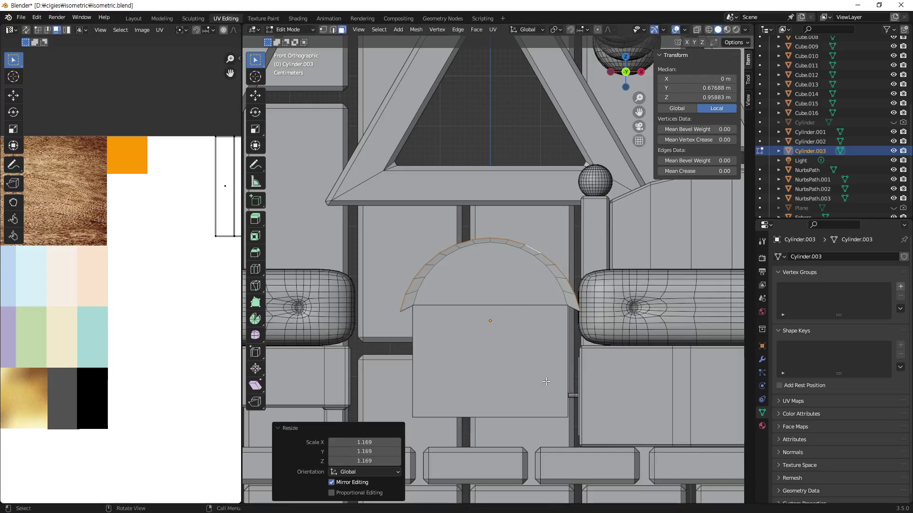
{"action": "key", "text": "g"}
{"action": "key", "text": "z"}
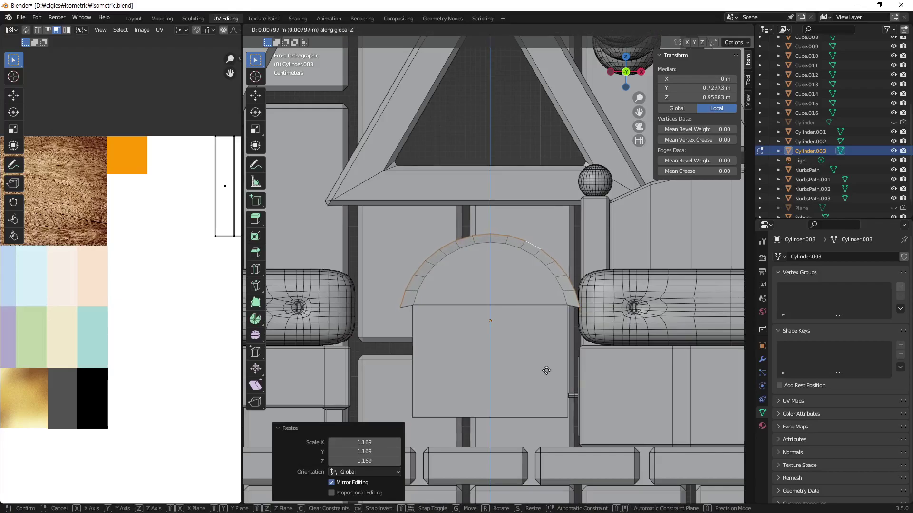
{"action": "left_click", "coordinate": [543, 346]}
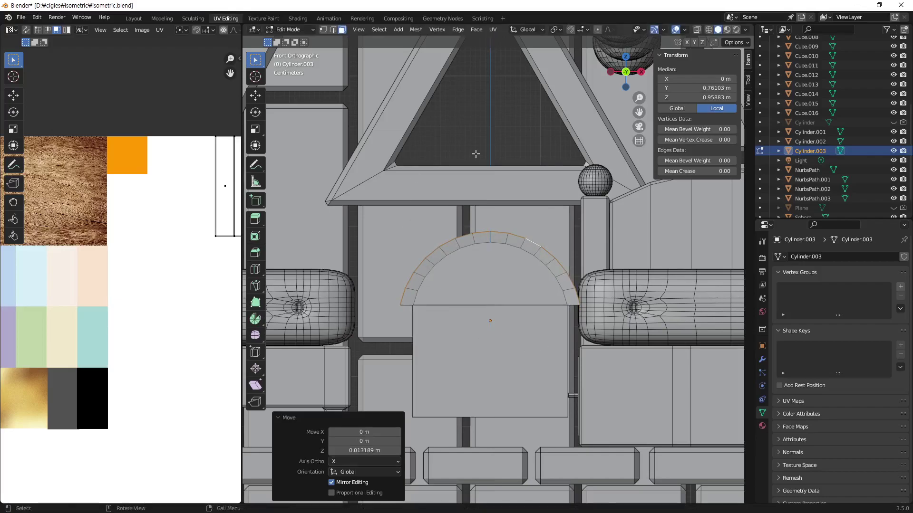
{"action": "left_click", "coordinate": [514, 242]}
Step: Isolate the chest lid in Local view and return to Edit Mode
{"action": "middle_click_drag", "start_coordinate": [481, 270], "coordinate": [464, 256]}
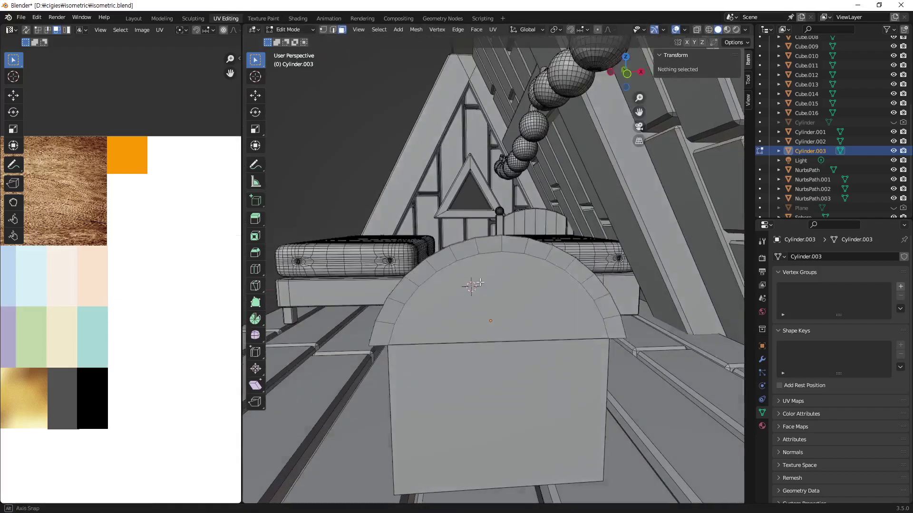
{"action": "middle_click_drag", "start_coordinate": [476, 325], "coordinate": [491, 269]}
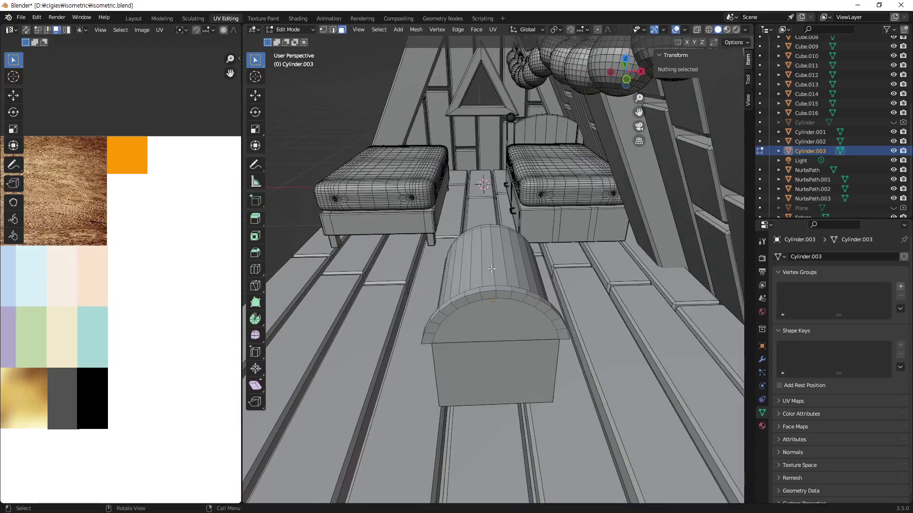
{"action": "key", "text": "Tab"}
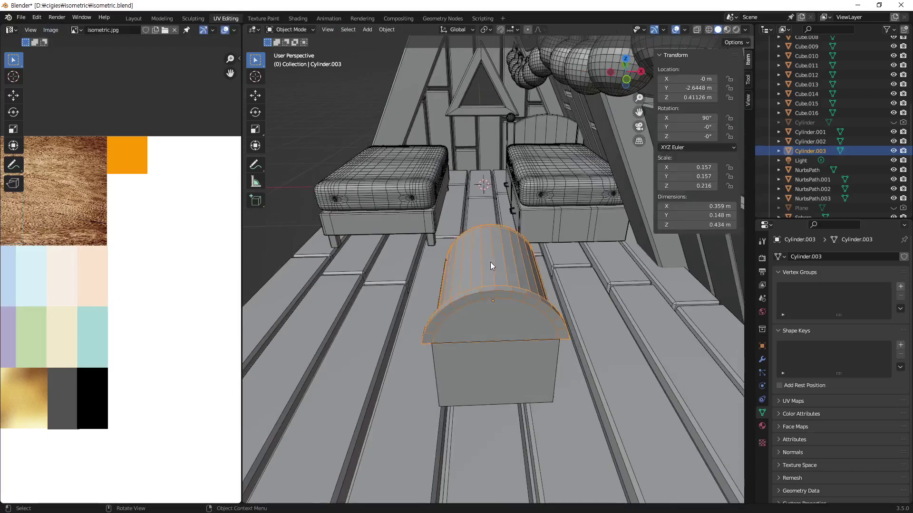
{"action": "key", "text": "KP_Divide"}
{"action": "mouse_move", "coordinate": [518, 307]}
{"action": "middle_mouse_down"}
{"action": "mouse_move", "coordinate": [709, 297]}
{"action": "mouse_move", "coordinate": [589, 309]}
{"action": "mouse_move", "coordinate": [560, 340]}
{"action": "mouse_move", "coordinate": [465, 323]}
{"action": "mouse_move", "coordinate": [476, 291]}
{"action": "middle_mouse_up"}
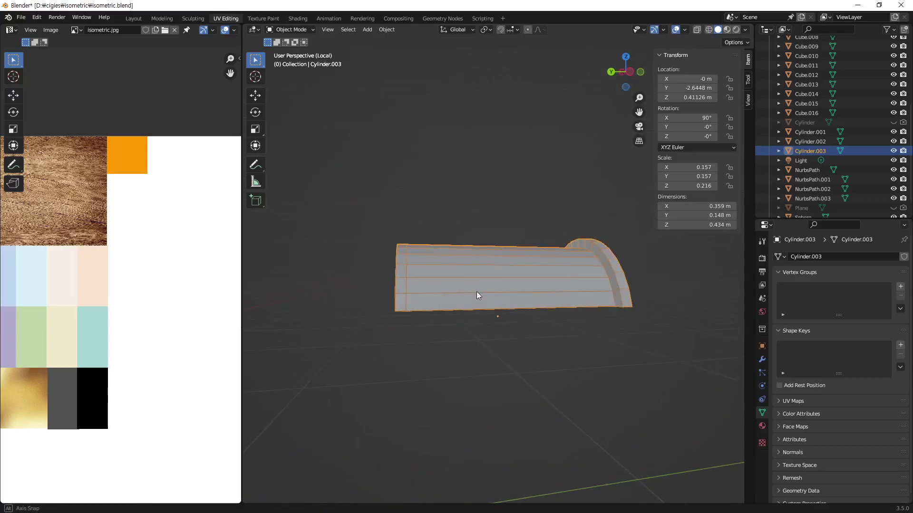
{"action": "key", "text": "Tab"}
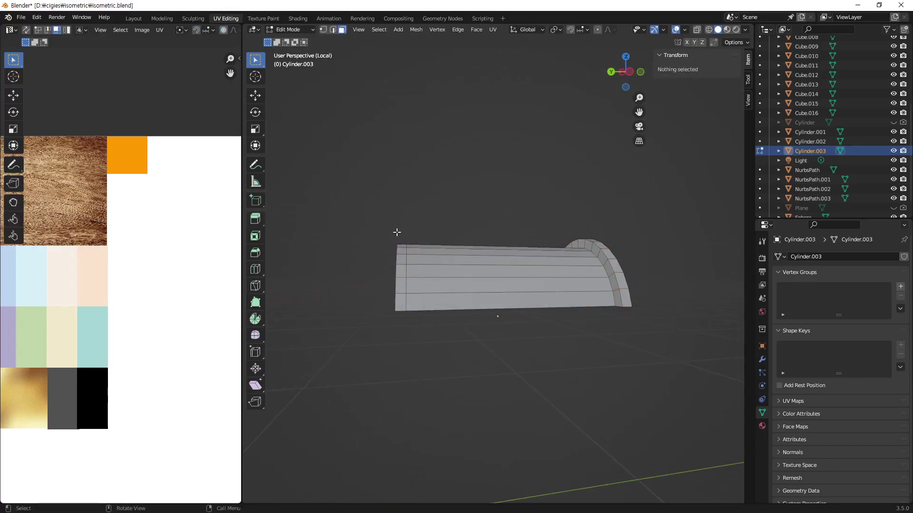
Step: Select the ring of faces around the lid's back arched end
{"action": "left_click_drag", "start_coordinate": [383, 211], "coordinate": [434, 342]}
{"action": "mouse_move", "coordinate": [434, 346]}
{"action": "middle_mouse_down"}
{"action": "mouse_move", "coordinate": [477, 218]}
{"action": "mouse_move", "coordinate": [506, 253]}
{"action": "middle_mouse_up"}
{"action": "left_click", "coordinate": [411, 356]}
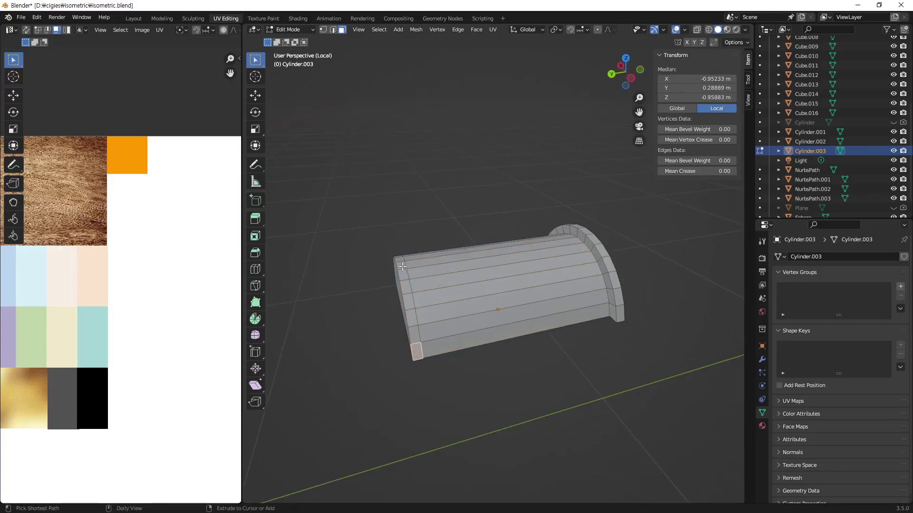
{"action": "left_click", "coordinate": [415, 351], "text": "ctrl+shift"}
{"action": "mouse_move", "coordinate": [415, 351]}
{"action": "middle_mouse_down"}
{"action": "mouse_move", "coordinate": [542, 309]}
{"action": "mouse_move", "coordinate": [567, 330]}
{"action": "middle_mouse_up"}
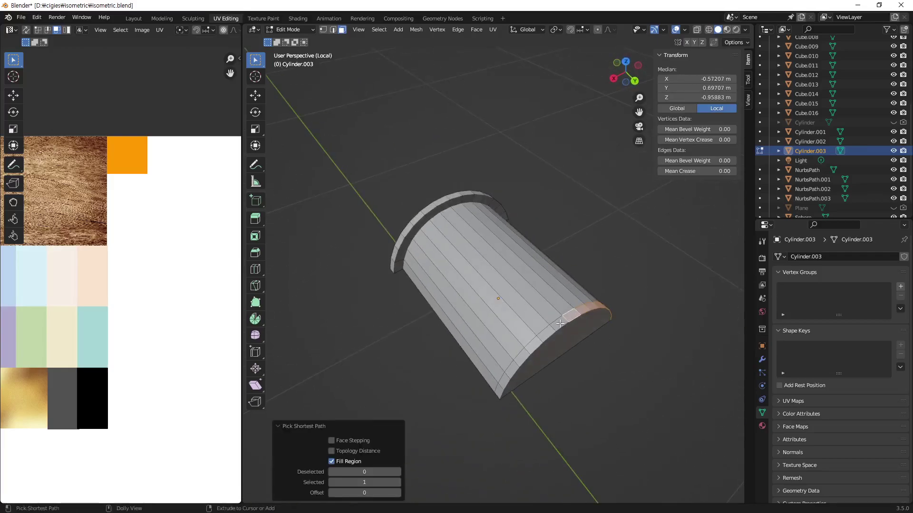
{"action": "left_click", "coordinate": [560, 324], "text": "ctrl"}
{"action": "left_click", "coordinate": [547, 334], "text": "shift"}
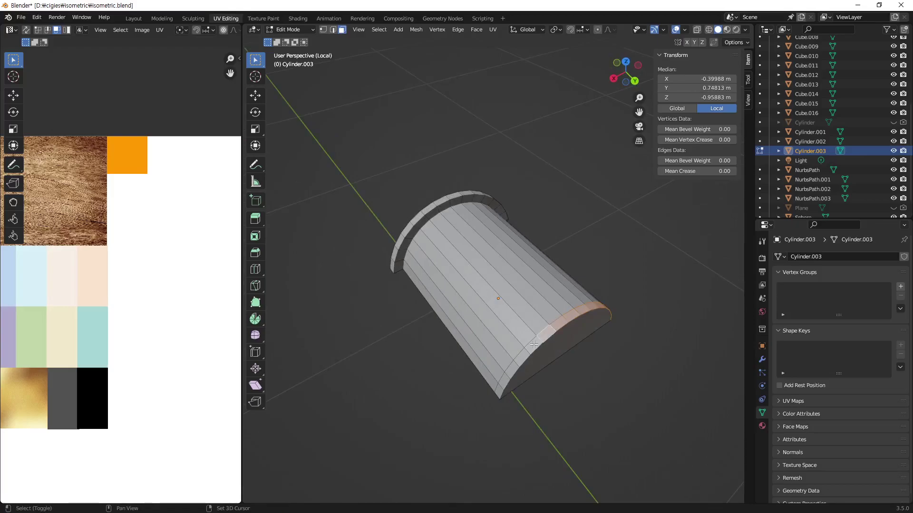
{"action": "left_click", "coordinate": [525, 354], "text": "shift"}
{"action": "left_click", "coordinate": [504, 384], "text": "shift"}
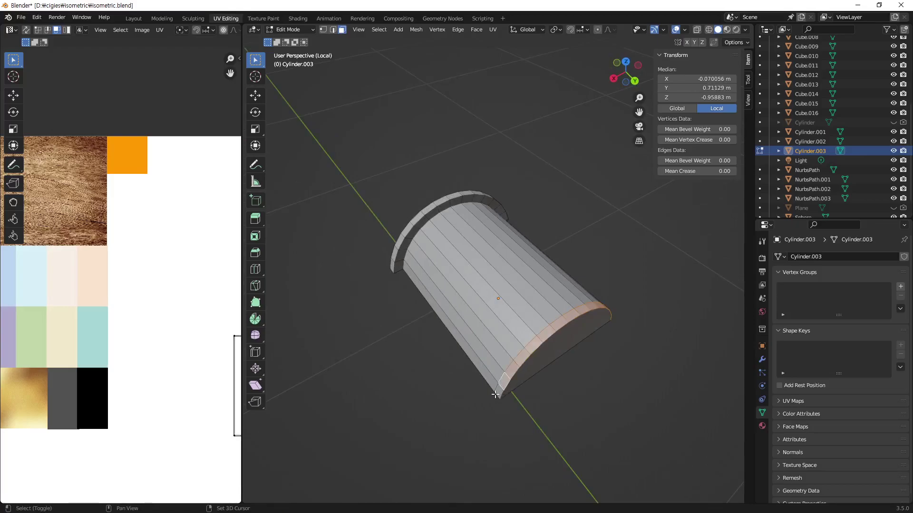
{"action": "left_click", "coordinate": [495, 394], "text": "shift"}
{"action": "middle_click_drag", "start_coordinate": [495, 394], "coordinate": [501, 281], "text": "alt"}
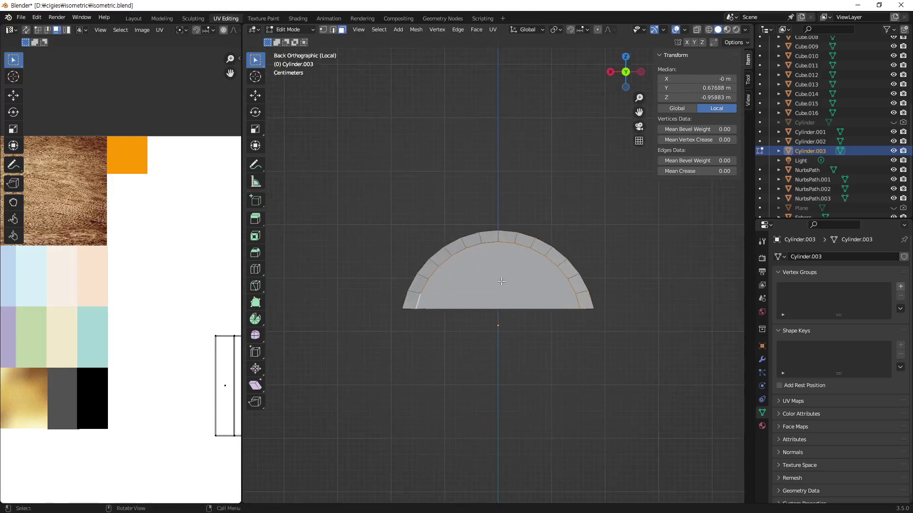
Step: Extrude the back arch ring in place, scale it 1.161, raise it, then deselect
{"action": "scroll", "coordinate": [501, 281], "scroll_direction": "up", "scroll_amount": 2}
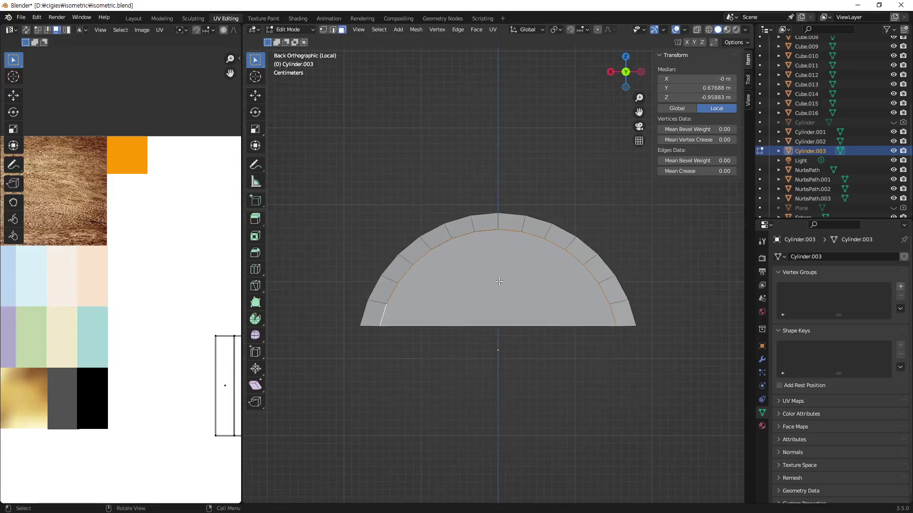
{"action": "key", "text": "e"}
{"action": "left_click", "coordinate": [524, 383]}
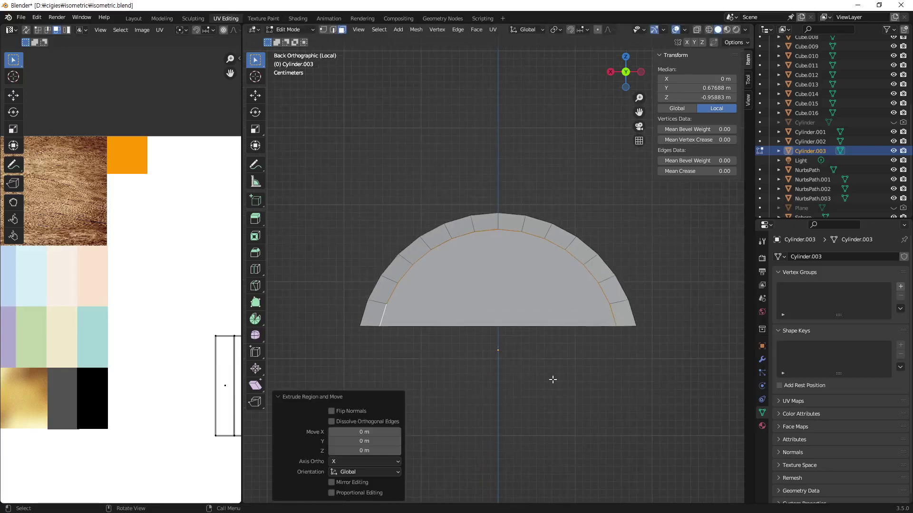
{"action": "key", "text": "s"}
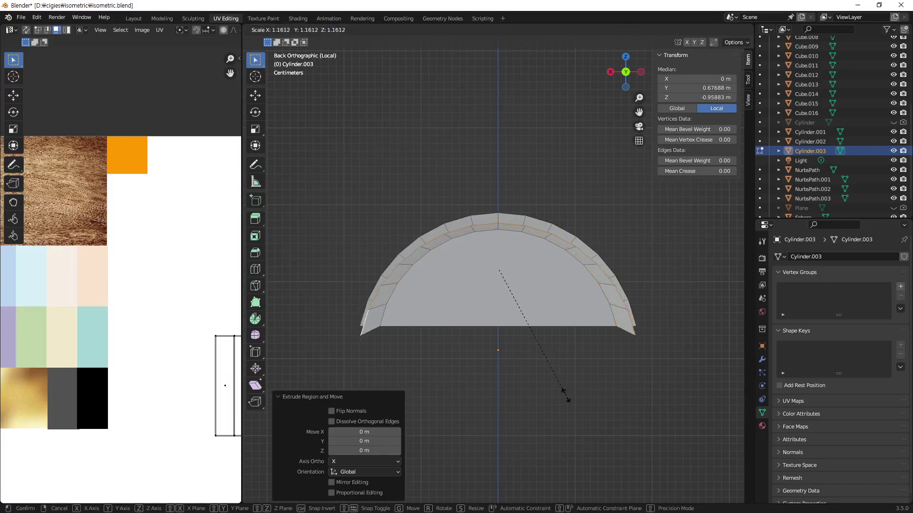
{"action": "left_click", "coordinate": [566, 398]}
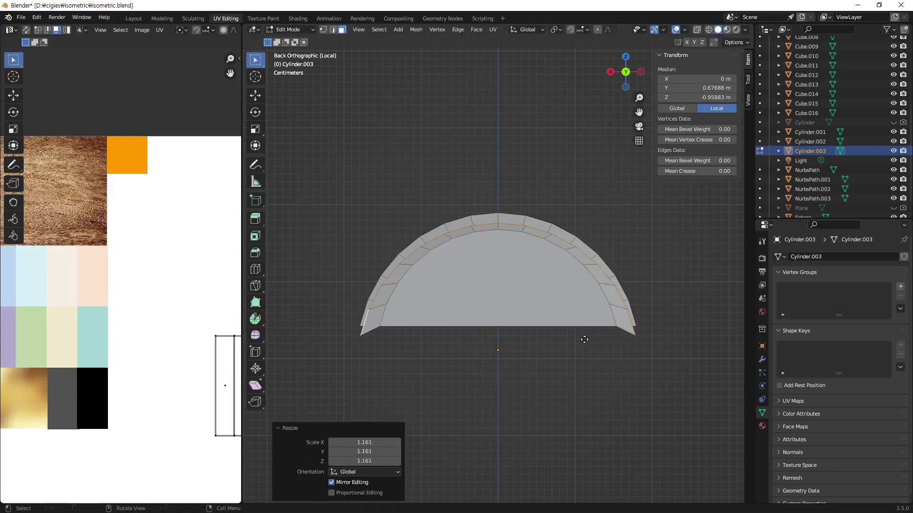
{"action": "key", "text": "g"}
{"action": "key", "text": "z"}
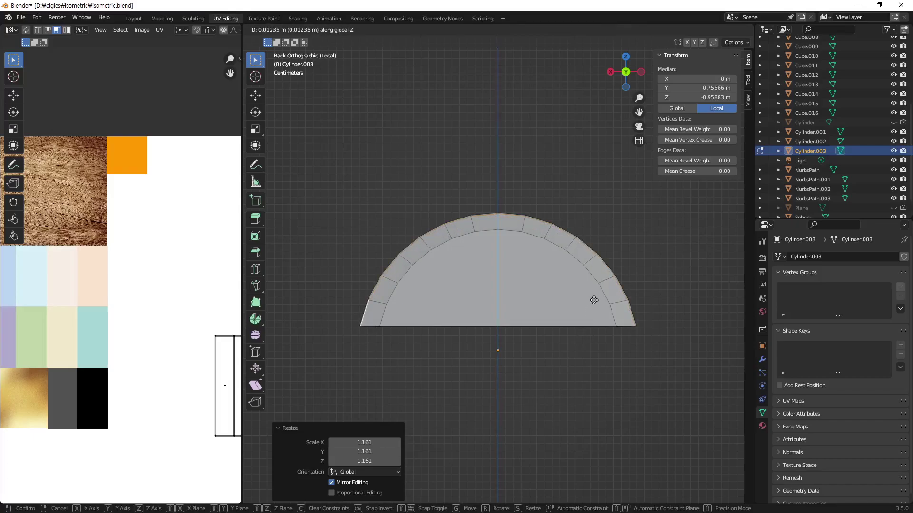
{"action": "left_click", "coordinate": [593, 300]}
{"action": "key", "text": "alt+a"}
{"action": "mouse_move", "coordinate": [487, 295]}
{"action": "middle_mouse_down"}
{"action": "mouse_move", "coordinate": [594, 334]}
{"action": "mouse_move", "coordinate": [375, 310]}
{"action": "mouse_move", "coordinate": [447, 263]}
{"action": "mouse_move", "coordinate": [419, 309]}
{"action": "middle_mouse_up"}
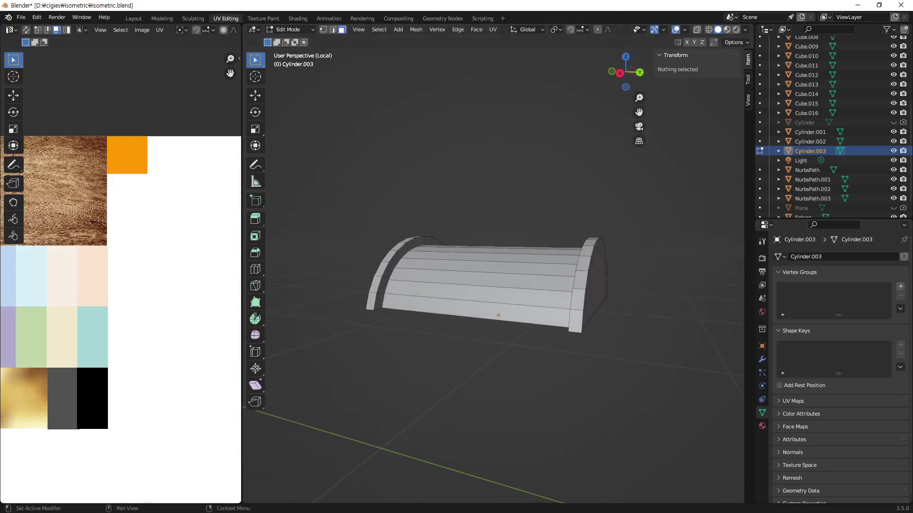
Step: Delete the lid's bottom edge strip to leave a gap under the lid
{"action": "middle_click_drag", "start_coordinate": [570, 307], "coordinate": [536, 332]}
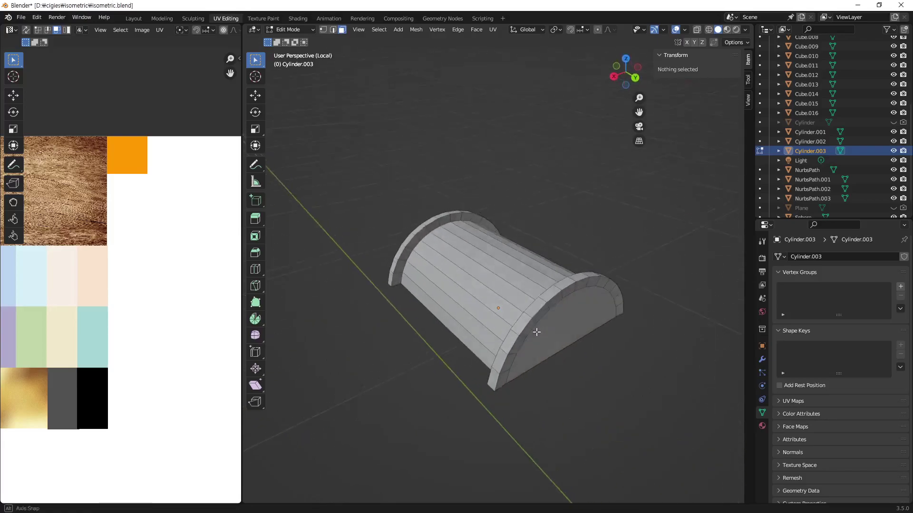
{"action": "key", "text": "KP_Divide"}
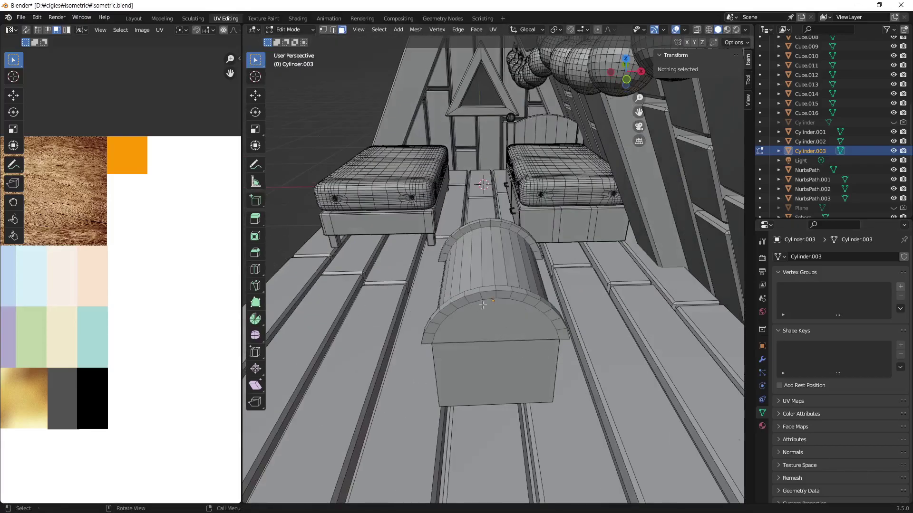
{"action": "mouse_move", "coordinate": [482, 304]}
{"action": "middle_mouse_down"}
{"action": "mouse_move", "coordinate": [486, 311]}
{"action": "mouse_move", "coordinate": [464, 295]}
{"action": "mouse_move", "coordinate": [429, 318]}
{"action": "mouse_move", "coordinate": [499, 323]}
{"action": "middle_mouse_up"}
{"action": "left_click", "coordinate": [486, 310]}
{"action": "scroll", "coordinate": [456, 304], "scroll_direction": "up", "scroll_amount": 3}
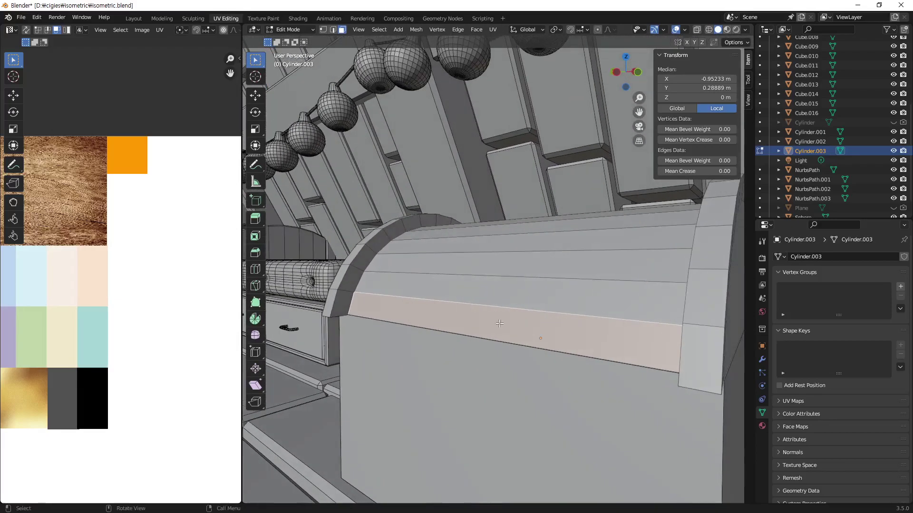
{"action": "key", "text": "x"}
{"action": "left_click", "coordinate": [495, 329]}
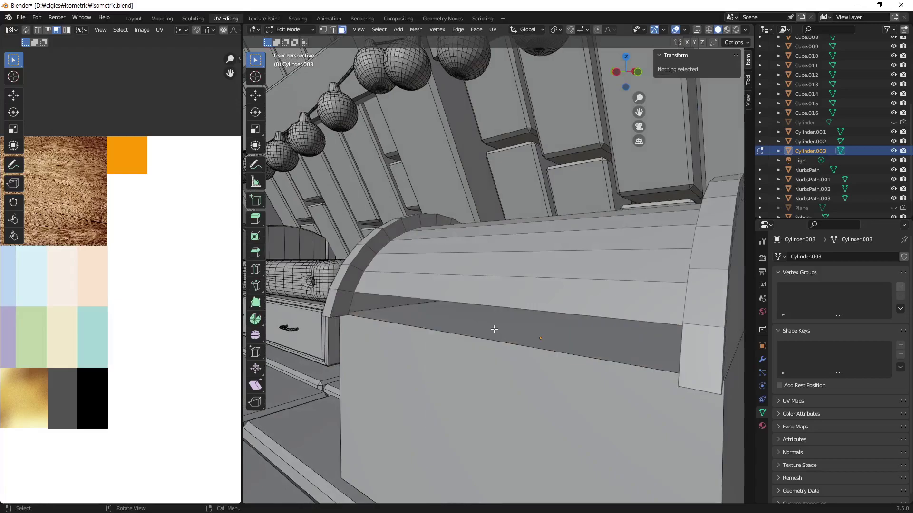
Step: Select the lid-corner face and delete it
{"action": "left_click", "coordinate": [343, 299]}
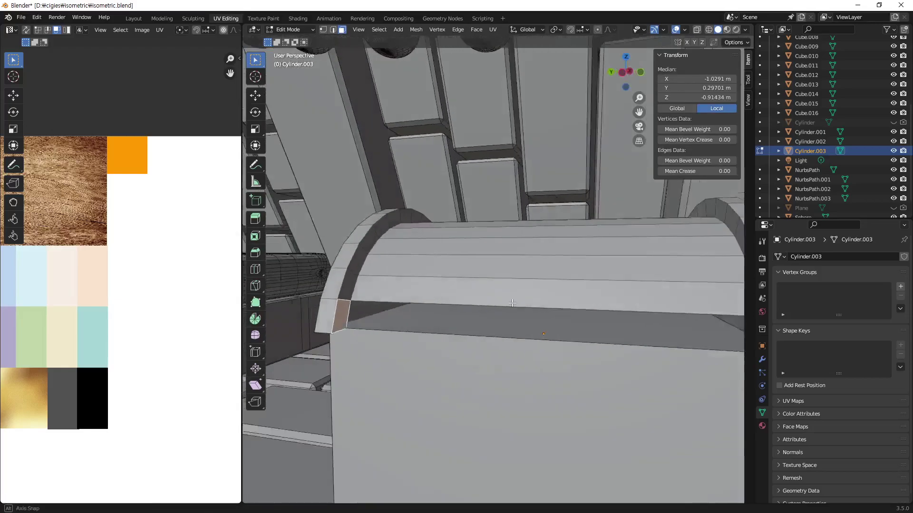
{"action": "middle_click_drag", "start_coordinate": [342, 300], "coordinate": [687, 299]}
{"action": "left_click", "coordinate": [688, 294], "text": "shift"}
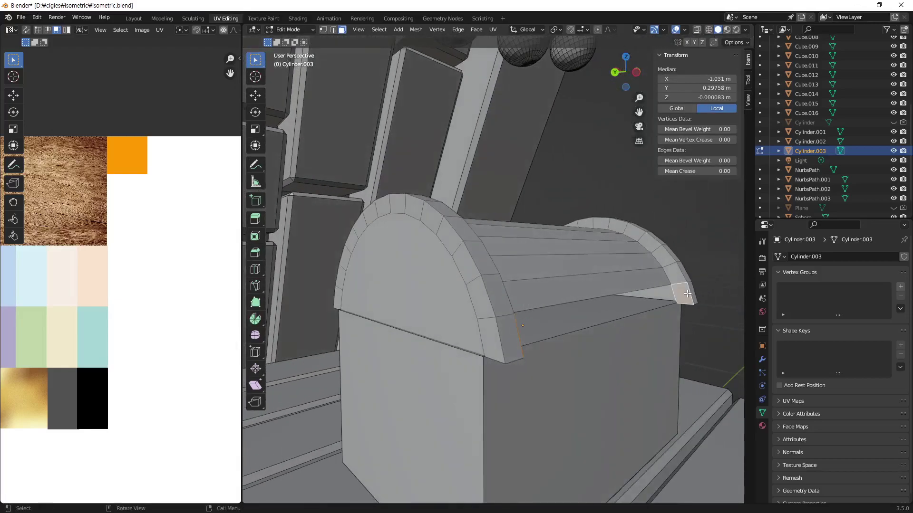
{"action": "key", "text": "x"}
{"action": "left_click", "coordinate": [686, 293]}
Step: Orbit around the lid, selecting a lid-corner vertex and a lid edge
{"action": "mouse_move", "coordinate": [687, 293]}
{"action": "middle_mouse_down"}
{"action": "mouse_move", "coordinate": [470, 267]}
{"action": "mouse_move", "coordinate": [570, 262]}
{"action": "mouse_move", "coordinate": [589, 278]}
{"action": "mouse_move", "coordinate": [566, 292]}
{"action": "mouse_move", "coordinate": [533, 257]}
{"action": "mouse_move", "coordinate": [469, 280]}
{"action": "mouse_move", "coordinate": [387, 106]}
{"action": "middle_mouse_up"}
{"action": "right_click", "coordinate": [470, 267]}
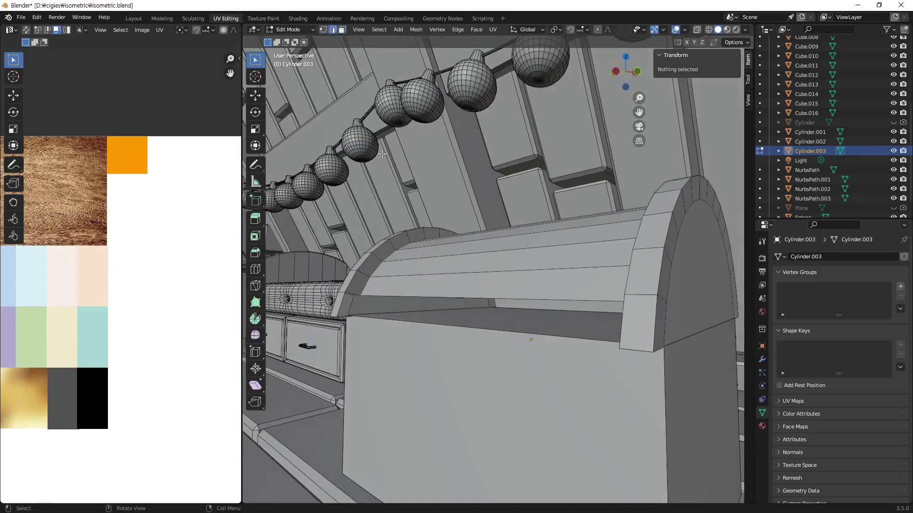
{"action": "mouse_move", "coordinate": [375, 293]}
{"action": "middle_mouse_down"}
{"action": "mouse_move", "coordinate": [474, 286]}
{"action": "mouse_move", "coordinate": [683, 355]}
{"action": "middle_mouse_up"}
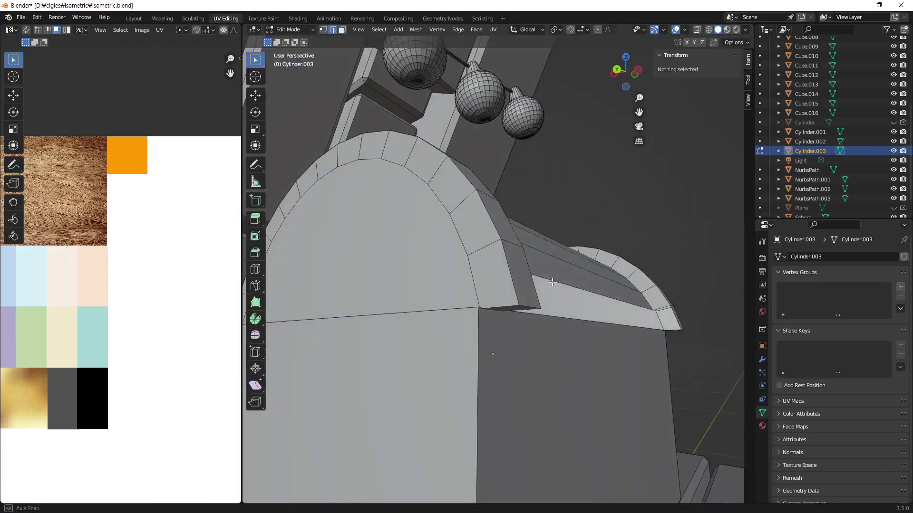
{"action": "left_click", "coordinate": [673, 329]}
{"action": "mouse_move", "coordinate": [621, 328]}
{"action": "middle_mouse_down"}
{"action": "mouse_move", "coordinate": [605, 369]}
{"action": "mouse_move", "coordinate": [525, 318]}
{"action": "mouse_move", "coordinate": [327, 345]}
{"action": "middle_mouse_up"}
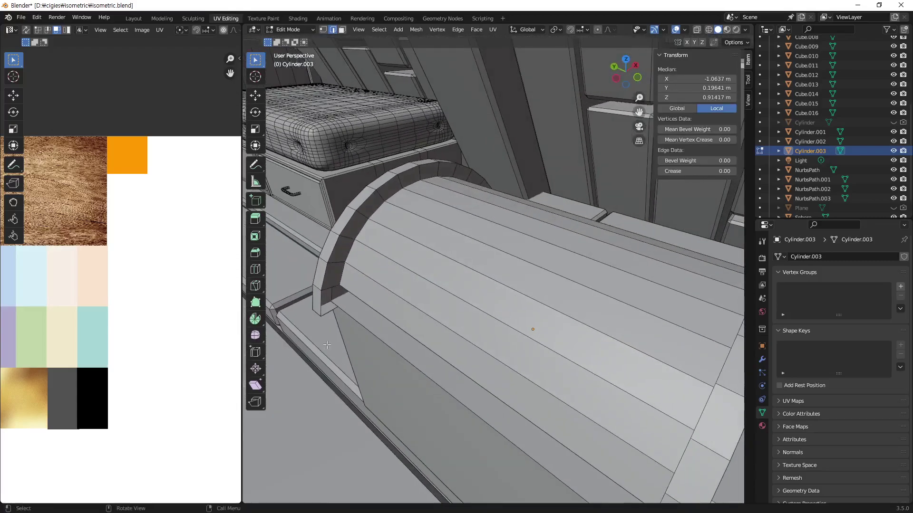
{"action": "left_click", "coordinate": [327, 311], "text": "shift"}
{"action": "middle_click_drag", "start_coordinate": [328, 312], "coordinate": [372, 436]}
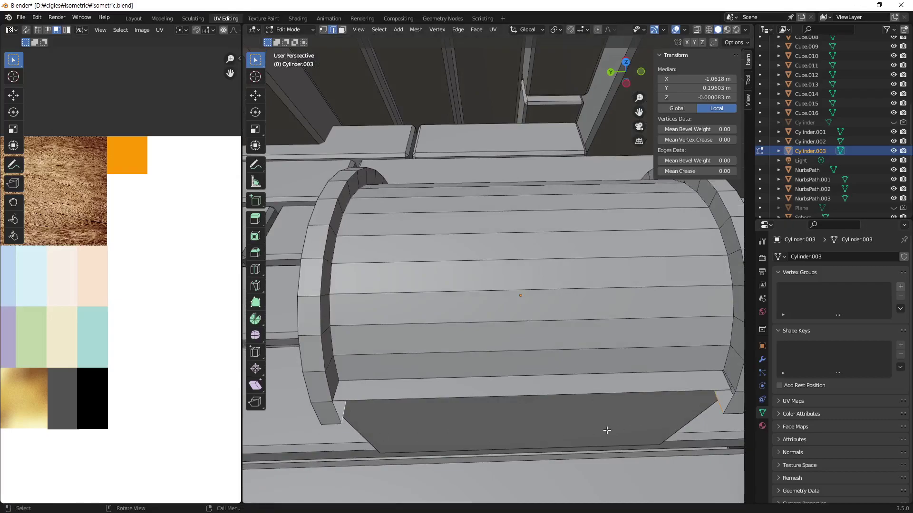
{"action": "right_click", "coordinate": [532, 315]}
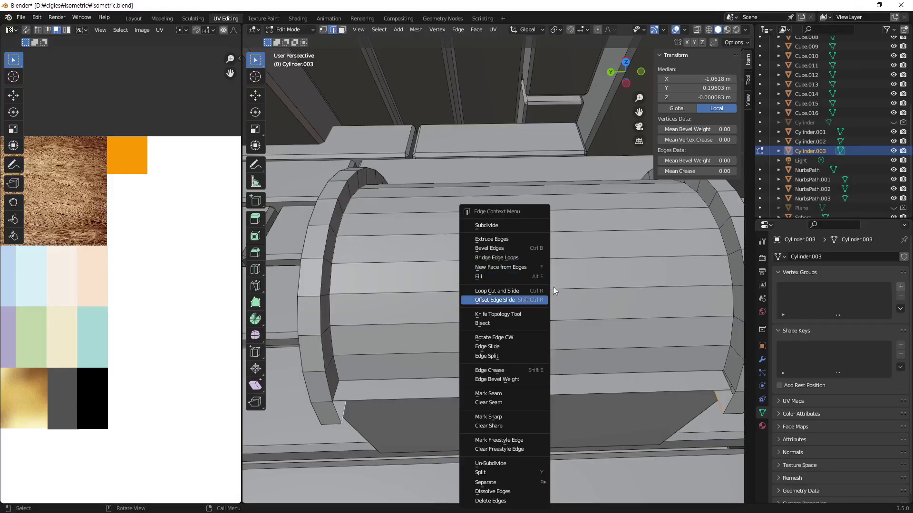
{"action": "key", "text": "Escape"}
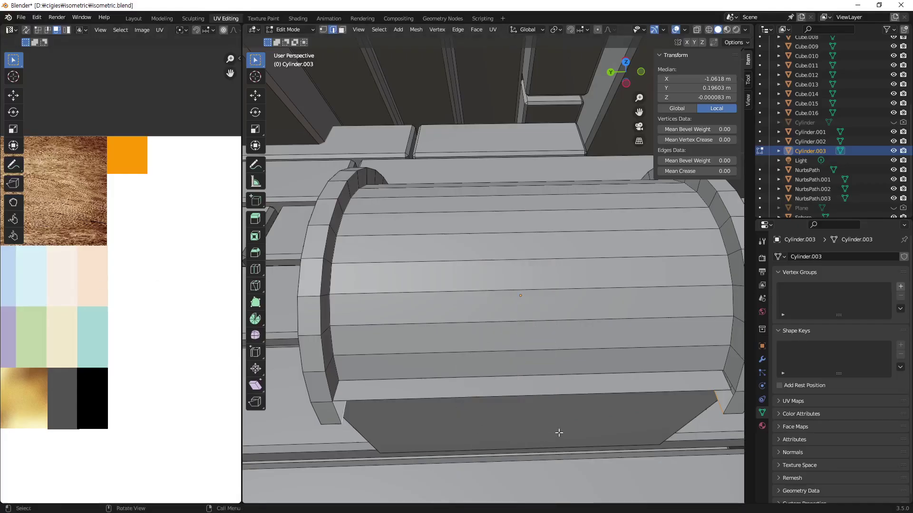
{"action": "mouse_move", "coordinate": [553, 402]}
{"action": "middle_mouse_down"}
{"action": "mouse_move", "coordinate": [587, 309]}
{"action": "mouse_move", "coordinate": [456, 370]}
{"action": "middle_mouse_up"}
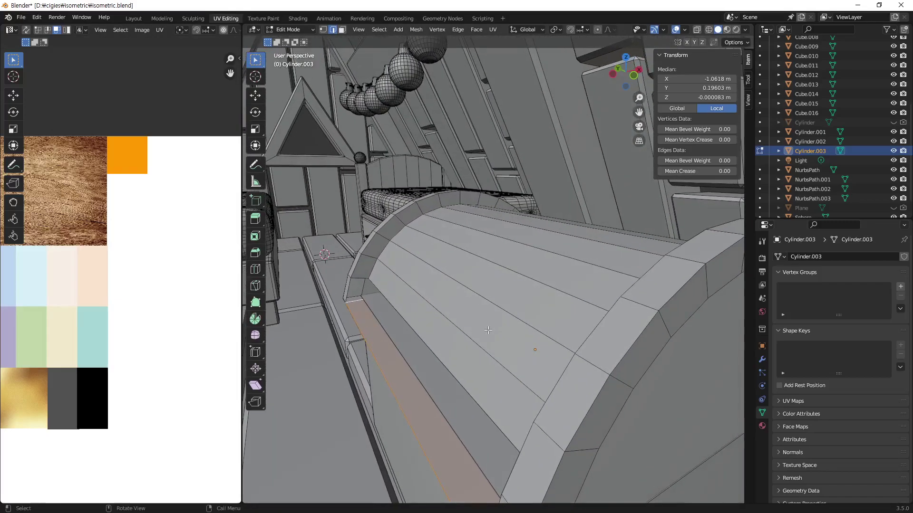
{"action": "left_click", "coordinate": [535, 447], "text": "shift"}
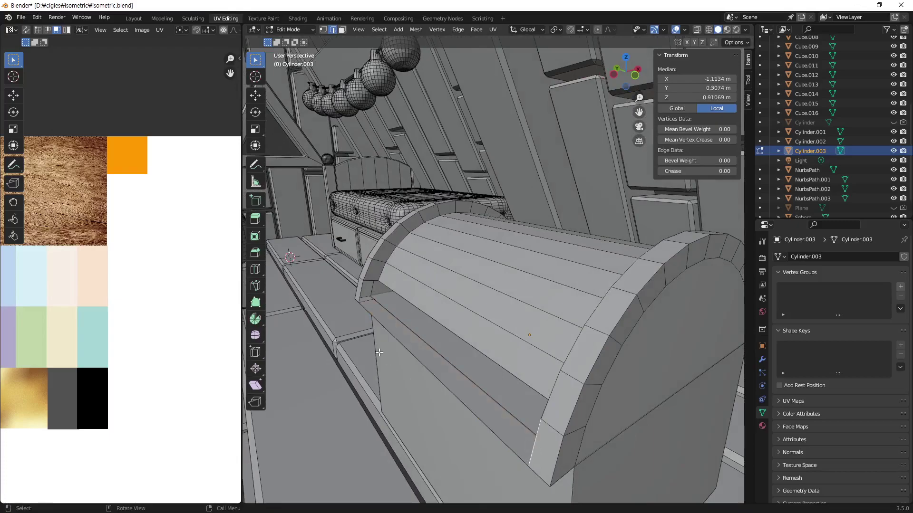
{"action": "left_click", "coordinate": [363, 289], "text": "shift"}
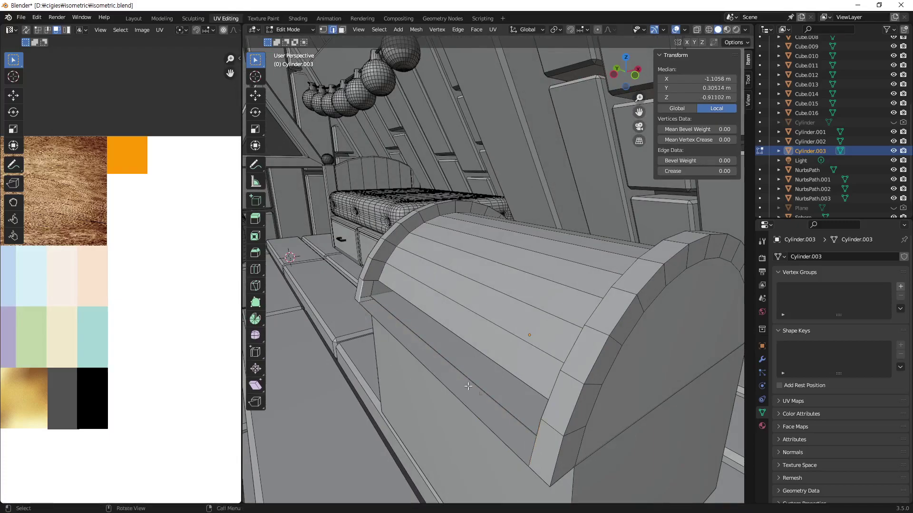
{"action": "left_click", "coordinate": [536, 445], "text": "shift"}
{"action": "left_click", "coordinate": [537, 449], "text": "shift"}
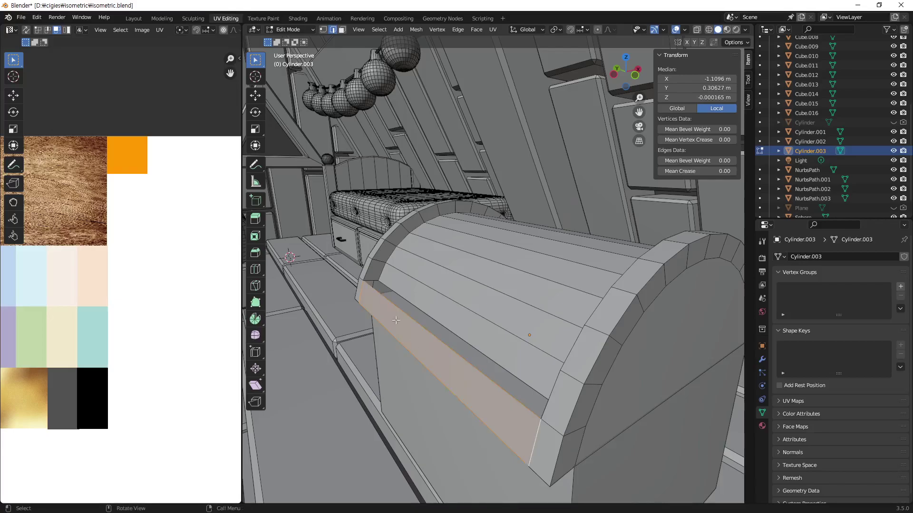
{"action": "left_click", "coordinate": [374, 281]}
{"action": "middle_click_drag", "start_coordinate": [395, 295], "coordinate": [636, 306]}
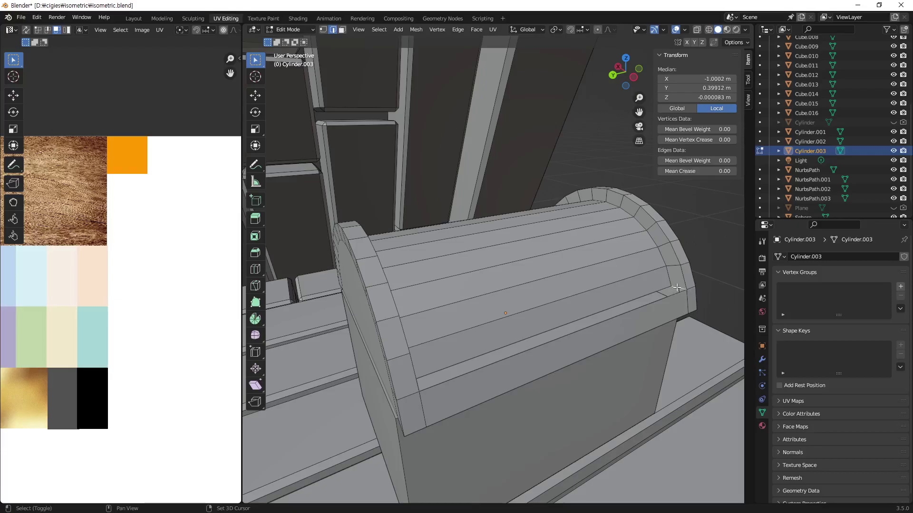
{"action": "left_click", "coordinate": [677, 288]}
{"action": "left_click", "coordinate": [689, 308]}
{"action": "middle_click_drag", "start_coordinate": [690, 308], "coordinate": [508, 314]}
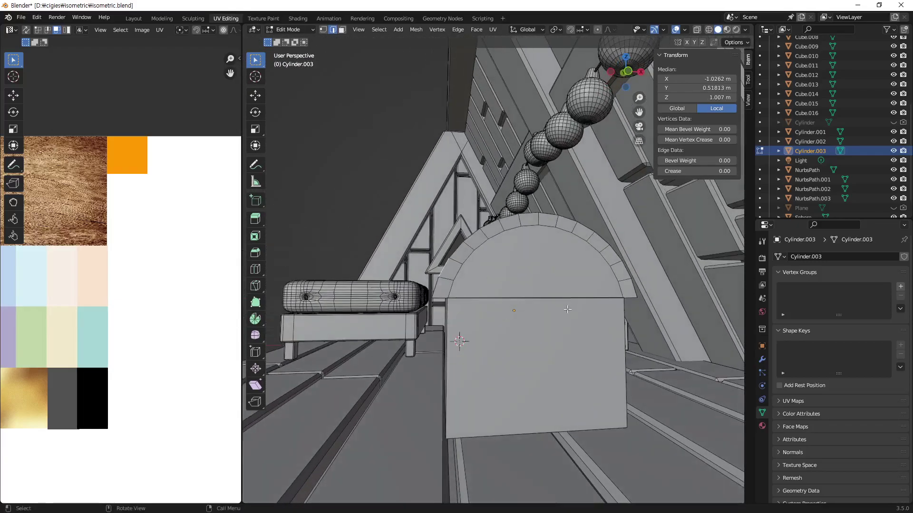
Step: Leave the lid's Edit Mode, select chest body Cube.016 and edit its mesh
{"action": "mouse_move", "coordinate": [568, 309]}
{"action": "middle_mouse_down"}
{"action": "mouse_move", "coordinate": [542, 324]}
{"action": "mouse_move", "coordinate": [568, 318]}
{"action": "mouse_move", "coordinate": [542, 322]}
{"action": "mouse_move", "coordinate": [532, 307]}
{"action": "middle_mouse_up"}
{"action": "scroll", "coordinate": [561, 303], "scroll_direction": "up", "scroll_amount": 2}
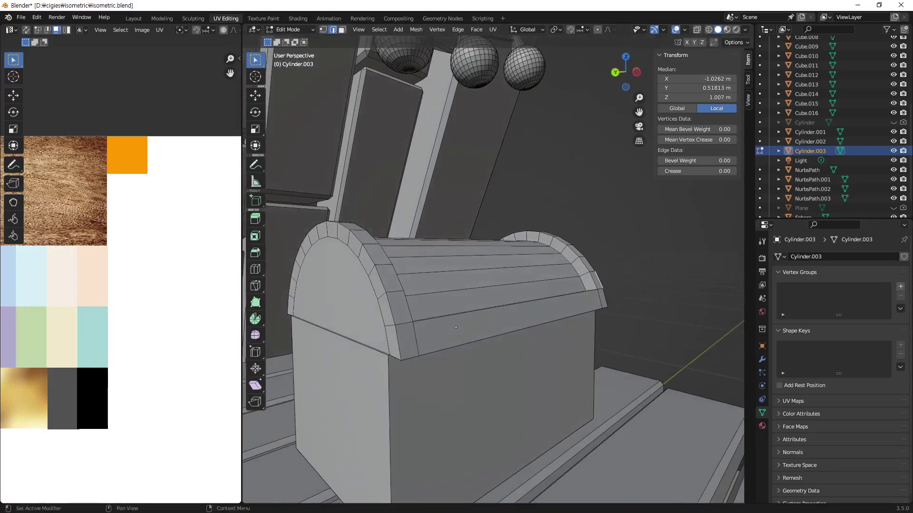
{"action": "mouse_move", "coordinate": [495, 412]}
{"action": "middle_mouse_down"}
{"action": "mouse_move", "coordinate": [425, 399]}
{"action": "mouse_move", "coordinate": [602, 428]}
{"action": "mouse_move", "coordinate": [539, 318]}
{"action": "mouse_move", "coordinate": [504, 294]}
{"action": "mouse_move", "coordinate": [473, 296]}
{"action": "middle_mouse_up"}
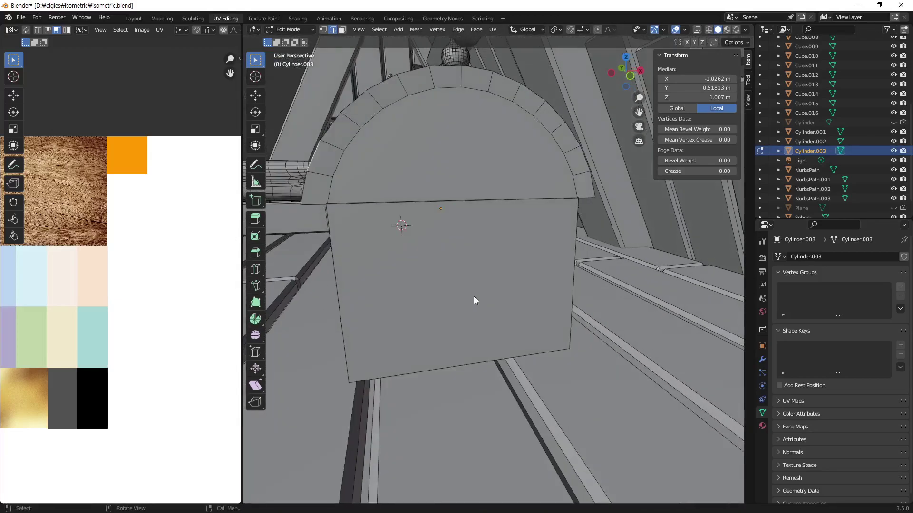
{"action": "key", "text": "Tab"}
{"action": "left_click", "coordinate": [370, 280]}
{"action": "mouse_move", "coordinate": [372, 284]}
{"action": "middle_mouse_down"}
{"action": "mouse_move", "coordinate": [445, 272]}
{"action": "mouse_move", "coordinate": [477, 288]}
{"action": "mouse_move", "coordinate": [530, 290]}
{"action": "middle_mouse_up"}
{"action": "key", "text": "Tab"}
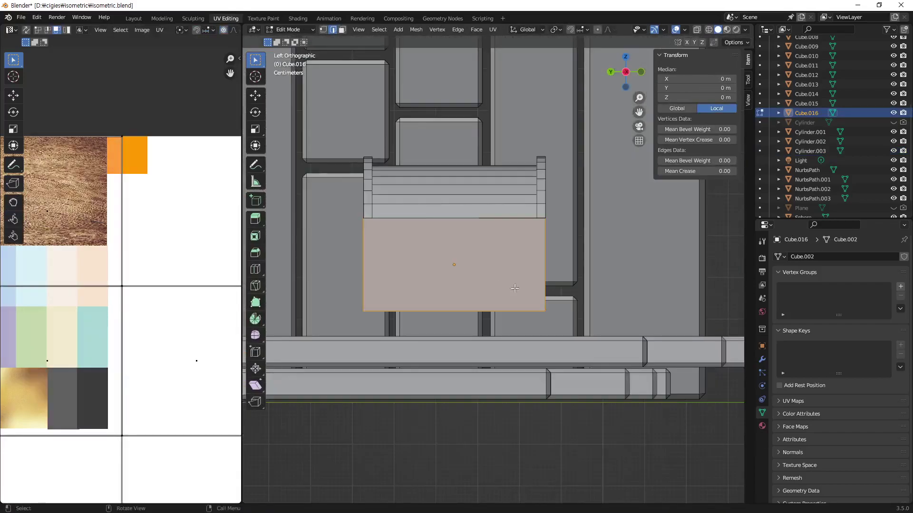
Step: Add two centred loop cuts on the side face and scale them 2.734 along Y
{"action": "scroll", "coordinate": [530, 290], "scroll_direction": "up", "scroll_amount": 1}
{"action": "scroll", "coordinate": [530, 290], "scroll_direction": "up", "scroll_amount": 2}
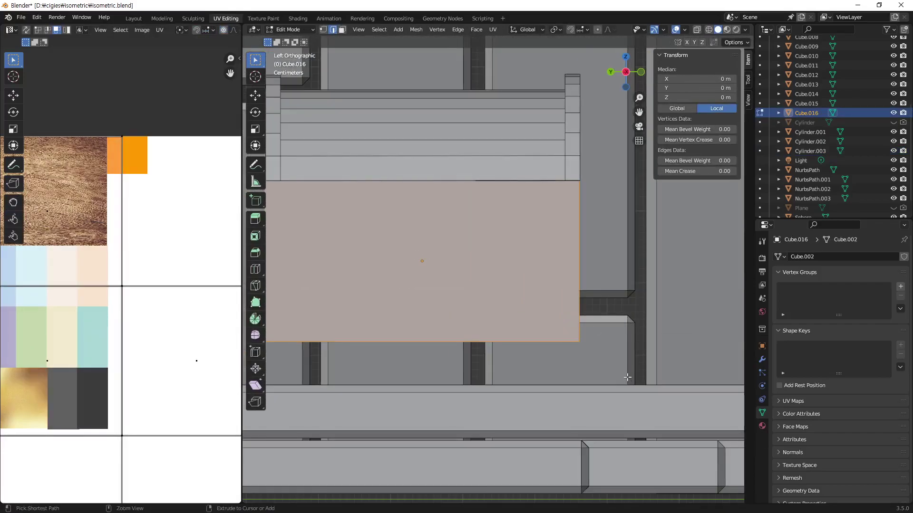
{"action": "key", "text": "ctrl+r"}
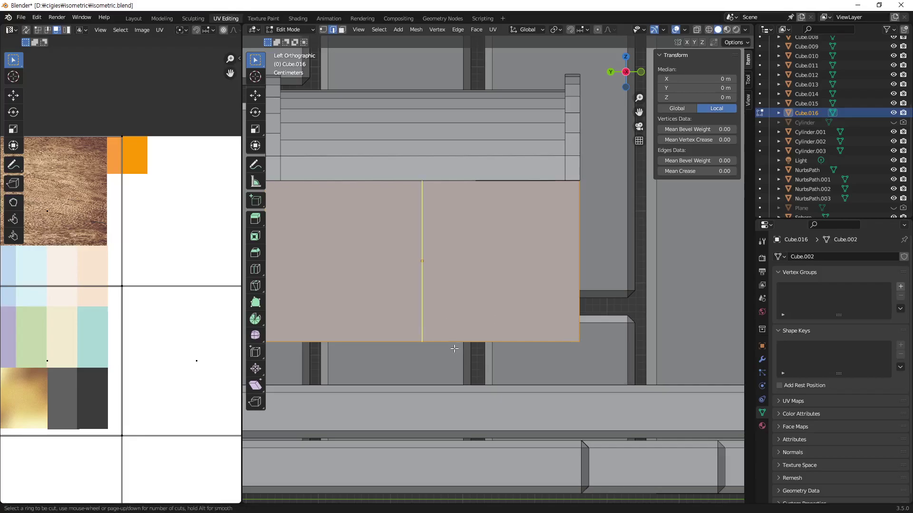
{"action": "scroll", "coordinate": [453, 341], "scroll_direction": "up", "scroll_amount": 1}
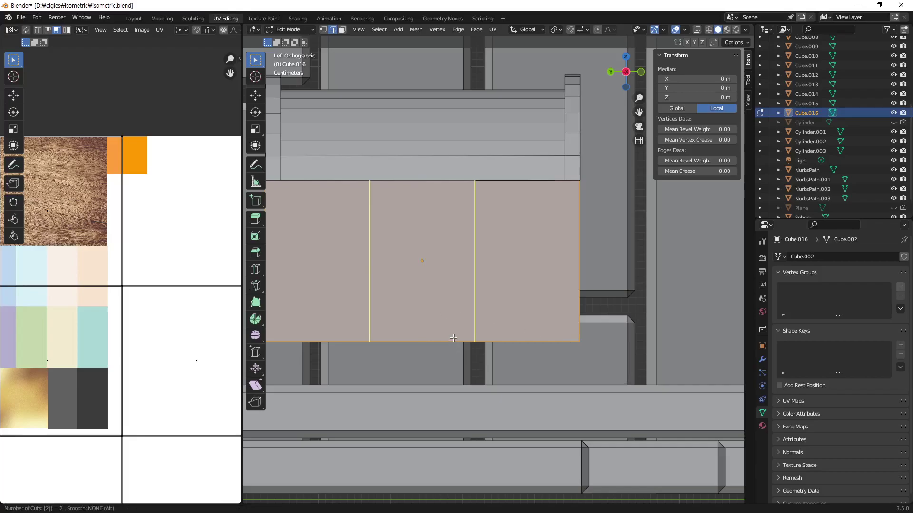
{"action": "left_click", "coordinate": [453, 338]}
{"action": "right_click", "coordinate": [454, 337]}
{"action": "middle_click_drag", "start_coordinate": [487, 307], "coordinate": [561, 310], "text": "shift"}
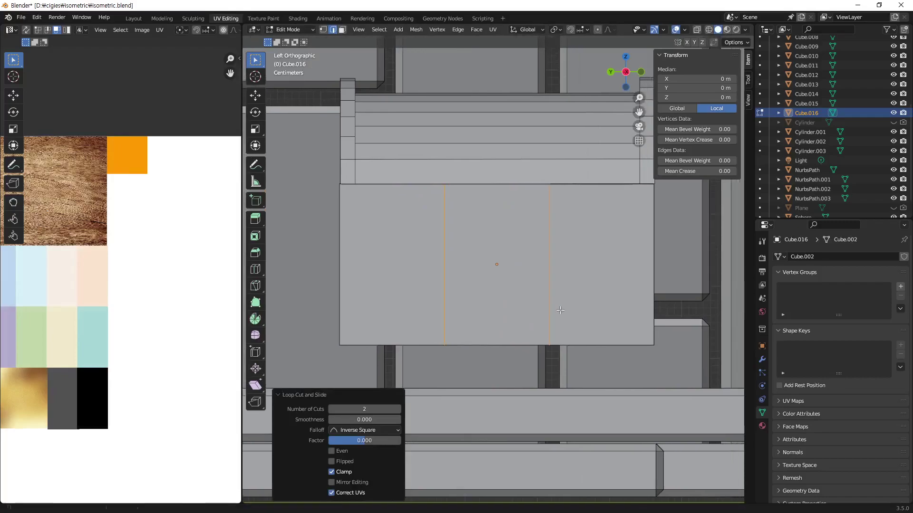
{"action": "key", "text": "s"}
{"action": "key", "text": "y"}
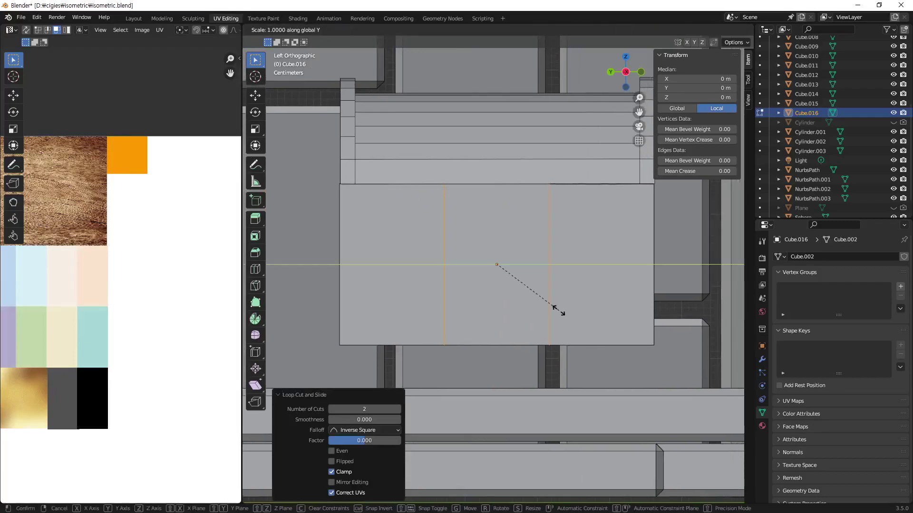
{"action": "left_click", "coordinate": [671, 374]}
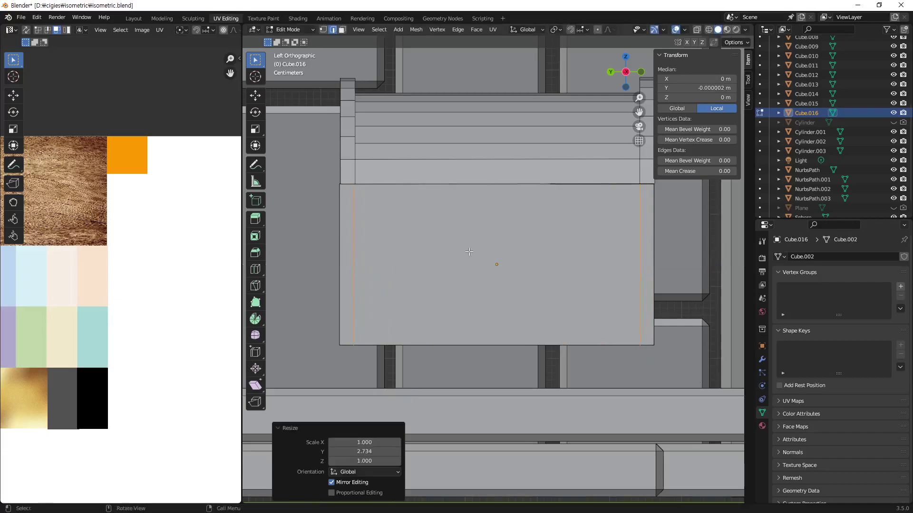
{"action": "middle_click_drag", "start_coordinate": [397, 238], "coordinate": [466, 248], "text": "shift"}
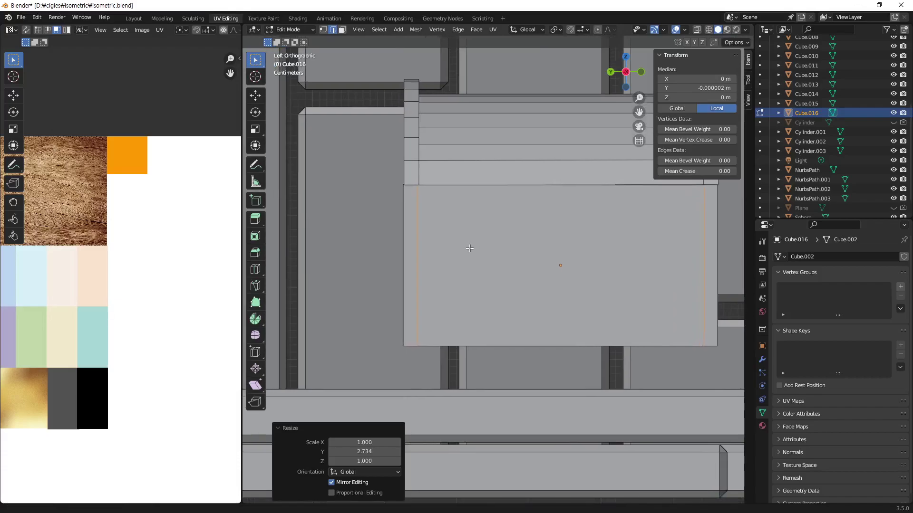
Step: In X-ray, box-select the narrow left strip's vertices and nudge them along Y
{"action": "key", "text": "alt+z"}
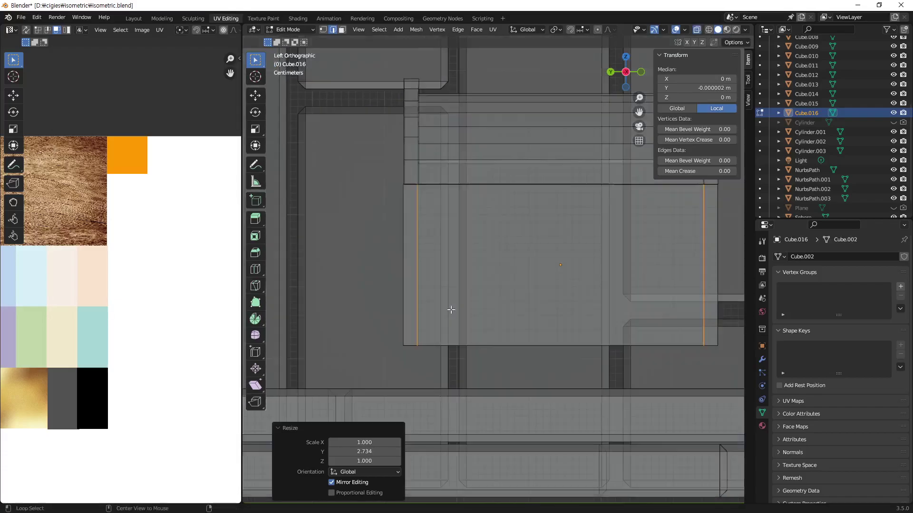
{"action": "key", "text": "3"}
{"action": "left_click_drag", "start_coordinate": [371, 138], "coordinate": [438, 393]}
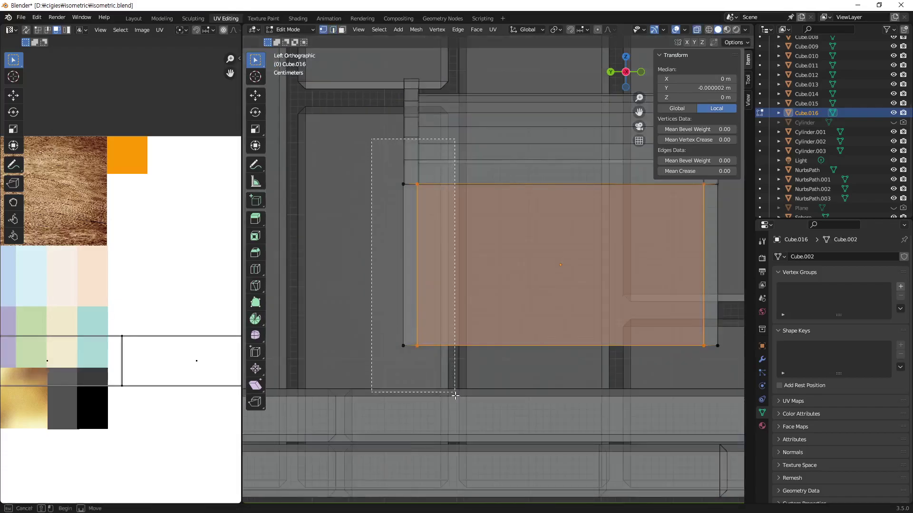
{"action": "scroll", "coordinate": [445, 297], "scroll_direction": "up", "scroll_amount": 2}
{"action": "key", "text": "1"}
{"action": "middle_click_drag", "start_coordinate": [401, 187], "coordinate": [492, 222], "text": "shift"}
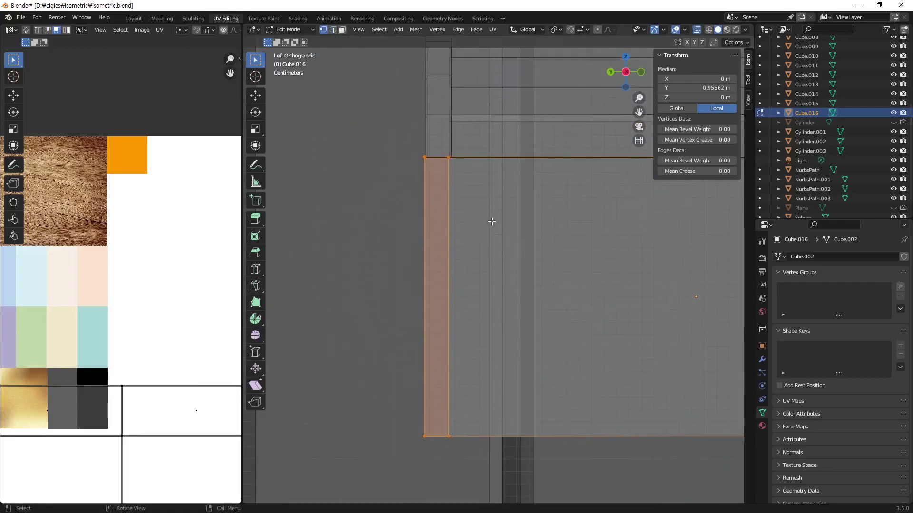
{"action": "key", "text": "g"}
{"action": "key", "text": "y"}
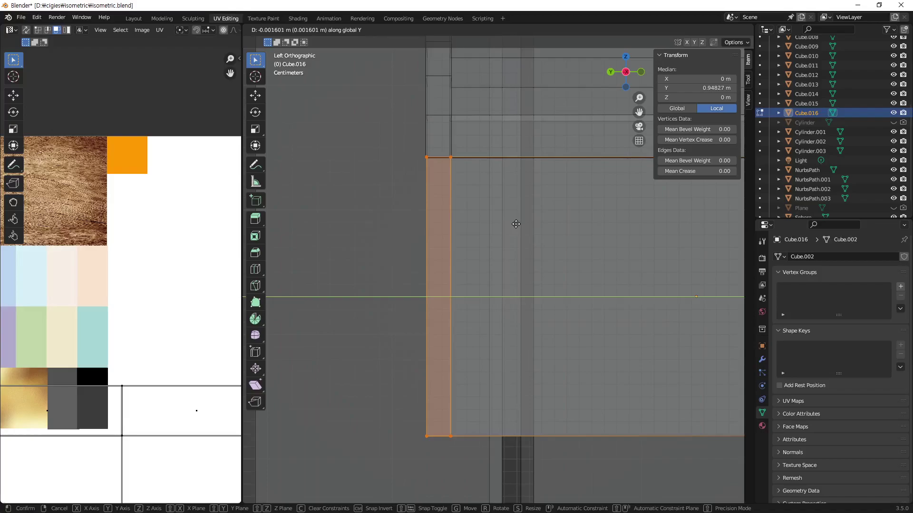
{"action": "left_click", "coordinate": [516, 224]}
{"action": "key", "text": "alt+a"}
{"action": "scroll", "coordinate": [588, 368], "scroll_direction": "down", "scroll_amount": 4}
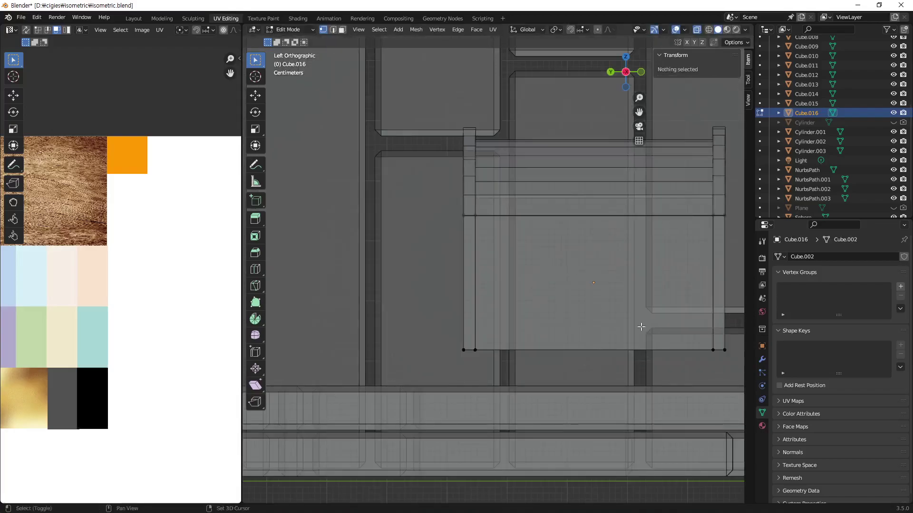
{"action": "middle_click_drag", "start_coordinate": [641, 327], "coordinate": [597, 331], "text": "shift"}
{"action": "middle_click_drag", "start_coordinate": [631, 306], "coordinate": [625, 326]}
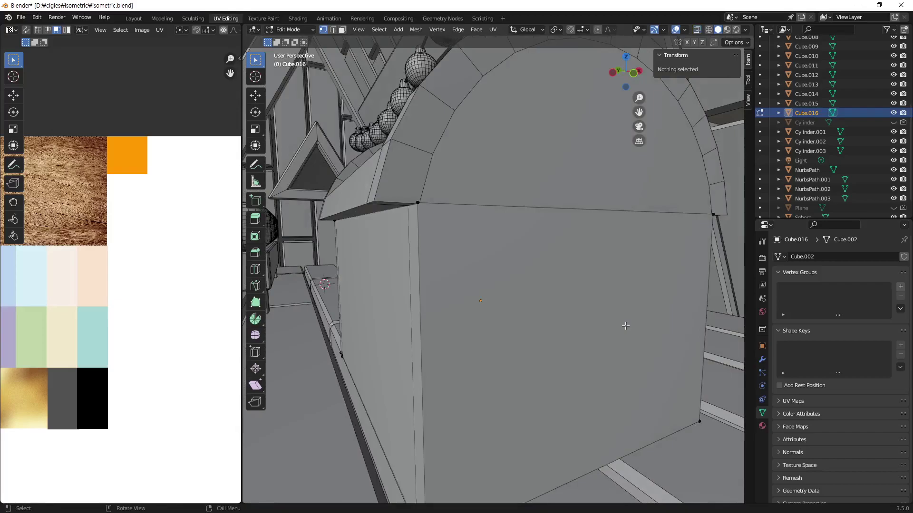
{"action": "scroll", "coordinate": [625, 326], "scroll_direction": "down", "scroll_amount": 3}
{"action": "middle_click_drag", "start_coordinate": [536, 335], "coordinate": [533, 328]}
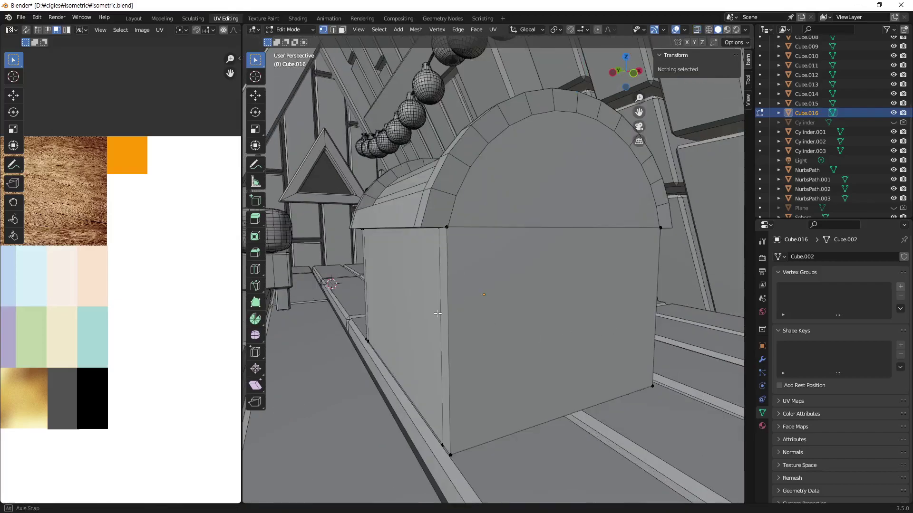
{"action": "scroll", "coordinate": [521, 221], "scroll_direction": "up", "scroll_amount": 3}
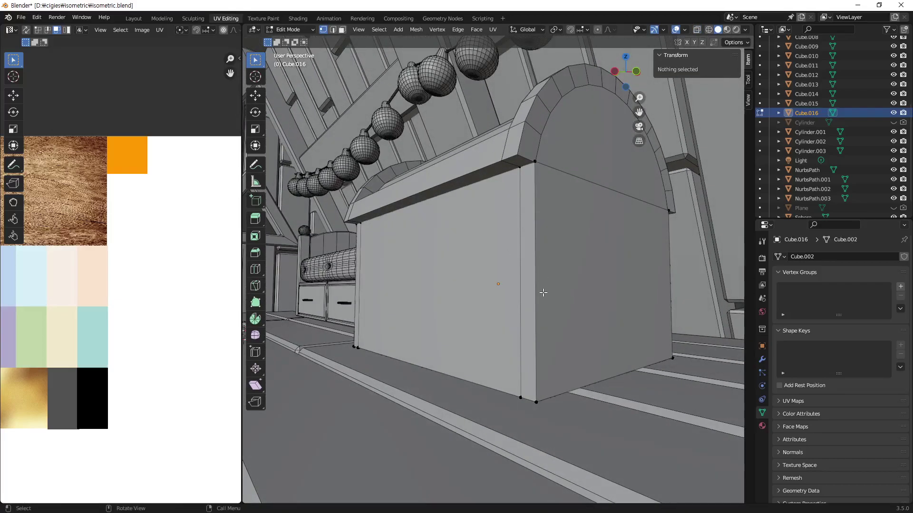
{"action": "left_click", "coordinate": [524, 250]}
{"action": "mouse_move", "coordinate": [523, 249]}
{"action": "middle_mouse_down"}
{"action": "mouse_move", "coordinate": [572, 301]}
{"action": "mouse_move", "coordinate": [503, 327]}
{"action": "middle_mouse_up"}
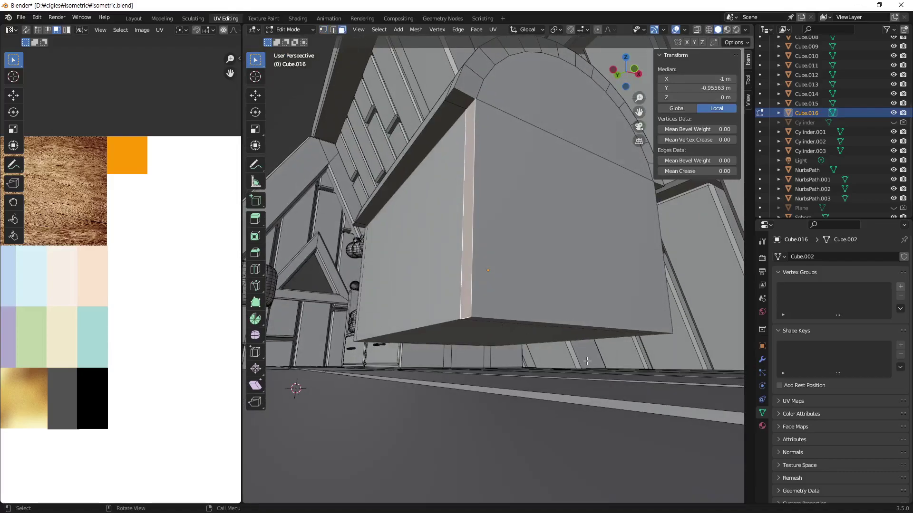
{"action": "mouse_move", "coordinate": [563, 364]}
{"action": "middle_mouse_down"}
{"action": "mouse_move", "coordinate": [565, 322]}
{"action": "mouse_move", "coordinate": [477, 313]}
{"action": "mouse_move", "coordinate": [456, 279]}
{"action": "mouse_move", "coordinate": [538, 330]}
{"action": "mouse_move", "coordinate": [568, 331]}
{"action": "mouse_move", "coordinate": [576, 316]}
{"action": "mouse_move", "coordinate": [418, 322]}
{"action": "mouse_move", "coordinate": [503, 320]}
{"action": "mouse_move", "coordinate": [546, 346]}
{"action": "mouse_move", "coordinate": [573, 303]}
{"action": "middle_mouse_up"}
{"action": "left_click", "coordinate": [523, 311]}
{"action": "left_click", "coordinate": [471, 312]}
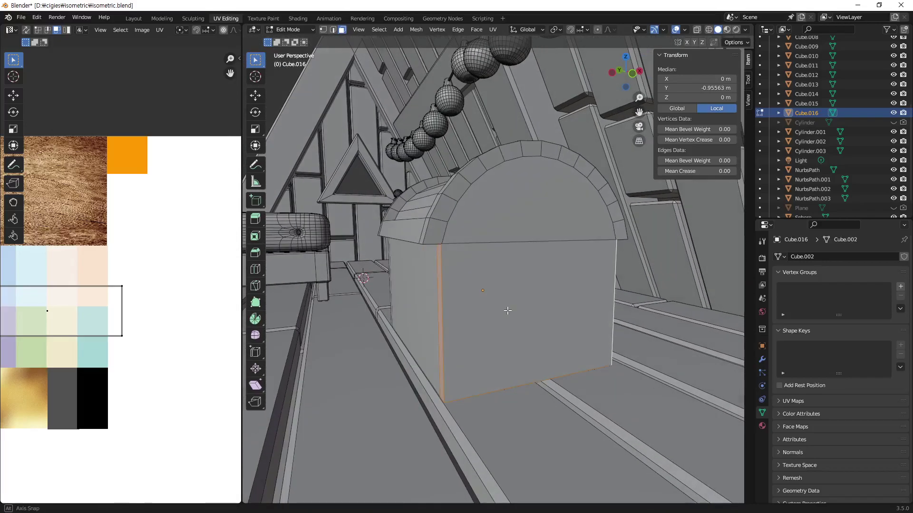
{"action": "middle_click_drag", "start_coordinate": [501, 305], "coordinate": [496, 307]}
Step: In front view, extrude the chest front face in place and scale it to 1.158
{"action": "key", "text": "KP_1"}
{"action": "key", "text": "e"}
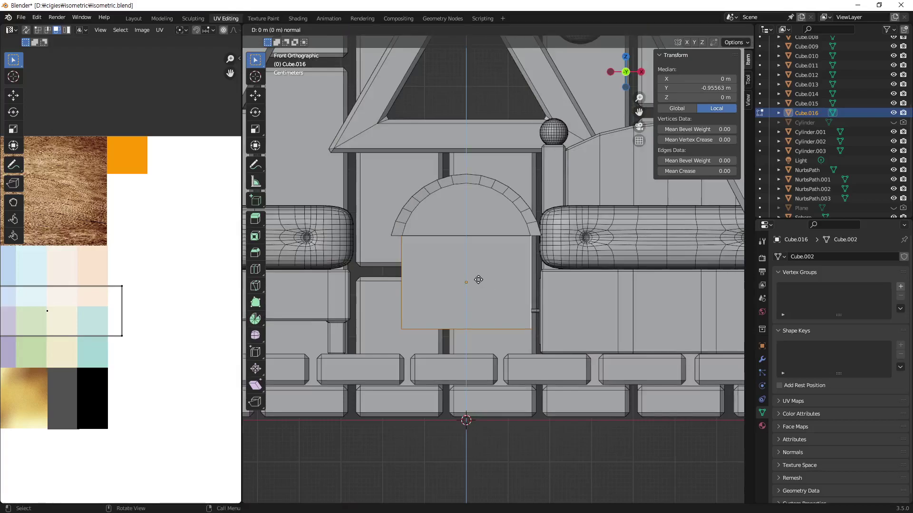
{"action": "left_click", "coordinate": [478, 280]}
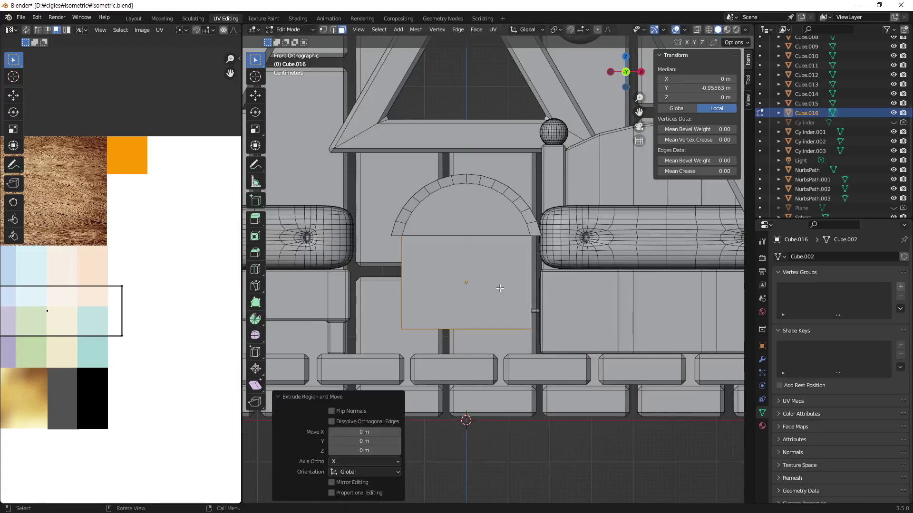
{"action": "key", "text": "s"}
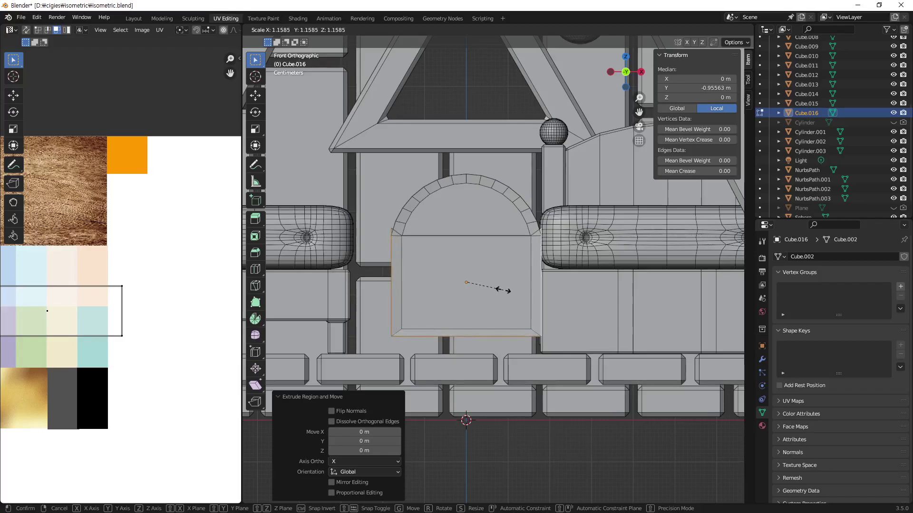
{"action": "left_click", "coordinate": [504, 289]}
{"action": "scroll", "coordinate": [490, 308], "scroll_direction": "up", "scroll_amount": 2}
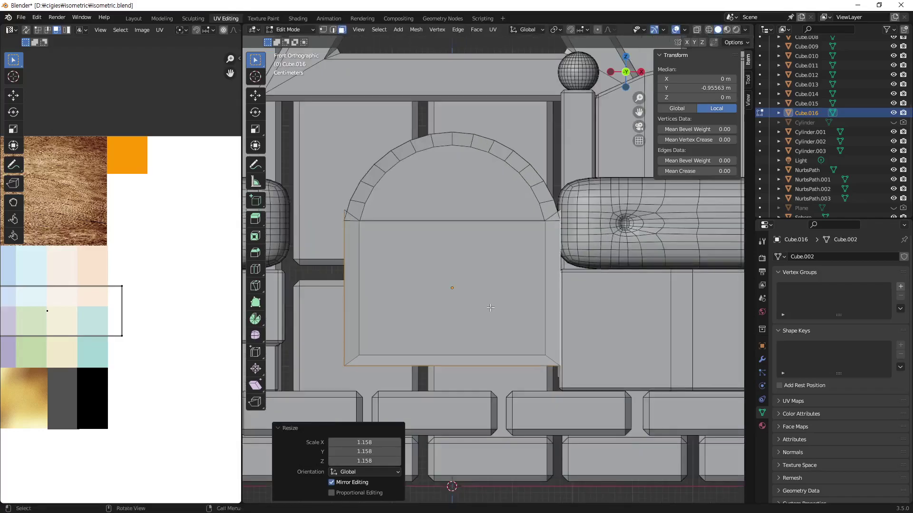
{"action": "middle_click_drag", "start_coordinate": [490, 308], "coordinate": [514, 317], "text": "shift"}
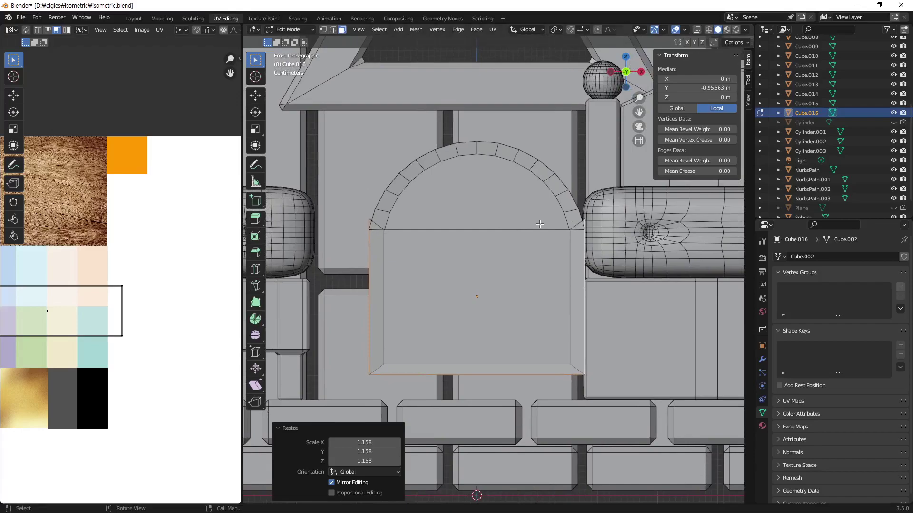
Step: In X-ray, lower the rim's two top corner vertices along Z to the lid edge
{"action": "key", "text": "1"}
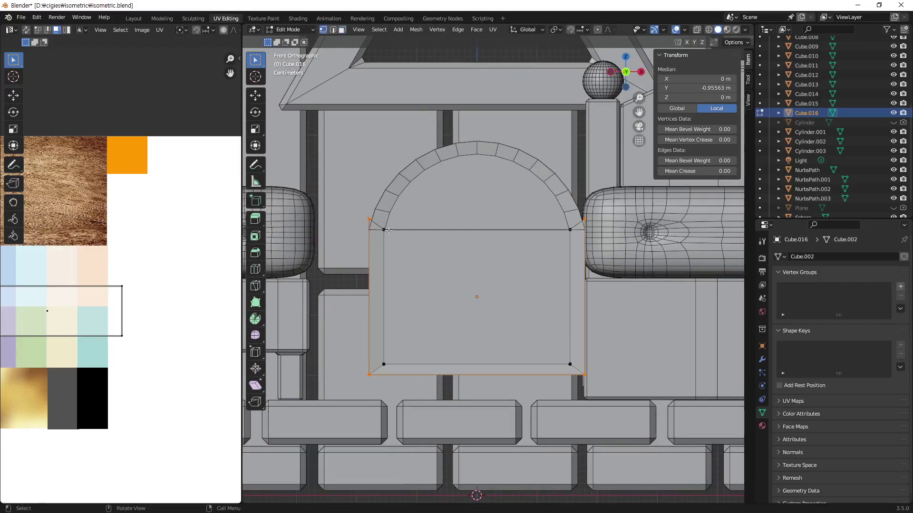
{"action": "key", "text": "alt+z"}
{"action": "left_click_drag", "start_coordinate": [339, 187], "coordinate": [643, 221]}
{"action": "key", "text": "g"}
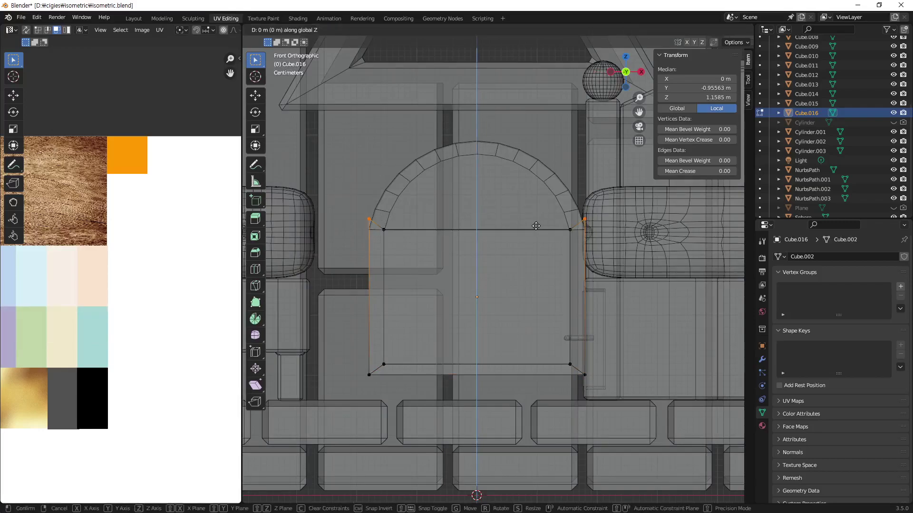
{"action": "key", "text": "z"}
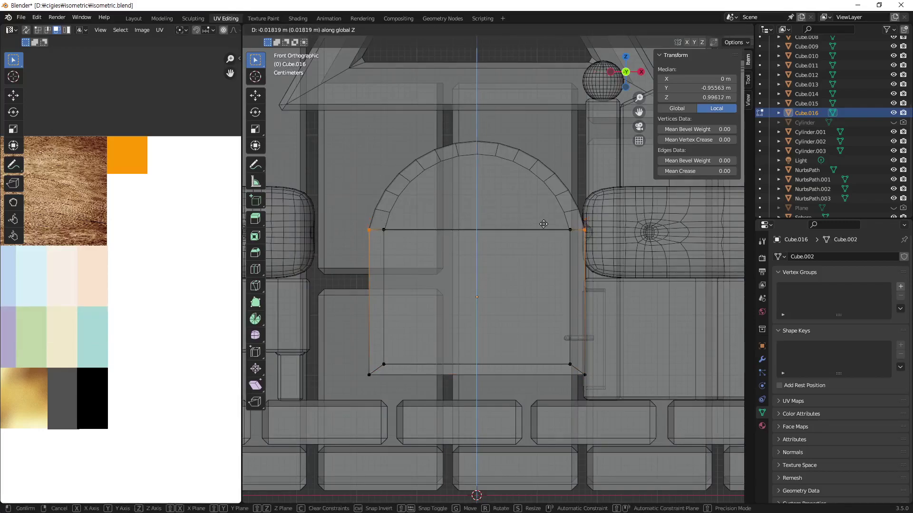
{"action": "left_click", "coordinate": [543, 224]}
{"action": "key", "text": "Tab"}
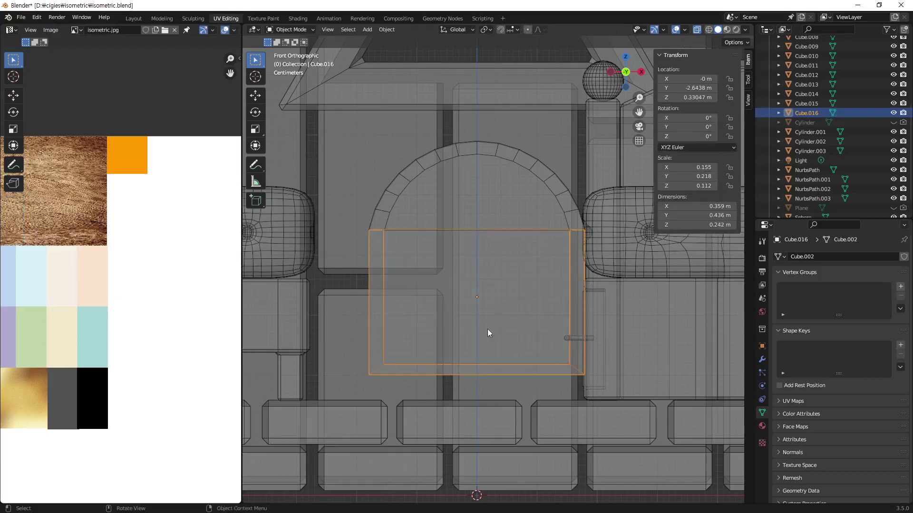
{"action": "mouse_move", "coordinate": [486, 329]}
{"action": "middle_mouse_down"}
{"action": "mouse_move", "coordinate": [446, 276]}
{"action": "mouse_move", "coordinate": [494, 285]}
{"action": "mouse_move", "coordinate": [494, 307]}
{"action": "mouse_move", "coordinate": [677, 309]}
{"action": "mouse_move", "coordinate": [610, 298]}
{"action": "mouse_move", "coordinate": [578, 341]}
{"action": "middle_mouse_up"}
{"action": "left_click", "coordinate": [702, 288]}
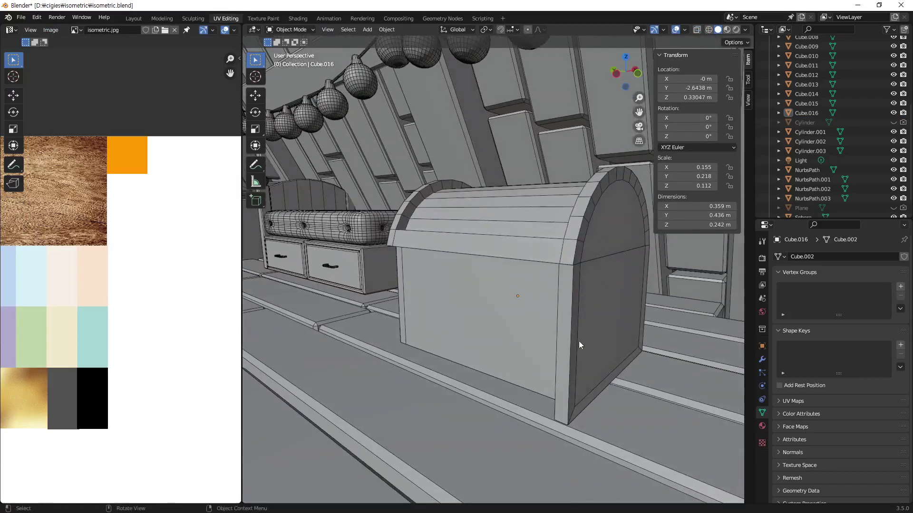
{"action": "mouse_move", "coordinate": [426, 305]}
{"action": "middle_mouse_down"}
{"action": "mouse_move", "coordinate": [518, 307]}
{"action": "mouse_move", "coordinate": [497, 341]}
{"action": "mouse_move", "coordinate": [501, 330]}
{"action": "mouse_move", "coordinate": [491, 336]}
{"action": "mouse_move", "coordinate": [515, 235]}
{"action": "middle_mouse_up"}
{"action": "left_click", "coordinate": [498, 304]}
{"action": "scroll", "coordinate": [501, 334], "scroll_direction": "up", "scroll_amount": 3}
Step: Select the chest's back and side faces, isolate the chest and view its back
{"action": "key", "text": "Tab"}
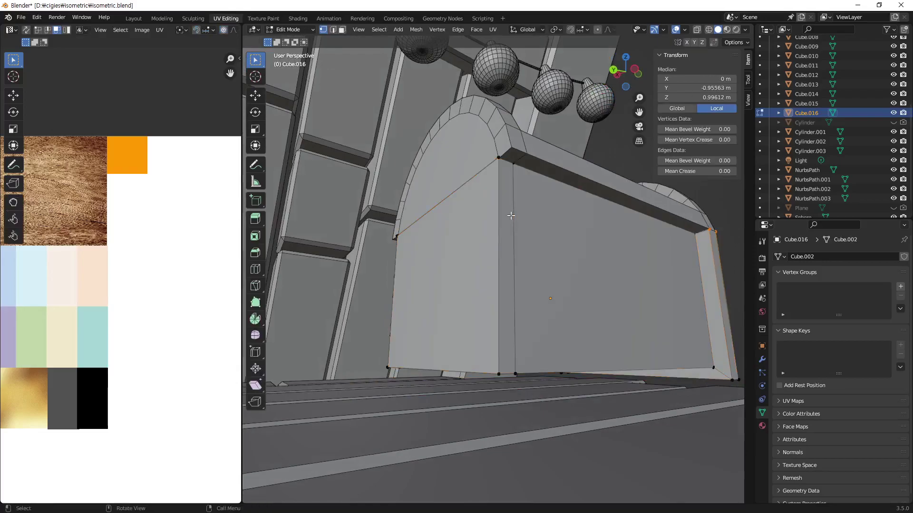
{"action": "left_click", "coordinate": [501, 309]}
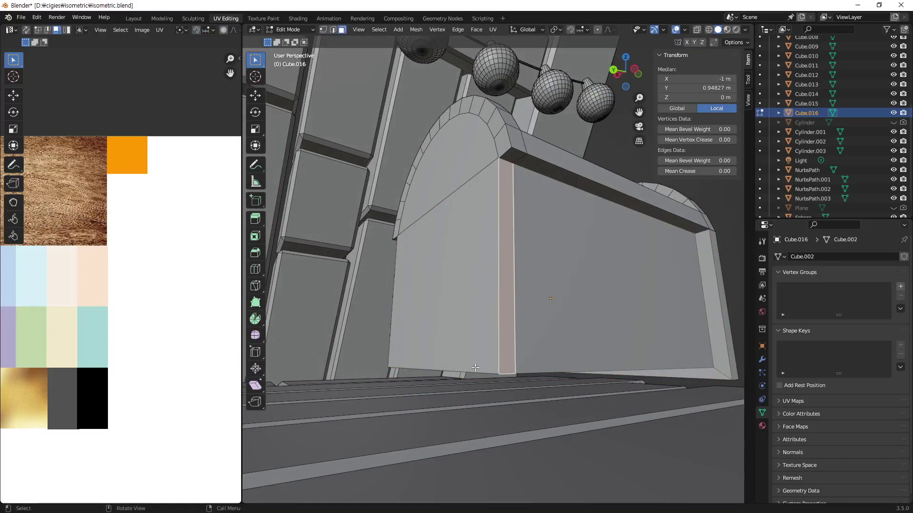
{"action": "middle_click_drag", "start_coordinate": [475, 368], "coordinate": [474, 357]}
{"action": "key", "text": "KP_Divide"}
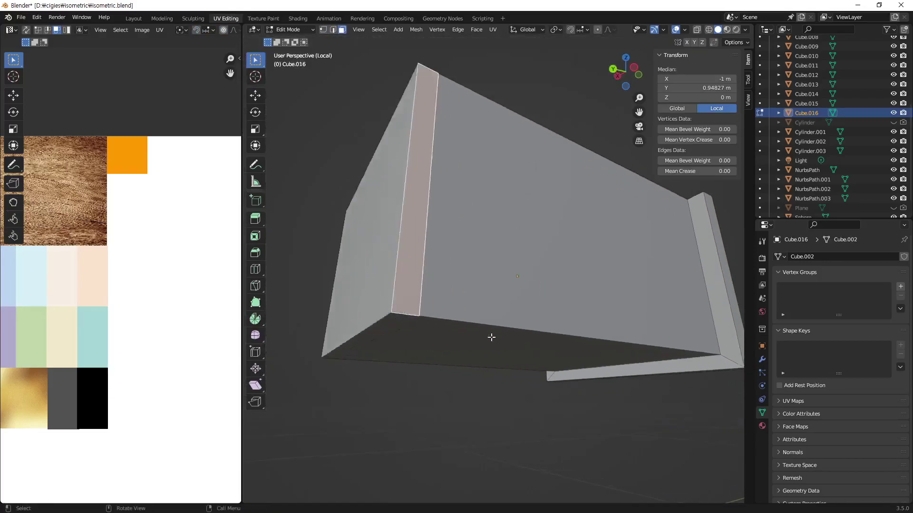
{"action": "left_click", "coordinate": [329, 303], "text": "shift"}
{"action": "middle_click_drag", "start_coordinate": [330, 303], "coordinate": [599, 326]}
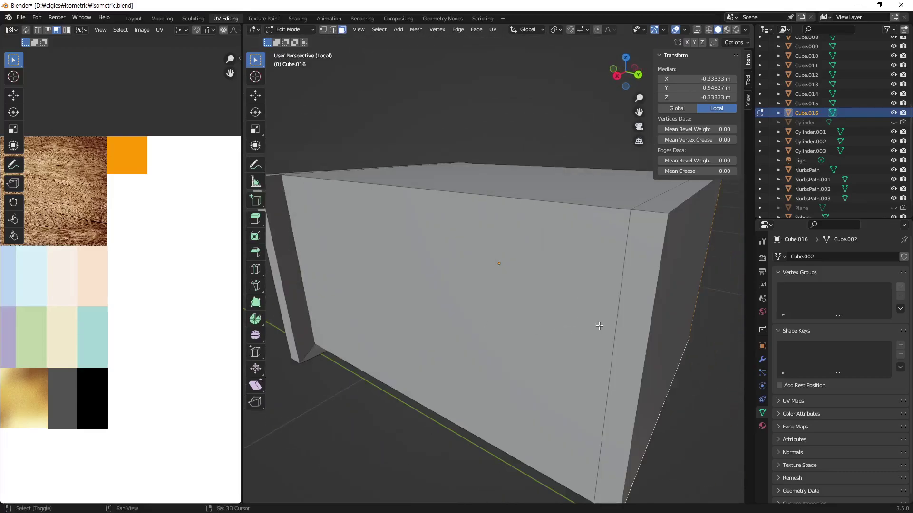
{"action": "left_click", "coordinate": [637, 345], "text": "shift"}
{"action": "middle_click_drag", "start_coordinate": [648, 358], "coordinate": [574, 346]}
{"action": "key", "text": "ctrl+KP_1"}
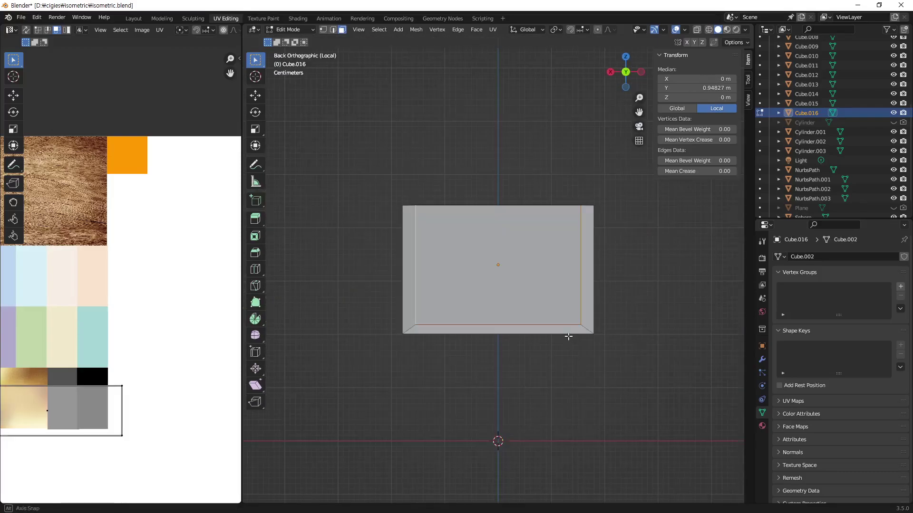
{"action": "scroll", "coordinate": [545, 301], "scroll_direction": "up", "scroll_amount": 1}
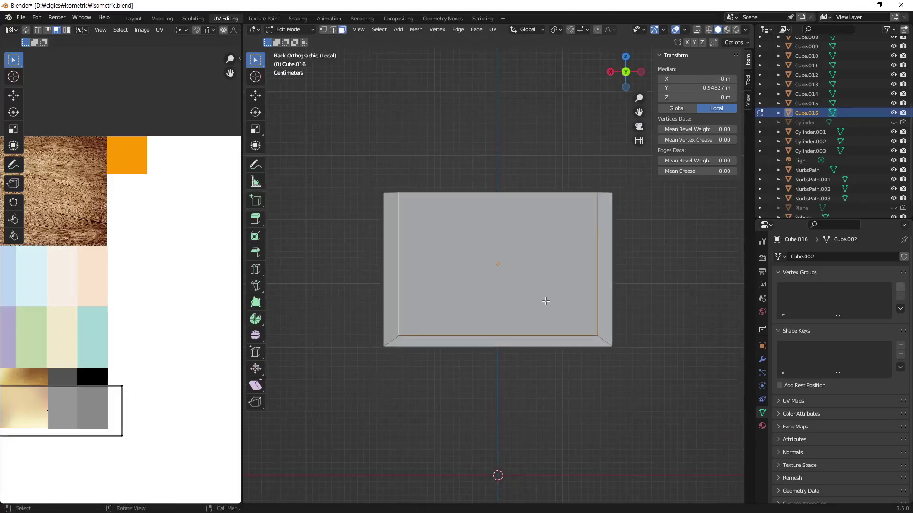
Step: Extrude the back faces in place and scale them to 1.151
{"action": "key", "text": "e"}
{"action": "right_click", "coordinate": [587, 294]}
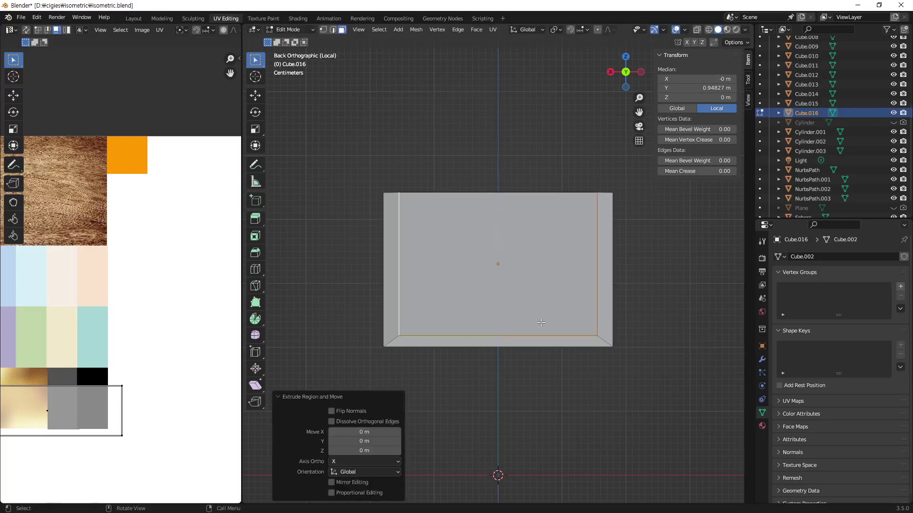
{"action": "key", "text": "s"}
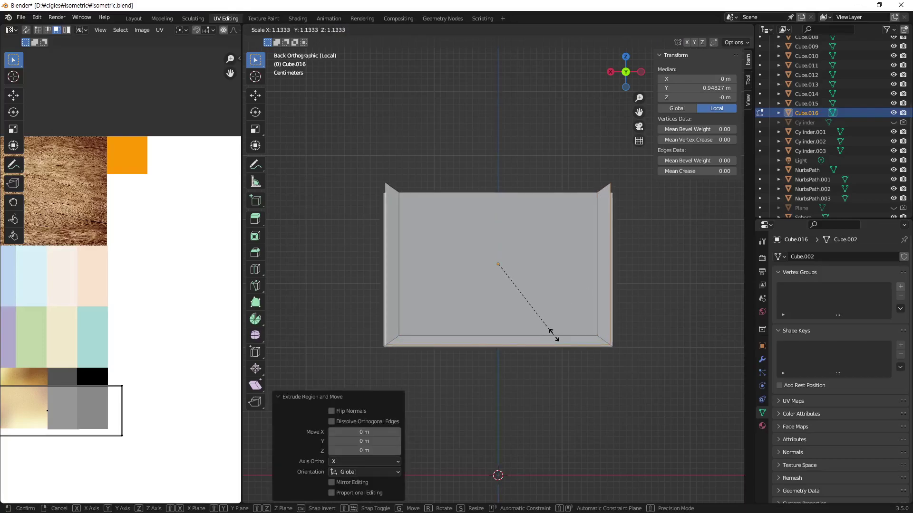
{"action": "left_click", "coordinate": [560, 340]}
{"action": "key", "text": "alt+a"}
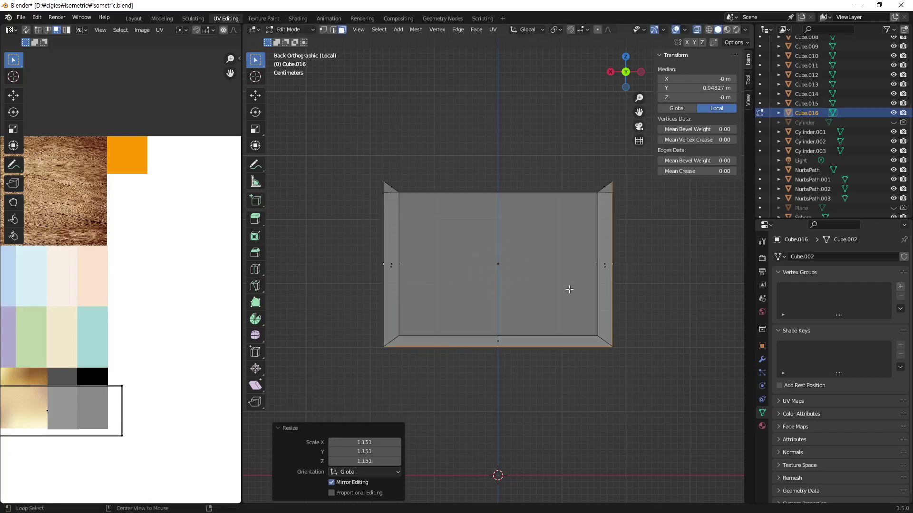
Step: Lower the back rim's two top corners along Z to the lid line, then turn off X-ray
{"action": "left_click_drag", "start_coordinate": [355, 141], "coordinate": [652, 193]}
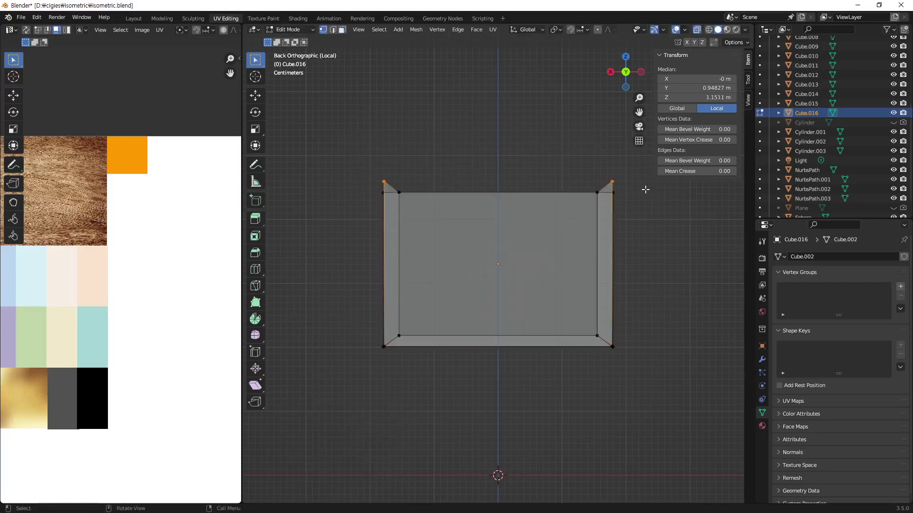
{"action": "key", "text": "g"}
{"action": "key", "text": "z"}
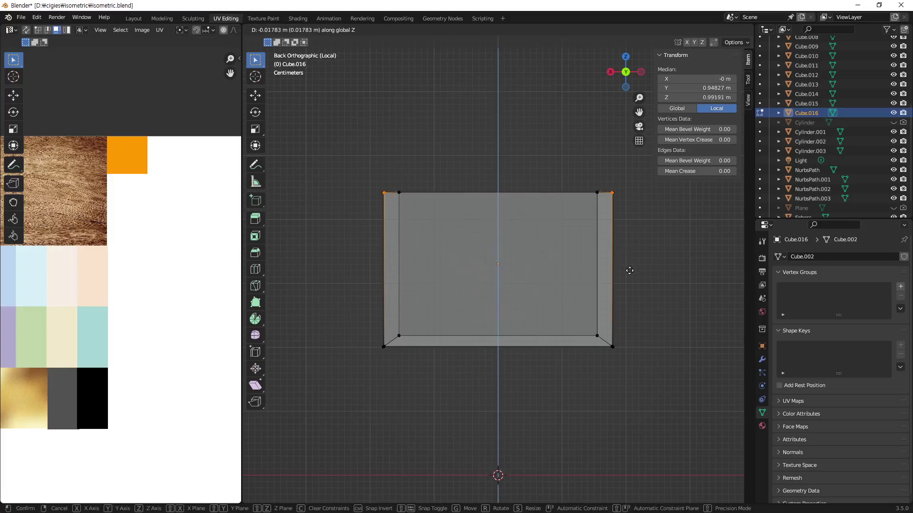
{"action": "left_click", "coordinate": [629, 271]}
{"action": "middle_click_drag", "start_coordinate": [624, 269], "coordinate": [573, 258]}
{"action": "scroll", "coordinate": [573, 258], "scroll_direction": "down", "scroll_amount": 3}
{"action": "key", "text": "alt+z"}
{"action": "scroll", "coordinate": [703, 250], "scroll_direction": "down", "scroll_amount": 3}
{"action": "key", "text": "Tab"}
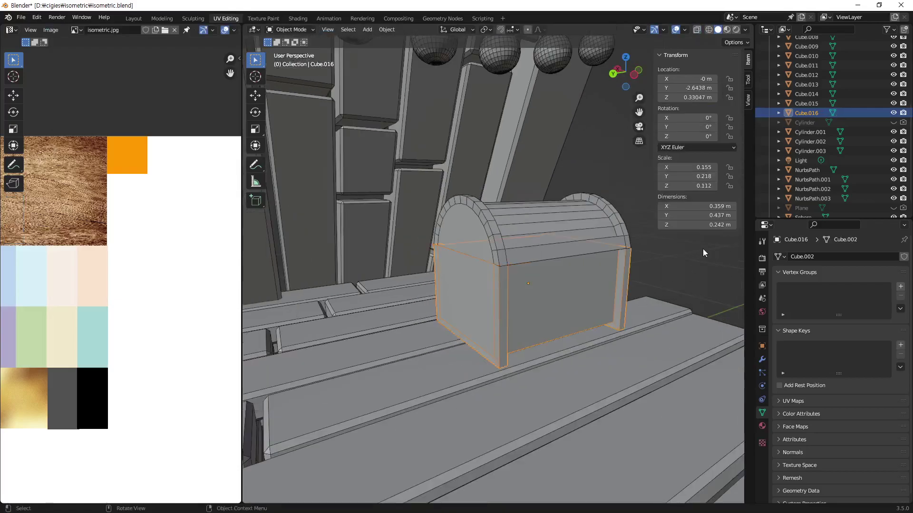
{"action": "mouse_move", "coordinate": [602, 312]}
{"action": "middle_mouse_down"}
{"action": "mouse_move", "coordinate": [495, 306]}
{"action": "mouse_move", "coordinate": [455, 323]}
{"action": "mouse_move", "coordinate": [538, 335]}
{"action": "mouse_move", "coordinate": [582, 321]}
{"action": "mouse_move", "coordinate": [548, 309]}
{"action": "mouse_move", "coordinate": [601, 342]}
{"action": "mouse_move", "coordinate": [511, 335]}
{"action": "mouse_move", "coordinate": [600, 336]}
{"action": "middle_mouse_up"}
{"action": "scroll", "coordinate": [547, 317], "scroll_direction": "up", "scroll_amount": 2}
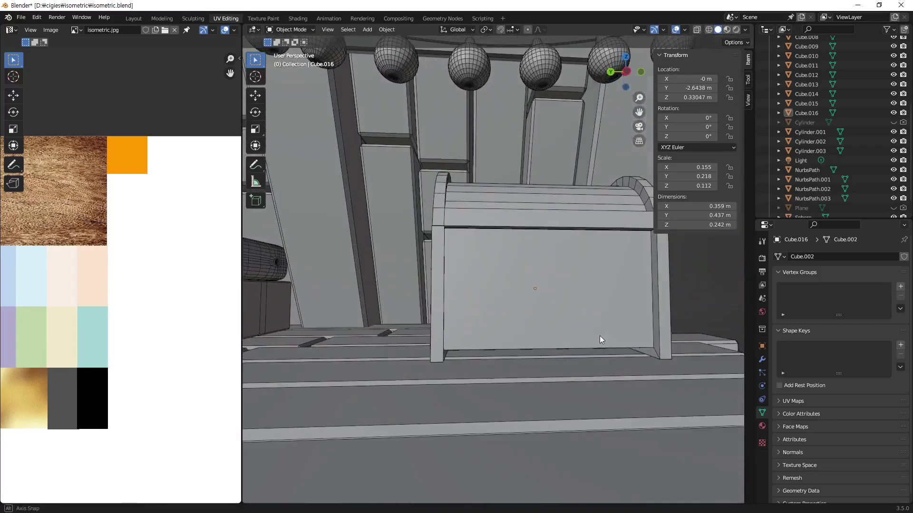
{"action": "mouse_move", "coordinate": [520, 360]}
{"action": "middle_mouse_down"}
{"action": "mouse_move", "coordinate": [550, 338]}
{"action": "mouse_move", "coordinate": [534, 341]}
{"action": "middle_mouse_up"}
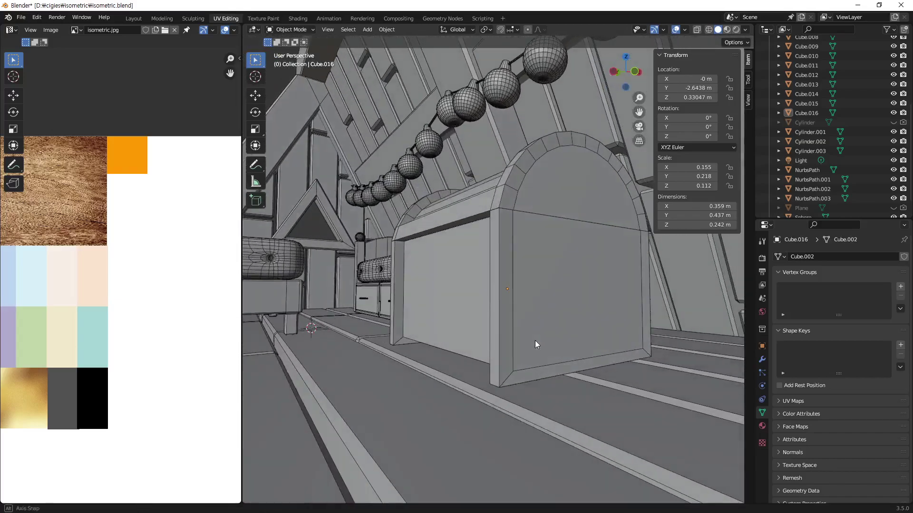
{"action": "mouse_move", "coordinate": [658, 308]}
{"action": "middle_mouse_down"}
{"action": "mouse_move", "coordinate": [596, 321]}
{"action": "mouse_move", "coordinate": [569, 312]}
{"action": "mouse_move", "coordinate": [494, 221]}
{"action": "middle_mouse_up"}
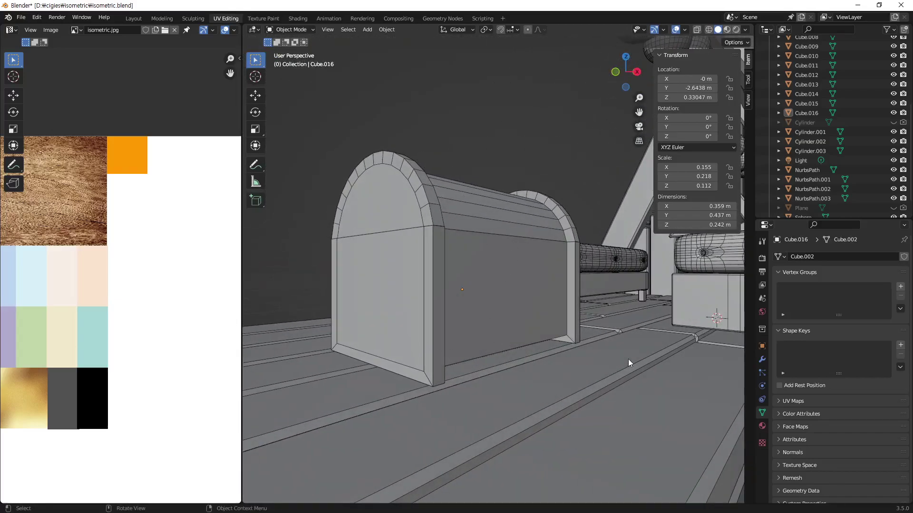
{"action": "mouse_move", "coordinate": [411, 346]}
{"action": "middle_mouse_down"}
{"action": "mouse_move", "coordinate": [426, 352]}
{"action": "mouse_move", "coordinate": [412, 344]}
{"action": "mouse_move", "coordinate": [509, 244]}
{"action": "middle_mouse_up"}
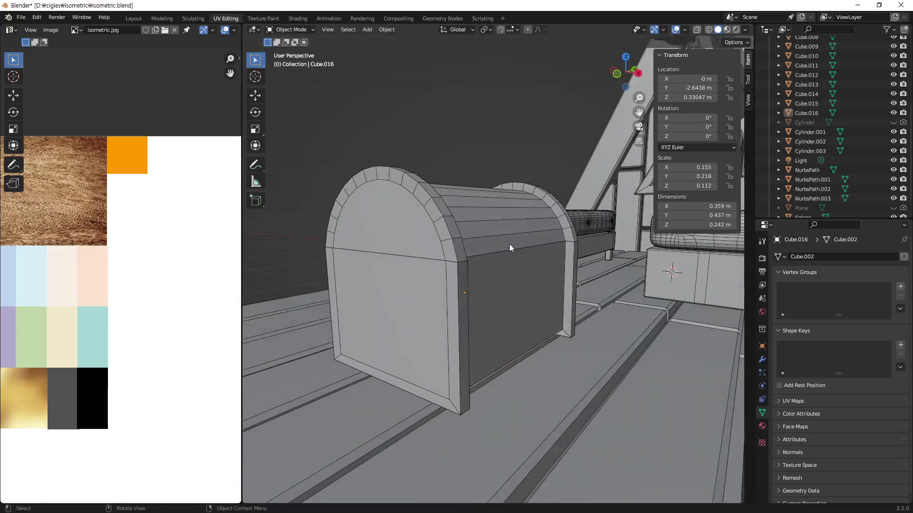
{"action": "mouse_move", "coordinate": [414, 387]}
{"action": "middle_mouse_down"}
{"action": "mouse_move", "coordinate": [543, 390]}
{"action": "mouse_move", "coordinate": [570, 403]}
{"action": "mouse_move", "coordinate": [551, 398]}
{"action": "mouse_move", "coordinate": [569, 386]}
{"action": "mouse_move", "coordinate": [605, 394]}
{"action": "mouse_move", "coordinate": [582, 420]}
{"action": "mouse_move", "coordinate": [553, 386]}
{"action": "mouse_move", "coordinate": [535, 393]}
{"action": "mouse_move", "coordinate": [535, 344]}
{"action": "mouse_move", "coordinate": [501, 341]}
{"action": "mouse_move", "coordinate": [513, 334]}
{"action": "middle_mouse_up"}
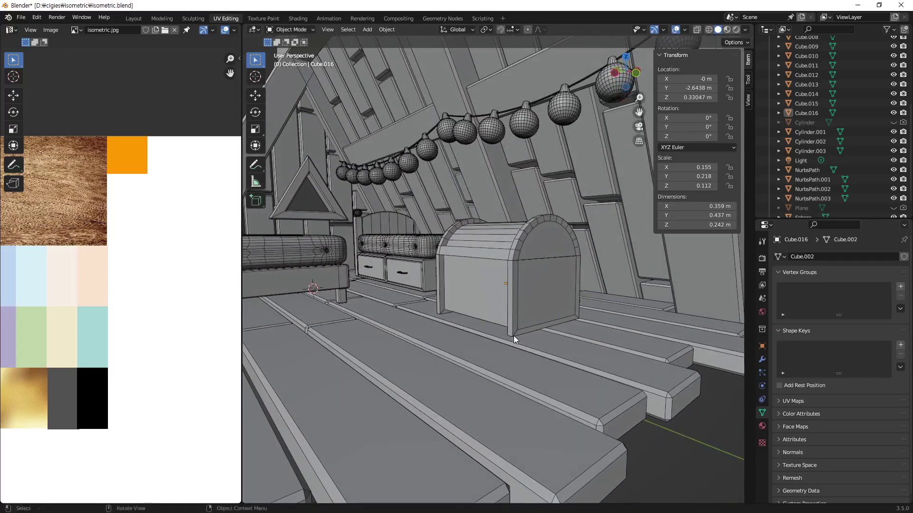
{"action": "scroll", "coordinate": [456, 319], "scroll_direction": "up", "scroll_amount": 6}
{"action": "middle_click_drag", "start_coordinate": [455, 315], "coordinate": [532, 333]}
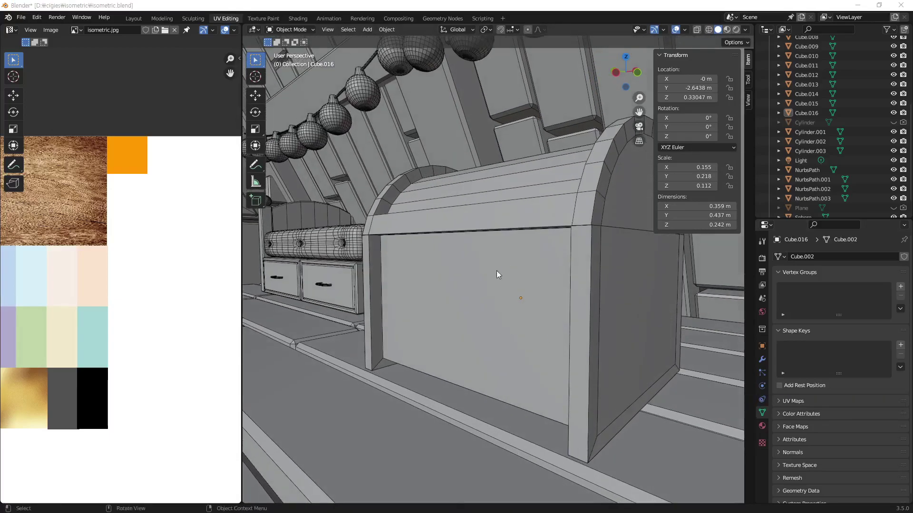
{"action": "mouse_move", "coordinate": [496, 270]}
{"action": "middle_mouse_down"}
{"action": "mouse_move", "coordinate": [562, 260]}
{"action": "mouse_move", "coordinate": [503, 250]}
{"action": "mouse_move", "coordinate": [575, 289]}
{"action": "mouse_move", "coordinate": [570, 248]}
{"action": "mouse_move", "coordinate": [558, 252]}
{"action": "mouse_move", "coordinate": [544, 300]}
{"action": "middle_mouse_up"}
{"action": "scroll", "coordinate": [547, 295], "scroll_direction": "up", "scroll_amount": 3}
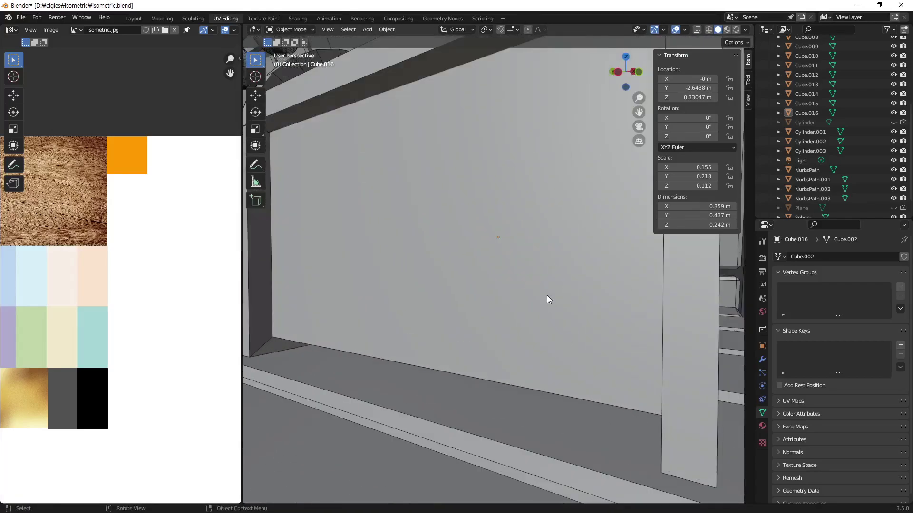
{"action": "scroll", "coordinate": [547, 295], "scroll_direction": "down", "scroll_amount": 4}
{"action": "scroll", "coordinate": [558, 308], "scroll_direction": "up", "scroll_amount": 2}
Step: Edit the chest mesh and add a horizontal loop cut near its bottom
{"action": "left_click", "coordinate": [558, 308]}
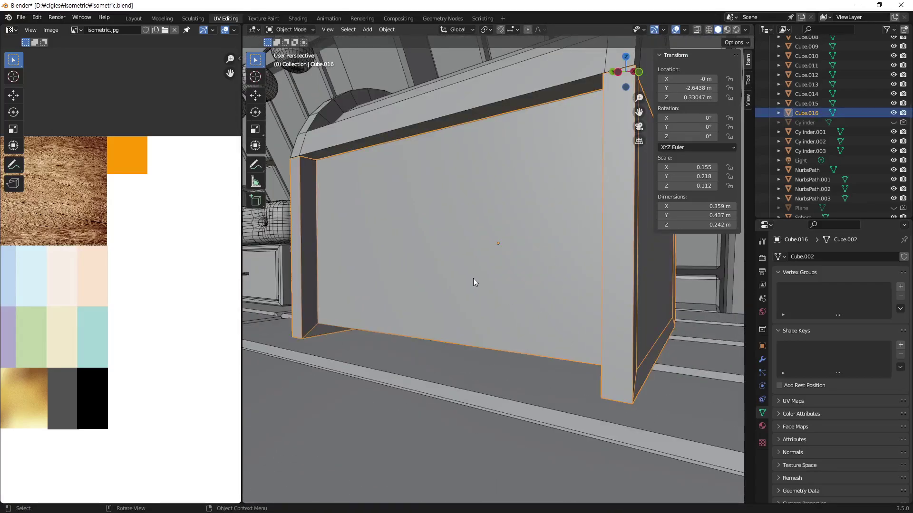
{"action": "key", "text": "Tab"}
{"action": "key", "text": "ctrl+r"}
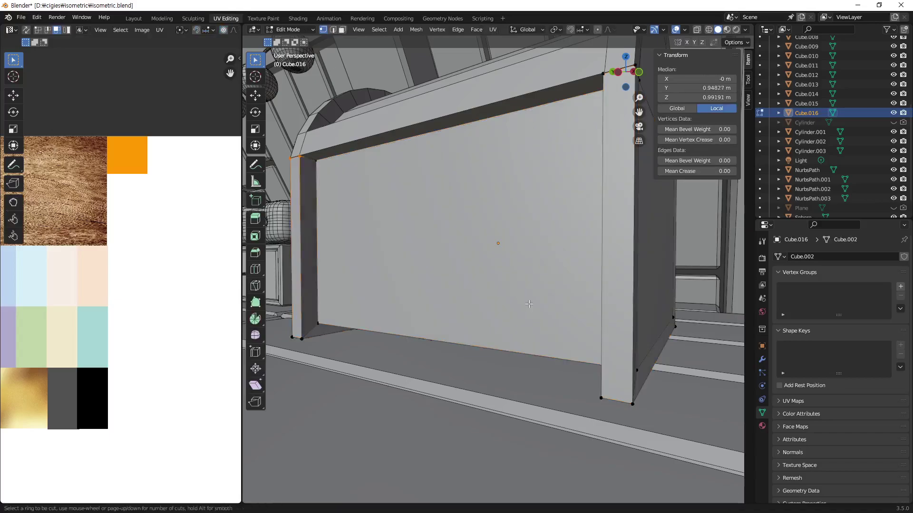
{"action": "left_click", "coordinate": [575, 335]}
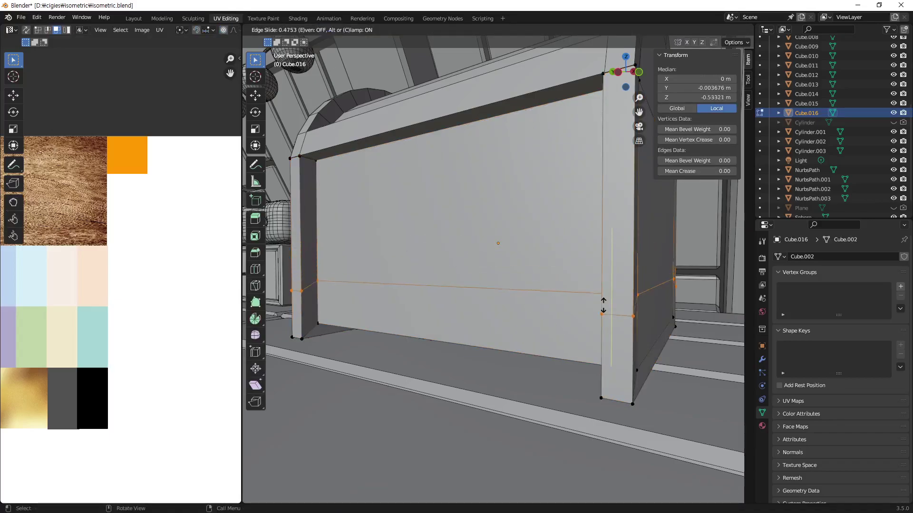
{"action": "left_click", "coordinate": [603, 351]}
{"action": "middle_click_drag", "start_coordinate": [602, 351], "coordinate": [593, 206]}
Step: Add a second loop just below the lid at factor -0.764 and orbit to check it
{"action": "key", "text": "ctrl+r"}
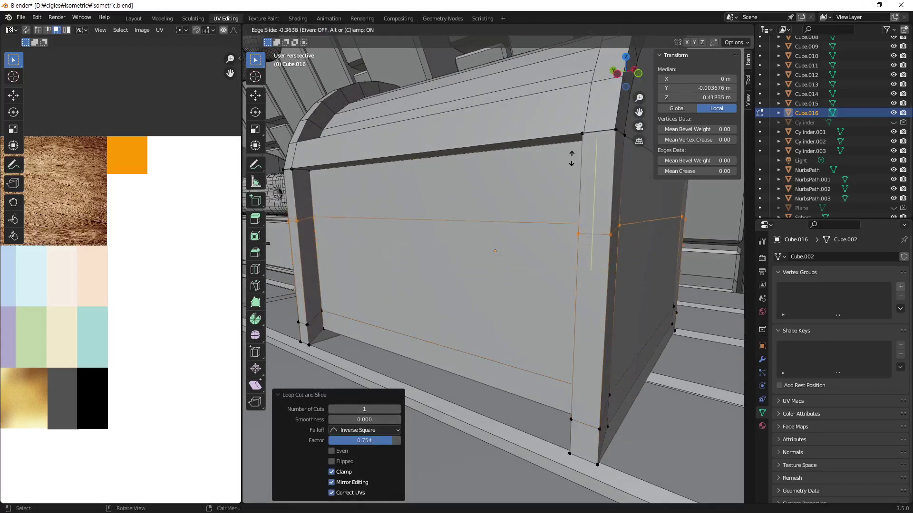
{"action": "left_click", "coordinate": [573, 104]}
{"action": "middle_click_drag", "start_coordinate": [577, 261], "coordinate": [411, 94]}
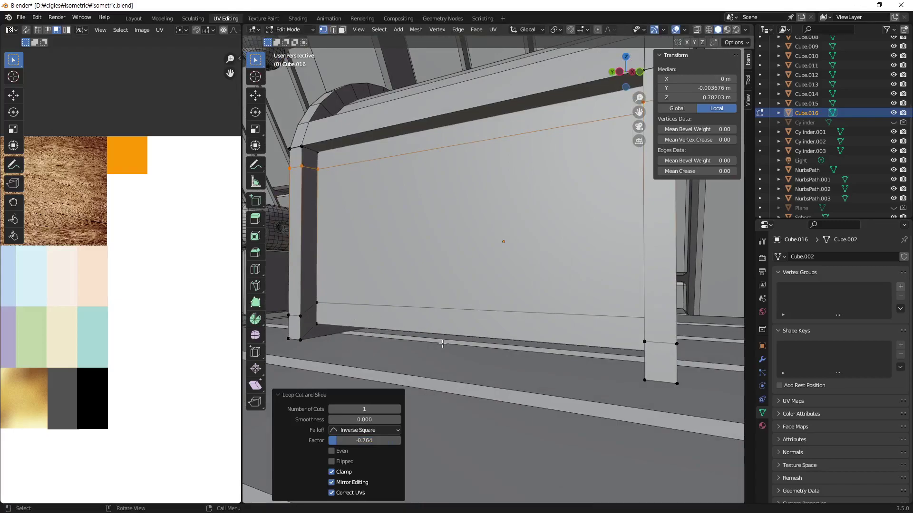
{"action": "mouse_move", "coordinate": [498, 332]}
{"action": "middle_mouse_down"}
{"action": "mouse_move", "coordinate": [459, 317]}
{"action": "mouse_move", "coordinate": [451, 324]}
{"action": "middle_mouse_up"}
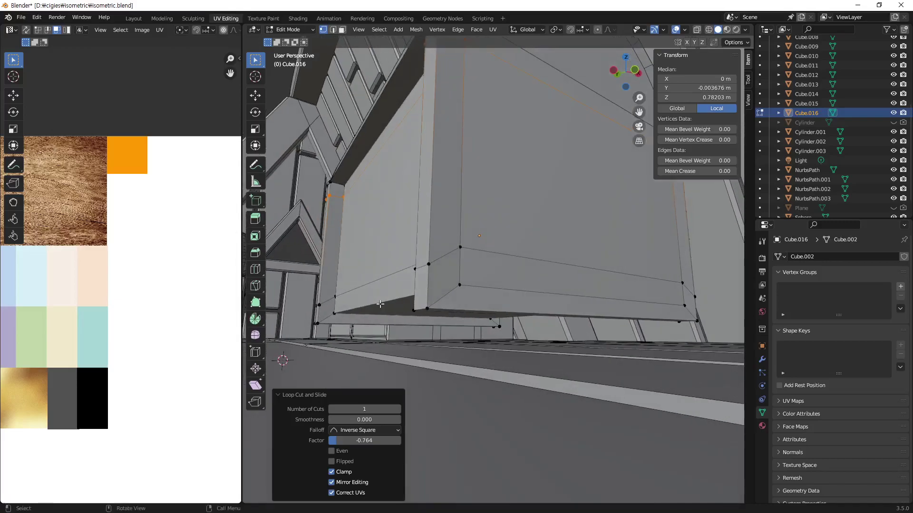
{"action": "mouse_move", "coordinate": [378, 307]}
{"action": "middle_mouse_down"}
{"action": "mouse_move", "coordinate": [478, 321]}
{"action": "mouse_move", "coordinate": [455, 311]}
{"action": "middle_mouse_up"}
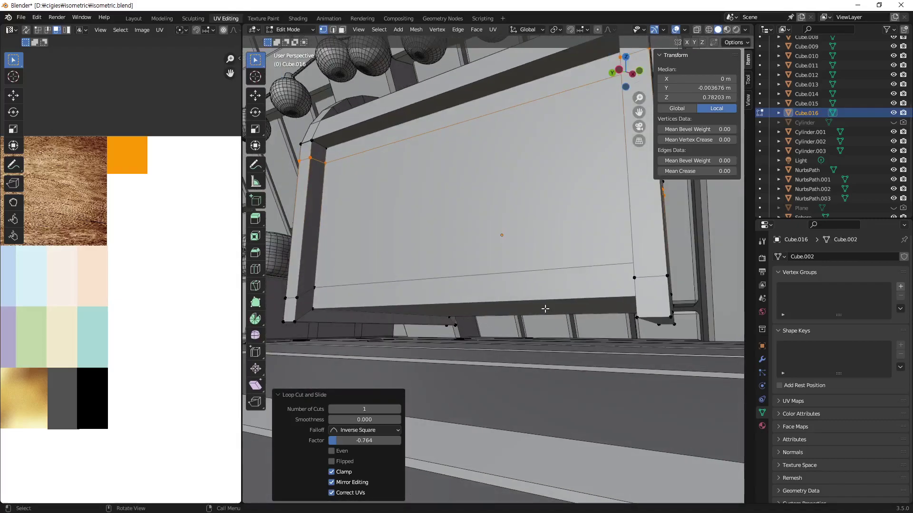
{"action": "mouse_move", "coordinate": [545, 309]}
{"action": "middle_mouse_down"}
{"action": "mouse_move", "coordinate": [522, 308]}
{"action": "mouse_move", "coordinate": [549, 312]}
{"action": "mouse_move", "coordinate": [527, 320]}
{"action": "mouse_move", "coordinate": [535, 335]}
{"action": "mouse_move", "coordinate": [450, 306]}
{"action": "middle_mouse_up"}
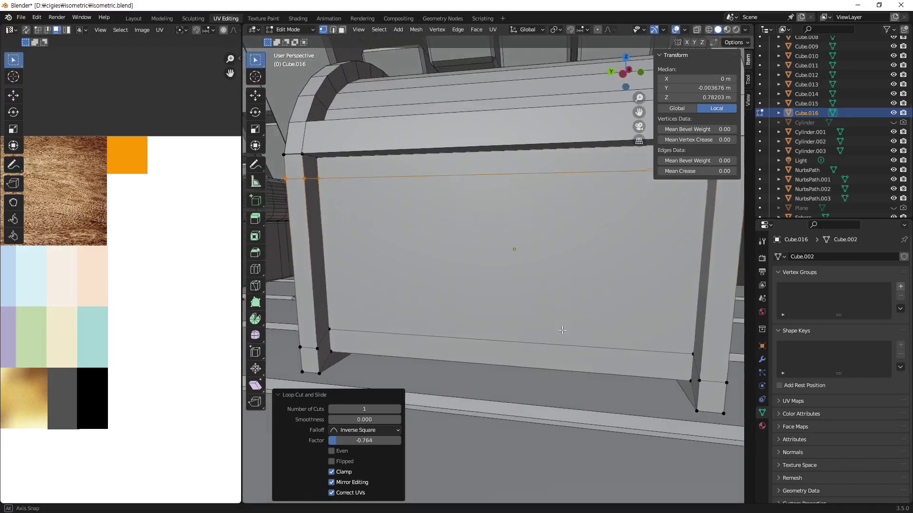
{"action": "mouse_move", "coordinate": [450, 306]}
{"action": "middle_mouse_down"}
{"action": "mouse_move", "coordinate": [566, 315]}
{"action": "mouse_move", "coordinate": [428, 304]}
{"action": "middle_mouse_up"}
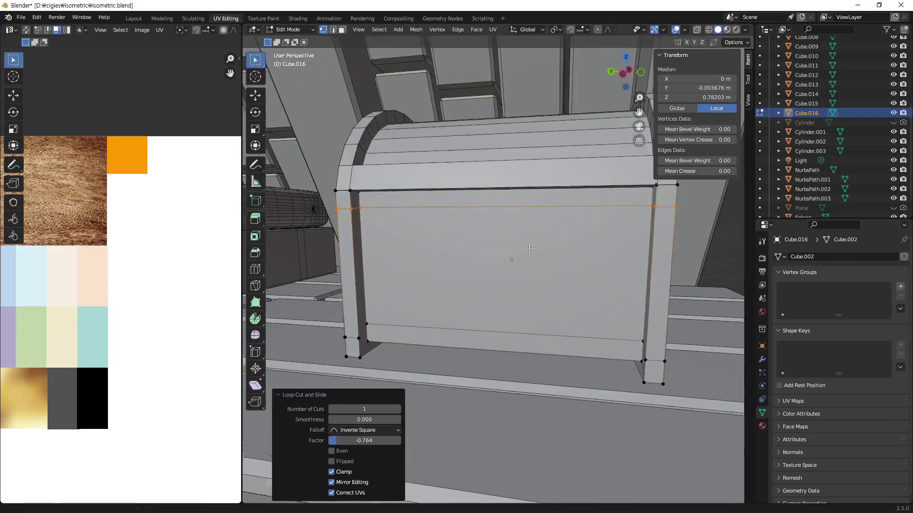
Step: Delete the face strip under the lid plus the small corner face
{"action": "key", "text": "alt+a"}
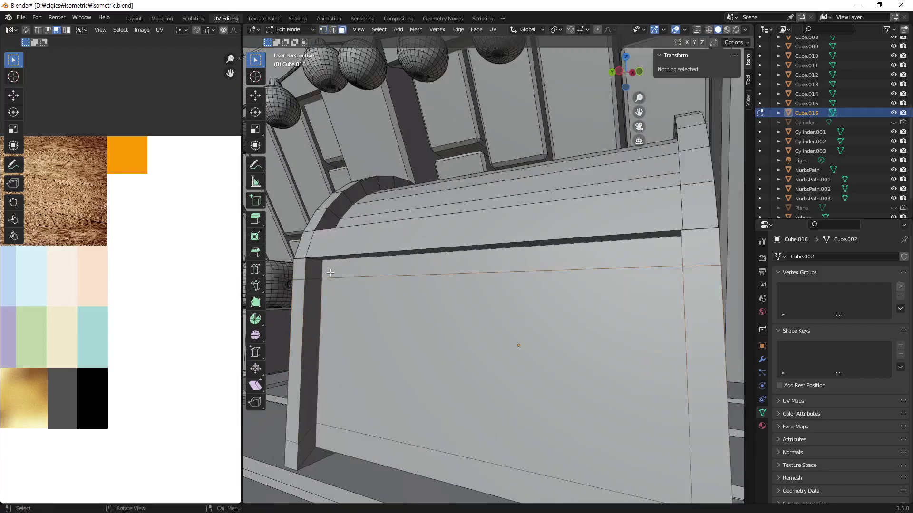
{"action": "left_click", "coordinate": [318, 265]}
{"action": "middle_click_drag", "start_coordinate": [318, 266], "coordinate": [646, 298]}
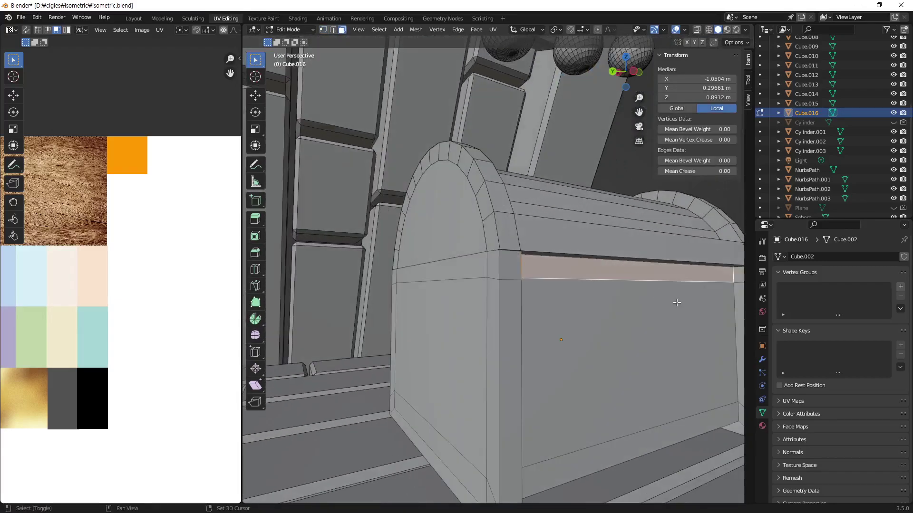
{"action": "left_click", "coordinate": [656, 285], "text": "shift"}
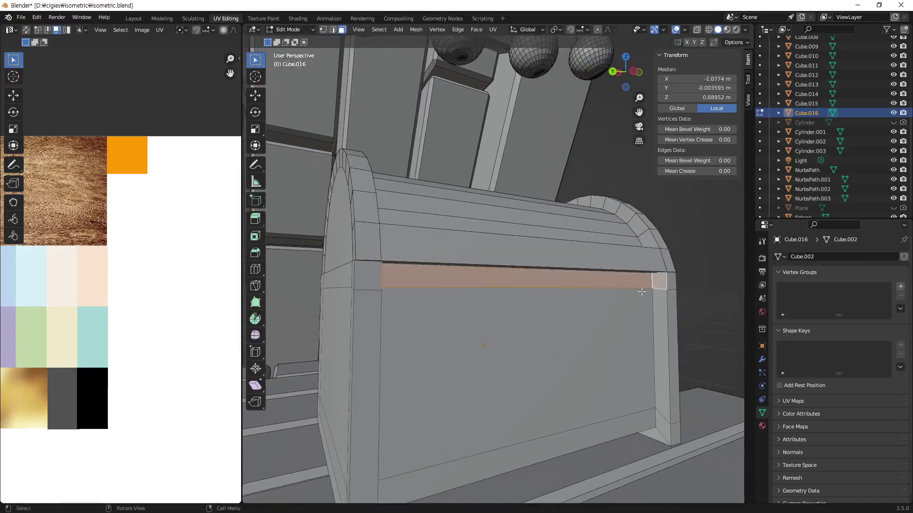
{"action": "key", "text": "x"}
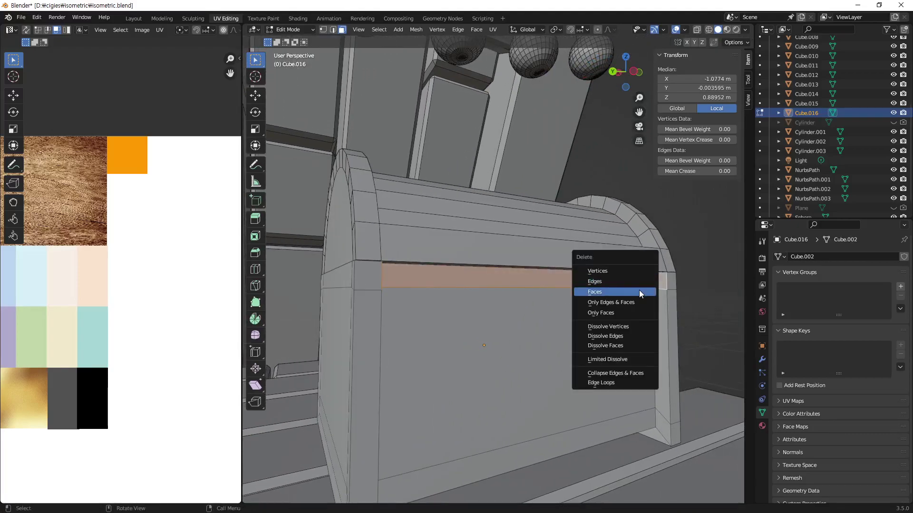
{"action": "left_click", "coordinate": [639, 291]}
{"action": "middle_click_drag", "start_coordinate": [628, 302], "coordinate": [633, 280]}
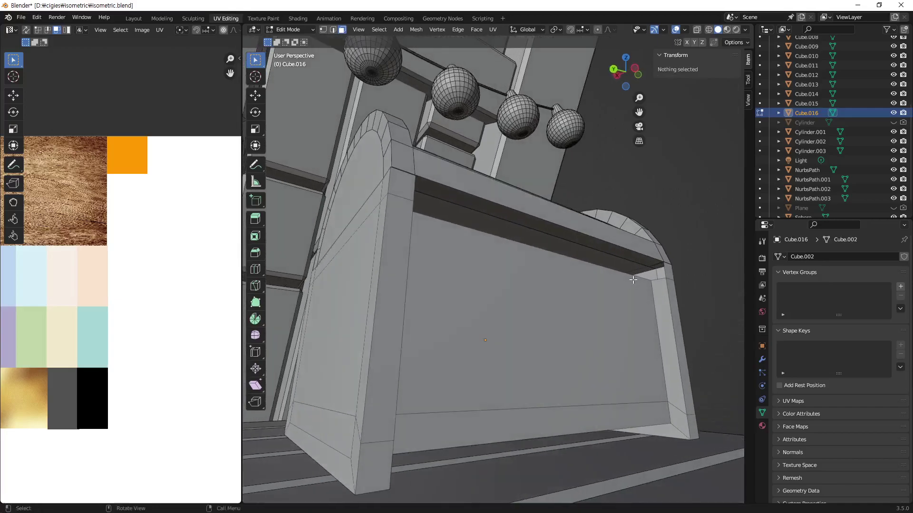
{"action": "scroll", "coordinate": [633, 280], "scroll_direction": "up", "scroll_amount": 1}
Step: Orbit around the gap, selecting the rim vertex and the edges under the lid
{"action": "left_click", "coordinate": [694, 261]}
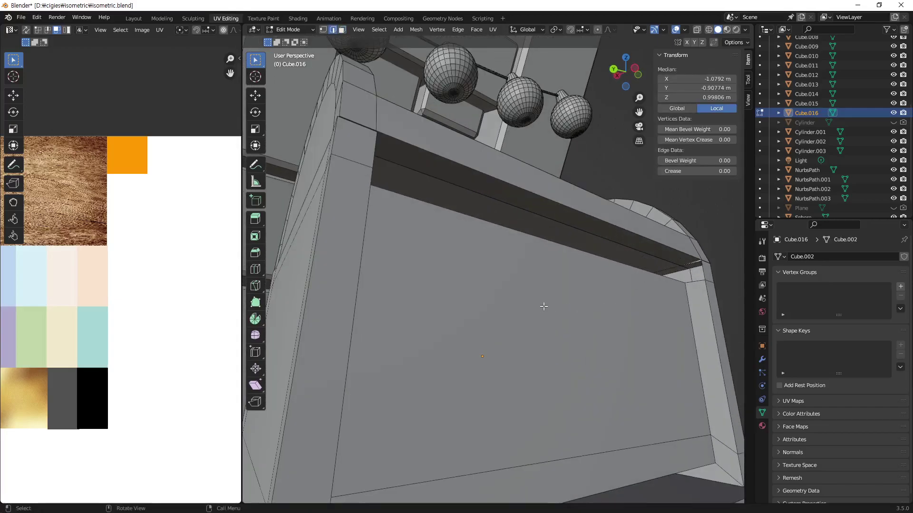
{"action": "mouse_move", "coordinate": [542, 305]}
{"action": "middle_mouse_down"}
{"action": "mouse_move", "coordinate": [507, 326]}
{"action": "mouse_move", "coordinate": [308, 256]}
{"action": "middle_mouse_up"}
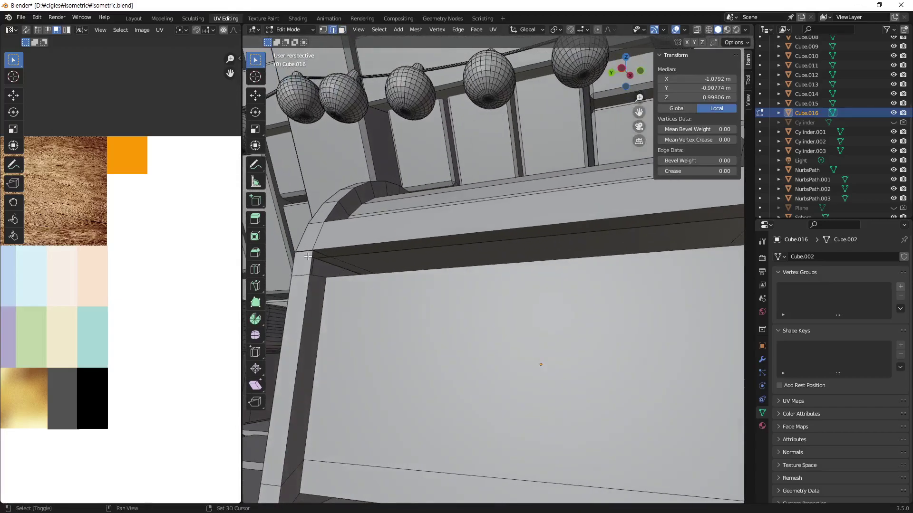
{"action": "left_click", "coordinate": [319, 253], "text": "shift"}
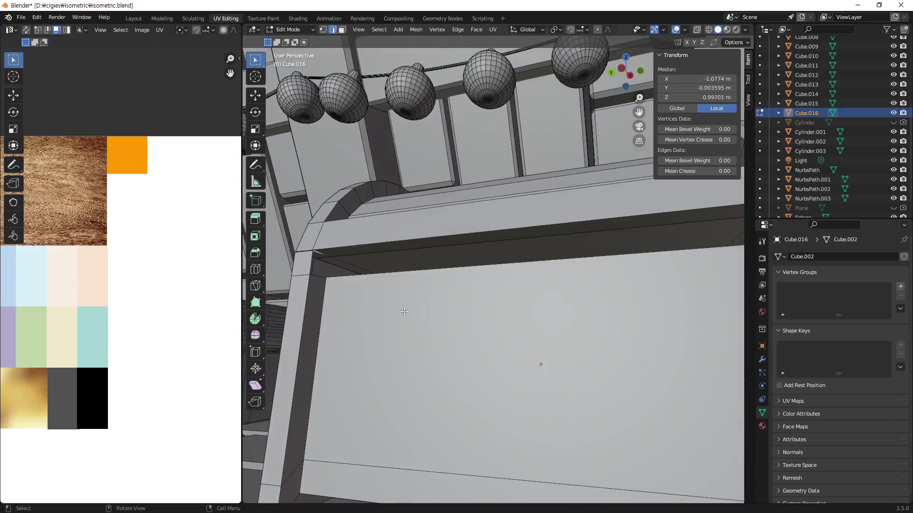
{"action": "left_click", "coordinate": [314, 276]}
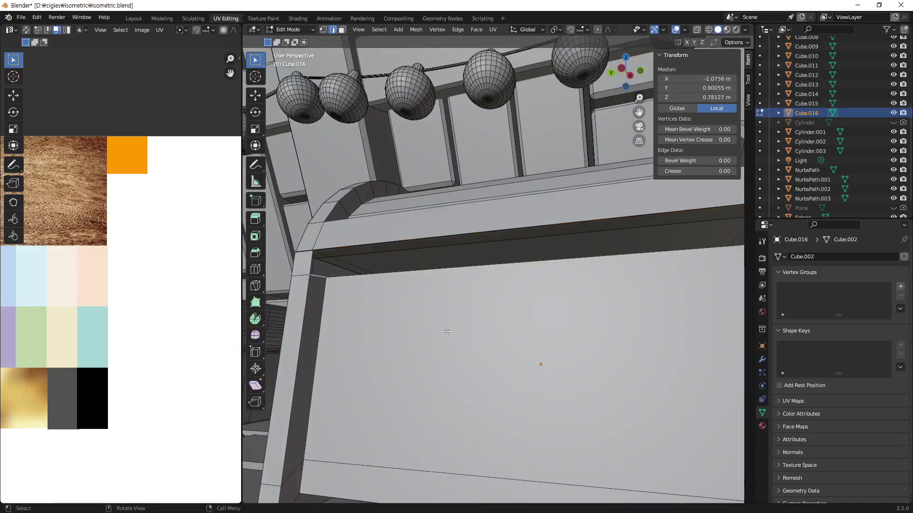
{"action": "middle_click_drag", "start_coordinate": [314, 277], "coordinate": [639, 305]}
{"action": "left_click", "coordinate": [656, 296], "text": "shift"}
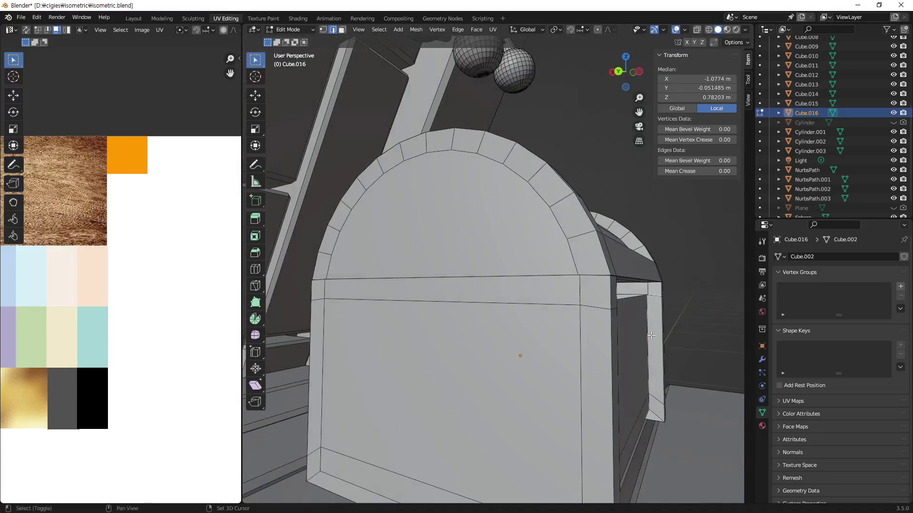
{"action": "middle_click_drag", "start_coordinate": [648, 336], "coordinate": [516, 324]}
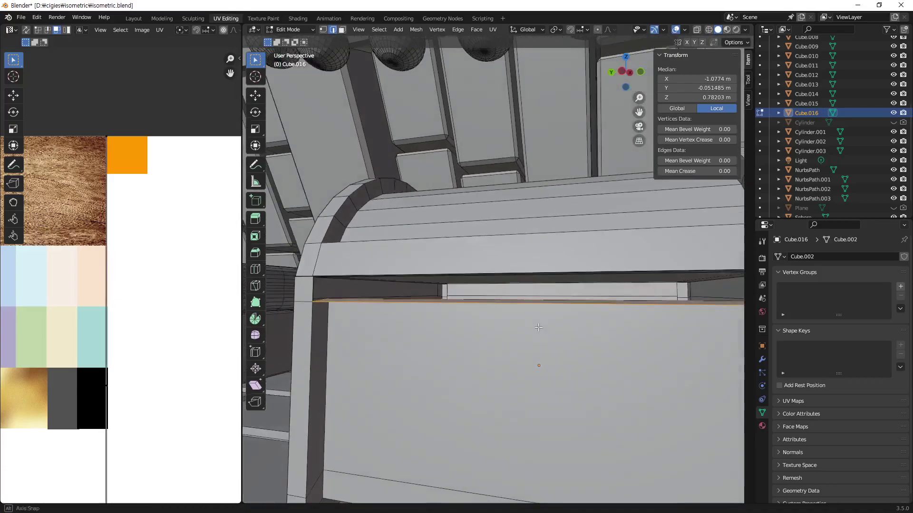
{"action": "left_click", "coordinate": [310, 285]}
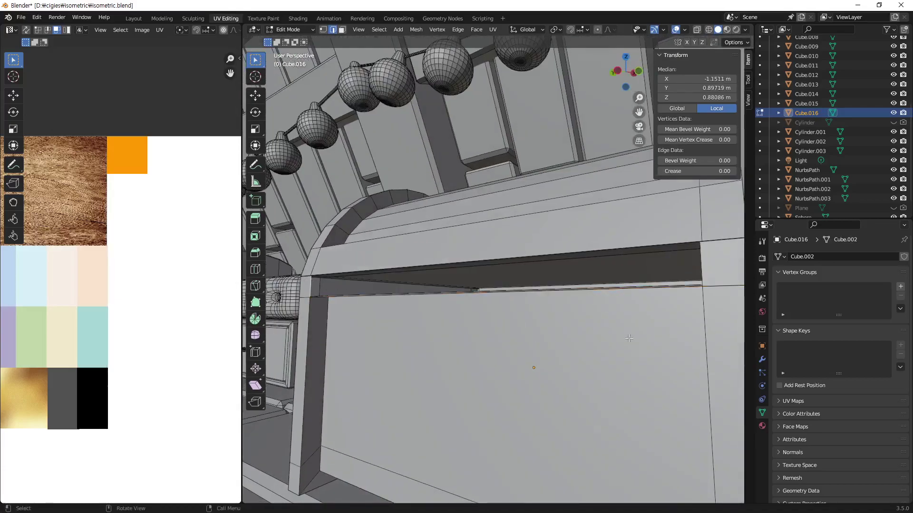
{"action": "left_click", "coordinate": [702, 264], "text": "shift"}
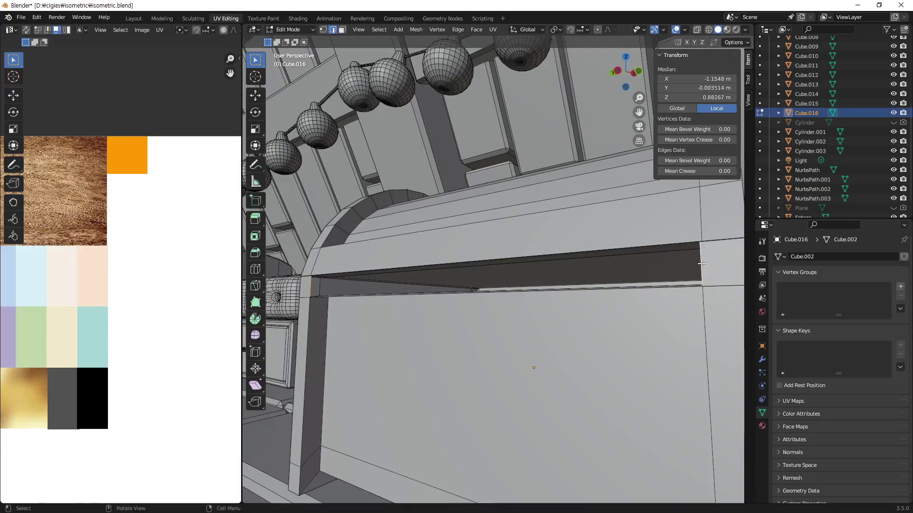
{"action": "middle_click_drag", "start_coordinate": [702, 263], "coordinate": [602, 393]}
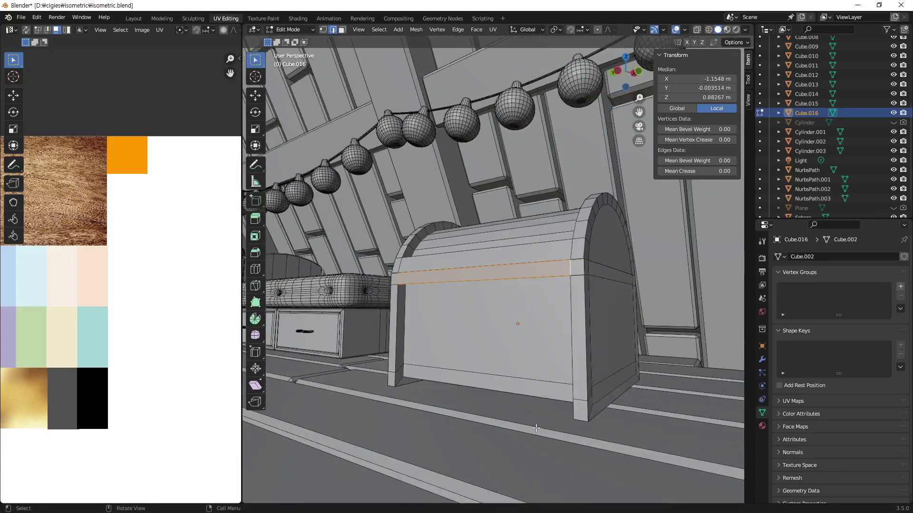
Step: Select the edge loop along the chest front's lower bevel and dissolve it with Ctrl+X
{"action": "left_click", "coordinate": [535, 425]}
{"action": "mouse_move", "coordinate": [536, 426]}
{"action": "middle_mouse_down"}
{"action": "mouse_move", "coordinate": [600, 290]}
{"action": "mouse_move", "coordinate": [491, 376]}
{"action": "mouse_move", "coordinate": [502, 335]}
{"action": "mouse_move", "coordinate": [491, 332]}
{"action": "middle_mouse_up"}
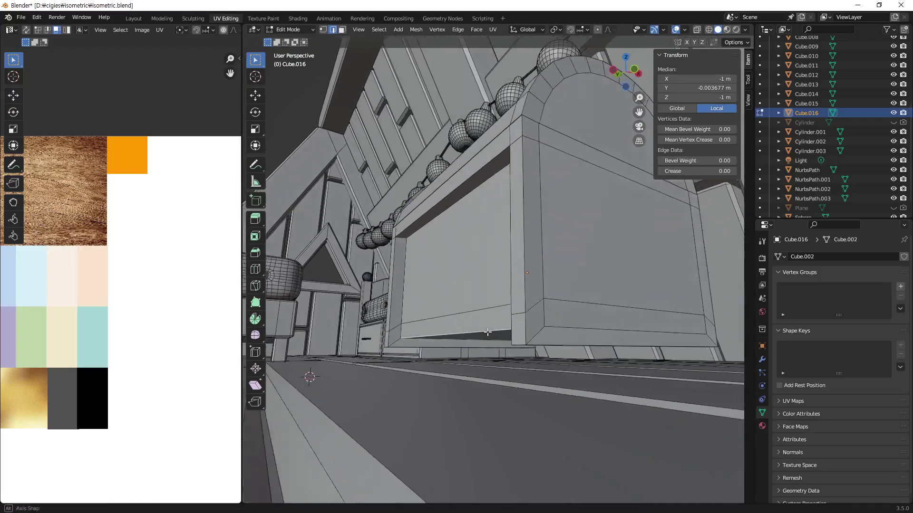
{"action": "mouse_move", "coordinate": [492, 332]}
{"action": "middle_mouse_down"}
{"action": "mouse_move", "coordinate": [427, 310]}
{"action": "mouse_move", "coordinate": [568, 332]}
{"action": "middle_mouse_up"}
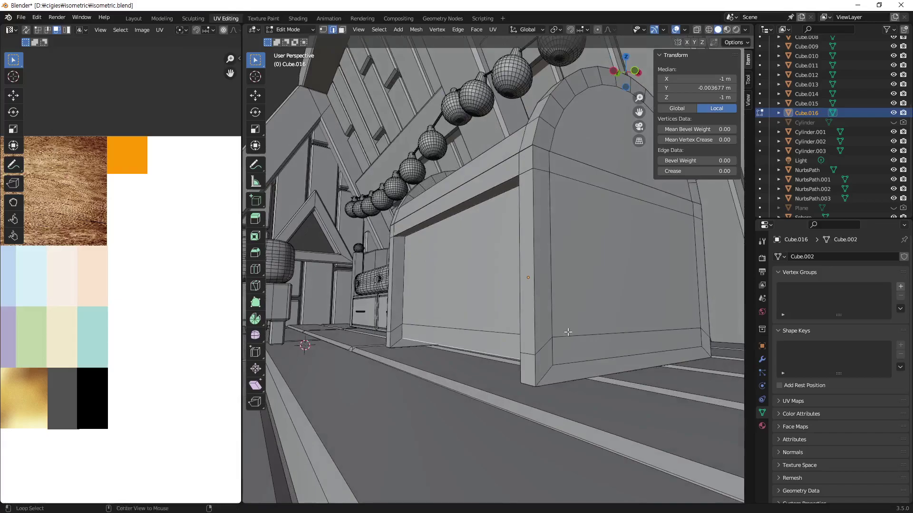
{"action": "left_click", "coordinate": [598, 342], "text": "alt"}
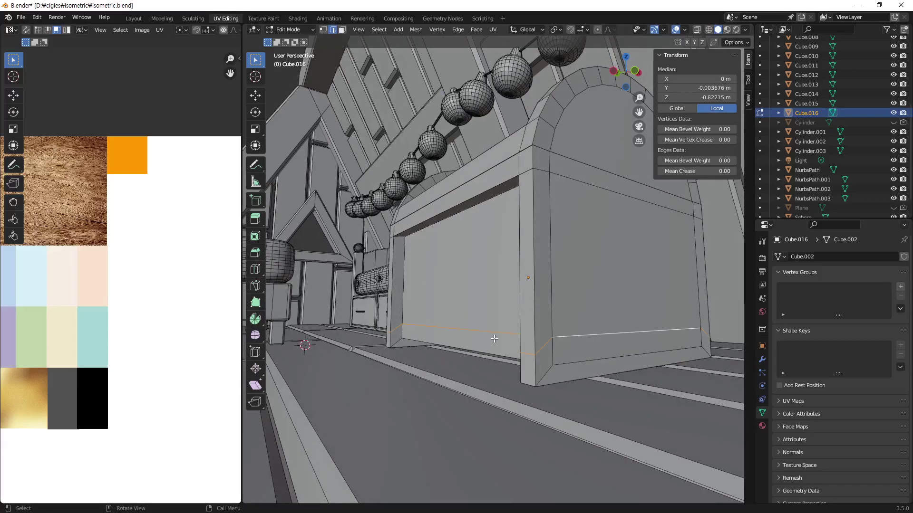
{"action": "middle_click_drag", "start_coordinate": [495, 339], "coordinate": [502, 336]}
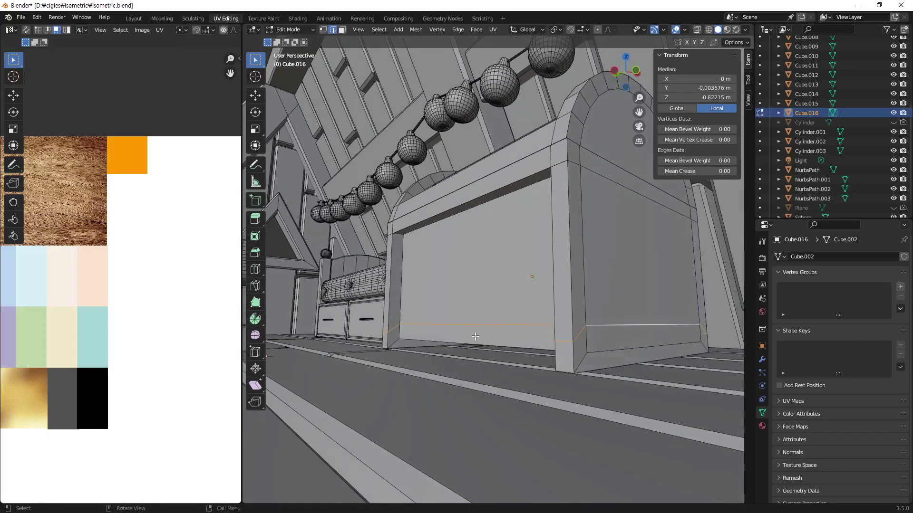
{"action": "key", "text": "ctrl+x"}
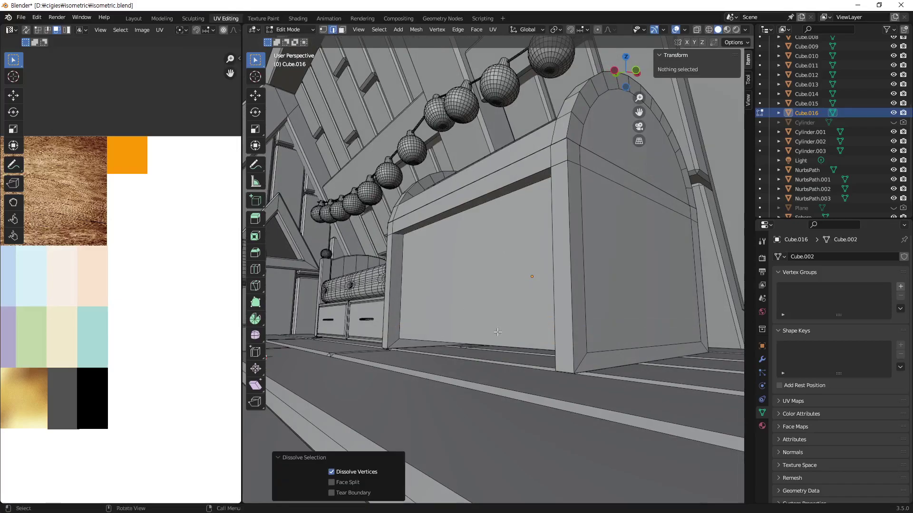
{"action": "middle_click_drag", "start_coordinate": [497, 332], "coordinate": [476, 326]}
Step: Add a vertical loop on the chest front at factor 0.811, then select a bottom edge
{"action": "key", "text": "ctrl+r"}
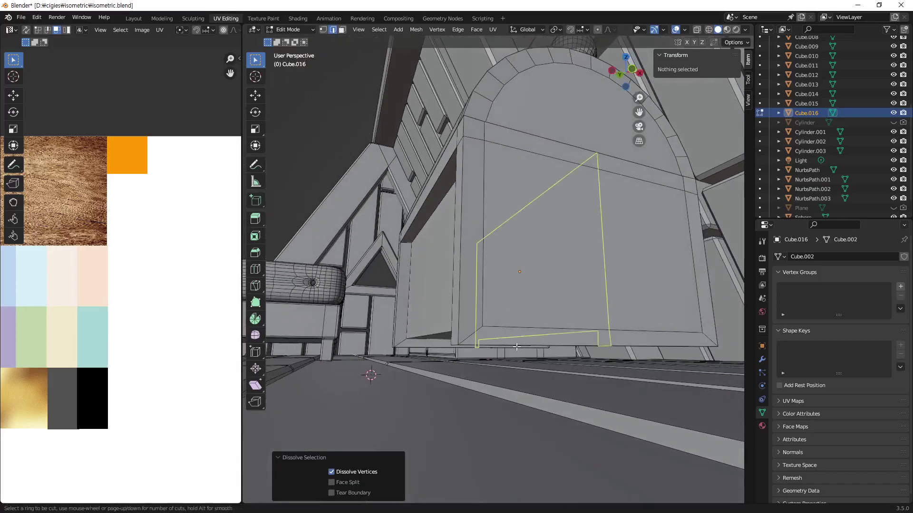
{"action": "left_click", "coordinate": [599, 325]}
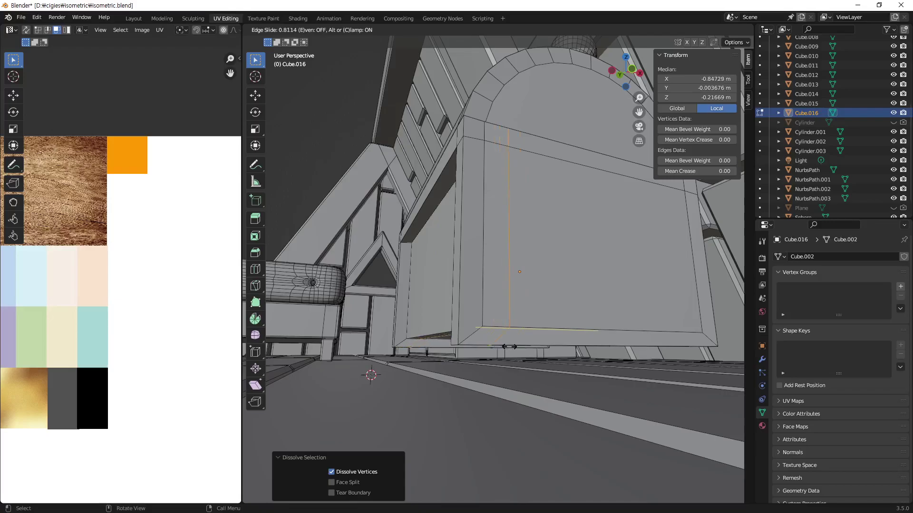
{"action": "left_click", "coordinate": [507, 347]}
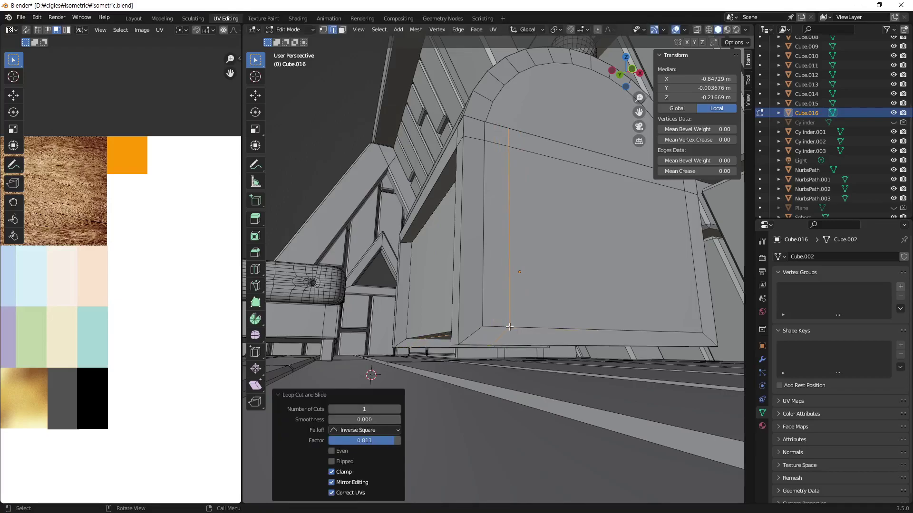
{"action": "mouse_move", "coordinate": [507, 346]}
{"action": "middle_mouse_down"}
{"action": "mouse_move", "coordinate": [621, 329]}
{"action": "mouse_move", "coordinate": [525, 323]}
{"action": "middle_mouse_up"}
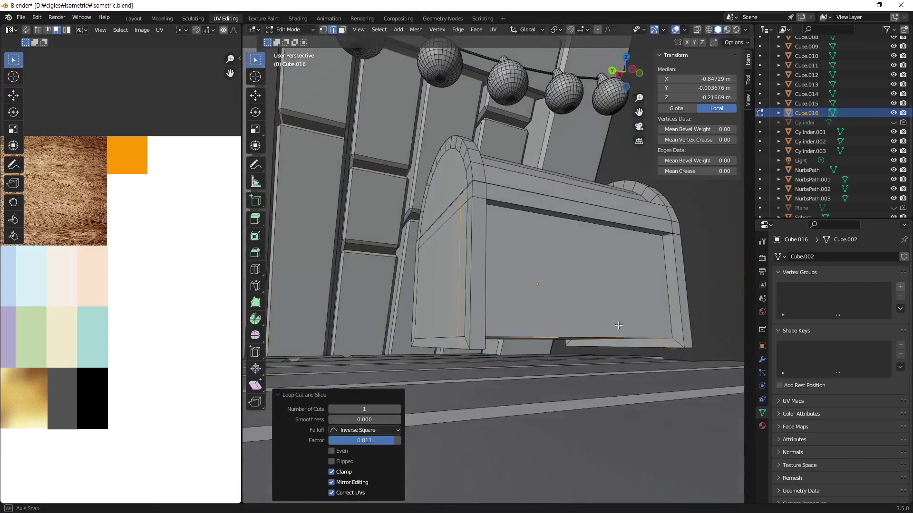
{"action": "scroll", "coordinate": [525, 323], "scroll_direction": "up", "scroll_amount": 4}
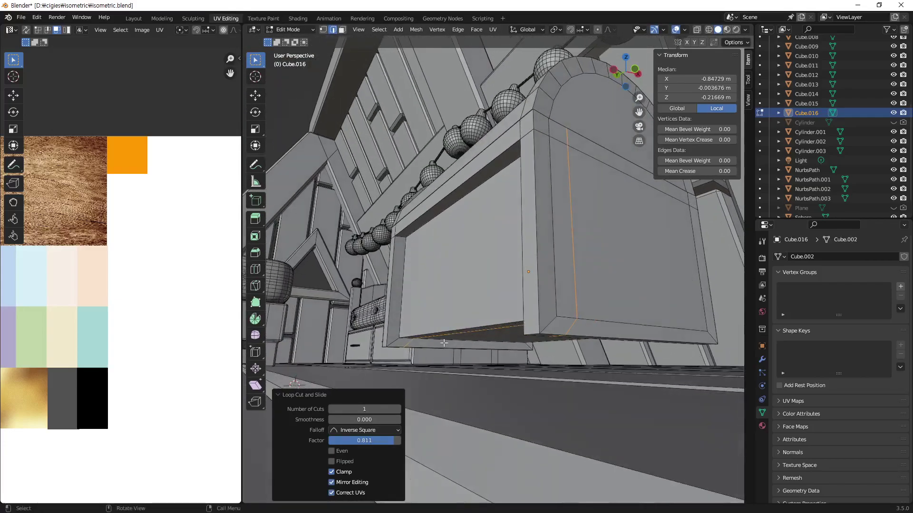
{"action": "scroll", "coordinate": [494, 314], "scroll_direction": "down", "scroll_amount": 2}
{"action": "scroll", "coordinate": [464, 303], "scroll_direction": "up", "scroll_amount": 2}
{"action": "middle_click_drag", "start_coordinate": [463, 304], "coordinate": [493, 307]}
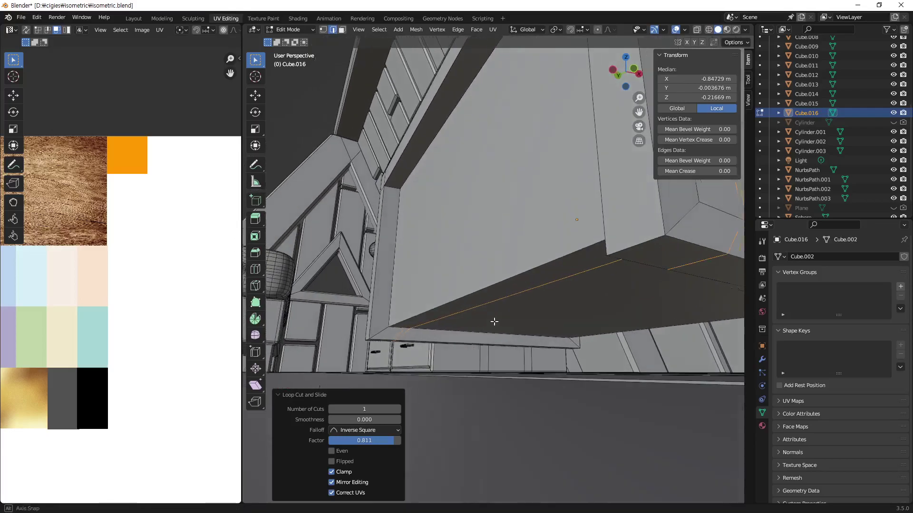
{"action": "left_click", "coordinate": [495, 299]}
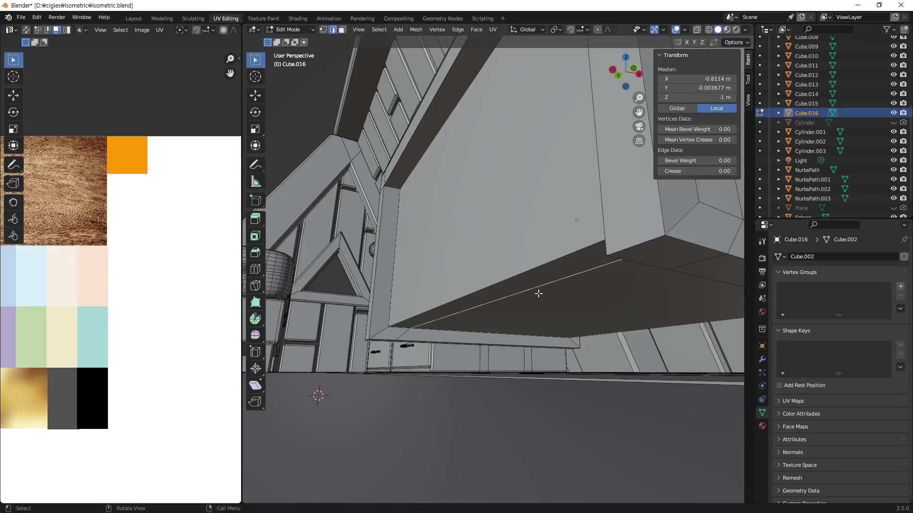
Step: Delete the thin face strip along the frame's lower front edge, then orbit underneath to check the gap
{"action": "key", "text": "3"}
{"action": "left_click", "coordinate": [433, 329]}
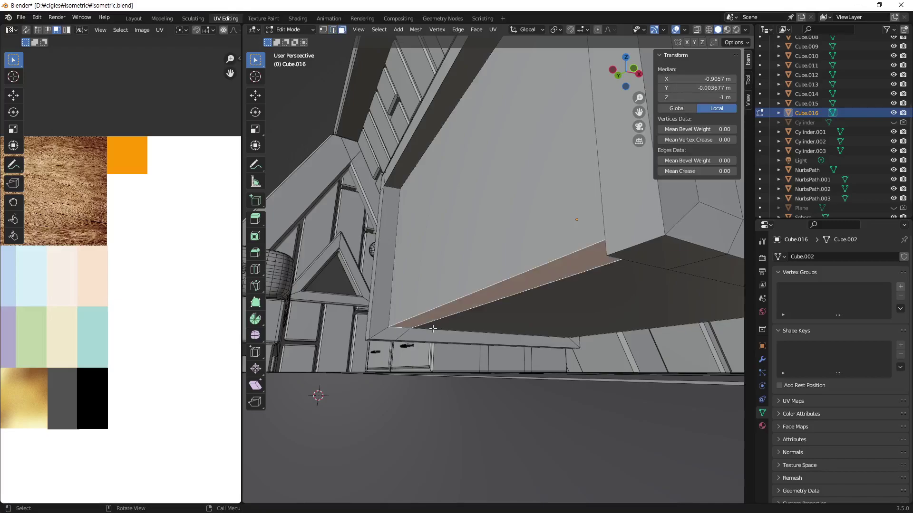
{"action": "left_click", "coordinate": [398, 332]}
{"action": "mouse_move", "coordinate": [398, 333]}
{"action": "middle_mouse_down"}
{"action": "mouse_move", "coordinate": [693, 296]}
{"action": "mouse_move", "coordinate": [658, 343]}
{"action": "middle_mouse_up"}
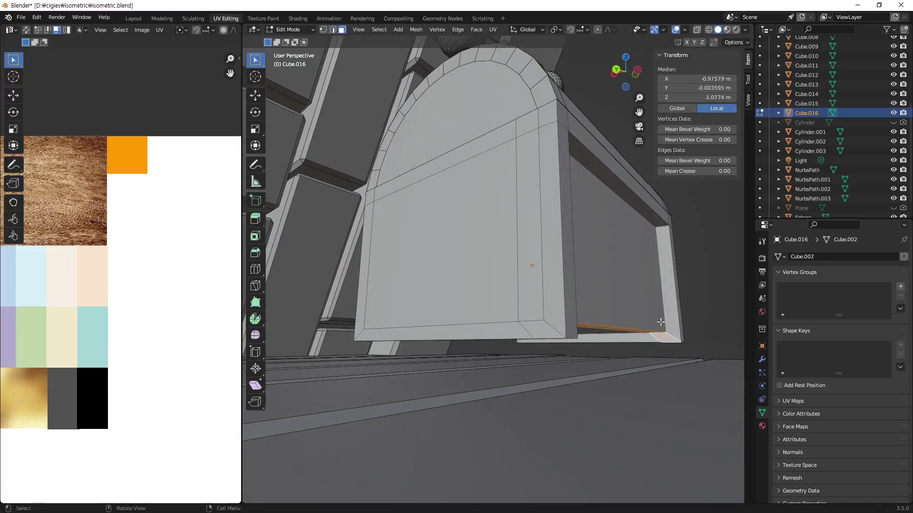
{"action": "key", "text": "x"}
{"action": "left_click", "coordinate": [660, 321]}
{"action": "middle_click_drag", "start_coordinate": [660, 321], "coordinate": [426, 312]}
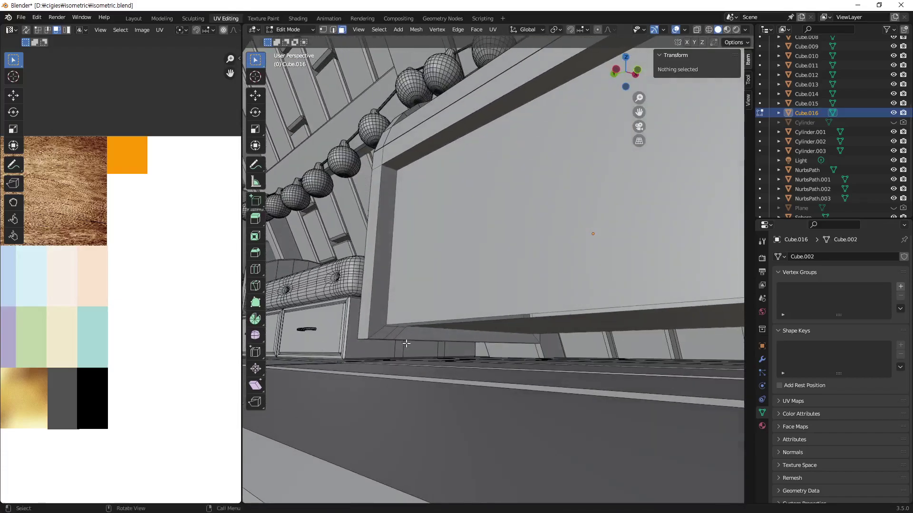
{"action": "middle_click_drag", "start_coordinate": [535, 324], "coordinate": [516, 320]}
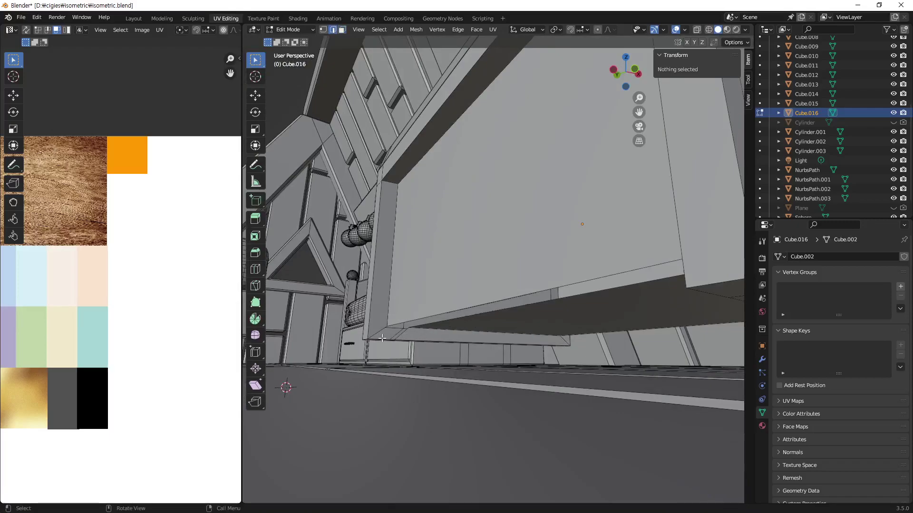
{"action": "mouse_move", "coordinate": [382, 338]}
{"action": "middle_mouse_down"}
{"action": "mouse_move", "coordinate": [555, 291]}
{"action": "mouse_move", "coordinate": [519, 288]}
{"action": "mouse_move", "coordinate": [385, 366]}
{"action": "middle_mouse_up"}
Step: Isolate the panel frame in Local View and frame a single bottom edge beneath it
{"action": "key", "text": "KP_Divide"}
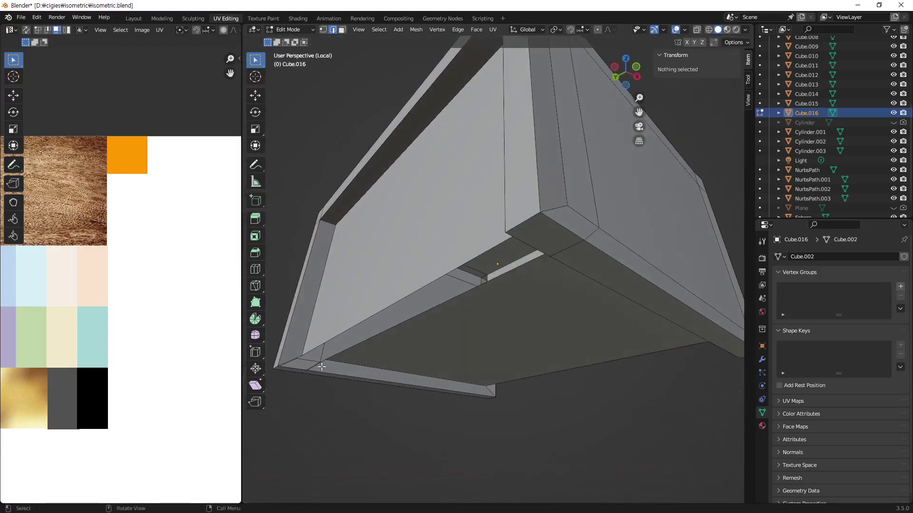
{"action": "left_click", "coordinate": [321, 367]}
{"action": "middle_click_drag", "start_coordinate": [321, 367], "coordinate": [639, 384]}
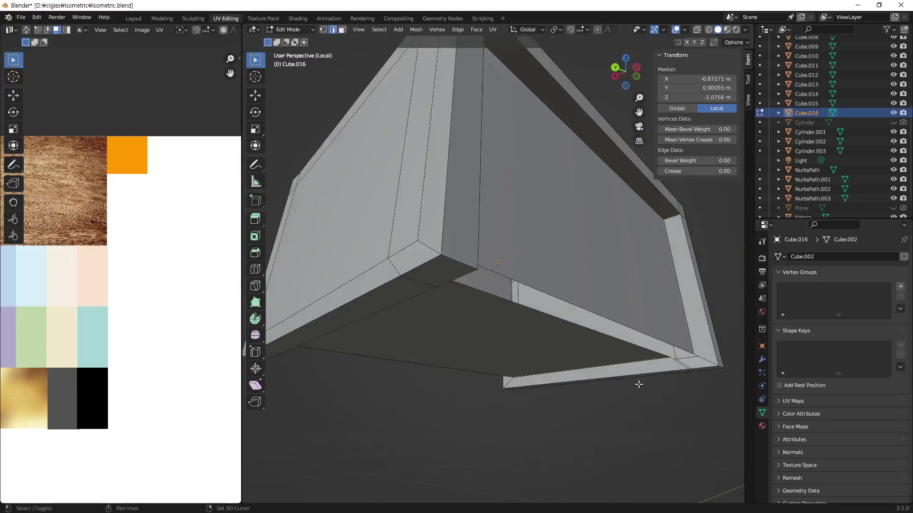
{"action": "left_click", "coordinate": [670, 361], "text": "shift"}
{"action": "left_click", "coordinate": [679, 359], "text": "alt+shift"}
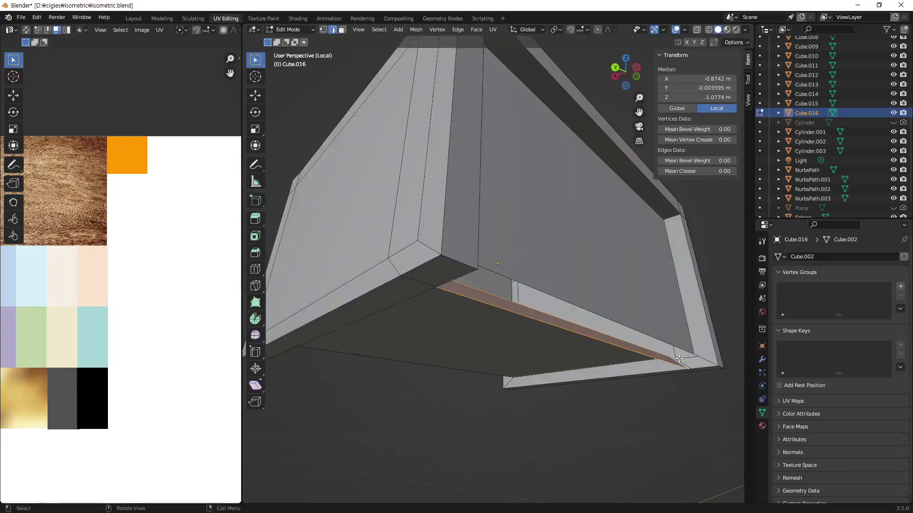
{"action": "left_click", "coordinate": [707, 358]}
{"action": "key", "text": "KP_Decimal"}
Step: Inspect the frame's lower edges from several angles, then clear the edge selection
{"action": "mouse_move", "coordinate": [456, 300]}
{"action": "middle_mouse_down"}
{"action": "mouse_move", "coordinate": [433, 291]}
{"action": "mouse_move", "coordinate": [383, 343]}
{"action": "middle_mouse_up"}
{"action": "left_click", "coordinate": [372, 337], "text": "shift"}
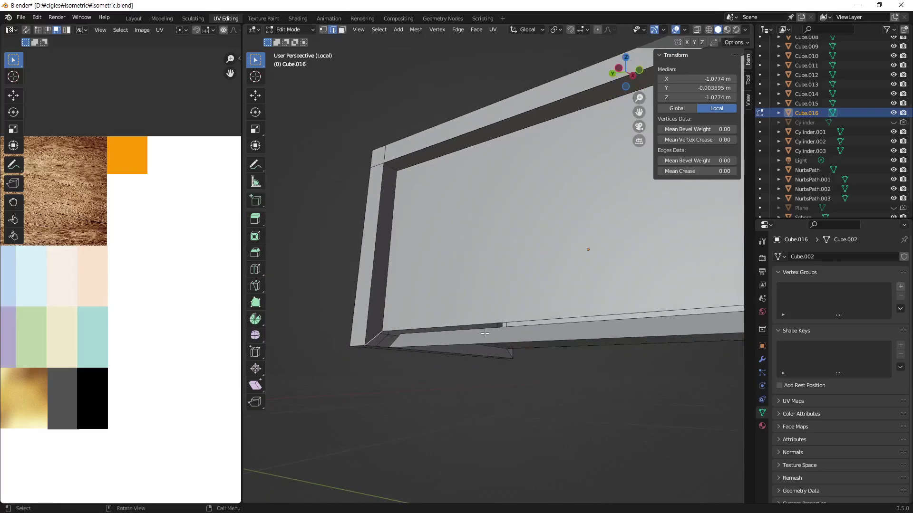
{"action": "mouse_move", "coordinate": [484, 333]}
{"action": "middle_mouse_down"}
{"action": "mouse_move", "coordinate": [553, 285]}
{"action": "mouse_move", "coordinate": [524, 331]}
{"action": "middle_mouse_up"}
{"action": "left_click", "coordinate": [520, 324], "text": "shift"}
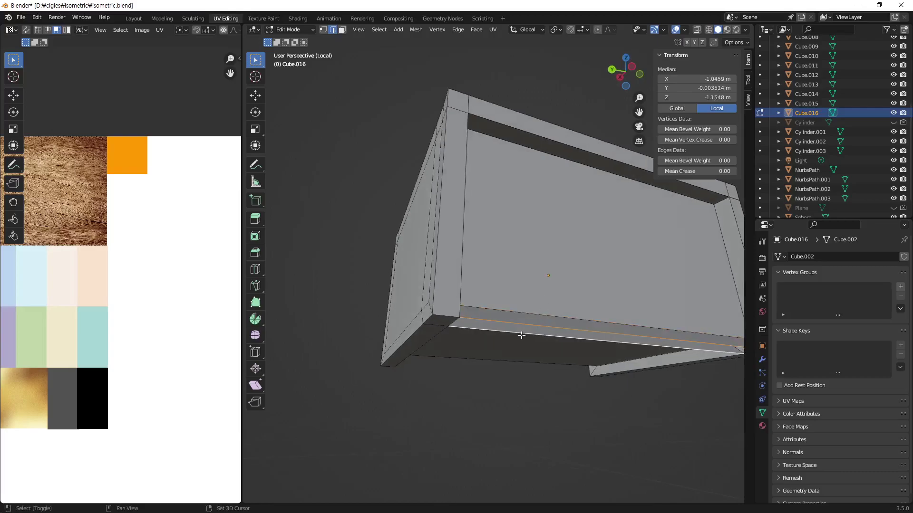
{"action": "middle_click_drag", "start_coordinate": [518, 334], "coordinate": [505, 326]}
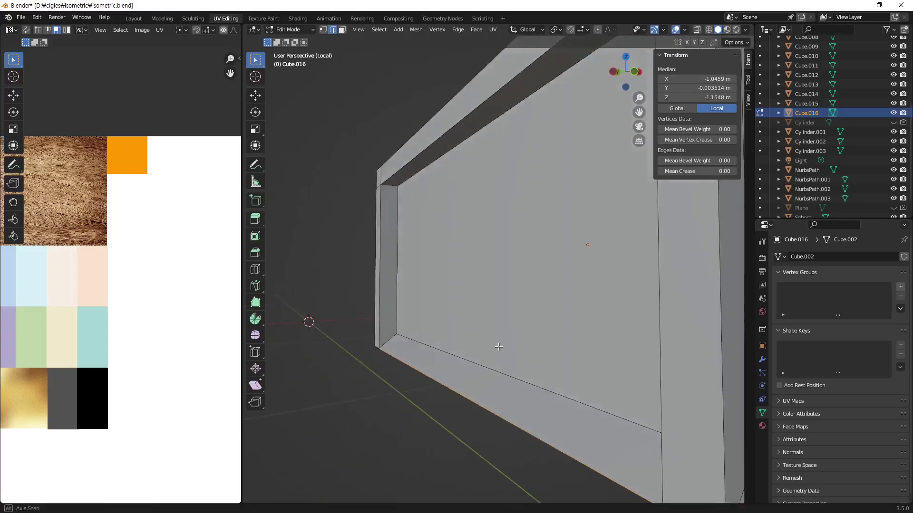
{"action": "left_click", "coordinate": [437, 391]}
{"action": "mouse_move", "coordinate": [437, 390]}
{"action": "middle_mouse_down"}
{"action": "mouse_move", "coordinate": [434, 340]}
{"action": "mouse_move", "coordinate": [375, 320]}
{"action": "mouse_move", "coordinate": [442, 301]}
{"action": "mouse_move", "coordinate": [496, 311]}
{"action": "mouse_move", "coordinate": [572, 252]}
{"action": "mouse_move", "coordinate": [518, 335]}
{"action": "mouse_move", "coordinate": [542, 336]}
{"action": "middle_mouse_up"}
Step: Add a horizontal loop cut near the box's bottom and flatten it to zero Z height
{"action": "key", "text": "ctrl+r"}
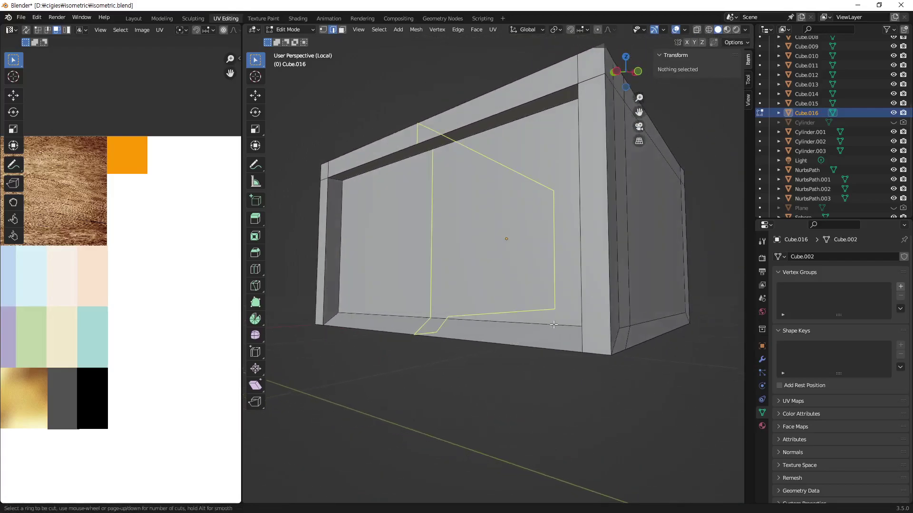
{"action": "left_click", "coordinate": [579, 236]}
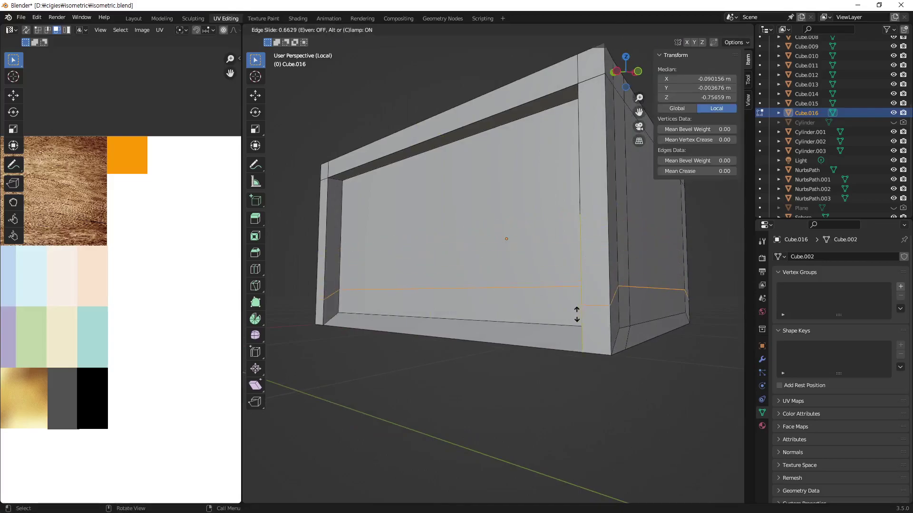
{"action": "left_click", "coordinate": [568, 334]}
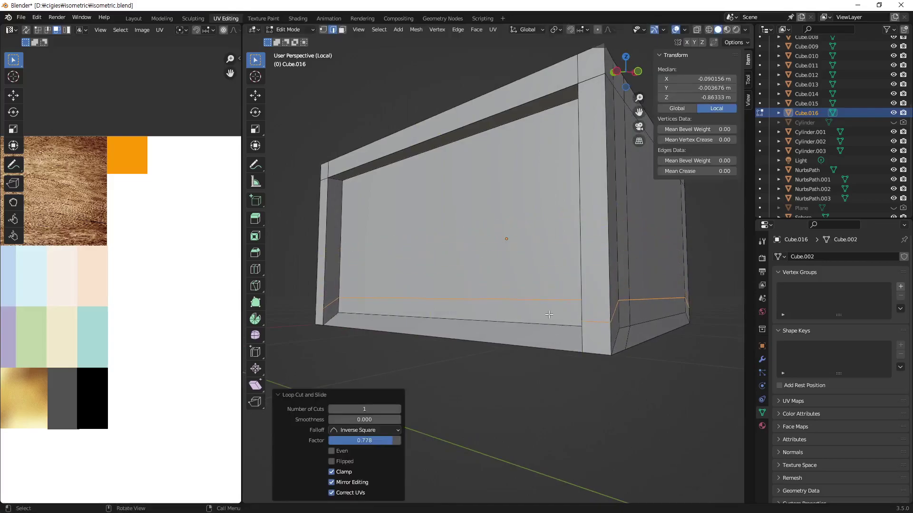
{"action": "mouse_move", "coordinate": [567, 334]}
{"action": "middle_mouse_down"}
{"action": "mouse_move", "coordinate": [677, 328]}
{"action": "mouse_move", "coordinate": [613, 311]}
{"action": "mouse_move", "coordinate": [532, 311]}
{"action": "mouse_move", "coordinate": [546, 298]}
{"action": "mouse_move", "coordinate": [566, 303]}
{"action": "middle_mouse_up"}
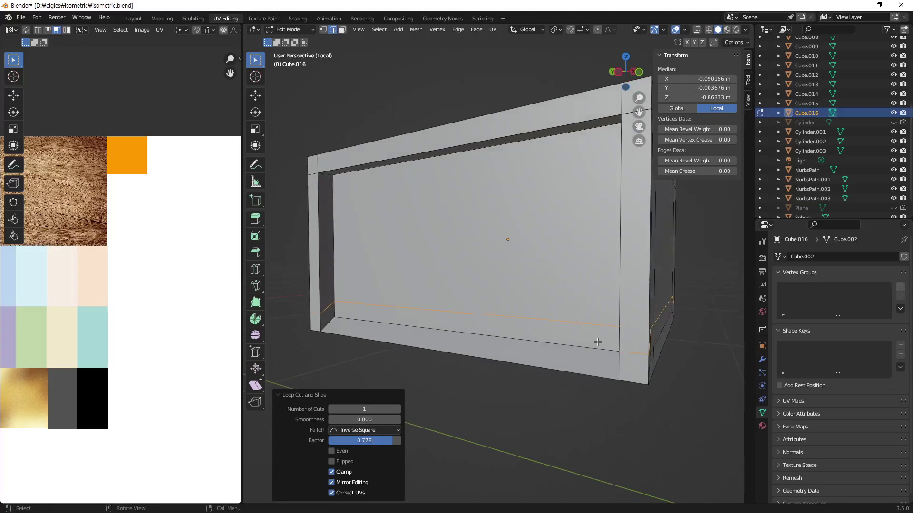
{"action": "key", "text": "s"}
{"action": "type", "text": "z"}
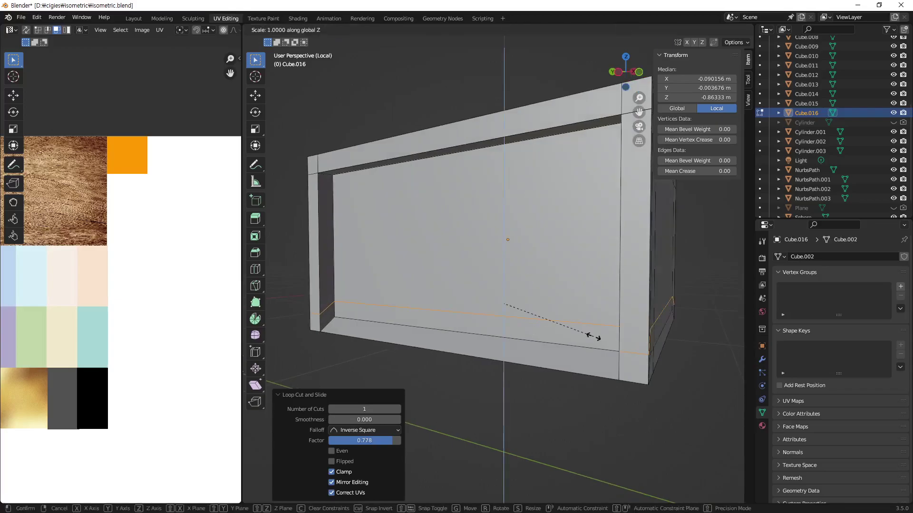
{"action": "type", "text": "0"}
{"action": "key", "text": "Return"}
{"action": "mouse_move", "coordinate": [593, 337]}
{"action": "middle_mouse_down"}
{"action": "mouse_move", "coordinate": [622, 331]}
{"action": "mouse_move", "coordinate": [619, 296]}
{"action": "mouse_move", "coordinate": [529, 315]}
{"action": "mouse_move", "coordinate": [466, 312]}
{"action": "middle_mouse_up"}
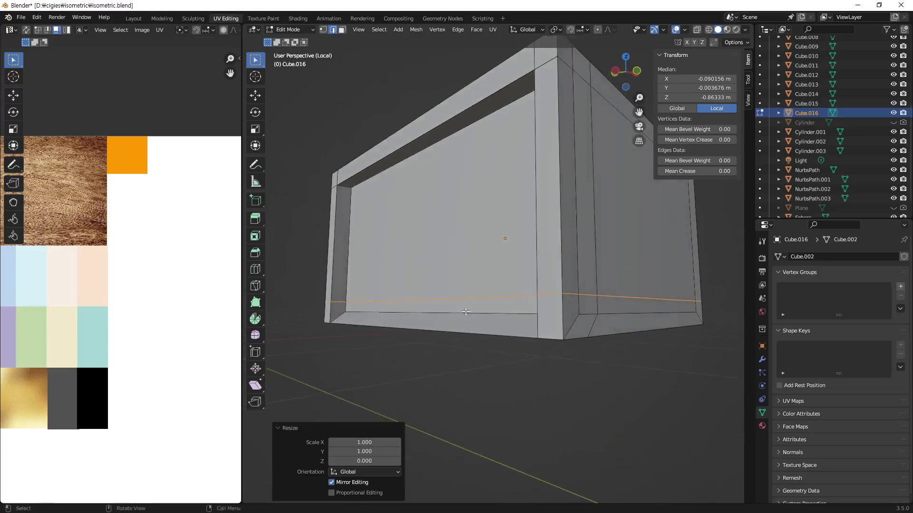
Step: Lower the new loop 0.0091 m along Z
{"action": "key", "text": "g"}
{"action": "key", "text": "z"}
{"action": "left_click", "coordinate": [558, 318]}
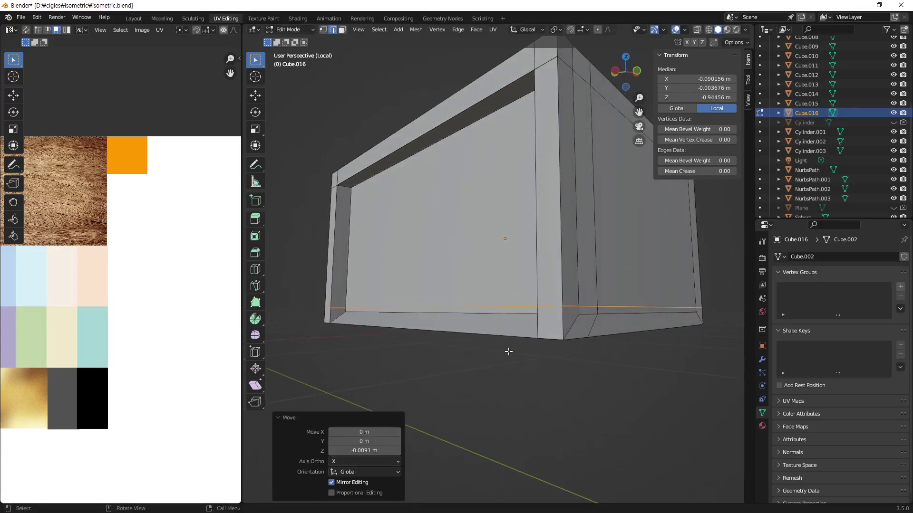
{"action": "middle_click_drag", "start_coordinate": [509, 352], "coordinate": [634, 370]}
{"action": "left_click", "coordinate": [684, 318]}
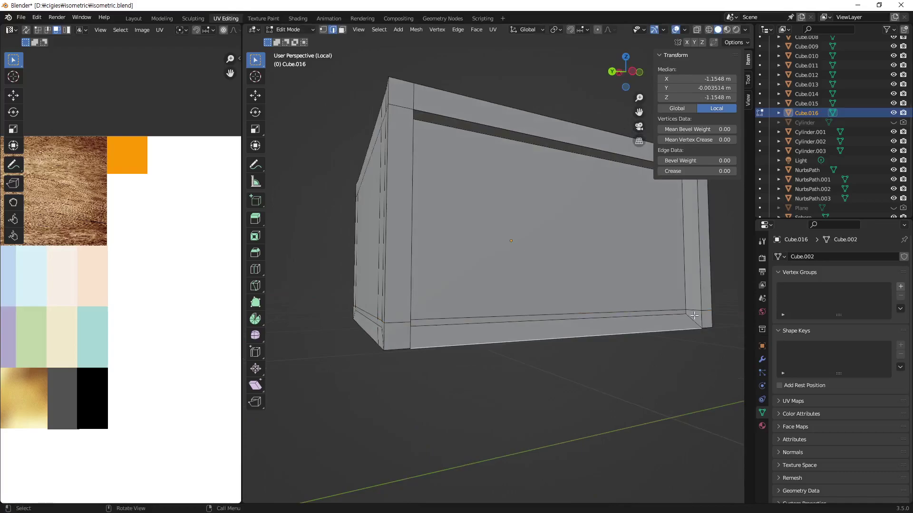
Step: Delete the bottom front strip together with both small corner faces
{"action": "left_click", "coordinate": [686, 341]}
{"action": "left_click", "coordinate": [698, 317], "text": "shift"}
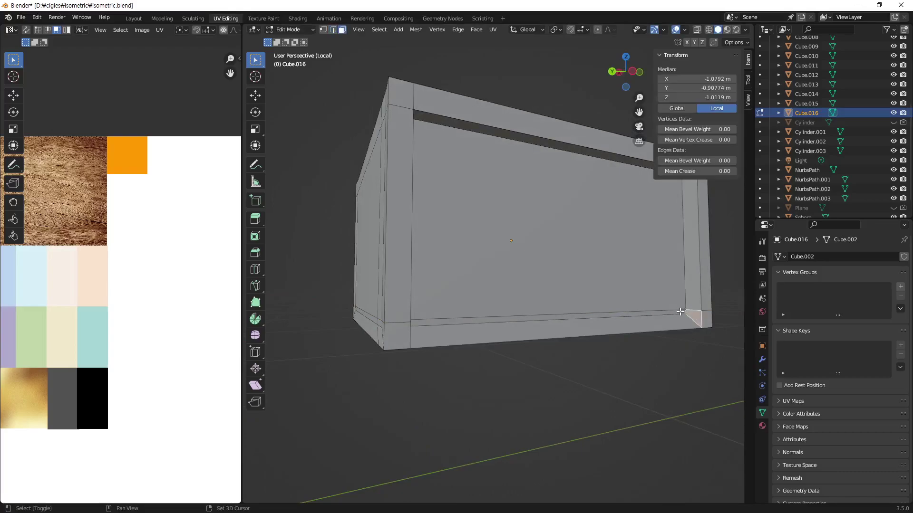
{"action": "left_click", "coordinate": [680, 312], "text": "shift"}
{"action": "middle_click_drag", "start_coordinate": [680, 322], "coordinate": [446, 339]}
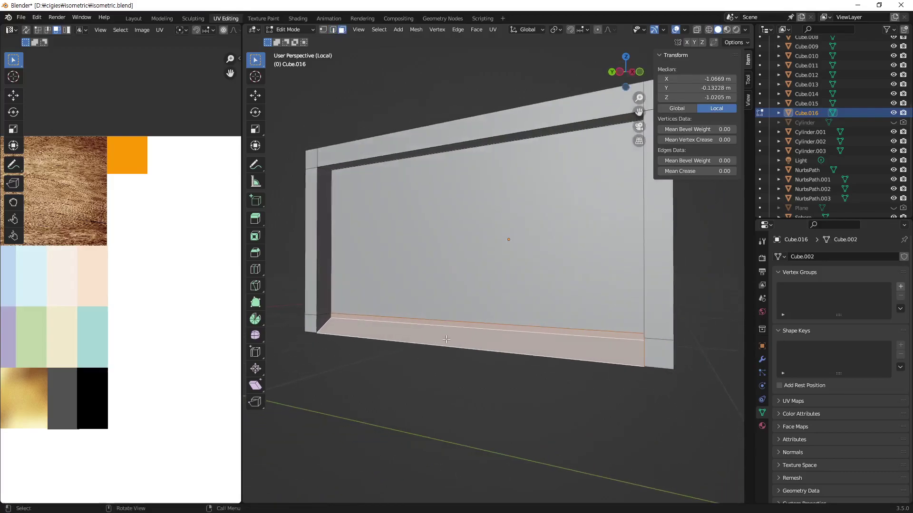
{"action": "left_click", "coordinate": [321, 319], "text": "shift"}
{"action": "key", "text": "u"}
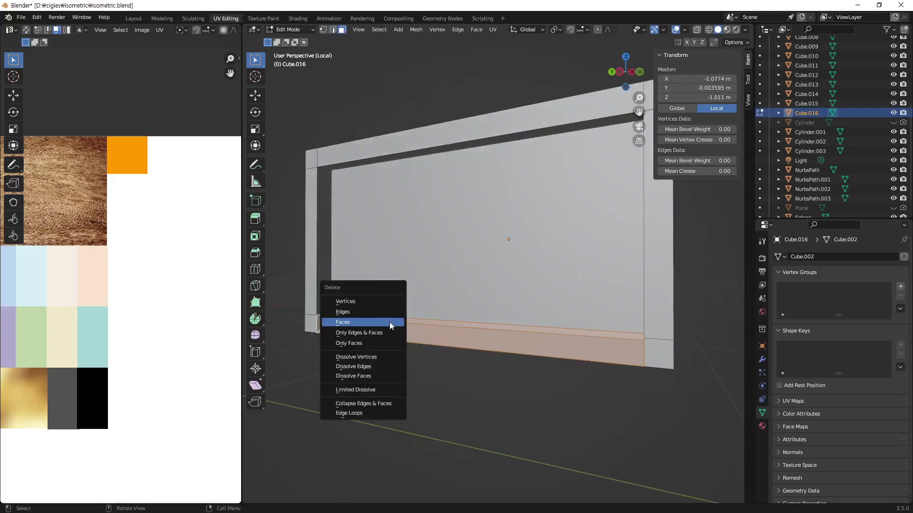
{"action": "left_click", "coordinate": [390, 321]}
Step: Select edges along the frame's bottom corners to inspect the opening
{"action": "mouse_move", "coordinate": [385, 349]}
{"action": "middle_mouse_down"}
{"action": "mouse_move", "coordinate": [447, 353]}
{"action": "mouse_move", "coordinate": [587, 316]}
{"action": "middle_mouse_up"}
{"action": "left_click", "coordinate": [672, 304]}
{"action": "middle_click_drag", "start_coordinate": [671, 304], "coordinate": [361, 329]}
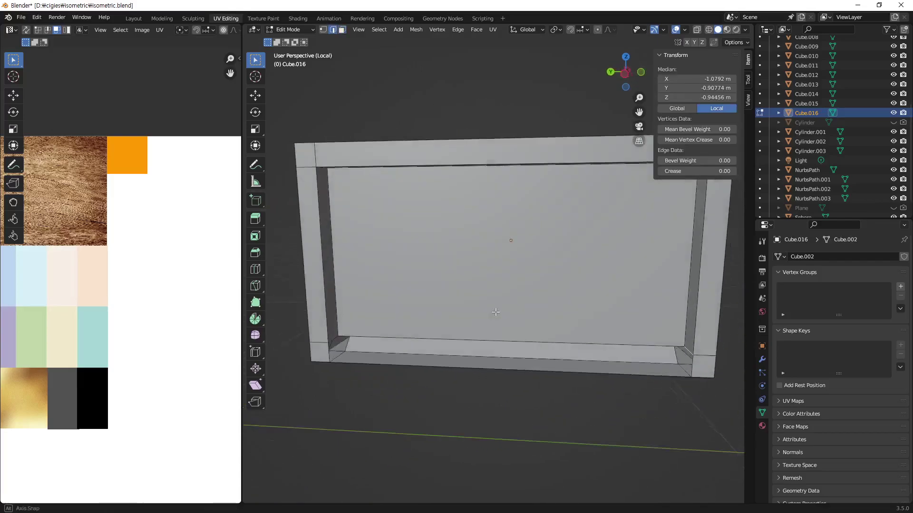
{"action": "left_click", "coordinate": [325, 321], "text": "alt"}
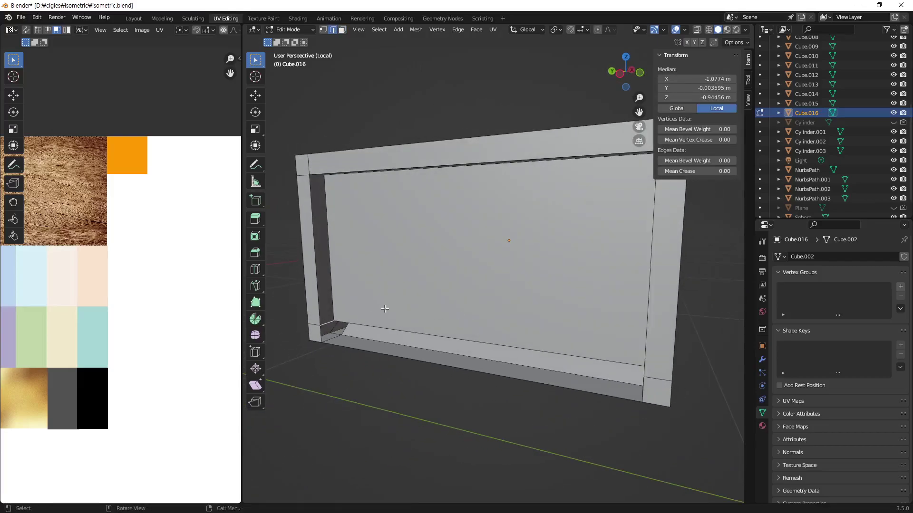
{"action": "left_click", "coordinate": [385, 328]}
{"action": "mouse_move", "coordinate": [384, 328]}
{"action": "middle_mouse_down"}
{"action": "mouse_move", "coordinate": [446, 339]}
{"action": "mouse_move", "coordinate": [657, 322]}
{"action": "middle_mouse_up"}
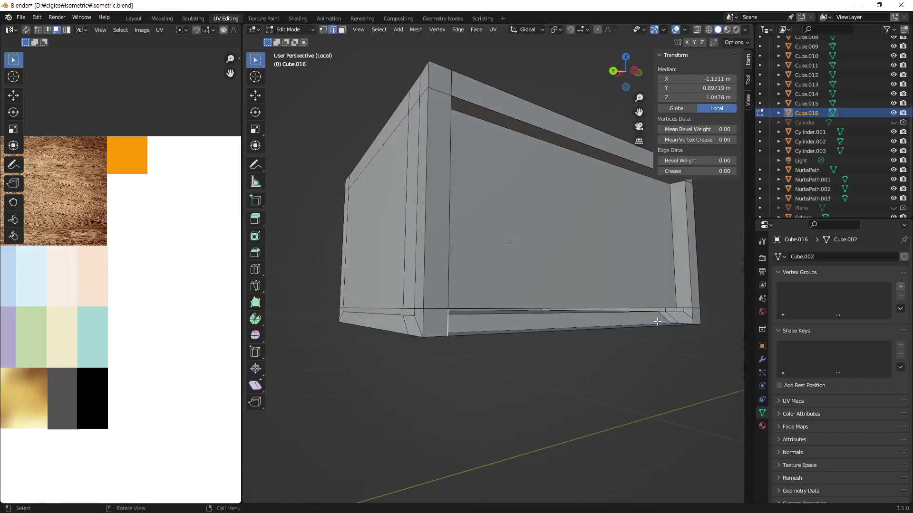
{"action": "left_click", "coordinate": [684, 312], "text": "shift"}
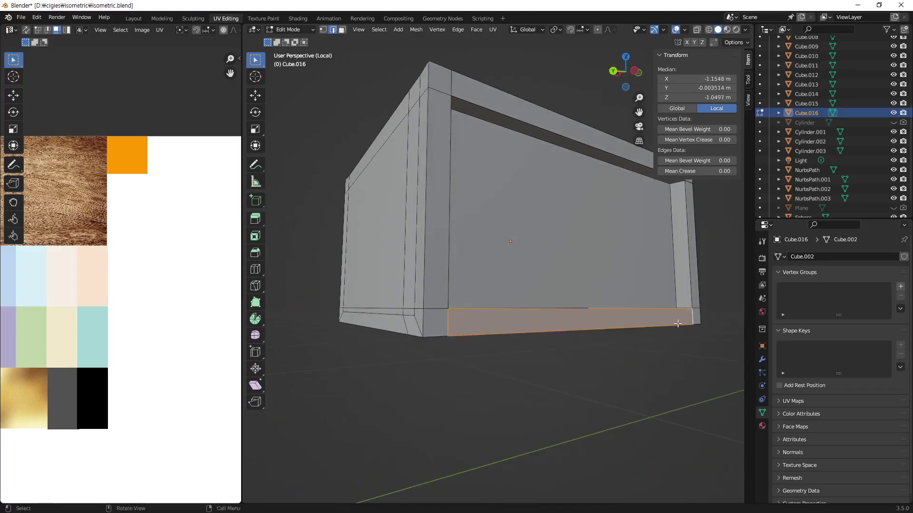
{"action": "middle_click_drag", "start_coordinate": [683, 311], "coordinate": [609, 390]}
{"action": "middle_click_drag", "start_coordinate": [626, 354], "coordinate": [554, 351]}
{"action": "left_click", "coordinate": [475, 379]}
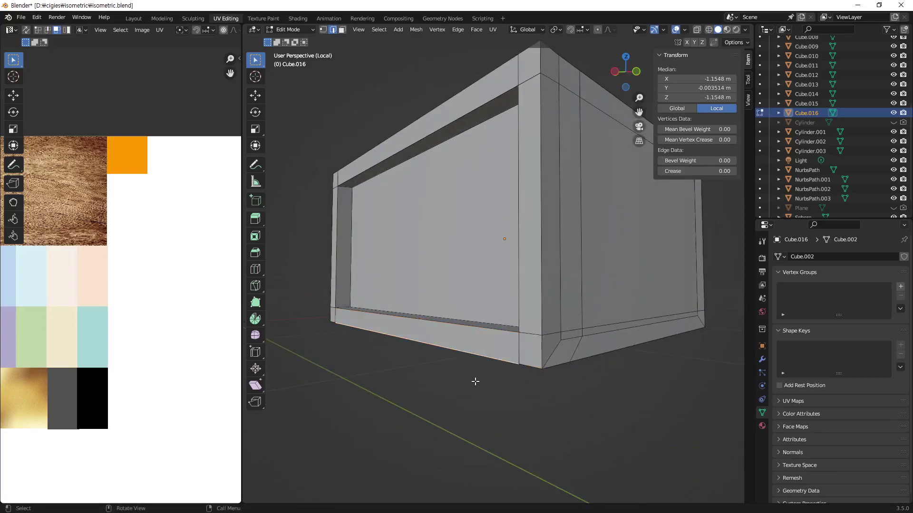
Step: Orbit around the box to check it from below, the right side and above
{"action": "mouse_move", "coordinate": [475, 379]}
{"action": "middle_mouse_down"}
{"action": "mouse_move", "coordinate": [489, 343]}
{"action": "mouse_move", "coordinate": [483, 317]}
{"action": "mouse_move", "coordinate": [498, 296]}
{"action": "mouse_move", "coordinate": [540, 350]}
{"action": "mouse_move", "coordinate": [452, 299]}
{"action": "middle_mouse_up"}
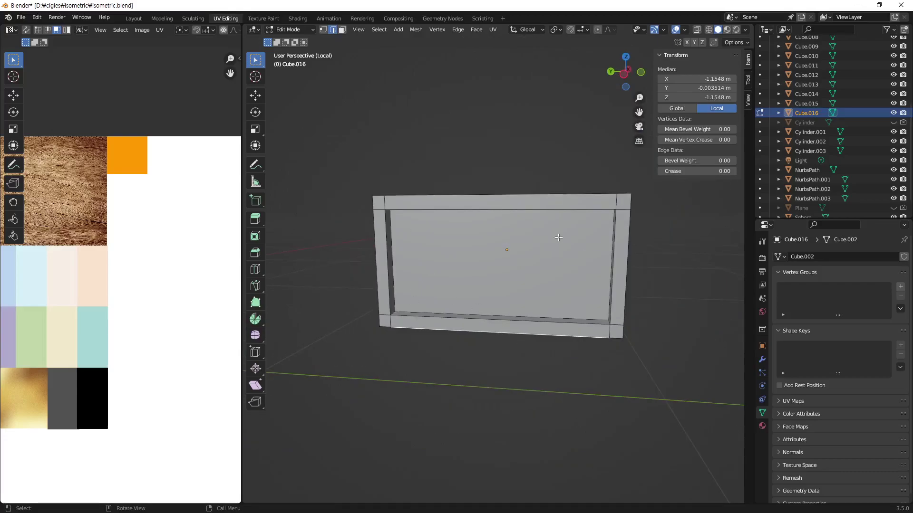
{"action": "mouse_move", "coordinate": [558, 238]}
{"action": "middle_mouse_down"}
{"action": "mouse_move", "coordinate": [644, 284]}
{"action": "mouse_move", "coordinate": [456, 311]}
{"action": "mouse_move", "coordinate": [482, 289]}
{"action": "mouse_move", "coordinate": [463, 295]}
{"action": "mouse_move", "coordinate": [441, 266]}
{"action": "middle_mouse_up"}
{"action": "mouse_move", "coordinate": [484, 252]}
{"action": "middle_mouse_down"}
{"action": "mouse_move", "coordinate": [544, 282]}
{"action": "mouse_move", "coordinate": [522, 269]}
{"action": "mouse_move", "coordinate": [526, 280]}
{"action": "mouse_move", "coordinate": [725, 296]}
{"action": "middle_mouse_up"}
{"action": "mouse_move", "coordinate": [595, 279]}
{"action": "middle_mouse_down"}
{"action": "mouse_move", "coordinate": [585, 350]}
{"action": "mouse_move", "coordinate": [566, 326]}
{"action": "mouse_move", "coordinate": [516, 306]}
{"action": "mouse_move", "coordinate": [526, 234]}
{"action": "middle_mouse_up"}
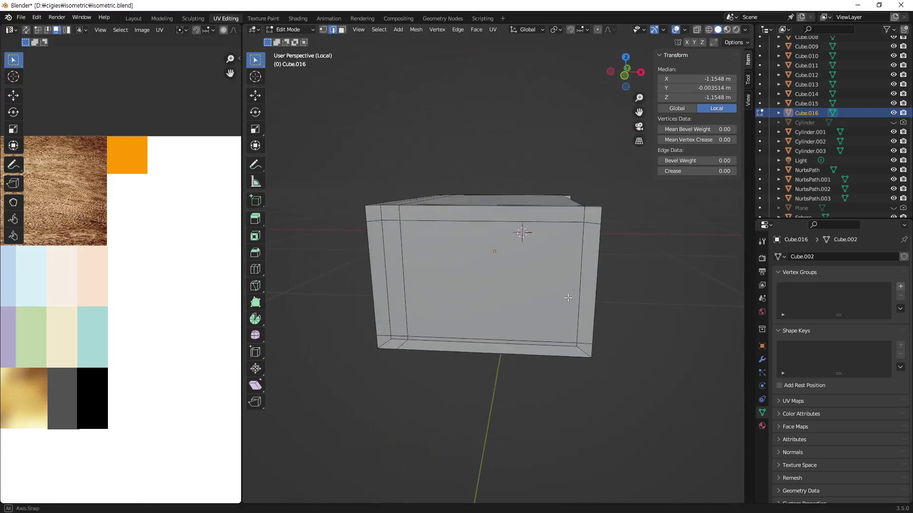
Step: Add a vertical loop cut near the box's right edge
{"action": "mouse_move", "coordinate": [563, 276]}
{"action": "middle_mouse_down"}
{"action": "mouse_move", "coordinate": [576, 267]}
{"action": "mouse_move", "coordinate": [571, 244]}
{"action": "middle_mouse_up"}
{"action": "key", "text": "ctrl+r"}
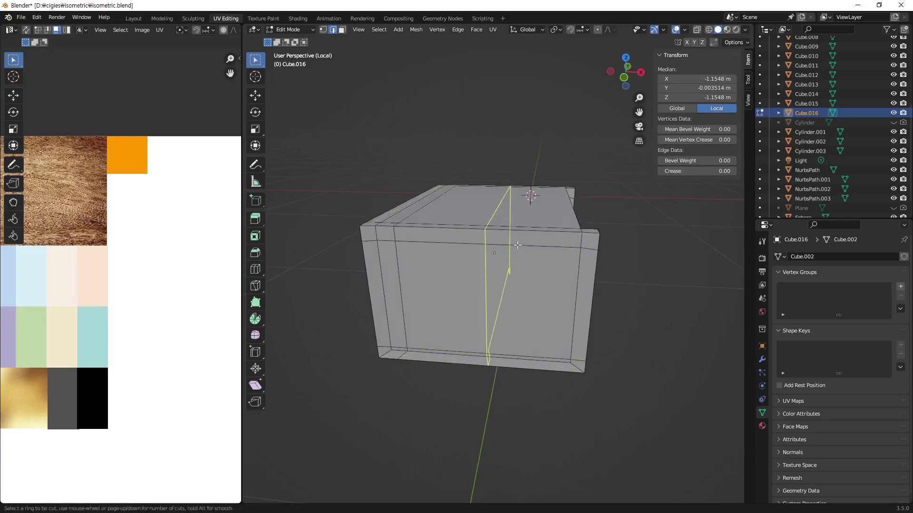
{"action": "left_click", "coordinate": [496, 246]}
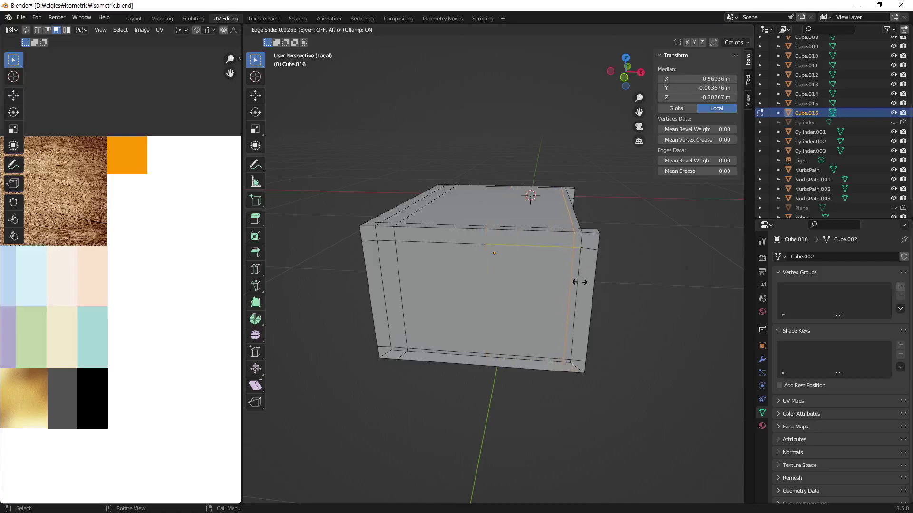
{"action": "left_click", "coordinate": [579, 282]}
{"action": "mouse_move", "coordinate": [579, 282]}
{"action": "middle_mouse_down"}
{"action": "mouse_move", "coordinate": [481, 287]}
{"action": "mouse_move", "coordinate": [397, 257]}
{"action": "mouse_move", "coordinate": [378, 278]}
{"action": "middle_mouse_up"}
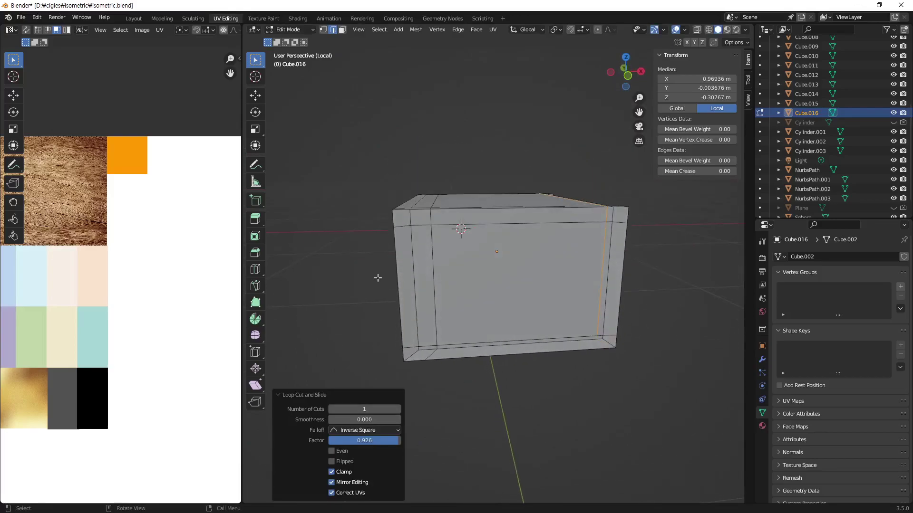
Step: Slide the vertical edge beside the front panel -0.02127 m along X
{"action": "left_click", "coordinate": [435, 270]}
{"action": "middle_click_drag", "start_coordinate": [435, 269], "coordinate": [563, 239]}
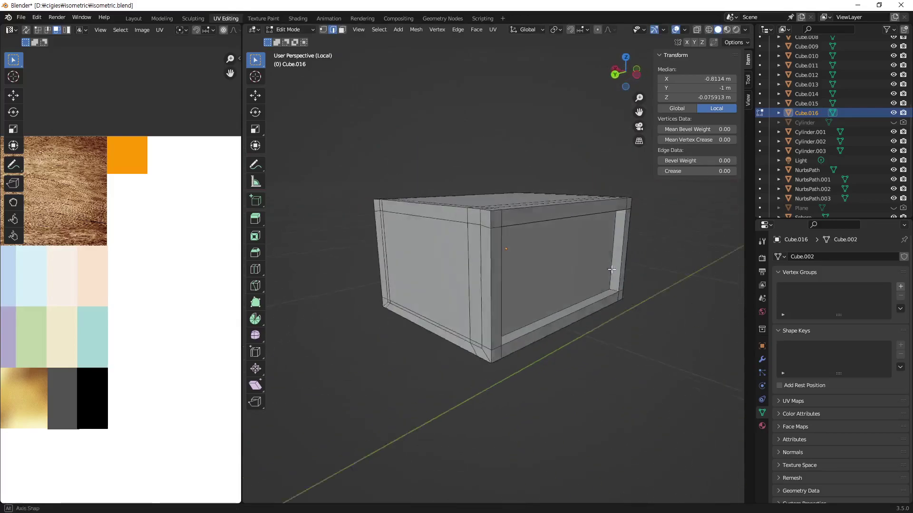
{"action": "left_click", "coordinate": [563, 245], "text": "alt"}
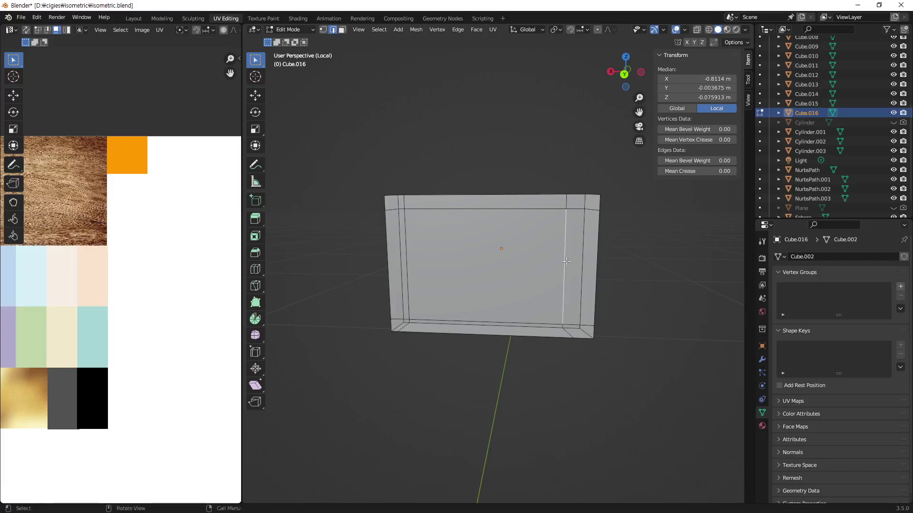
{"action": "key", "text": "g"}
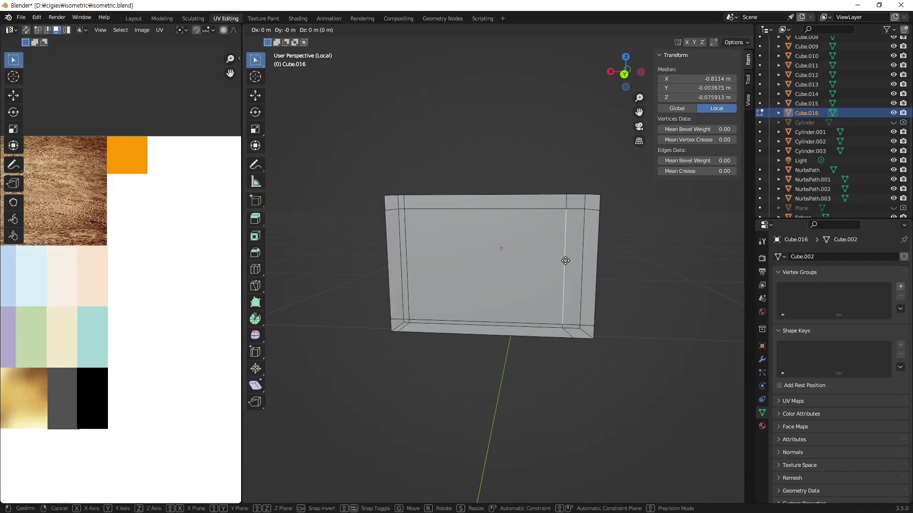
{"action": "key", "text": "x"}
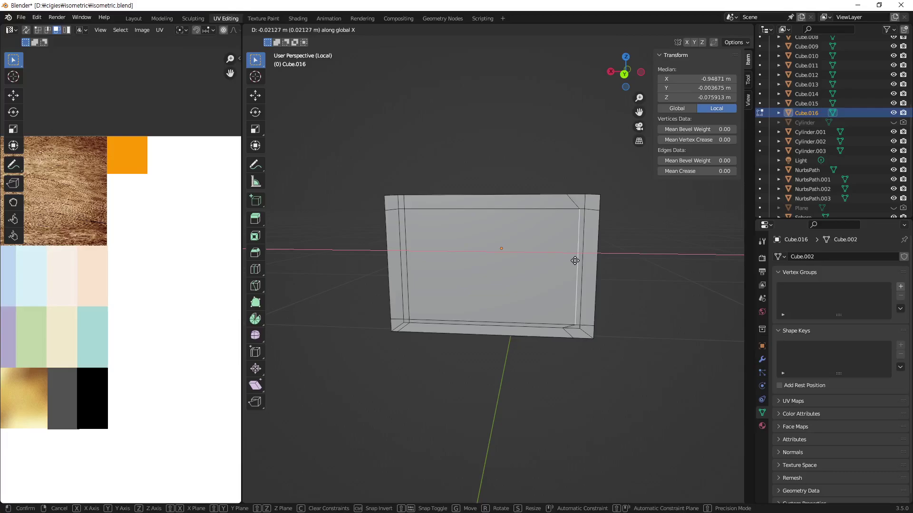
{"action": "left_click", "coordinate": [575, 260]}
{"action": "left_click", "coordinate": [570, 237]}
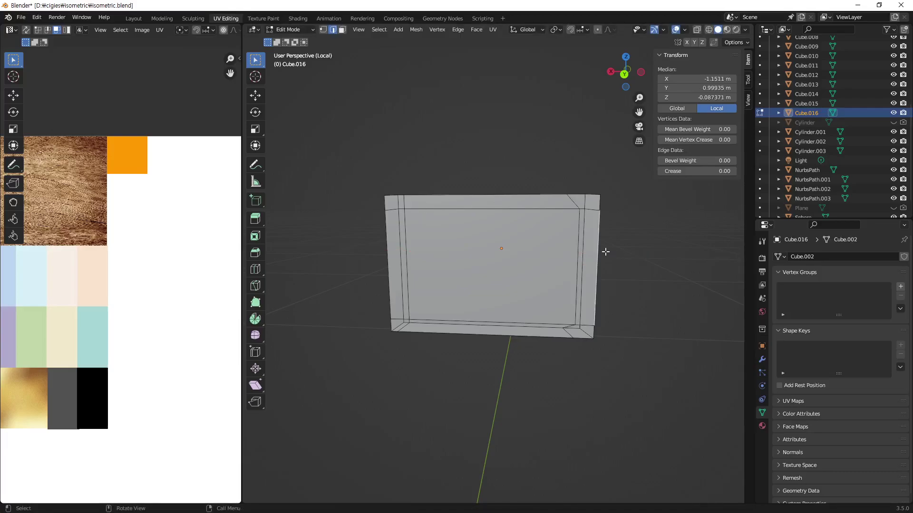
{"action": "mouse_move", "coordinate": [461, 232]}
{"action": "middle_mouse_down"}
{"action": "mouse_move", "coordinate": [473, 264]}
{"action": "mouse_move", "coordinate": [438, 244]}
{"action": "mouse_move", "coordinate": [438, 266]}
{"action": "middle_mouse_up"}
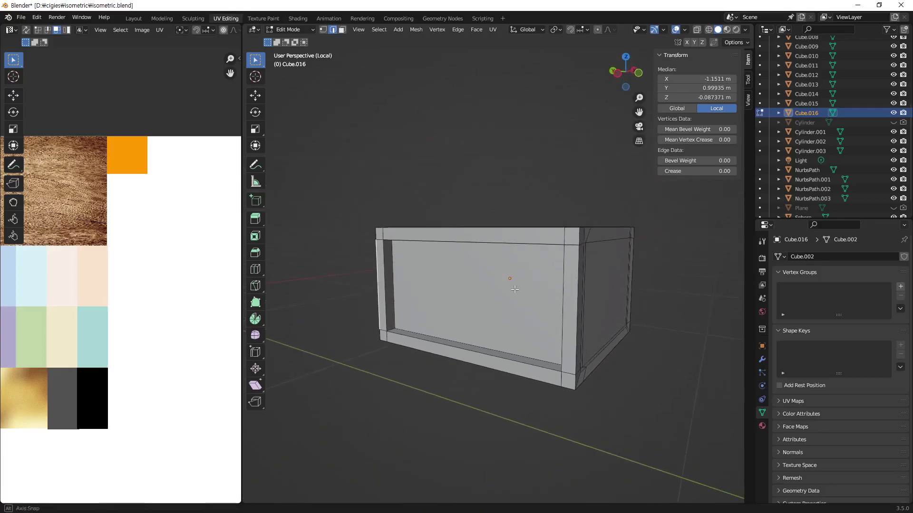
Step: Leave Edit Mode on the box and clear the selection
{"action": "scroll", "coordinate": [476, 285], "scroll_direction": "up", "scroll_amount": 5}
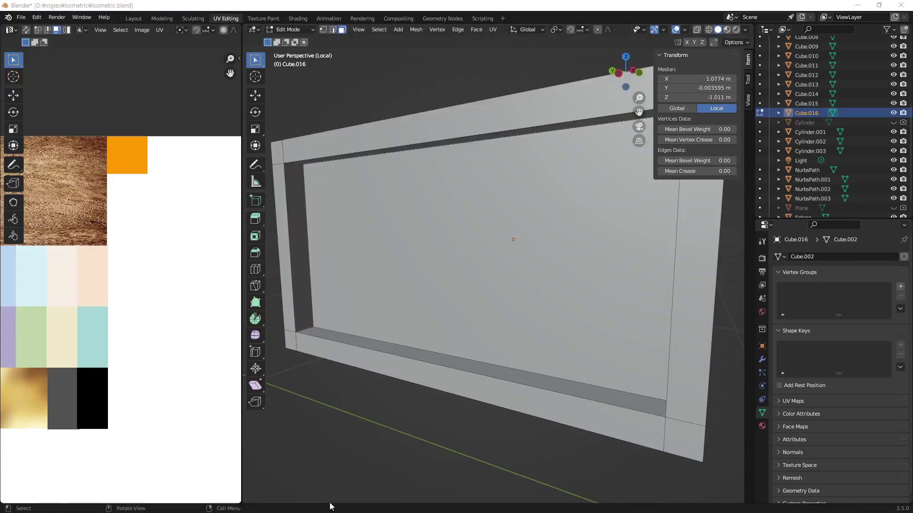
{"action": "key", "text": "3"}
{"action": "left_click", "coordinate": [476, 285]}
{"action": "scroll", "coordinate": [539, 307], "scroll_direction": "down", "scroll_amount": 5}
{"action": "scroll", "coordinate": [539, 307], "scroll_direction": "up", "scroll_amount": 2}
{"action": "scroll", "coordinate": [608, 269], "scroll_direction": "down", "scroll_amount": 2}
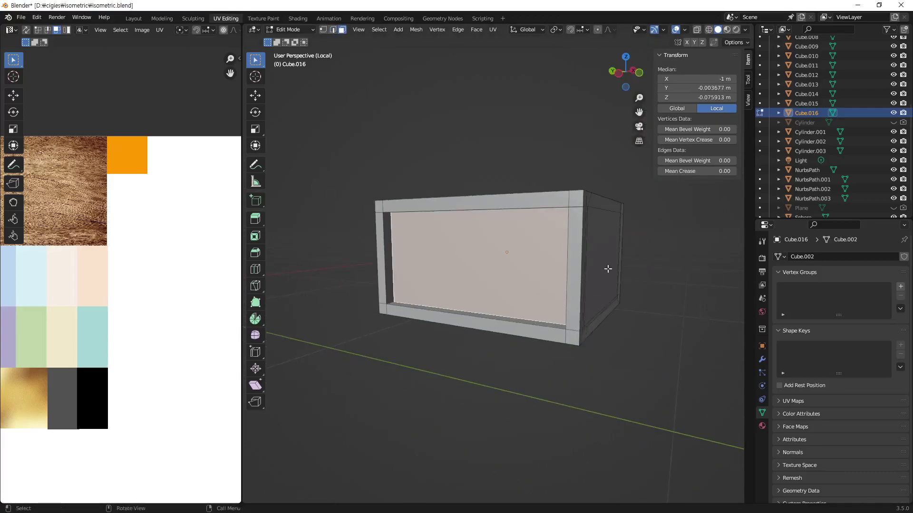
{"action": "key", "text": "Tab"}
{"action": "left_click", "coordinate": [673, 300]}
{"action": "mouse_move", "coordinate": [558, 256]}
{"action": "middle_mouse_down"}
{"action": "mouse_move", "coordinate": [525, 280]}
{"action": "mouse_move", "coordinate": [680, 183]}
{"action": "middle_mouse_up"}
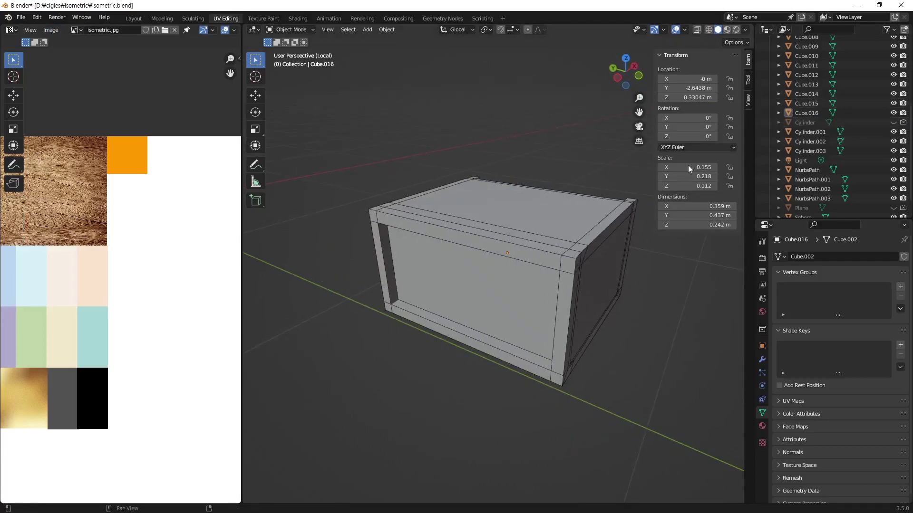
Step: Exit Local View, inspect the half-round lid beside the bed, and select the box body
{"action": "key", "text": "KP_Divide"}
{"action": "mouse_move", "coordinate": [570, 233]}
{"action": "middle_mouse_down"}
{"action": "mouse_move", "coordinate": [606, 295]}
{"action": "mouse_move", "coordinate": [538, 317]}
{"action": "mouse_move", "coordinate": [652, 314]}
{"action": "middle_mouse_up"}
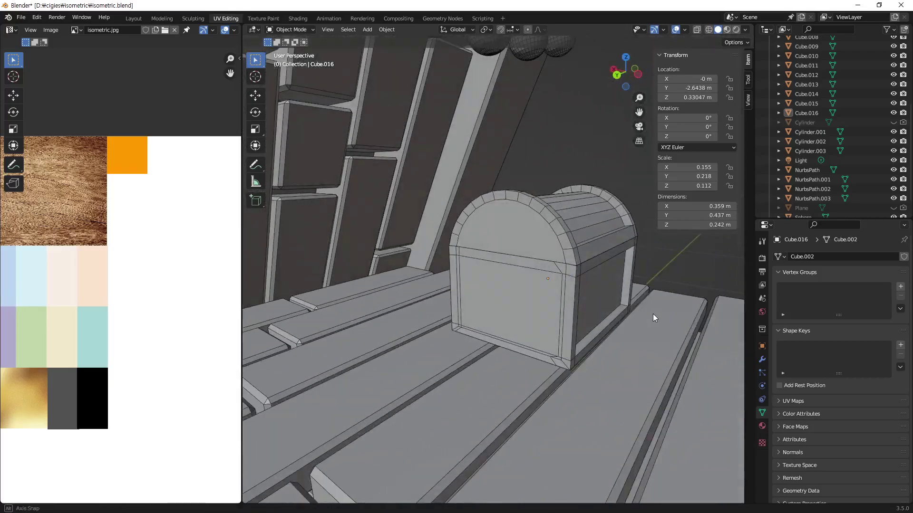
{"action": "mouse_move", "coordinate": [507, 202]}
{"action": "middle_mouse_down"}
{"action": "mouse_move", "coordinate": [574, 283]}
{"action": "mouse_move", "coordinate": [447, 267]}
{"action": "mouse_move", "coordinate": [408, 239]}
{"action": "mouse_move", "coordinate": [446, 251]}
{"action": "mouse_move", "coordinate": [339, 285]}
{"action": "middle_mouse_up"}
{"action": "scroll", "coordinate": [417, 286], "scroll_direction": "up", "scroll_amount": 3}
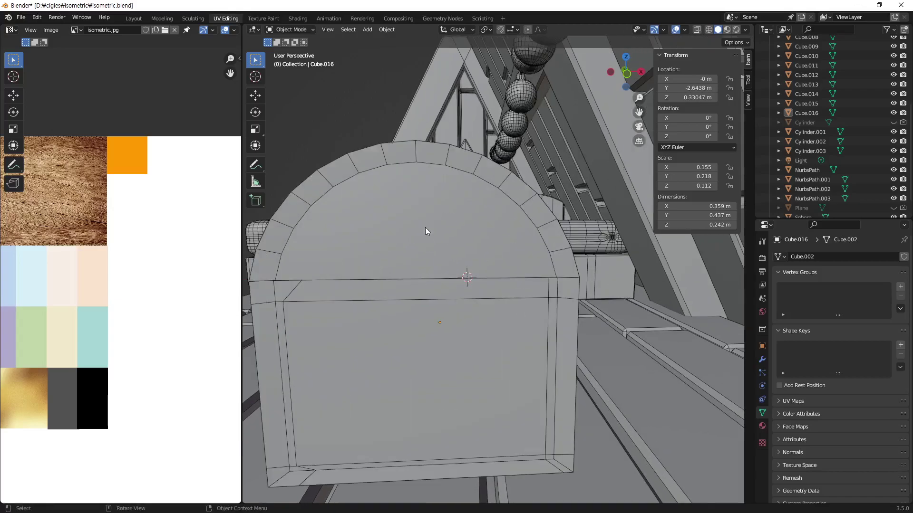
{"action": "left_click", "coordinate": [423, 249]}
{"action": "mouse_move", "coordinate": [423, 249]}
{"action": "middle_mouse_down", "text": "shift"}
{"action": "mouse_move", "coordinate": [516, 267]}
{"action": "mouse_move", "coordinate": [469, 255]}
{"action": "middle_mouse_up", "text": "shift"}
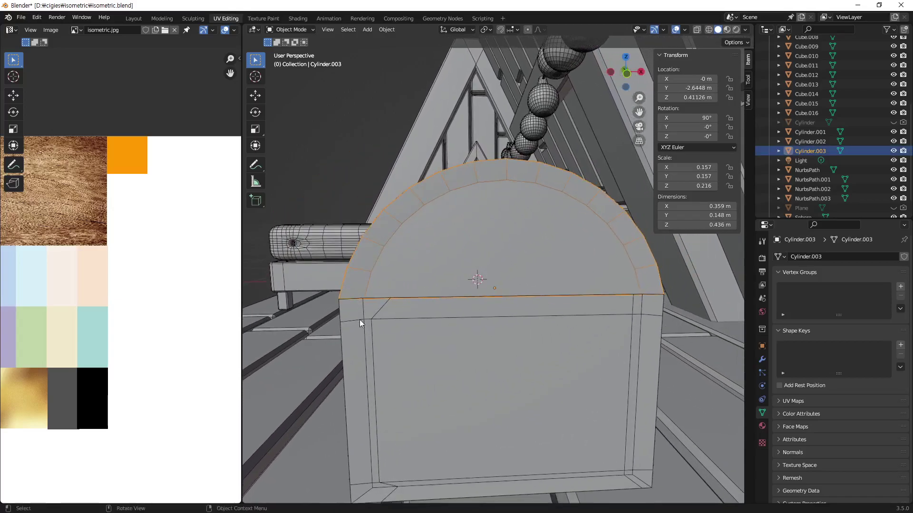
{"action": "middle_click_drag", "start_coordinate": [415, 293], "coordinate": [430, 308]}
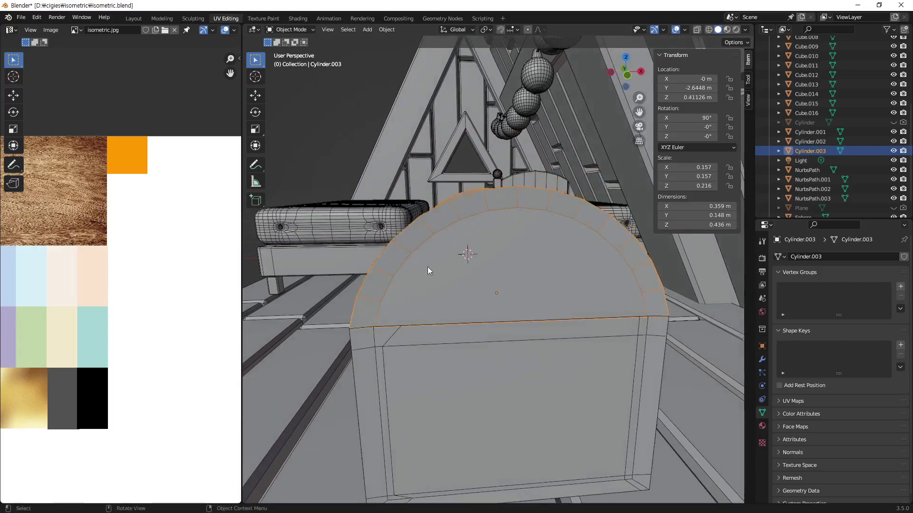
{"action": "left_click", "coordinate": [481, 380]}
Step: Isolate the box again in Edit Mode and select the edge across its top
{"action": "key", "text": "KP_Divide"}
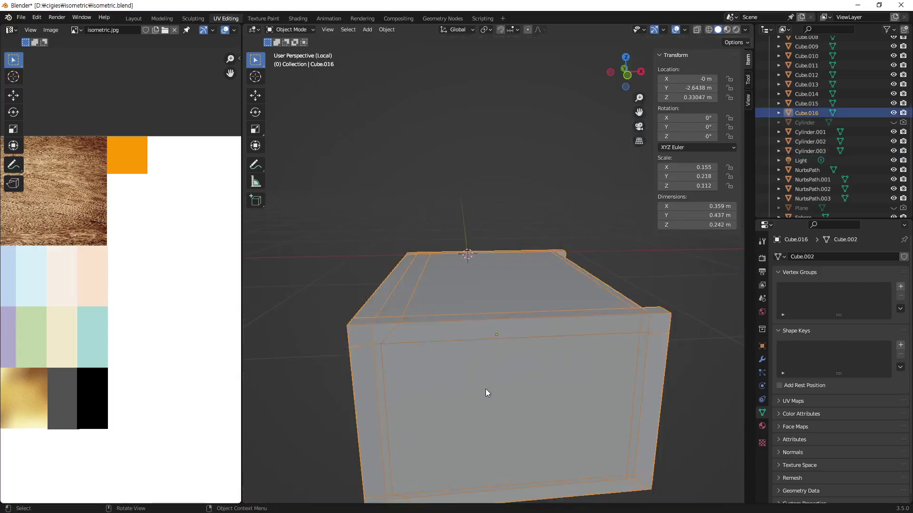
{"action": "scroll", "coordinate": [421, 258], "scroll_direction": "up", "scroll_amount": 3}
{"action": "scroll", "coordinate": [424, 254], "scroll_direction": "down", "scroll_amount": 4}
{"action": "middle_click_drag", "start_coordinate": [424, 255], "coordinate": [433, 287]}
{"action": "key", "text": "Tab"}
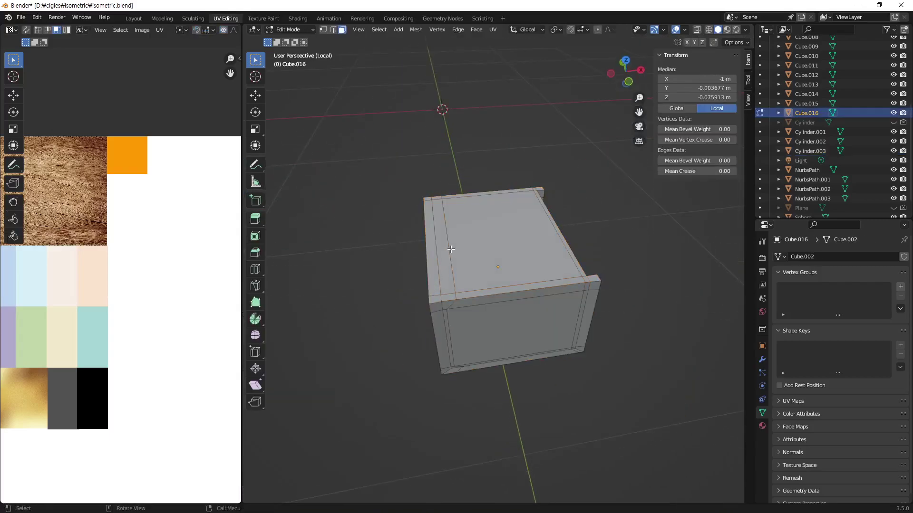
{"action": "left_click", "coordinate": [454, 250]}
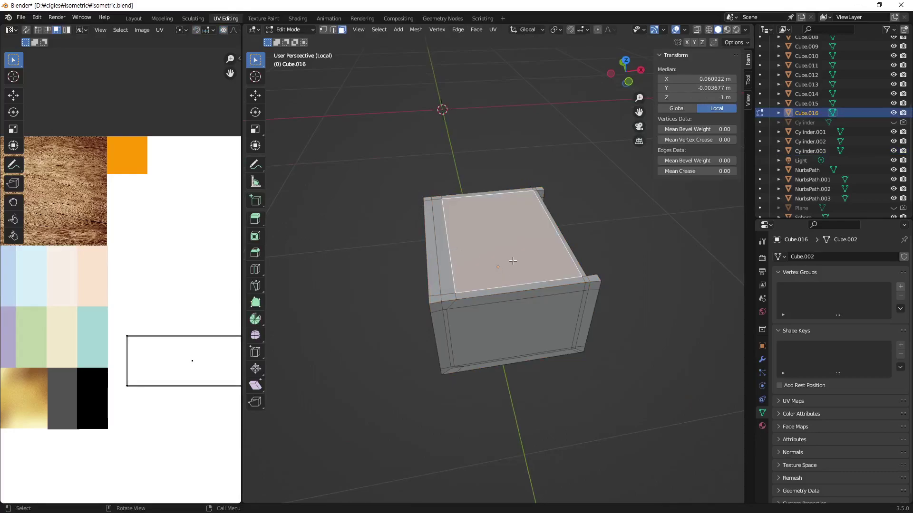
{"action": "key", "text": "2"}
{"action": "left_click", "coordinate": [448, 243]}
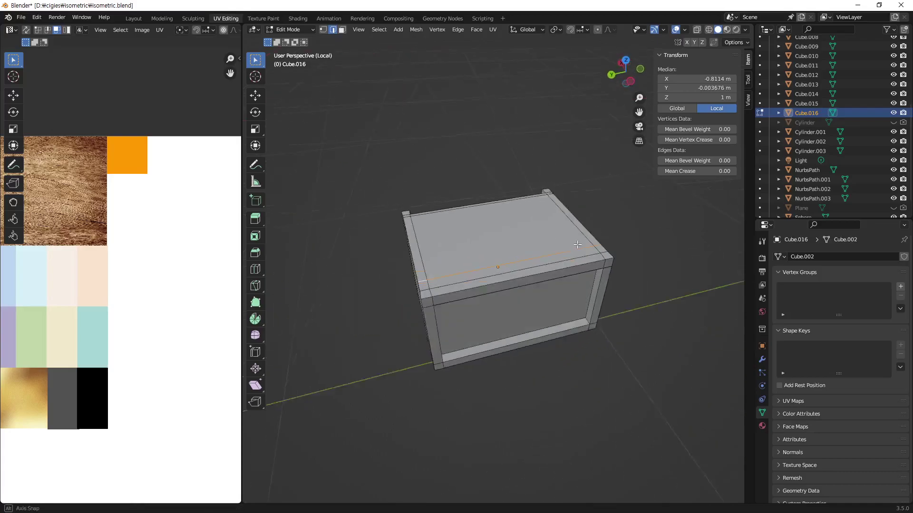
{"action": "mouse_move", "coordinate": [441, 197]}
{"action": "middle_mouse_down"}
{"action": "mouse_move", "coordinate": [524, 276]}
{"action": "mouse_move", "coordinate": [580, 275]}
{"action": "mouse_move", "coordinate": [473, 330]}
{"action": "mouse_move", "coordinate": [510, 314]}
{"action": "middle_mouse_up"}
{"action": "scroll", "coordinate": [524, 276], "scroll_direction": "up", "scroll_amount": 3}
{"action": "left_click", "coordinate": [523, 276]}
{"action": "scroll", "coordinate": [510, 314], "scroll_direction": "up", "scroll_amount": 1}
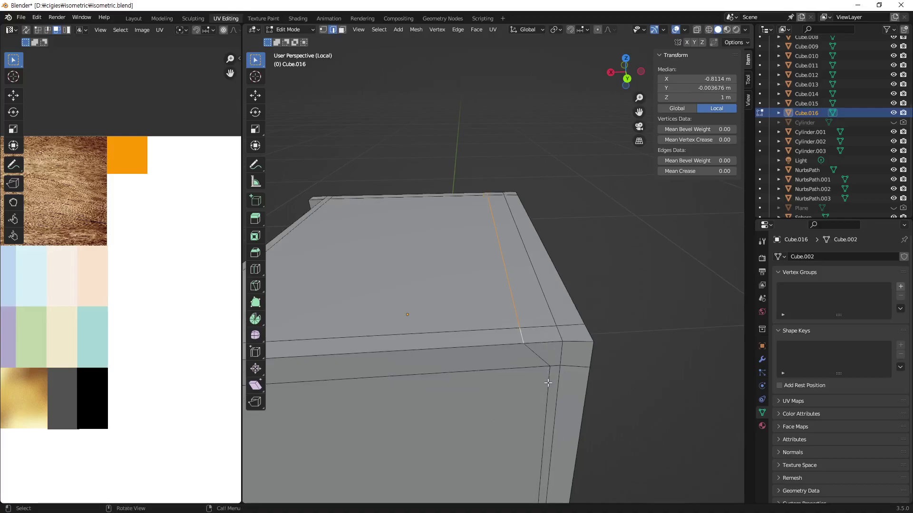
Step: Move that top edge -0.020953 m along X
{"action": "key", "text": "g"}
{"action": "key", "text": "x"}
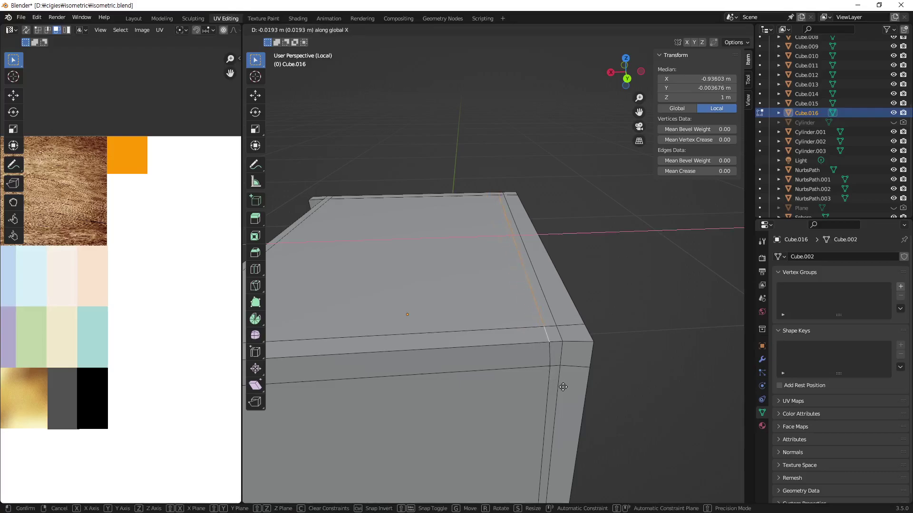
{"action": "left_click", "coordinate": [576, 388]}
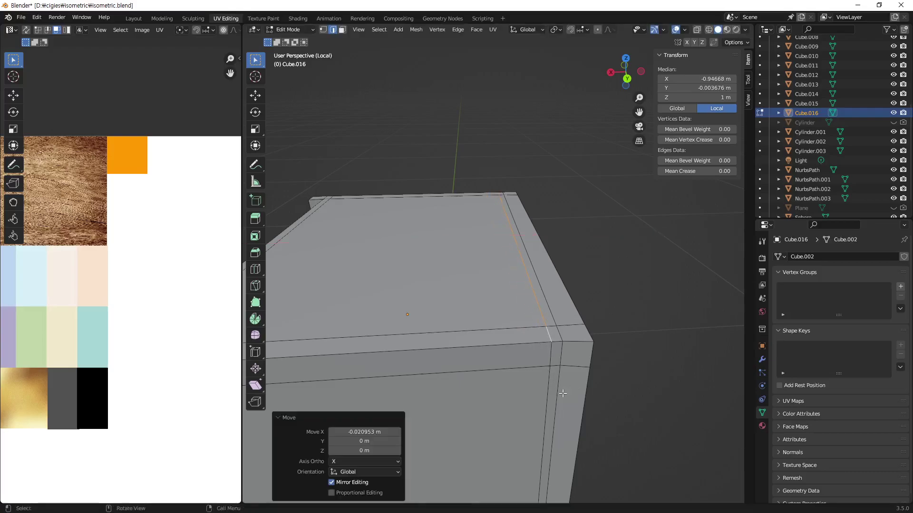
{"action": "scroll", "coordinate": [564, 392], "scroll_direction": "down", "scroll_amount": 3}
{"action": "scroll", "coordinate": [523, 356], "scroll_direction": "down", "scroll_amount": 1}
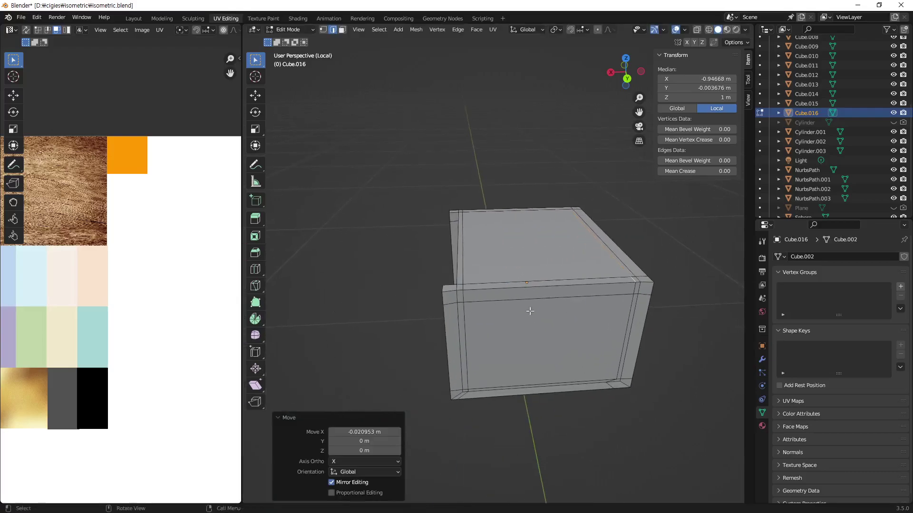
Step: Try selecting the thin top strip and front panel faces from several angles, then clear the selection
{"action": "key", "text": "3"}
{"action": "left_click", "coordinate": [554, 292]}
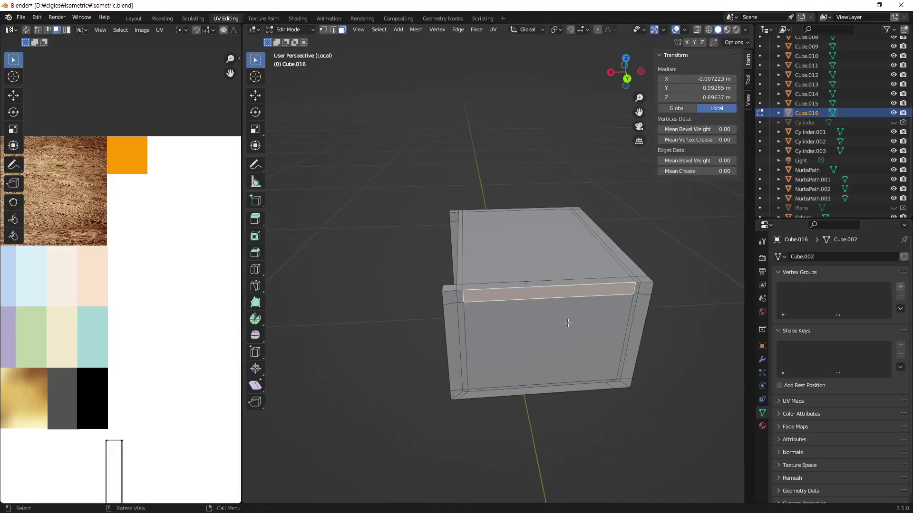
{"action": "left_click", "coordinate": [563, 319], "text": "shift"}
{"action": "middle_click_drag", "start_coordinate": [508, 304], "coordinate": [531, 330]}
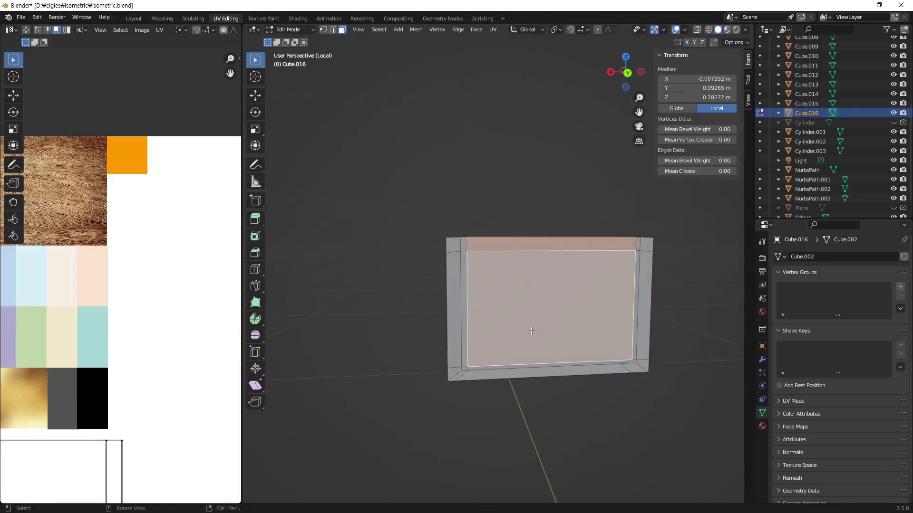
{"action": "middle_click_drag", "start_coordinate": [568, 245], "coordinate": [618, 276]}
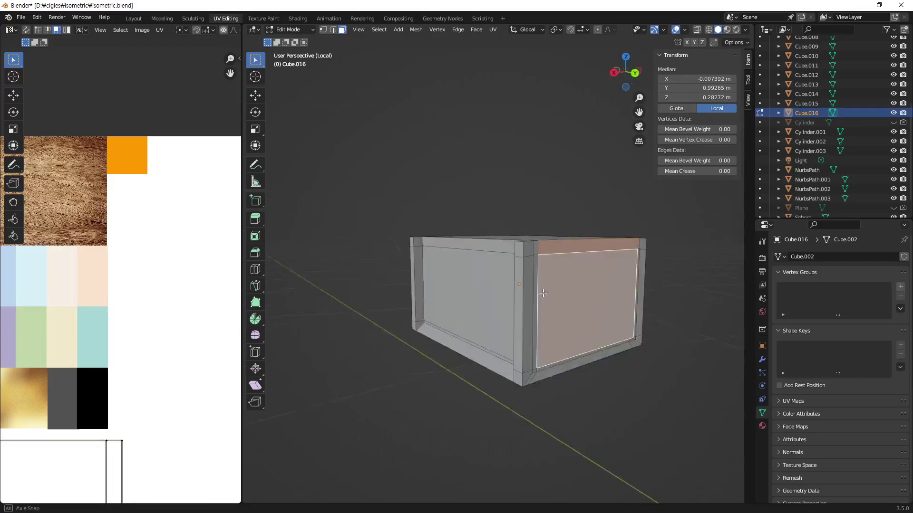
{"action": "left_click", "coordinate": [713, 295]}
{"action": "middle_click_drag", "start_coordinate": [713, 296], "coordinate": [513, 265]}
{"action": "left_click", "coordinate": [513, 265]}
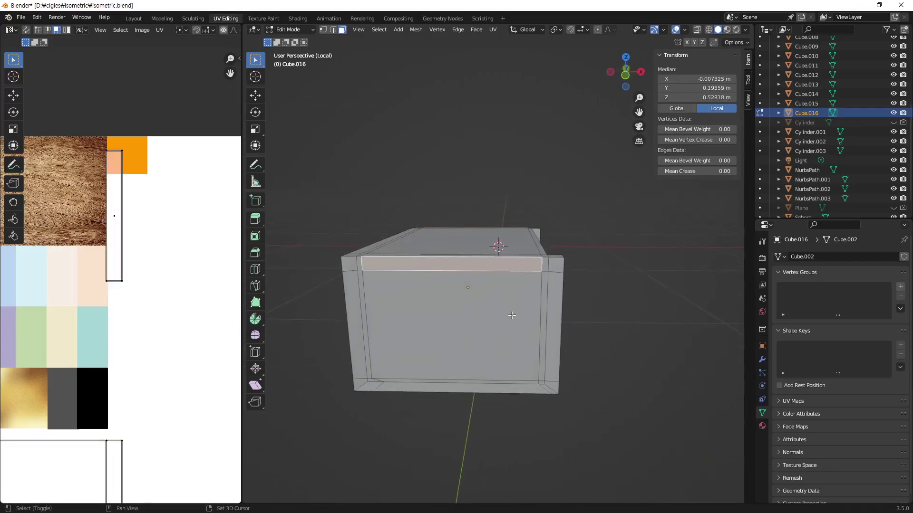
{"action": "left_click", "coordinate": [513, 309]}
{"action": "mouse_move", "coordinate": [512, 309]}
{"action": "middle_mouse_down"}
{"action": "mouse_move", "coordinate": [388, 268]}
{"action": "mouse_move", "coordinate": [664, 386]}
{"action": "middle_mouse_up"}
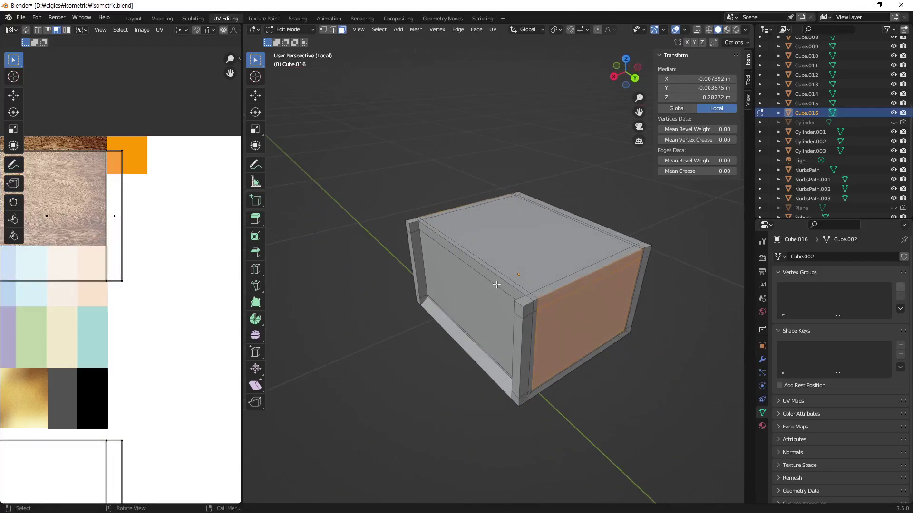
{"action": "left_click", "coordinate": [663, 396]}
{"action": "left_click", "coordinate": [472, 295]}
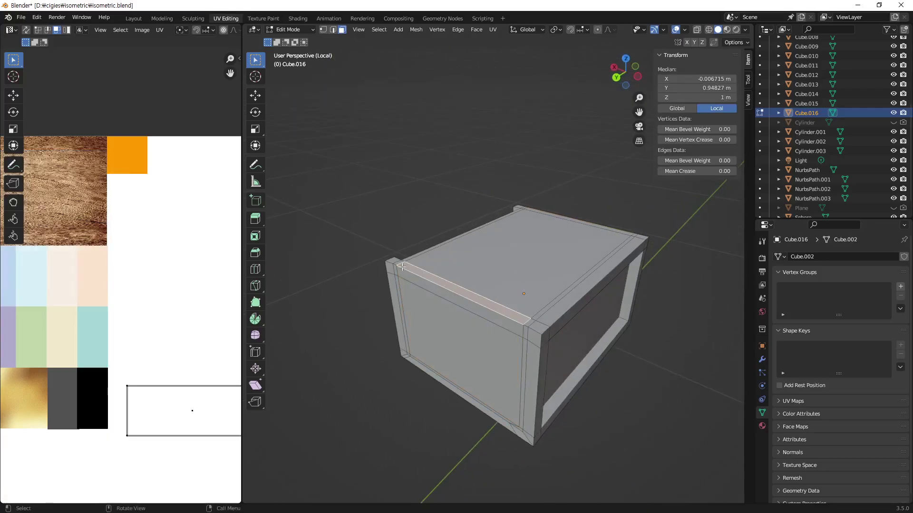
{"action": "mouse_move", "coordinate": [517, 305]}
{"action": "middle_mouse_down"}
{"action": "mouse_move", "coordinate": [525, 320]}
{"action": "mouse_move", "coordinate": [448, 411]}
{"action": "mouse_move", "coordinate": [522, 262]}
{"action": "mouse_move", "coordinate": [511, 313]}
{"action": "mouse_move", "coordinate": [554, 317]}
{"action": "mouse_move", "coordinate": [541, 361]}
{"action": "mouse_move", "coordinate": [512, 347]}
{"action": "middle_mouse_up"}
{"action": "left_click", "coordinate": [448, 410]}
Step: Reselect the top strip and front panel faces and shift them -0.01371 m along Y
{"action": "left_click", "coordinate": [468, 257]}
{"action": "left_click", "coordinate": [546, 330], "text": "shift"}
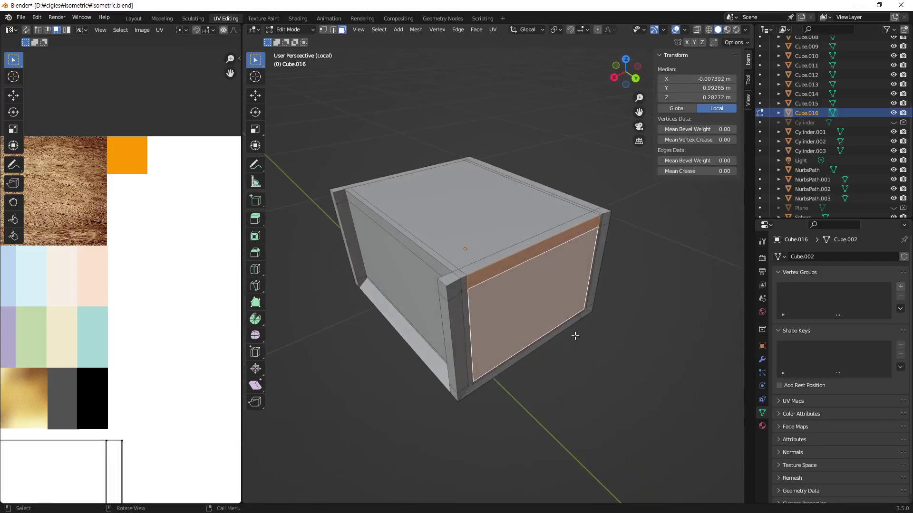
{"action": "key", "text": "e"}
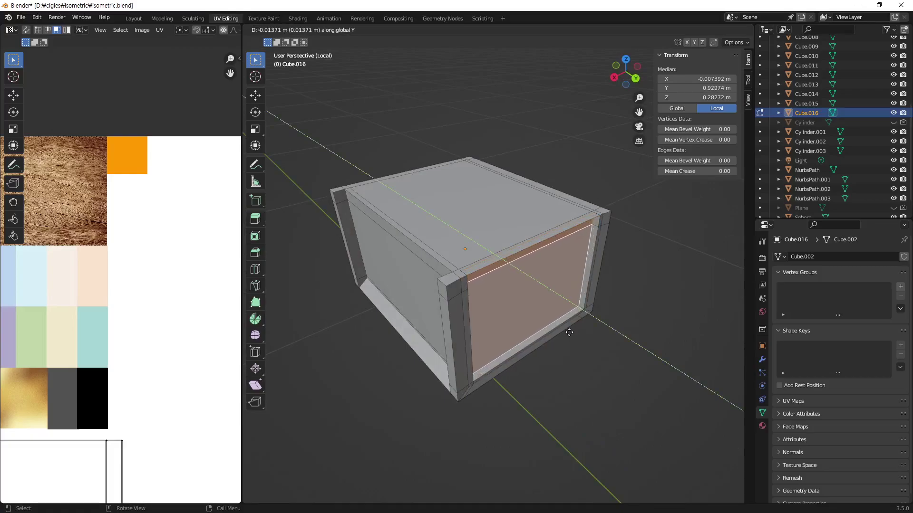
{"action": "left_click", "coordinate": [569, 332]}
{"action": "left_click", "coordinate": [615, 375]}
{"action": "middle_click_drag", "start_coordinate": [607, 256], "coordinate": [486, 261]}
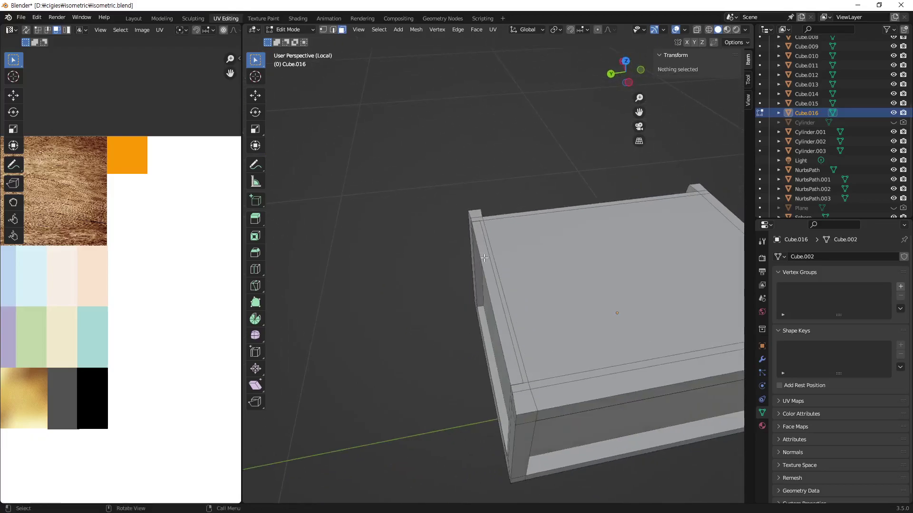
Step: Delete the narrow top rim face of the box
{"action": "left_click", "coordinate": [484, 258]}
{"action": "middle_click_drag", "start_coordinate": [507, 338], "coordinate": [595, 200]}
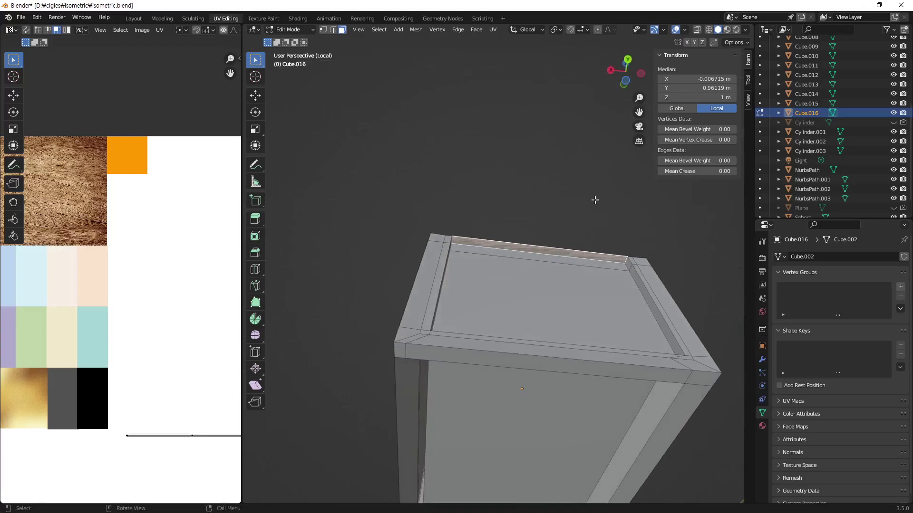
{"action": "left_click", "coordinate": [575, 241]}
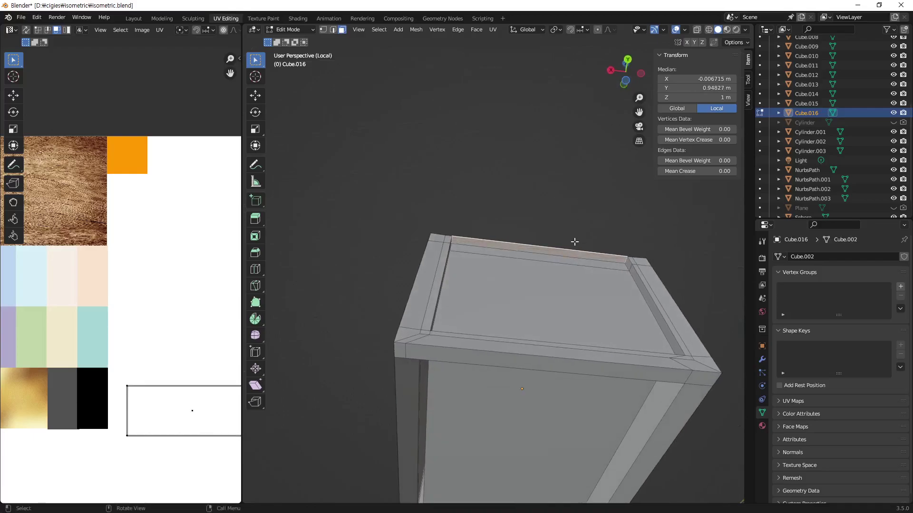
{"action": "left_click", "coordinate": [592, 188]}
{"action": "left_click", "coordinate": [585, 257]}
{"action": "mouse_move", "coordinate": [585, 257]}
{"action": "middle_mouse_down"}
{"action": "mouse_move", "coordinate": [601, 342]}
{"action": "mouse_move", "coordinate": [618, 237]}
{"action": "middle_mouse_up"}
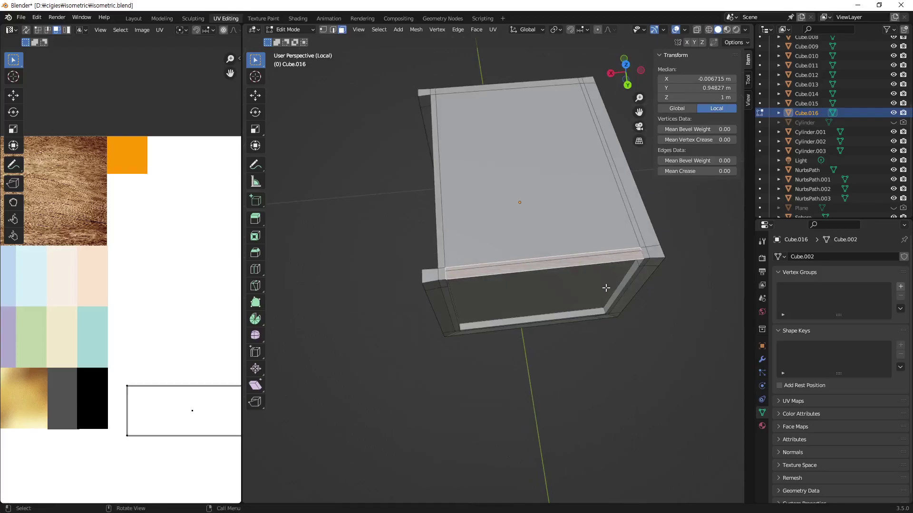
{"action": "key", "text": "x"}
{"action": "left_click", "coordinate": [592, 361]}
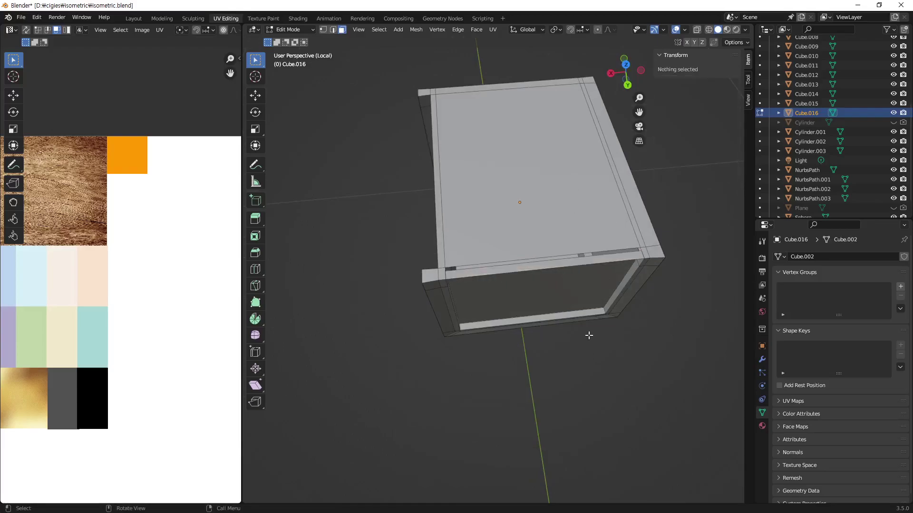
Step: Delete the back rim face and select the inner rim face
{"action": "middle_click_drag", "start_coordinate": [587, 332], "coordinate": [561, 184]}
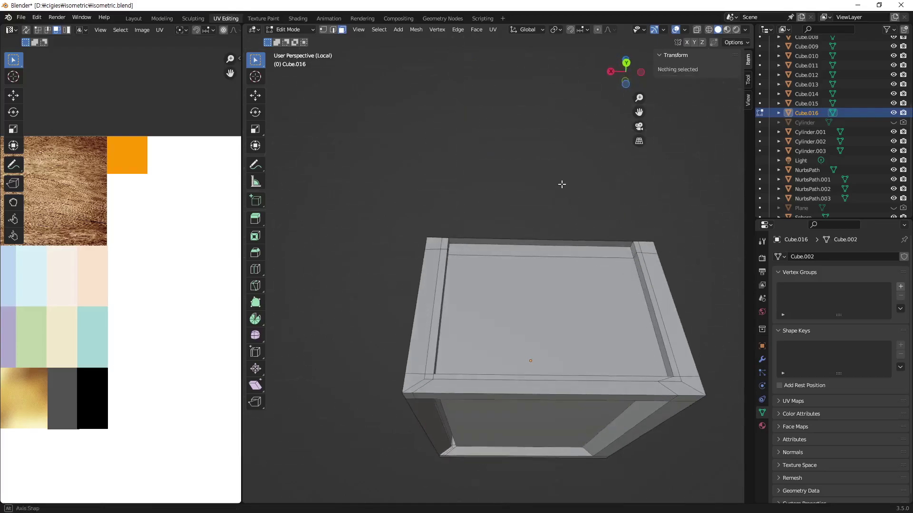
{"action": "left_click", "coordinate": [567, 241]}
{"action": "key", "text": "x"}
{"action": "left_click", "coordinate": [568, 249]}
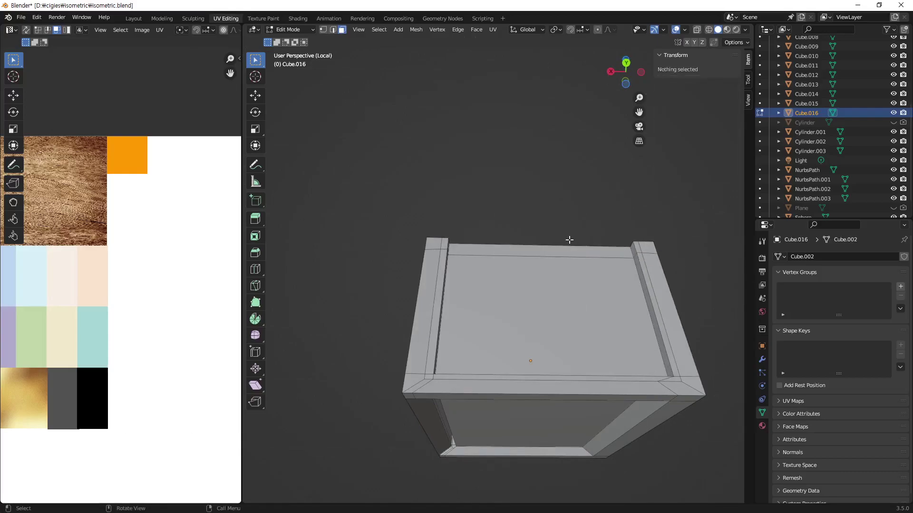
{"action": "mouse_move", "coordinate": [567, 249]}
{"action": "middle_mouse_down"}
{"action": "mouse_move", "coordinate": [587, 363]}
{"action": "mouse_move", "coordinate": [592, 238]}
{"action": "mouse_move", "coordinate": [467, 217]}
{"action": "mouse_move", "coordinate": [530, 292]}
{"action": "mouse_move", "coordinate": [621, 342]}
{"action": "mouse_move", "coordinate": [495, 309]}
{"action": "mouse_move", "coordinate": [528, 325]}
{"action": "mouse_move", "coordinate": [556, 358]}
{"action": "mouse_move", "coordinate": [513, 320]}
{"action": "mouse_move", "coordinate": [536, 316]}
{"action": "middle_mouse_up"}
{"action": "left_click", "coordinate": [468, 205]}
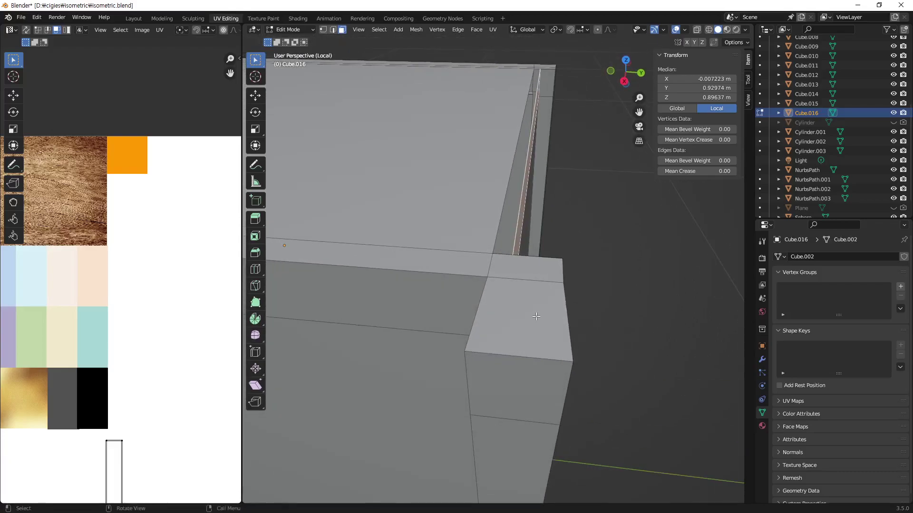
Step: Add a loop cut across the top corner block
{"action": "key", "text": "ctrl+r"}
{"action": "left_click", "coordinate": [527, 285]}
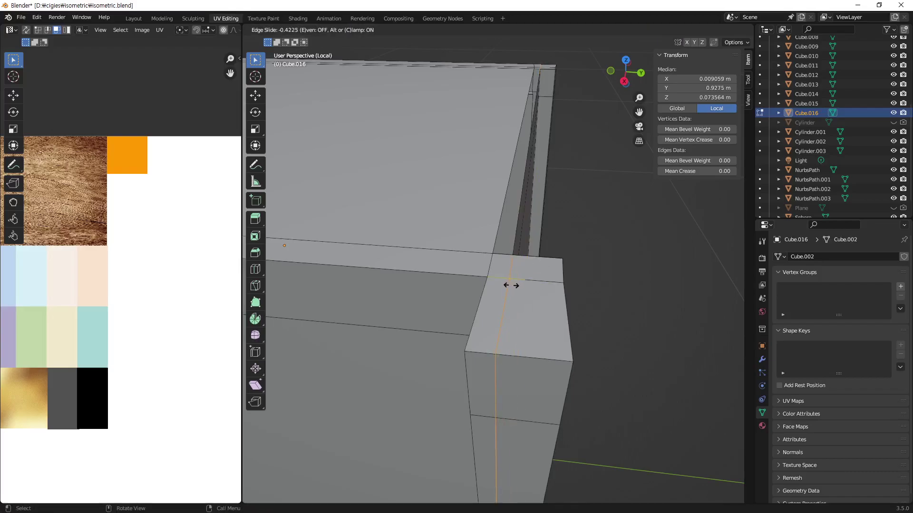
{"action": "left_click", "coordinate": [511, 285]}
{"action": "mouse_move", "coordinate": [510, 285]}
{"action": "middle_mouse_down"}
{"action": "mouse_move", "coordinate": [627, 386]}
{"action": "mouse_move", "coordinate": [530, 339]}
{"action": "middle_mouse_up"}
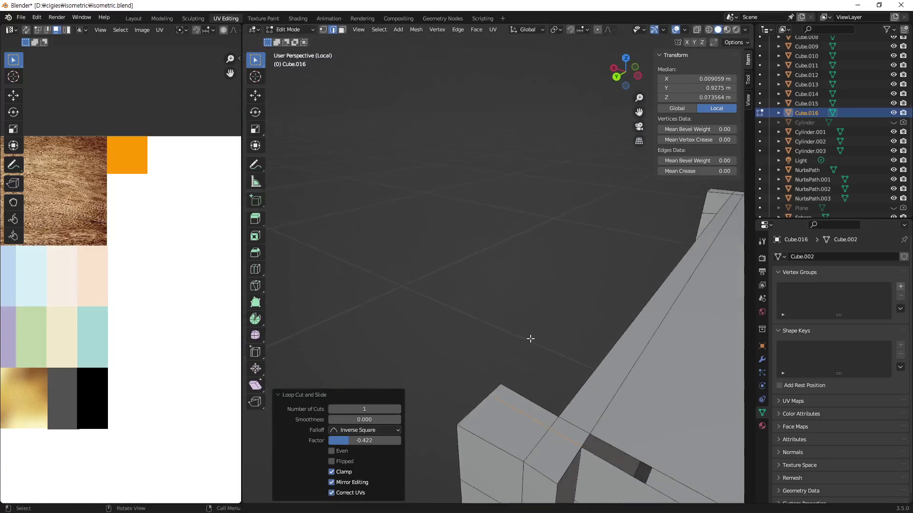
{"action": "scroll", "coordinate": [530, 339], "scroll_direction": "up", "scroll_amount": 1}
{"action": "scroll", "coordinate": [532, 339], "scroll_direction": "up", "scroll_amount": 2}
{"action": "scroll", "coordinate": [542, 340], "scroll_direction": "up", "scroll_amount": 2}
{"action": "scroll", "coordinate": [557, 341], "scroll_direction": "up", "scroll_amount": 1}
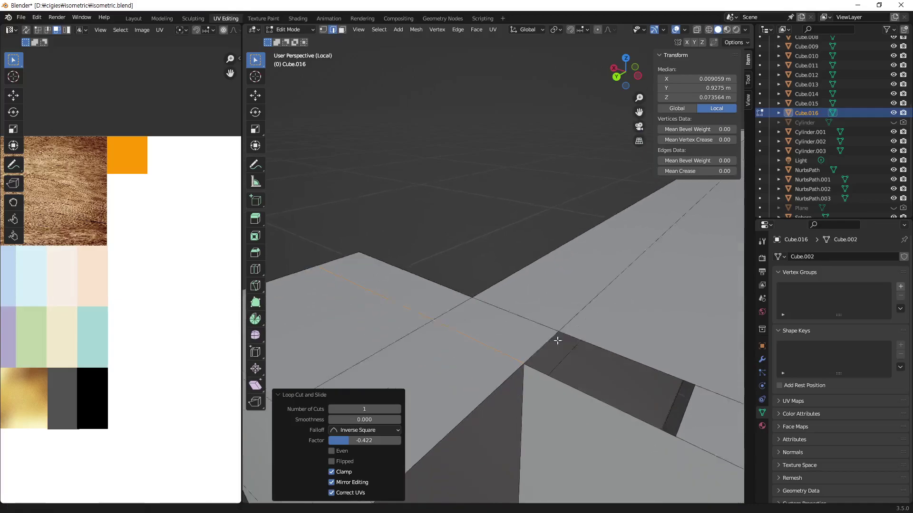
{"action": "middle_click_drag", "start_coordinate": [557, 341], "coordinate": [521, 339]}
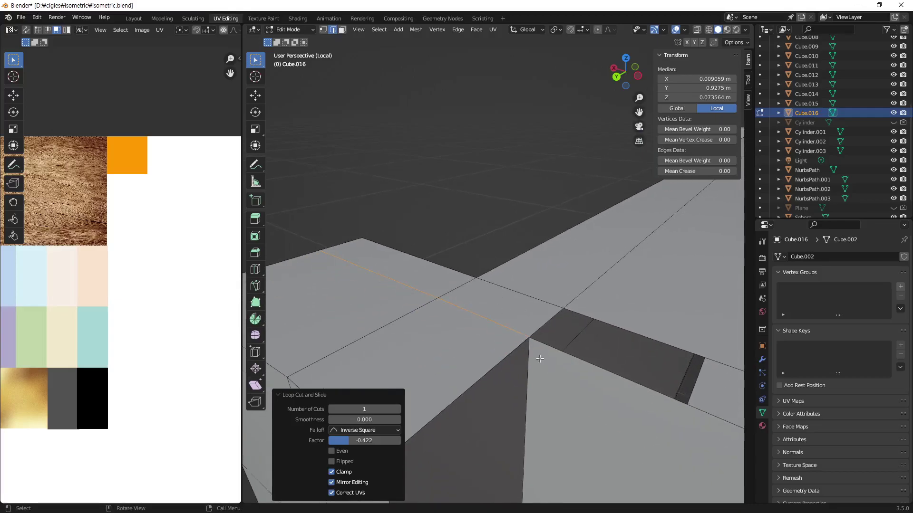
Step: In vertex mode, merge the two corner vertices at their center
{"action": "key", "text": "1"}
{"action": "left_click", "coordinate": [528, 342]}
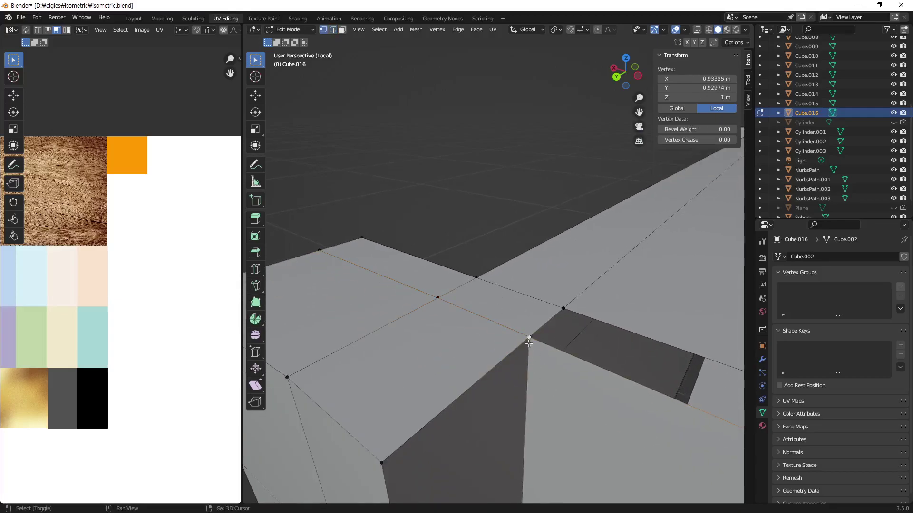
{"action": "left_click", "coordinate": [524, 331], "text": "shift"}
{"action": "mouse_move", "coordinate": [525, 331]}
{"action": "middle_mouse_down"}
{"action": "mouse_move", "coordinate": [491, 332]}
{"action": "mouse_move", "coordinate": [516, 339]}
{"action": "middle_mouse_up"}
{"action": "left_click", "coordinate": [501, 360], "text": "alt"}
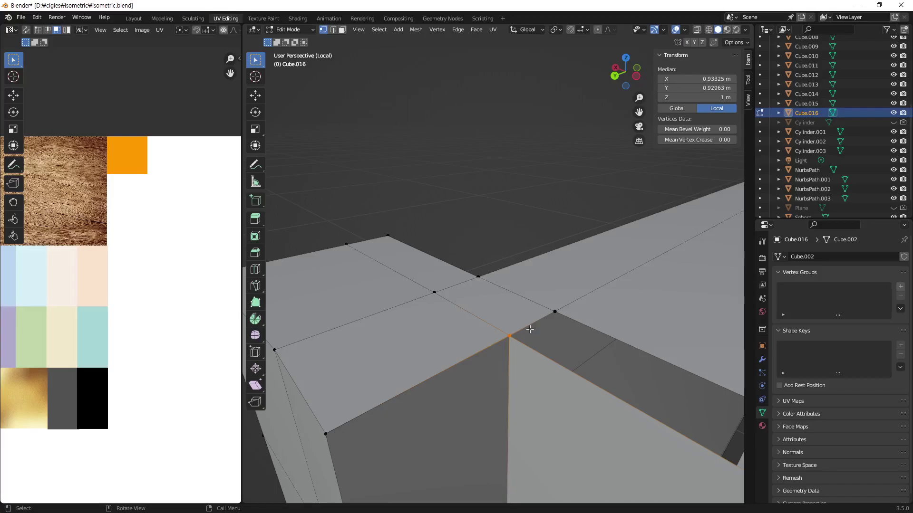
{"action": "key", "text": "m"}
{"action": "left_click", "coordinate": [530, 329]}
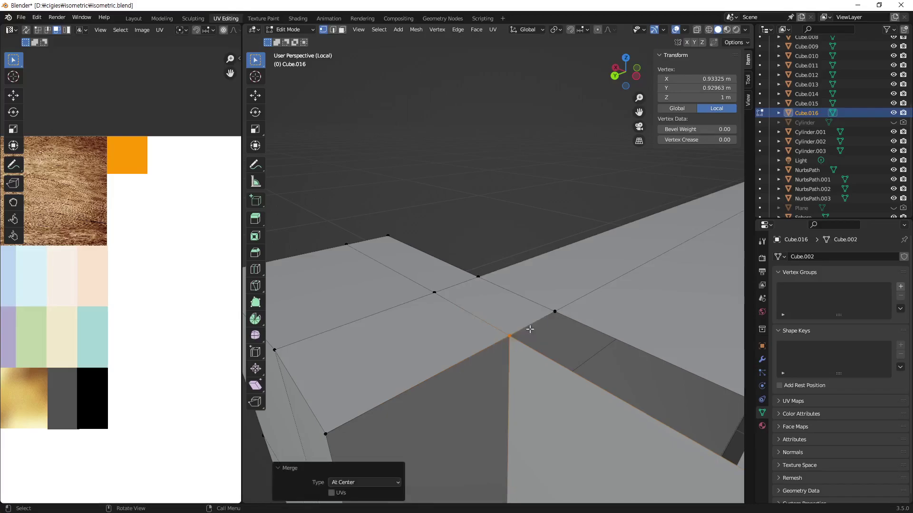
{"action": "key", "text": "alt+a"}
{"action": "mouse_move", "coordinate": [563, 313]}
{"action": "middle_mouse_down", "text": "ctrl"}
{"action": "mouse_move", "coordinate": [353, 306]}
{"action": "mouse_move", "coordinate": [534, 377]}
{"action": "middle_mouse_up", "text": "ctrl"}
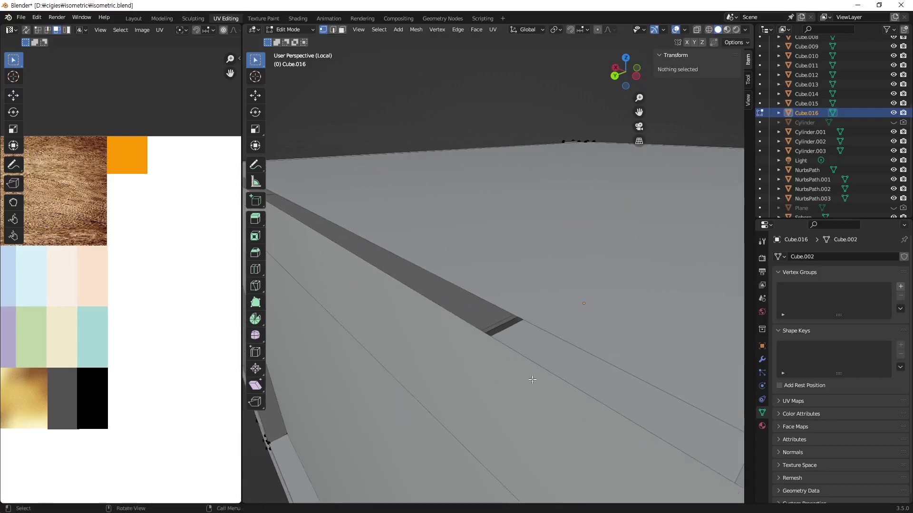
Step: Merge the stray top-edge vertices at center and move the merged vertex into place
{"action": "scroll", "coordinate": [539, 380], "scroll_direction": "down", "scroll_amount": 4}
{"action": "scroll", "coordinate": [563, 347], "scroll_direction": "up", "scroll_amount": 4}
{"action": "scroll", "coordinate": [563, 348], "scroll_direction": "down", "scroll_amount": 4}
{"action": "scroll", "coordinate": [601, 347], "scroll_direction": "up", "scroll_amount": 4}
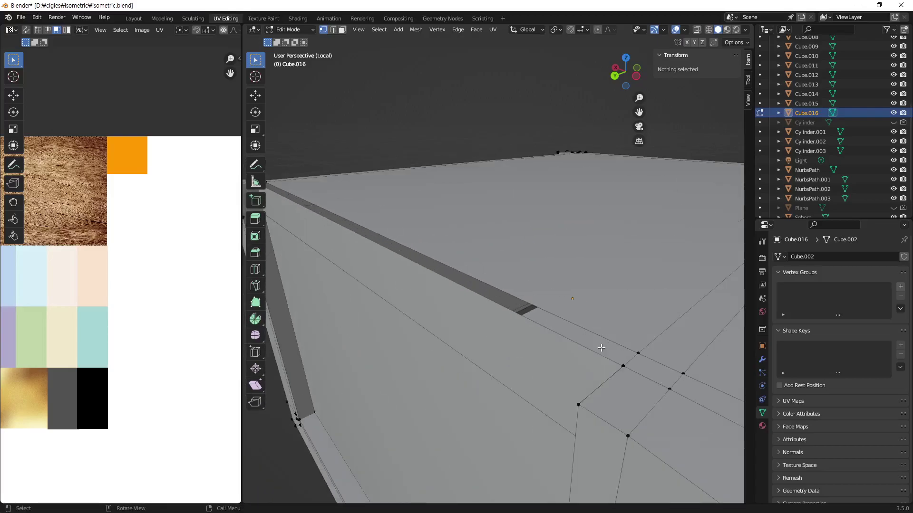
{"action": "left_click", "coordinate": [614, 371]}
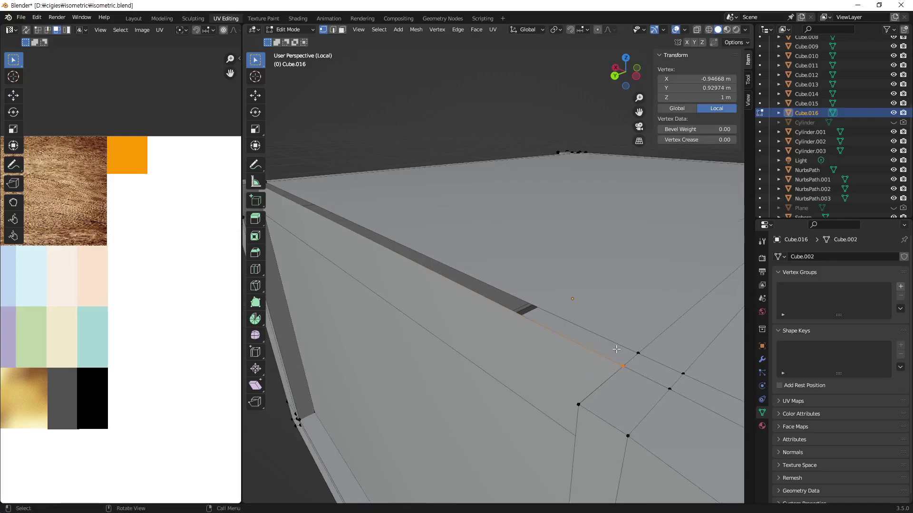
{"action": "key", "text": "m"}
{"action": "left_click", "coordinate": [615, 362]}
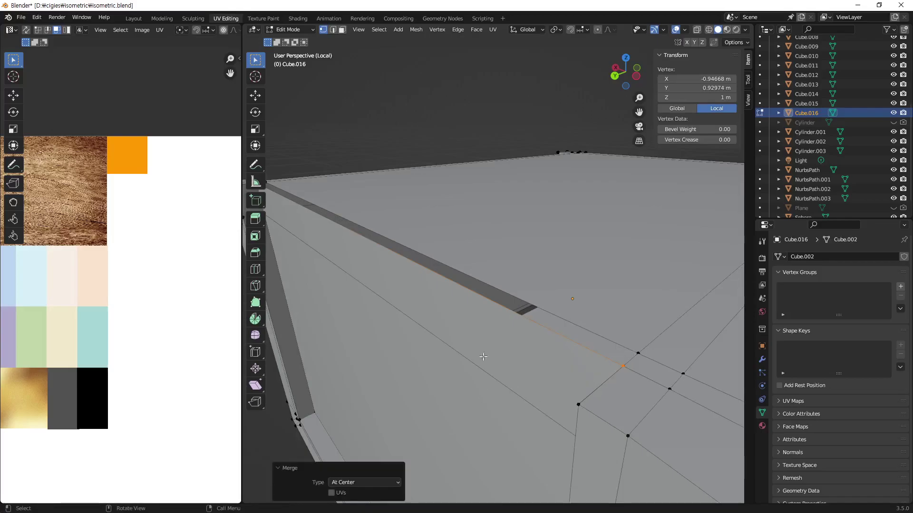
{"action": "left_click", "coordinate": [627, 384]}
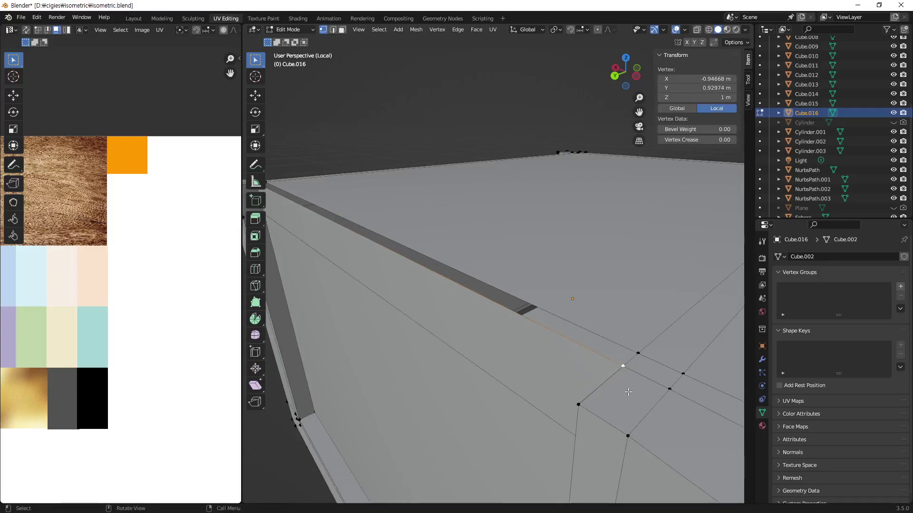
{"action": "key", "text": "g"}
{"action": "left_click", "coordinate": [593, 370]}
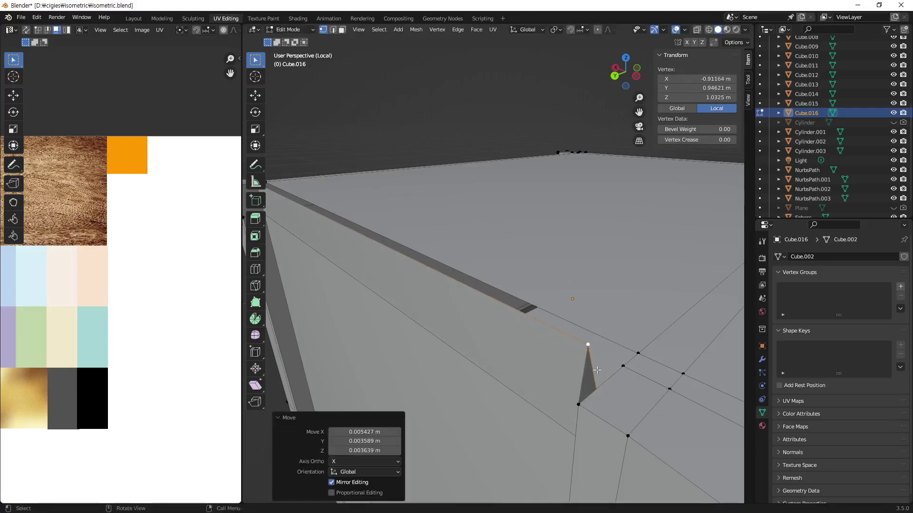
Step: Merge the neighbouring corner vertex onto the last selected vertex
{"action": "left_click", "coordinate": [623, 368], "text": "shift"}
{"action": "middle_click_drag", "start_coordinate": [635, 395], "coordinate": [583, 336]}
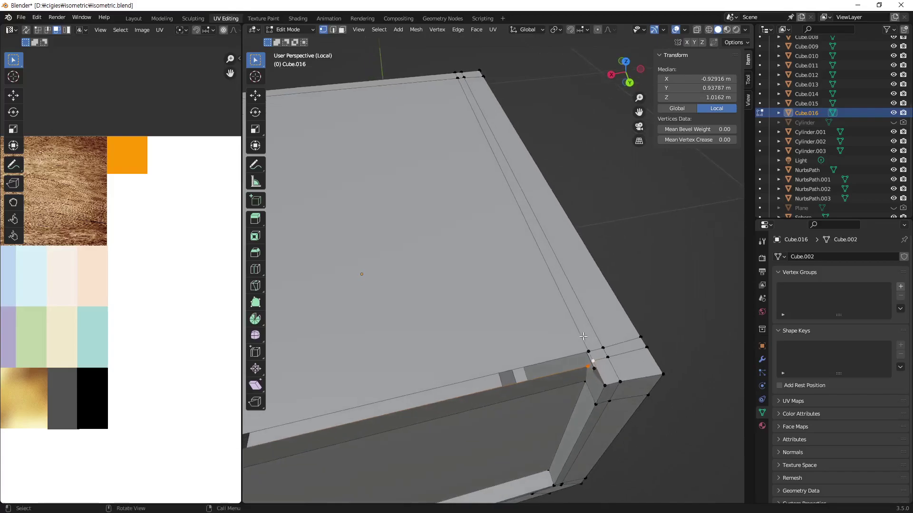
{"action": "key", "text": "m"}
{"action": "left_click", "coordinate": [646, 380]}
{"action": "mouse_move", "coordinate": [646, 380]}
{"action": "middle_mouse_down"}
{"action": "mouse_move", "coordinate": [625, 309]}
{"action": "mouse_move", "coordinate": [447, 271]}
{"action": "middle_mouse_up"}
{"action": "scroll", "coordinate": [578, 305], "scroll_direction": "up", "scroll_amount": 4}
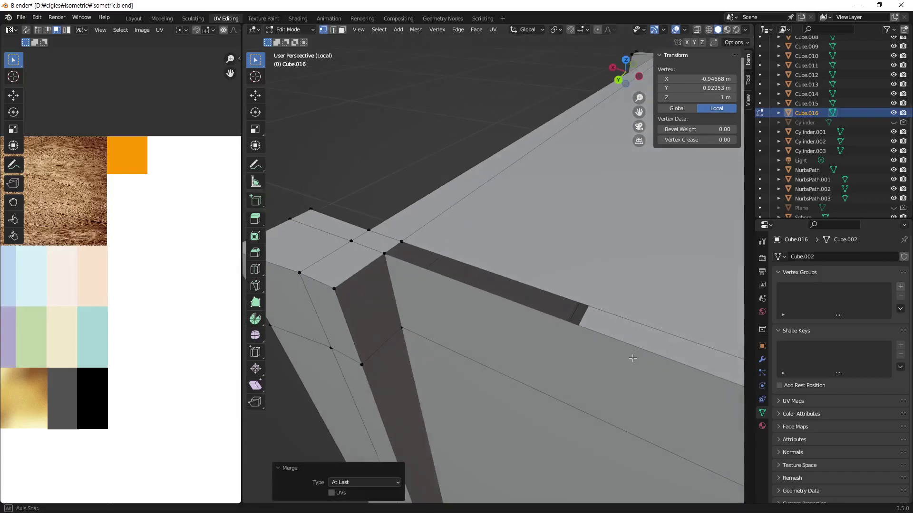
{"action": "mouse_move", "coordinate": [386, 255]}
{"action": "middle_mouse_down"}
{"action": "mouse_move", "coordinate": [523, 333]}
{"action": "mouse_move", "coordinate": [609, 353]}
{"action": "mouse_move", "coordinate": [666, 412]}
{"action": "middle_mouse_up"}
Step: Try moving the opposite corner vertex, then cancel to restore it
{"action": "left_click", "coordinate": [609, 353]}
{"action": "key", "text": "g"}
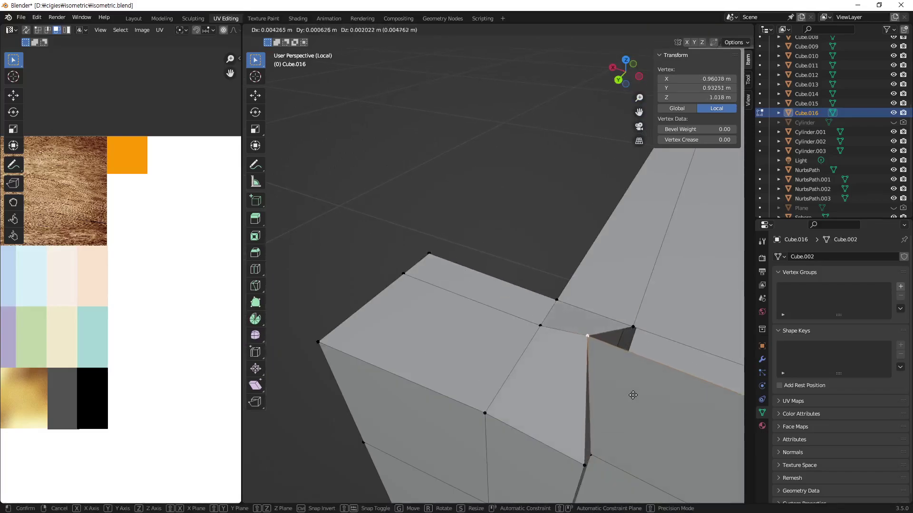
{"action": "right_click", "coordinate": [625, 407]}
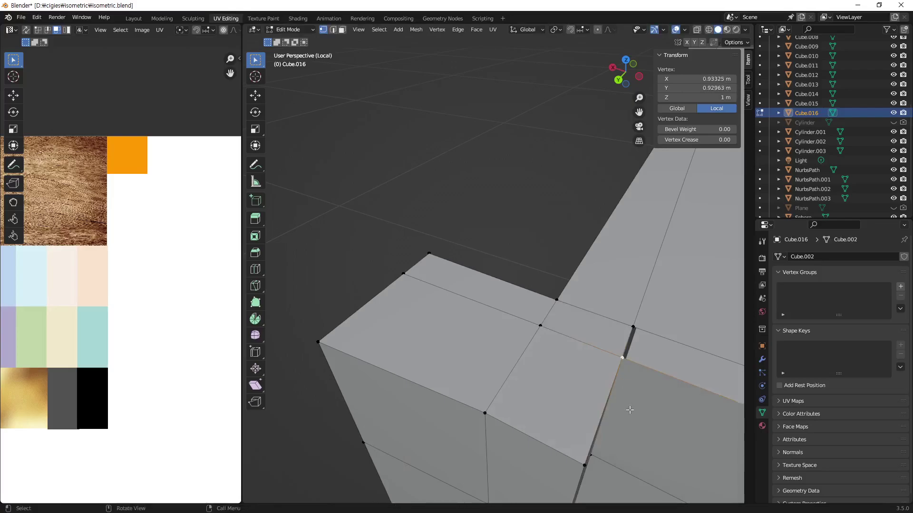
{"action": "mouse_move", "coordinate": [626, 408]}
{"action": "middle_mouse_down"}
{"action": "mouse_move", "coordinate": [581, 406]}
{"action": "mouse_move", "coordinate": [486, 293]}
{"action": "middle_mouse_up"}
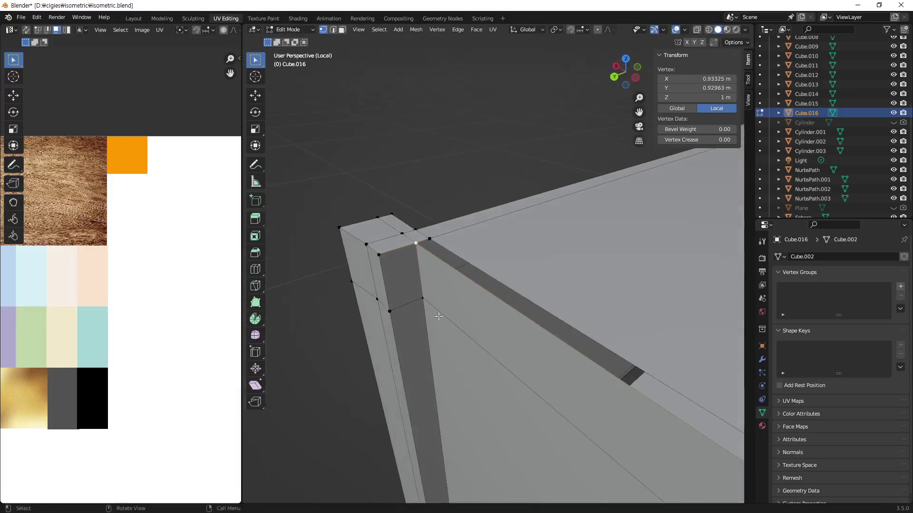
{"action": "middle_click_drag", "start_coordinate": [594, 382], "coordinate": [504, 332]}
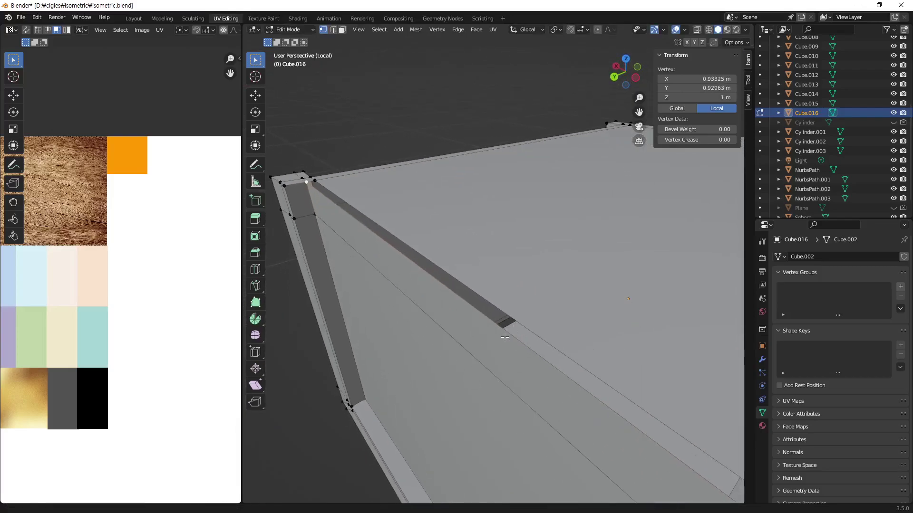
Step: Fill the gap along the box's top edge with a new face
{"action": "key", "text": "2"}
{"action": "left_click", "coordinate": [484, 297]}
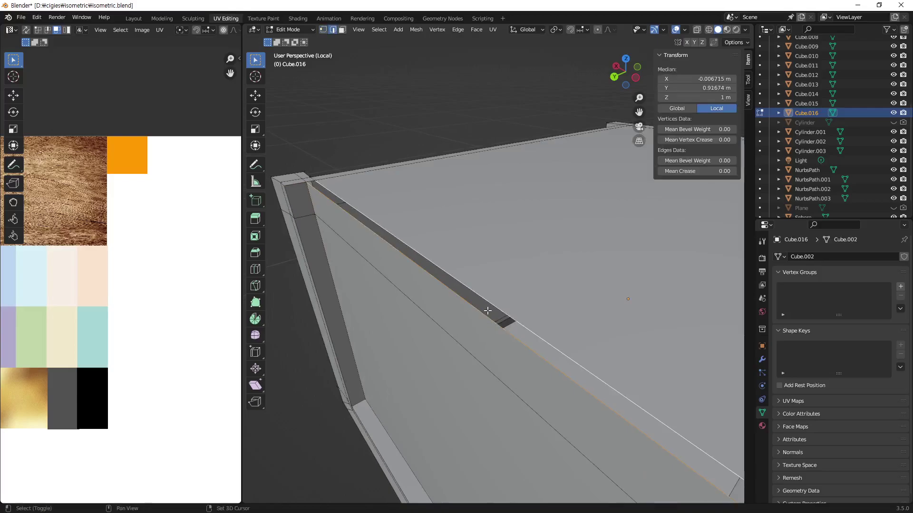
{"action": "key", "text": "f"}
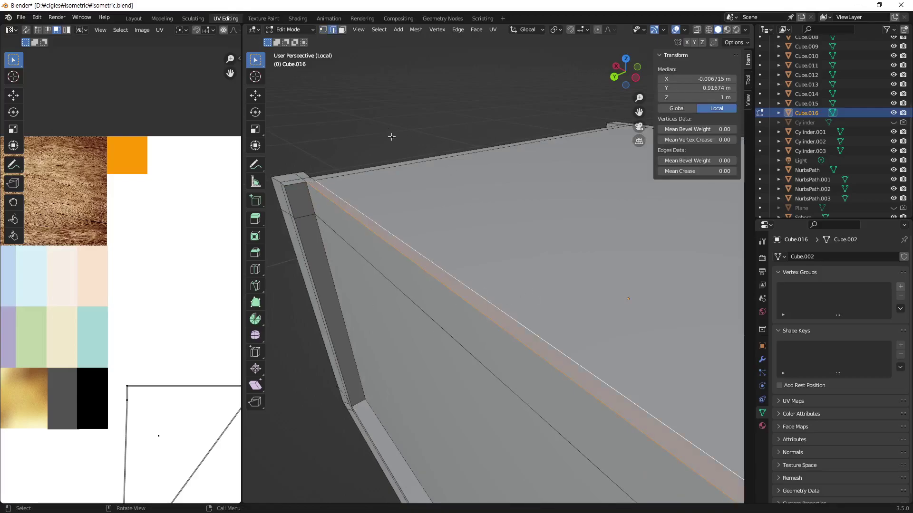
{"action": "scroll", "coordinate": [528, 344], "scroll_direction": "down", "scroll_amount": 5}
{"action": "key", "text": "alt+a"}
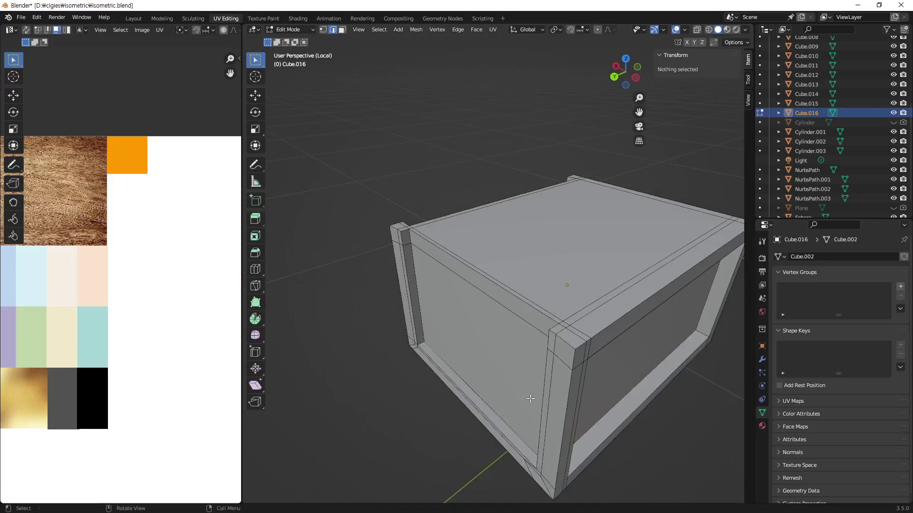
Step: Move the thin strip and large front face 0.011866 m along Y
{"action": "middle_click_drag", "start_coordinate": [694, 445], "coordinate": [431, 332]}
{"action": "middle_click_drag", "start_coordinate": [570, 280], "coordinate": [162, 300]}
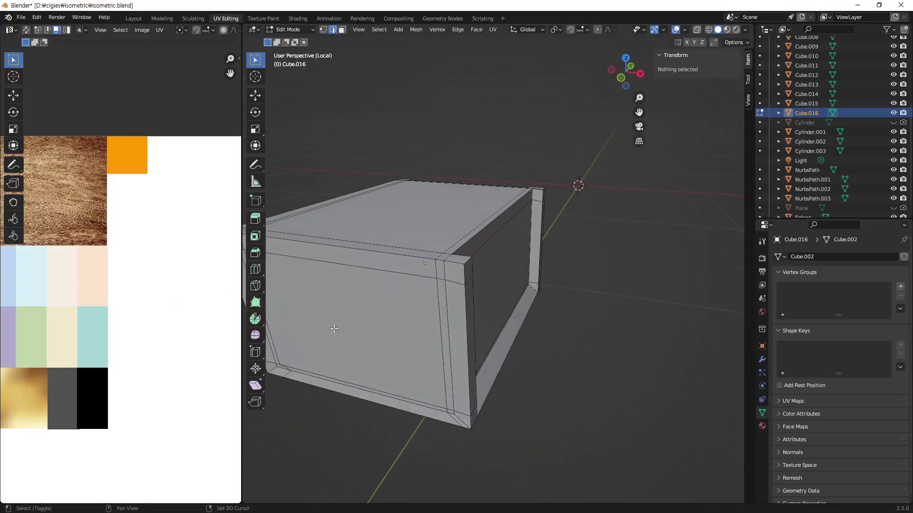
{"action": "middle_click_drag", "start_coordinate": [335, 328], "coordinate": [508, 300], "text": "shift"}
{"action": "scroll", "coordinate": [507, 300], "scroll_direction": "up", "scroll_amount": 2}
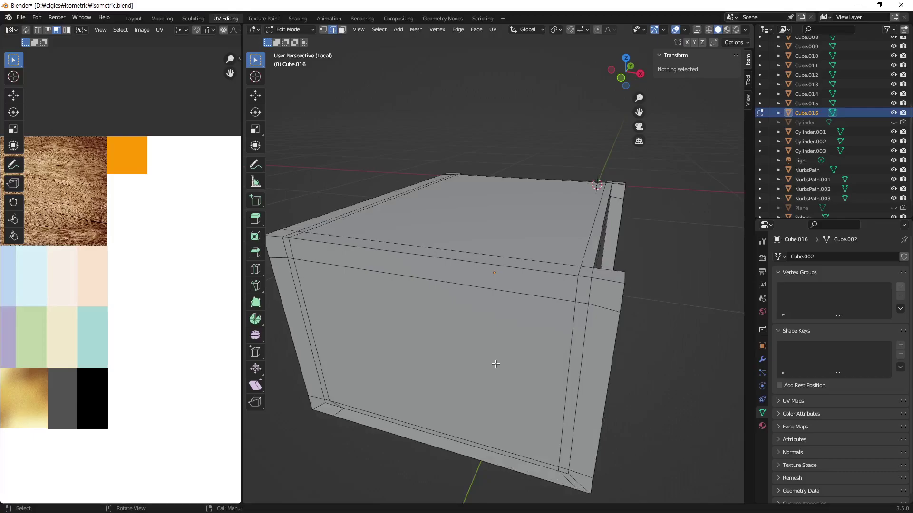
{"action": "left_click", "coordinate": [504, 285]}
{"action": "left_click", "coordinate": [505, 333], "text": "shift"}
{"action": "mouse_move", "coordinate": [505, 332]}
{"action": "middle_mouse_down"}
{"action": "mouse_move", "coordinate": [446, 356]}
{"action": "mouse_move", "coordinate": [507, 314]}
{"action": "middle_mouse_up"}
{"action": "key", "text": "g"}
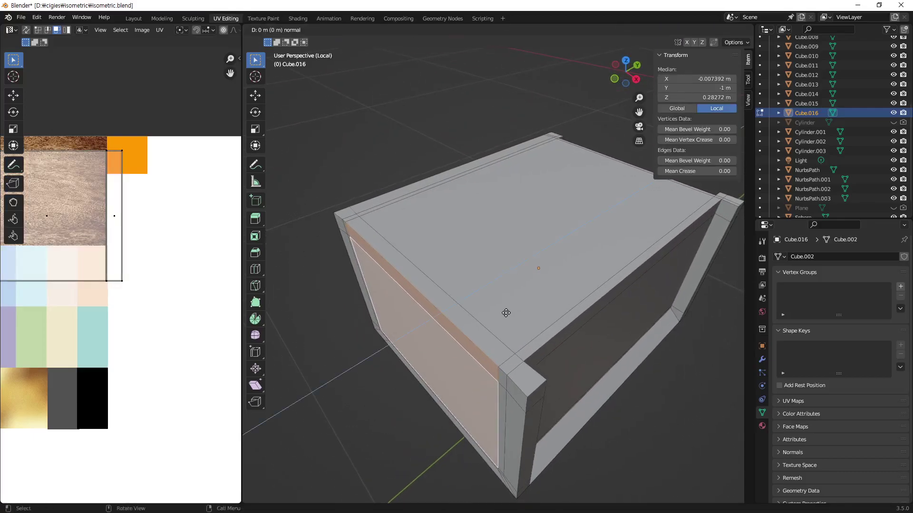
{"action": "key", "text": "y"}
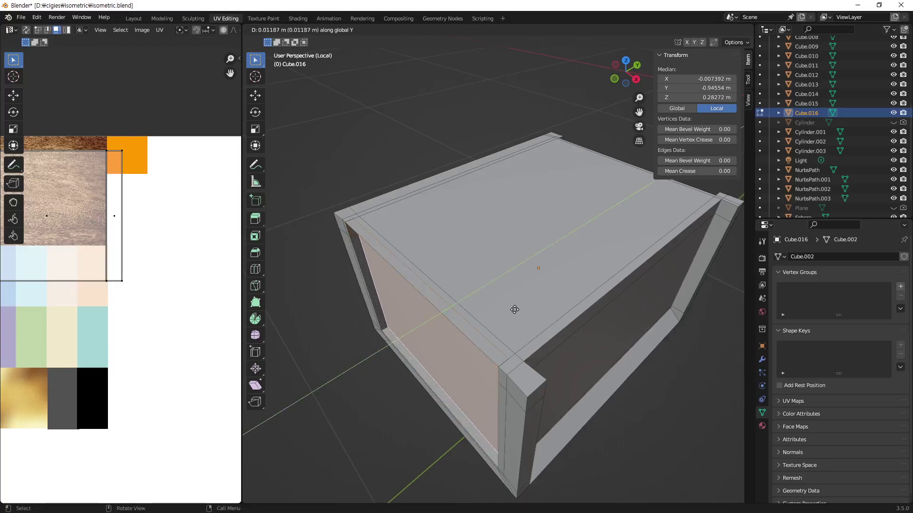
{"action": "left_click", "coordinate": [513, 309]}
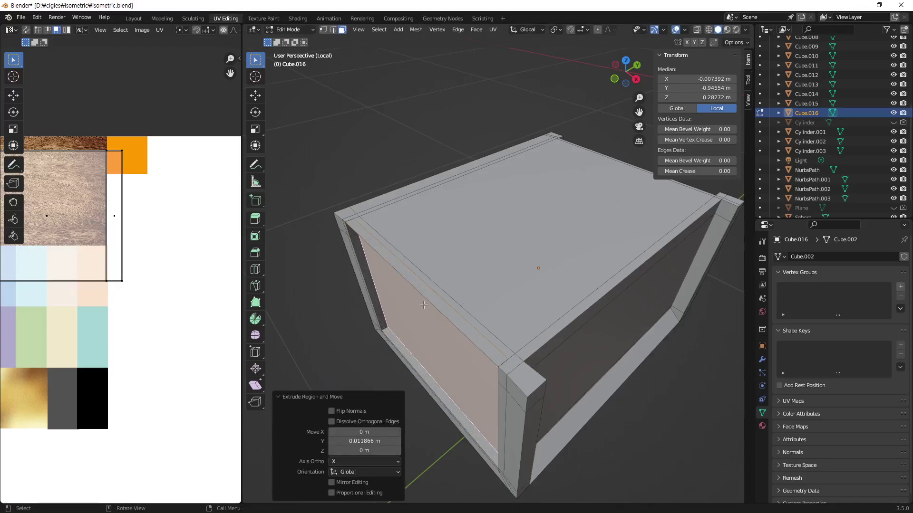
Step: Delete the two thin strip faces along the panel top
{"action": "middle_click_drag", "start_coordinate": [423, 305], "coordinate": [496, 272]}
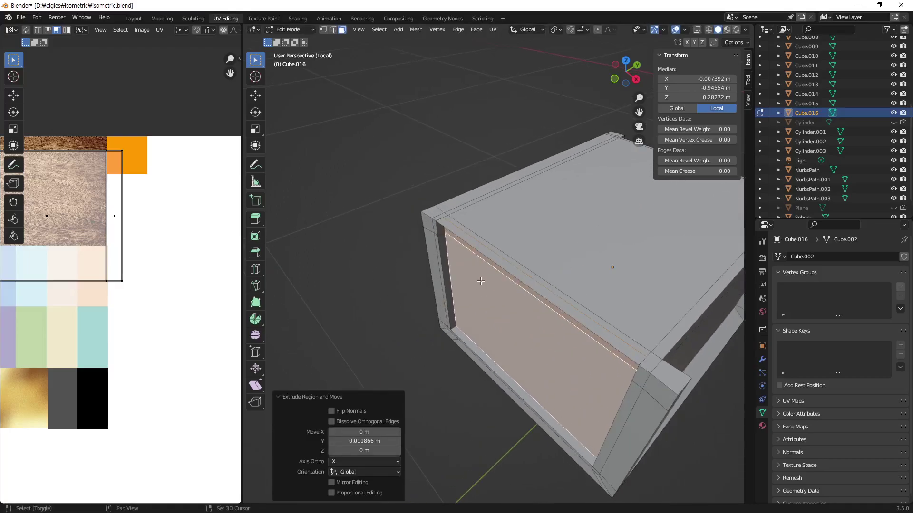
{"action": "left_click", "coordinate": [513, 274]}
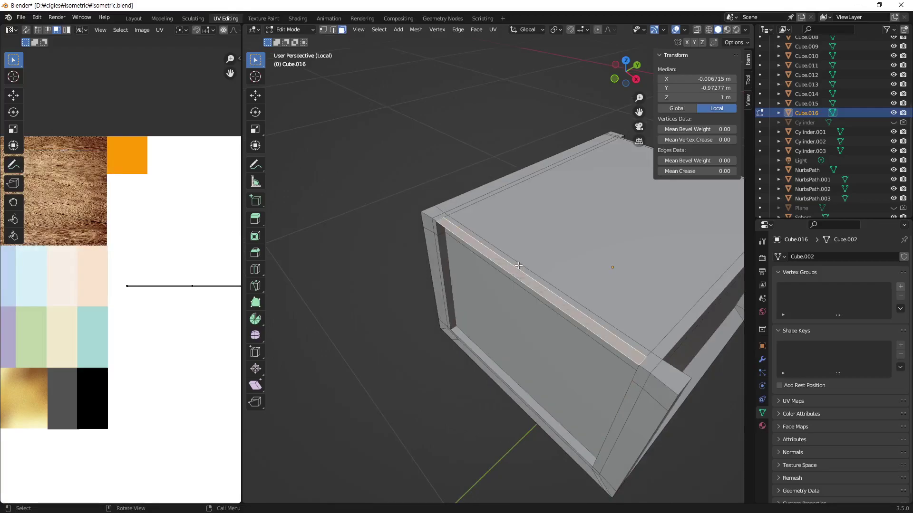
{"action": "left_click", "coordinate": [518, 266], "text": "shift"}
{"action": "key", "text": "x"}
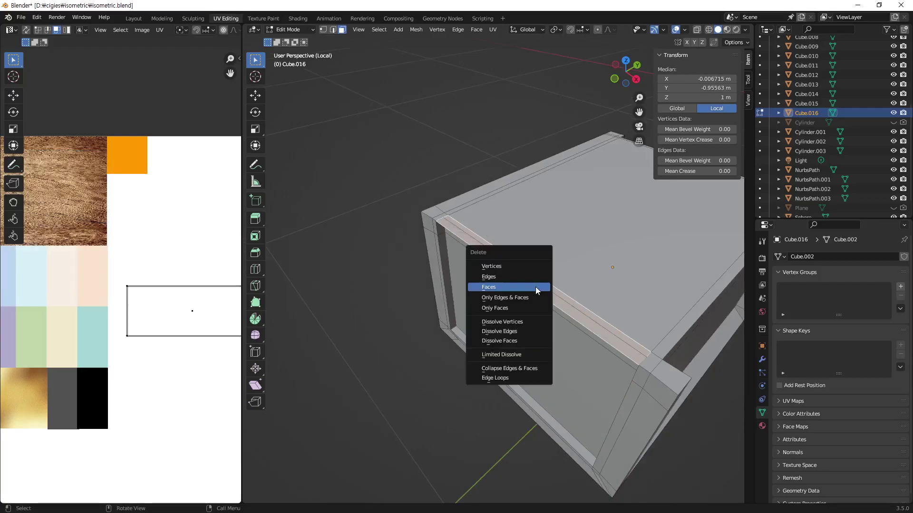
{"action": "left_click", "coordinate": [535, 287]}
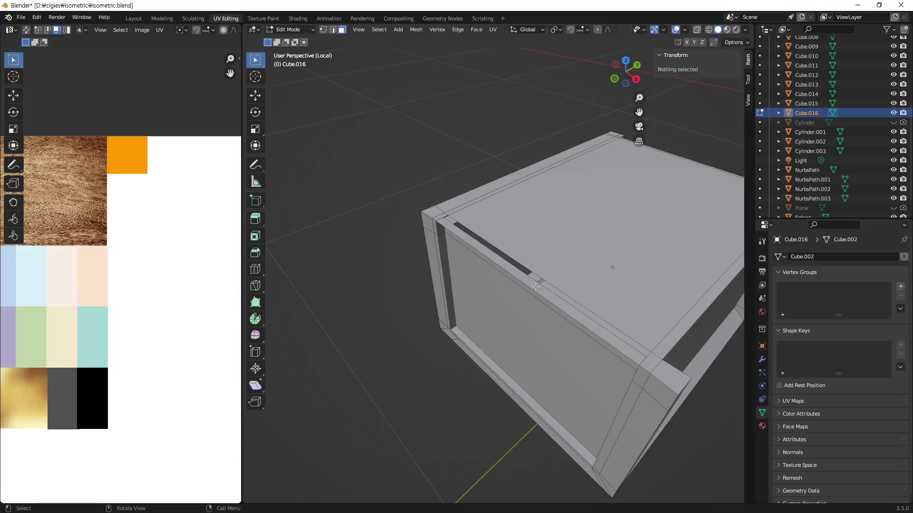
Step: Delete the remaining thin bevel strip face
{"action": "left_click", "coordinate": [560, 305]}
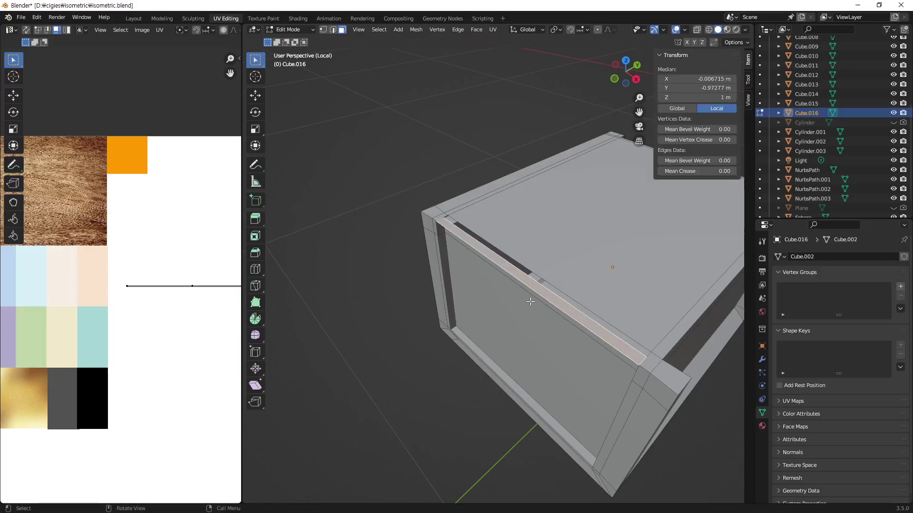
{"action": "key", "text": "x"}
{"action": "left_click", "coordinate": [536, 296]}
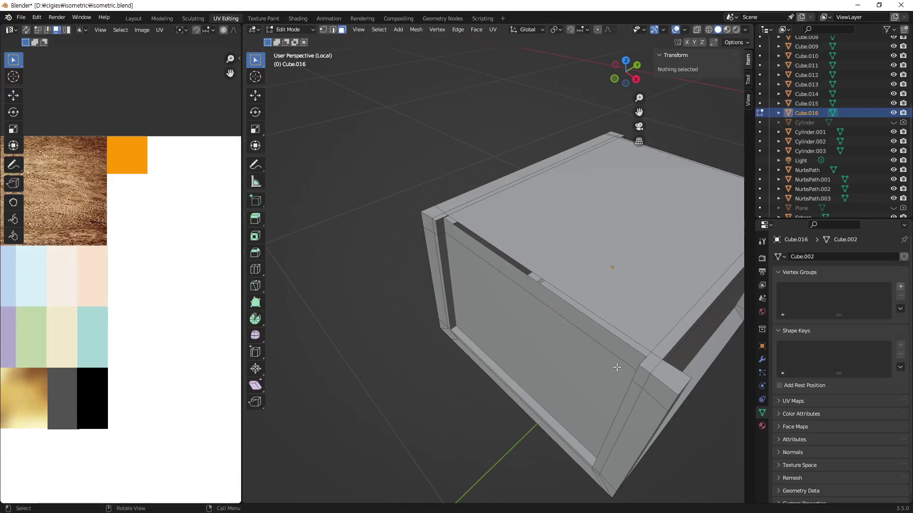
{"action": "middle_click_drag", "start_coordinate": [617, 367], "coordinate": [508, 342]}
{"action": "scroll", "coordinate": [509, 342], "scroll_direction": "up", "scroll_amount": 2}
{"action": "scroll", "coordinate": [509, 341], "scroll_direction": "up", "scroll_amount": 2}
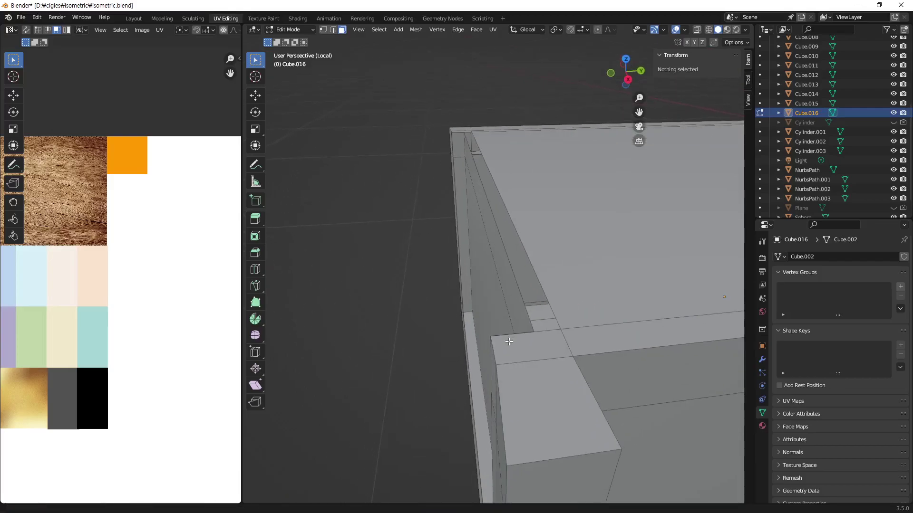
Step: Add a loop cut through the corner block
{"action": "key", "text": "ctrl+r"}
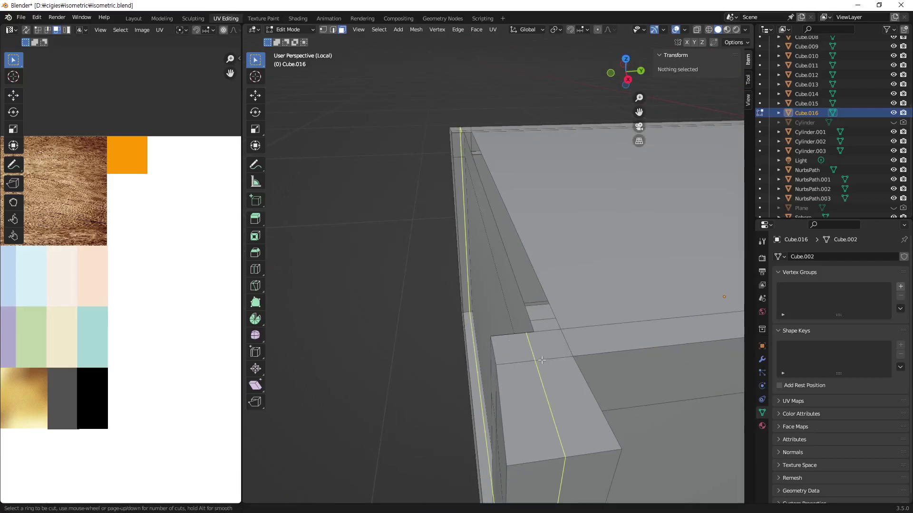
{"action": "left_click", "coordinate": [542, 360]}
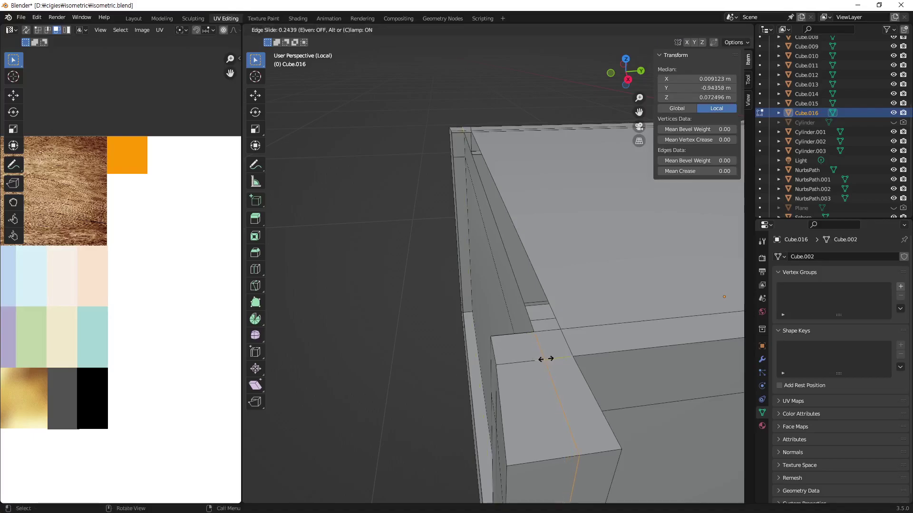
{"action": "left_click", "coordinate": [542, 358]}
{"action": "mouse_move", "coordinate": [542, 359]}
{"action": "middle_mouse_down"}
{"action": "mouse_move", "coordinate": [558, 335]}
{"action": "mouse_move", "coordinate": [504, 361]}
{"action": "middle_mouse_up"}
Step: Merge the stray lower-front corner vertex onto its neighbour with At Last
{"action": "key", "text": "1"}
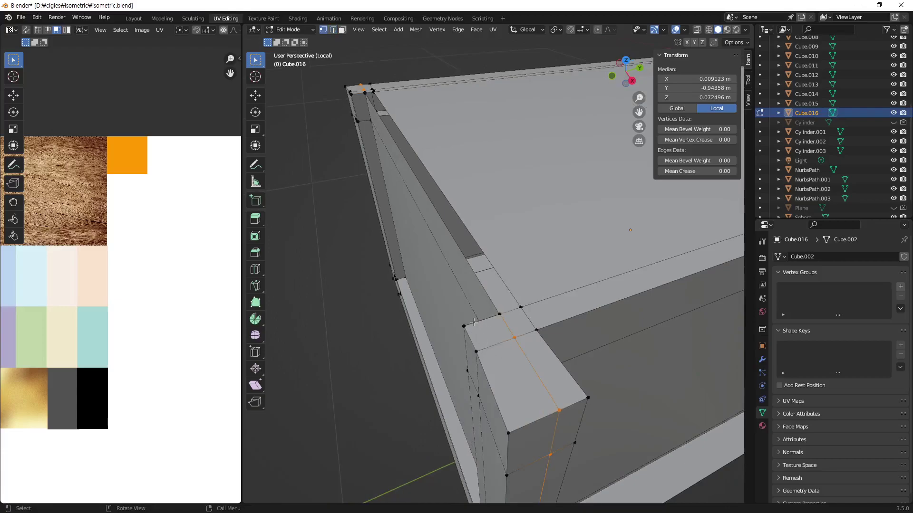
{"action": "scroll", "coordinate": [485, 373], "scroll_direction": "up", "scroll_amount": 2}
{"action": "left_click", "coordinate": [499, 375]}
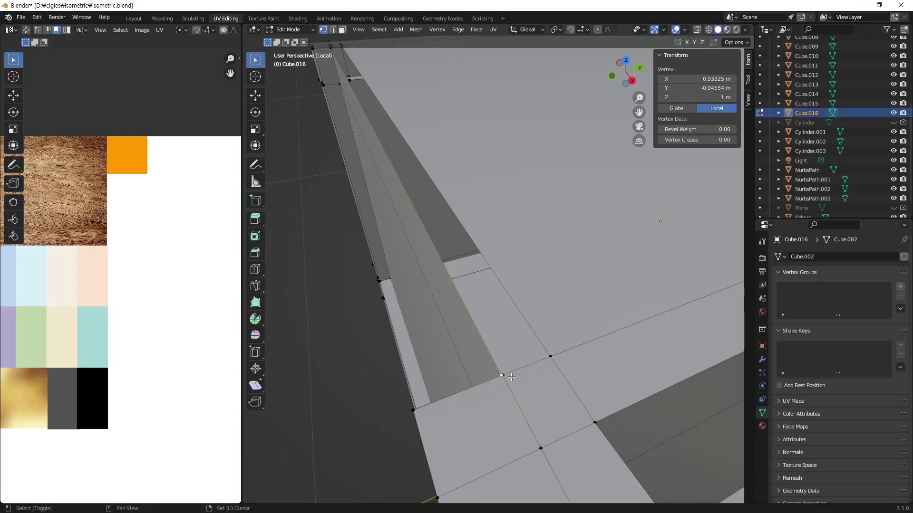
{"action": "key", "text": "m"}
{"action": "left_click", "coordinate": [466, 419]}
Step: Merge the two overlapping vertices beside the corner, then select the box's top edge
{"action": "middle_click_drag", "start_coordinate": [466, 420], "coordinate": [545, 309]}
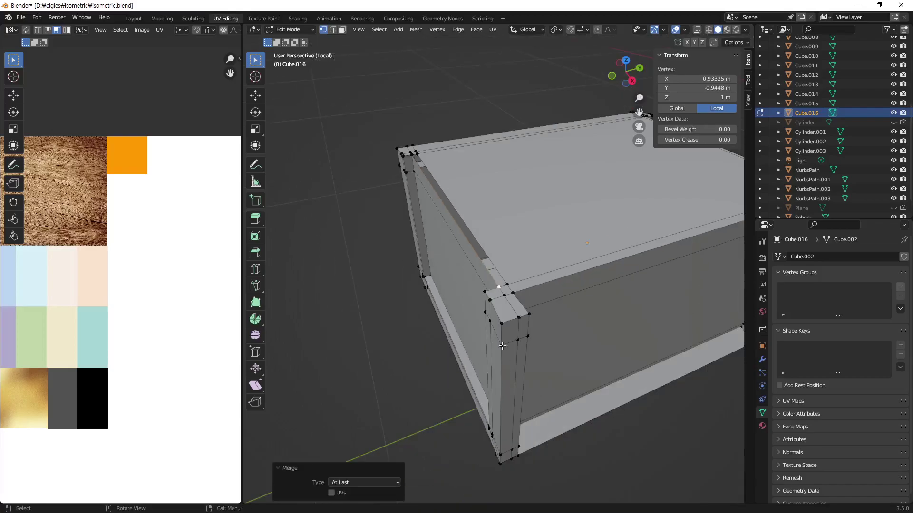
{"action": "scroll", "coordinate": [545, 310], "scroll_direction": "up", "scroll_amount": 5}
{"action": "scroll", "coordinate": [523, 333], "scroll_direction": "up", "scroll_amount": 3}
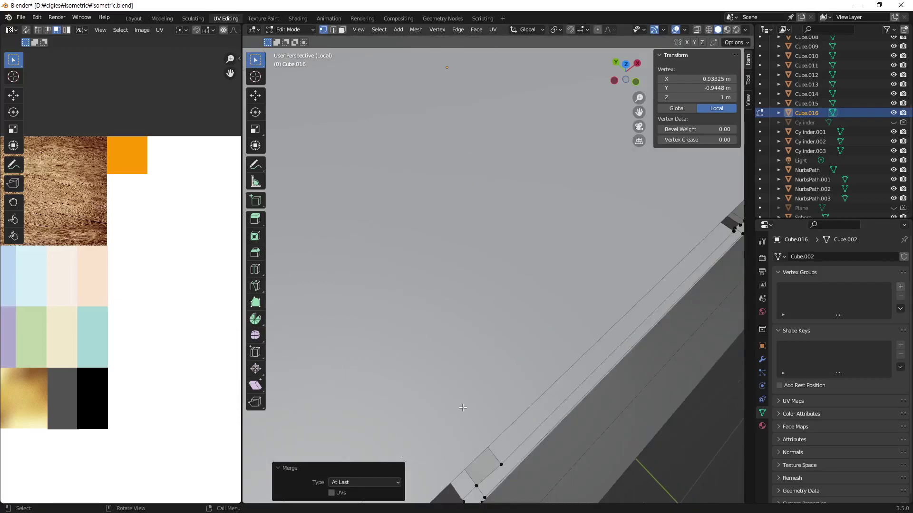
{"action": "scroll", "coordinate": [509, 354], "scroll_direction": "up", "scroll_amount": 3}
{"action": "middle_click_drag", "start_coordinate": [508, 354], "coordinate": [525, 337]}
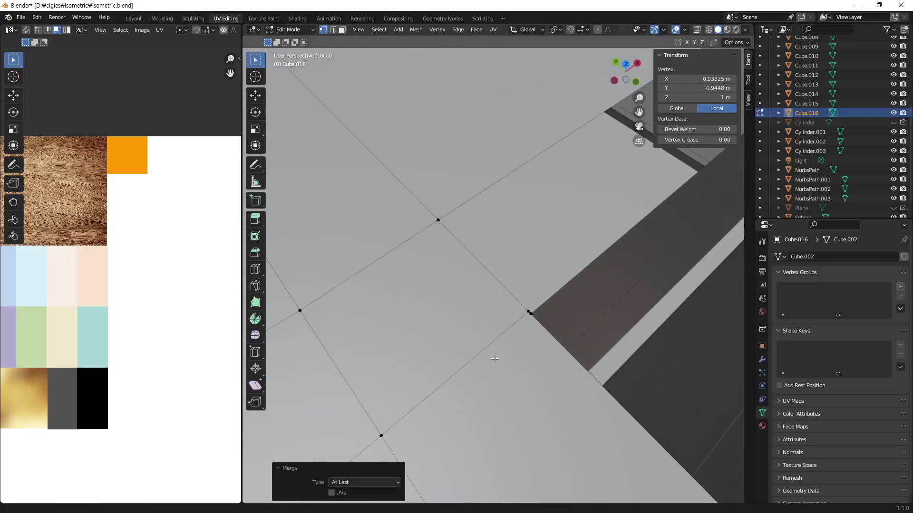
{"action": "left_click", "coordinate": [533, 325]}
{"action": "left_click", "coordinate": [531, 317], "text": "shift"}
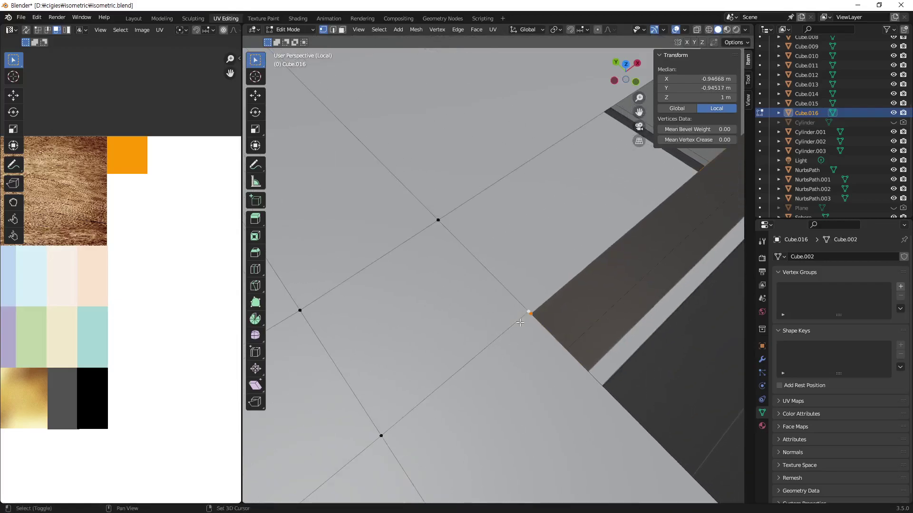
{"action": "key", "text": "m"}
{"action": "left_click", "coordinate": [521, 325]}
{"action": "scroll", "coordinate": [564, 362], "scroll_direction": "down", "scroll_amount": 6}
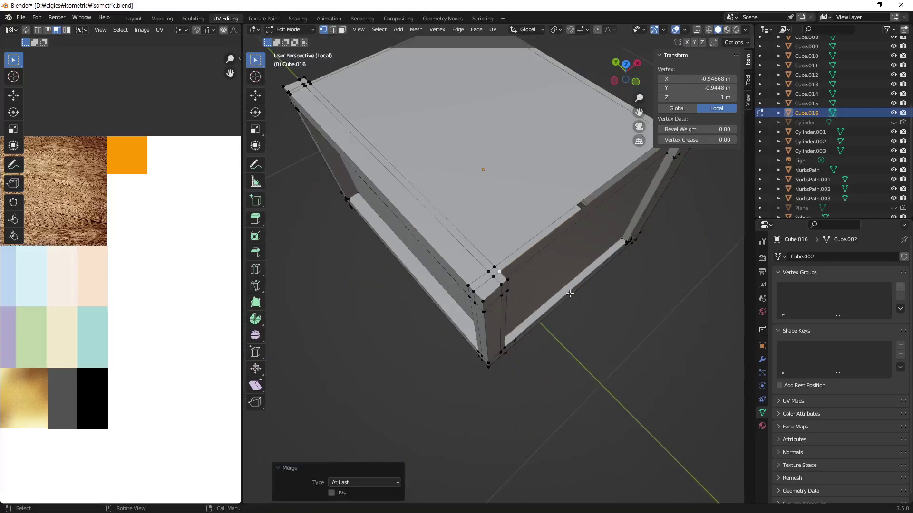
{"action": "key", "text": "2"}
{"action": "left_click", "coordinate": [565, 221]}
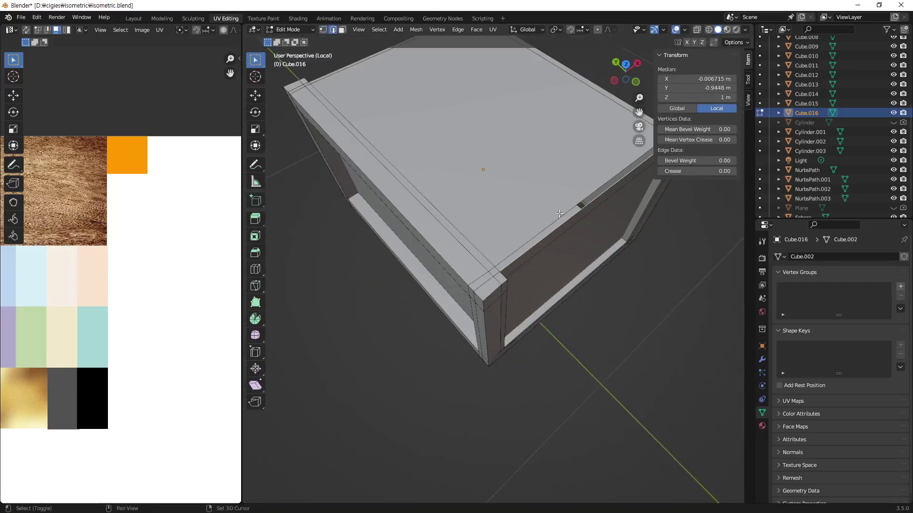
{"action": "left_click", "coordinate": [631, 332]}
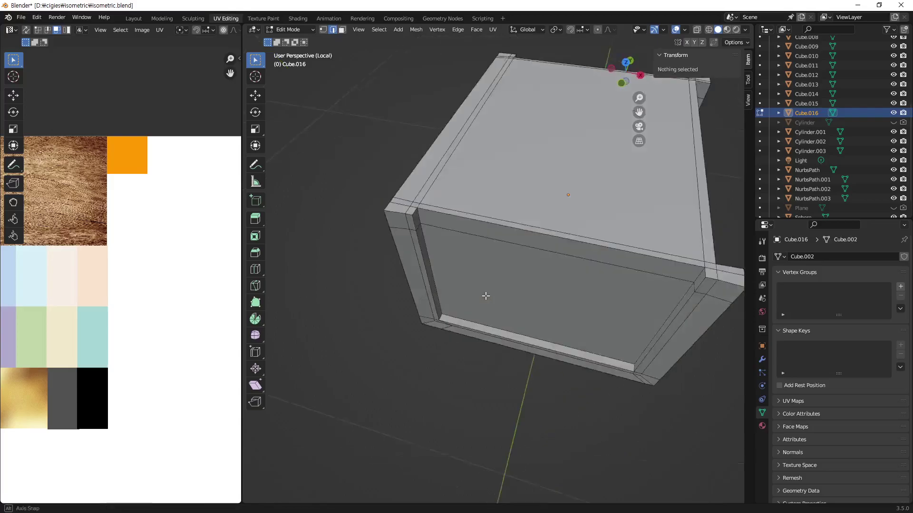
{"action": "mouse_move", "coordinate": [631, 332]}
{"action": "middle_mouse_down"}
{"action": "mouse_move", "coordinate": [557, 252]}
{"action": "mouse_move", "coordinate": [429, 279]}
{"action": "mouse_move", "coordinate": [368, 275]}
{"action": "mouse_move", "coordinate": [609, 397]}
{"action": "middle_mouse_up"}
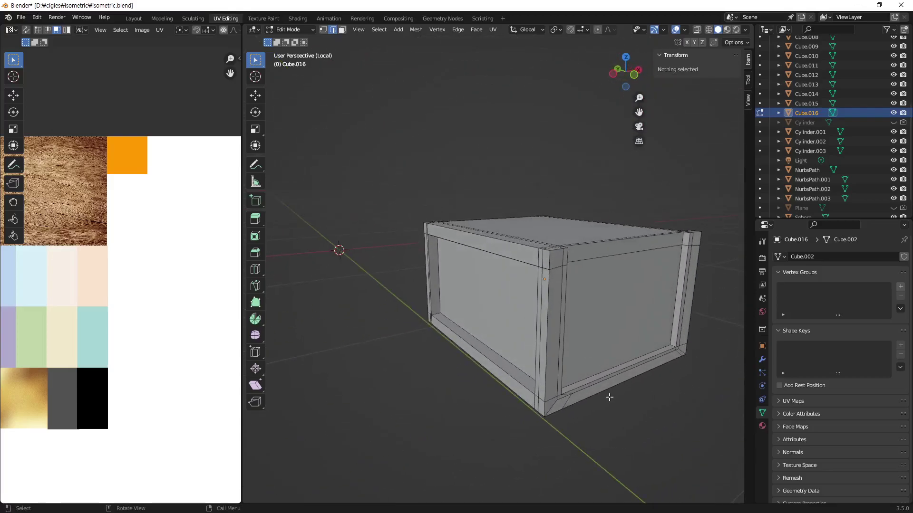
{"action": "mouse_move", "coordinate": [627, 294]}
{"action": "middle_mouse_down"}
{"action": "mouse_move", "coordinate": [555, 383]}
{"action": "mouse_move", "coordinate": [637, 385]}
{"action": "mouse_move", "coordinate": [485, 376]}
{"action": "mouse_move", "coordinate": [423, 227]}
{"action": "middle_mouse_up"}
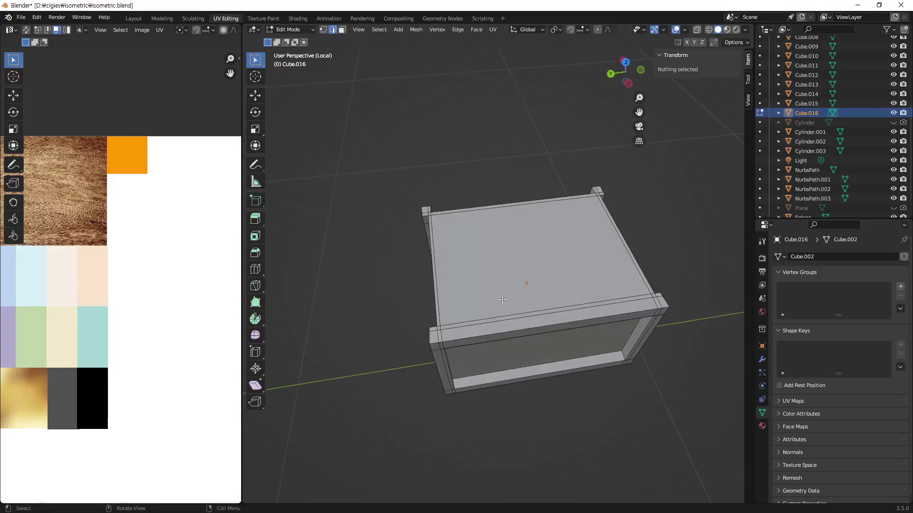
{"action": "middle_click_drag", "start_coordinate": [637, 360], "coordinate": [398, 243]}
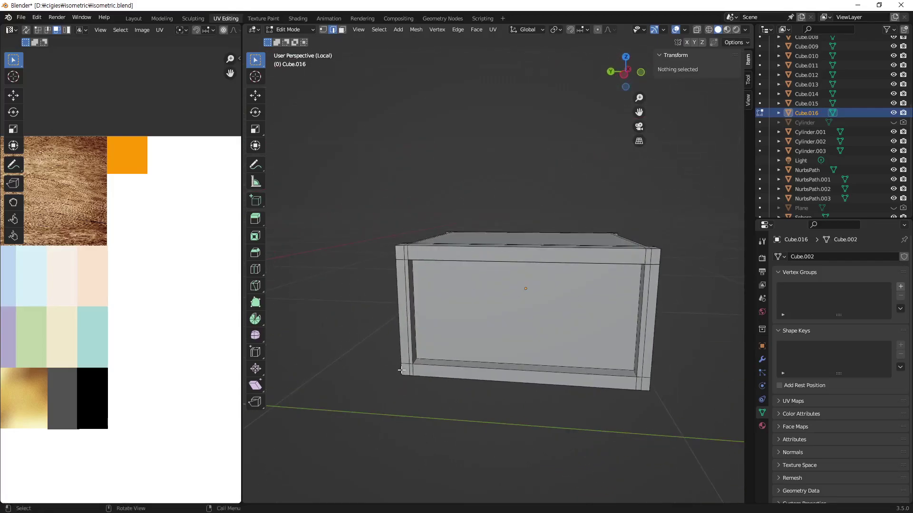
{"action": "mouse_move", "coordinate": [605, 282]}
{"action": "middle_mouse_down"}
{"action": "mouse_move", "coordinate": [550, 354]}
{"action": "mouse_move", "coordinate": [481, 320]}
{"action": "mouse_move", "coordinate": [593, 350]}
{"action": "mouse_move", "coordinate": [507, 362]}
{"action": "mouse_move", "coordinate": [619, 325]}
{"action": "mouse_move", "coordinate": [585, 336]}
{"action": "mouse_move", "coordinate": [589, 354]}
{"action": "middle_mouse_up"}
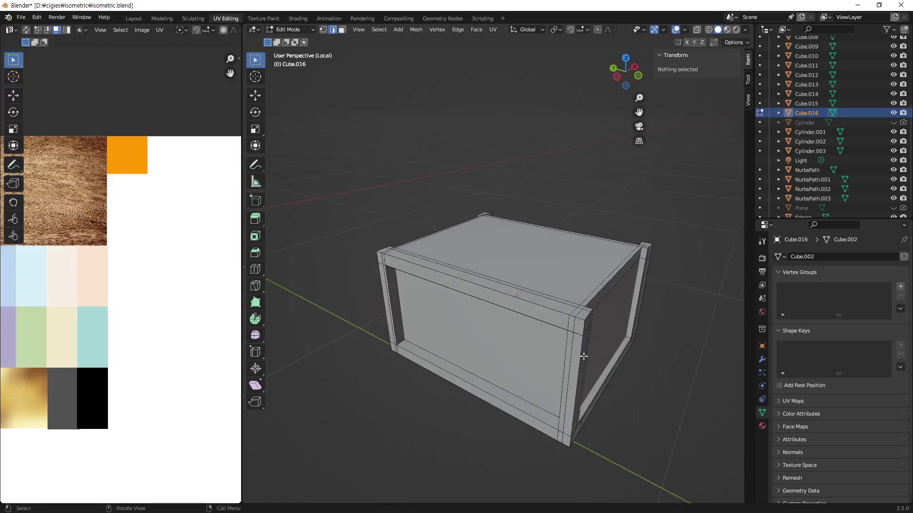
{"action": "mouse_move", "coordinate": [581, 355]}
{"action": "middle_mouse_down"}
{"action": "mouse_move", "coordinate": [499, 383]}
{"action": "mouse_move", "coordinate": [468, 352]}
{"action": "mouse_move", "coordinate": [597, 362]}
{"action": "mouse_move", "coordinate": [509, 347]}
{"action": "mouse_move", "coordinate": [534, 336]}
{"action": "mouse_move", "coordinate": [575, 367]}
{"action": "mouse_move", "coordinate": [568, 379]}
{"action": "mouse_move", "coordinate": [562, 373]}
{"action": "middle_mouse_up"}
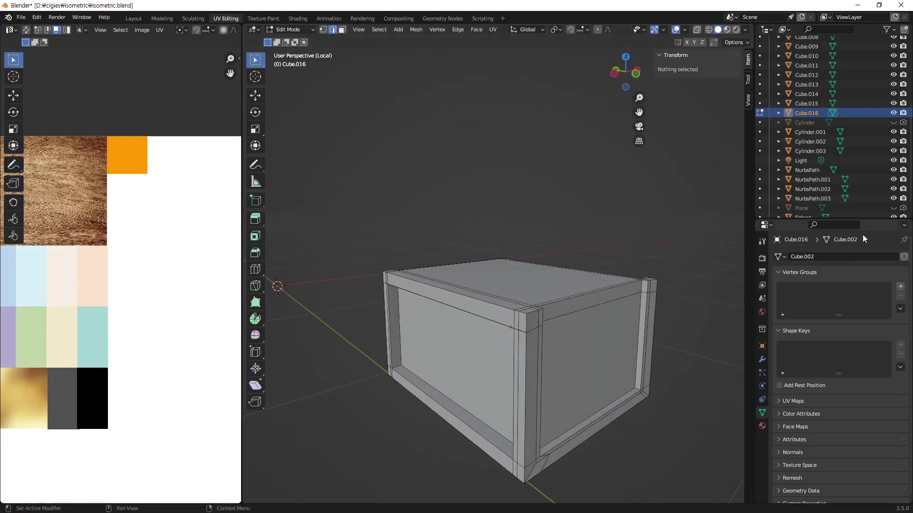
Step: Exit local view to bring back the whole chest scene
{"action": "key", "text": "KP_Divide"}
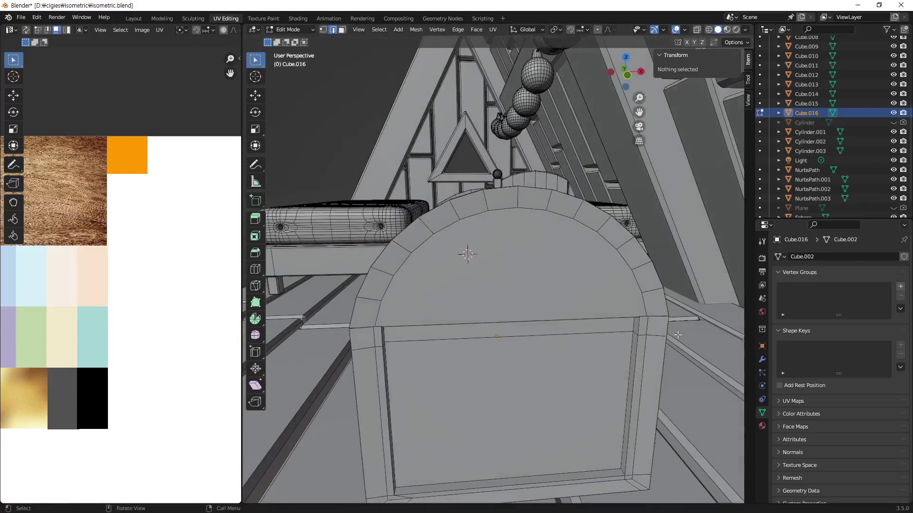
{"action": "mouse_move", "coordinate": [516, 354]}
{"action": "middle_mouse_down"}
{"action": "mouse_move", "coordinate": [539, 214]}
{"action": "mouse_move", "coordinate": [516, 254]}
{"action": "mouse_move", "coordinate": [422, 172]}
{"action": "middle_mouse_up"}
{"action": "left_click", "coordinate": [539, 214]}
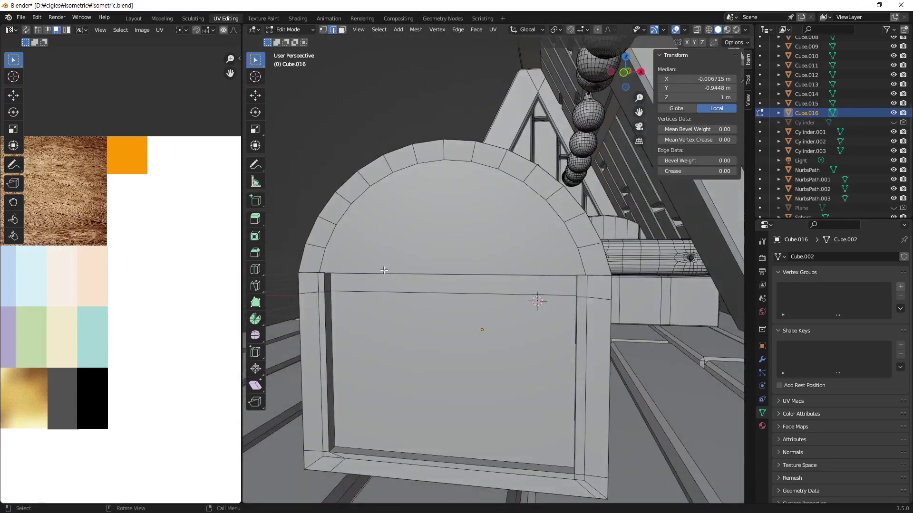
{"action": "middle_click_drag", "start_coordinate": [384, 270], "coordinate": [389, 272]}
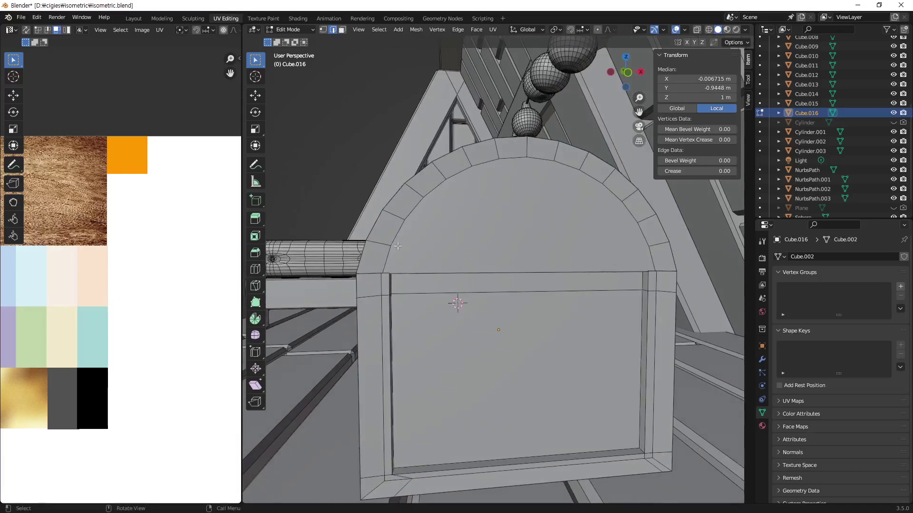
{"action": "mouse_move", "coordinate": [629, 281]}
{"action": "middle_mouse_down"}
{"action": "mouse_move", "coordinate": [684, 257]}
{"action": "mouse_move", "coordinate": [537, 302]}
{"action": "middle_mouse_up"}
{"action": "scroll", "coordinate": [414, 282], "scroll_direction": "down", "scroll_amount": 3}
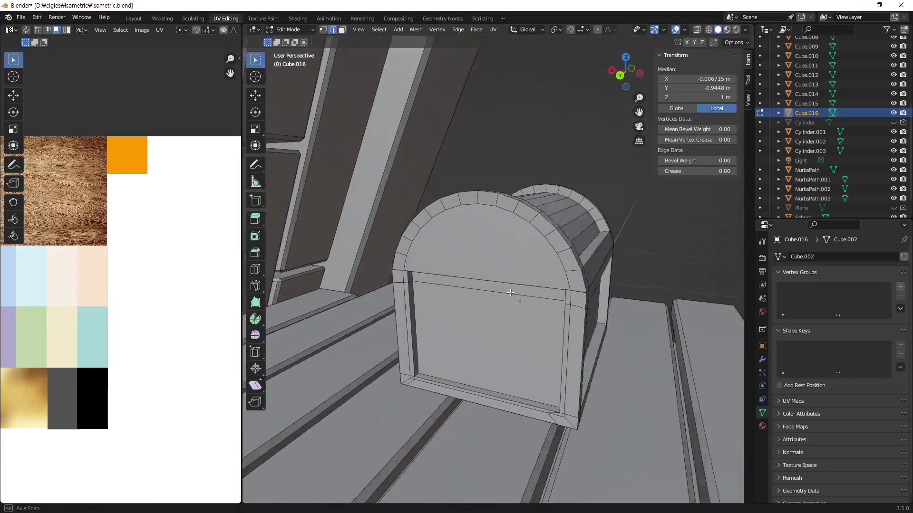
{"action": "scroll", "coordinate": [465, 332], "scroll_direction": "up", "scroll_amount": 5}
{"action": "mouse_move", "coordinate": [464, 332]}
{"action": "middle_mouse_down"}
{"action": "mouse_move", "coordinate": [380, 267]}
{"action": "mouse_move", "coordinate": [562, 288]}
{"action": "middle_mouse_up"}
Step: Select the arched lid piece Cylinder.003 and enter its Edit Mode
{"action": "key", "text": "Tab"}
{"action": "left_click", "coordinate": [521, 252]}
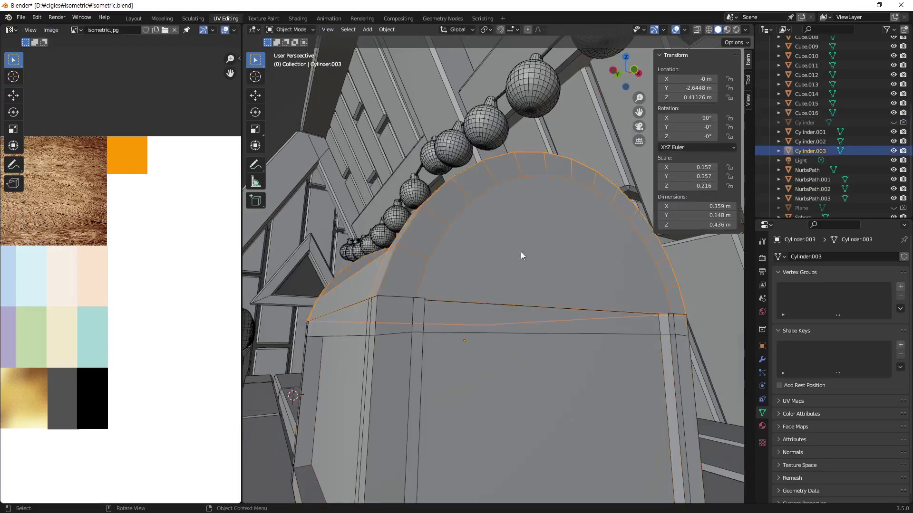
{"action": "key", "text": "Tab"}
{"action": "middle_click_drag", "start_coordinate": [442, 288], "coordinate": [447, 243]}
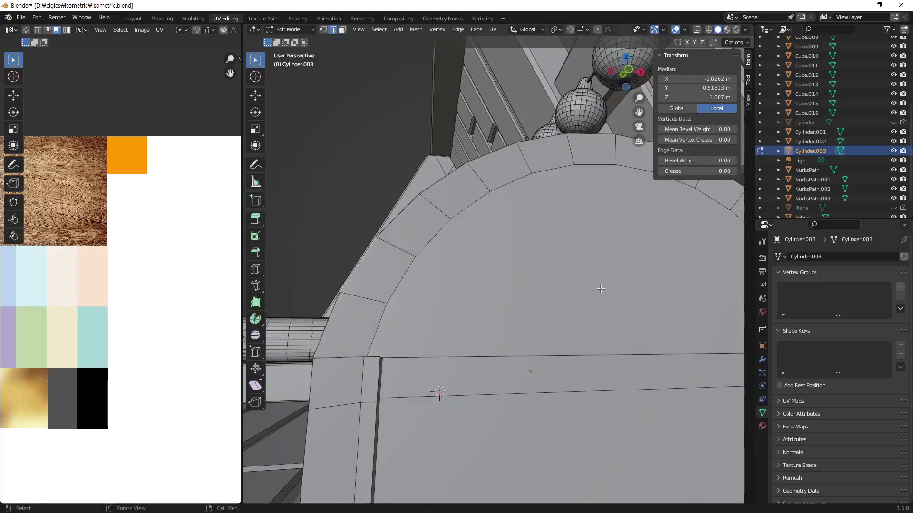
{"action": "scroll", "coordinate": [600, 289], "scroll_direction": "down", "scroll_amount": 2}
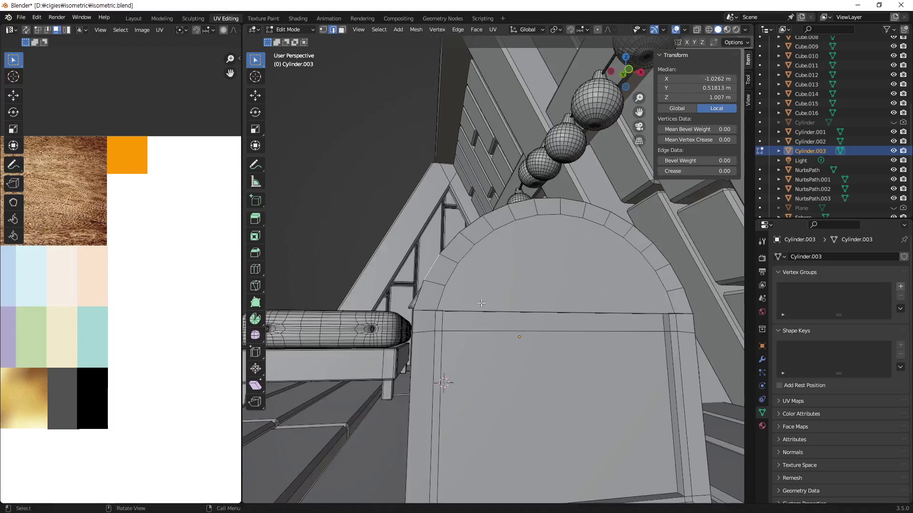
{"action": "scroll", "coordinate": [466, 298], "scroll_direction": "up", "scroll_amount": 1}
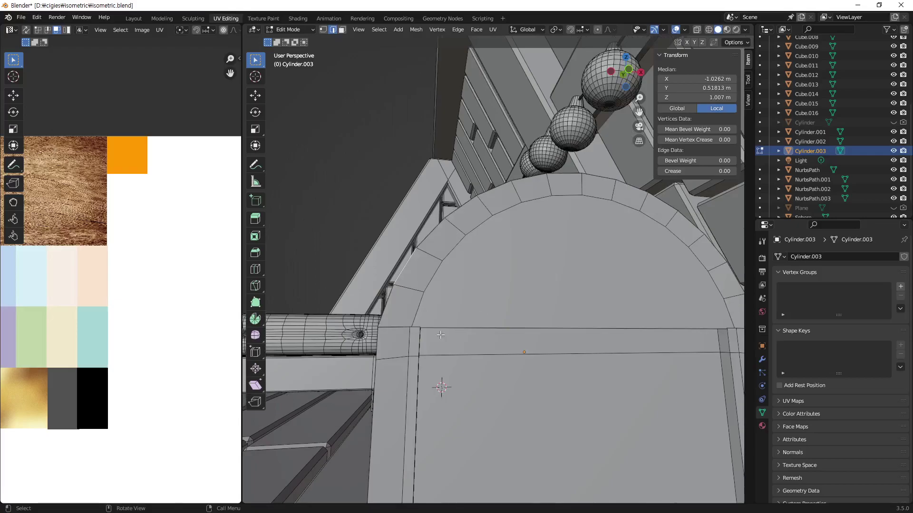
Step: Knife-cut a curve along the lid end's inner arch, splitting off a half-disc face
{"action": "key", "text": "k"}
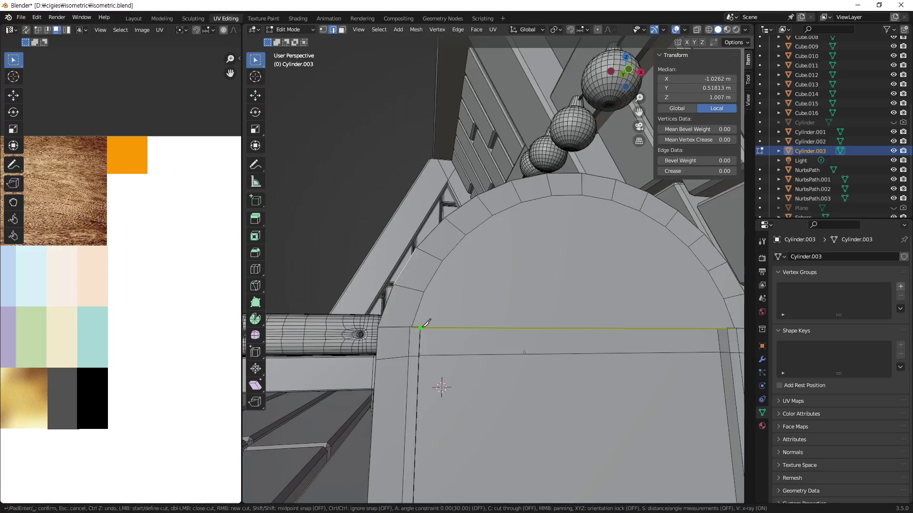
{"action": "left_click", "coordinate": [420, 328]}
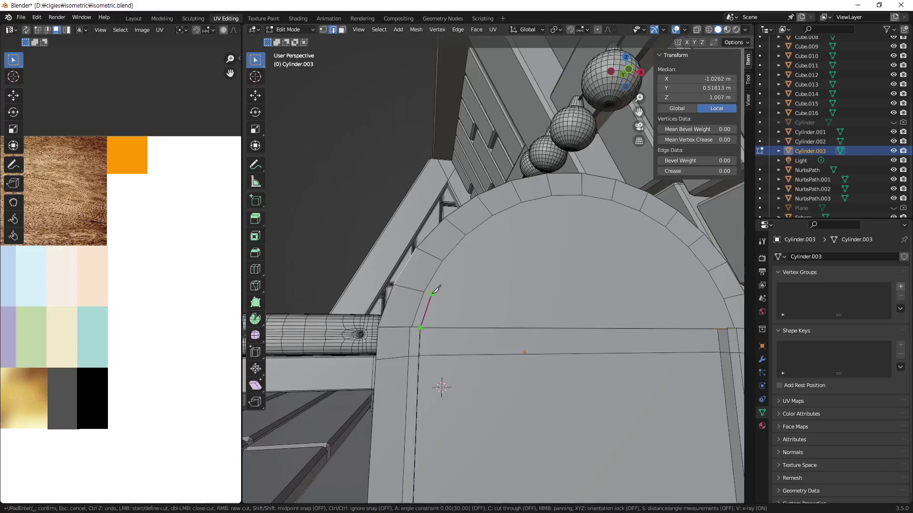
{"action": "left_click", "coordinate": [432, 294]}
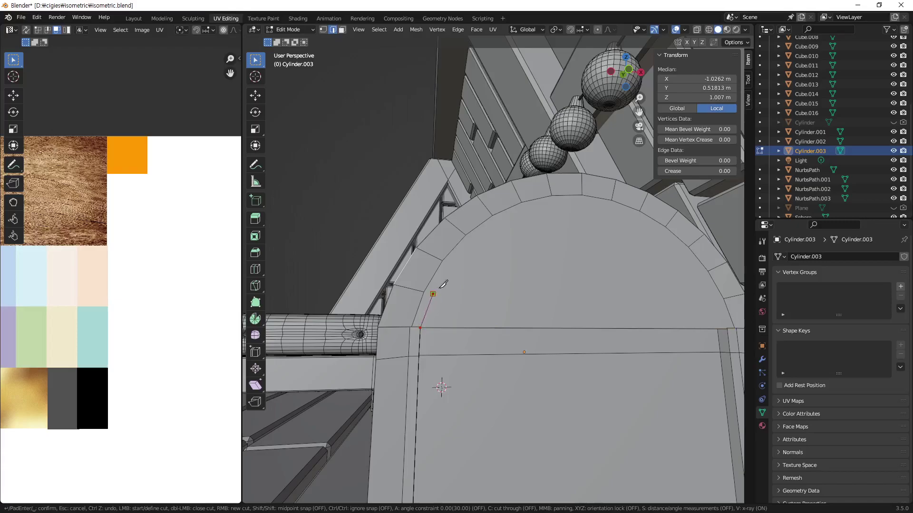
{"action": "left_click", "coordinate": [451, 264]}
{"action": "left_click", "coordinate": [471, 241]}
{"action": "left_click", "coordinate": [496, 226]}
{"action": "left_click", "coordinate": [524, 211]}
{"action": "left_click", "coordinate": [551, 204]}
{"action": "left_click", "coordinate": [582, 203]}
{"action": "left_click", "coordinate": [612, 209]}
{"action": "left_click", "coordinate": [637, 220]}
{"action": "left_click", "coordinate": [661, 235]}
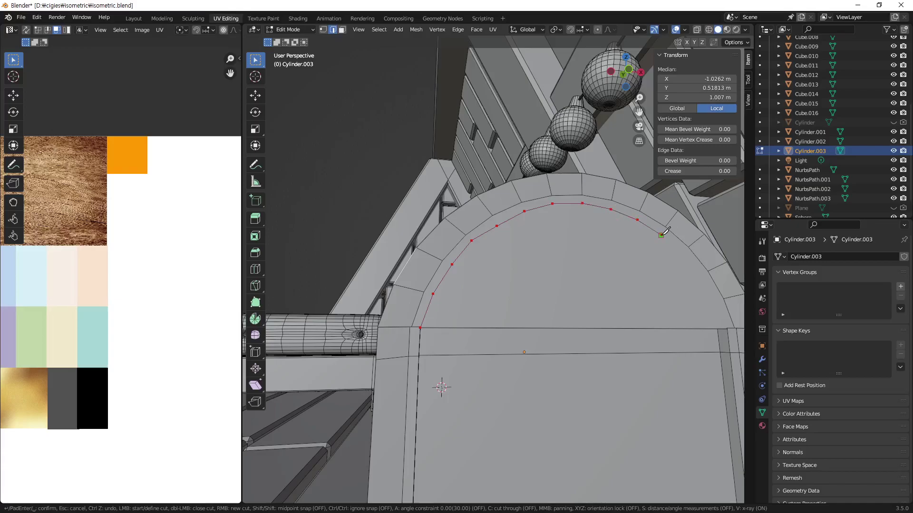
{"action": "left_click", "coordinate": [682, 255]}
{"action": "key", "text": "Return"}
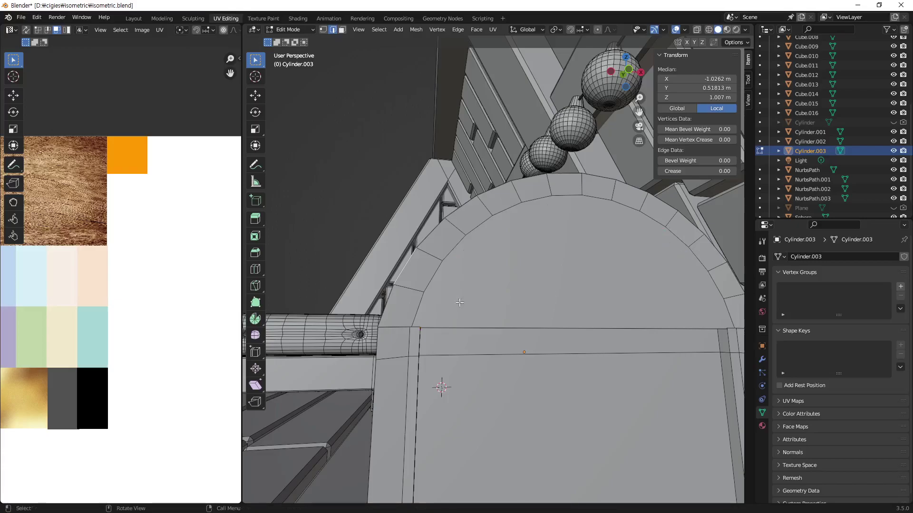
{"action": "mouse_move", "coordinate": [685, 250]}
{"action": "middle_mouse_down"}
{"action": "mouse_move", "coordinate": [634, 345]}
{"action": "mouse_move", "coordinate": [630, 324]}
{"action": "middle_mouse_up"}
Step: Inset the lid's half-disk arch face in face select mode
{"action": "key", "text": "3"}
{"action": "left_click", "coordinate": [632, 339]}
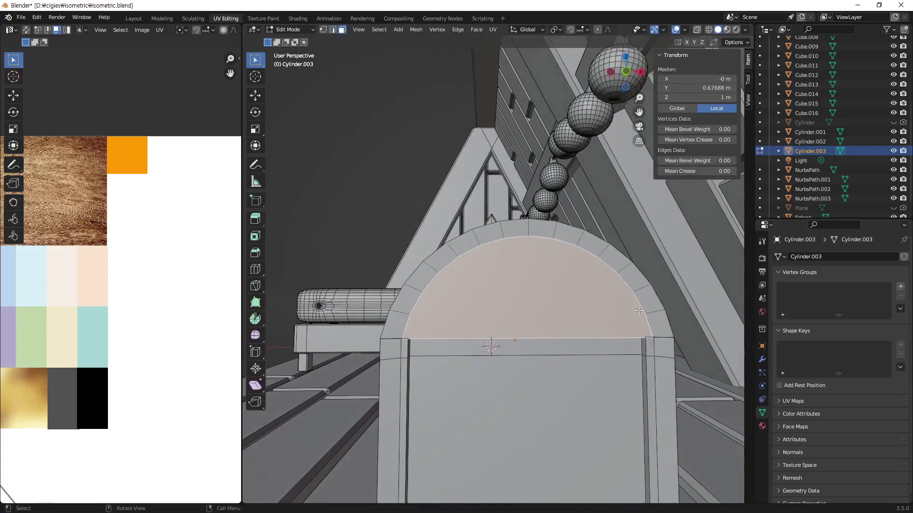
{"action": "right_click", "coordinate": [561, 284]}
{"action": "key", "text": "i"}
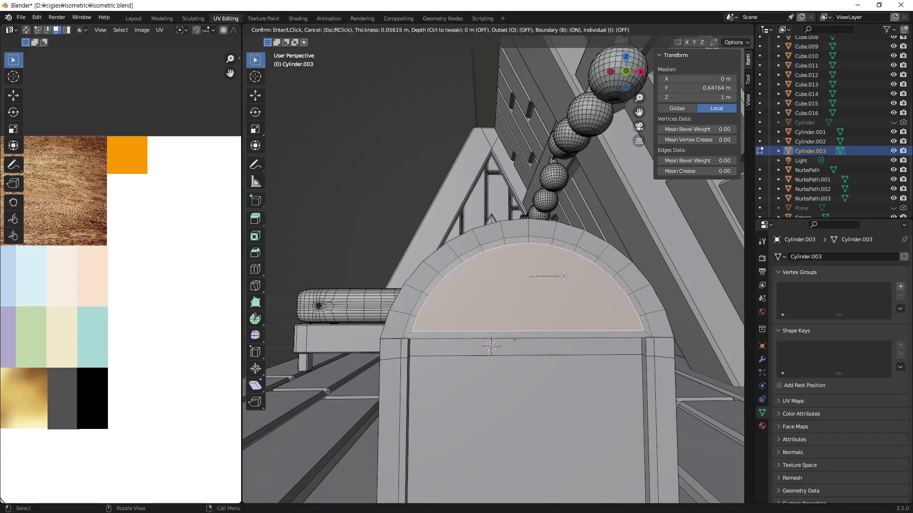
{"action": "left_click", "coordinate": [564, 276]}
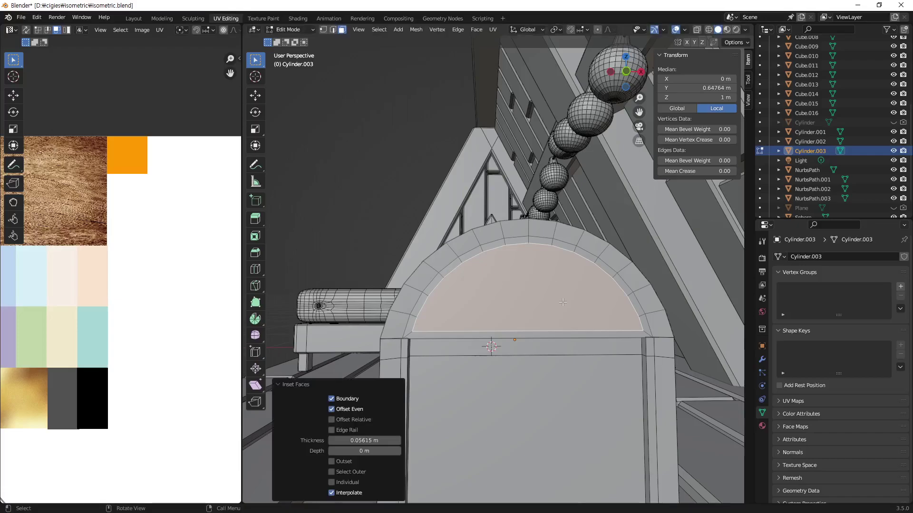
Step: From the front view, delete the thin strip face below the half-disk
{"action": "key", "text": "KP_1"}
{"action": "scroll", "coordinate": [580, 302], "scroll_direction": "up", "scroll_amount": 3}
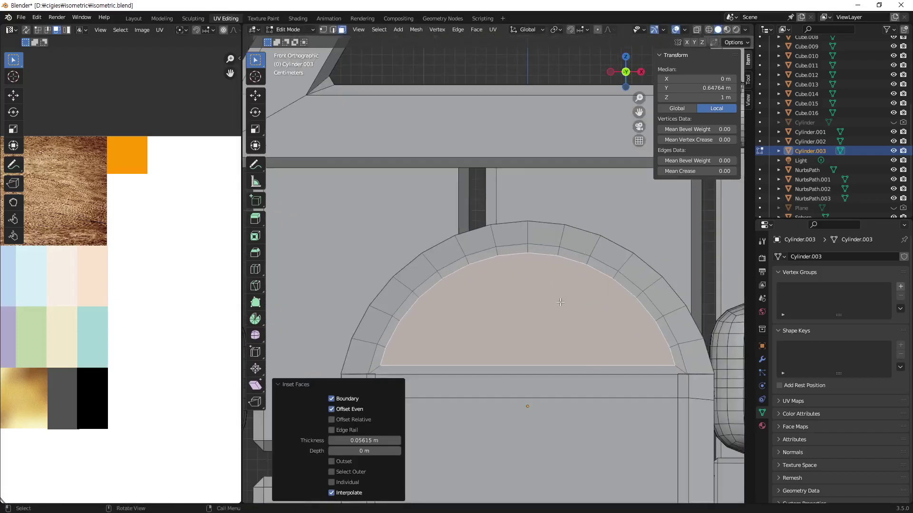
{"action": "scroll", "coordinate": [602, 299], "scroll_direction": "up", "scroll_amount": 1}
{"action": "scroll", "coordinate": [598, 332], "scroll_direction": "down", "scroll_amount": 1, "text": "shift"}
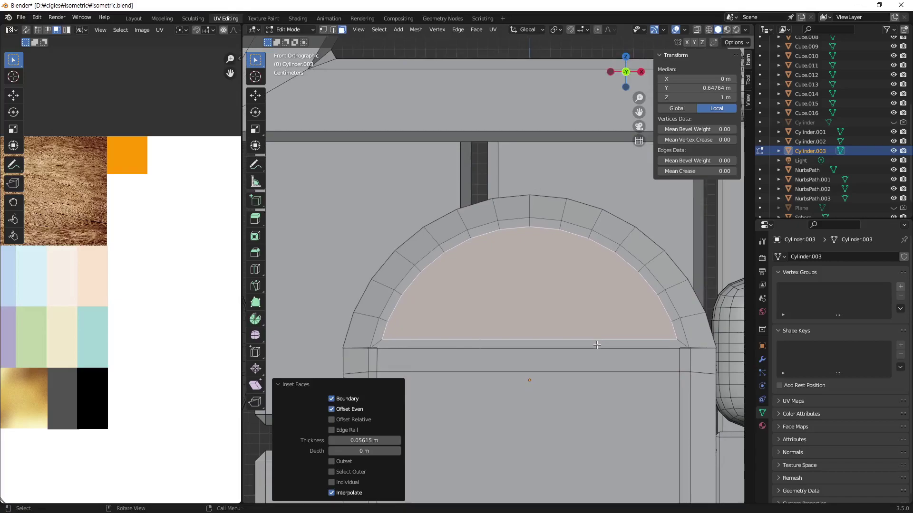
{"action": "left_click", "coordinate": [545, 345]}
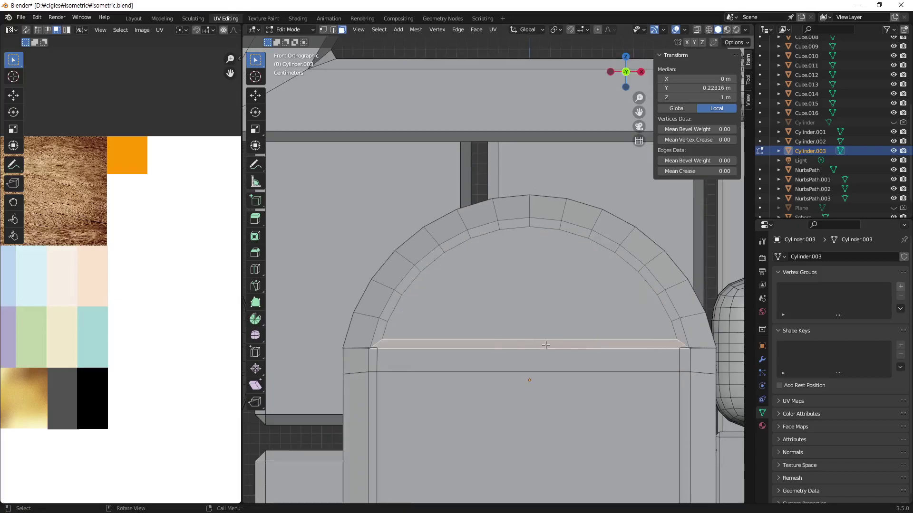
{"action": "key", "text": "x"}
{"action": "left_click", "coordinate": [492, 344]}
Step: Lower the half-disk face along Z, scale it to 1.03, then lower it a bit more
{"action": "left_click", "coordinate": [510, 303]}
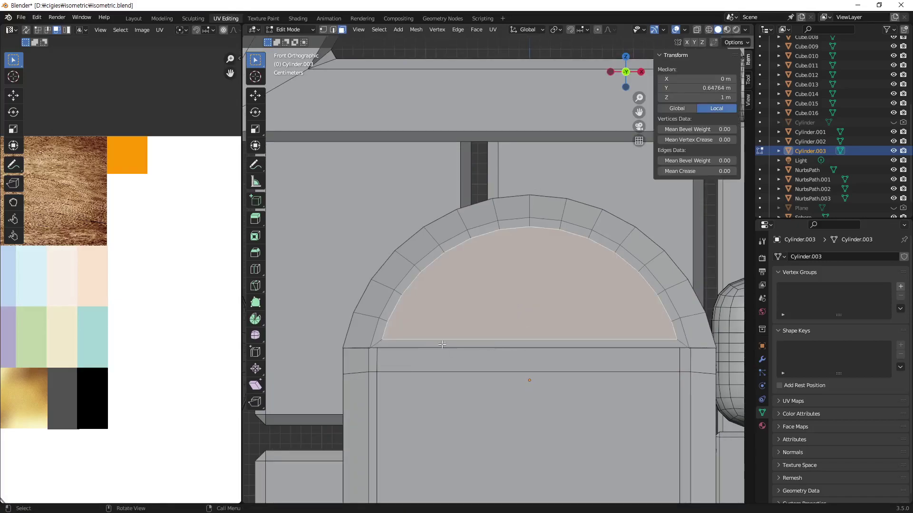
{"action": "key", "text": "g"}
{"action": "key", "text": "z"}
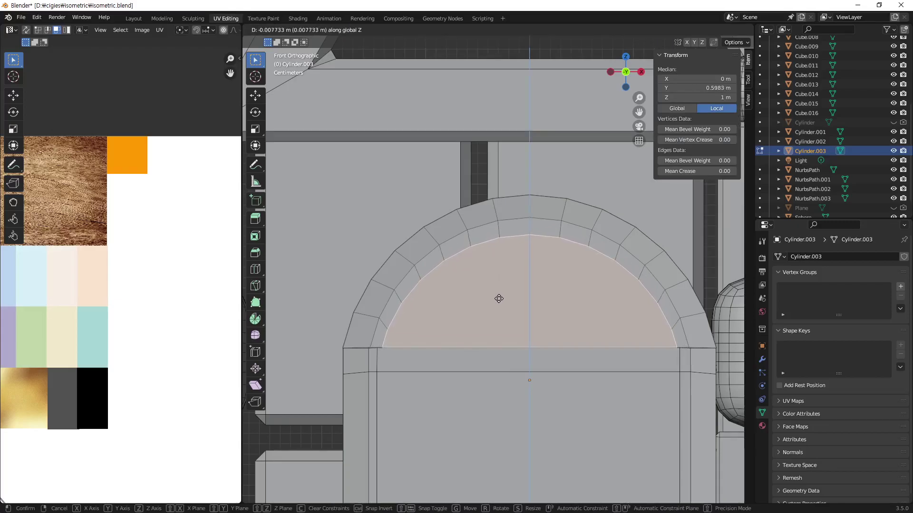
{"action": "left_click", "coordinate": [498, 299]}
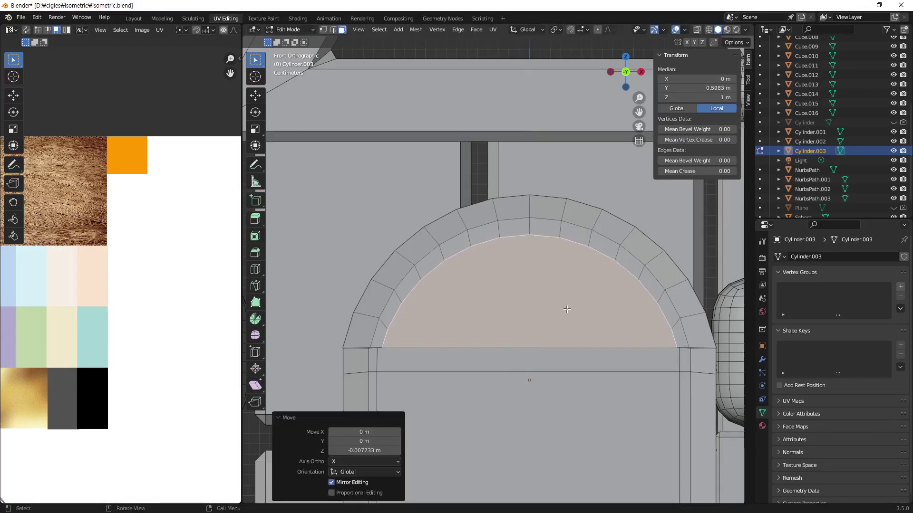
{"action": "key", "text": "s"}
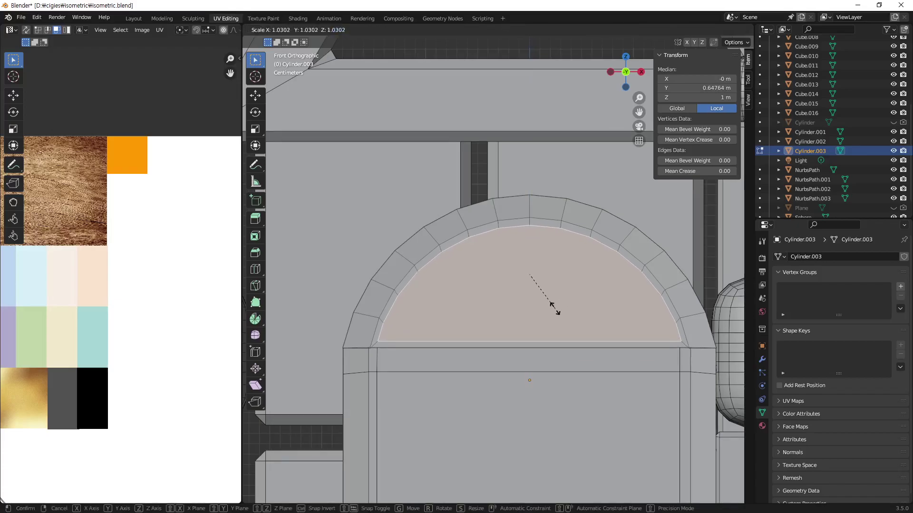
{"action": "left_click", "coordinate": [555, 309]}
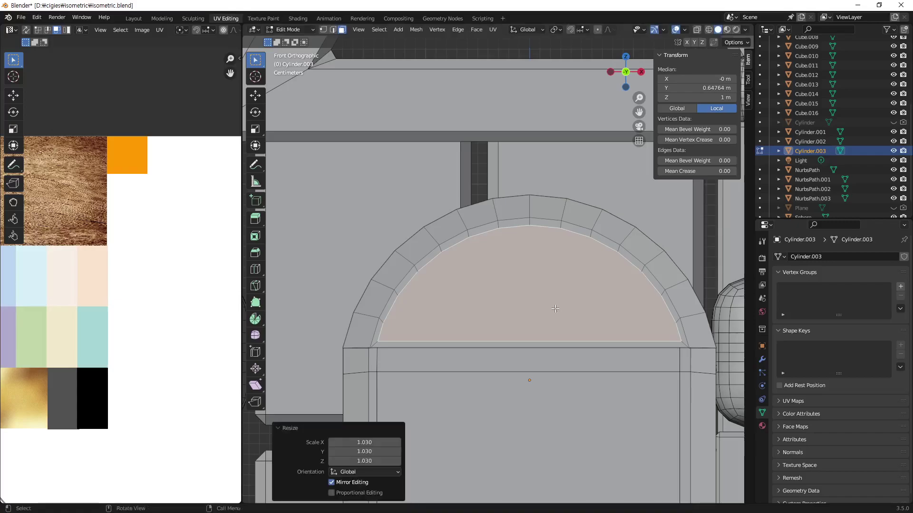
{"action": "key", "text": "g"}
{"action": "key", "text": "z"}
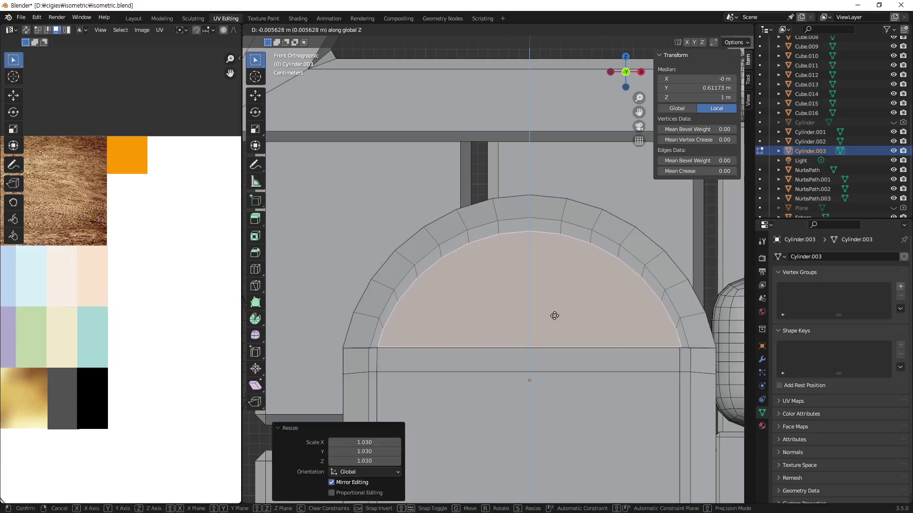
{"action": "left_click", "coordinate": [554, 316]}
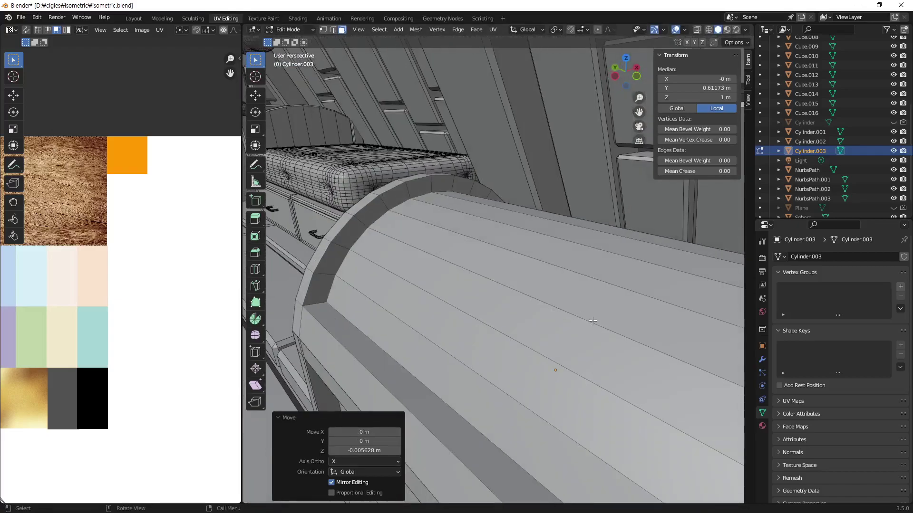
Step: Extrude the half-disk face inward as a recess and delete the strip beneath it
{"action": "mouse_move", "coordinate": [490, 280]}
{"action": "middle_mouse_down"}
{"action": "mouse_move", "coordinate": [561, 323]}
{"action": "mouse_move", "coordinate": [538, 303]}
{"action": "middle_mouse_up"}
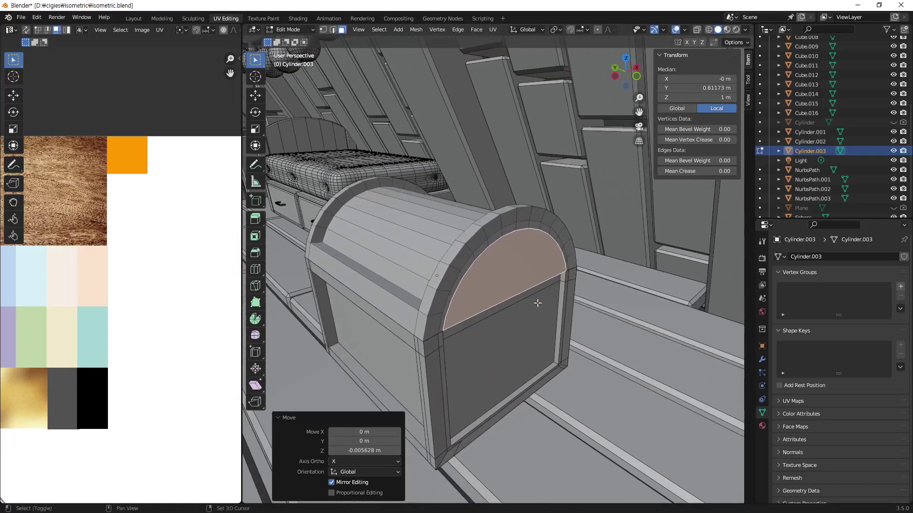
{"action": "scroll", "coordinate": [496, 318], "scroll_direction": "up", "scroll_amount": 2}
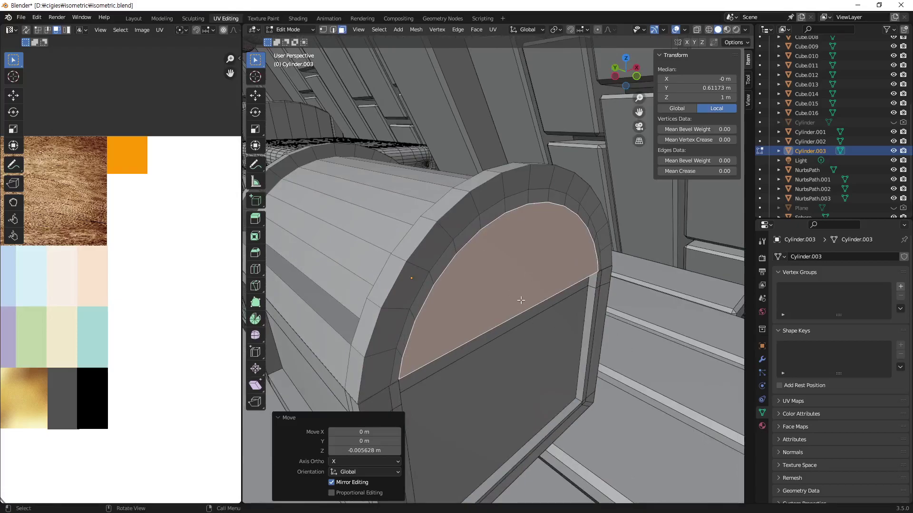
{"action": "key", "text": "e"}
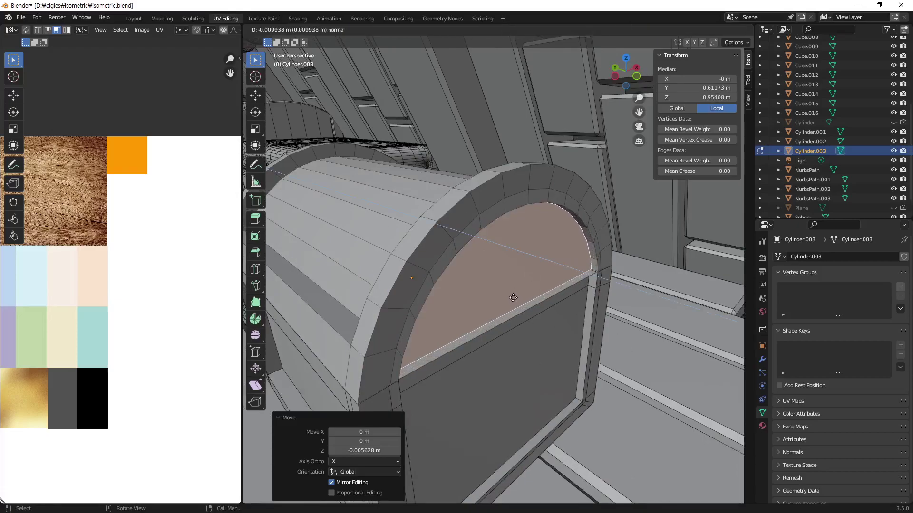
{"action": "left_click", "coordinate": [515, 298]}
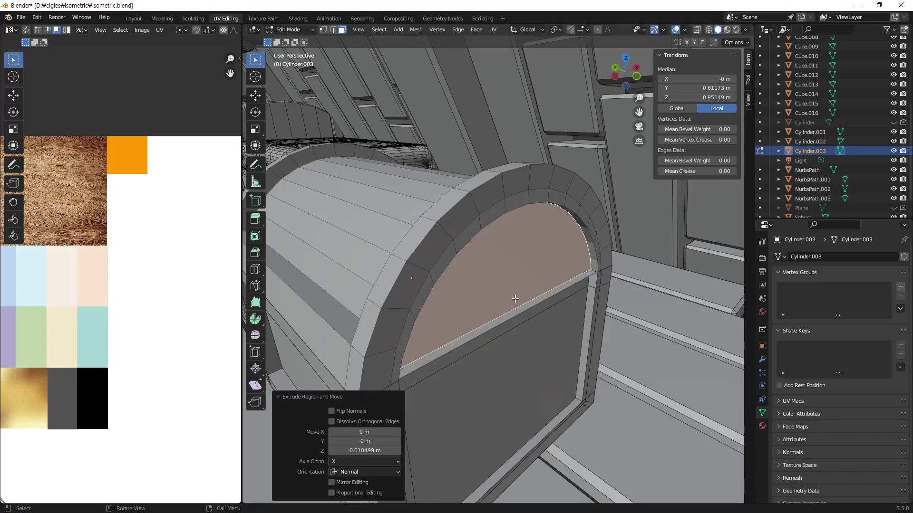
{"action": "left_click", "coordinate": [531, 301], "text": "alt"}
{"action": "key", "text": "x"}
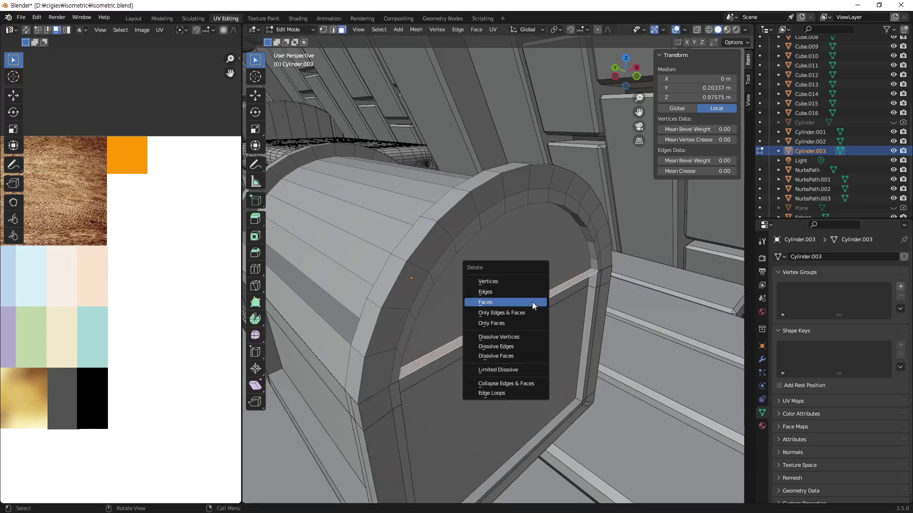
{"action": "left_click", "coordinate": [532, 301]}
Step: Nudge the upper arched face about 0.002 m along Y and return to Object Mode
{"action": "middle_click_drag", "start_coordinate": [554, 326], "coordinate": [552, 218]}
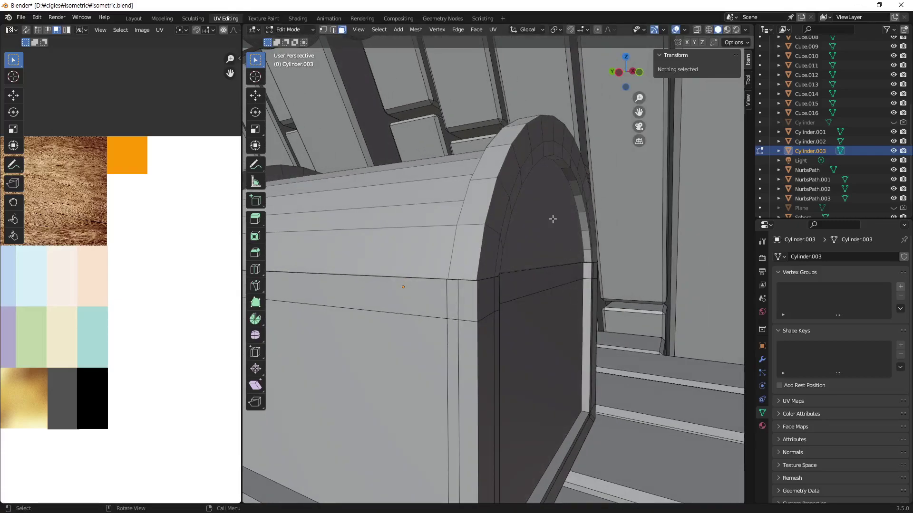
{"action": "left_click", "coordinate": [577, 263]}
{"action": "scroll", "coordinate": [577, 262], "scroll_direction": "up", "scroll_amount": 2}
{"action": "scroll", "coordinate": [597, 282], "scroll_direction": "down", "scroll_amount": 2}
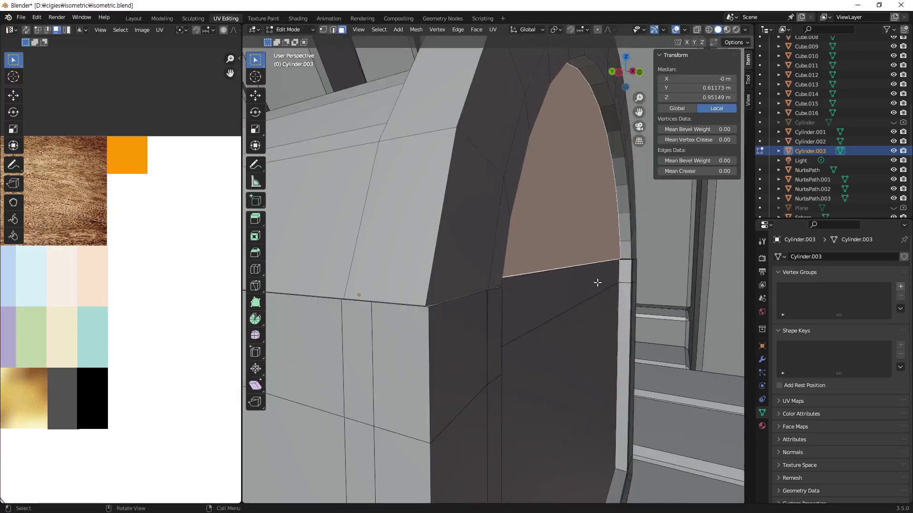
{"action": "key", "text": "g"}
{"action": "key", "text": "y"}
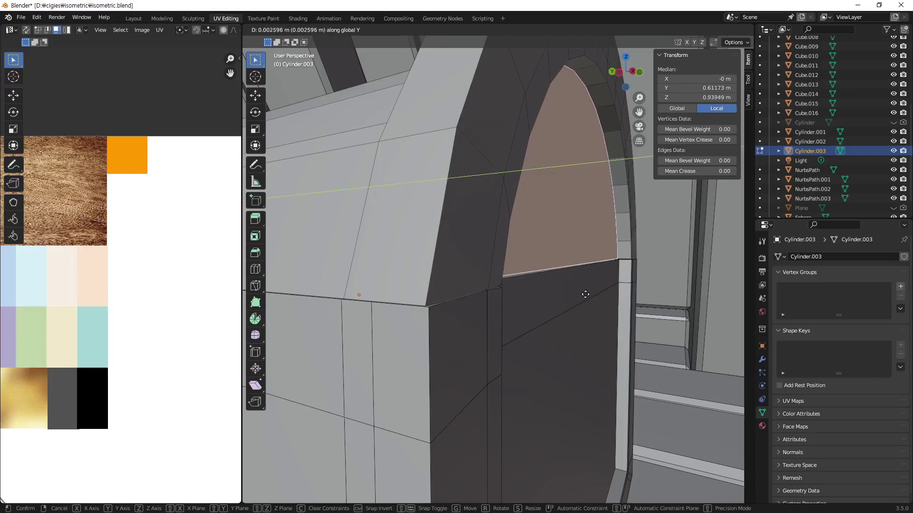
{"action": "left_click", "coordinate": [591, 299]}
{"action": "middle_click_drag", "start_coordinate": [580, 275], "coordinate": [547, 301]}
{"action": "scroll", "coordinate": [547, 300], "scroll_direction": "down", "scroll_amount": 5}
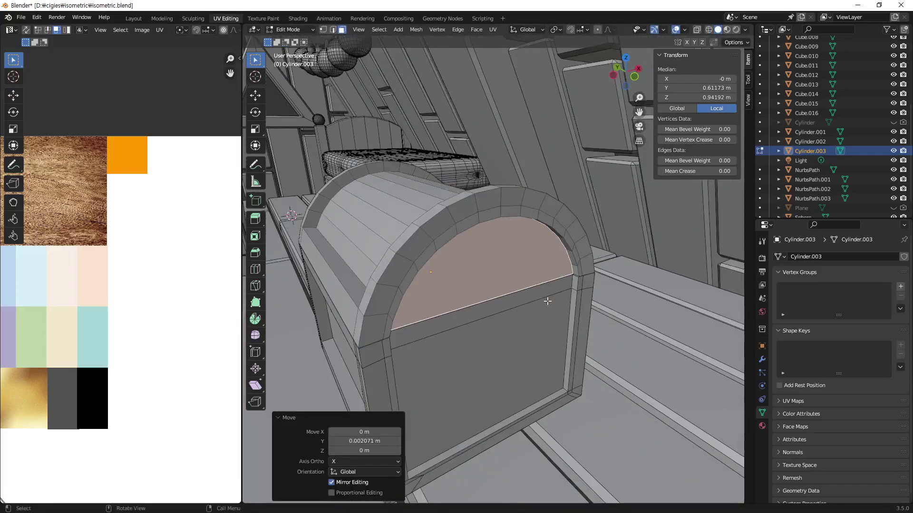
{"action": "key", "text": "Tab"}
{"action": "left_click", "coordinate": [628, 371]}
{"action": "mouse_move", "coordinate": [518, 246]}
{"action": "middle_mouse_down"}
{"action": "mouse_move", "coordinate": [513, 266]}
{"action": "mouse_move", "coordinate": [594, 269]}
{"action": "mouse_move", "coordinate": [451, 285]}
{"action": "mouse_move", "coordinate": [512, 268]}
{"action": "middle_mouse_up"}
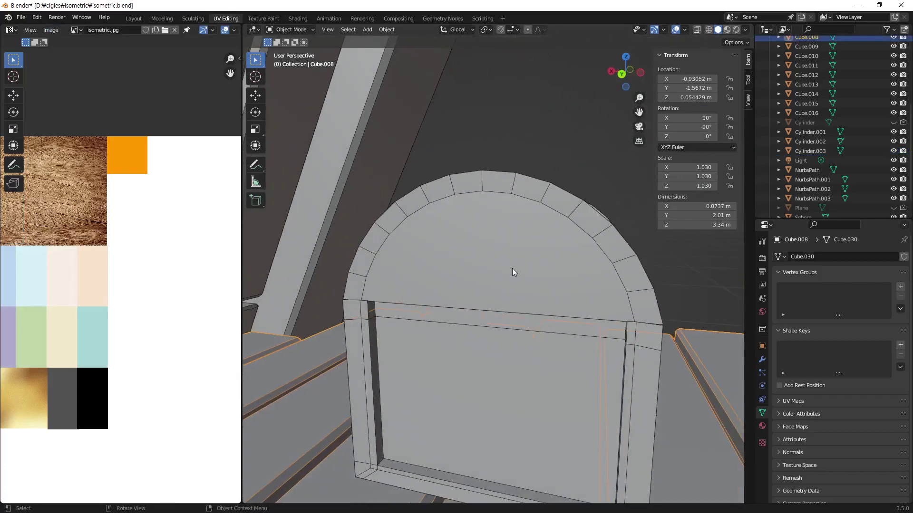
Step: Reselect the lid Cylinder.003 and re-enter its Edit Mode, viewing it from the front
{"action": "left_click", "coordinate": [564, 282]}
{"action": "middle_click_drag", "start_coordinate": [563, 282], "coordinate": [594, 269]}
{"action": "key", "text": "Tab"}
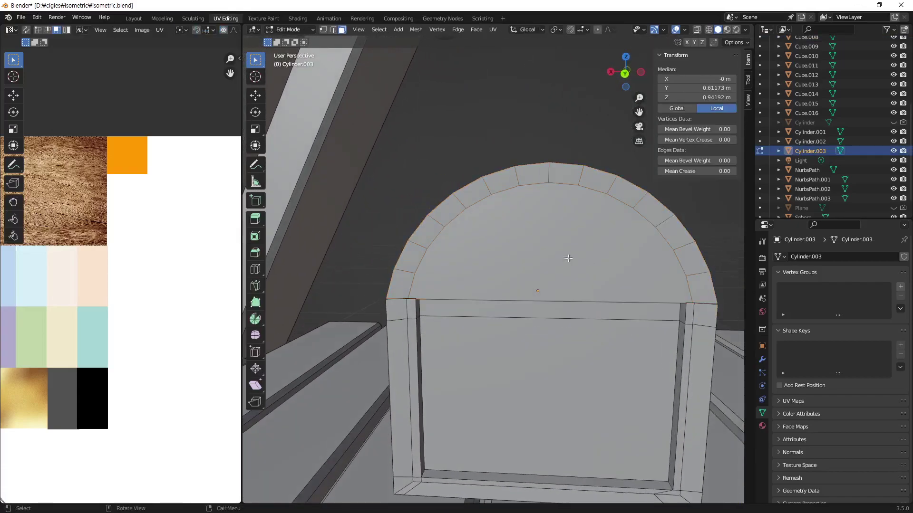
{"action": "left_click", "coordinate": [639, 288]}
{"action": "key", "text": "ctrl+KP_1"}
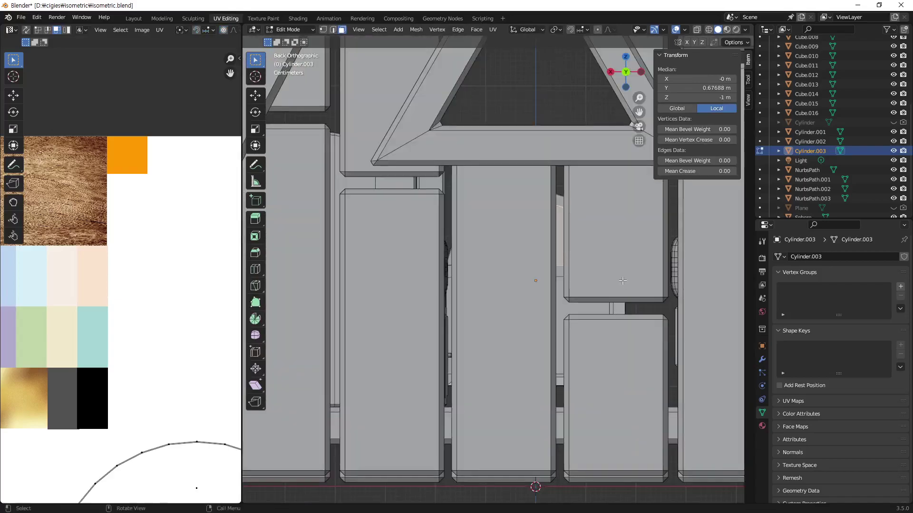
{"action": "key", "text": "KP_Divide"}
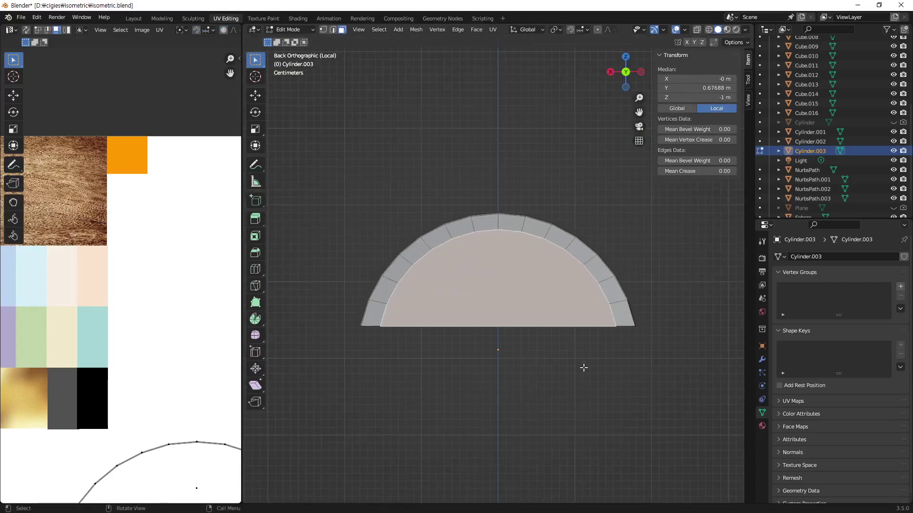
{"action": "key", "text": "KP_Divide"}
{"action": "middle_click_drag", "start_coordinate": [591, 368], "coordinate": [339, 275]}
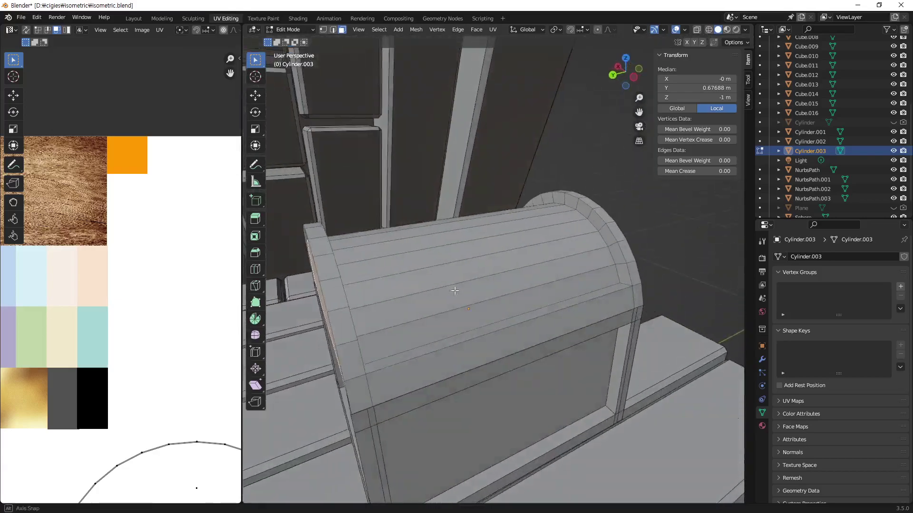
{"action": "key", "text": "KP_1"}
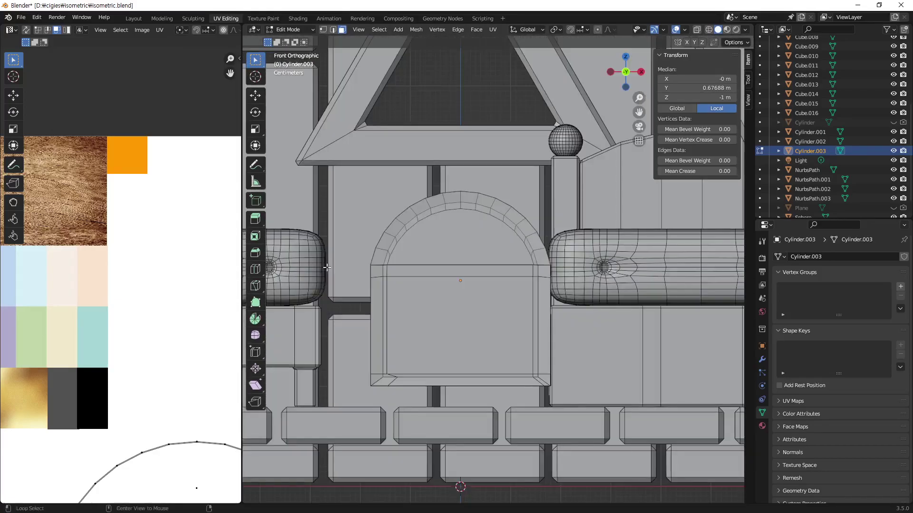
Step: Inset the half-disk end face again by about 0.037 m
{"action": "left_click", "coordinate": [425, 259]}
{"action": "scroll", "coordinate": [425, 258], "scroll_direction": "up", "scroll_amount": 2}
{"action": "middle_click_drag", "start_coordinate": [424, 259], "coordinate": [407, 295], "text": "shift"}
{"action": "scroll", "coordinate": [520, 281], "scroll_direction": "up", "scroll_amount": 1}
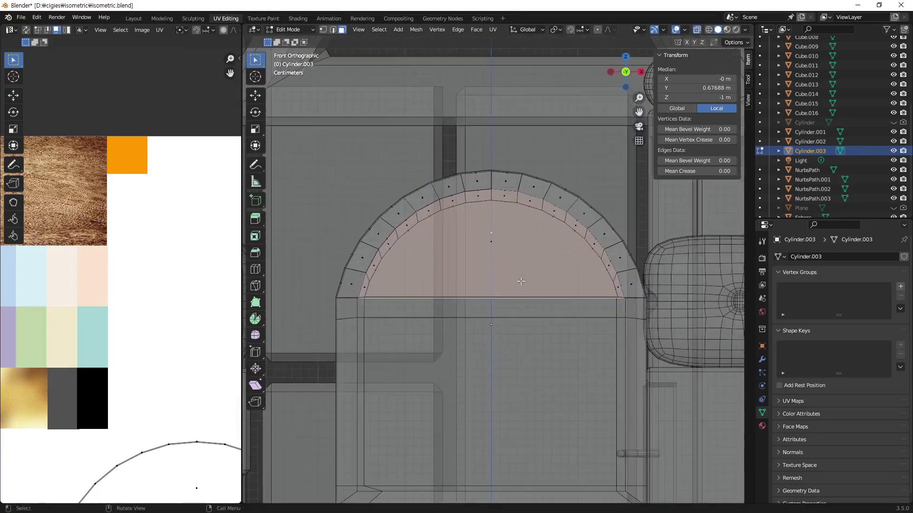
{"action": "key", "text": "i"}
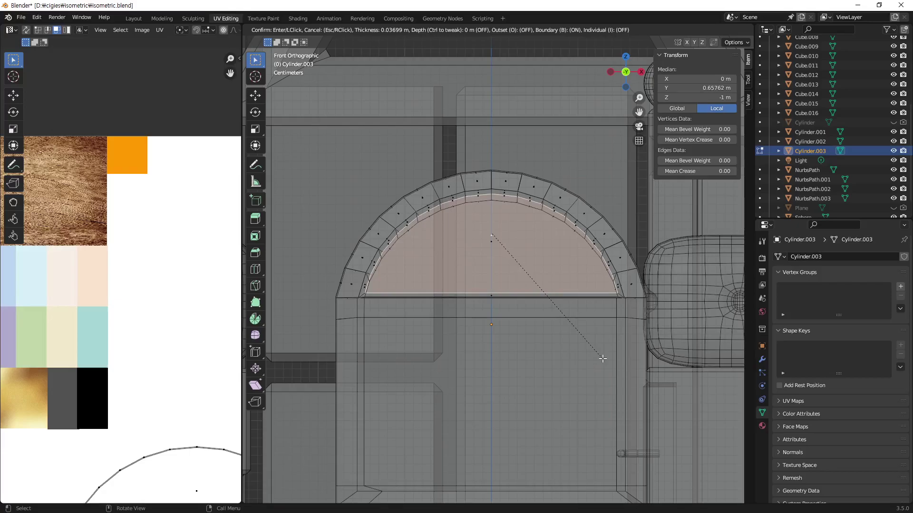
{"action": "left_click", "coordinate": [603, 358]}
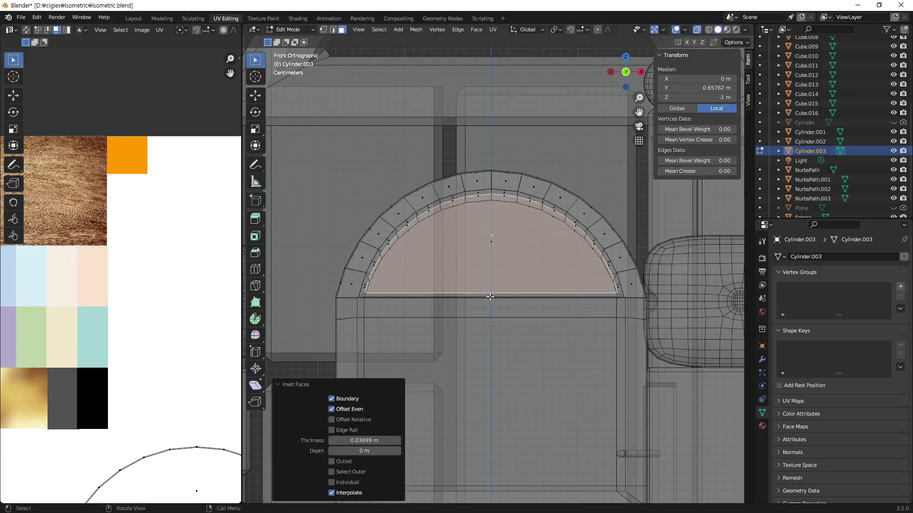
{"action": "middle_click_drag", "start_coordinate": [490, 296], "coordinate": [537, 280]}
Step: Delete the thin strip face, then lower the inset half-round panel slightly along Z
{"action": "left_click", "coordinate": [545, 309]}
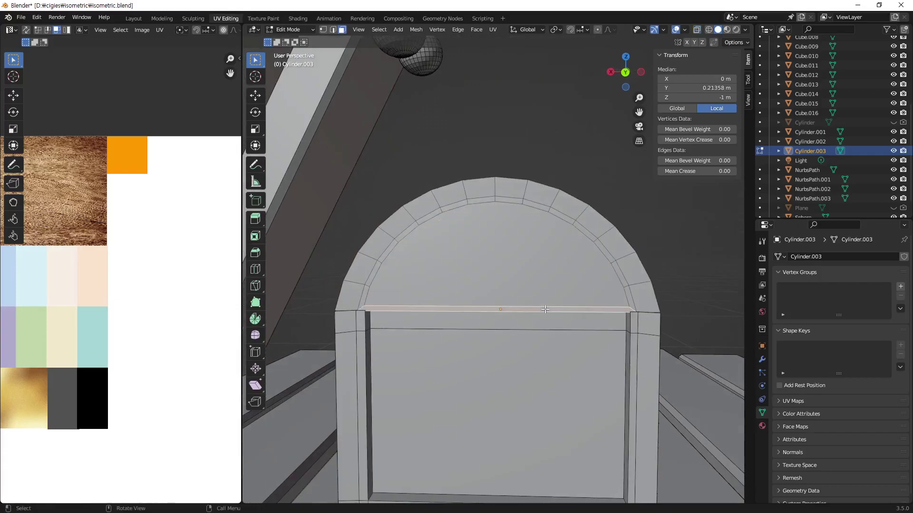
{"action": "key", "text": "x"}
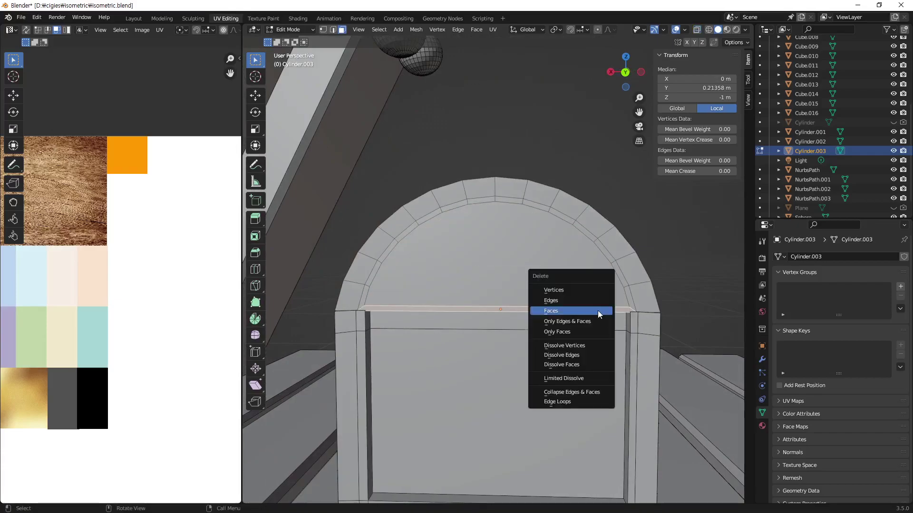
{"action": "left_click", "coordinate": [598, 310]}
{"action": "left_click", "coordinate": [493, 272]}
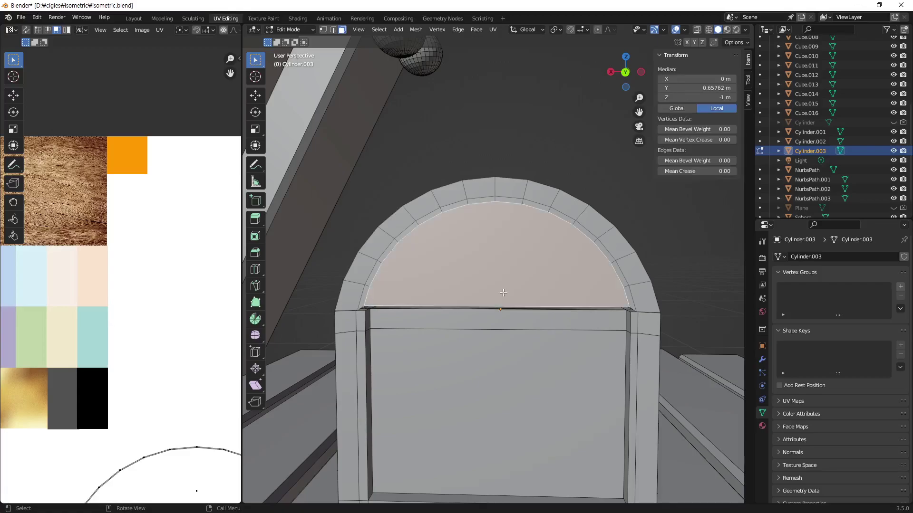
{"action": "middle_click_drag", "start_coordinate": [493, 272], "coordinate": [514, 299]}
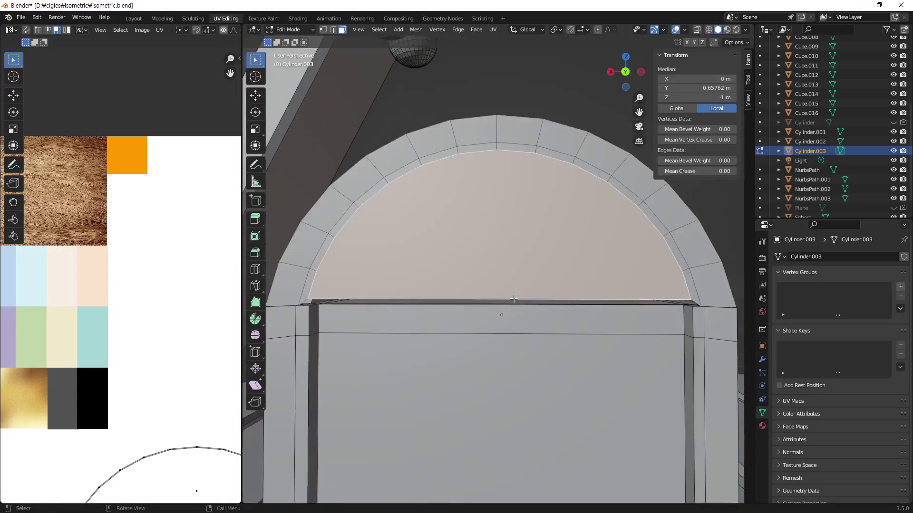
{"action": "key", "text": "g"}
{"action": "key", "text": "z"}
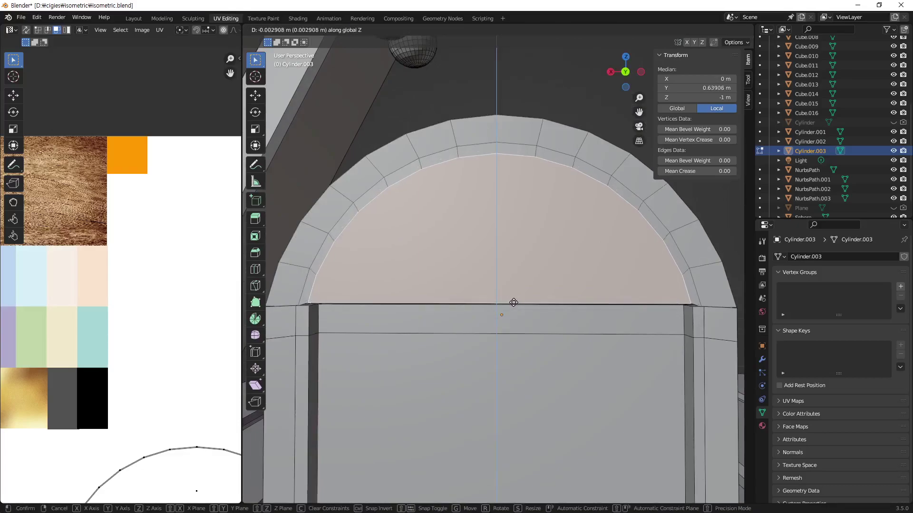
{"action": "left_click", "coordinate": [507, 331]}
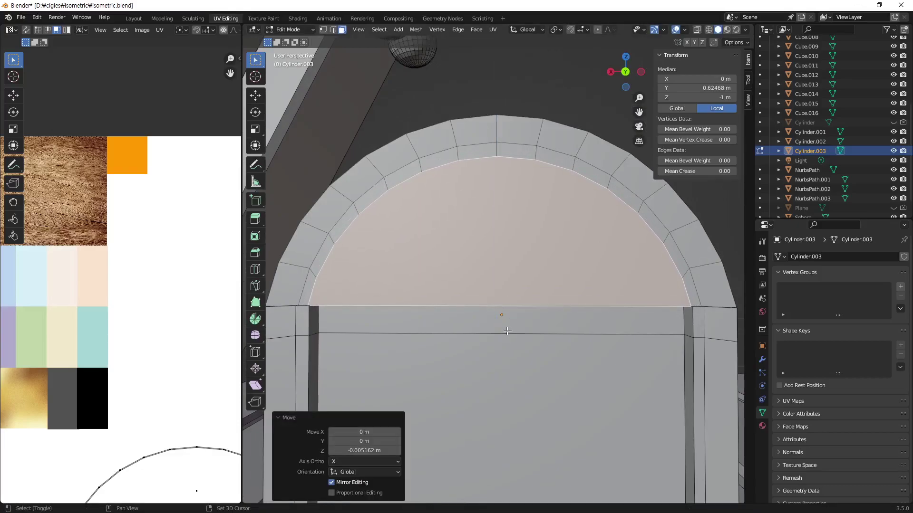
Step: Push the panel about 0.0125 m inward along Y and delete the thin band below
{"action": "mouse_move", "coordinate": [505, 316]}
{"action": "middle_mouse_down"}
{"action": "mouse_move", "coordinate": [399, 302]}
{"action": "mouse_move", "coordinate": [527, 301]}
{"action": "middle_mouse_up"}
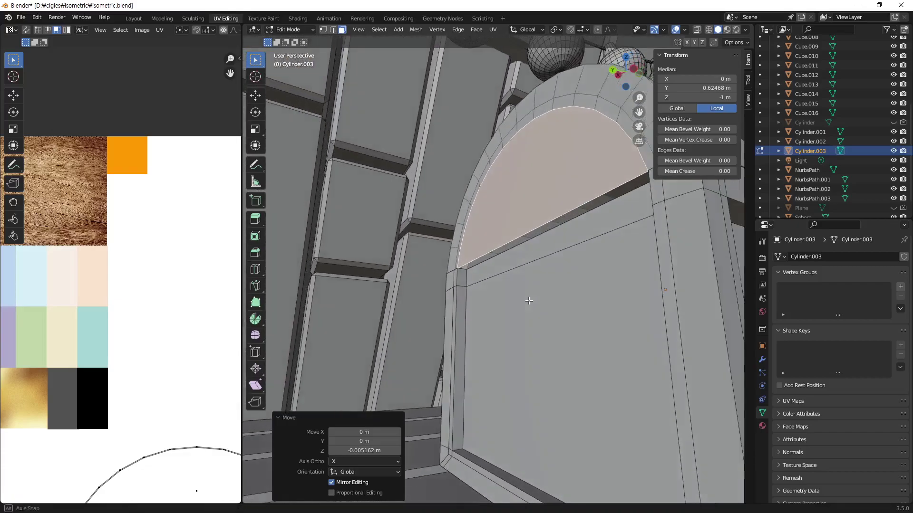
{"action": "key", "text": "g"}
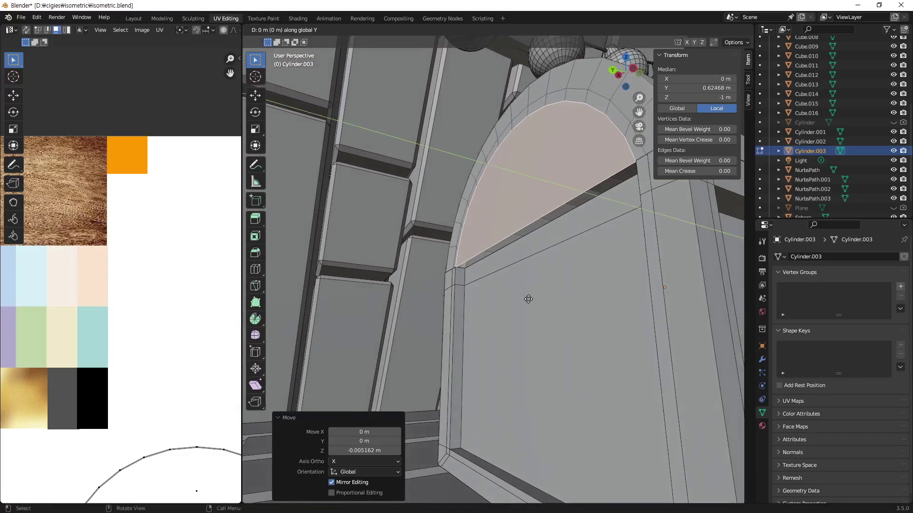
{"action": "key", "text": "y"}
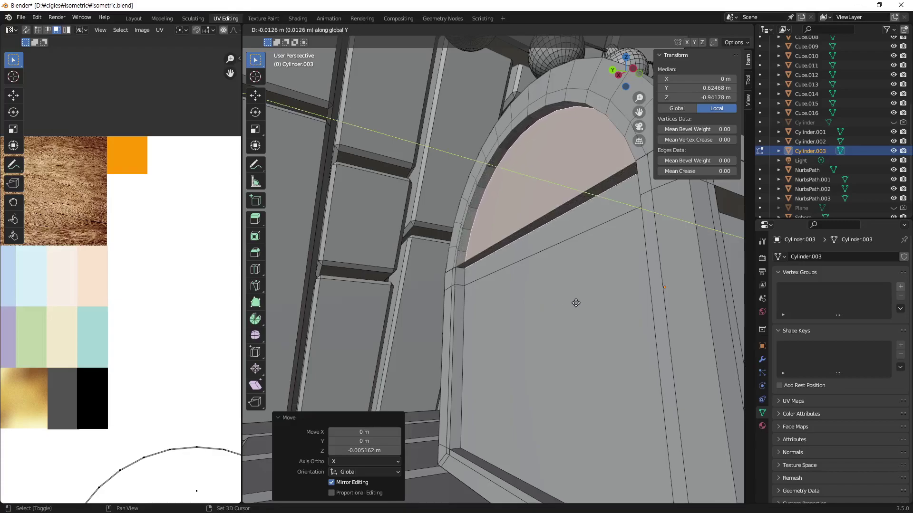
{"action": "left_click", "coordinate": [576, 301]}
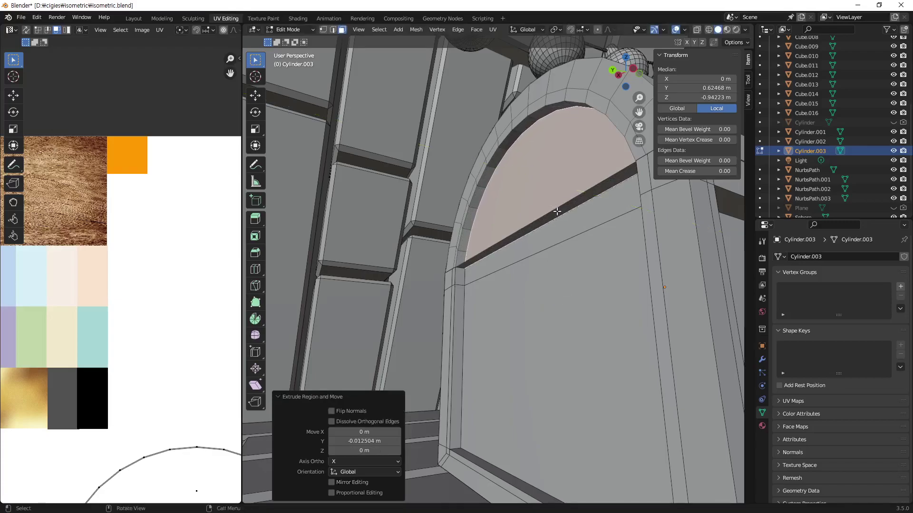
{"action": "left_click", "coordinate": [557, 211]}
{"action": "key", "text": "x"}
{"action": "left_click", "coordinate": [557, 211]}
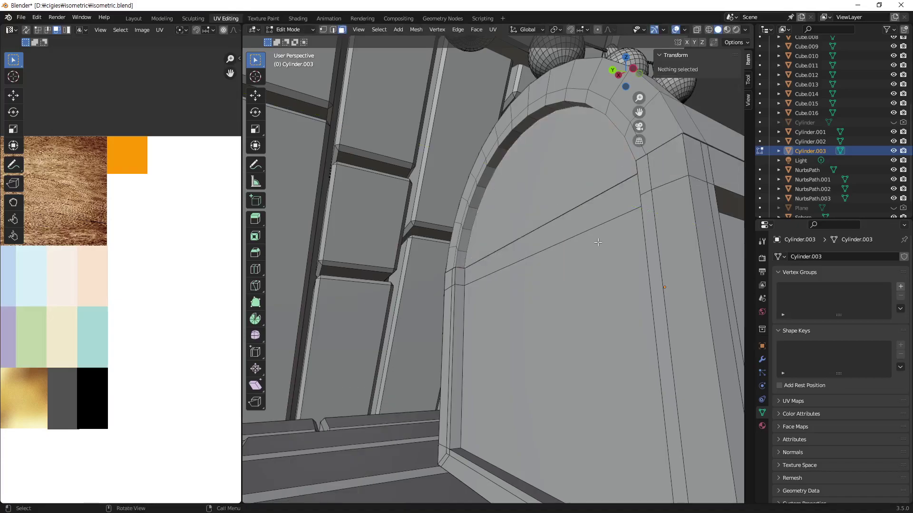
{"action": "mouse_move", "coordinate": [598, 242]}
{"action": "middle_mouse_down"}
{"action": "mouse_move", "coordinate": [456, 288]}
{"action": "mouse_move", "coordinate": [635, 316]}
{"action": "mouse_move", "coordinate": [563, 285]}
{"action": "middle_mouse_up"}
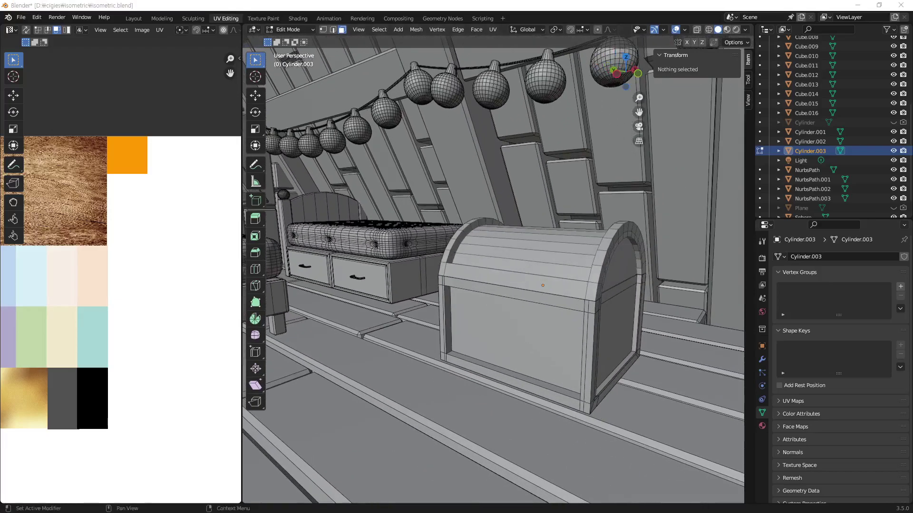
Step: Zoom out to frame the whole attic, then switch to the browser's reference render
{"action": "scroll", "coordinate": [450, 314], "scroll_direction": "down", "scroll_amount": 3}
{"action": "mouse_move", "coordinate": [564, 285]}
{"action": "middle_mouse_down"}
{"action": "mouse_move", "coordinate": [446, 321]}
{"action": "mouse_move", "coordinate": [612, 279]}
{"action": "middle_mouse_up"}
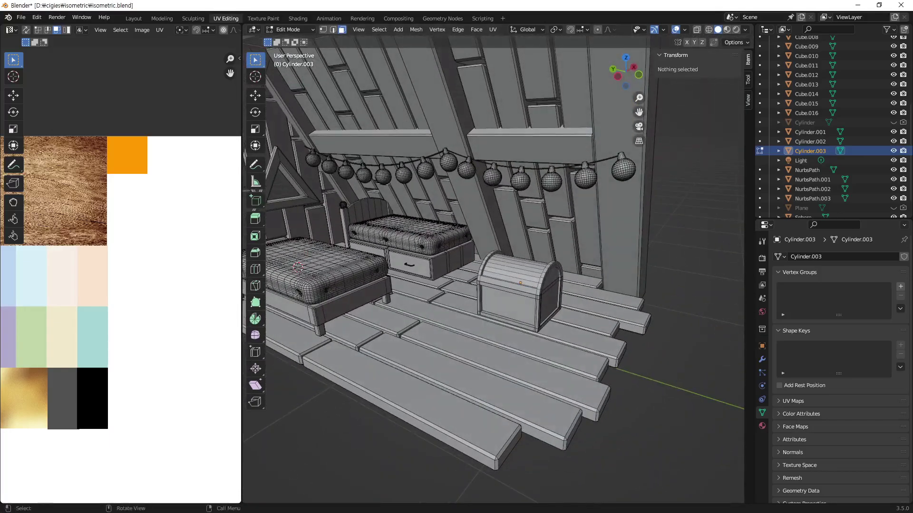
{"action": "key", "text": "alt+Tab"}
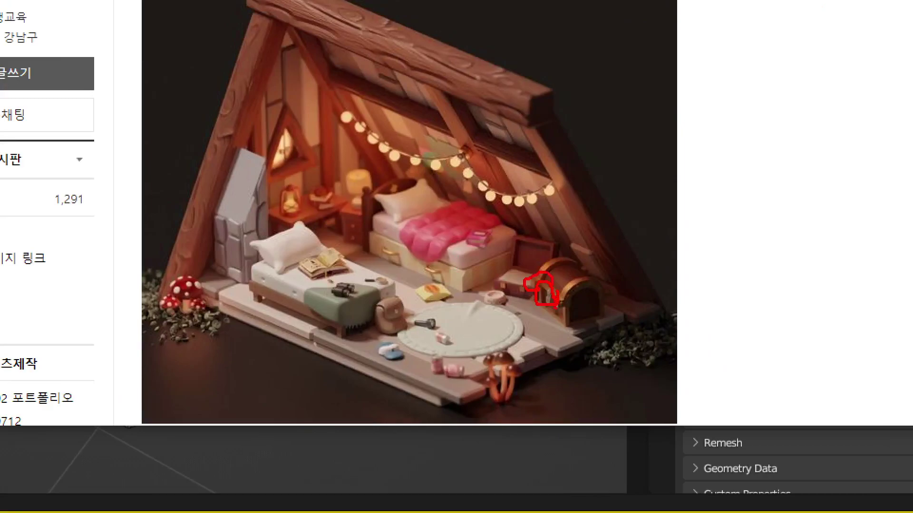
Step: Circle the chest's front corner on the reference, then zoom in on the chest in Blender
{"action": "left_click_drag", "start_coordinate": [556, 305], "coordinate": [560, 288]}
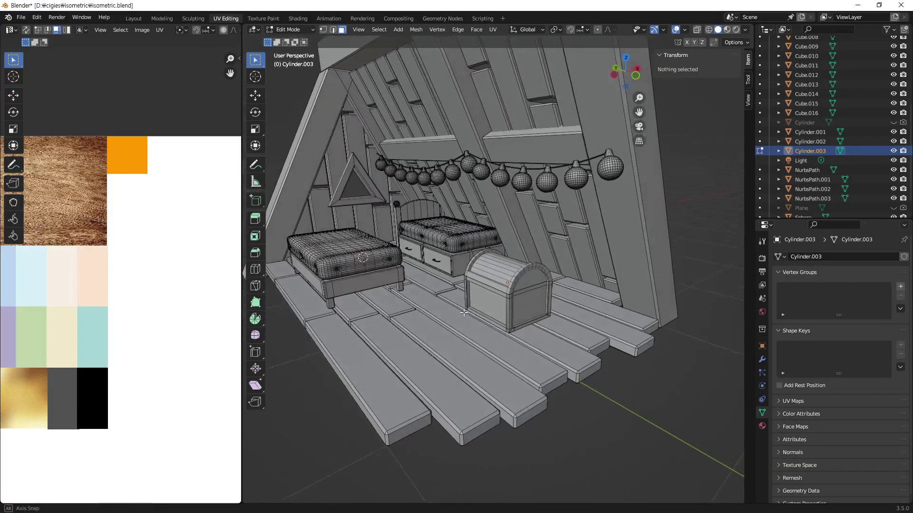
{"action": "scroll", "coordinate": [523, 312], "scroll_direction": "up", "scroll_amount": 3}
{"action": "scroll", "coordinate": [558, 305], "scroll_direction": "up", "scroll_amount": 3}
Step: Select the chest body and lid and edit both meshes together
{"action": "left_click", "coordinate": [619, 309]}
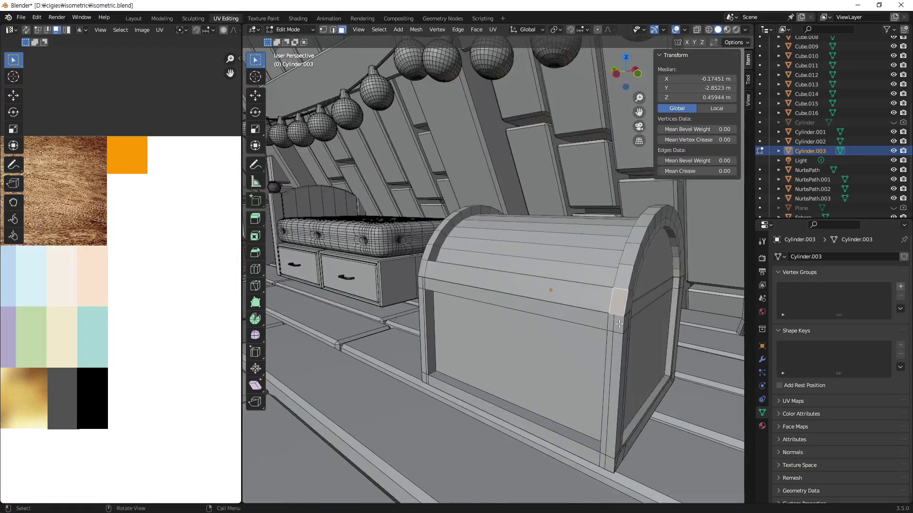
{"action": "key", "text": "Tab"}
{"action": "left_click", "coordinate": [566, 341], "text": "shift"}
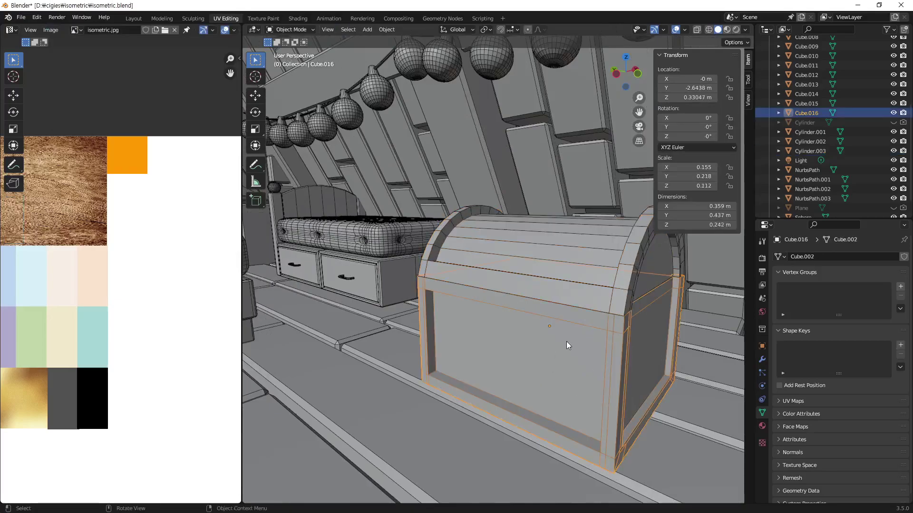
{"action": "left_click", "coordinate": [587, 276], "text": "shift"}
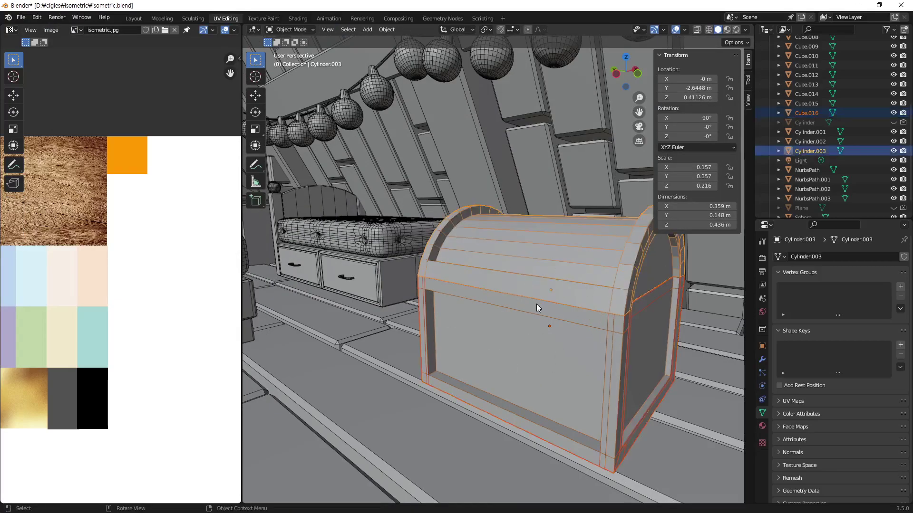
{"action": "key", "text": "Tab"}
{"action": "middle_click_drag", "start_coordinate": [552, 338], "coordinate": [474, 343]}
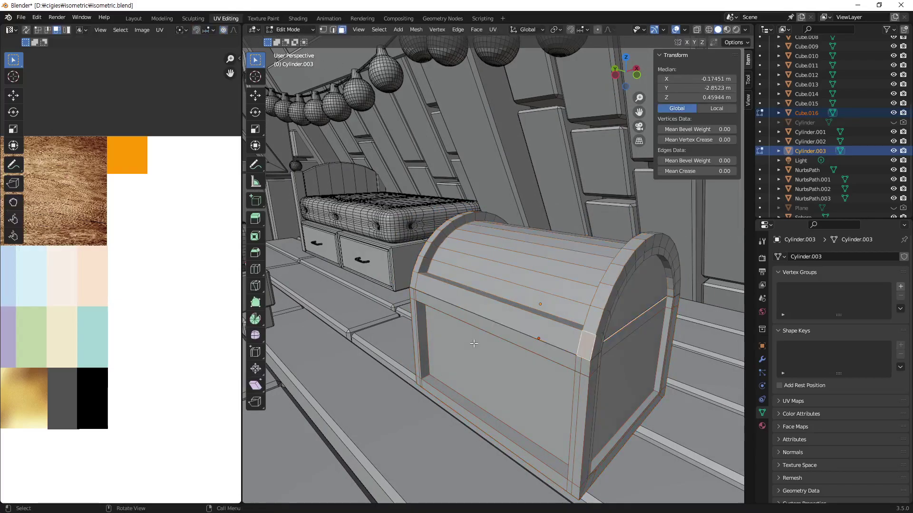
Step: Select the small corner faces on the lid and body at the front corners
{"action": "left_click", "coordinate": [574, 369], "text": "shift"}
{"action": "left_click", "coordinate": [570, 361], "text": "shift"}
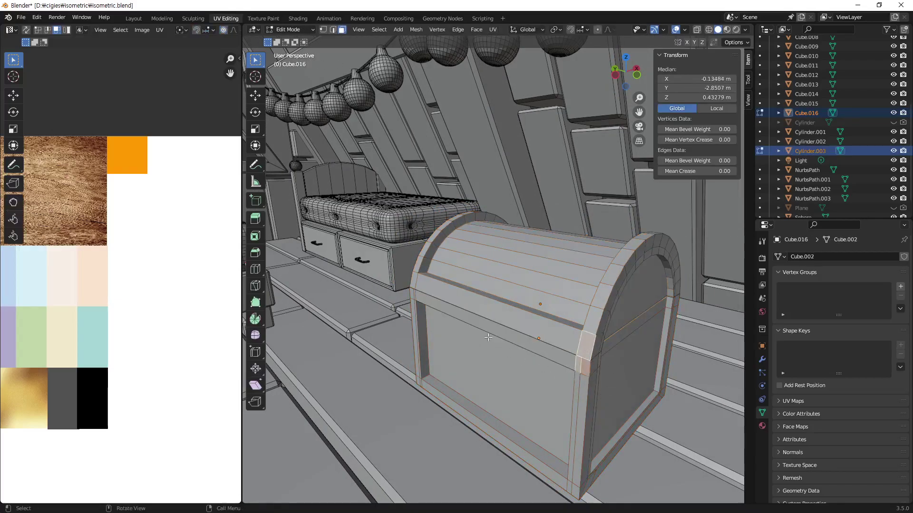
{"action": "middle_click_drag", "start_coordinate": [577, 364], "coordinate": [585, 288]}
{"action": "left_click", "coordinate": [582, 281], "text": "shift"}
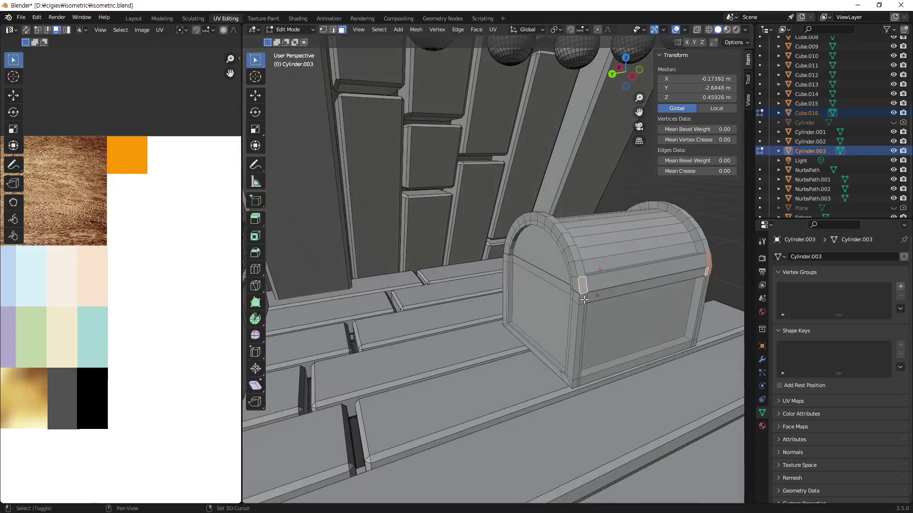
{"action": "left_click", "coordinate": [587, 298], "text": "shift"}
{"action": "left_click", "coordinate": [586, 298], "text": "shift"}
{"action": "middle_click_drag", "start_coordinate": [586, 298], "coordinate": [548, 312]}
{"action": "scroll", "coordinate": [584, 301], "scroll_direction": "up", "scroll_amount": 2}
{"action": "scroll", "coordinate": [584, 303], "scroll_direction": "up", "scroll_amount": 2}
{"action": "scroll", "coordinate": [584, 303], "scroll_direction": "down", "scroll_amount": 2}
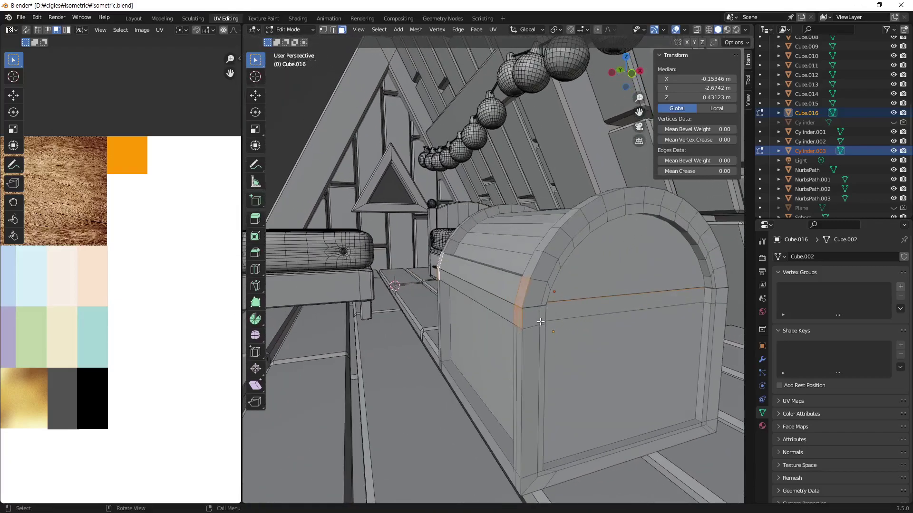
Step: Extrude the corner faces 0.036 m along X into blocks, then exit and deselect
{"action": "key", "text": "e"}
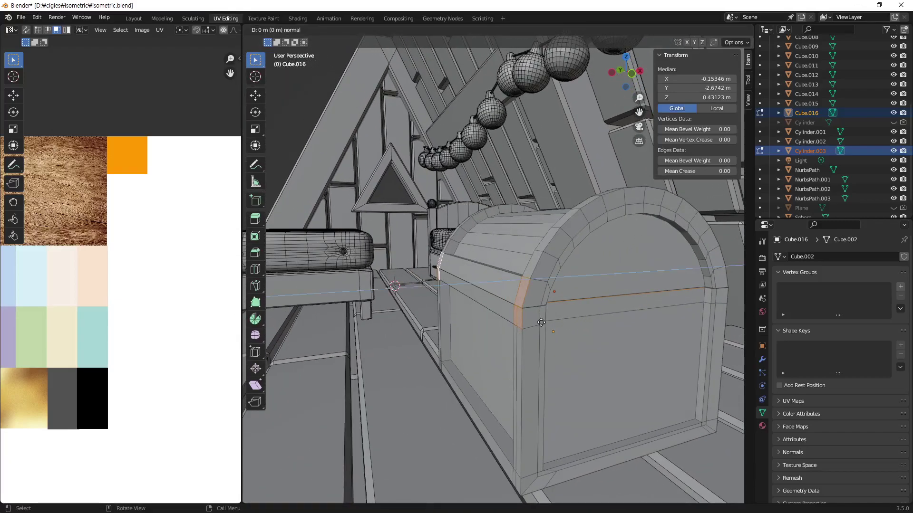
{"action": "key", "text": "x"}
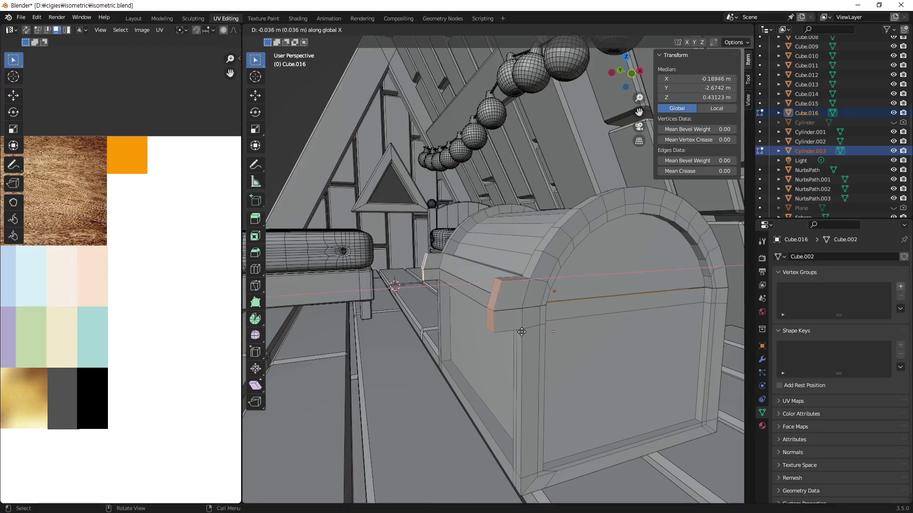
{"action": "left_click", "coordinate": [522, 332]}
{"action": "middle_click_drag", "start_coordinate": [521, 332], "coordinate": [598, 343]}
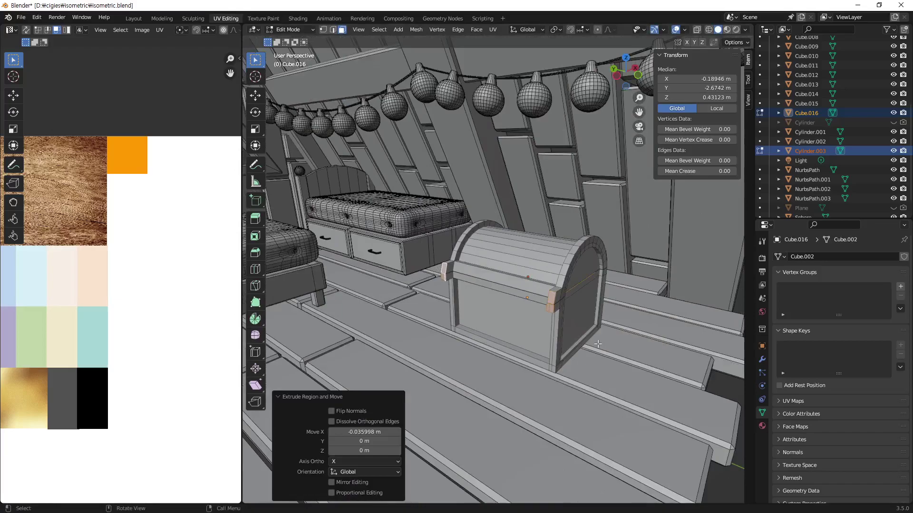
{"action": "key", "text": "Tab"}
{"action": "key", "text": "alt+a"}
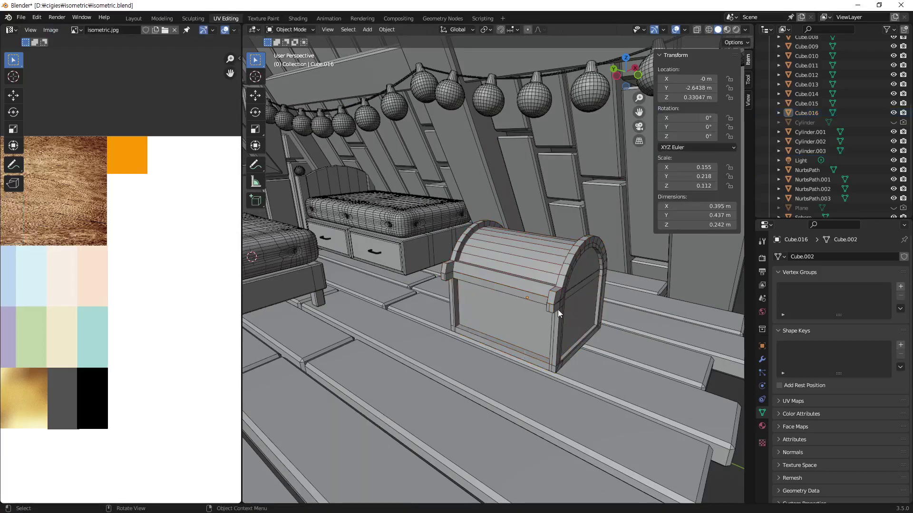
Step: Frame the chest in a flat left X-ray view and edit the lid and body meshes
{"action": "mouse_move", "coordinate": [557, 309]}
{"action": "middle_mouse_down"}
{"action": "mouse_move", "coordinate": [432, 297]}
{"action": "mouse_move", "coordinate": [523, 307]}
{"action": "mouse_move", "coordinate": [593, 331]}
{"action": "mouse_move", "coordinate": [567, 321]}
{"action": "middle_mouse_up"}
{"action": "mouse_move", "coordinate": [400, 259]}
{"action": "middle_mouse_down"}
{"action": "mouse_move", "coordinate": [524, 282]}
{"action": "mouse_move", "coordinate": [523, 264]}
{"action": "middle_mouse_up"}
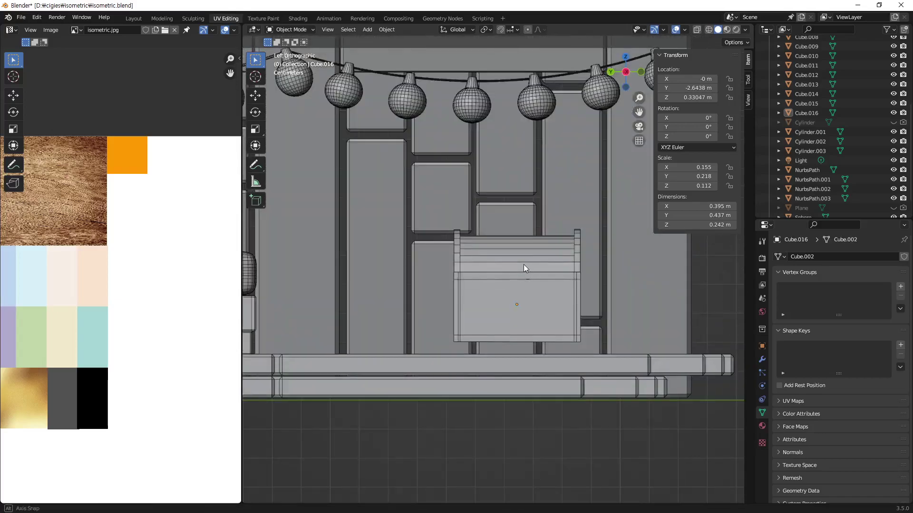
{"action": "scroll", "coordinate": [461, 306], "scroll_direction": "up", "scroll_amount": 4}
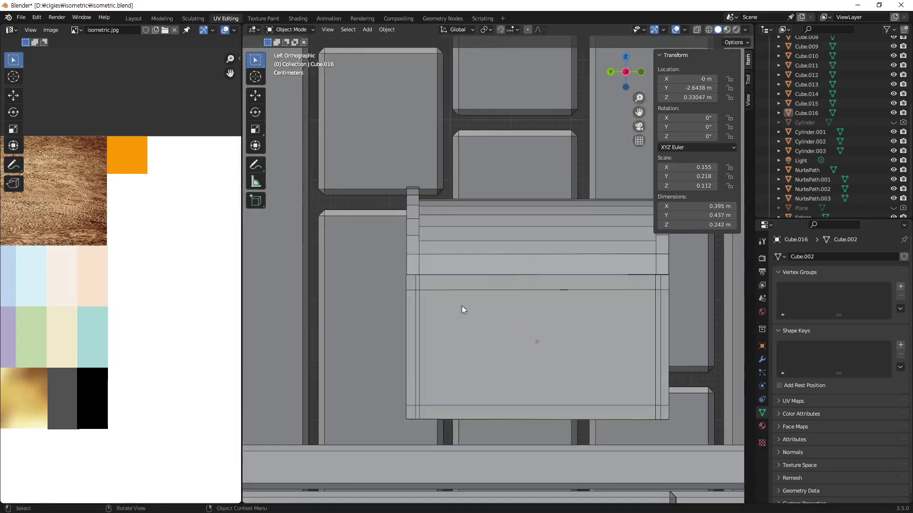
{"action": "middle_click_drag", "start_coordinate": [474, 316], "coordinate": [479, 338], "text": "shift"}
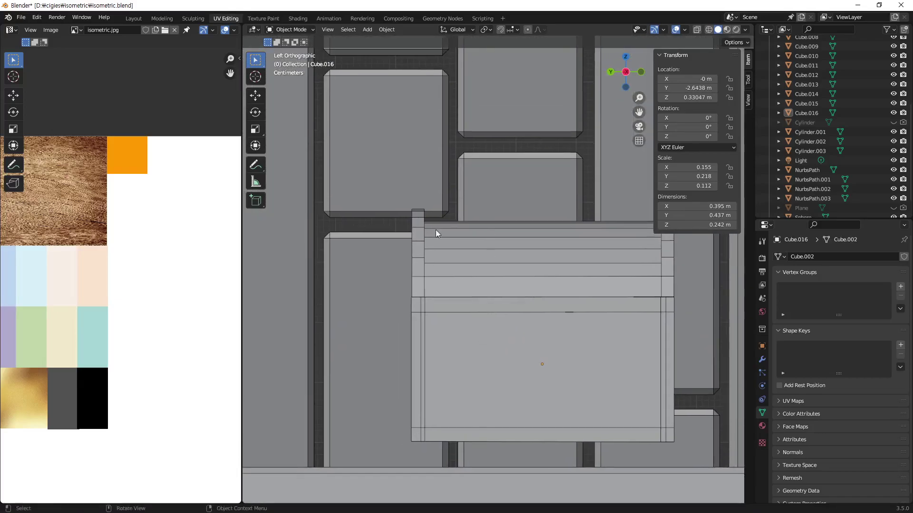
{"action": "key", "text": "alt+z"}
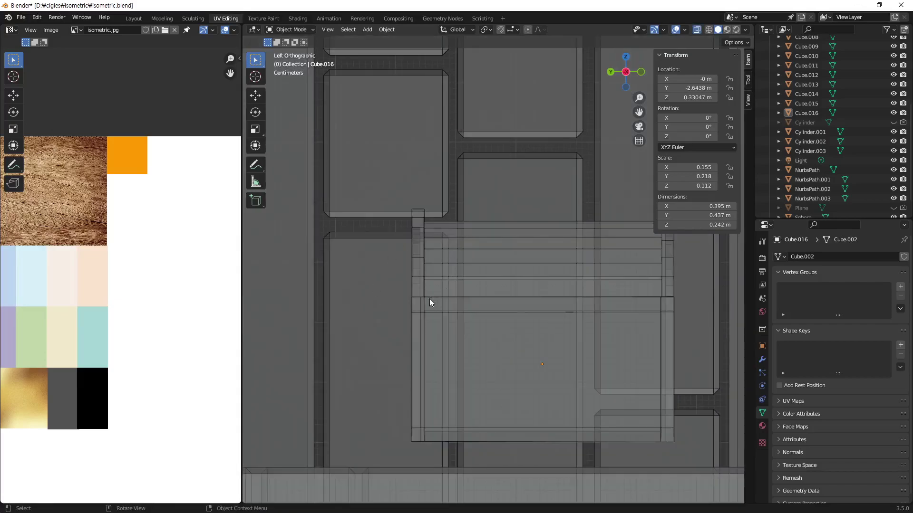
{"action": "left_click", "coordinate": [495, 253]}
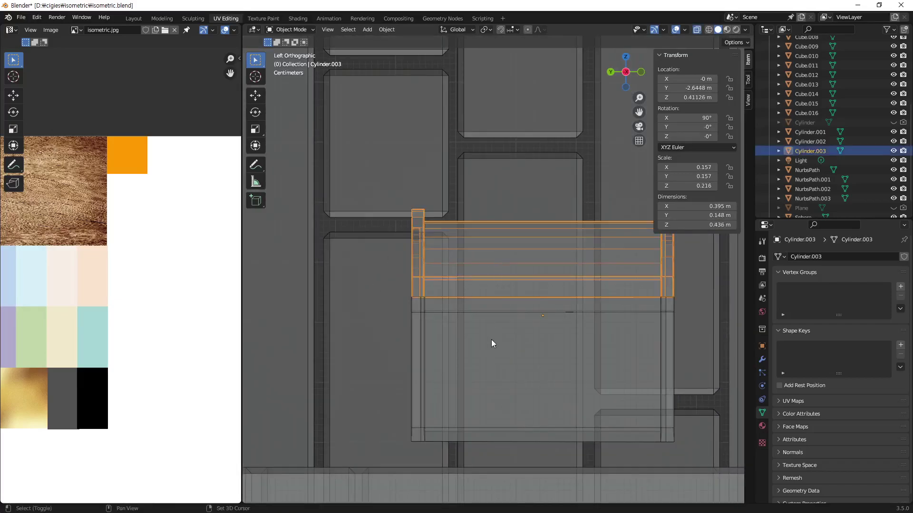
{"action": "left_click", "coordinate": [492, 339], "text": "shift"}
{"action": "key", "text": "Tab"}
Step: Box-select the left end's inner vertex column and move it inward along Y
{"action": "key", "text": "1"}
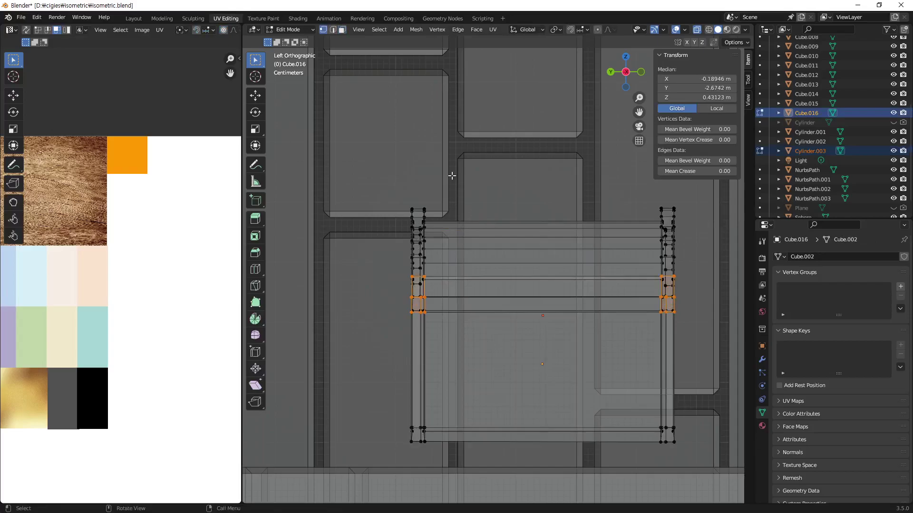
{"action": "left_click_drag", "start_coordinate": [451, 176], "coordinate": [416, 455]}
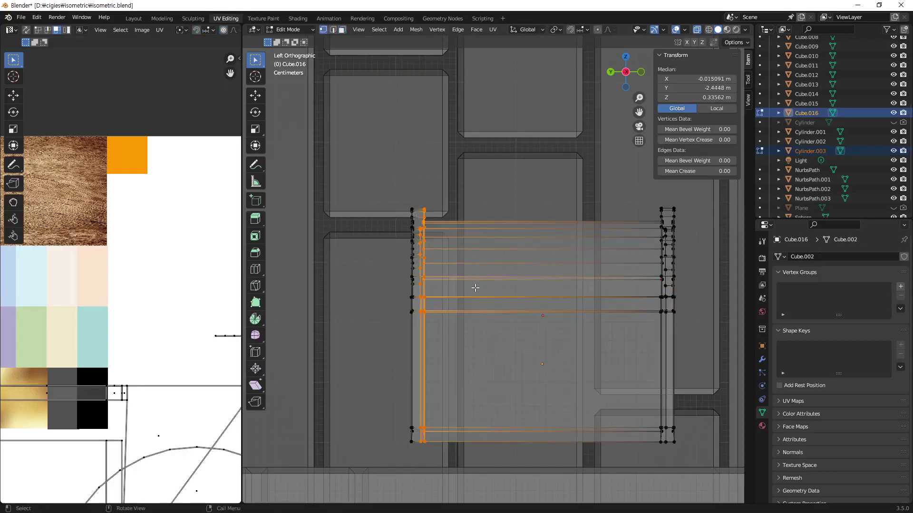
{"action": "key", "text": "g"}
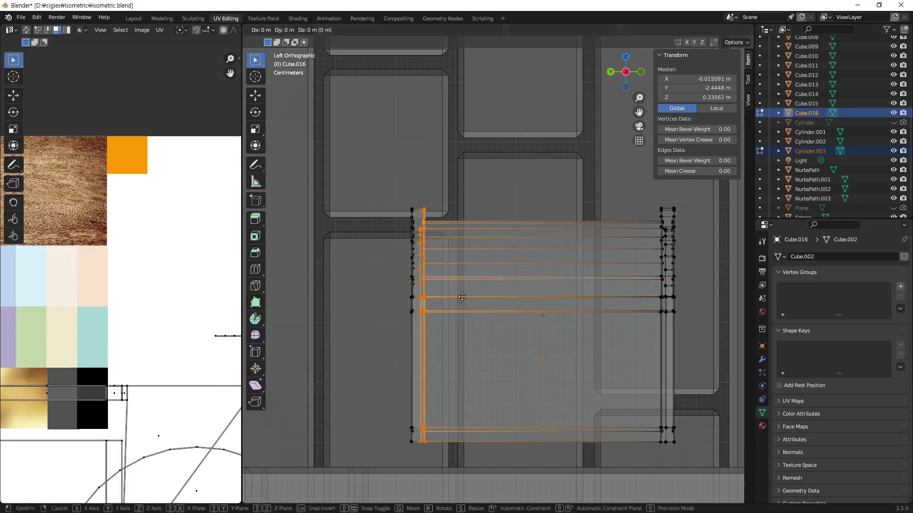
{"action": "key", "text": "y"}
{"action": "left_click", "coordinate": [477, 298]}
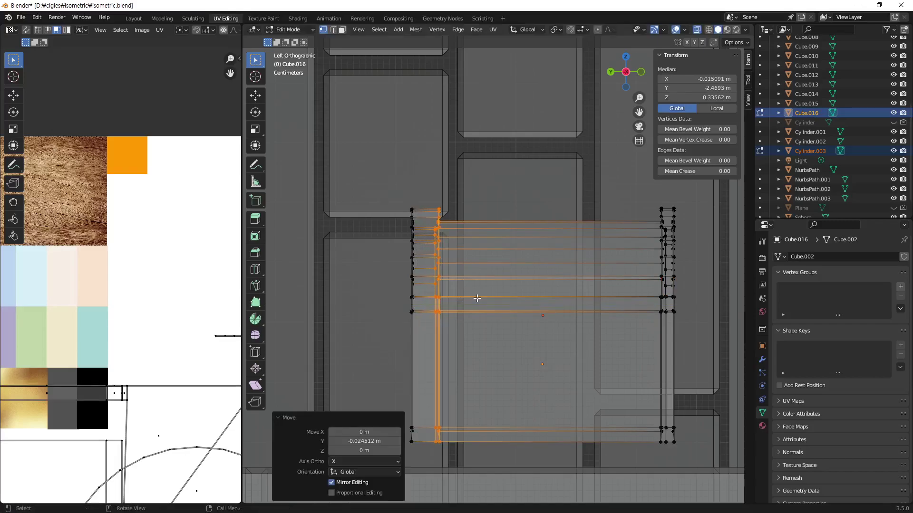
Step: Move the right end's inner vertex column inward along Y, then exit Edit Mode and X-ray
{"action": "left_click_drag", "start_coordinate": [641, 195], "coordinate": [668, 450]}
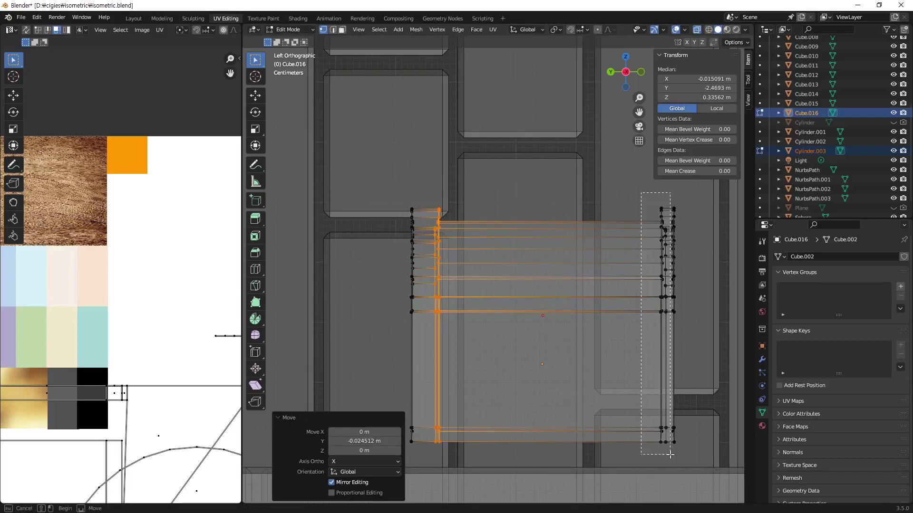
{"action": "key", "text": "g"}
{"action": "key", "text": "y"}
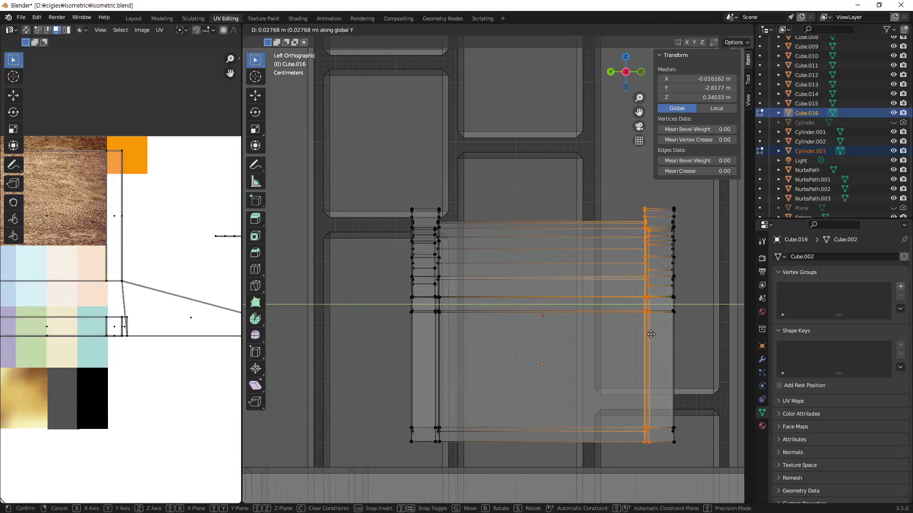
{"action": "left_click", "coordinate": [651, 334]}
{"action": "key", "text": "Tab"}
{"action": "mouse_move", "coordinate": [689, 327]}
{"action": "middle_mouse_down"}
{"action": "mouse_move", "coordinate": [586, 326]}
{"action": "mouse_move", "coordinate": [661, 342]}
{"action": "mouse_move", "coordinate": [628, 354]}
{"action": "middle_mouse_up"}
{"action": "key", "text": "alt+z"}
{"action": "scroll", "coordinate": [632, 356], "scroll_direction": "down", "scroll_amount": 3}
{"action": "scroll", "coordinate": [526, 309], "scroll_direction": "up", "scroll_amount": 3}
{"action": "key", "text": "alt+a"}
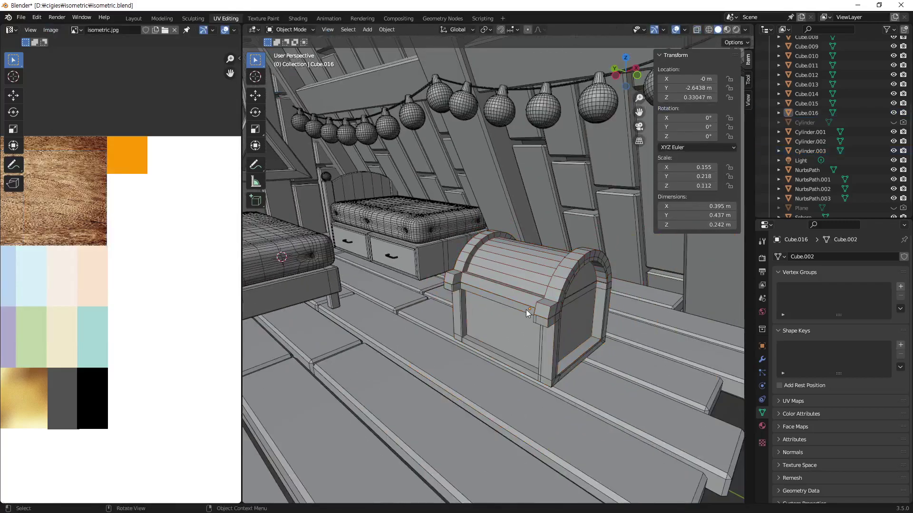
{"action": "scroll", "coordinate": [526, 309], "scroll_direction": "down", "scroll_amount": 2}
{"action": "mouse_move", "coordinate": [501, 336]}
{"action": "middle_mouse_down"}
{"action": "mouse_move", "coordinate": [600, 273]}
{"action": "mouse_move", "coordinate": [584, 290]}
{"action": "mouse_move", "coordinate": [480, 278]}
{"action": "mouse_move", "coordinate": [457, 286]}
{"action": "mouse_move", "coordinate": [495, 281]}
{"action": "mouse_move", "coordinate": [494, 291]}
{"action": "mouse_move", "coordinate": [572, 297]}
{"action": "mouse_move", "coordinate": [568, 311]}
{"action": "mouse_move", "coordinate": [589, 310]}
{"action": "middle_mouse_up"}
{"action": "scroll", "coordinate": [522, 298], "scroll_direction": "up", "scroll_amount": 2}
{"action": "scroll", "coordinate": [521, 298], "scroll_direction": "down", "scroll_amount": 2}
{"action": "scroll", "coordinate": [531, 304], "scroll_direction": "up", "scroll_amount": 2}
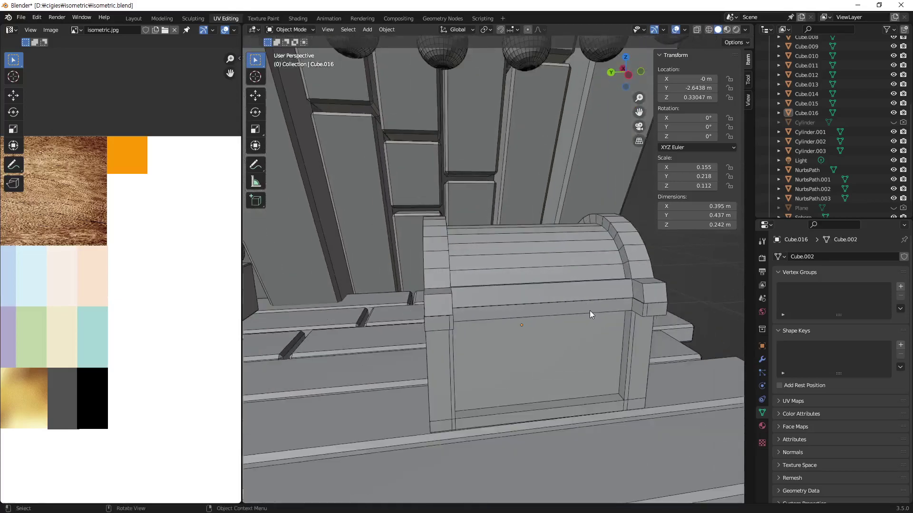
{"action": "scroll", "coordinate": [590, 310], "scroll_direction": "down", "scroll_amount": 3}
{"action": "mouse_move", "coordinate": [532, 291]}
{"action": "middle_mouse_down"}
{"action": "mouse_move", "coordinate": [529, 318]}
{"action": "mouse_move", "coordinate": [522, 272]}
{"action": "middle_mouse_up"}
{"action": "scroll", "coordinate": [540, 301], "scroll_direction": "up", "scroll_amount": 3}
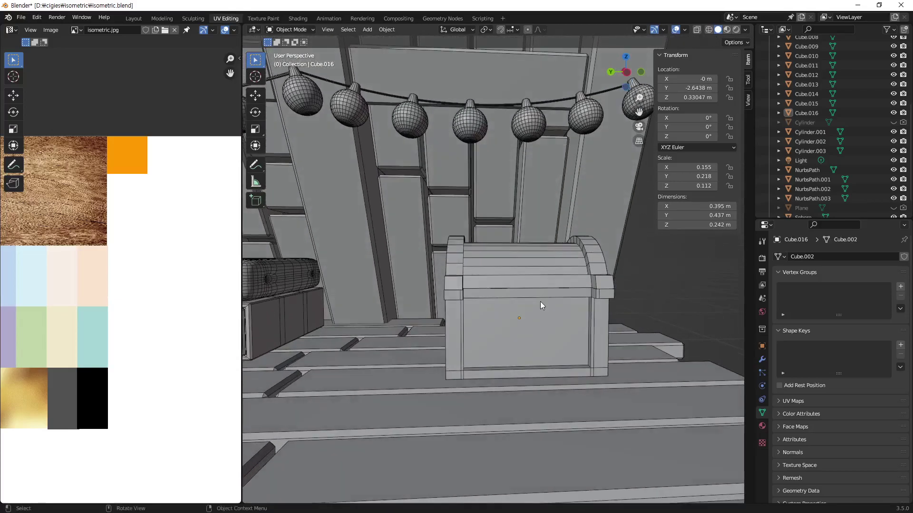
{"action": "scroll", "coordinate": [540, 301], "scroll_direction": "up", "scroll_amount": 2}
{"action": "mouse_move", "coordinate": [540, 302]}
{"action": "middle_mouse_down"}
{"action": "mouse_move", "coordinate": [457, 306]}
{"action": "mouse_move", "coordinate": [539, 313]}
{"action": "mouse_move", "coordinate": [548, 307]}
{"action": "middle_mouse_up"}
{"action": "left_click", "coordinate": [257, 166]}
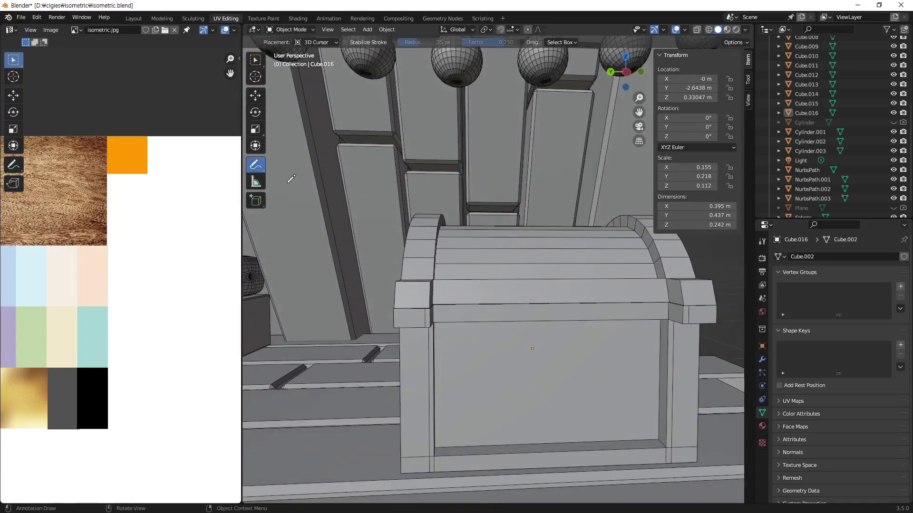
{"action": "left_click", "coordinate": [561, 284]}
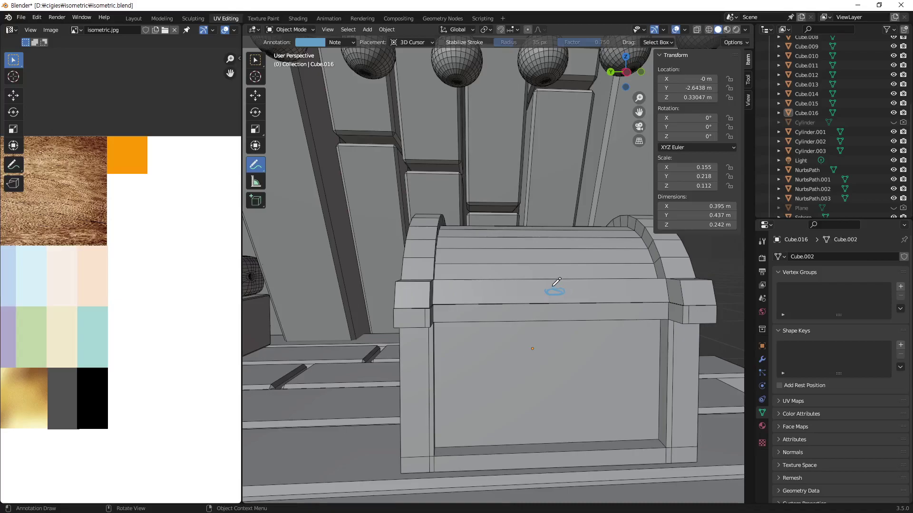
{"action": "key", "text": "ctrl+z"}
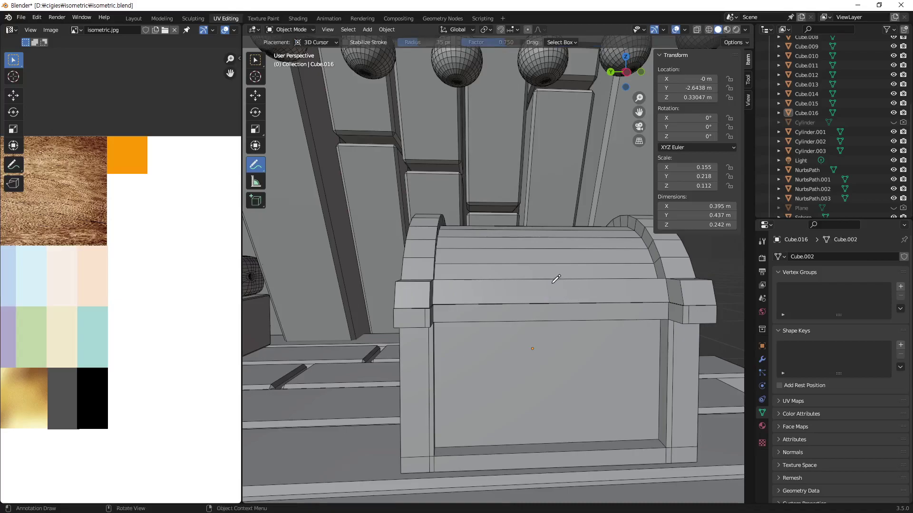
{"action": "left_click_drag", "start_coordinate": [551, 284], "coordinate": [552, 292]}
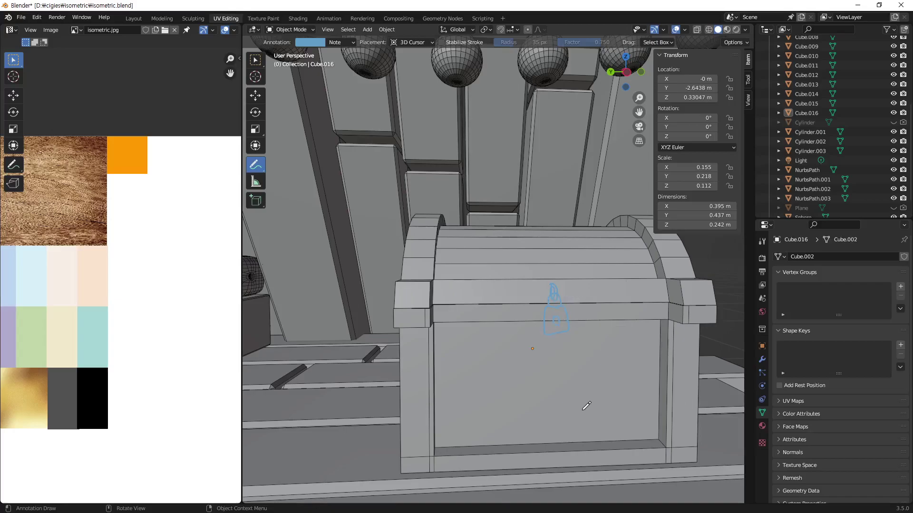
{"action": "left_click", "coordinate": [346, 41]}
{"action": "left_click", "coordinate": [402, 61]}
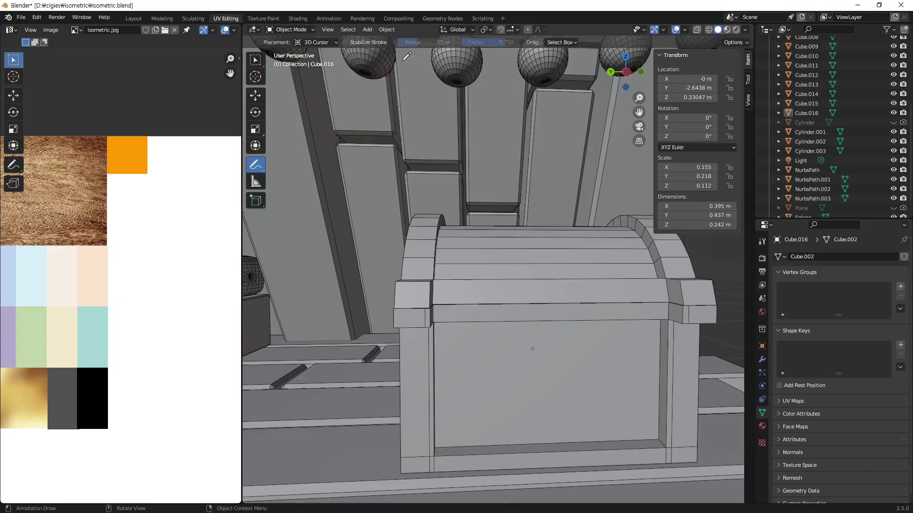
{"action": "middle_click_drag", "start_coordinate": [584, 291], "coordinate": [583, 290]}
Step: Add a cube, move it to the chest and scale it down to 0.031
{"action": "key", "text": "w"}
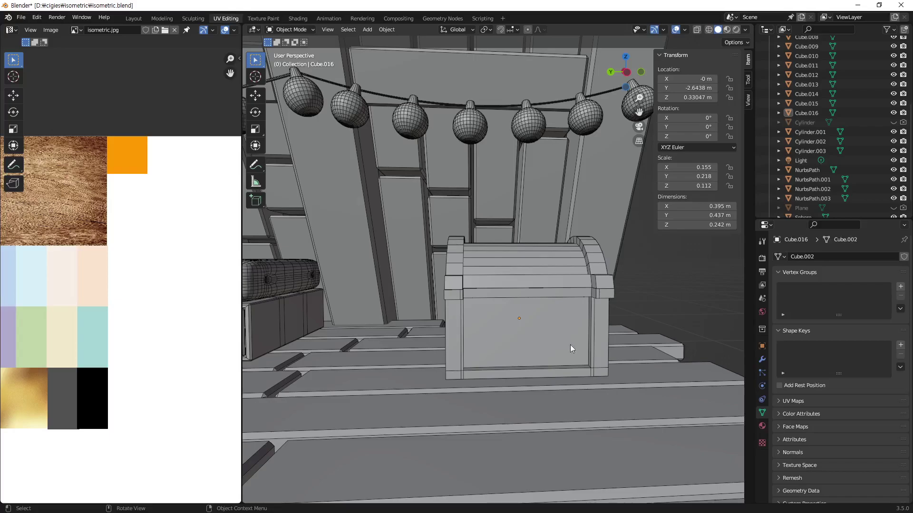
{"action": "middle_click_drag", "start_coordinate": [569, 344], "coordinate": [519, 311], "text": "alt"}
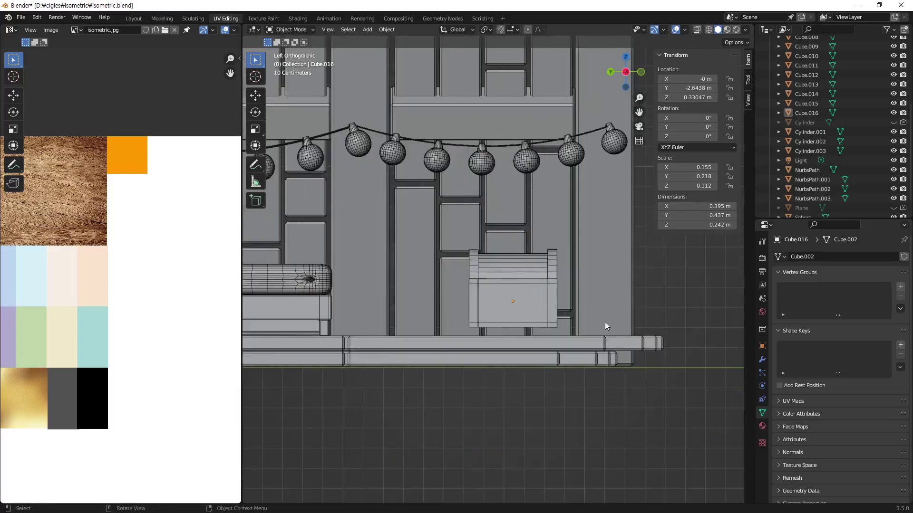
{"action": "scroll", "coordinate": [556, 322], "scroll_direction": "down", "scroll_amount": 4}
{"action": "key", "text": "shift+a"}
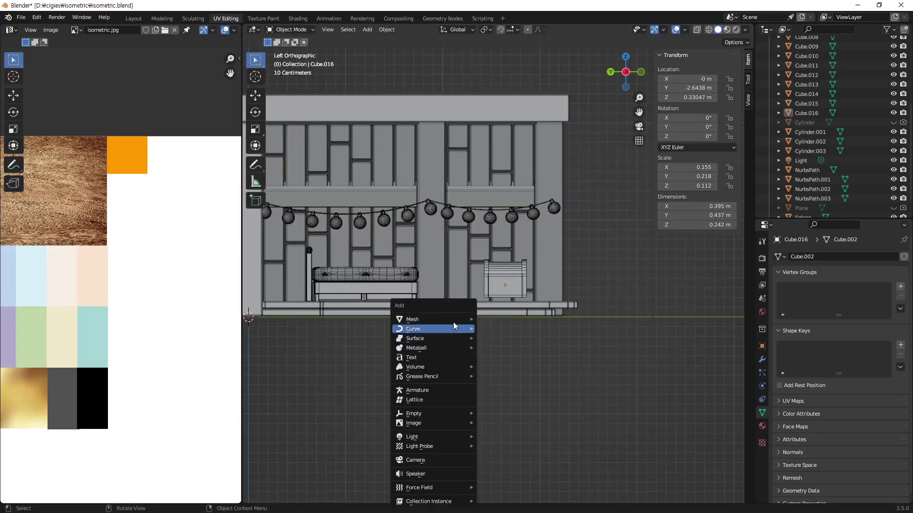
{"action": "left_click", "coordinate": [506, 329]}
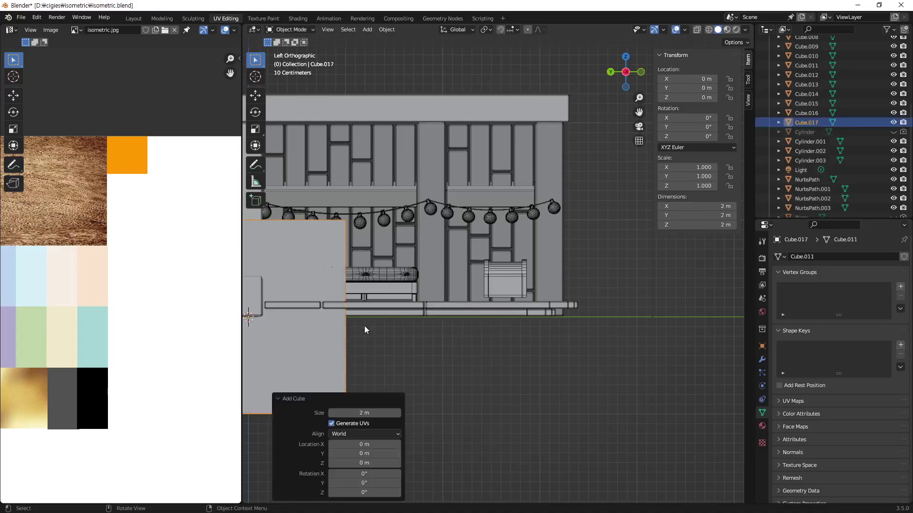
{"action": "key", "text": "g"}
{"action": "left_click", "coordinate": [615, 311]}
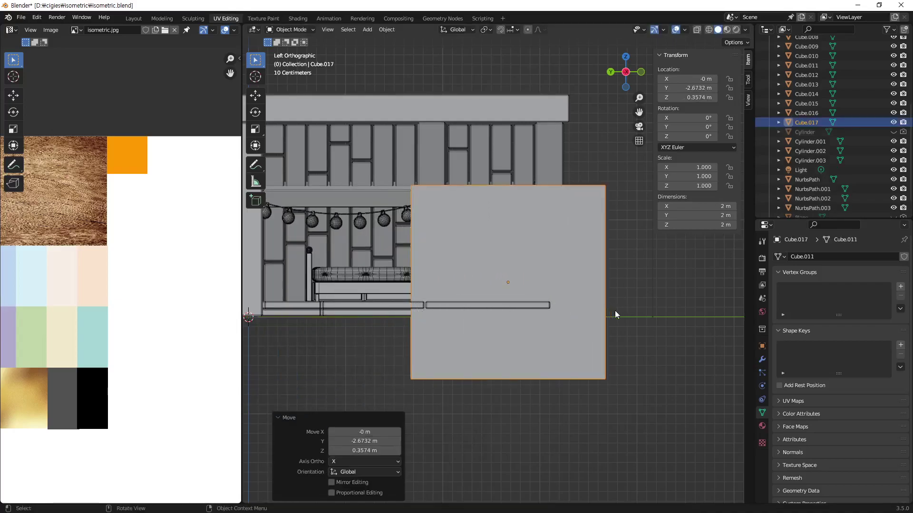
{"action": "key", "text": "s"}
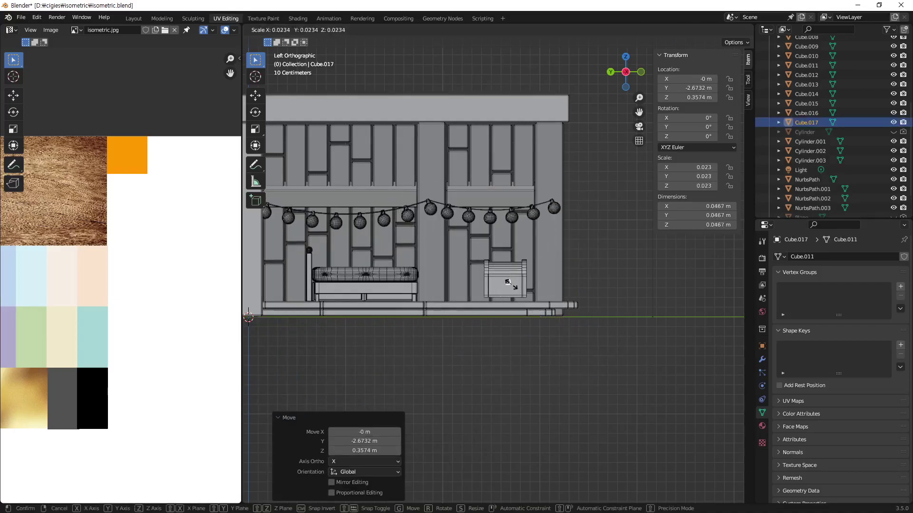
{"action": "left_click", "coordinate": [513, 284]}
Step: Slide the small cube along X to sit against the chest's front
{"action": "scroll", "coordinate": [515, 286], "scroll_direction": "up", "scroll_amount": 4}
{"action": "scroll", "coordinate": [537, 317], "scroll_direction": "up", "scroll_amount": 3}
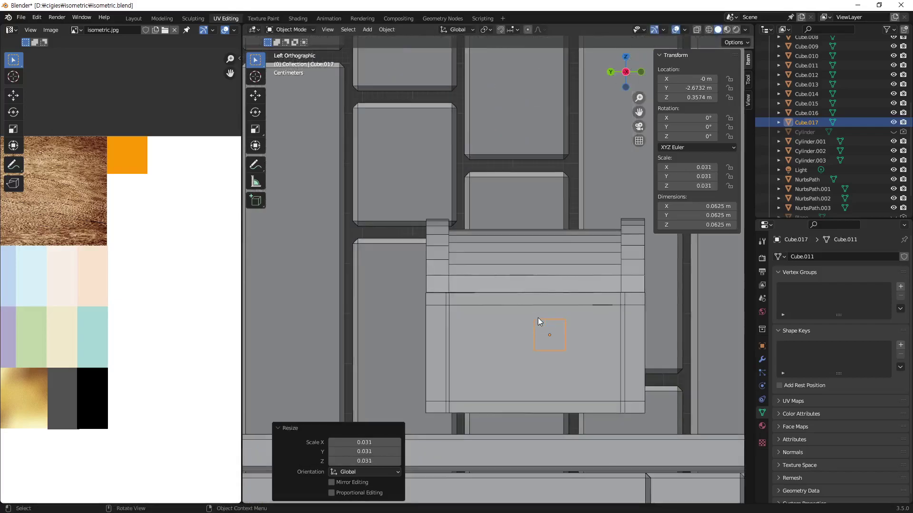
{"action": "mouse_move", "coordinate": [538, 318]}
{"action": "middle_mouse_down"}
{"action": "mouse_move", "coordinate": [515, 355]}
{"action": "mouse_move", "coordinate": [474, 343]}
{"action": "middle_mouse_up"}
{"action": "scroll", "coordinate": [474, 342], "scroll_direction": "down", "scroll_amount": 3}
{"action": "middle_click_drag", "start_coordinate": [518, 341], "coordinate": [524, 315]}
{"action": "key", "text": "g"}
{"action": "key", "text": "x"}
{"action": "left_click", "coordinate": [472, 328]}
{"action": "mouse_move", "coordinate": [471, 328]}
{"action": "middle_mouse_down"}
{"action": "mouse_move", "coordinate": [565, 301]}
{"action": "mouse_move", "coordinate": [535, 307]}
{"action": "mouse_move", "coordinate": [593, 343]}
{"action": "mouse_move", "coordinate": [604, 392]}
{"action": "mouse_move", "coordinate": [609, 358]}
{"action": "middle_mouse_up"}
{"action": "scroll", "coordinate": [534, 306], "scroll_direction": "up", "scroll_amount": 4}
Step: Flatten the small cube along X and narrow it along Y into a thin plate
{"action": "scroll", "coordinate": [620, 352], "scroll_direction": "down", "scroll_amount": 5}
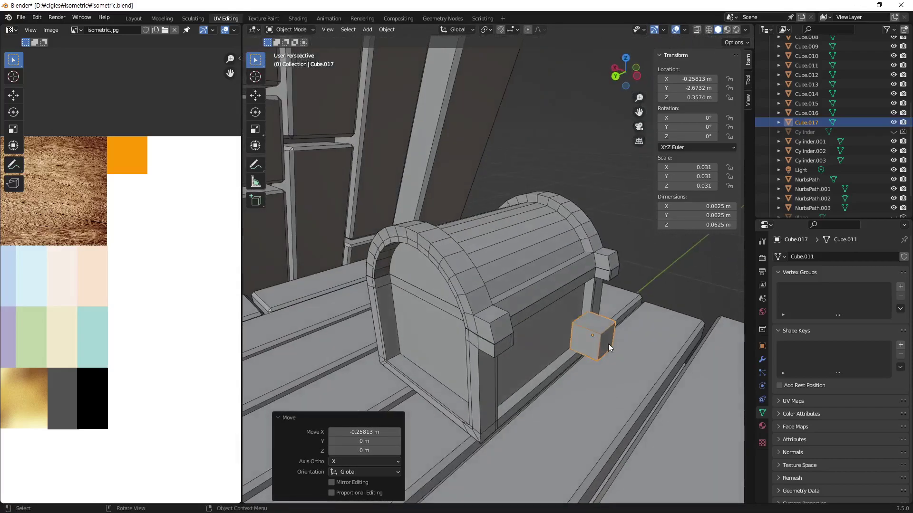
{"action": "key", "text": "s"}
{"action": "key", "text": "x"}
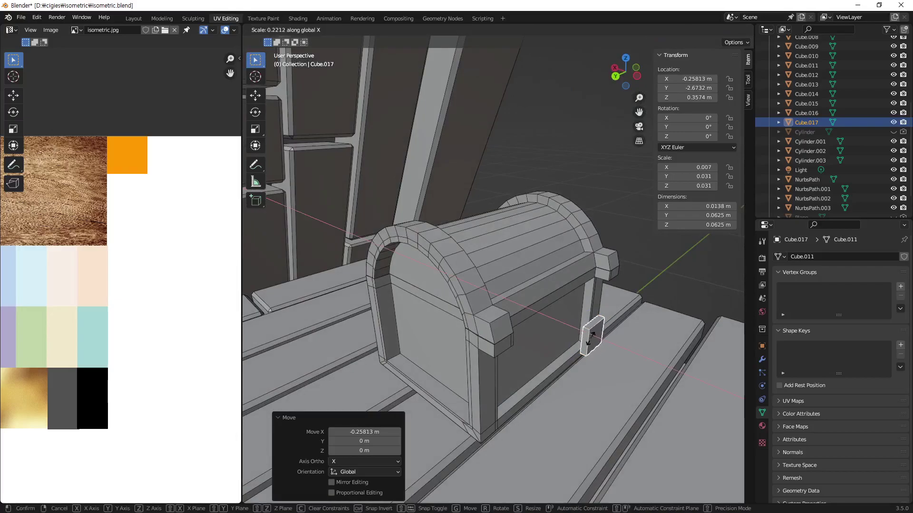
{"action": "left_click", "coordinate": [587, 338]}
{"action": "mouse_move", "coordinate": [588, 338]}
{"action": "middle_mouse_down"}
{"action": "mouse_move", "coordinate": [532, 322]}
{"action": "mouse_move", "coordinate": [586, 378]}
{"action": "mouse_move", "coordinate": [606, 381]}
{"action": "mouse_move", "coordinate": [595, 349]}
{"action": "mouse_move", "coordinate": [571, 364]}
{"action": "middle_mouse_up"}
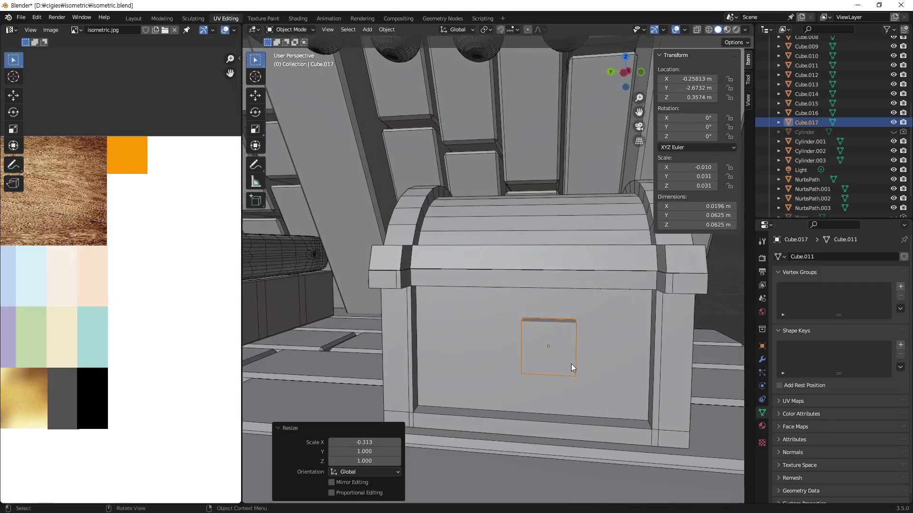
{"action": "key", "text": "s"}
{"action": "key", "text": "y"}
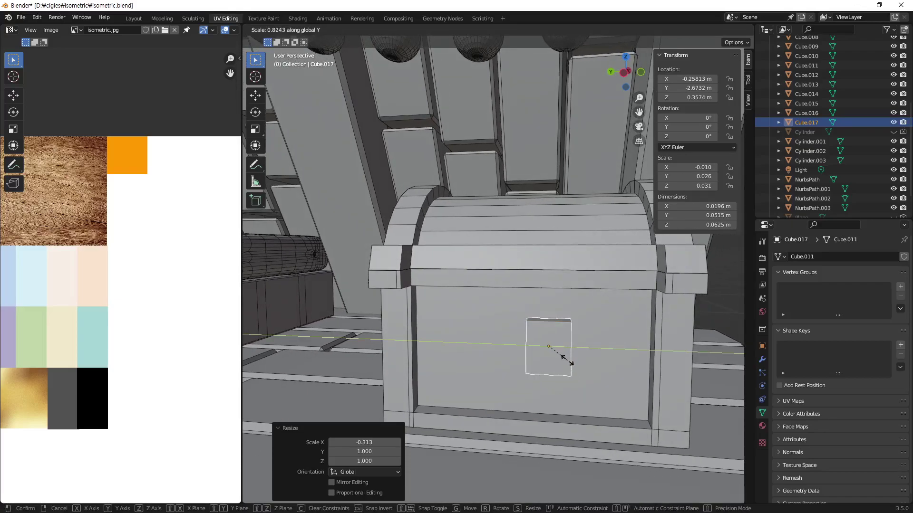
{"action": "left_click", "coordinate": [567, 360]}
{"action": "mouse_move", "coordinate": [567, 360]}
{"action": "middle_mouse_down"}
{"action": "mouse_move", "coordinate": [519, 385]}
{"action": "mouse_move", "coordinate": [484, 370]}
{"action": "mouse_move", "coordinate": [554, 364]}
{"action": "mouse_move", "coordinate": [572, 377]}
{"action": "mouse_move", "coordinate": [624, 376]}
{"action": "mouse_move", "coordinate": [543, 398]}
{"action": "mouse_move", "coordinate": [575, 374]}
{"action": "mouse_move", "coordinate": [664, 358]}
{"action": "middle_mouse_up"}
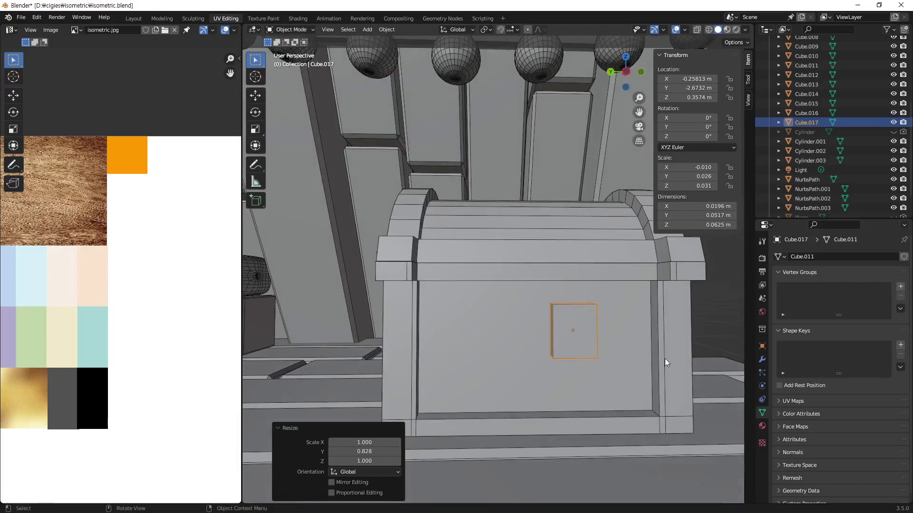
Step: Reselect the plate and raise it to sit just below the lid
{"action": "left_click", "coordinate": [700, 318]}
{"action": "left_click", "coordinate": [578, 336]}
{"action": "mouse_move", "coordinate": [538, 360]}
{"action": "middle_mouse_down"}
{"action": "mouse_move", "coordinate": [591, 389]}
{"action": "mouse_move", "coordinate": [554, 355]}
{"action": "mouse_move", "coordinate": [569, 332]}
{"action": "middle_mouse_up"}
{"action": "scroll", "coordinate": [594, 343], "scroll_direction": "up", "scroll_amount": 3}
{"action": "middle_click_drag", "start_coordinate": [620, 354], "coordinate": [547, 307], "text": "shift"}
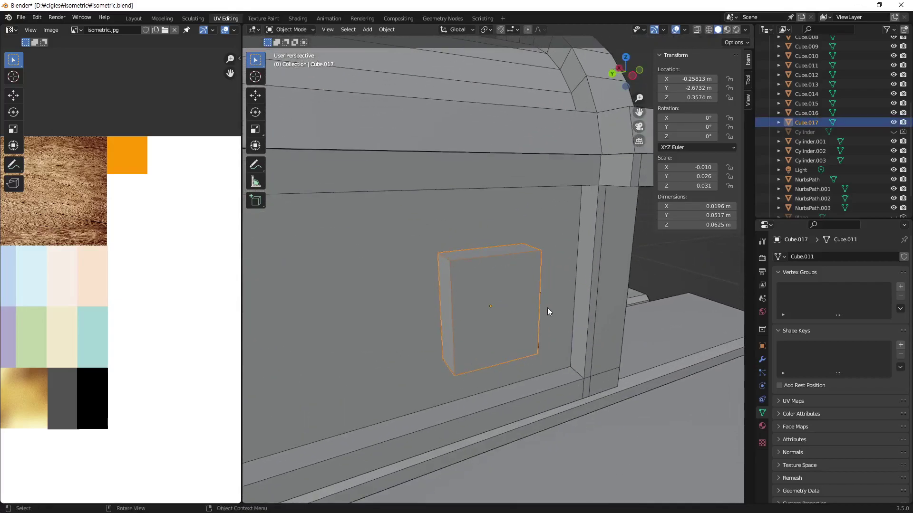
{"action": "mouse_move", "coordinate": [488, 318]}
{"action": "middle_mouse_down"}
{"action": "mouse_move", "coordinate": [465, 299]}
{"action": "mouse_move", "coordinate": [459, 312]}
{"action": "mouse_move", "coordinate": [509, 309]}
{"action": "mouse_move", "coordinate": [511, 257]}
{"action": "middle_mouse_up"}
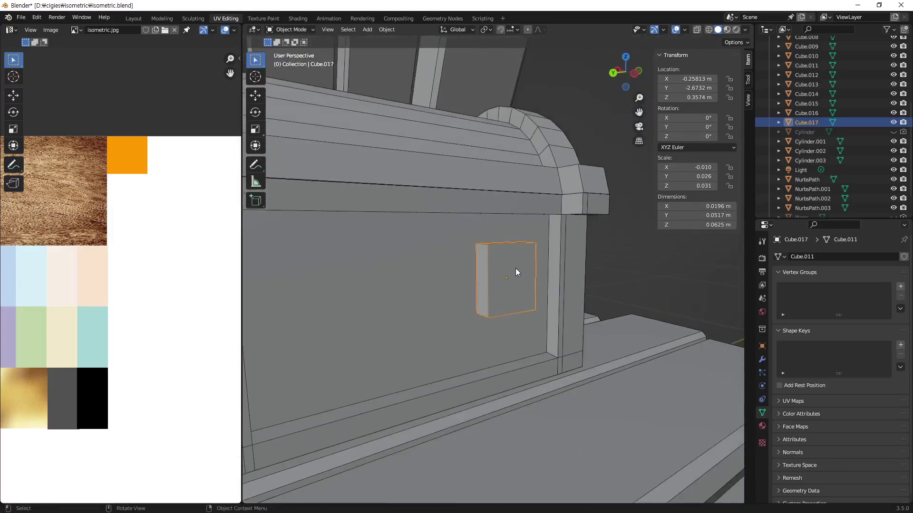
{"action": "left_click", "coordinate": [668, 272]}
{"action": "mouse_move", "coordinate": [512, 298]}
{"action": "middle_mouse_down"}
{"action": "mouse_move", "coordinate": [514, 360]}
{"action": "mouse_move", "coordinate": [505, 337]}
{"action": "mouse_move", "coordinate": [489, 343]}
{"action": "mouse_move", "coordinate": [481, 324]}
{"action": "mouse_move", "coordinate": [537, 348]}
{"action": "mouse_move", "coordinate": [521, 343]}
{"action": "mouse_move", "coordinate": [581, 333]}
{"action": "mouse_move", "coordinate": [585, 315]}
{"action": "mouse_move", "coordinate": [518, 299]}
{"action": "mouse_move", "coordinate": [513, 307]}
{"action": "mouse_move", "coordinate": [512, 292]}
{"action": "middle_mouse_up"}
{"action": "left_click", "coordinate": [588, 290]}
{"action": "key", "text": "g"}
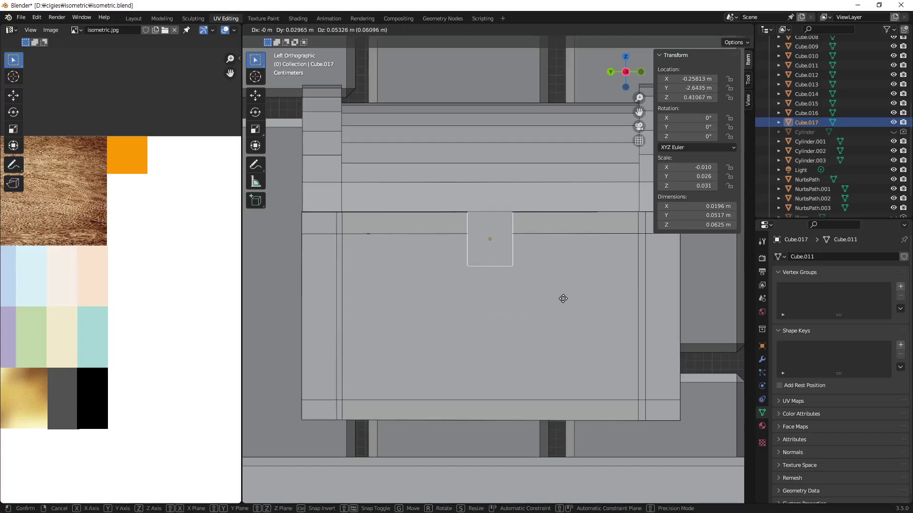
{"action": "left_click", "coordinate": [564, 298]}
Step: Move the plate along X so it sits flush against the chest front
{"action": "mouse_move", "coordinate": [564, 299]}
{"action": "middle_mouse_down"}
{"action": "mouse_move", "coordinate": [512, 278]}
{"action": "mouse_move", "coordinate": [584, 308]}
{"action": "middle_mouse_up"}
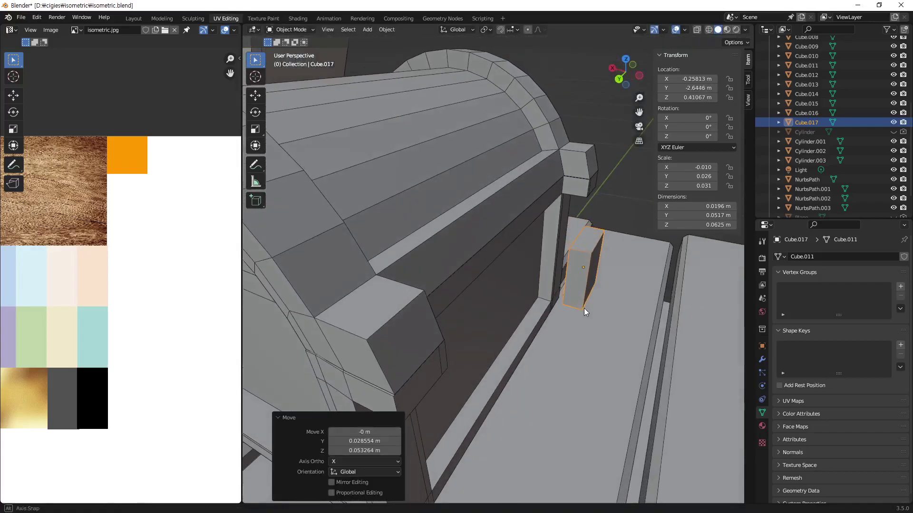
{"action": "key", "text": "g"}
{"action": "key", "text": "x"}
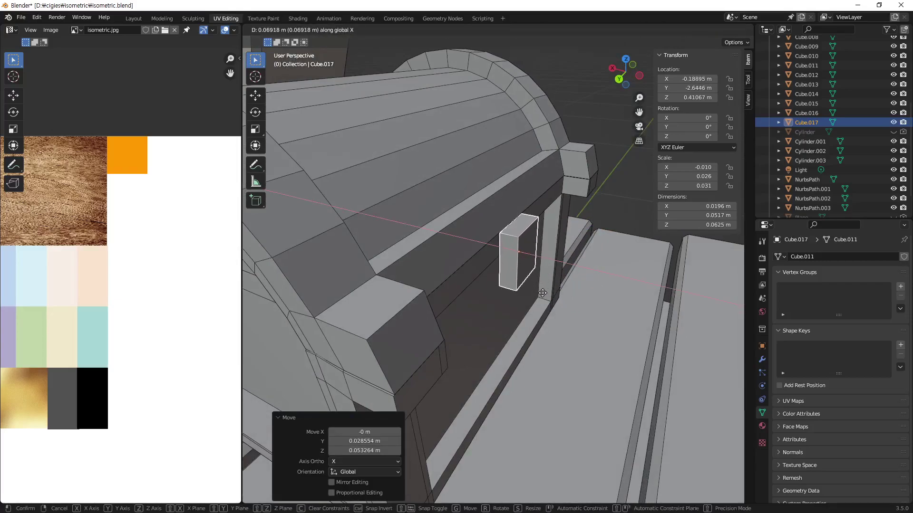
{"action": "left_click", "coordinate": [542, 293]}
{"action": "mouse_move", "coordinate": [540, 270]}
{"action": "middle_mouse_down"}
{"action": "mouse_move", "coordinate": [508, 244]}
{"action": "mouse_move", "coordinate": [579, 272]}
{"action": "mouse_move", "coordinate": [555, 281]}
{"action": "mouse_move", "coordinate": [545, 254]}
{"action": "mouse_move", "coordinate": [505, 255]}
{"action": "mouse_move", "coordinate": [612, 266]}
{"action": "middle_mouse_up"}
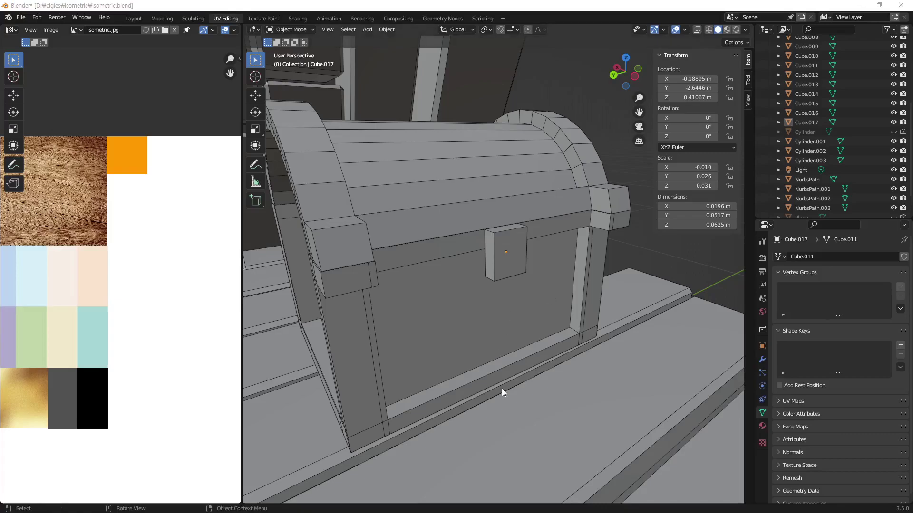
{"action": "mouse_move", "coordinate": [527, 170]}
{"action": "middle_mouse_down"}
{"action": "mouse_move", "coordinate": [534, 219]}
{"action": "mouse_move", "coordinate": [554, 212]}
{"action": "mouse_move", "coordinate": [462, 236]}
{"action": "mouse_move", "coordinate": [466, 201]}
{"action": "mouse_move", "coordinate": [442, 195]}
{"action": "mouse_move", "coordinate": [483, 189]}
{"action": "mouse_move", "coordinate": [563, 210]}
{"action": "mouse_move", "coordinate": [440, 185]}
{"action": "middle_mouse_up"}
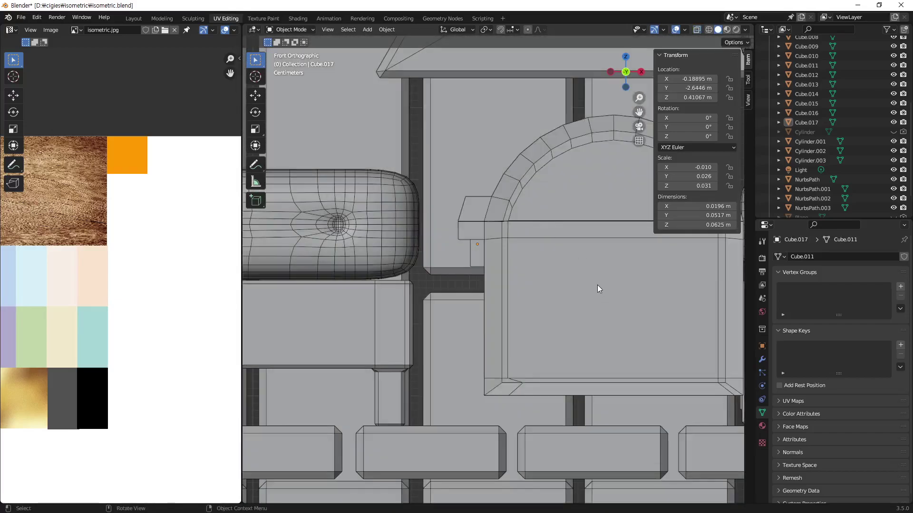
Step: Add a NURBS path and shrink it to 0.019 scale
{"action": "scroll", "coordinate": [597, 285], "scroll_direction": "down", "scroll_amount": 2}
{"action": "scroll", "coordinate": [597, 284], "scroll_direction": "down", "scroll_amount": 4}
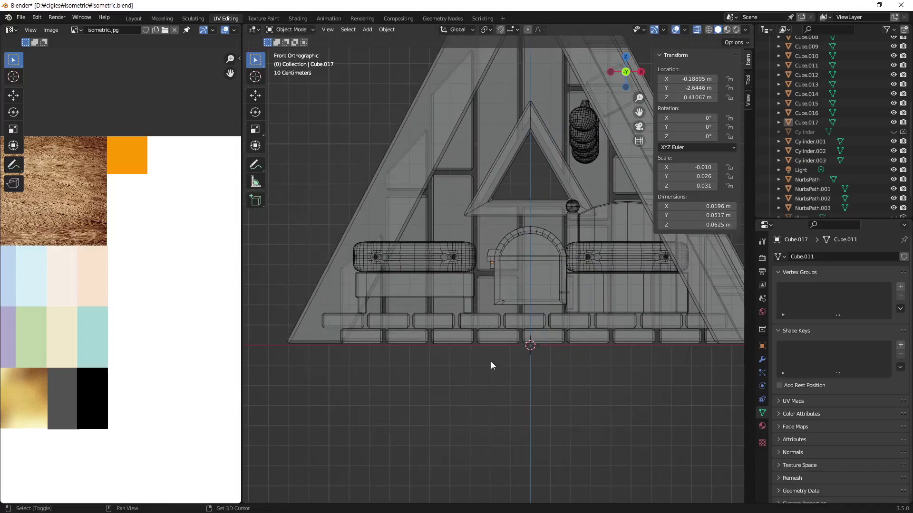
{"action": "key", "text": "shift+a"}
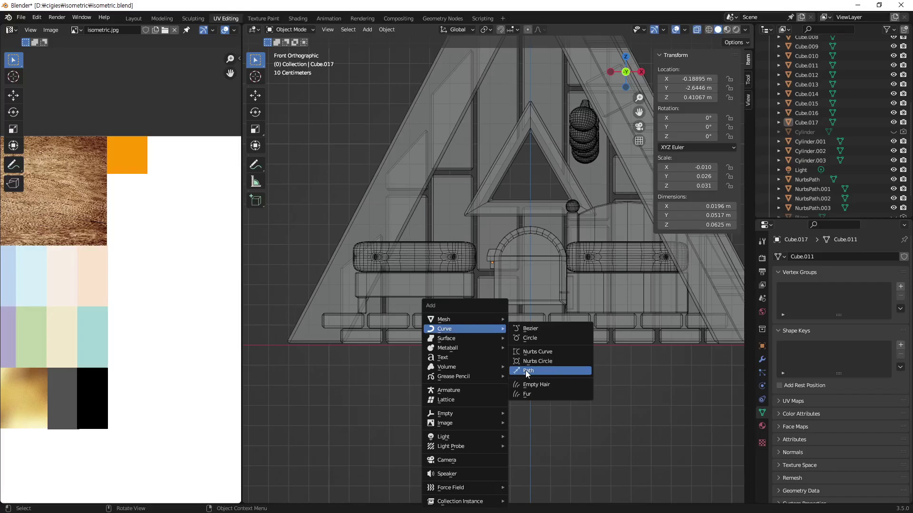
{"action": "left_click", "coordinate": [525, 369]}
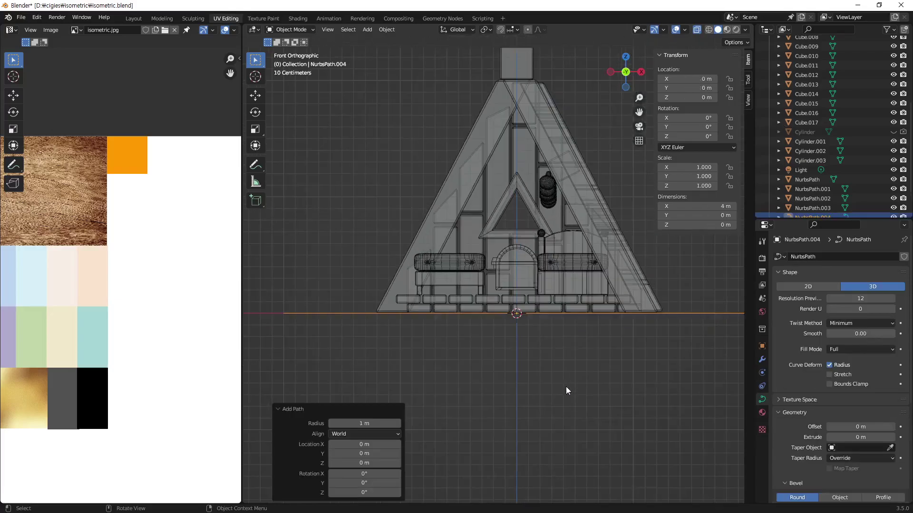
{"action": "mouse_move", "coordinate": [489, 307]}
{"action": "middle_mouse_down"}
{"action": "mouse_move", "coordinate": [534, 324]}
{"action": "mouse_move", "coordinate": [492, 303]}
{"action": "middle_mouse_up"}
{"action": "key", "text": "s"}
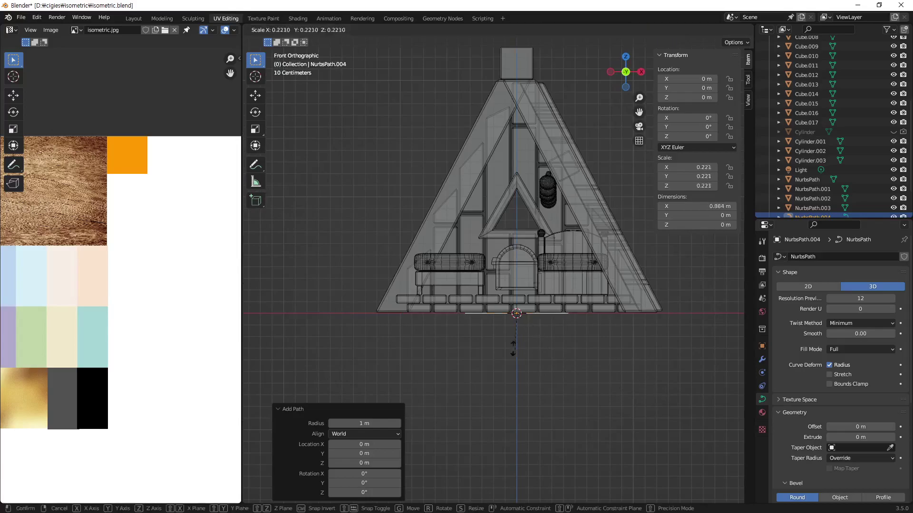
{"action": "left_click", "coordinate": [518, 321]}
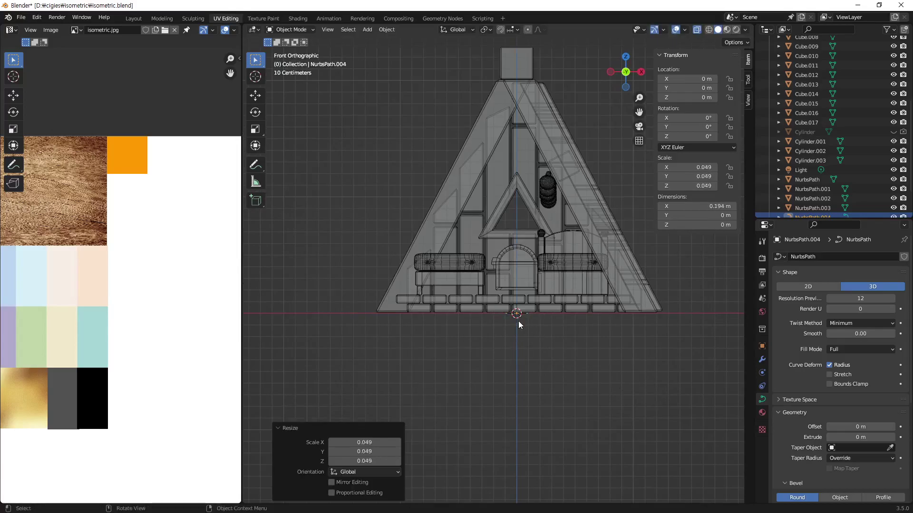
{"action": "scroll", "coordinate": [531, 343], "scroll_direction": "up", "scroll_amount": 2}
{"action": "scroll", "coordinate": [620, 355], "scroll_direction": "up", "scroll_amount": 2}
{"action": "scroll", "coordinate": [629, 357], "scroll_direction": "up", "scroll_amount": 2}
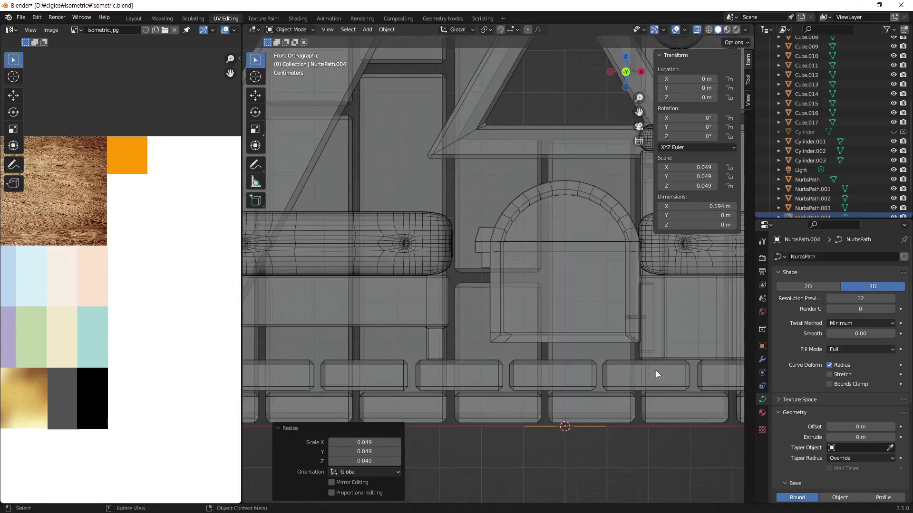
{"action": "key", "text": "s"}
Step: Place the path on the chest's front block, nudged up to Z 0.45137 m
{"action": "key", "text": "g"}
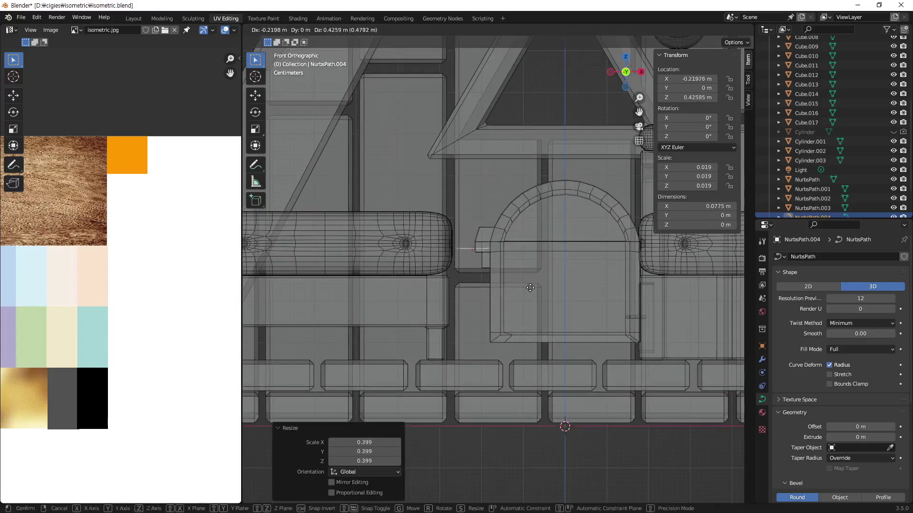
{"action": "left_click", "coordinate": [530, 288]}
{"action": "scroll", "coordinate": [487, 245], "scroll_direction": "up", "scroll_amount": 2}
{"action": "scroll", "coordinate": [463, 199], "scroll_direction": "up", "scroll_amount": 1}
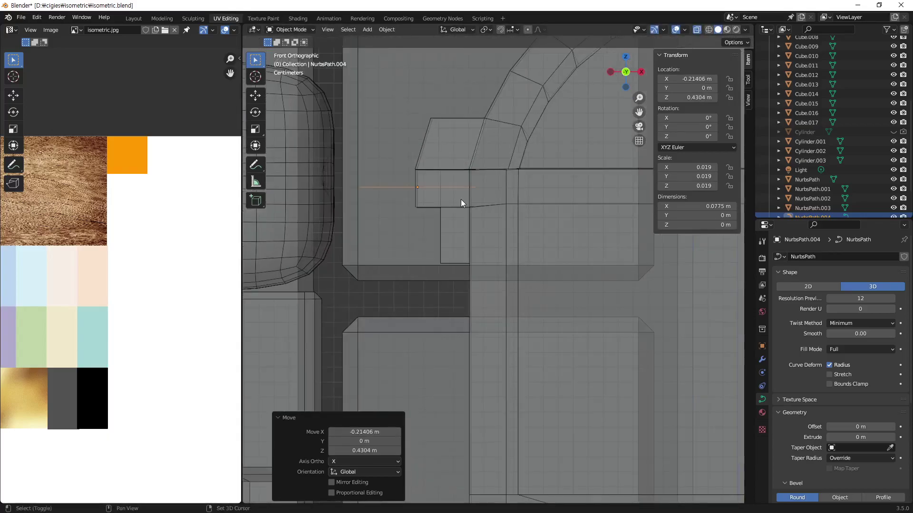
{"action": "scroll", "coordinate": [542, 241], "scroll_direction": "up", "scroll_amount": 1}
{"action": "scroll", "coordinate": [542, 241], "scroll_direction": "up", "scroll_amount": 1}
{"action": "scroll", "coordinate": [550, 230], "scroll_direction": "up", "scroll_amount": 1}
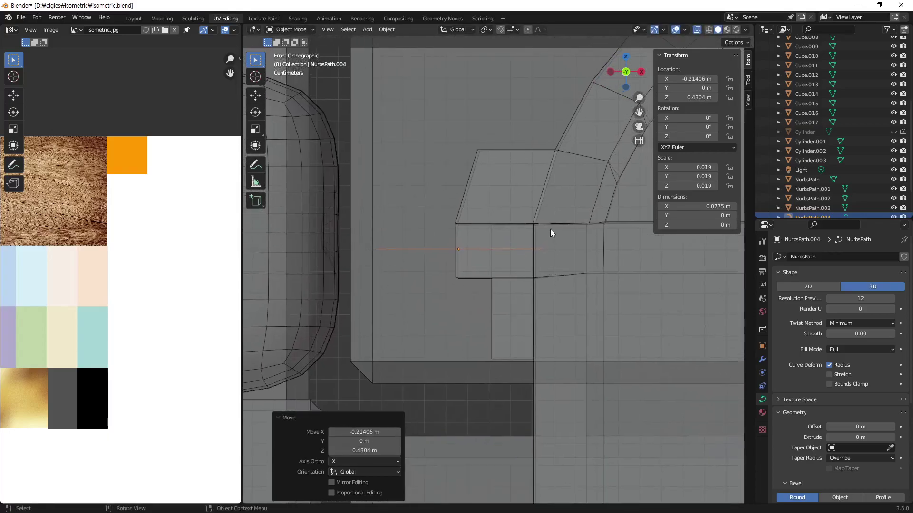
{"action": "key", "text": "g"}
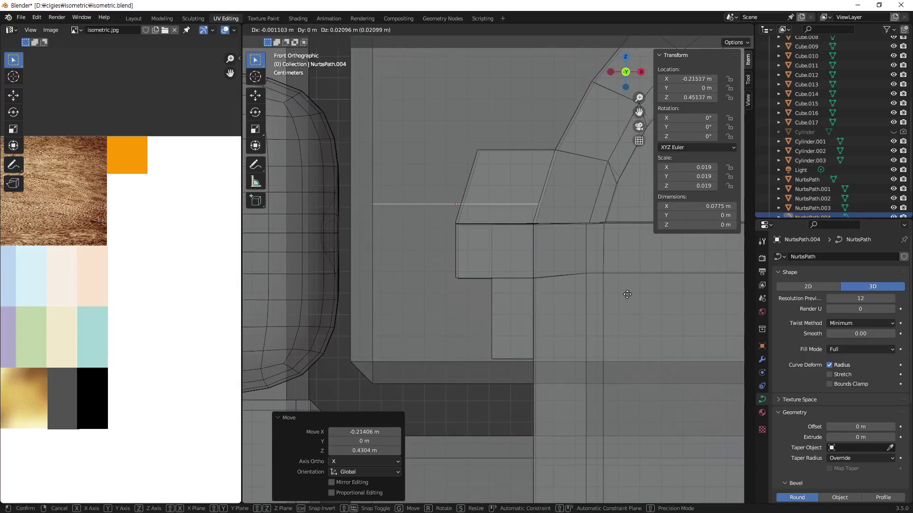
{"action": "left_click", "coordinate": [627, 295]}
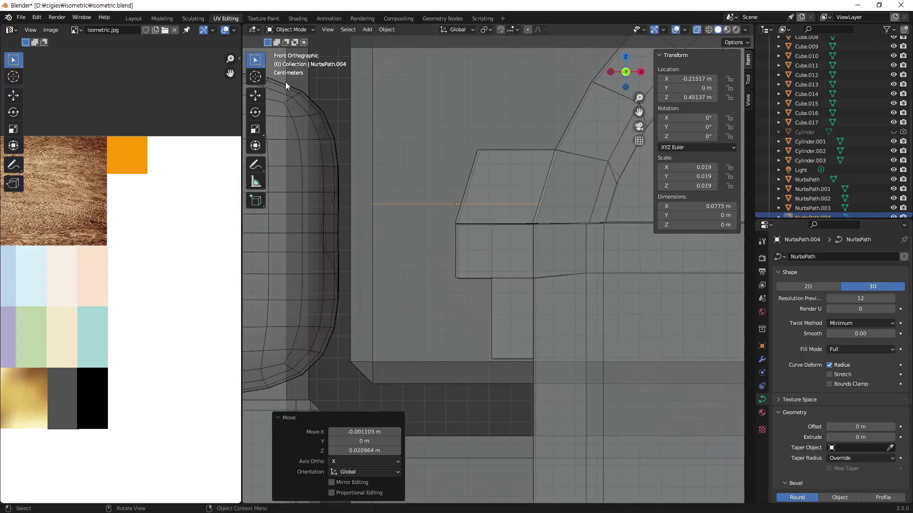
{"action": "left_click", "coordinate": [255, 164]}
Step: Sketch the loop as an annotation, delete that annotation layer, then edit the path's points
{"action": "left_click_drag", "start_coordinate": [551, 168], "coordinate": [534, 164]}
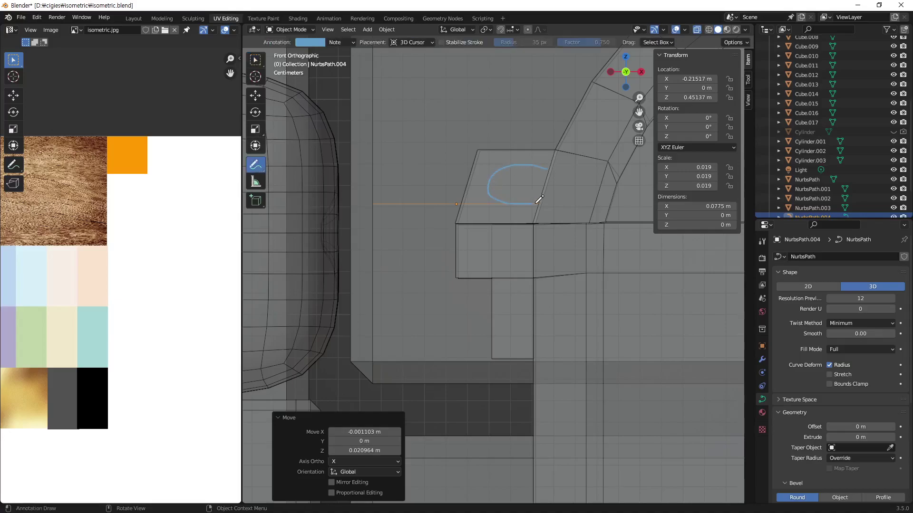
{"action": "left_click_drag", "start_coordinate": [540, 203], "coordinate": [540, 203]}
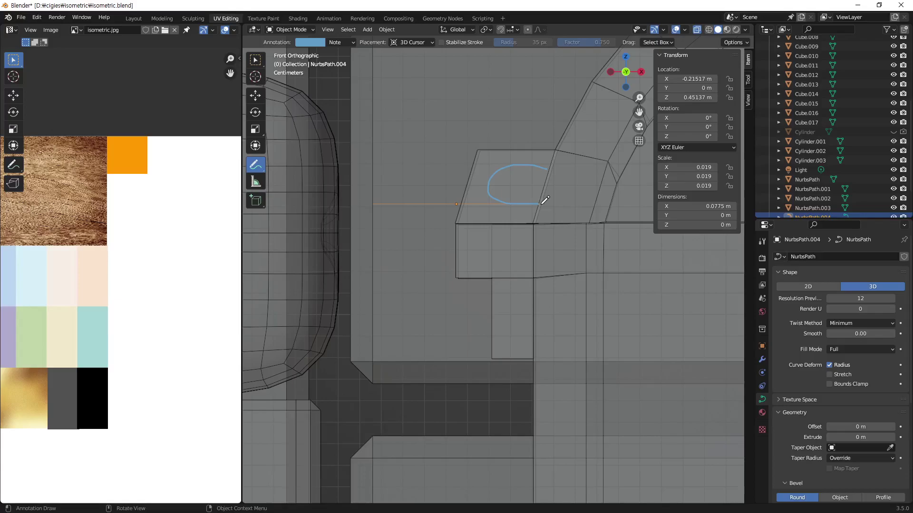
{"action": "left_click", "coordinate": [350, 46]}
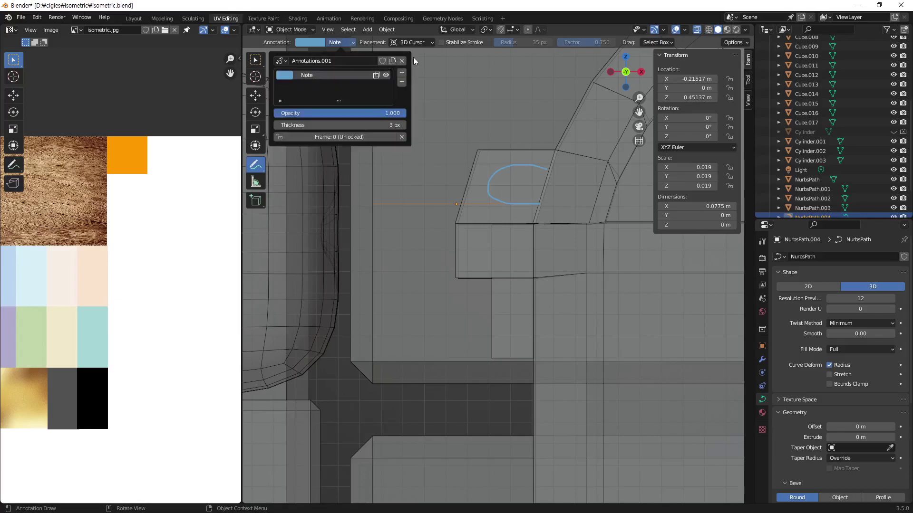
{"action": "left_click", "coordinate": [399, 59]}
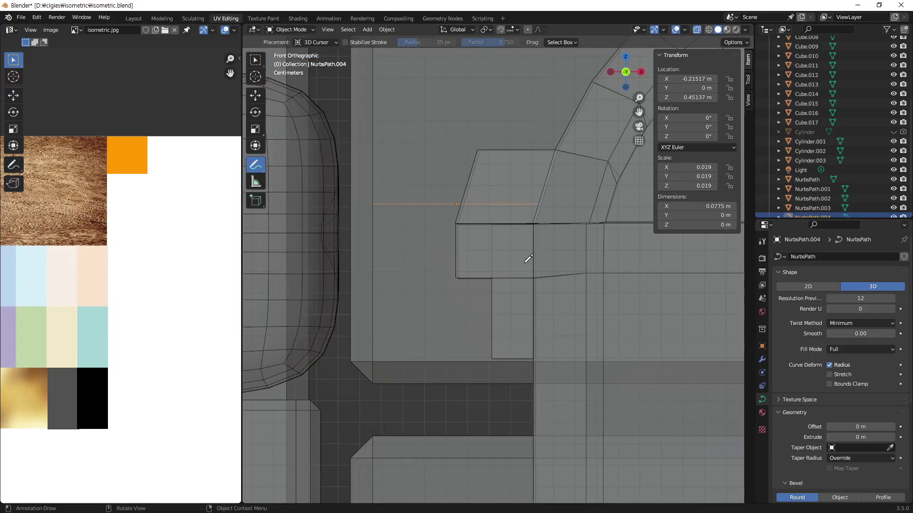
{"action": "key", "text": "Tab"}
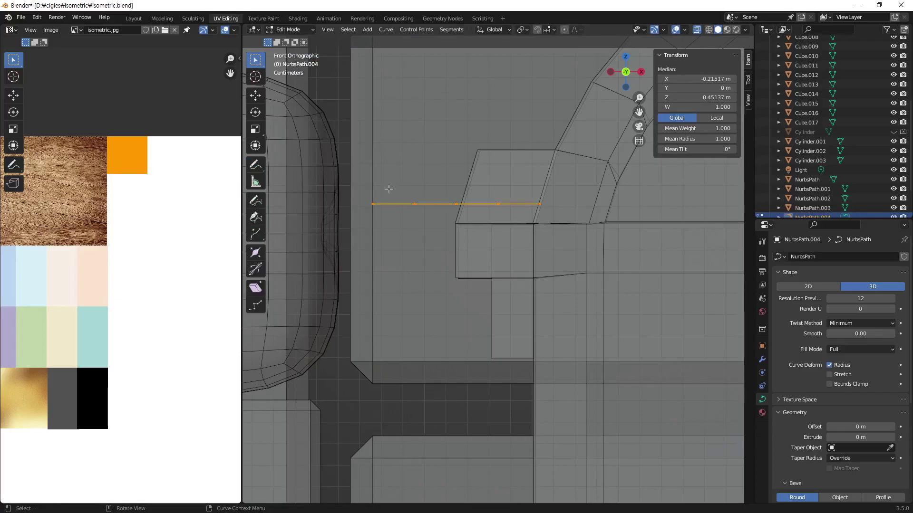
Step: Move the path's end control points outward to start forming the loop
{"action": "left_click", "coordinate": [373, 203]}
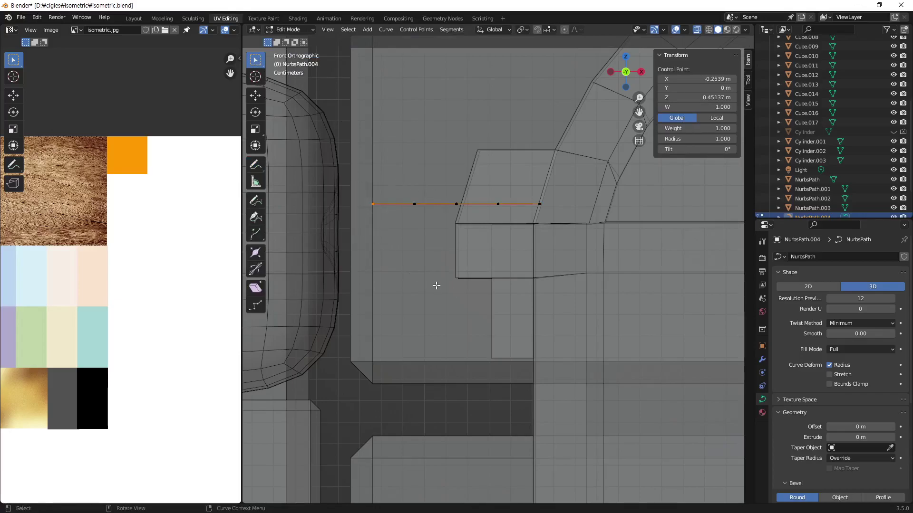
{"action": "key", "text": "g"}
{"action": "left_click", "coordinate": [617, 252]}
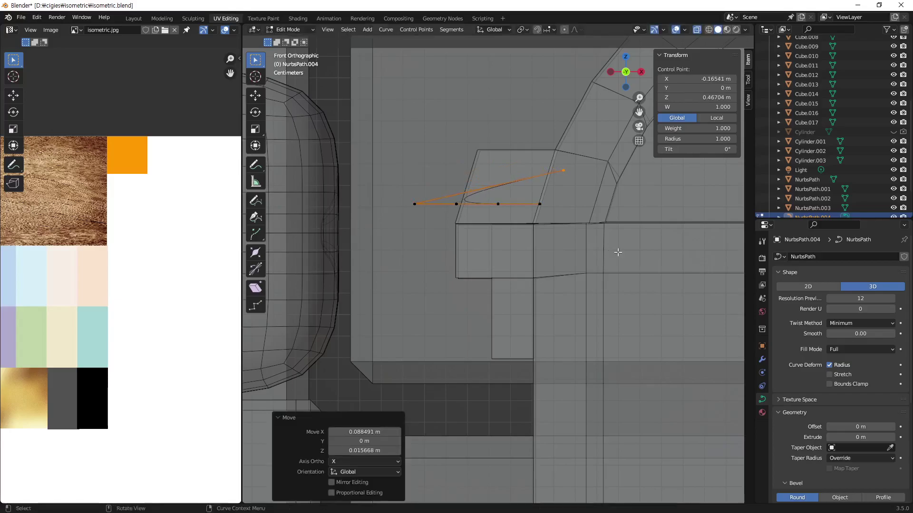
{"action": "left_click", "coordinate": [541, 204]}
{"action": "key", "text": "g"}
{"action": "left_click", "coordinate": [563, 235]}
{"action": "key", "text": "alt+a"}
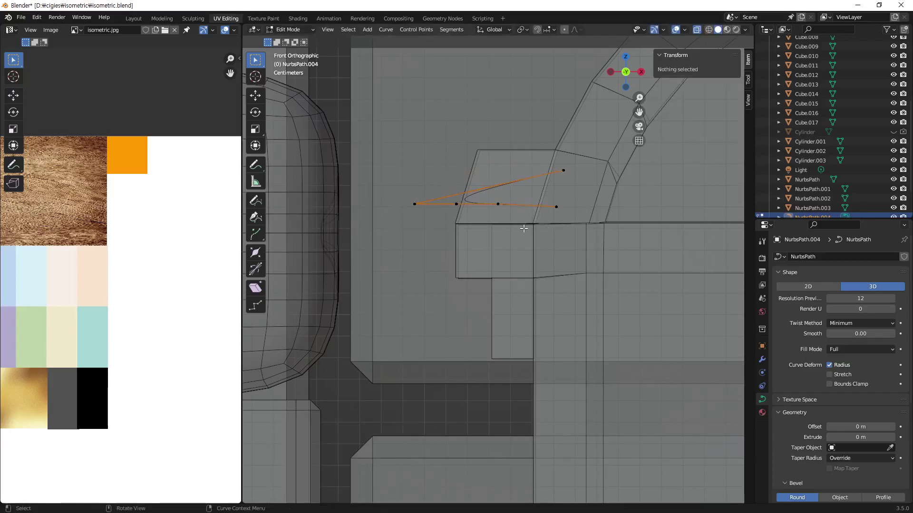
{"action": "left_click_drag", "start_coordinate": [432, 186], "coordinate": [397, 220]}
{"action": "key", "text": "g"}
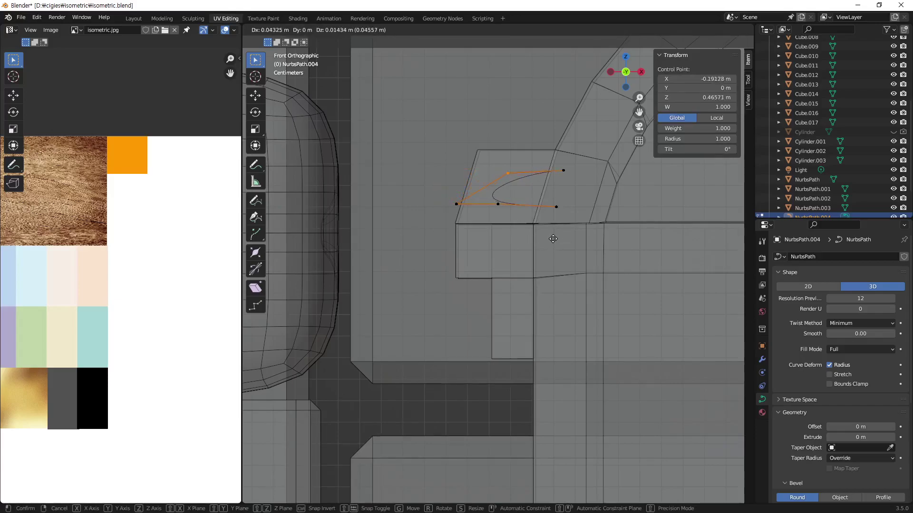
{"action": "left_click", "coordinate": [552, 235]}
{"action": "left_click_drag", "start_coordinate": [454, 188], "coordinate": [478, 238]}
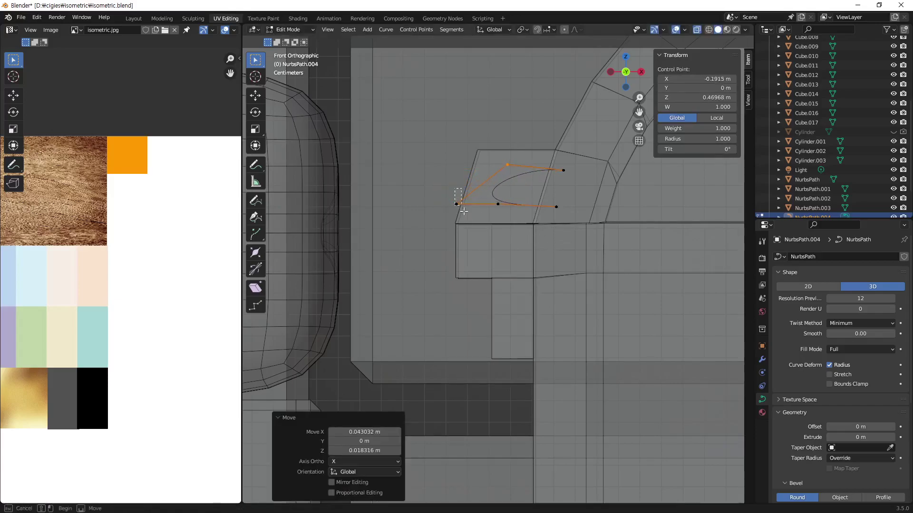
{"action": "key", "text": "g"}
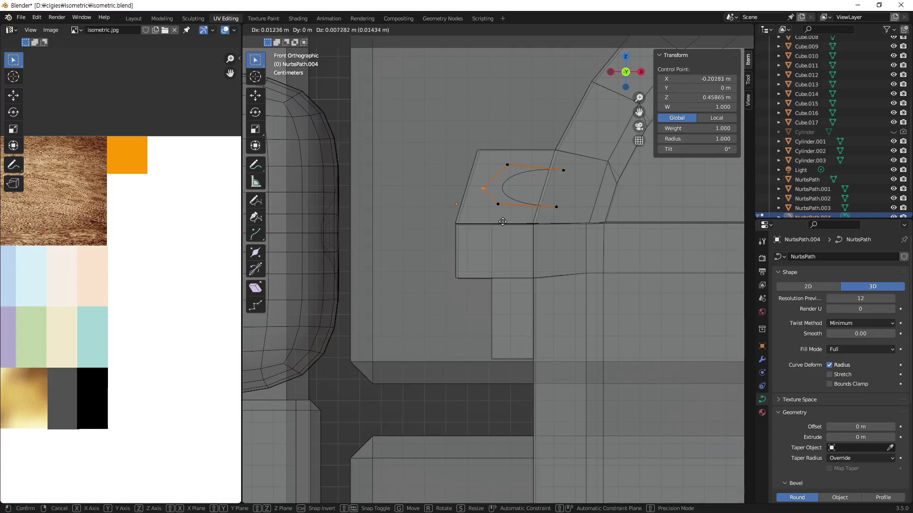
{"action": "left_click", "coordinate": [502, 222]}
Step: Drop the lower-left and lower-right control points down to form the loop's legs
{"action": "left_click", "coordinate": [498, 204]}
{"action": "key", "text": "g"}
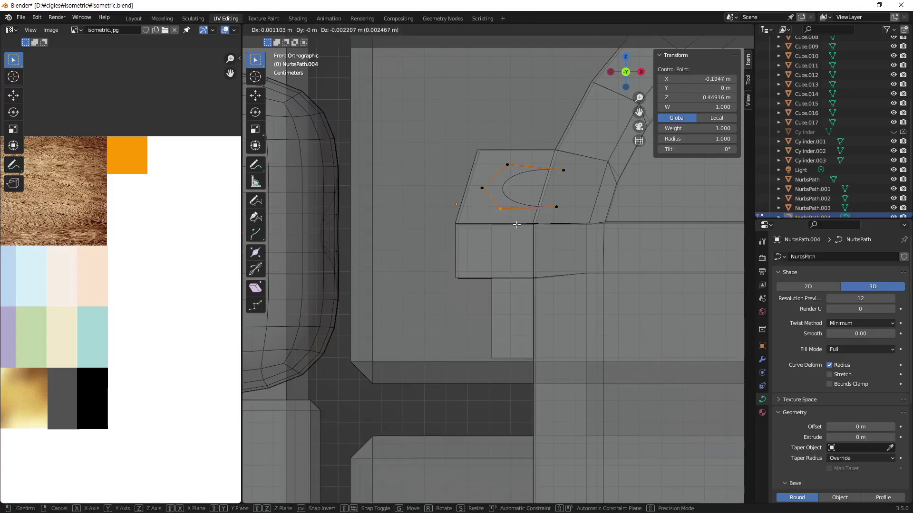
{"action": "left_click", "coordinate": [516, 225]}
{"action": "left_click", "coordinate": [546, 220]}
{"action": "key", "text": "g"}
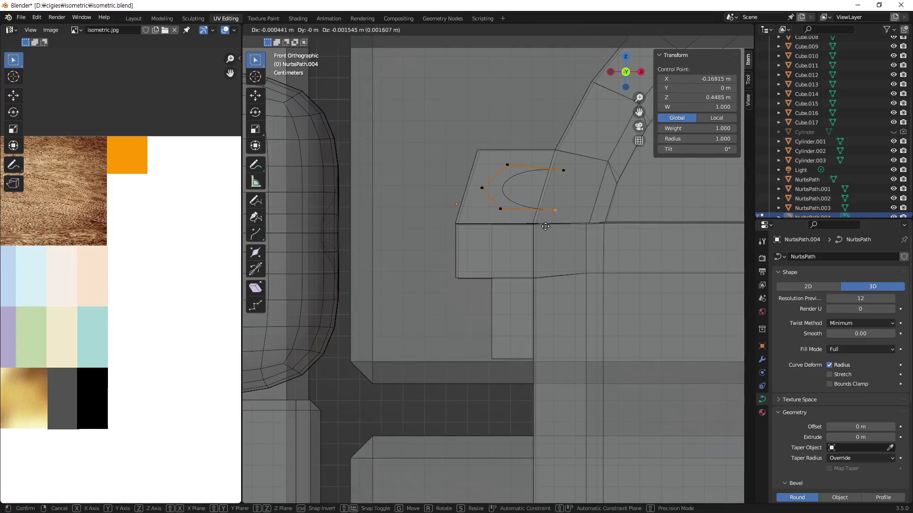
{"action": "left_click", "coordinate": [546, 230]}
{"action": "left_click", "coordinate": [504, 205]}
{"action": "key", "text": "g"}
{"action": "left_click", "coordinate": [507, 229]}
Step: Adjust the upper and left control points to round the path into a U-shaped loop
{"action": "left_click_drag", "start_coordinate": [560, 173], "coordinate": [616, 123]}
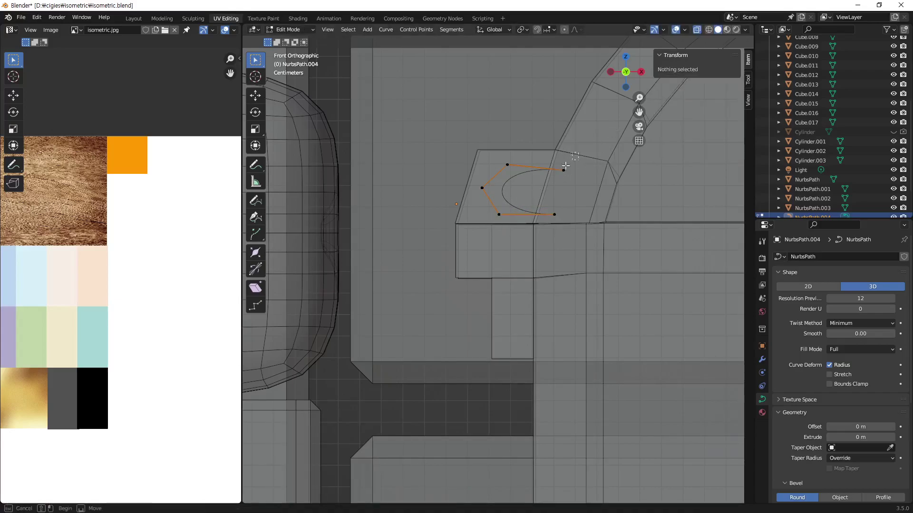
{"action": "key", "text": "g"}
{"action": "left_click", "coordinate": [580, 195]}
{"action": "left_click", "coordinate": [514, 163]}
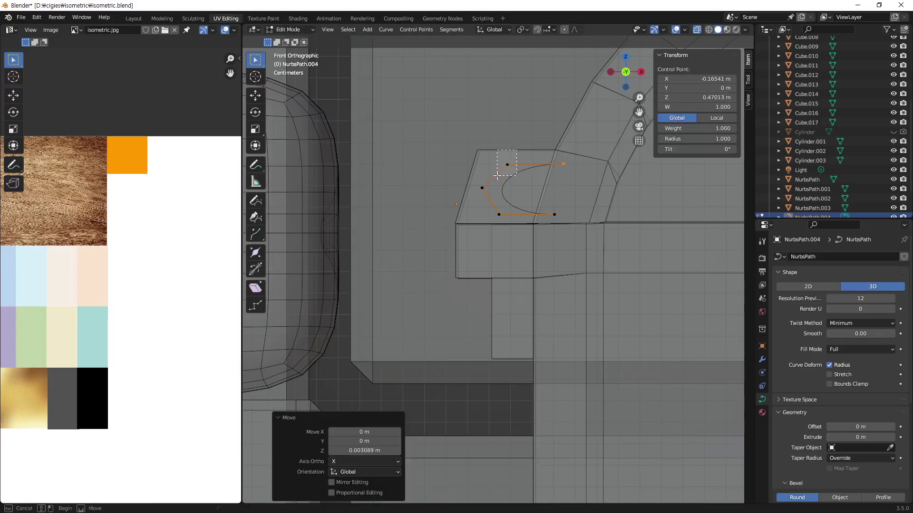
{"action": "key", "text": "g"}
{"action": "left_click", "coordinate": [528, 190]}
{"action": "left_click", "coordinate": [482, 188]}
{"action": "key", "text": "g"}
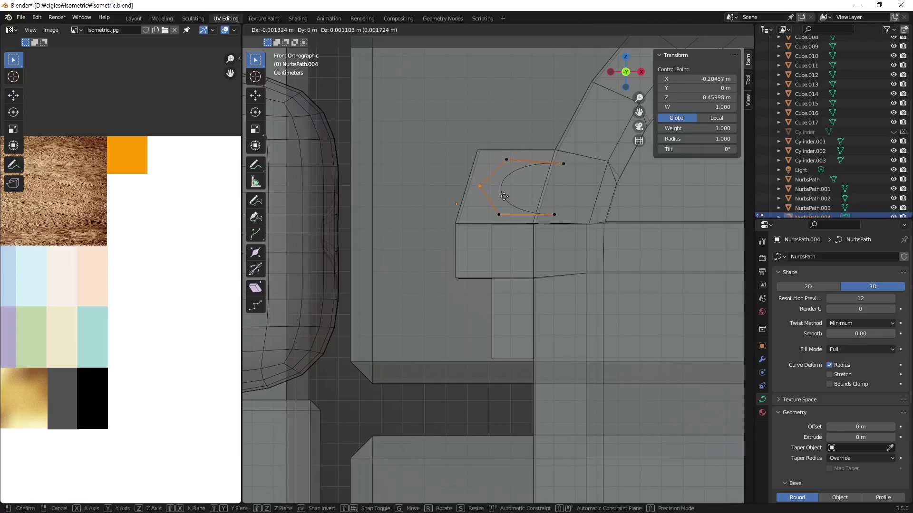
{"action": "left_click", "coordinate": [503, 198]}
{"action": "left_click", "coordinate": [490, 223]}
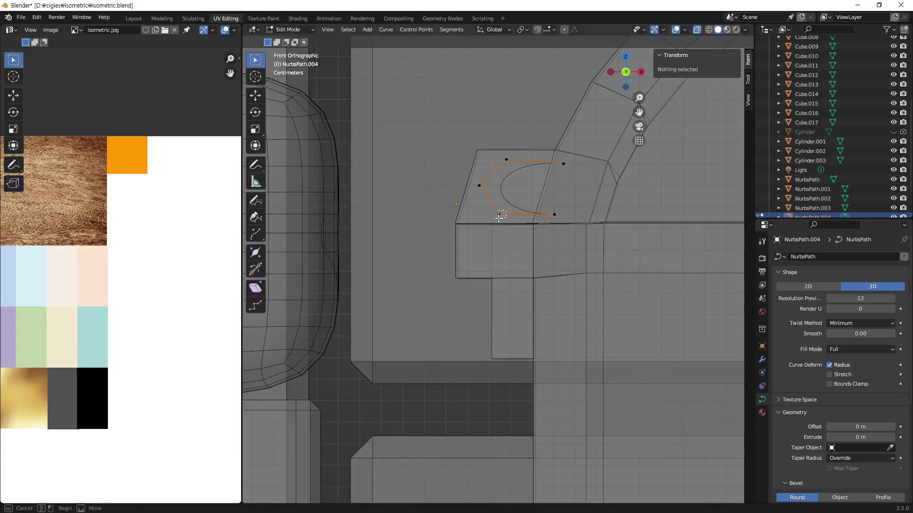
{"action": "key", "text": "g"}
{"action": "left_click", "coordinate": [519, 235]}
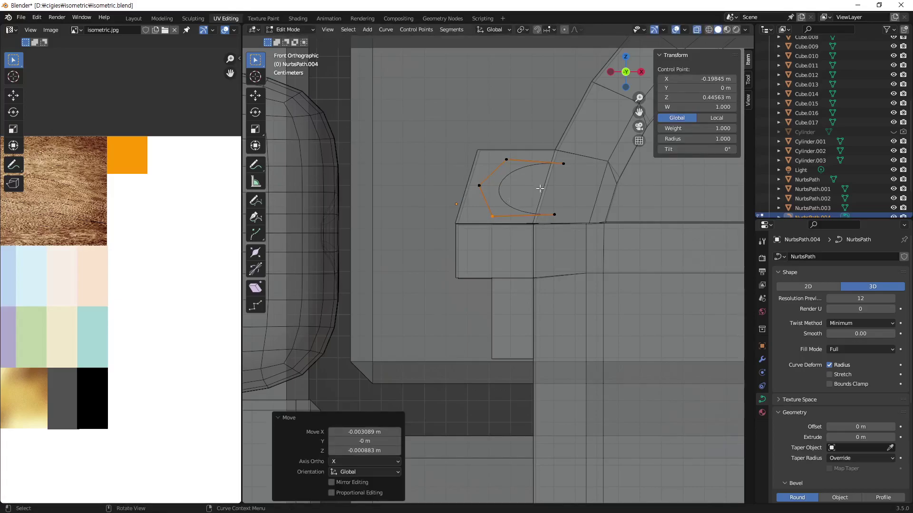
{"action": "scroll", "coordinate": [540, 188], "scroll_direction": "down", "scroll_amount": 4}
Step: Return to Object Mode and move the curve along Y out to the chest front
{"action": "middle_click_drag", "start_coordinate": [540, 188], "coordinate": [504, 243]}
{"action": "scroll", "coordinate": [520, 227], "scroll_direction": "down", "scroll_amount": 3}
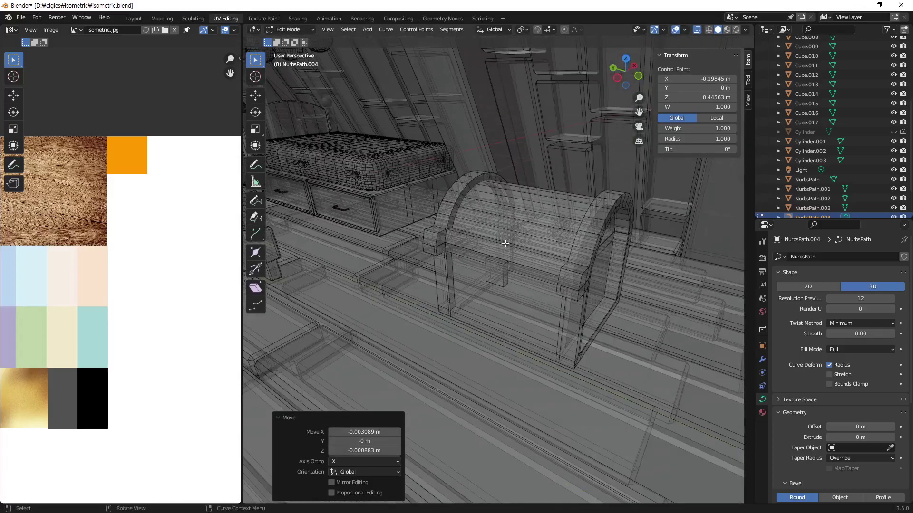
{"action": "scroll", "coordinate": [504, 244], "scroll_direction": "down", "scroll_amount": 2}
{"action": "scroll", "coordinate": [427, 247], "scroll_direction": "down", "scroll_amount": 5}
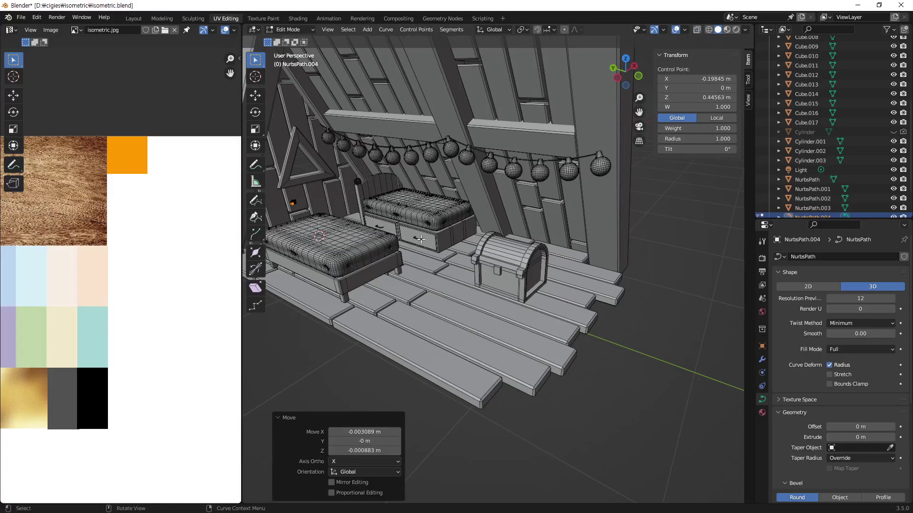
{"action": "key", "text": "Tab"}
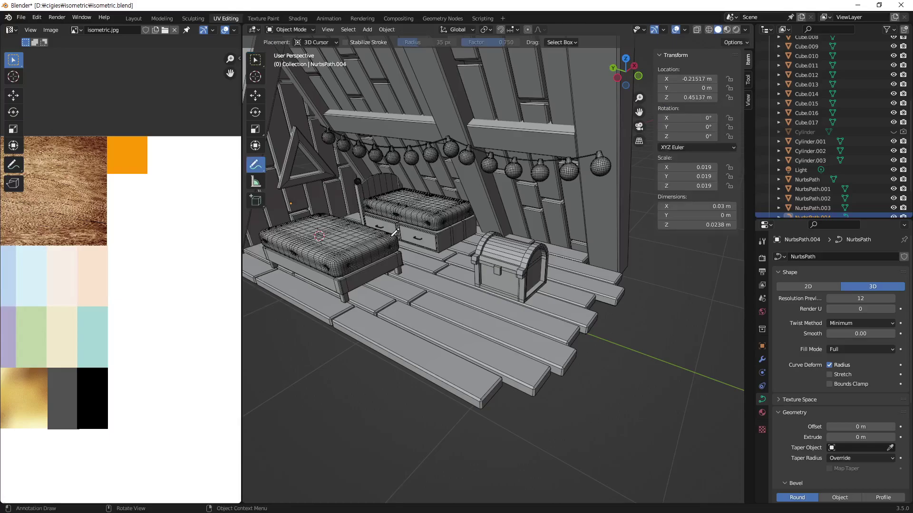
{"action": "key", "text": "w"}
{"action": "key", "text": "g"}
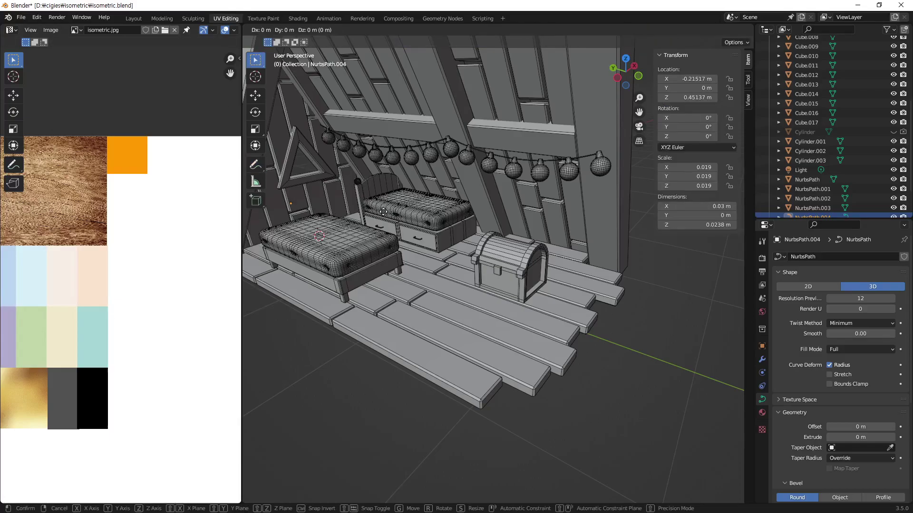
{"action": "key", "text": "y"}
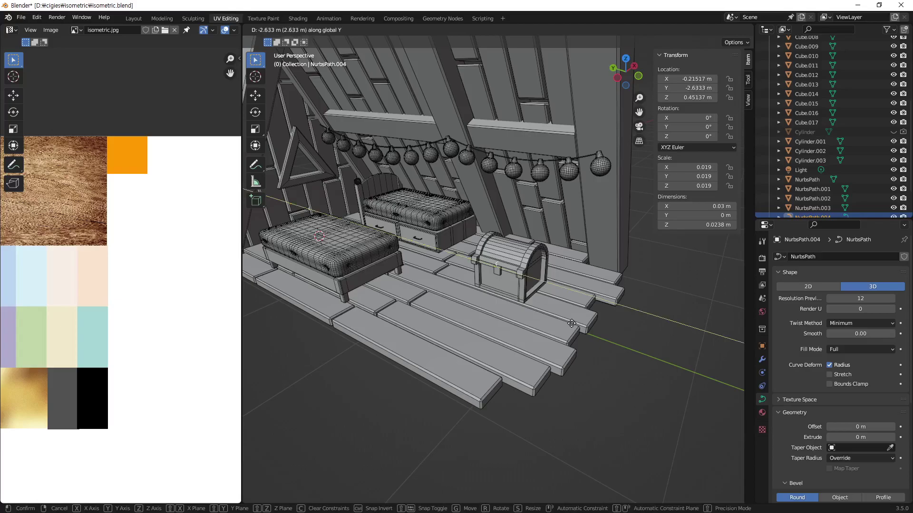
{"action": "left_click", "coordinate": [571, 324]}
Step: From a side view, fine-tune the curve along Y to -2.6443 m above the lock plate
{"action": "scroll", "coordinate": [495, 280], "scroll_direction": "up", "scroll_amount": 5}
{"action": "scroll", "coordinate": [494, 280], "scroll_direction": "up", "scroll_amount": 5}
{"action": "scroll", "coordinate": [488, 227], "scroll_direction": "up", "scroll_amount": 2}
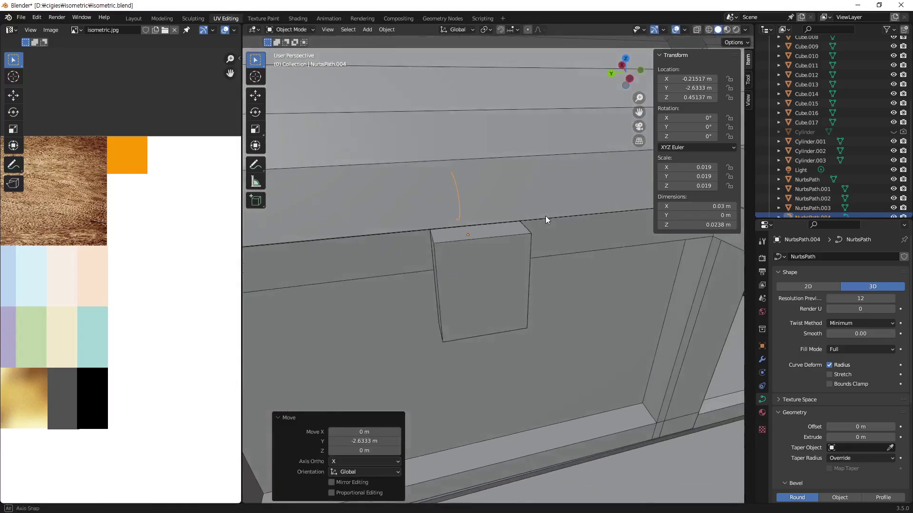
{"action": "mouse_move", "coordinate": [546, 216]}
{"action": "middle_mouse_down"}
{"action": "mouse_move", "coordinate": [532, 205]}
{"action": "mouse_move", "coordinate": [492, 216]}
{"action": "mouse_move", "coordinate": [489, 207]}
{"action": "middle_mouse_up"}
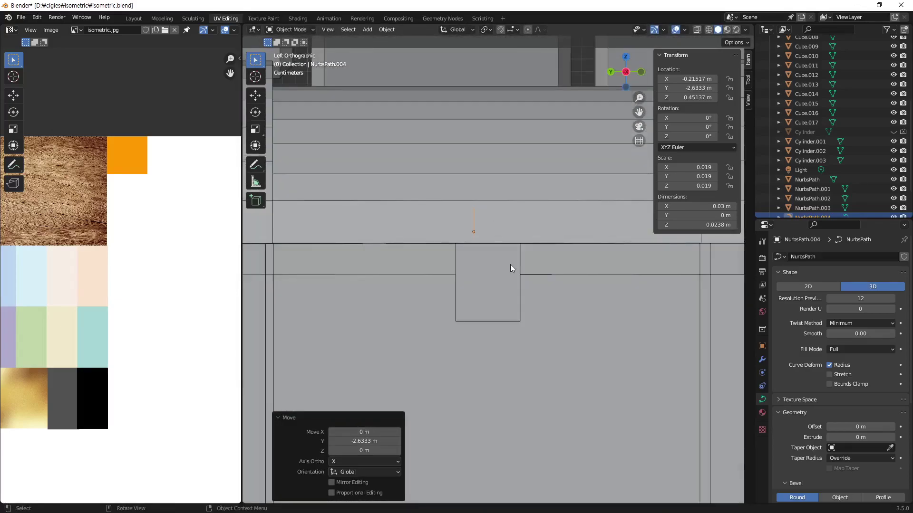
{"action": "key", "text": "g"}
{"action": "key", "text": "y"}
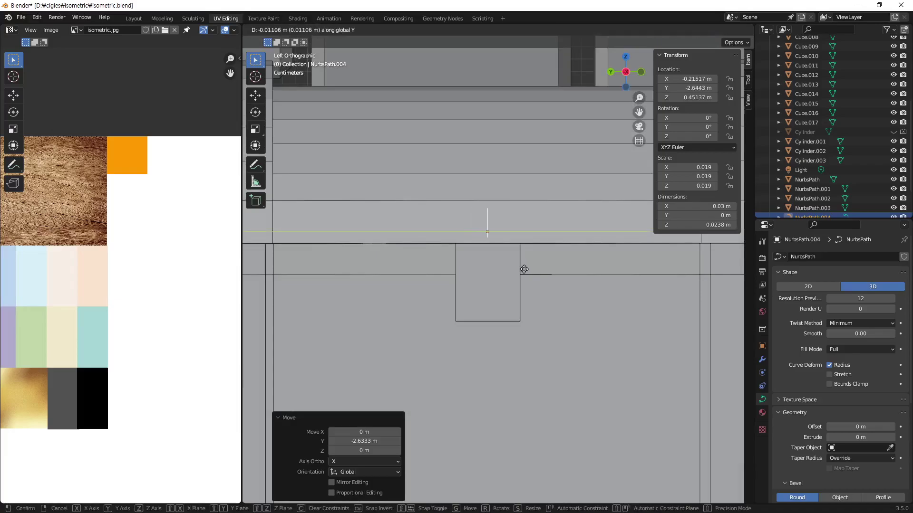
{"action": "left_click", "coordinate": [524, 269]}
{"action": "mouse_move", "coordinate": [524, 269]}
{"action": "middle_mouse_down"}
{"action": "mouse_move", "coordinate": [501, 221]}
{"action": "mouse_move", "coordinate": [532, 236]}
{"action": "middle_mouse_up"}
{"action": "scroll", "coordinate": [846, 468], "scroll_direction": "down", "scroll_amount": 4}
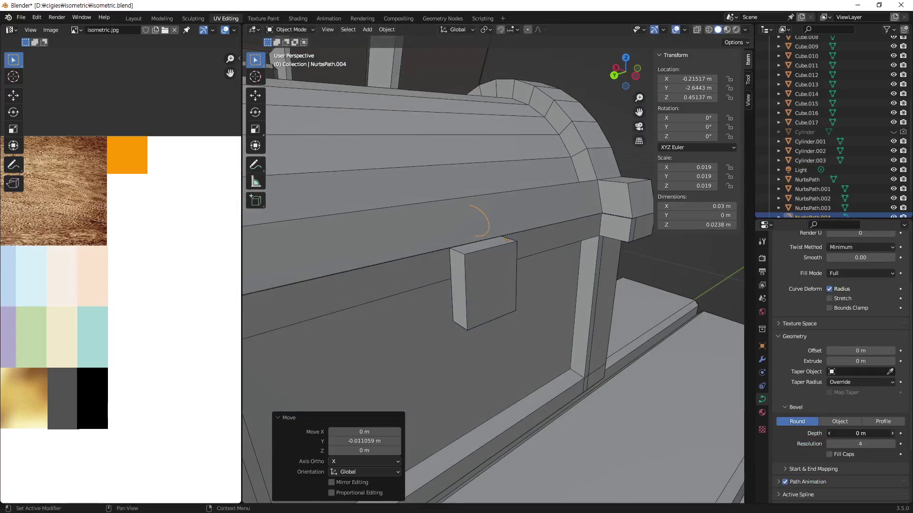
Step: Set the curve's round bevel depth to 1 m, then reduce it to 0.14 m
{"action": "left_click", "coordinate": [892, 434]}
{"action": "left_click", "coordinate": [892, 433]}
{"action": "left_click", "coordinate": [892, 434]}
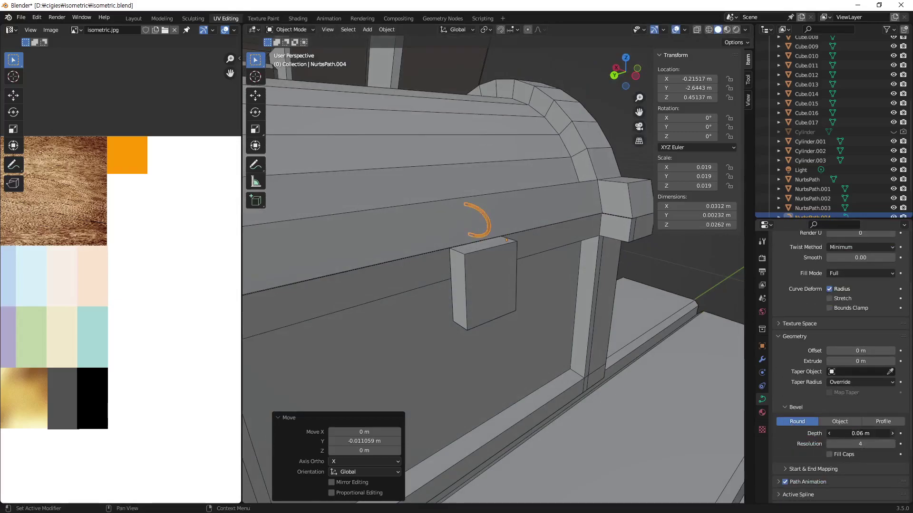
{"action": "left_click", "coordinate": [892, 434]}
{"action": "left_click", "coordinate": [892, 434]}
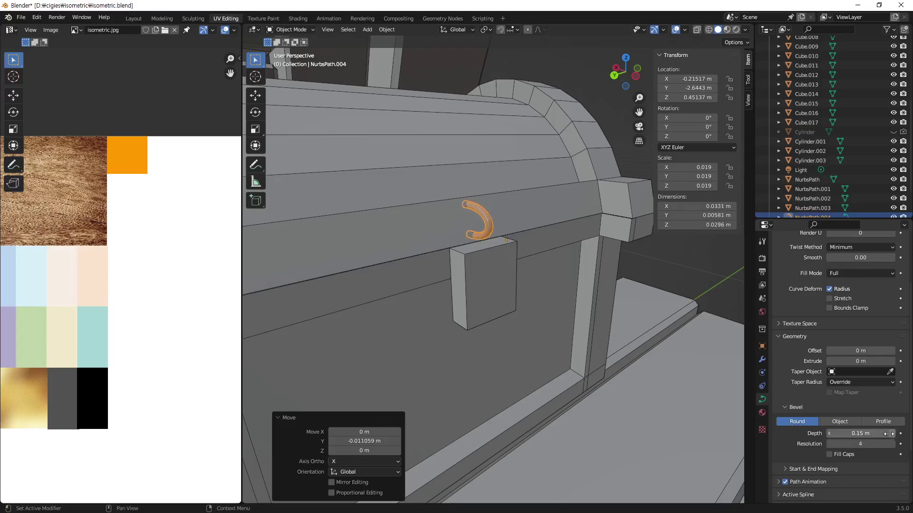
{"action": "key", "text": "Return"}
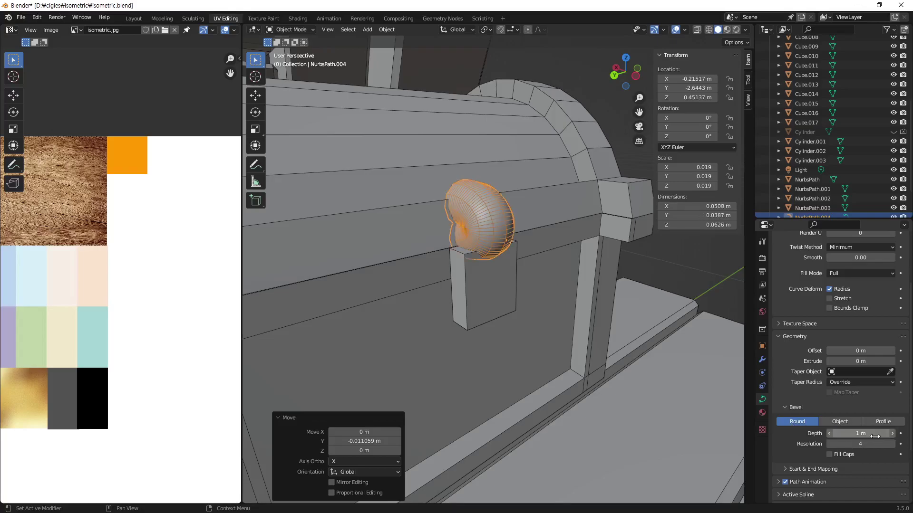
{"action": "left_click_drag", "start_coordinate": [874, 436], "coordinate": [832, 433]}
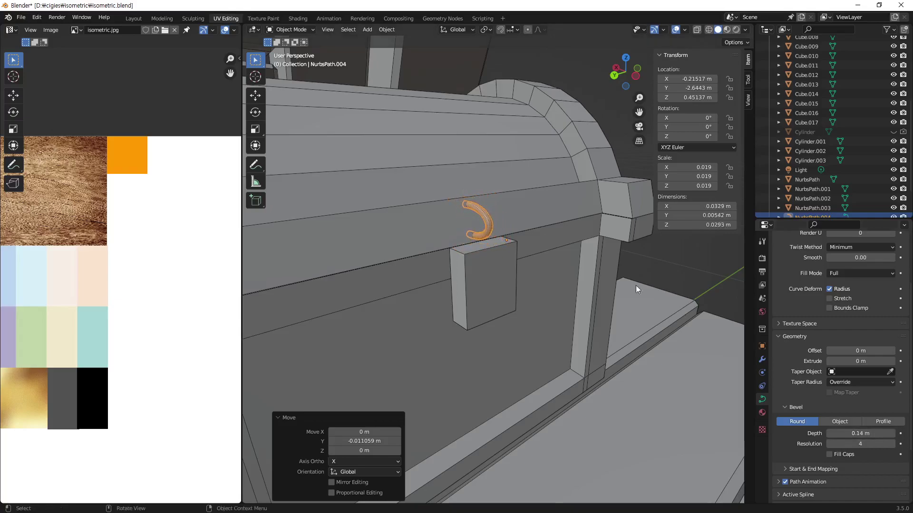
{"action": "mouse_move", "coordinate": [635, 286]}
{"action": "middle_mouse_down"}
{"action": "mouse_move", "coordinate": [533, 243]}
{"action": "mouse_move", "coordinate": [664, 267]}
{"action": "middle_mouse_up"}
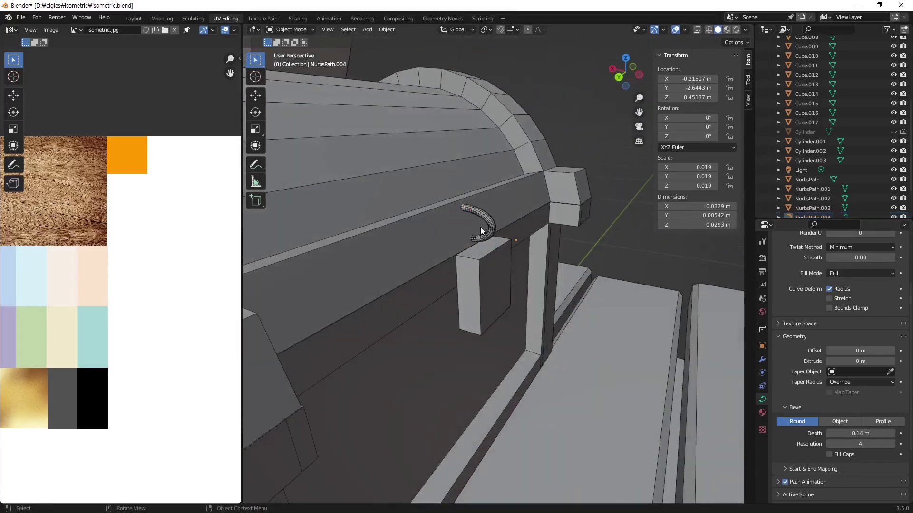
{"action": "mouse_move", "coordinate": [480, 227]}
{"action": "middle_mouse_down"}
{"action": "mouse_move", "coordinate": [497, 274]}
{"action": "mouse_move", "coordinate": [340, 224]}
{"action": "mouse_move", "coordinate": [515, 210]}
{"action": "mouse_move", "coordinate": [512, 256]}
{"action": "mouse_move", "coordinate": [611, 255]}
{"action": "mouse_move", "coordinate": [555, 241]}
{"action": "mouse_move", "coordinate": [484, 252]}
{"action": "mouse_move", "coordinate": [540, 237]}
{"action": "mouse_move", "coordinate": [523, 216]}
{"action": "mouse_move", "coordinate": [527, 224]}
{"action": "middle_mouse_up"}
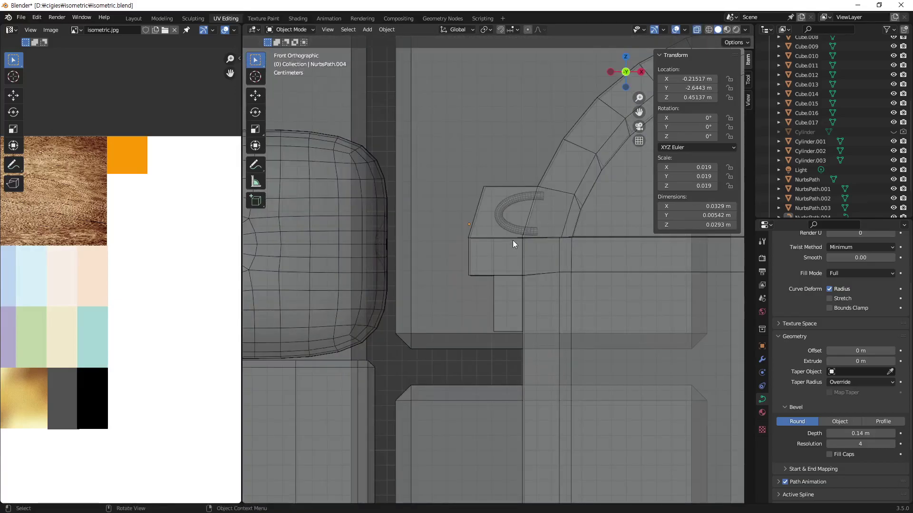
Step: In front view, select the C-shaped hasp curve and enter Edit Mode on its control points
{"action": "mouse_move", "coordinate": [571, 225]}
{"action": "middle_mouse_down"}
{"action": "mouse_move", "coordinate": [522, 191]}
{"action": "mouse_move", "coordinate": [570, 250]}
{"action": "mouse_move", "coordinate": [549, 224]}
{"action": "mouse_move", "coordinate": [571, 190]}
{"action": "middle_mouse_up"}
{"action": "left_click", "coordinate": [514, 187]}
{"action": "key", "text": "Tab"}
{"action": "scroll", "coordinate": [550, 218], "scroll_direction": "up", "scroll_amount": 2}
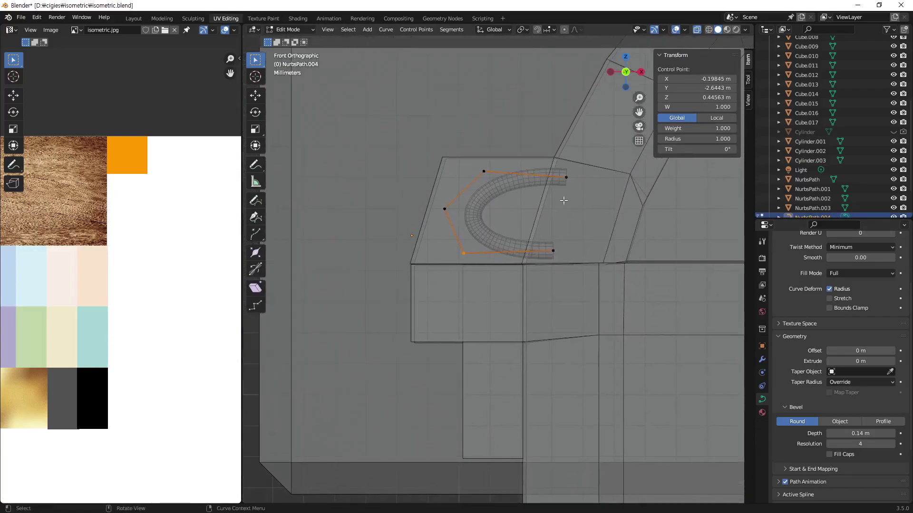
Step: Lower the right end point, shift the bottom-right point left, and raise the top-right point
{"action": "left_click", "coordinate": [566, 177]}
{"action": "key", "text": "g"}
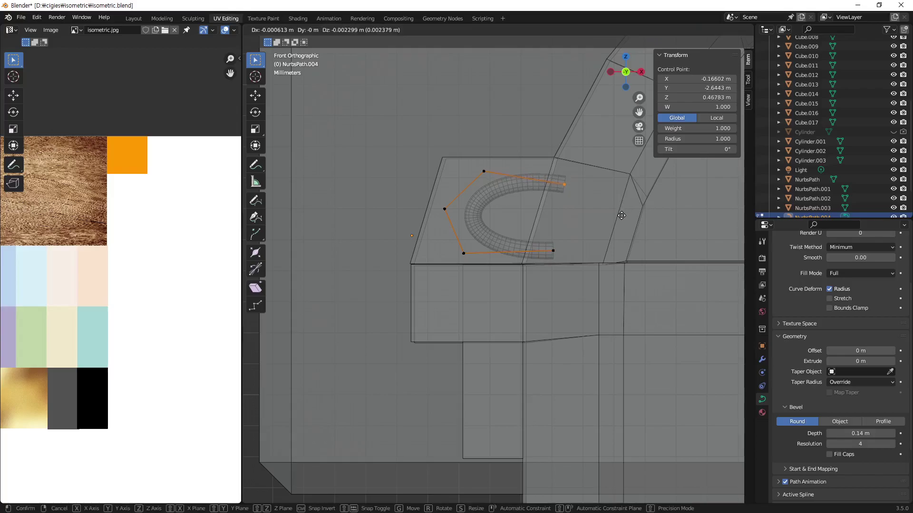
{"action": "left_click", "coordinate": [621, 222]}
{"action": "left_click", "coordinate": [553, 250]}
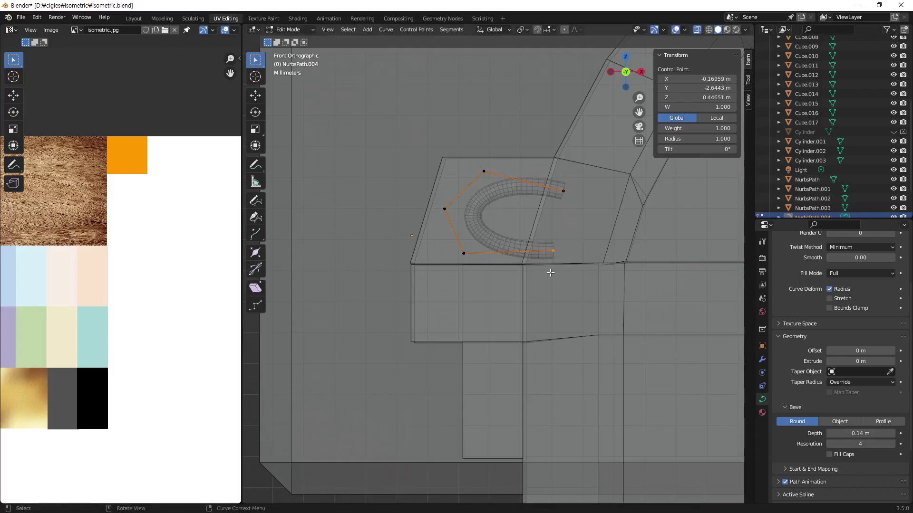
{"action": "key", "text": "g"}
{"action": "left_click", "coordinate": [549, 284]}
{"action": "left_click", "coordinate": [563, 191]}
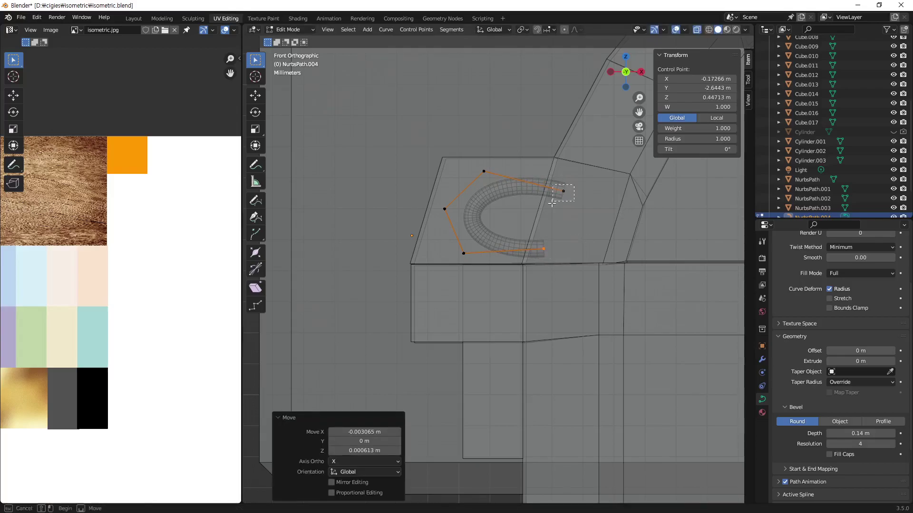
{"action": "key", "text": "g"}
{"action": "left_click", "coordinate": [560, 205]}
Step: Reposition two arch control points and the bottom-left point to even out the loop's left side
{"action": "left_click_drag", "start_coordinate": [468, 194], "coordinate": [468, 196]}
{"action": "key", "text": "g"}
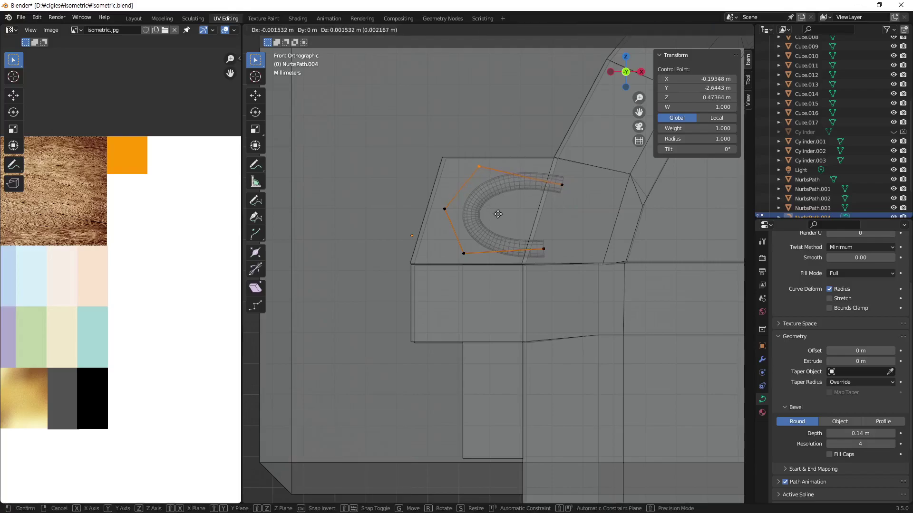
{"action": "left_click", "coordinate": [490, 215]}
{"action": "left_click_drag", "start_coordinate": [421, 230], "coordinate": [457, 200]}
{"action": "key", "text": "g"}
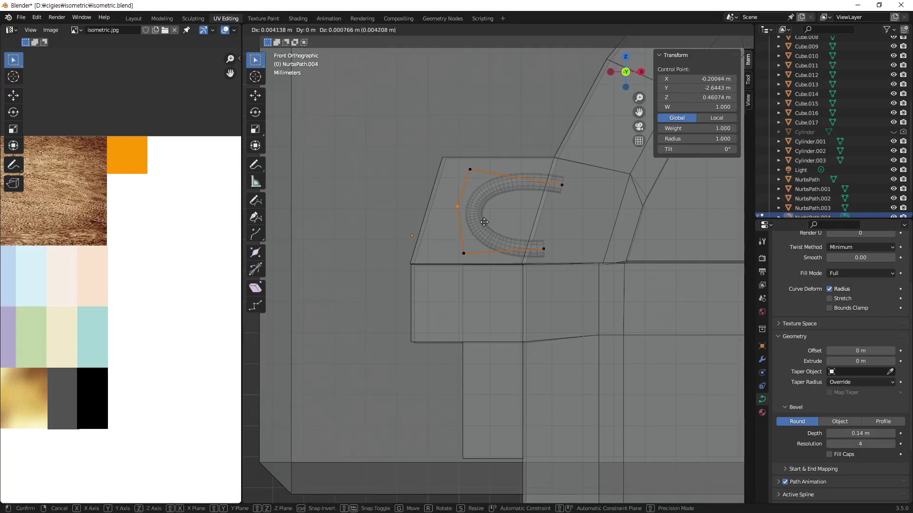
{"action": "left_click", "coordinate": [488, 221]}
{"action": "left_click_drag", "start_coordinate": [448, 275], "coordinate": [465, 251]}
{"action": "key", "text": "g"}
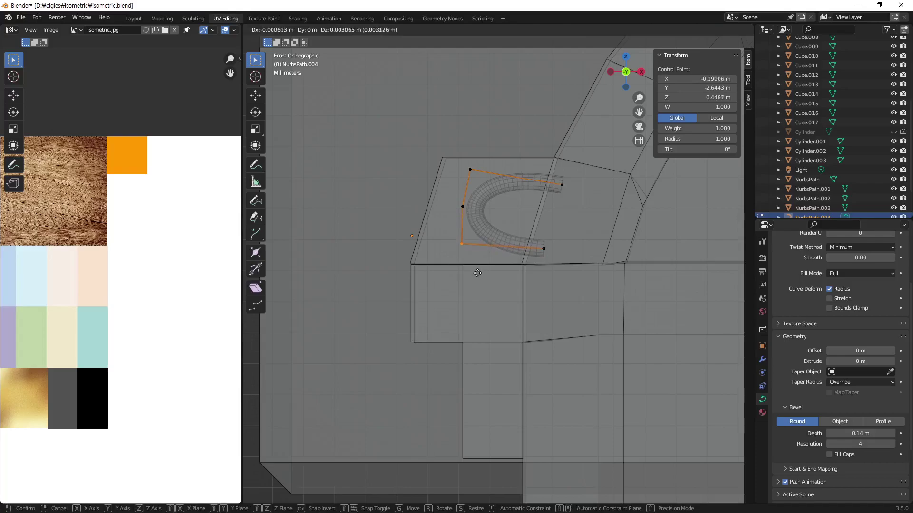
{"action": "left_click", "coordinate": [471, 282]}
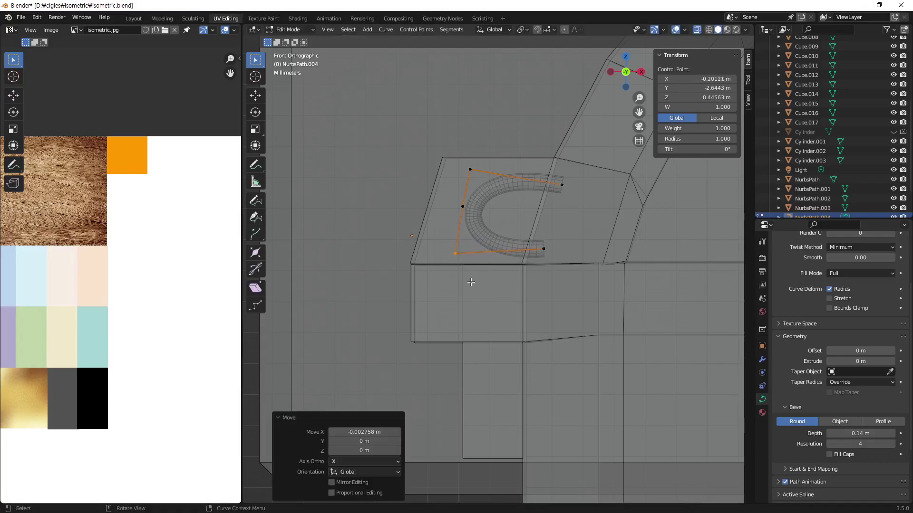
Step: Adjust the middle-left point, raise the top-left point, and reposition the top-right point
{"action": "left_click", "coordinate": [460, 206]}
{"action": "key", "text": "g"}
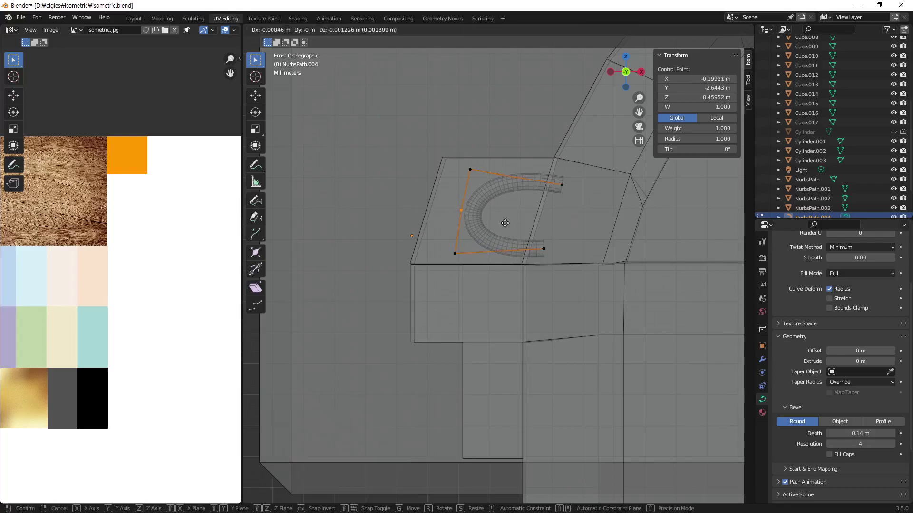
{"action": "left_click", "coordinate": [505, 223]}
{"action": "left_click", "coordinate": [470, 169]}
{"action": "key", "text": "g"}
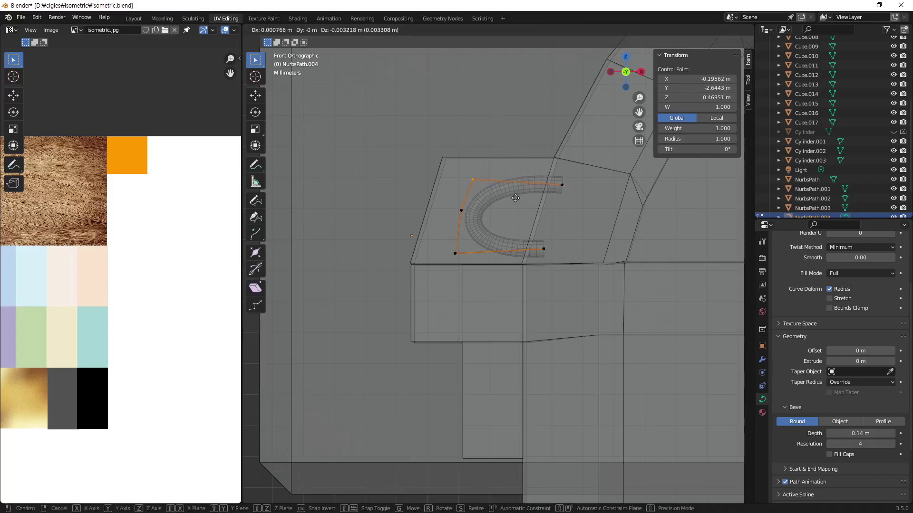
{"action": "left_click", "coordinate": [521, 166]}
{"action": "left_click", "coordinate": [562, 184]}
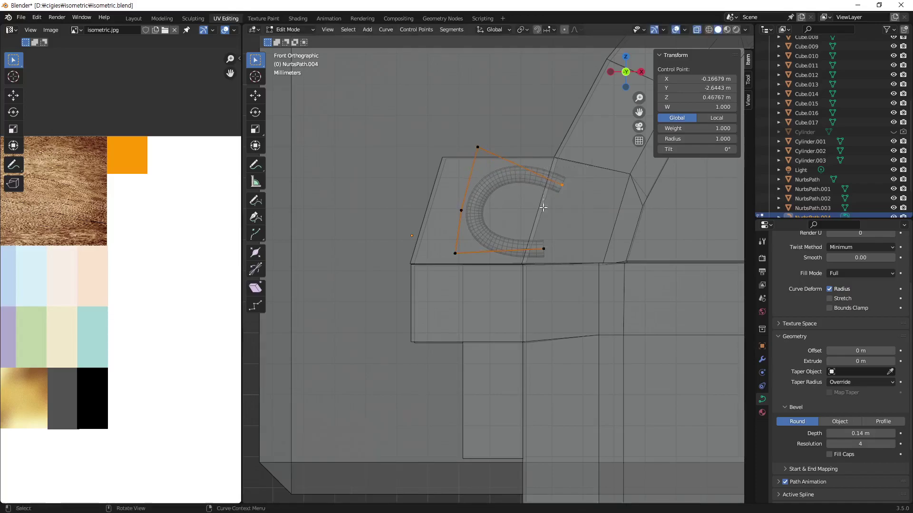
{"action": "key", "text": "g"}
{"action": "left_click", "coordinate": [577, 204]}
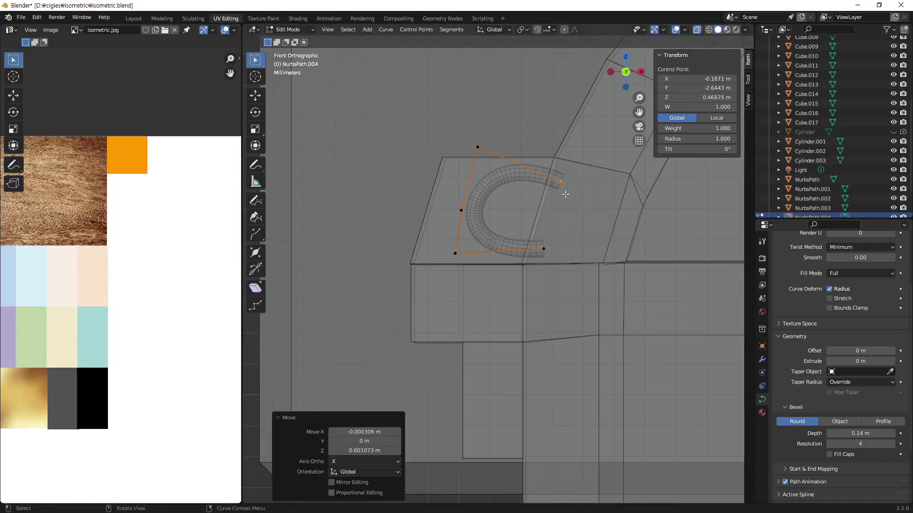
Step: Nudge the top and left control points, check the arch in perspective, and exit Edit Mode
{"action": "left_click", "coordinate": [477, 147]}
{"action": "key", "text": "g"}
{"action": "left_click", "coordinate": [487, 198]}
{"action": "left_click", "coordinate": [461, 211]}
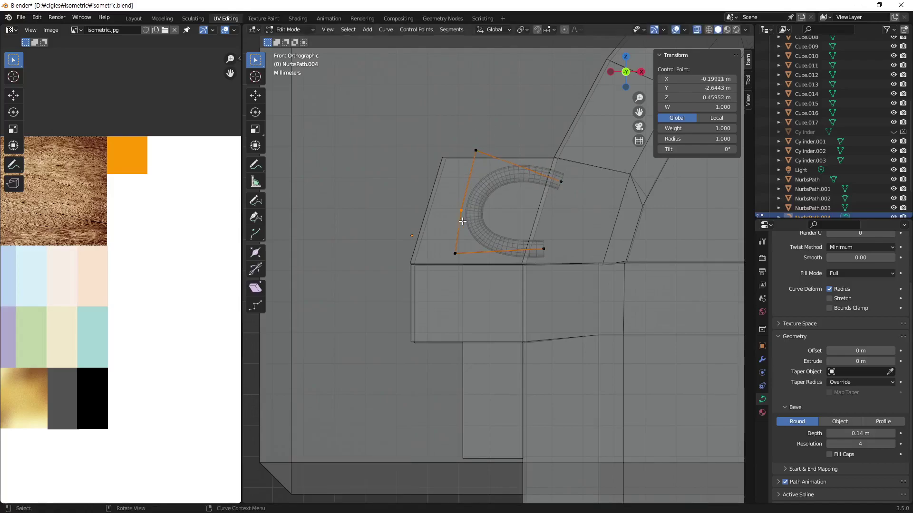
{"action": "key", "text": "g"}
{"action": "left_click", "coordinate": [471, 217]}
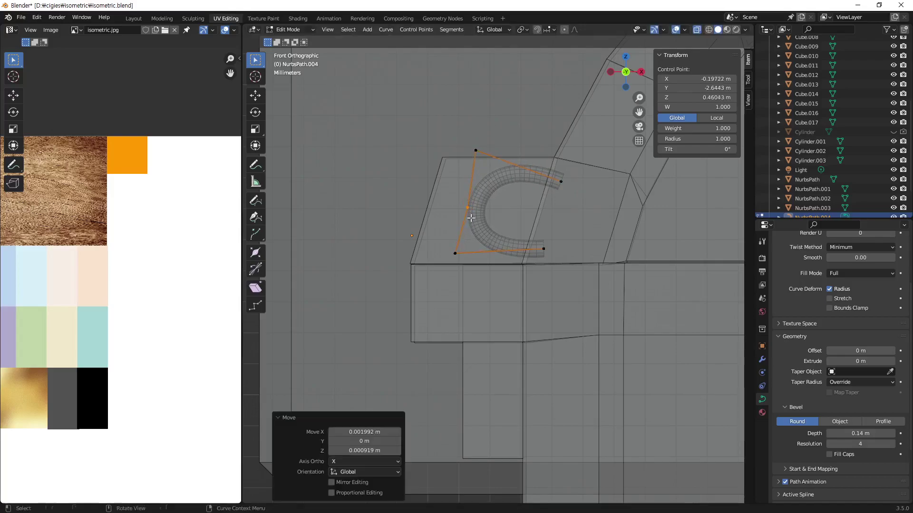
{"action": "mouse_move", "coordinate": [439, 245]}
{"action": "middle_mouse_down"}
{"action": "mouse_move", "coordinate": [628, 246]}
{"action": "mouse_move", "coordinate": [571, 268]}
{"action": "mouse_move", "coordinate": [365, 269]}
{"action": "mouse_move", "coordinate": [436, 270]}
{"action": "mouse_move", "coordinate": [510, 247]}
{"action": "middle_mouse_up"}
{"action": "key", "text": "Tab"}
Step: Give the hasp curve a 0.27 m bevel depth and view it from the front in X-ray
{"action": "left_click", "coordinate": [628, 246]}
{"action": "scroll", "coordinate": [512, 243], "scroll_direction": "up", "scroll_amount": 3}
{"action": "scroll", "coordinate": [512, 243], "scroll_direction": "up", "scroll_amount": 2}
{"action": "left_click", "coordinate": [466, 227]}
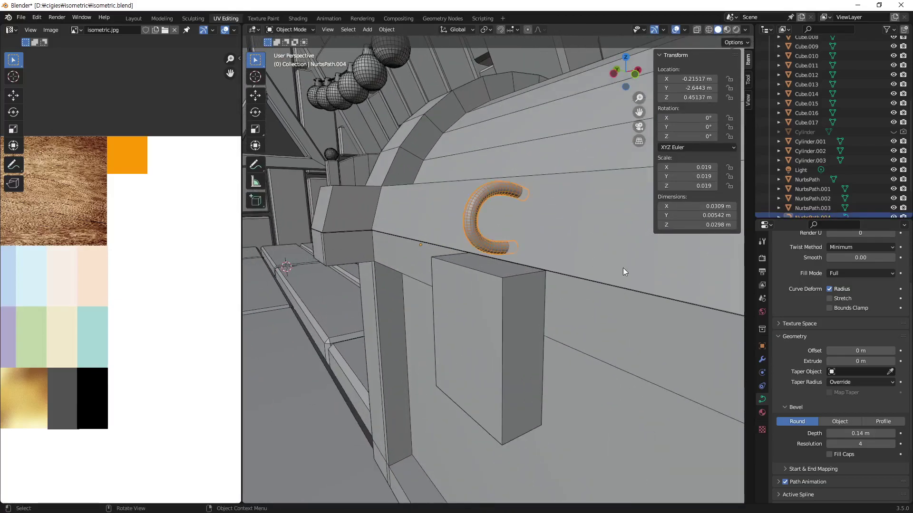
{"action": "mouse_move", "coordinate": [860, 434]}
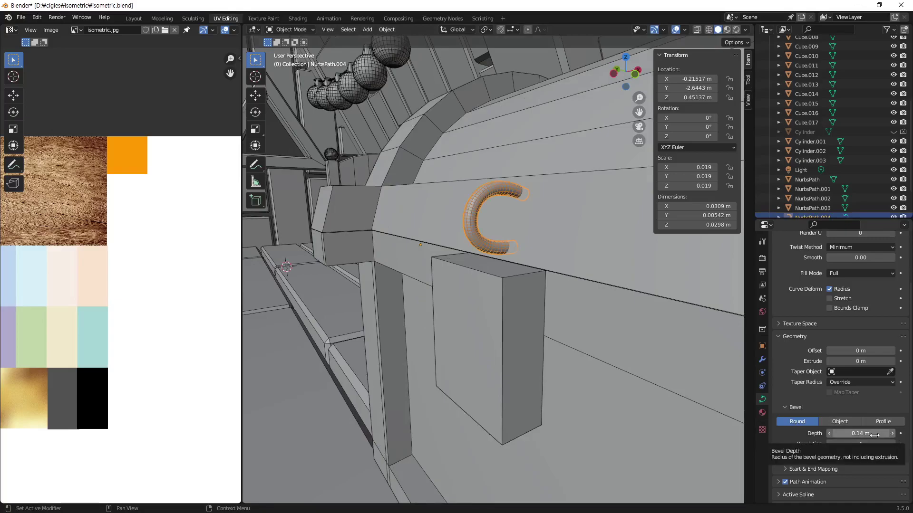
{"action": "left_click_drag", "start_coordinate": [872, 434], "coordinate": [889, 434]}
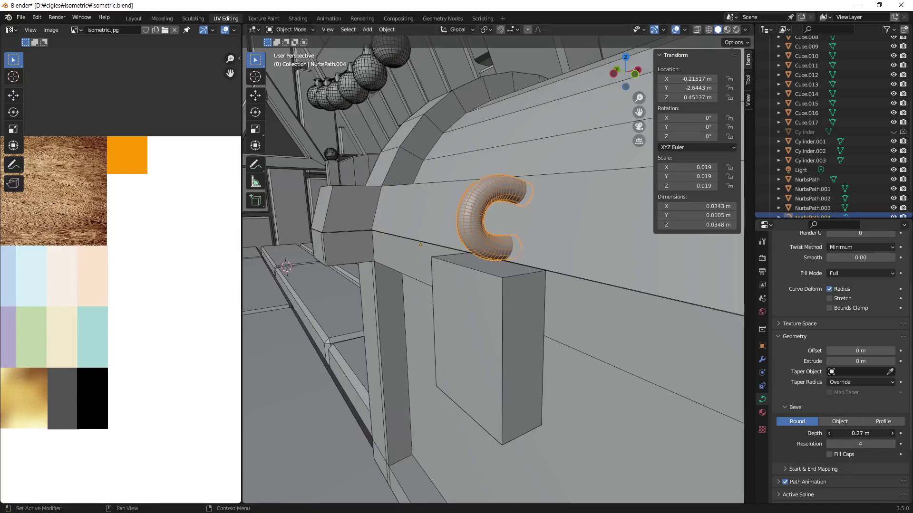
{"action": "middle_click_drag", "start_coordinate": [544, 238], "coordinate": [503, 238], "text": "alt"}
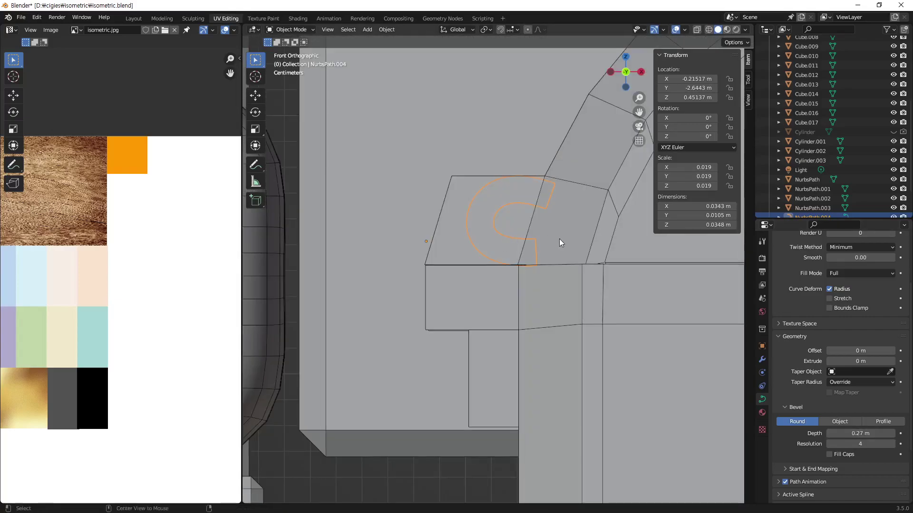
{"action": "key", "text": "alt+z"}
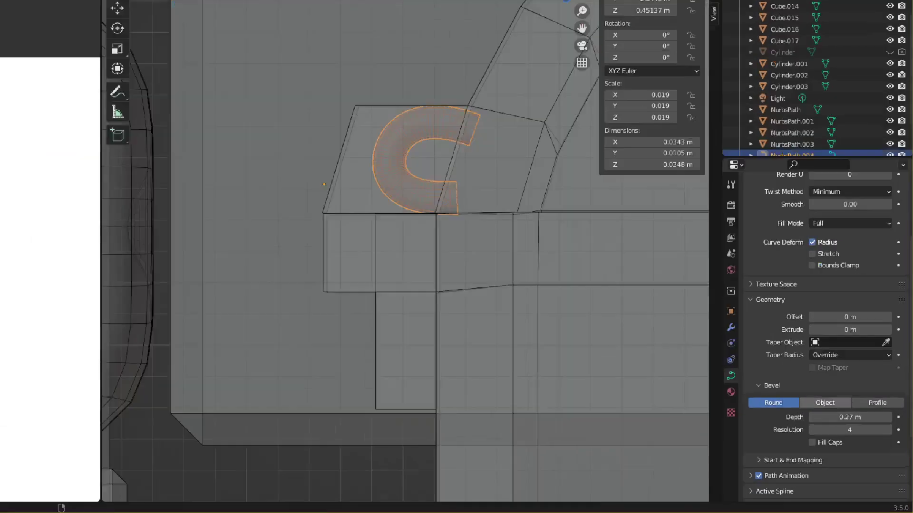
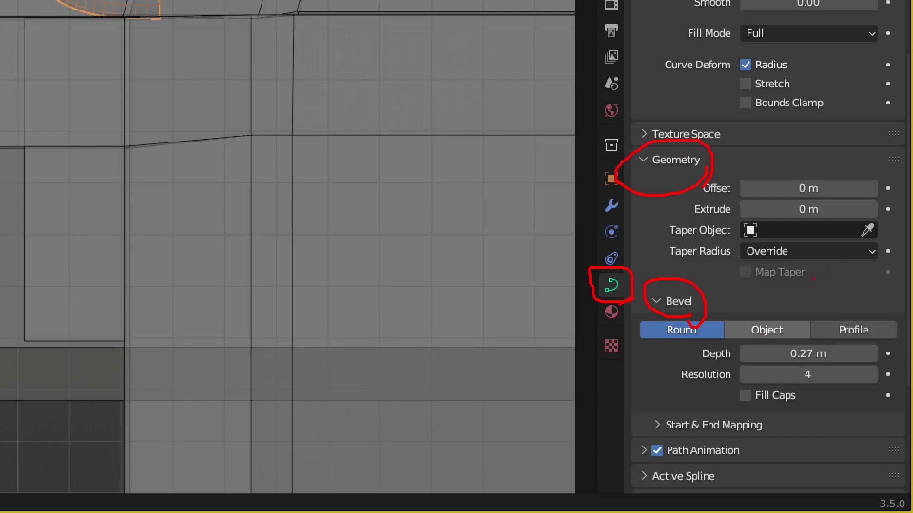
Step: In Edit Mode, move the shackle curve's right, left and bottom-left control points
{"action": "key", "text": "Tab"}
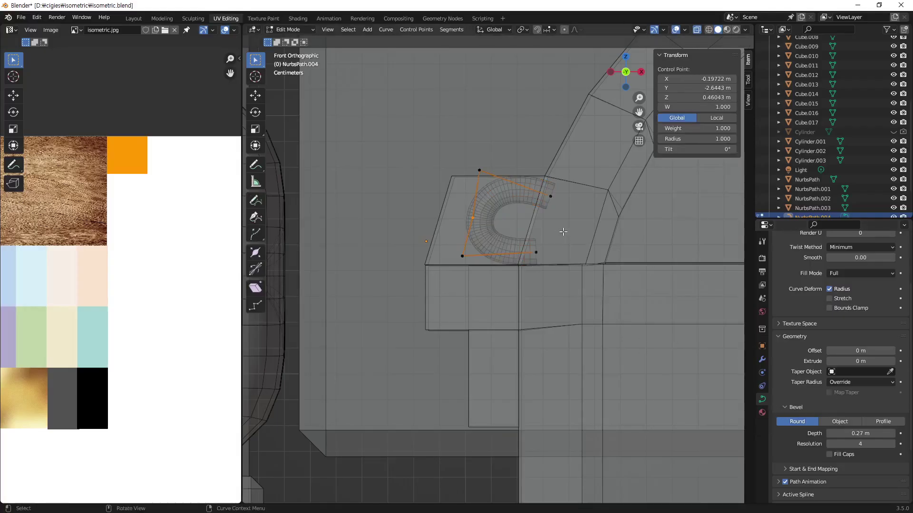
{"action": "left_click", "coordinate": [479, 170]}
{"action": "left_click", "coordinate": [552, 199]}
{"action": "key", "text": "g"}
{"action": "left_click", "coordinate": [555, 220]}
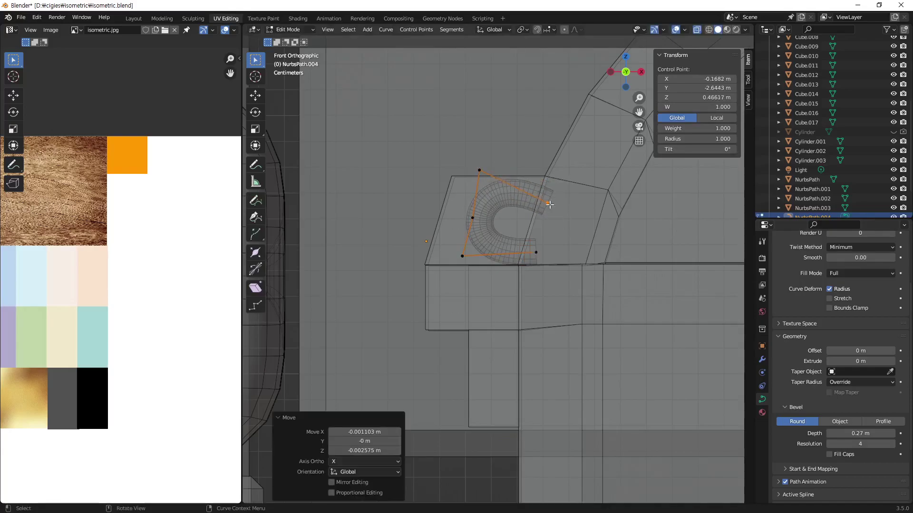
{"action": "key", "text": "g"}
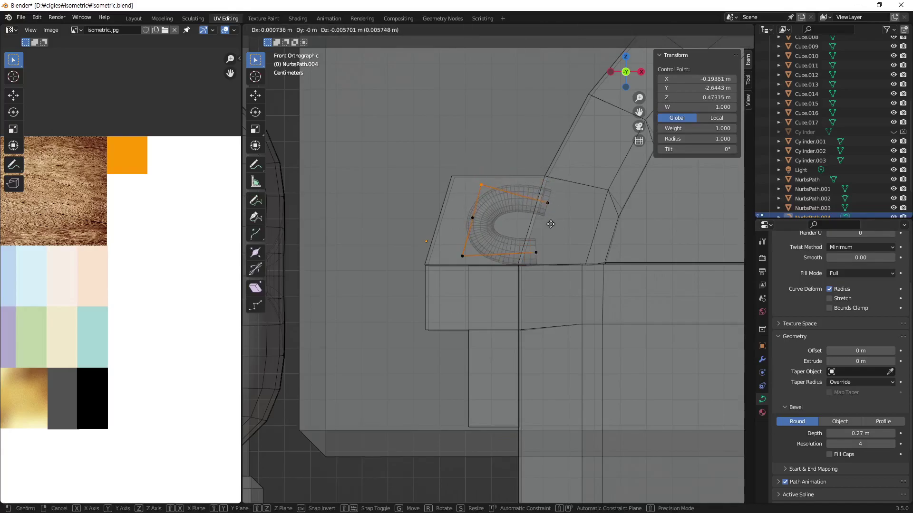
{"action": "left_click", "coordinate": [550, 222]}
{"action": "left_click", "coordinate": [473, 218]}
{"action": "key", "text": "g"}
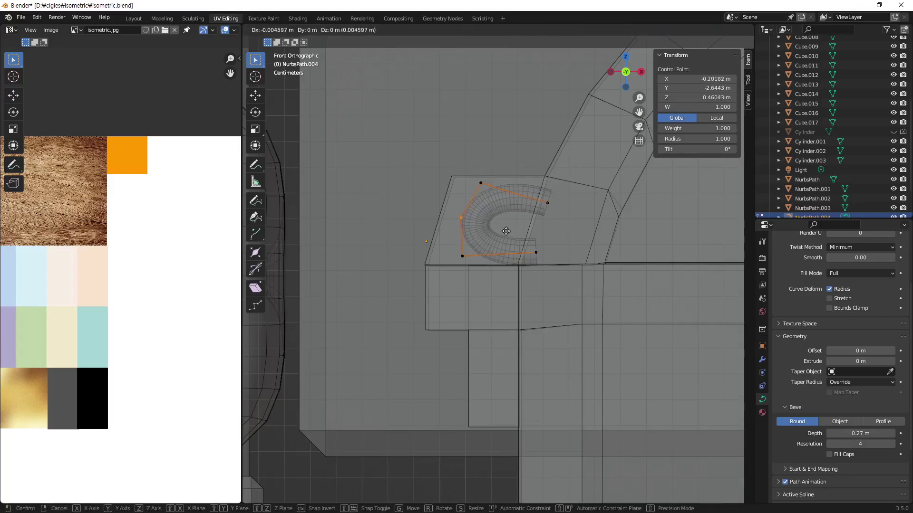
{"action": "left_click", "coordinate": [505, 228]}
{"action": "left_click", "coordinate": [462, 256]}
{"action": "key", "text": "g"}
{"action": "left_click", "coordinate": [462, 258]}
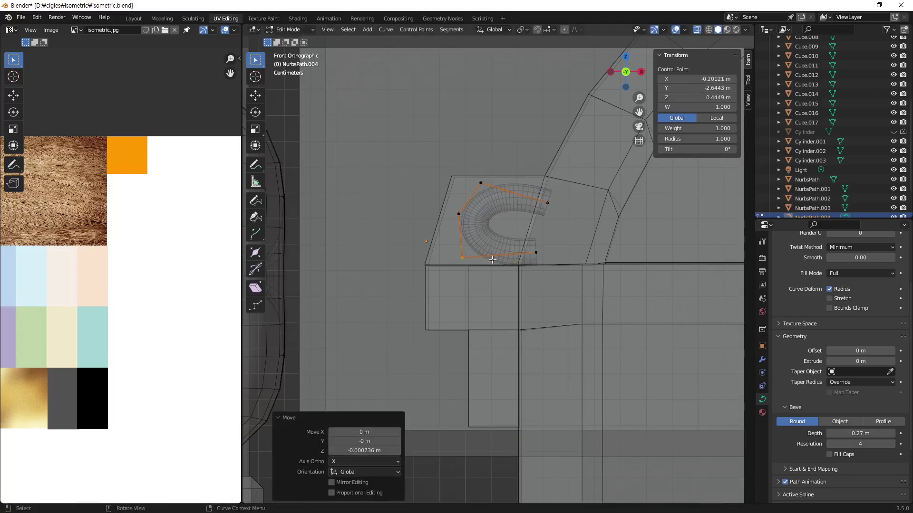
Step: Move the lower-right, top-right, top-left and left control points to round out the U
{"action": "left_click_drag", "start_coordinate": [546, 239], "coordinate": [519, 270]}
{"action": "key", "text": "g"}
{"action": "left_click", "coordinate": [575, 275]}
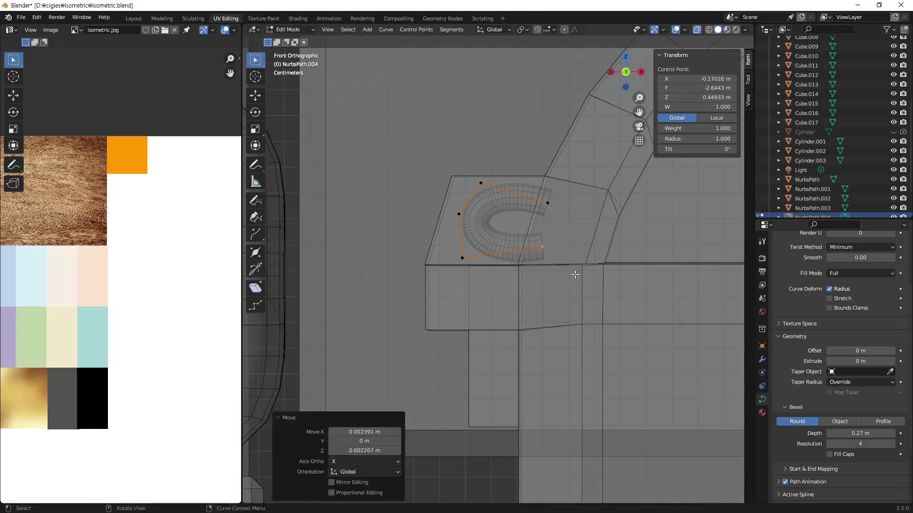
{"action": "left_click", "coordinate": [547, 202]}
{"action": "key", "text": "g"}
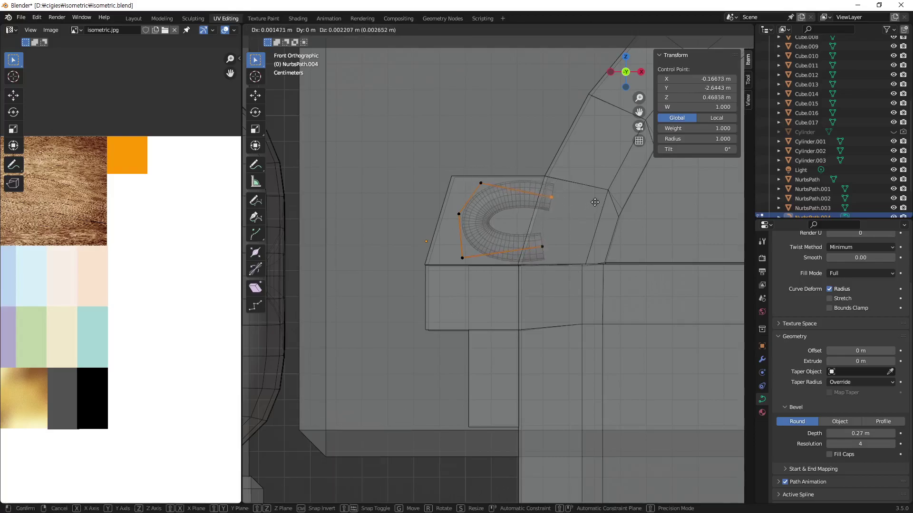
{"action": "left_click", "coordinate": [597, 200]}
{"action": "left_click", "coordinate": [480, 184]}
{"action": "key", "text": "g"}
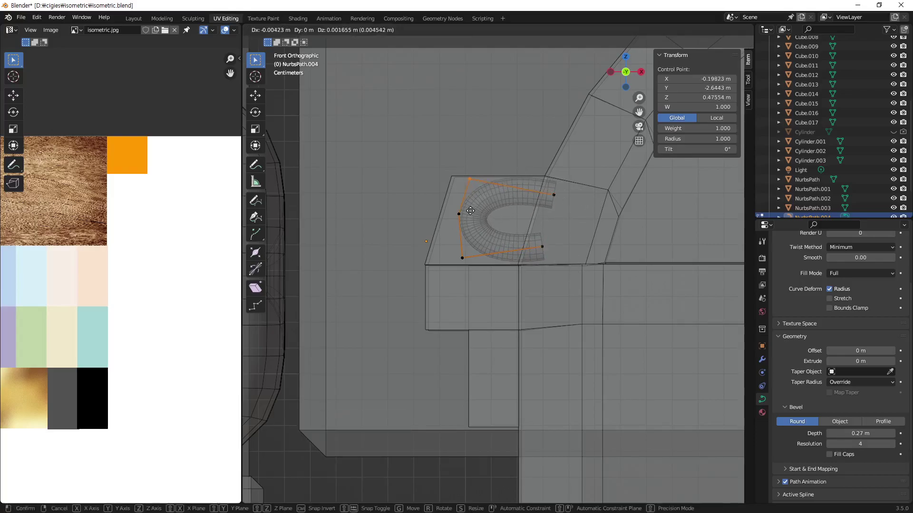
{"action": "left_click", "coordinate": [490, 203]}
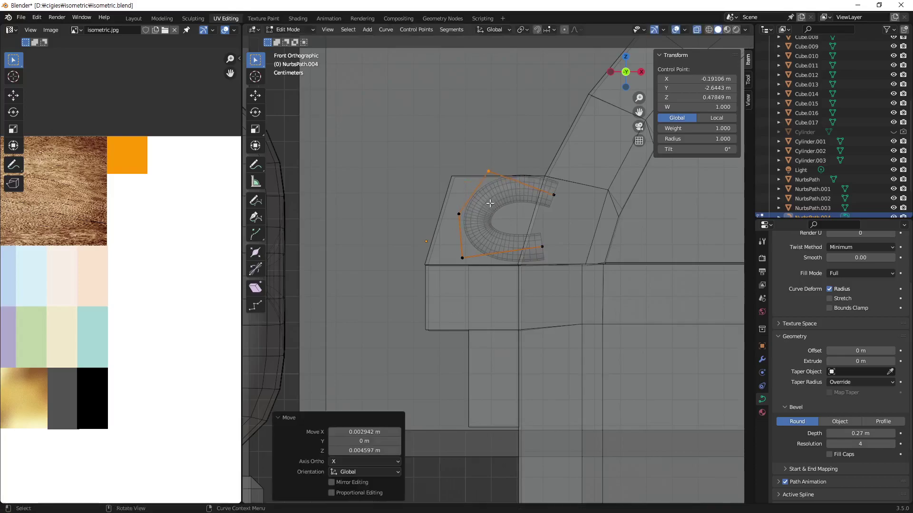
{"action": "left_click", "coordinate": [474, 200]}
{"action": "key", "text": "g"}
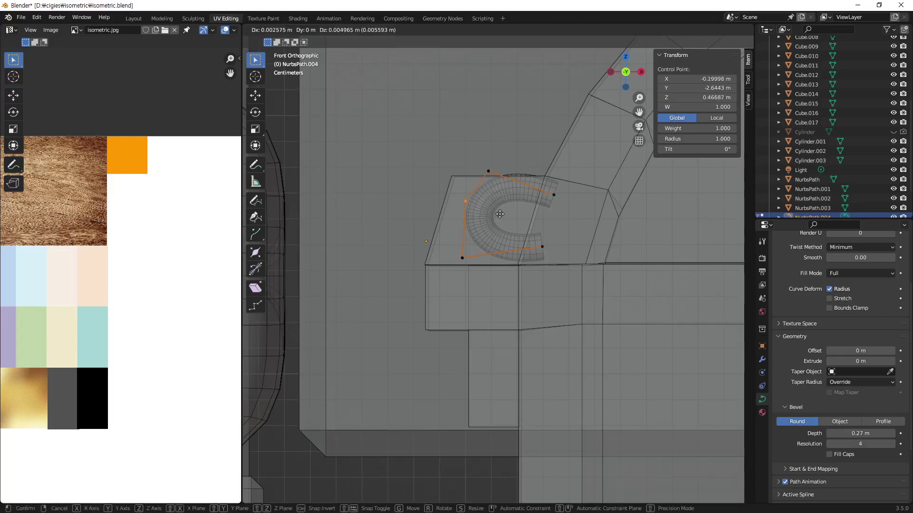
{"action": "left_click", "coordinate": [498, 213]}
{"action": "scroll", "coordinate": [513, 233], "scroll_direction": "down", "scroll_amount": 3}
{"action": "scroll", "coordinate": [523, 242], "scroll_direction": "up", "scroll_amount": 2}
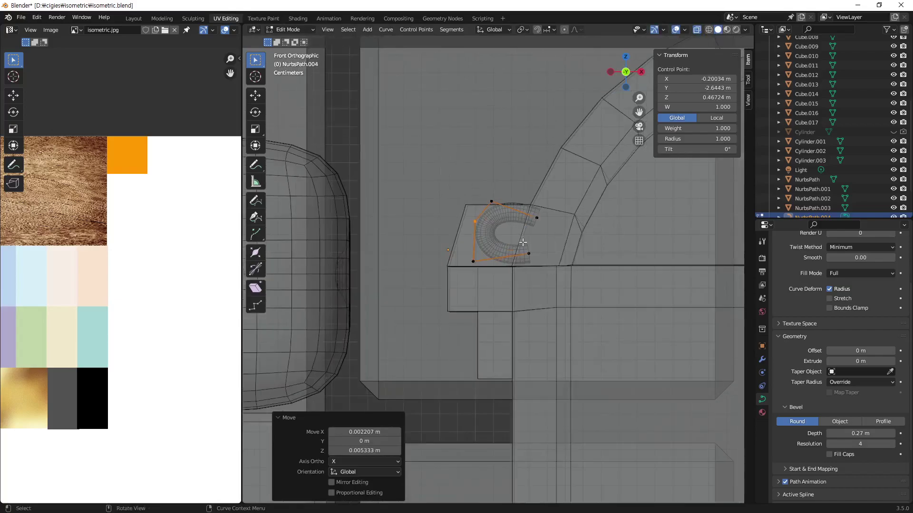
{"action": "mouse_move", "coordinate": [523, 237]}
{"action": "middle_mouse_down"}
{"action": "mouse_move", "coordinate": [652, 255]}
{"action": "mouse_move", "coordinate": [654, 275]}
{"action": "middle_mouse_up"}
Step: Return to Object Mode and duplicate shackle curve NurbsPath.004 in place
{"action": "key", "text": "alt+z"}
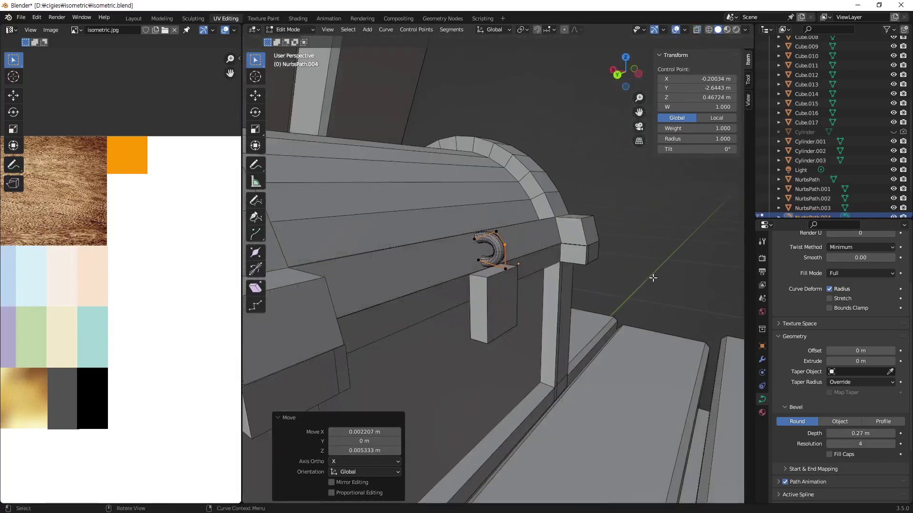
{"action": "key", "text": "Tab"}
{"action": "mouse_move", "coordinate": [500, 259]}
{"action": "middle_mouse_down"}
{"action": "mouse_move", "coordinate": [392, 260]}
{"action": "mouse_move", "coordinate": [488, 256]}
{"action": "mouse_move", "coordinate": [499, 269]}
{"action": "mouse_move", "coordinate": [499, 257]}
{"action": "mouse_move", "coordinate": [545, 276]}
{"action": "mouse_move", "coordinate": [401, 276]}
{"action": "mouse_move", "coordinate": [472, 281]}
{"action": "mouse_move", "coordinate": [481, 264]}
{"action": "mouse_move", "coordinate": [478, 280]}
{"action": "middle_mouse_up"}
{"action": "left_click", "coordinate": [500, 256]}
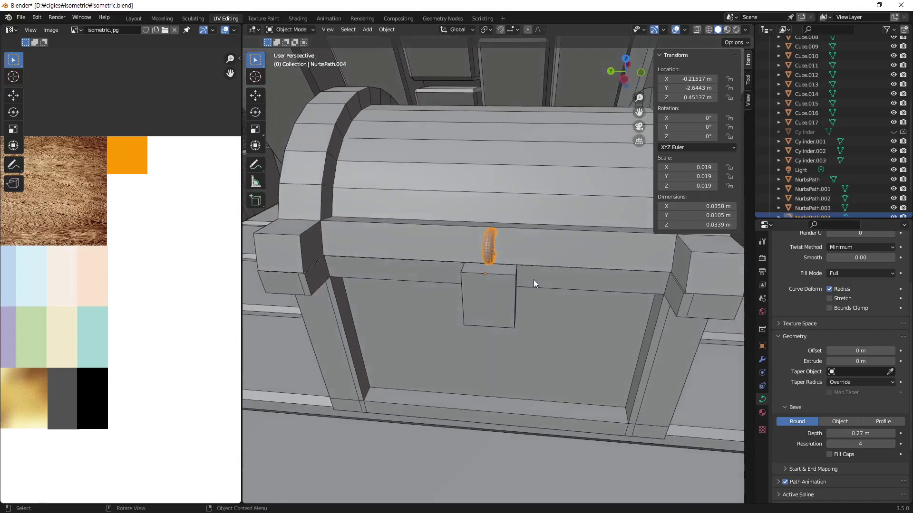
{"action": "key", "text": "shift+d"}
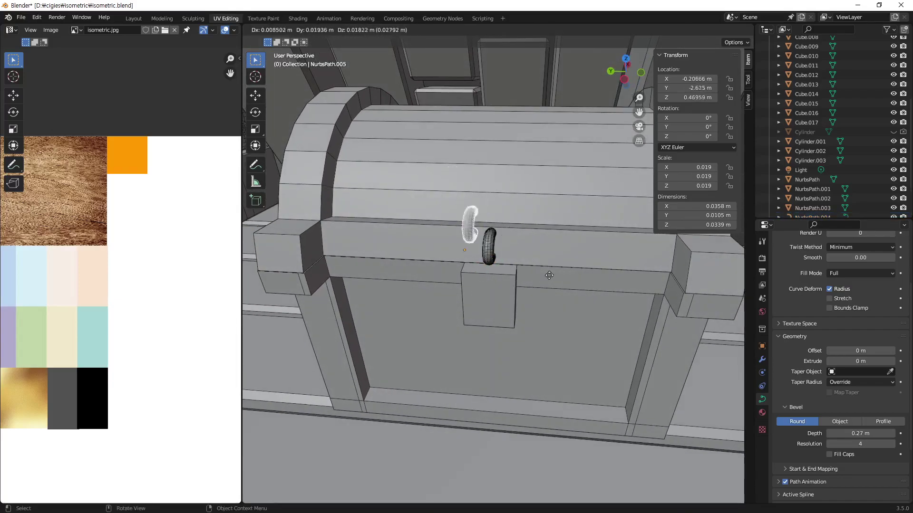
{"action": "right_click", "coordinate": [561, 225]}
{"action": "mouse_move", "coordinate": [502, 290]}
{"action": "middle_mouse_down"}
{"action": "mouse_move", "coordinate": [544, 284]}
{"action": "mouse_move", "coordinate": [546, 263]}
{"action": "mouse_move", "coordinate": [569, 261]}
{"action": "mouse_move", "coordinate": [557, 290]}
{"action": "mouse_move", "coordinate": [492, 283]}
{"action": "mouse_move", "coordinate": [497, 272]}
{"action": "mouse_move", "coordinate": [544, 264]}
{"action": "mouse_move", "coordinate": [519, 279]}
{"action": "mouse_move", "coordinate": [494, 278]}
{"action": "mouse_move", "coordinate": [537, 269]}
{"action": "middle_mouse_up"}
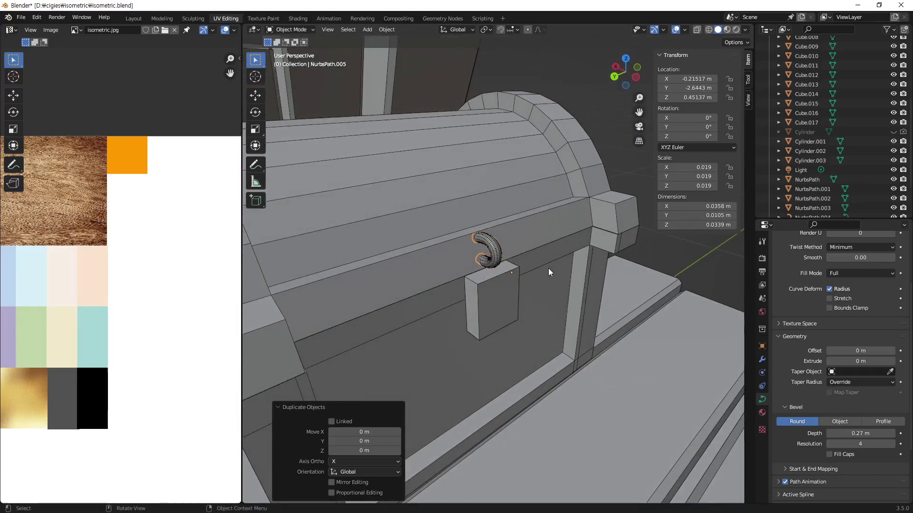
Step: Rotate the copy 90° about Y and 90° about Z, then view from the left
{"action": "key", "text": "r"}
{"action": "key", "text": "y"}
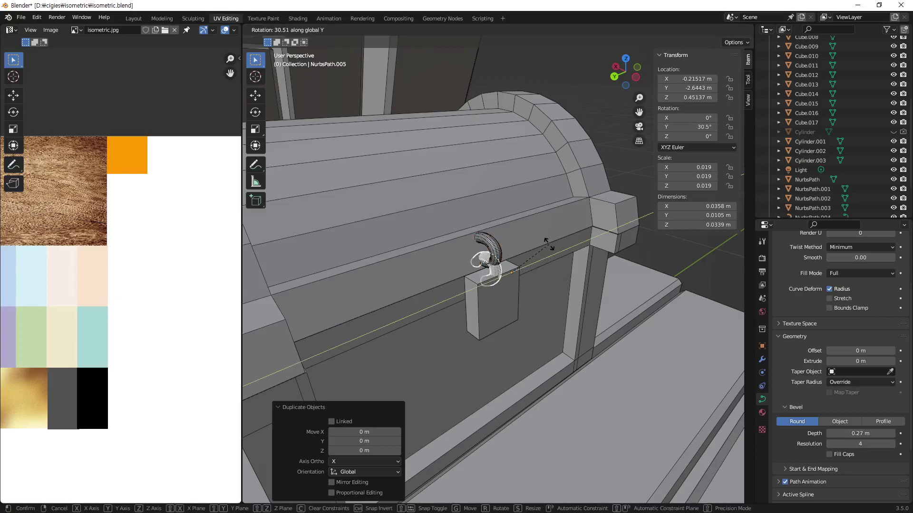
{"action": "type", "text": "90"}
{"action": "key", "text": "Return"}
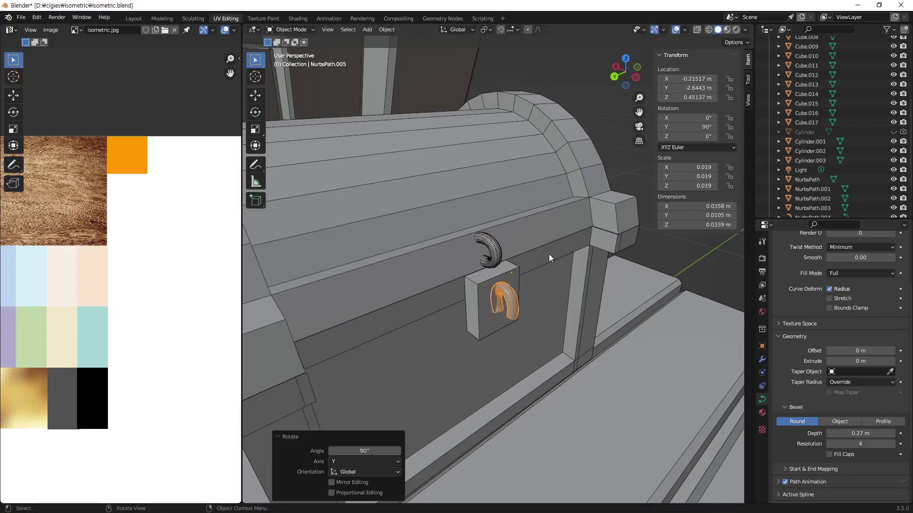
{"action": "mouse_move", "coordinate": [521, 320]}
{"action": "middle_mouse_down"}
{"action": "mouse_move", "coordinate": [471, 334]}
{"action": "mouse_move", "coordinate": [487, 332]}
{"action": "middle_mouse_up"}
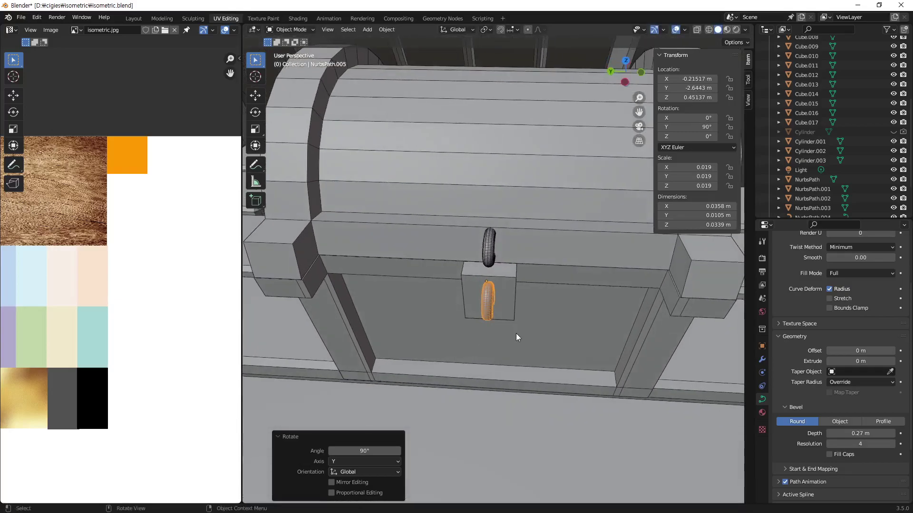
{"action": "key", "text": "r"}
{"action": "key", "text": "z"}
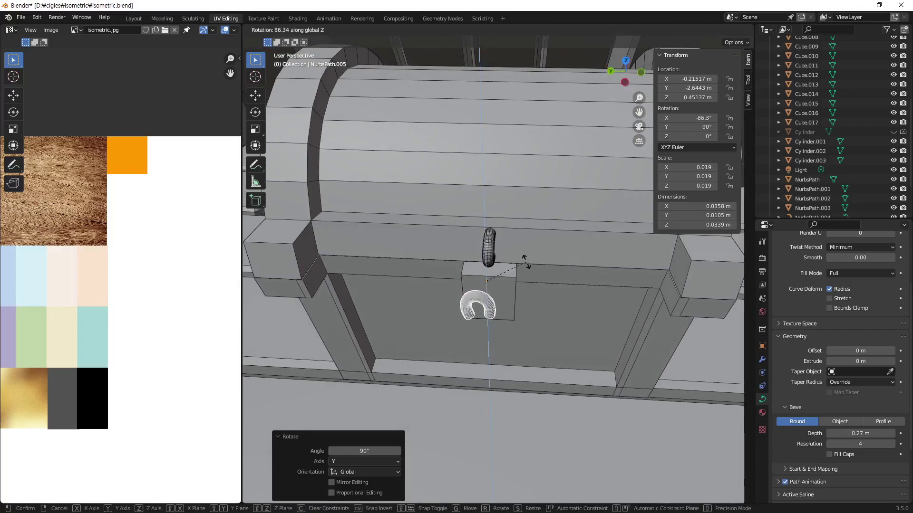
{"action": "type", "text": "90"}
{"action": "key", "text": "Return"}
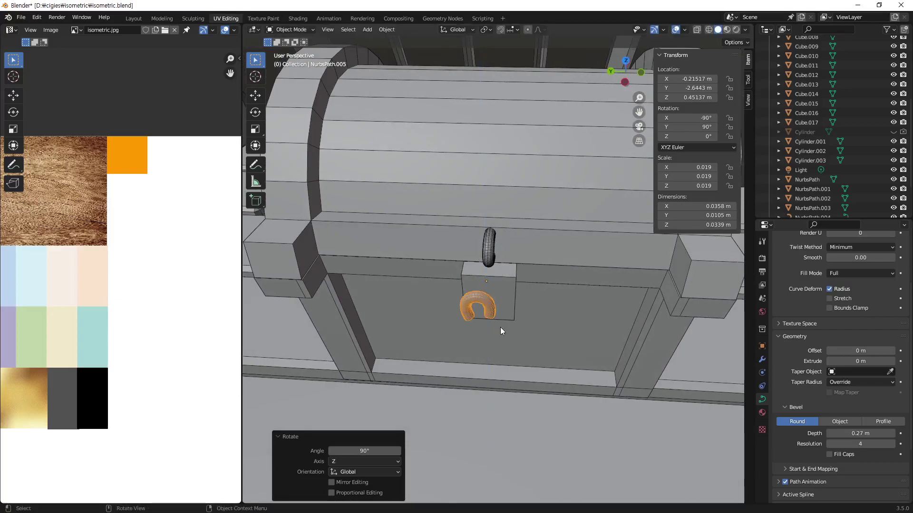
{"action": "key", "text": "ctrl+KP_3"}
Step: Raise the copied shackle into place and begin moving its control points in Edit Mode
{"action": "scroll", "coordinate": [509, 292], "scroll_direction": "up", "scroll_amount": 1}
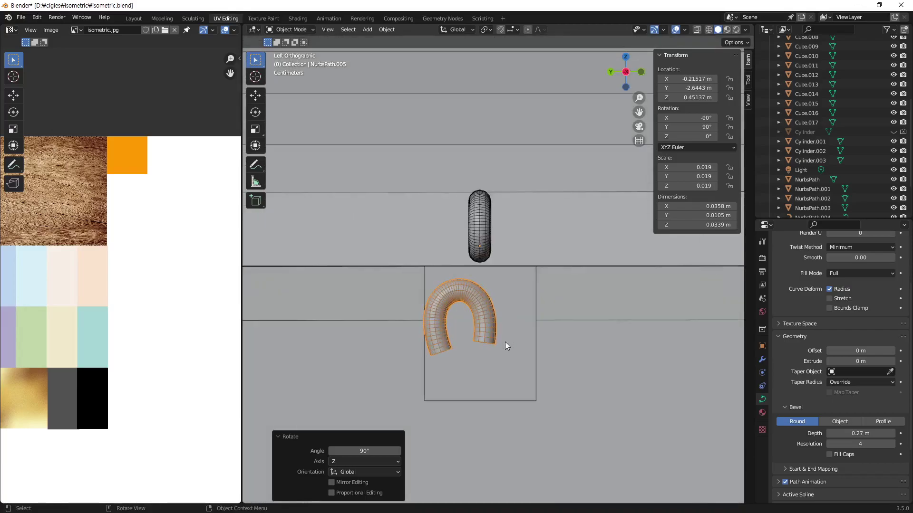
{"action": "key", "text": "g"}
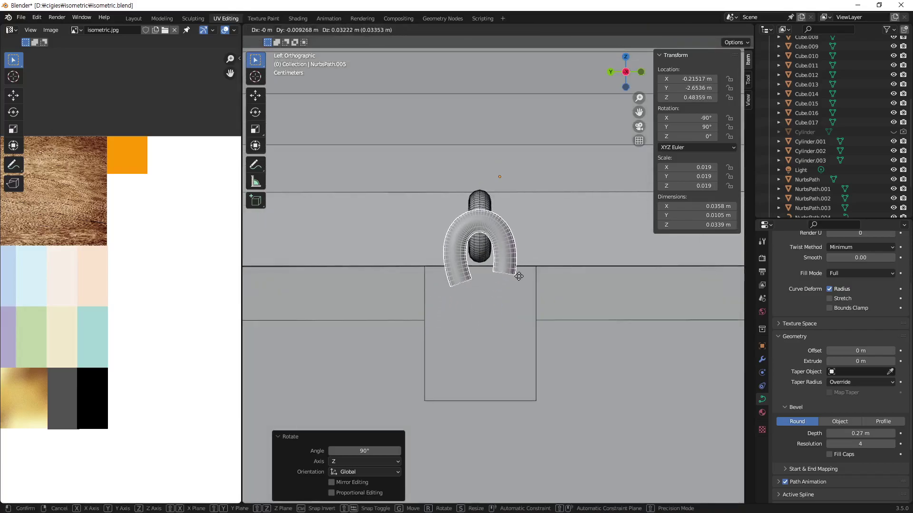
{"action": "left_click", "coordinate": [519, 276]}
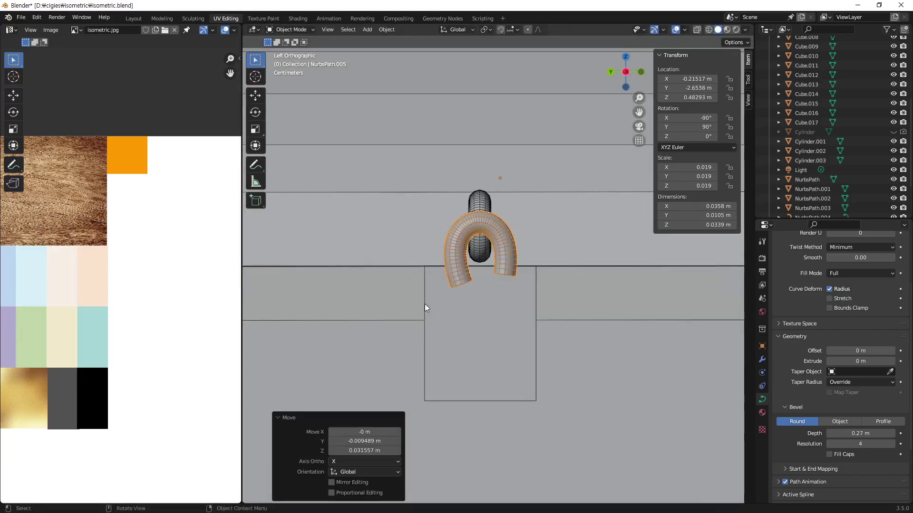
{"action": "key", "text": "Tab"}
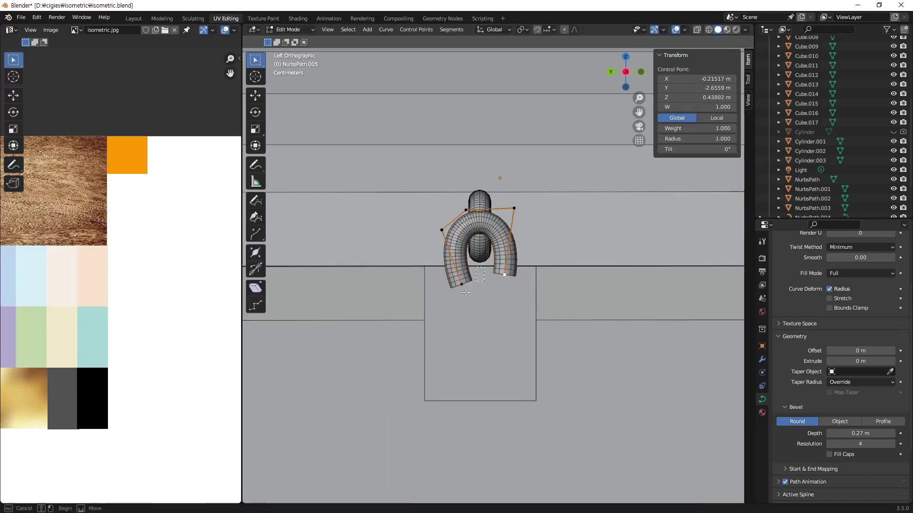
{"action": "key", "text": "g"}
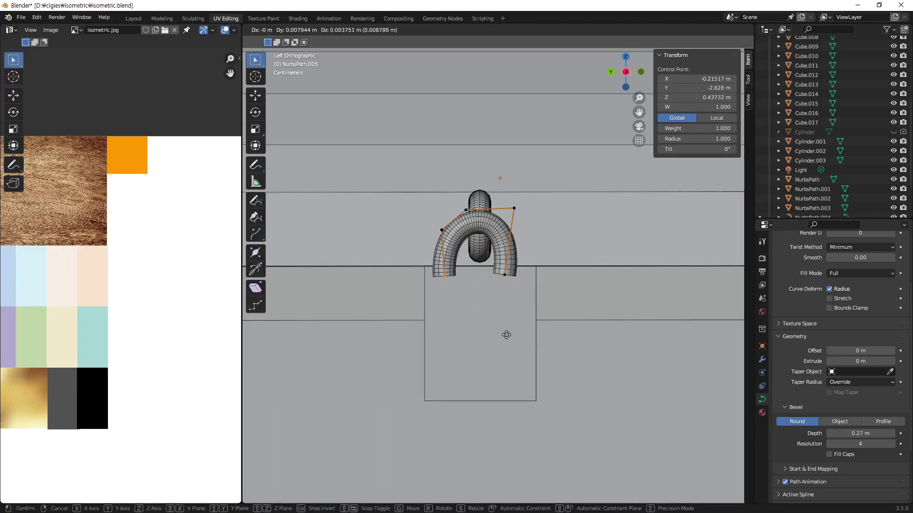
{"action": "left_click", "coordinate": [506, 336]}
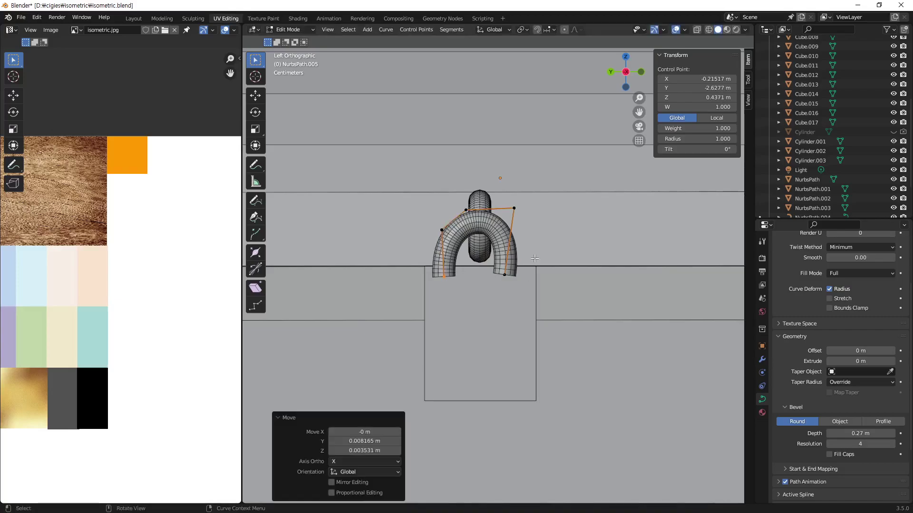
Step: Reposition the right endpoint and remaining control points into a tighter, rounder arch
{"action": "key", "text": "g"}
{"action": "left_click", "coordinate": [525, 303]}
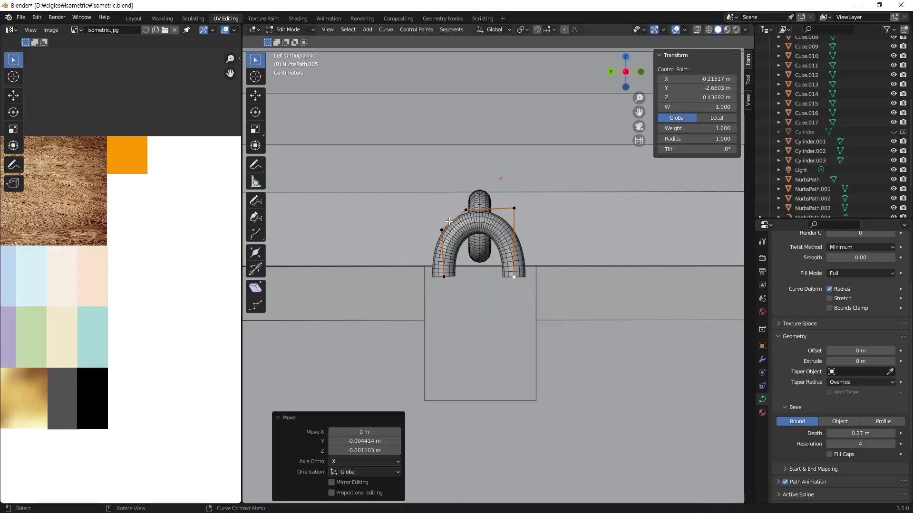
{"action": "key", "text": "g"}
{"action": "left_click", "coordinate": [503, 201]}
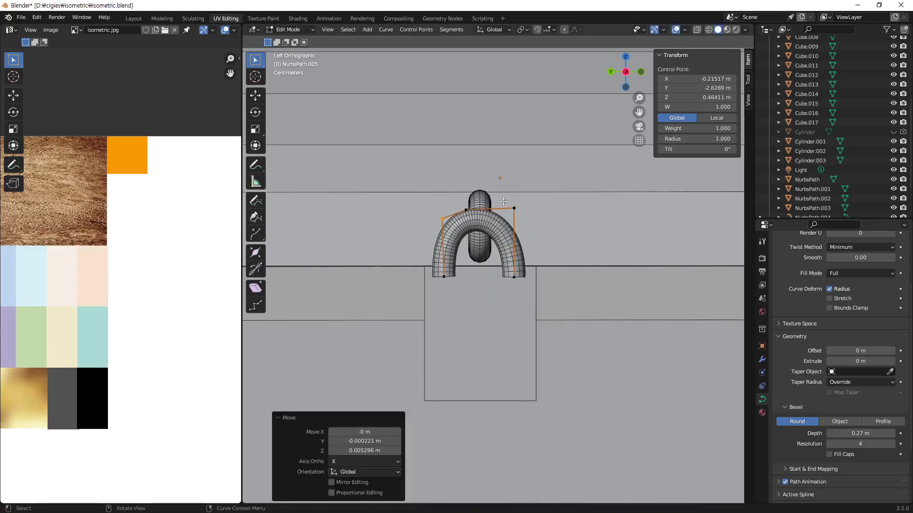
{"action": "key", "text": "g"}
{"action": "left_click", "coordinate": [495, 260]}
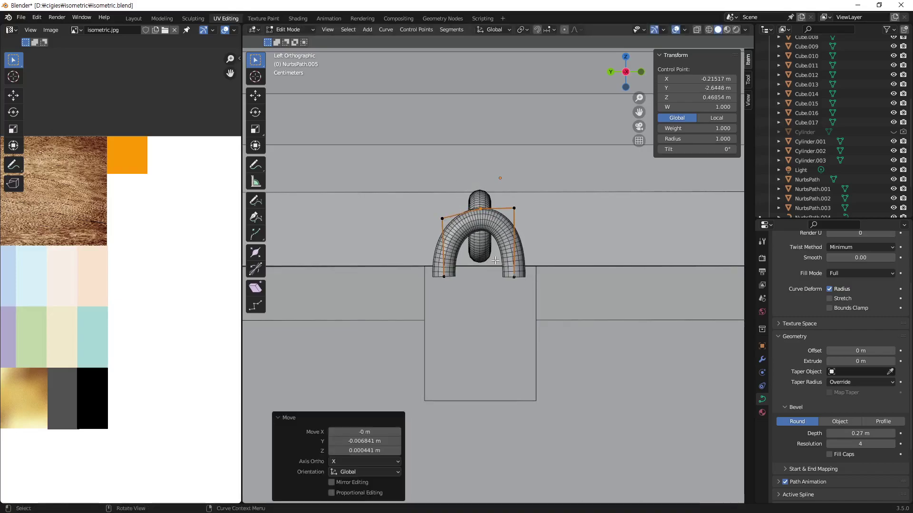
{"action": "key", "text": "g"}
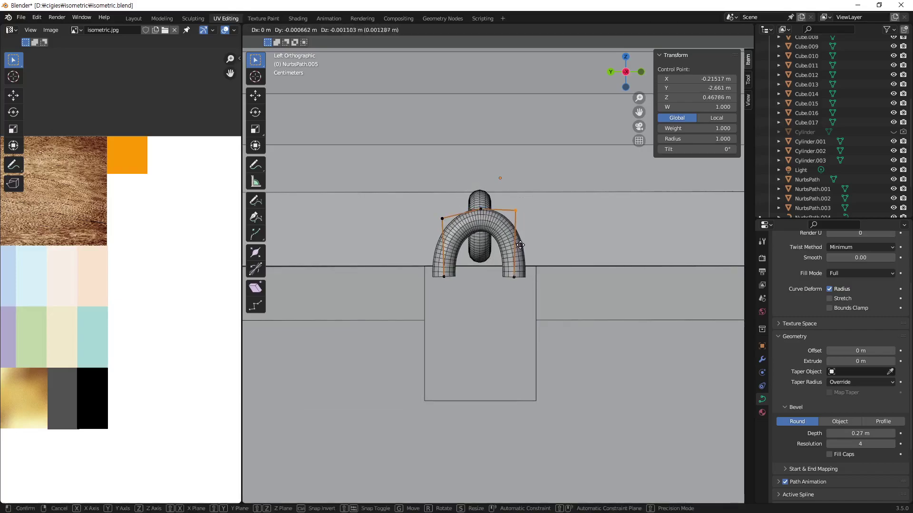
{"action": "left_click", "coordinate": [520, 245]}
{"action": "key", "text": "g"}
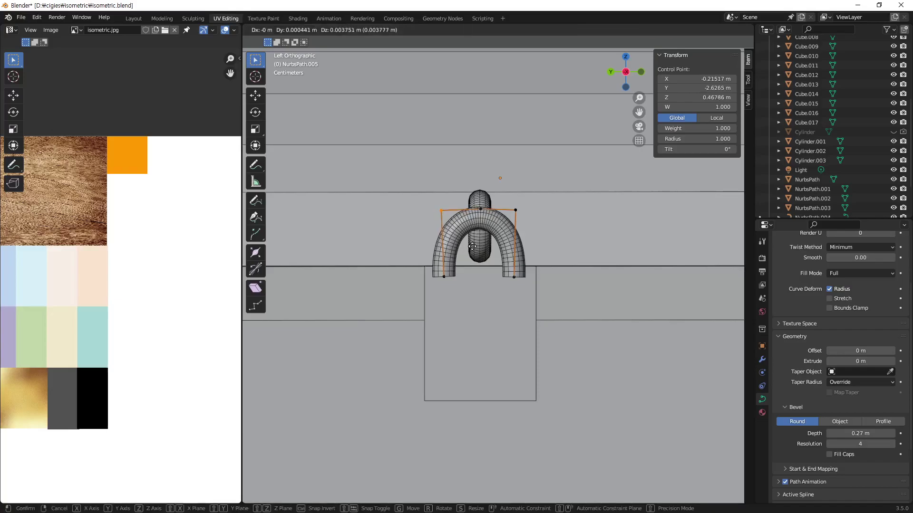
{"action": "left_click", "coordinate": [472, 246]}
{"action": "key", "text": "g"}
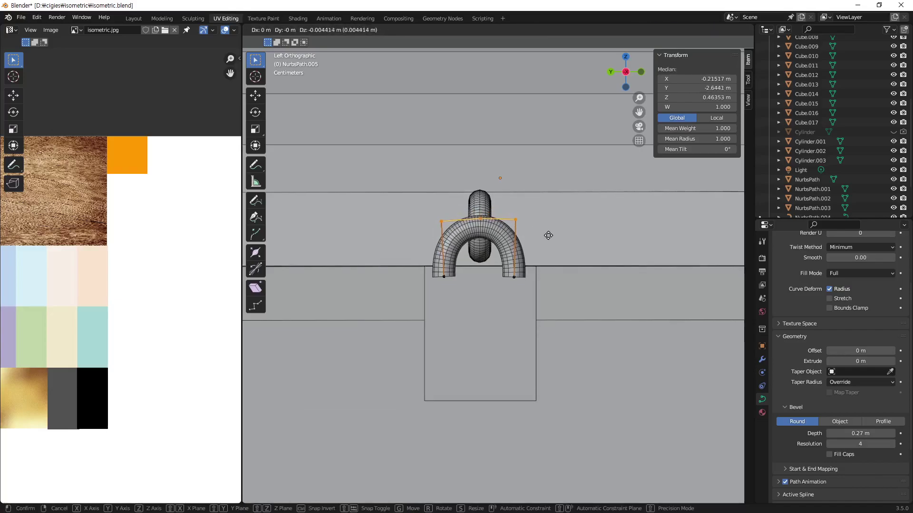
{"action": "left_click", "coordinate": [547, 236]}
{"action": "mouse_move", "coordinate": [501, 244]}
{"action": "middle_mouse_down"}
{"action": "mouse_move", "coordinate": [526, 259]}
{"action": "mouse_move", "coordinate": [492, 261]}
{"action": "middle_mouse_up"}
Step: Shift the whole NurbsPath.005 arch sideways along X in Object Mode
{"action": "key", "text": "Tab"}
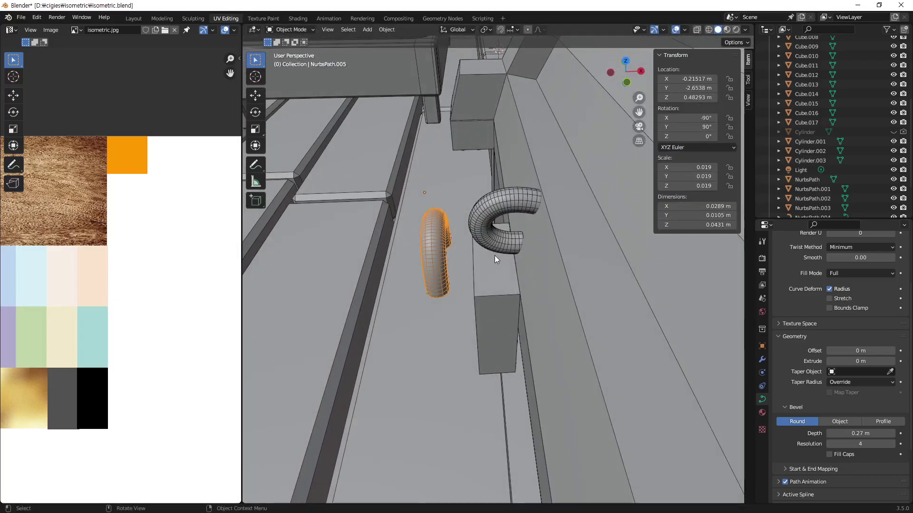
{"action": "key", "text": "g"}
{"action": "key", "text": "x"}
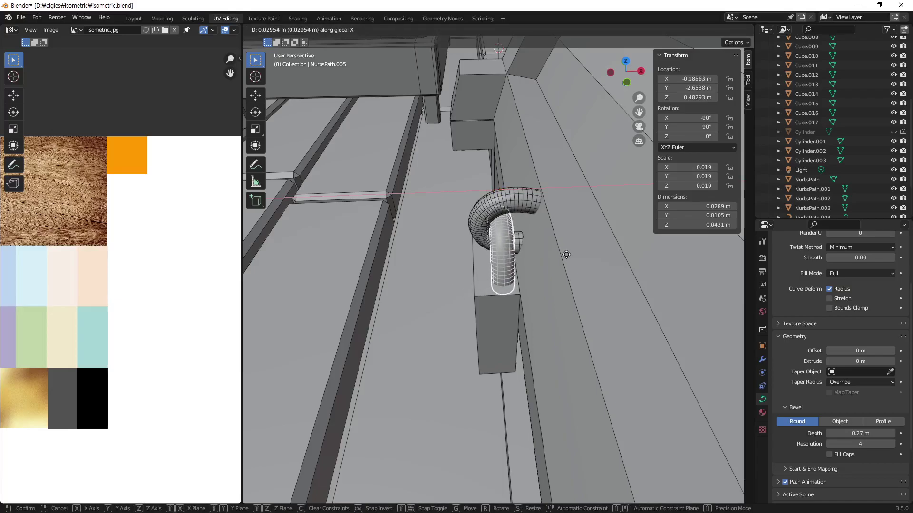
{"action": "left_click", "coordinate": [566, 255]}
{"action": "mouse_move", "coordinate": [479, 281]}
{"action": "middle_mouse_down"}
{"action": "mouse_move", "coordinate": [552, 241]}
{"action": "mouse_move", "coordinate": [586, 255]}
{"action": "mouse_move", "coordinate": [544, 266]}
{"action": "middle_mouse_up"}
Step: Slide the arch's bottom and top control points along X to link with the loop
{"action": "key", "text": "Tab"}
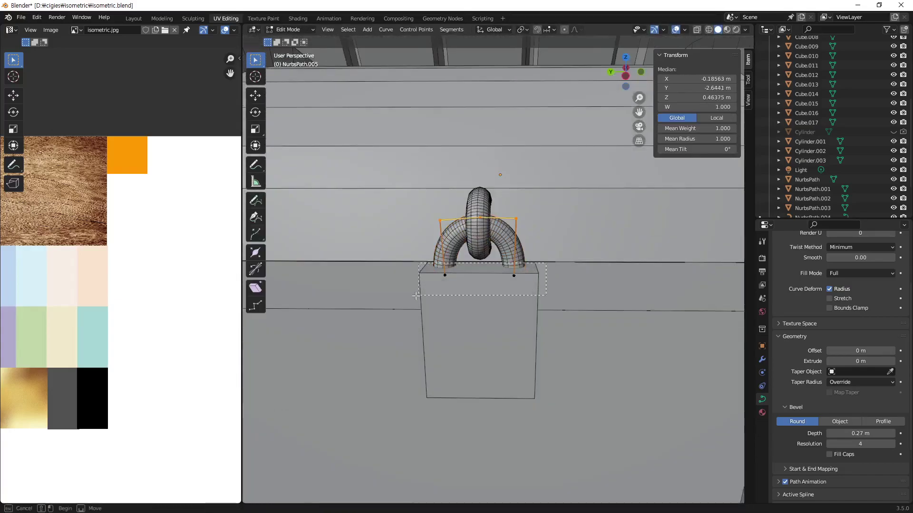
{"action": "mouse_move", "coordinate": [449, 291]}
{"action": "middle_mouse_down"}
{"action": "mouse_move", "coordinate": [496, 296]}
{"action": "mouse_move", "coordinate": [472, 281]}
{"action": "middle_mouse_up"}
{"action": "key", "text": "alt+z"}
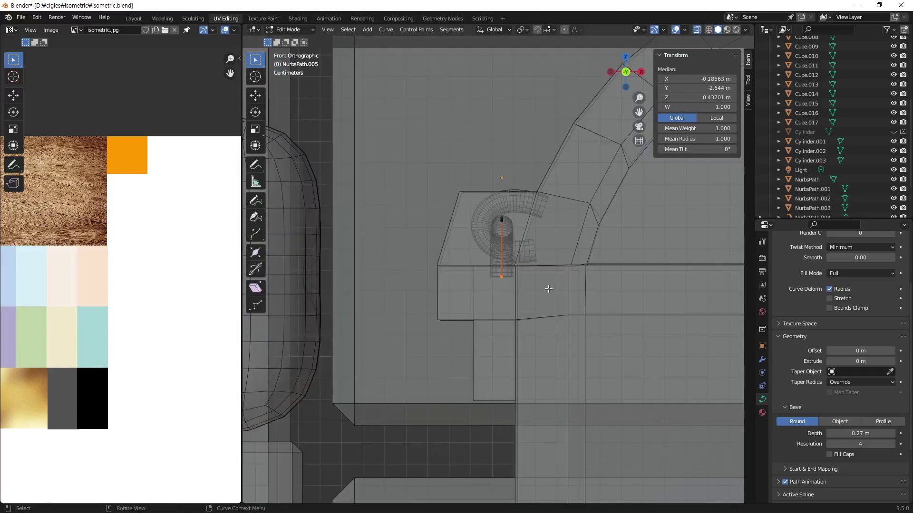
{"action": "key", "text": "g"}
{"action": "key", "text": "x"}
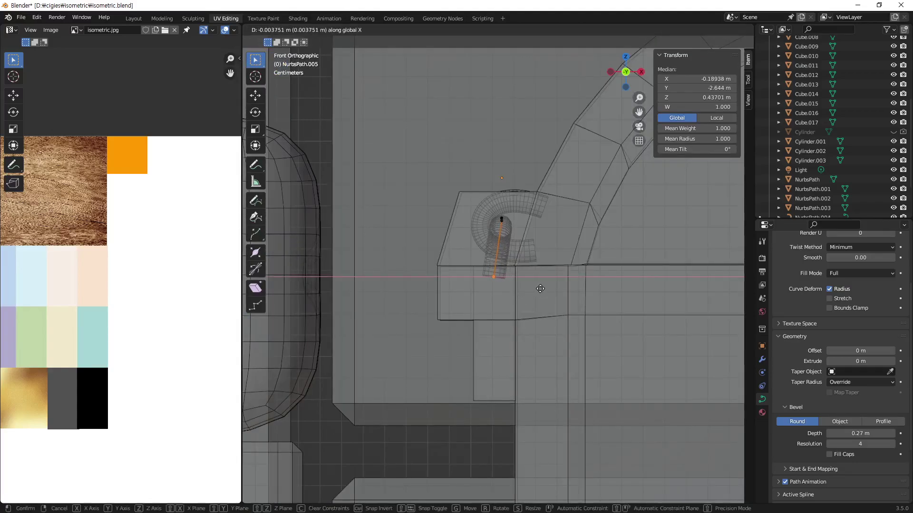
{"action": "left_click", "coordinate": [540, 289]}
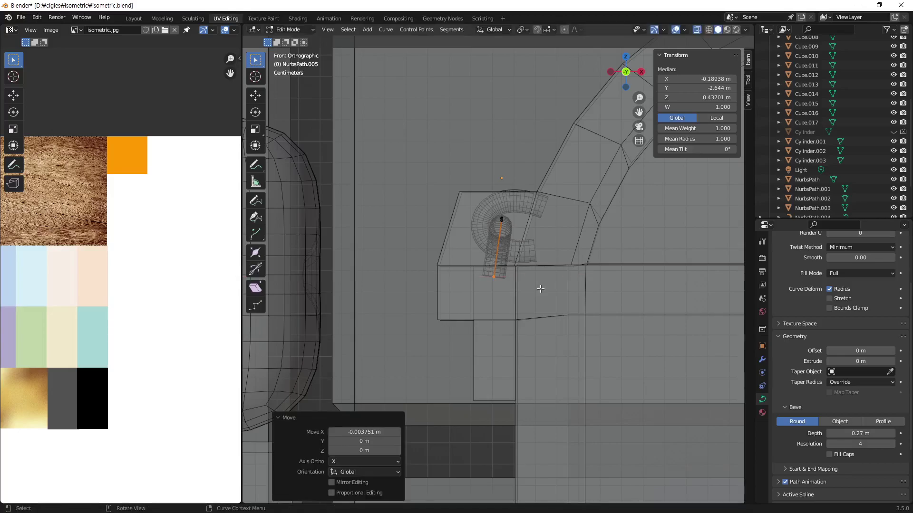
{"action": "left_click", "coordinate": [500, 219]}
{"action": "key", "text": "g"}
{"action": "key", "text": "x"}
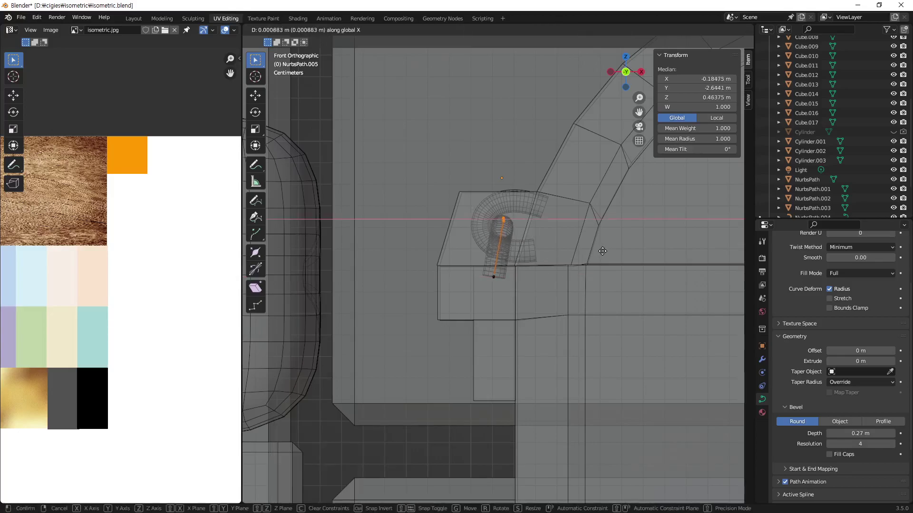
{"action": "left_click", "coordinate": [608, 253]}
Step: Tilt padlock body Cube.017 by 12.6° and shift it along X beneath the shackle loops
{"action": "key", "text": "Tab"}
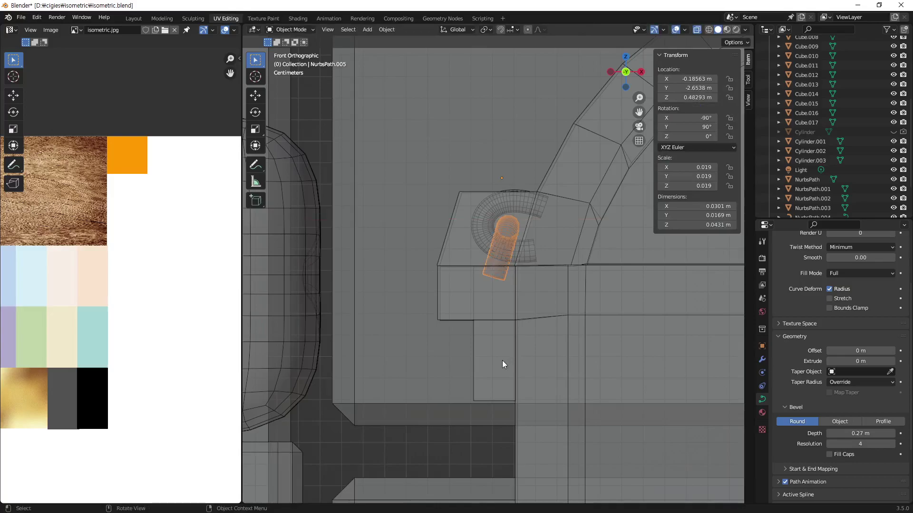
{"action": "left_click", "coordinate": [502, 360]}
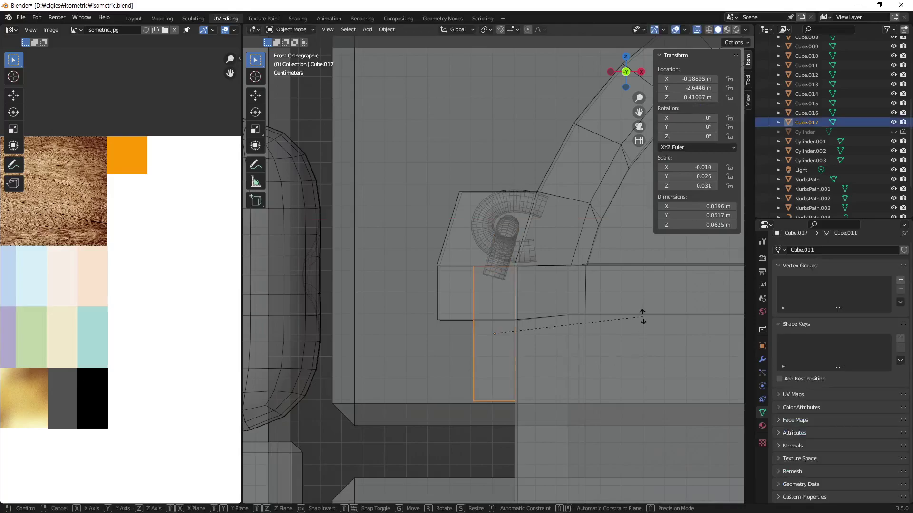
{"action": "key", "text": "r"}
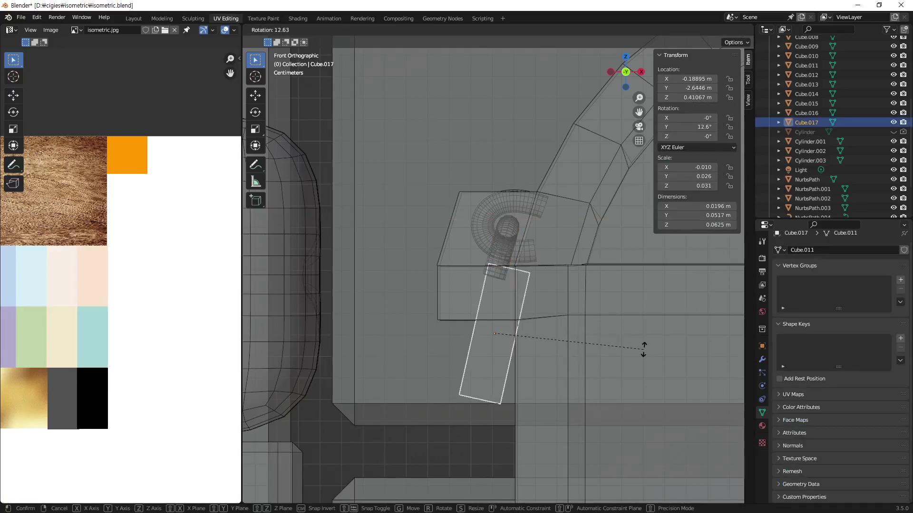
{"action": "left_click", "coordinate": [643, 349]}
{"action": "key", "text": "g"}
{"action": "key", "text": "x"}
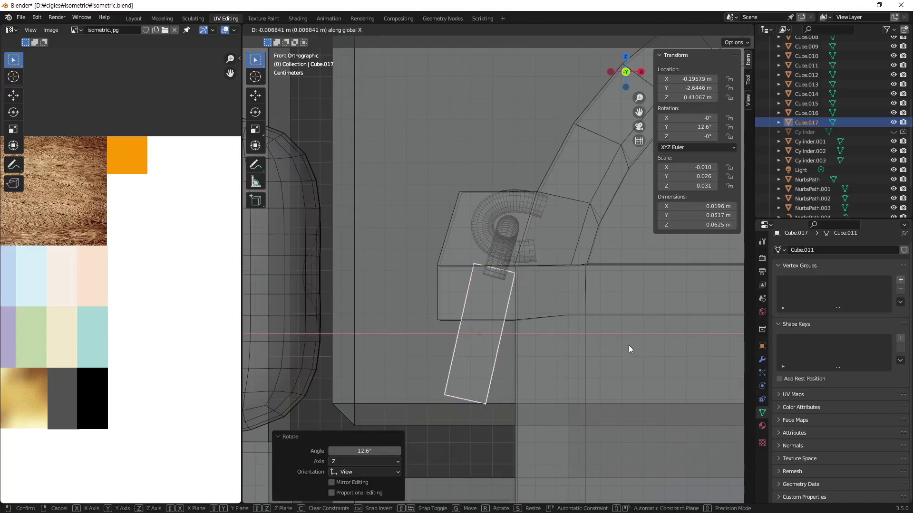
{"action": "left_click", "coordinate": [629, 345]}
{"action": "mouse_move", "coordinate": [491, 282]}
{"action": "middle_mouse_down"}
{"action": "mouse_move", "coordinate": [577, 304]}
{"action": "mouse_move", "coordinate": [552, 321]}
{"action": "mouse_move", "coordinate": [494, 324]}
{"action": "mouse_move", "coordinate": [572, 312]}
{"action": "mouse_move", "coordinate": [636, 277]}
{"action": "mouse_move", "coordinate": [540, 307]}
{"action": "mouse_move", "coordinate": [434, 311]}
{"action": "mouse_move", "coordinate": [511, 245]}
{"action": "middle_mouse_up"}
{"action": "key", "text": "alt+z"}
Step: Lower NurbsPath.004's Resolution Preview U to 6
{"action": "left_click", "coordinate": [496, 242]}
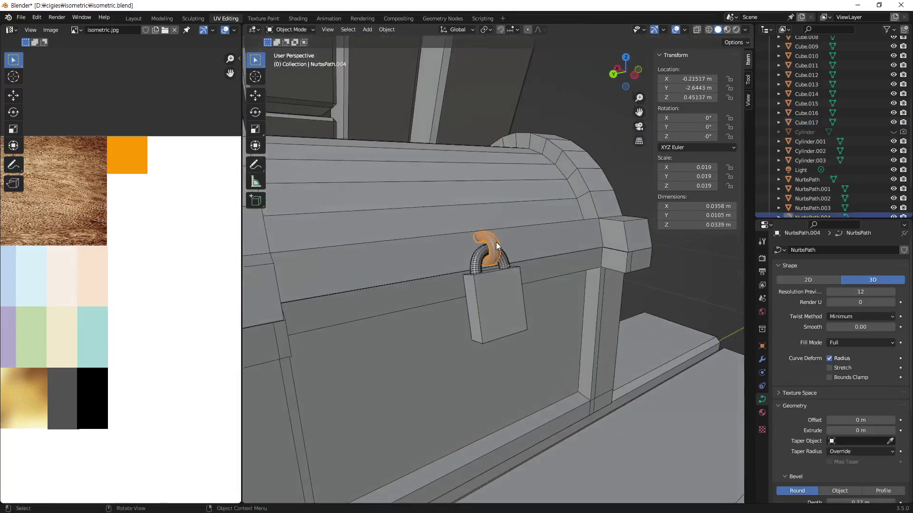
{"action": "scroll", "coordinate": [495, 242], "scroll_direction": "up", "scroll_amount": 5}
{"action": "scroll", "coordinate": [500, 252], "scroll_direction": "up", "scroll_amount": 3}
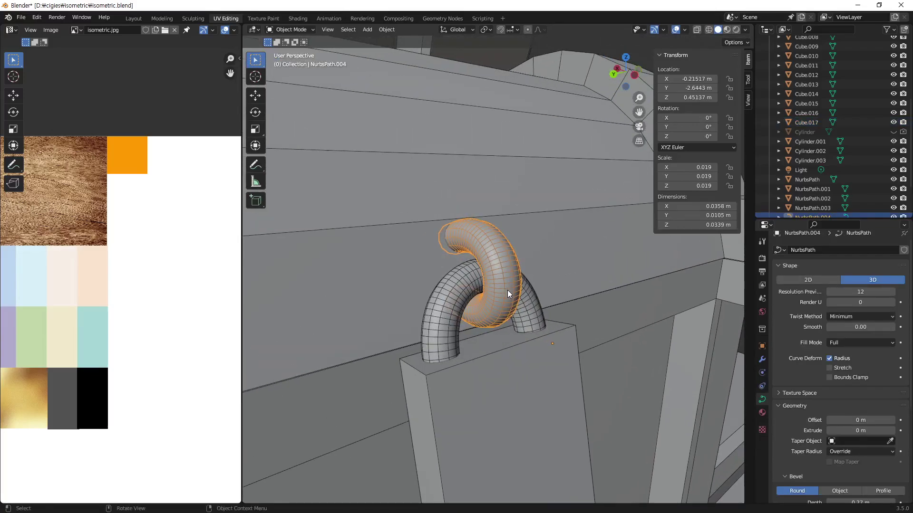
{"action": "left_click", "coordinate": [828, 290]}
{"action": "left_click", "coordinate": [828, 291]}
{"action": "left_click", "coordinate": [828, 291]}
{"action": "left_click", "coordinate": [828, 291]}
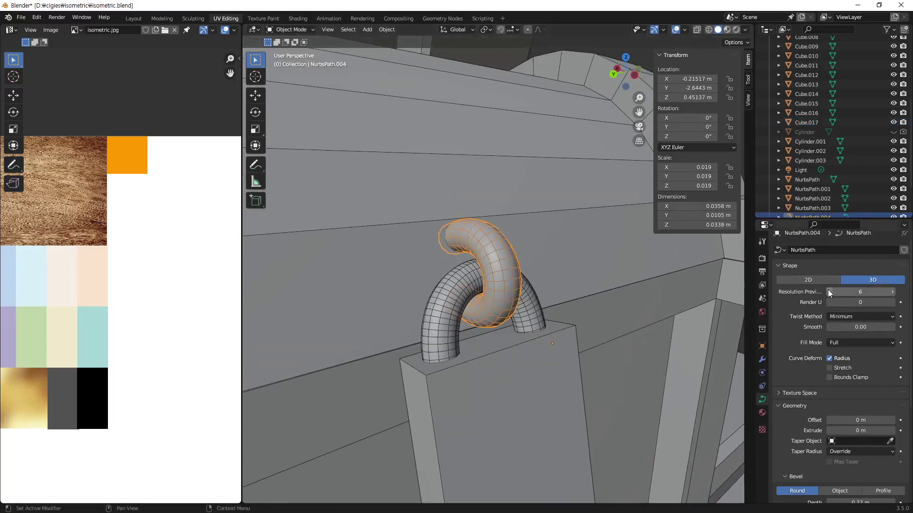
{"action": "left_click", "coordinate": [828, 291]}
Step: Set NurbsPath.005's Resolution Preview U to 3 and orbit to review the chest
{"action": "left_click", "coordinate": [446, 325]}
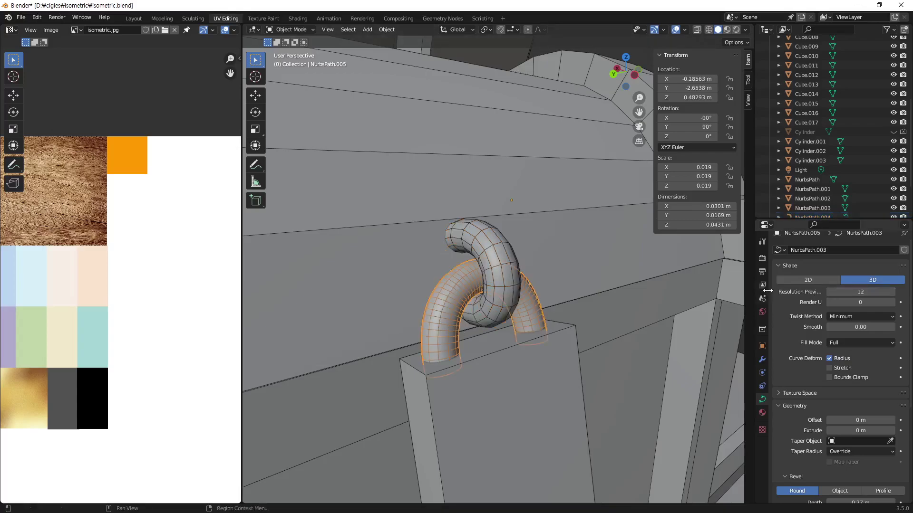
{"action": "left_click", "coordinate": [852, 292]}
{"action": "type", "text": "3"}
{"action": "key", "text": "Return"}
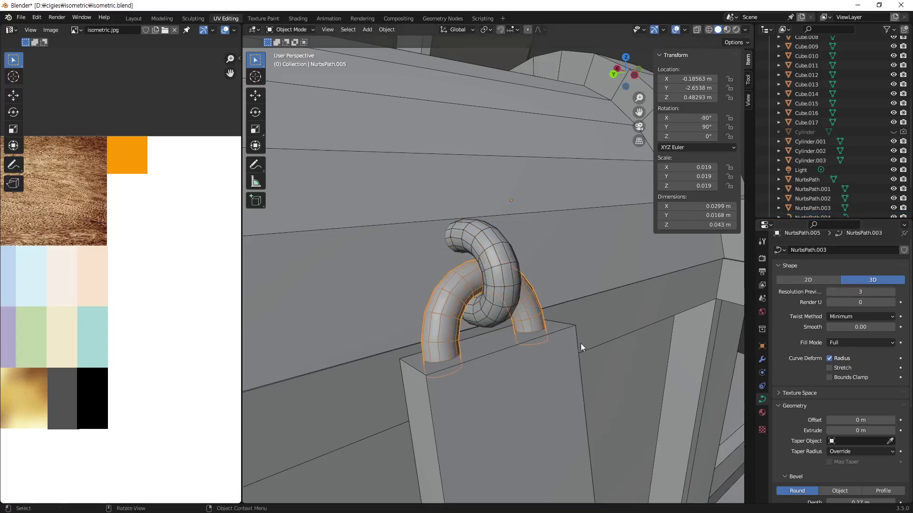
{"action": "scroll", "coordinate": [580, 343], "scroll_direction": "down", "scroll_amount": 5}
{"action": "scroll", "coordinate": [508, 332], "scroll_direction": "down", "scroll_amount": 2}
{"action": "scroll", "coordinate": [529, 330], "scroll_direction": "down", "scroll_amount": 3}
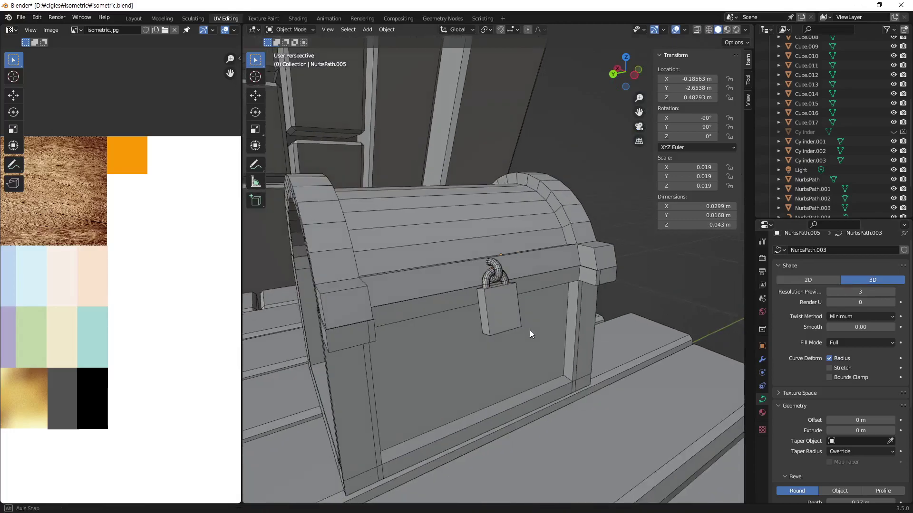
{"action": "mouse_move", "coordinate": [530, 330]}
{"action": "middle_mouse_down"}
{"action": "mouse_move", "coordinate": [444, 338]}
{"action": "mouse_move", "coordinate": [491, 327]}
{"action": "mouse_move", "coordinate": [555, 330]}
{"action": "mouse_move", "coordinate": [480, 359]}
{"action": "mouse_move", "coordinate": [672, 359]}
{"action": "middle_mouse_up"}
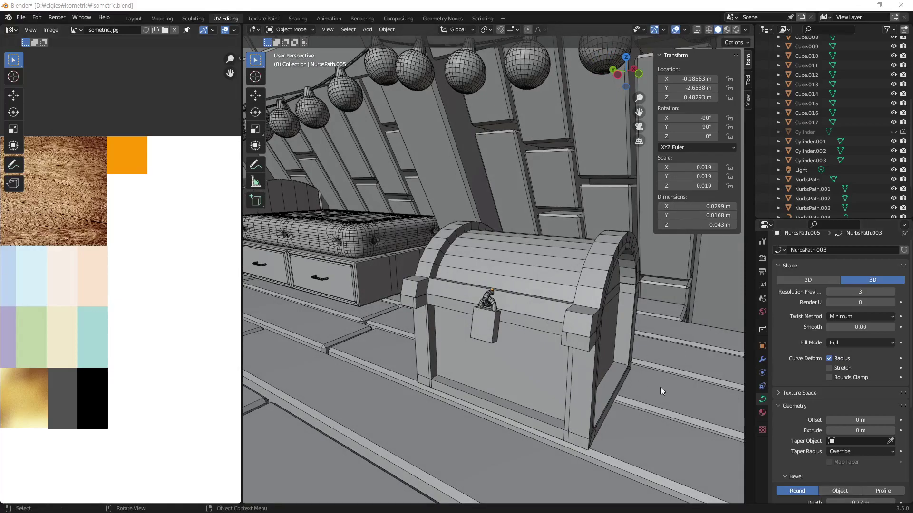
{"action": "middle_click_drag", "start_coordinate": [660, 387], "coordinate": [546, 339]}
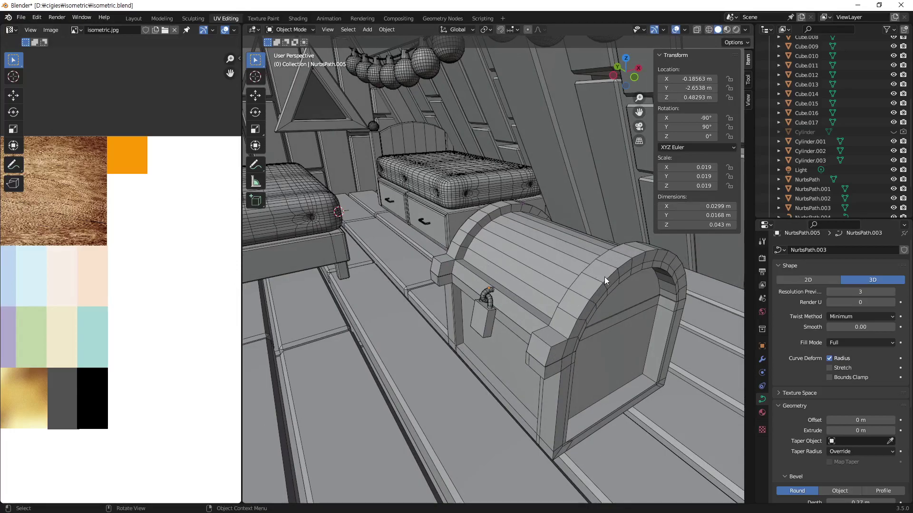
{"action": "mouse_move", "coordinate": [603, 271]}
{"action": "middle_mouse_down"}
{"action": "mouse_move", "coordinate": [554, 346]}
{"action": "mouse_move", "coordinate": [510, 298]}
{"action": "middle_mouse_up"}
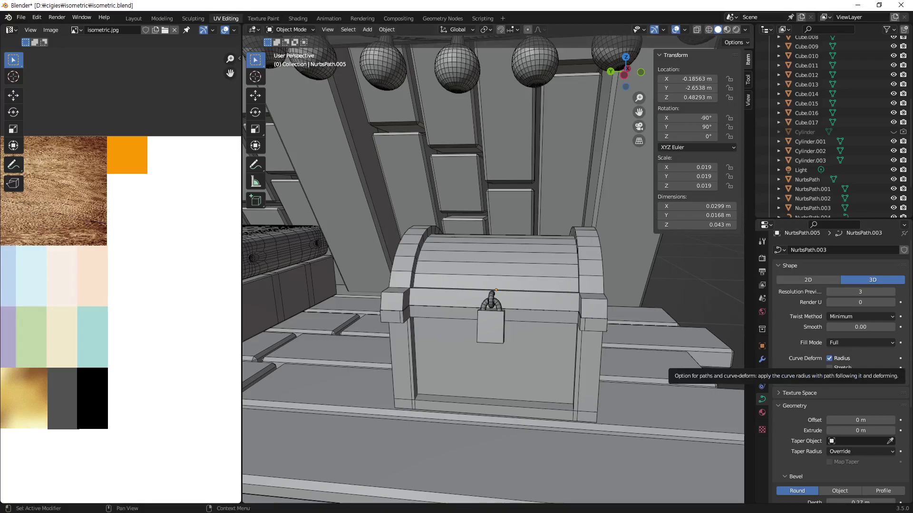
{"action": "key", "text": "alt+Tab"}
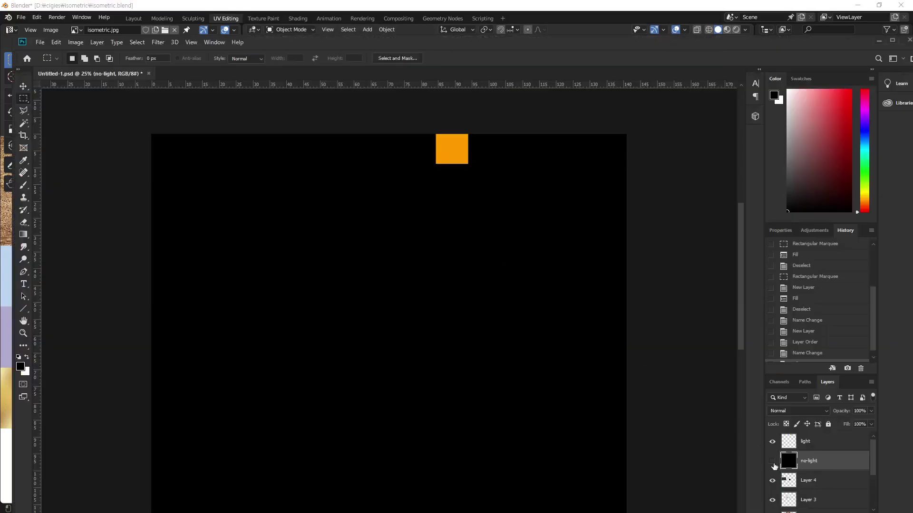
Step: Hide the no-light layer, re-show the orange square layer, and try a marquee below it
{"action": "left_click", "coordinate": [773, 461]}
{"action": "left_click", "coordinate": [772, 442]}
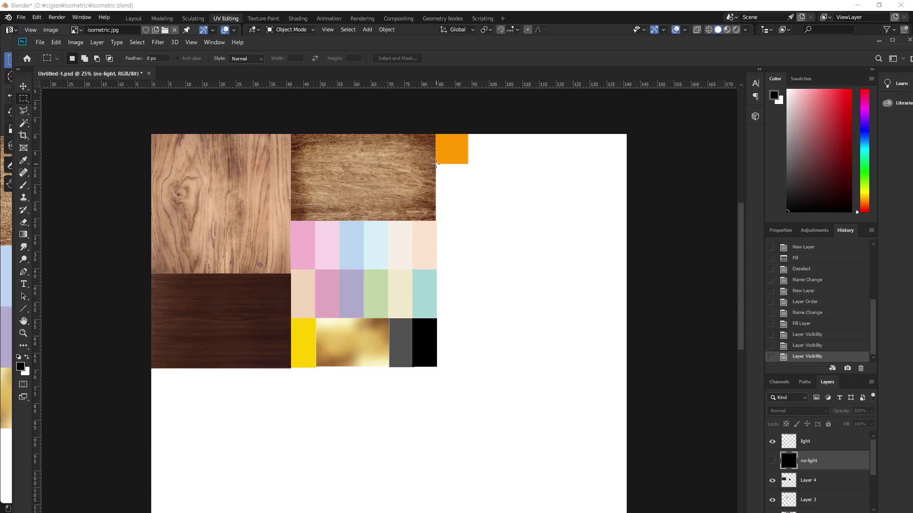
{"action": "mouse_move", "coordinate": [435, 164]}
{"action": "left_mouse_down"}
{"action": "mouse_move", "coordinate": [473, 220]}
{"action": "mouse_move", "coordinate": [457, 199]}
{"action": "left_mouse_up"}
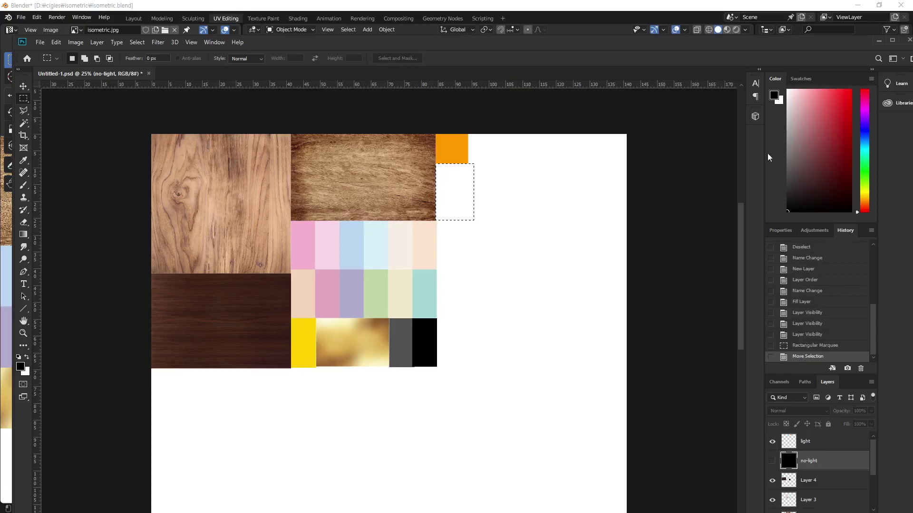
{"action": "key", "text": "ctrl+d"}
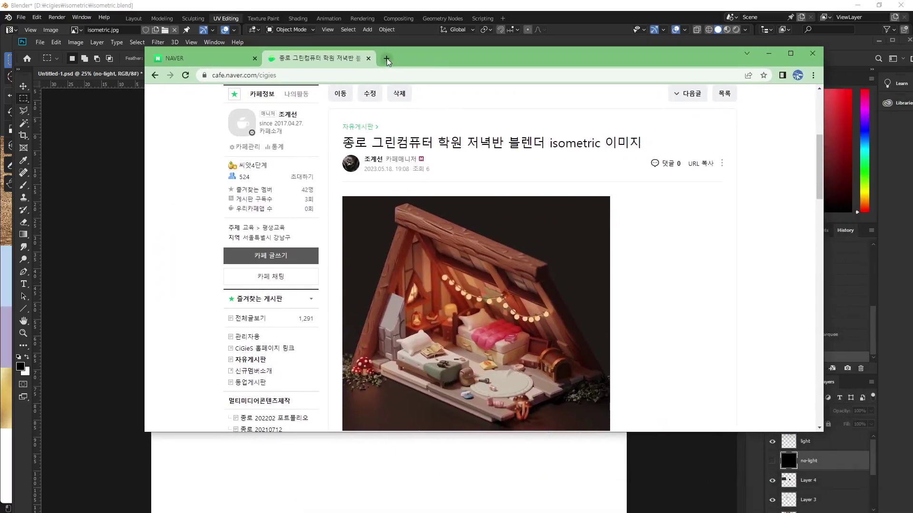
Step: Search Google Images for '자물쇠 텍스처' in a new tab
{"action": "left_click", "coordinate": [386, 58]}
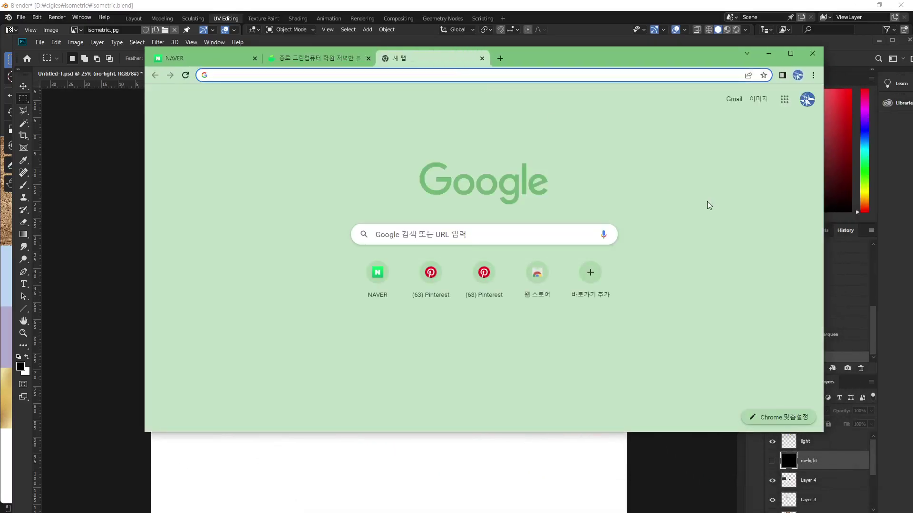
{"action": "key", "text": "Down"}
{"action": "key", "text": "Escape"}
{"action": "type", "text": "자물쇠 텍"}
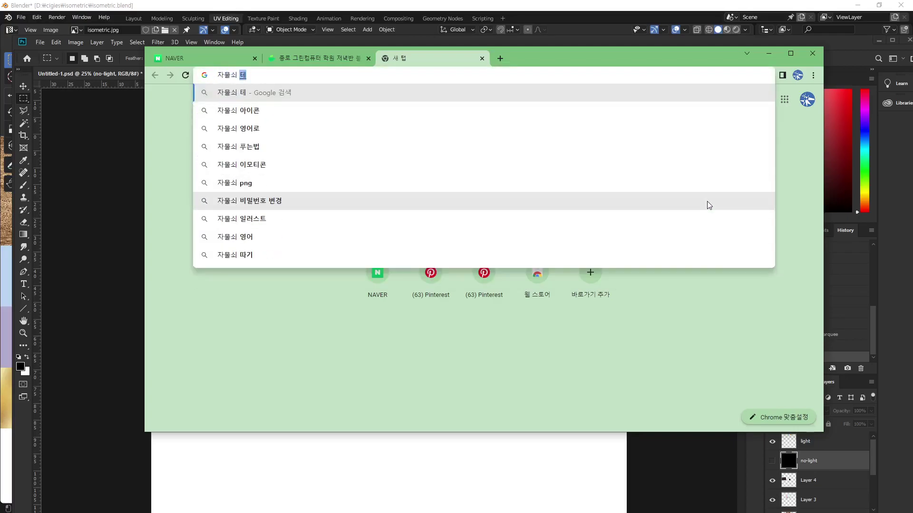
{"action": "type", "text": "스처"}
{"action": "key", "text": "Return"}
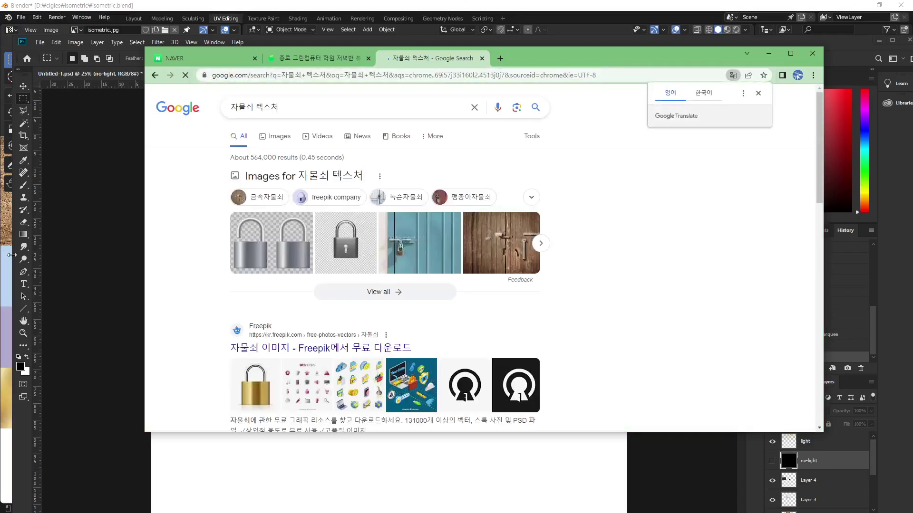
{"action": "left_click", "coordinate": [279, 138]}
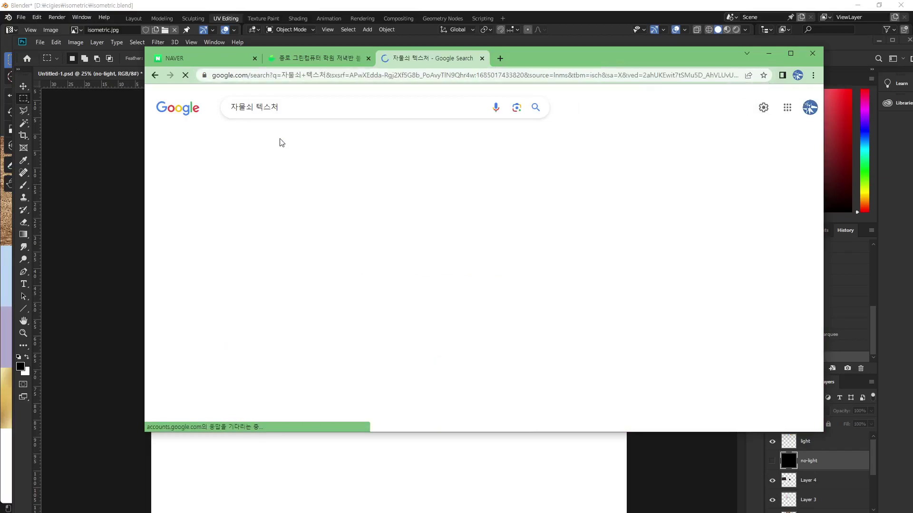
Step: Find the rusty diamond keyhole plate photo and copy the image
{"action": "scroll", "coordinate": [438, 311], "scroll_direction": "down", "scroll_amount": 4}
{"action": "scroll", "coordinate": [438, 311], "scroll_direction": "down", "scroll_amount": 1}
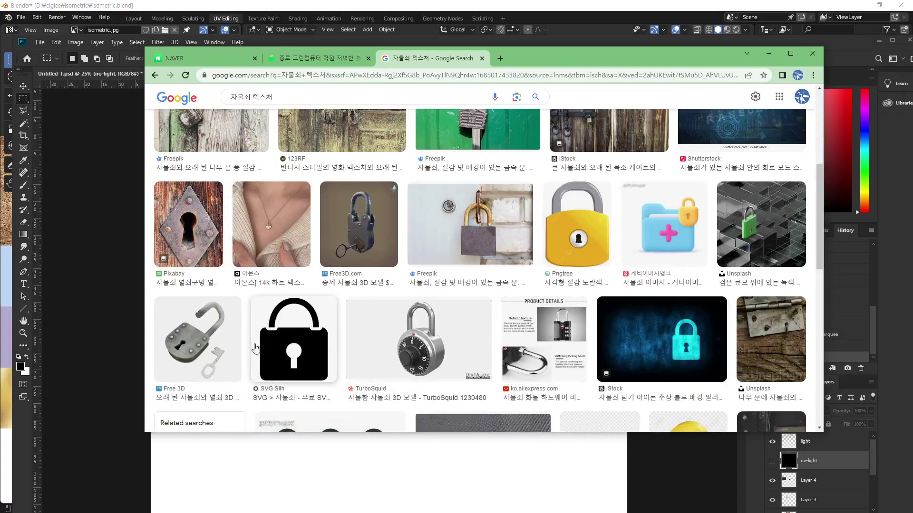
{"action": "scroll", "coordinate": [468, 292], "scroll_direction": "down", "scroll_amount": 5}
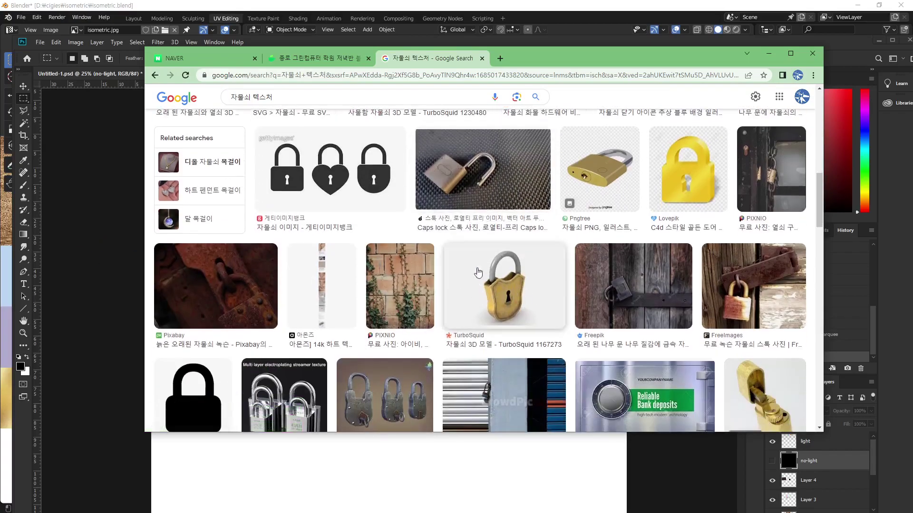
{"action": "scroll", "coordinate": [364, 211], "scroll_direction": "down", "scroll_amount": 1}
{"action": "scroll", "coordinate": [364, 212], "scroll_direction": "down", "scroll_amount": 3}
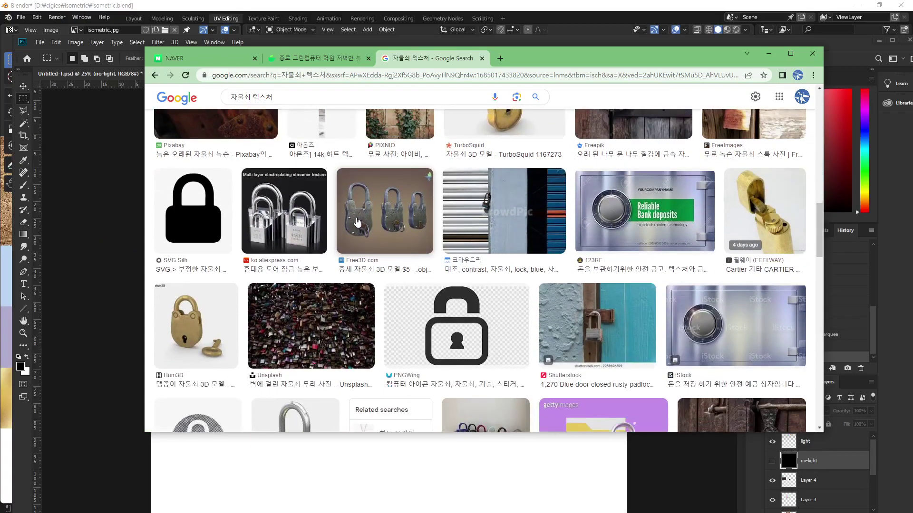
{"action": "scroll", "coordinate": [476, 309], "scroll_direction": "down", "scroll_amount": 4}
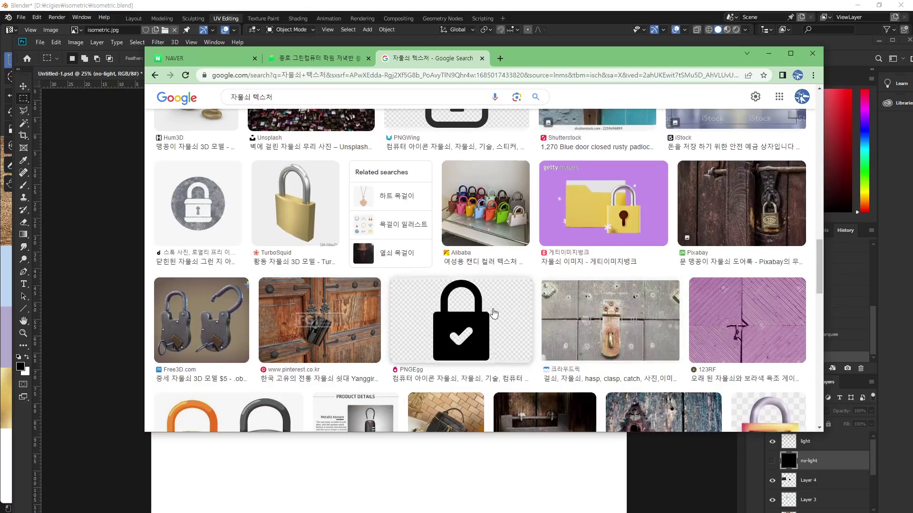
{"action": "scroll", "coordinate": [493, 313], "scroll_direction": "down", "scroll_amount": 3}
{"action": "scroll", "coordinate": [448, 271], "scroll_direction": "down", "scroll_amount": 3}
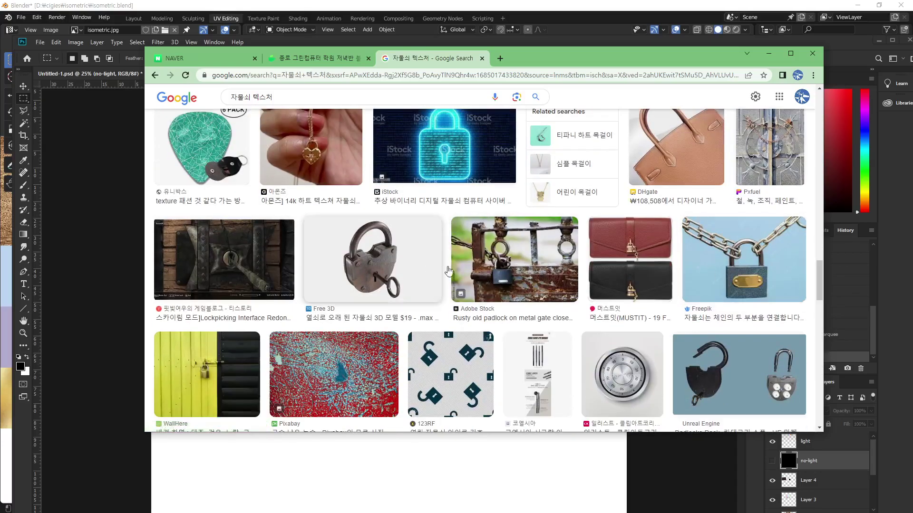
{"action": "scroll", "coordinate": [448, 271], "scroll_direction": "down", "scroll_amount": 3}
{"action": "scroll", "coordinate": [456, 291], "scroll_direction": "down", "scroll_amount": 3}
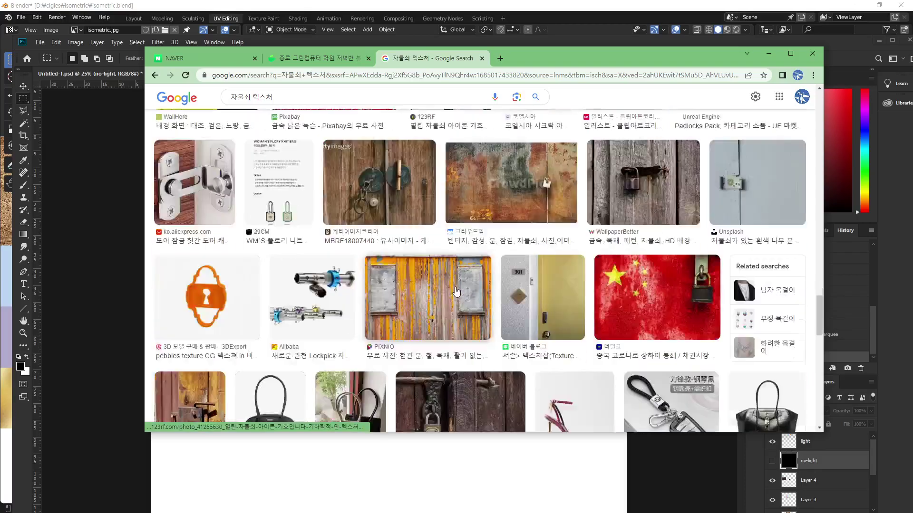
{"action": "scroll", "coordinate": [456, 291], "scroll_direction": "down", "scroll_amount": 3}
{"action": "scroll", "coordinate": [437, 280], "scroll_direction": "down", "scroll_amount": 3}
{"action": "scroll", "coordinate": [414, 269], "scroll_direction": "down", "scroll_amount": 3}
{"action": "scroll", "coordinate": [391, 259], "scroll_direction": "down", "scroll_amount": 3}
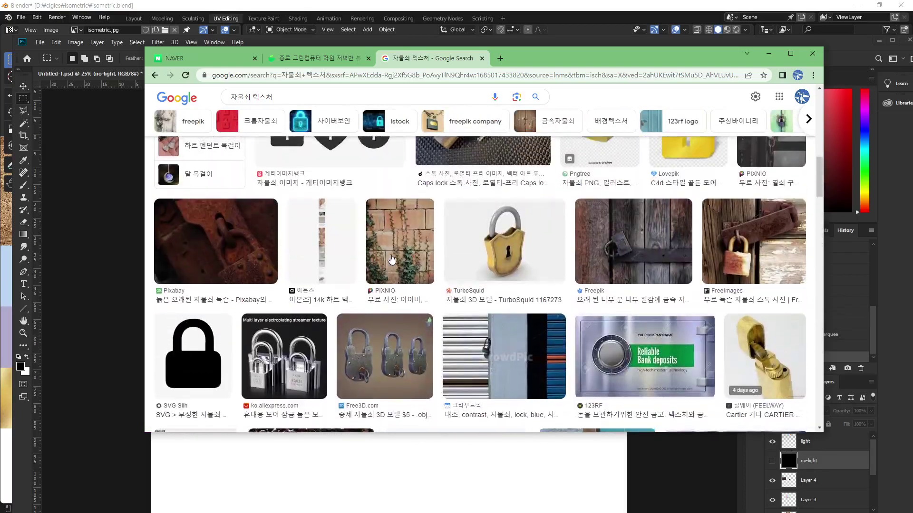
{"action": "scroll", "coordinate": [391, 259], "scroll_direction": "up", "scroll_amount": 10}
{"action": "scroll", "coordinate": [390, 255], "scroll_direction": "up", "scroll_amount": 10}
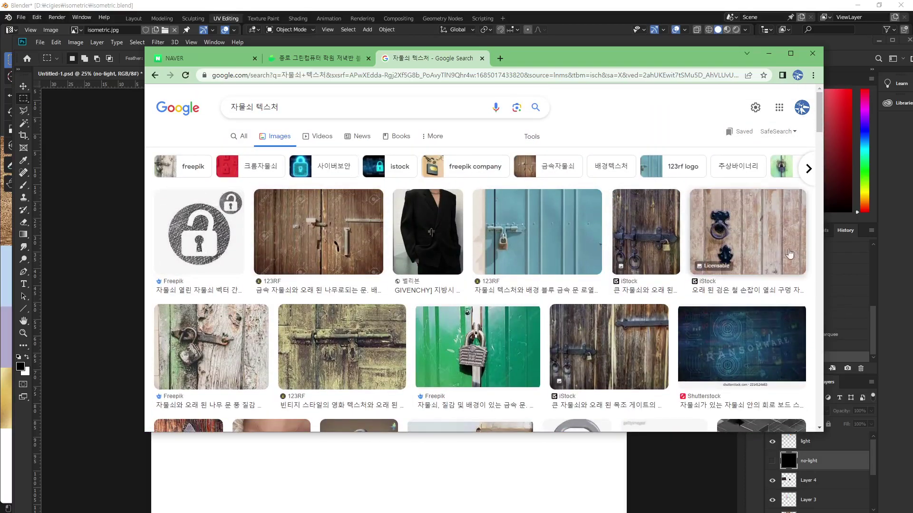
{"action": "scroll", "coordinate": [261, 300], "scroll_direction": "down", "scroll_amount": 4}
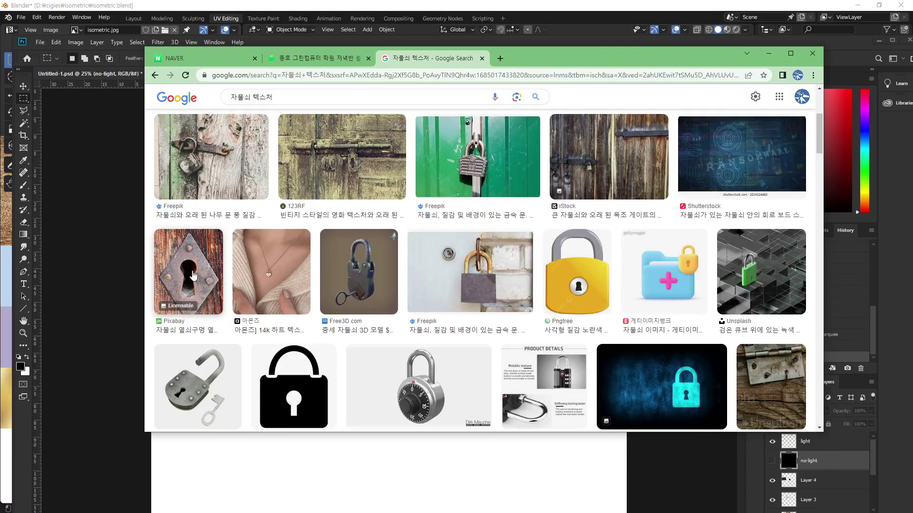
{"action": "left_click", "coordinate": [194, 276]}
{"action": "right_click", "coordinate": [671, 227]}
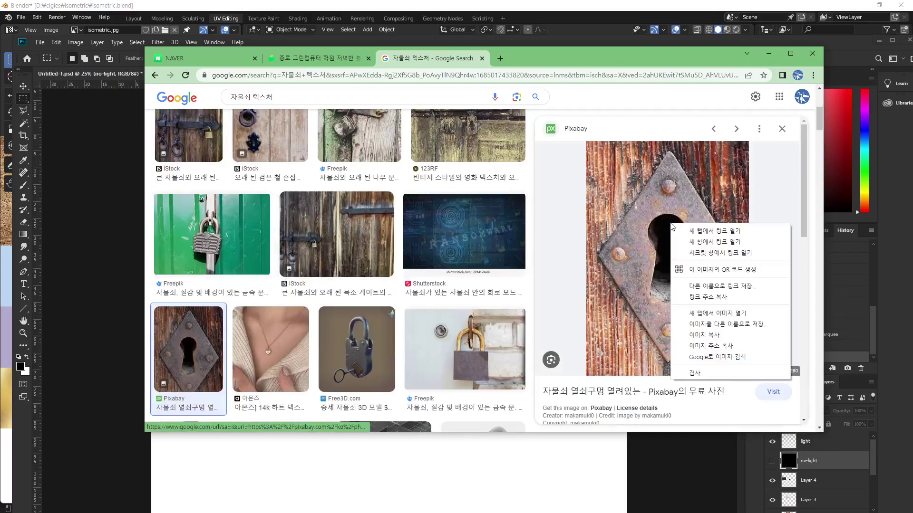
{"action": "left_click", "coordinate": [716, 335]}
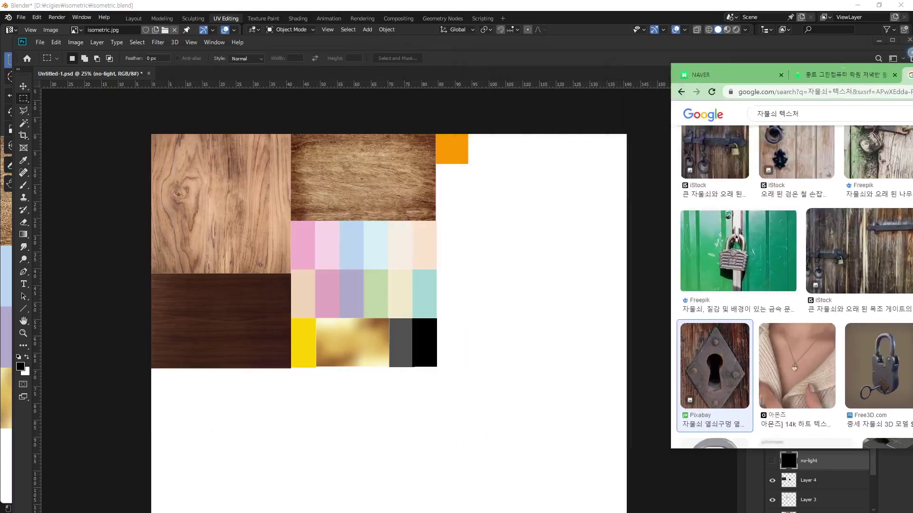
Step: Paste the keyhole photo into the atlas as Layer 6, then return to Chrome
{"action": "left_click_drag", "start_coordinate": [586, 52], "coordinate": [912, 54]}
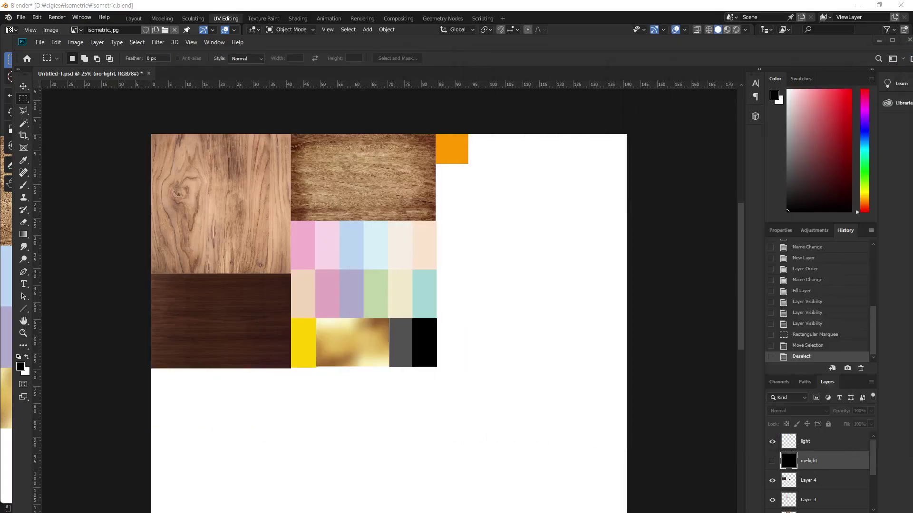
{"action": "key", "text": "ctrl+v"}
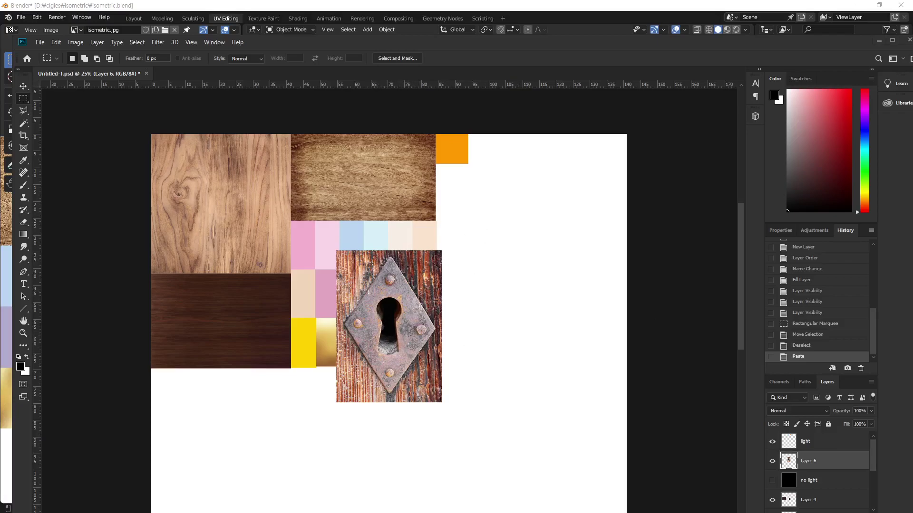
{"action": "key", "text": "alt+Tab"}
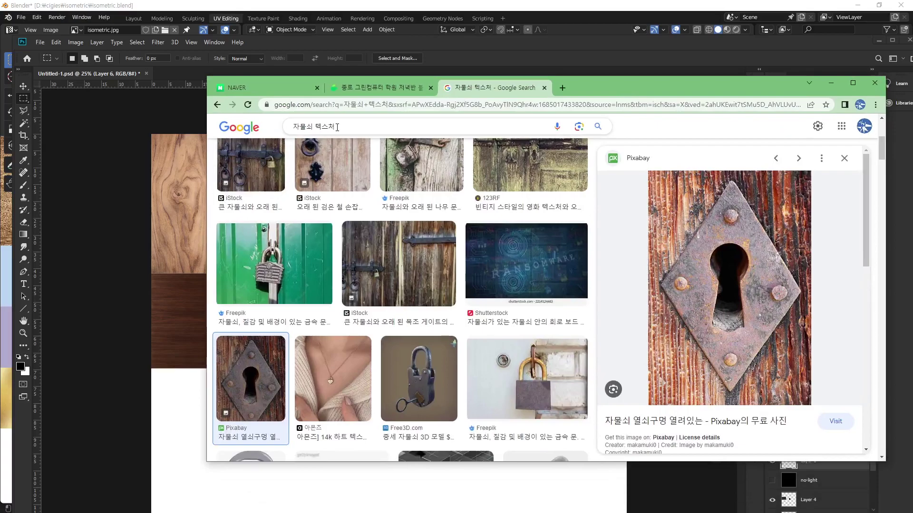
Step: Search Google Images for 'metal texture' and copy the first Freepik brushed-metal image
{"action": "left_click", "coordinate": [277, 131]}
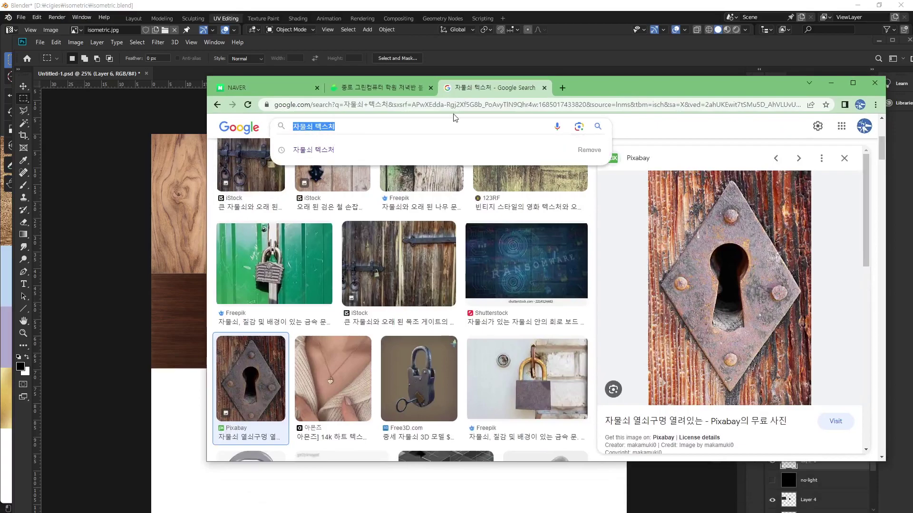
{"action": "type", "text": "met"}
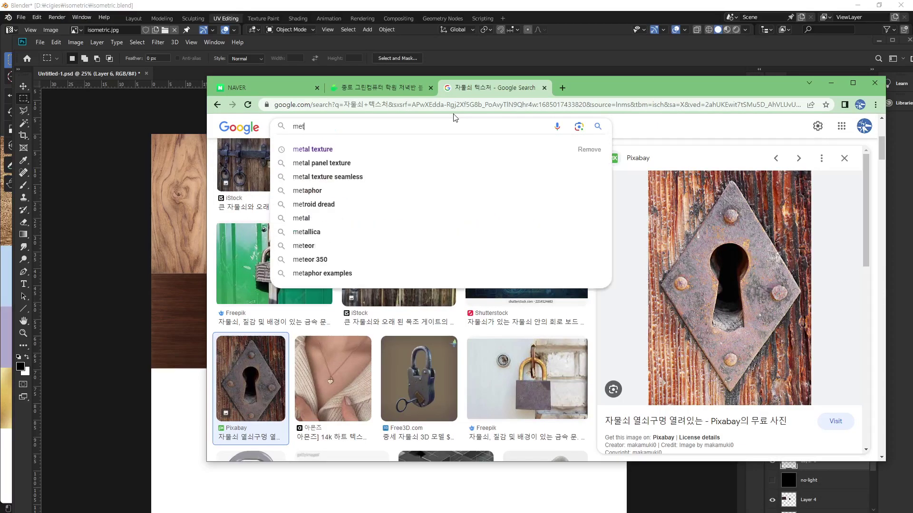
{"action": "type", "text": "al texture"}
{"action": "key", "text": "Return"}
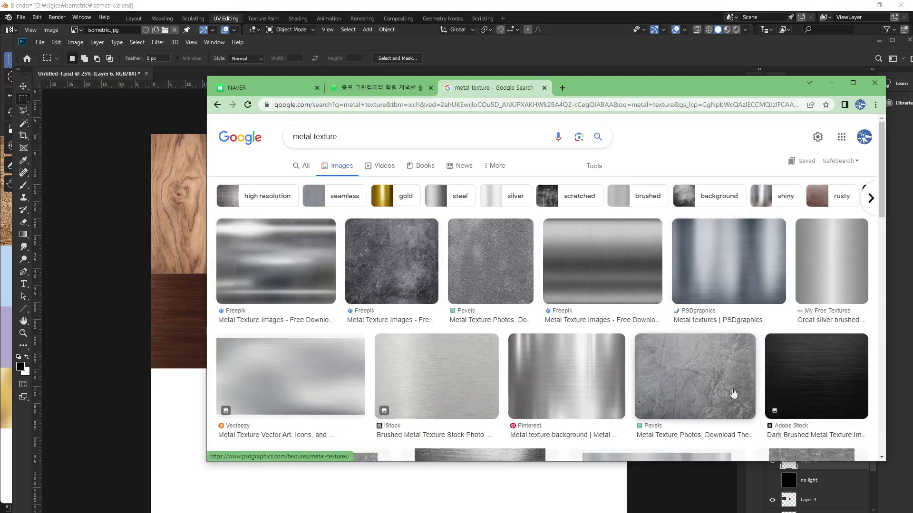
{"action": "left_click", "coordinate": [290, 262]}
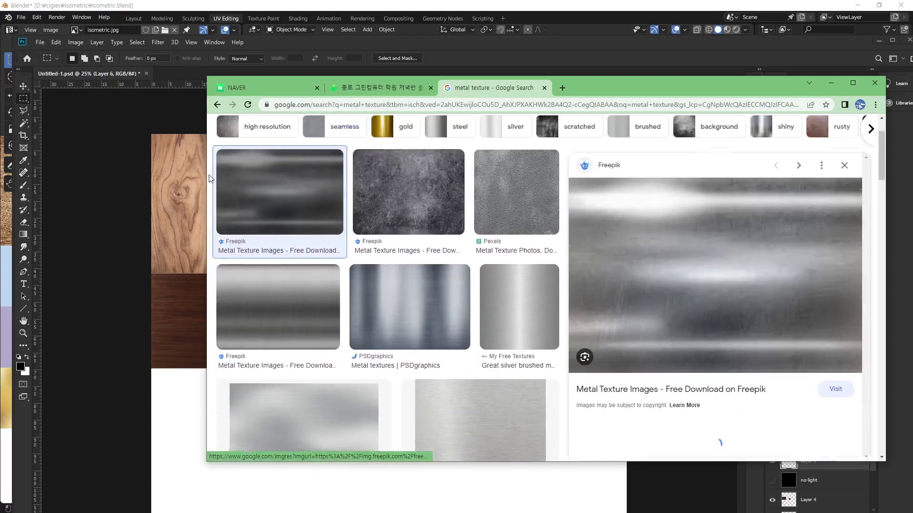
{"action": "right_click", "coordinate": [707, 248]}
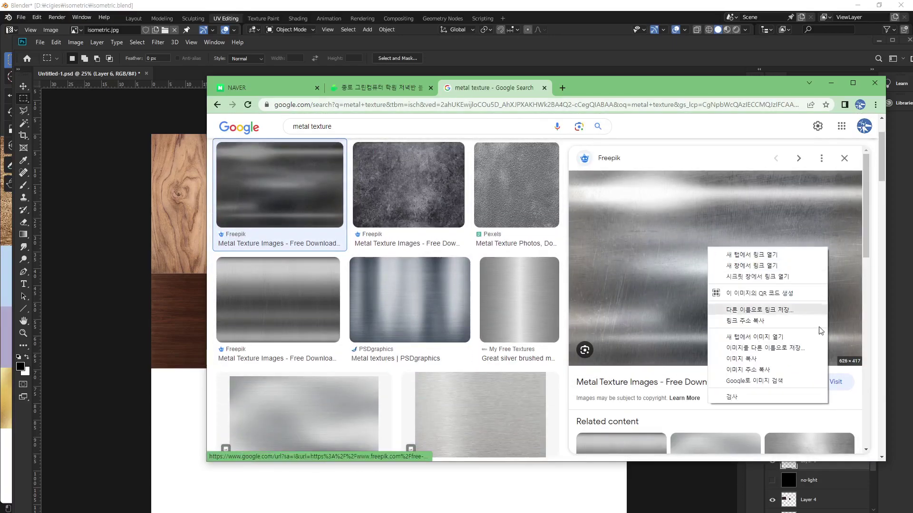
{"action": "left_click", "coordinate": [749, 364]}
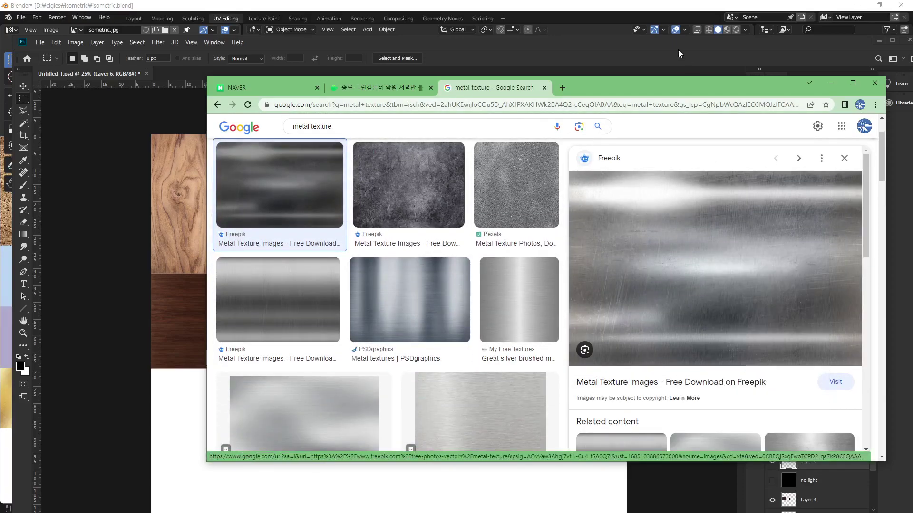
{"action": "key", "text": "alt+Tab"}
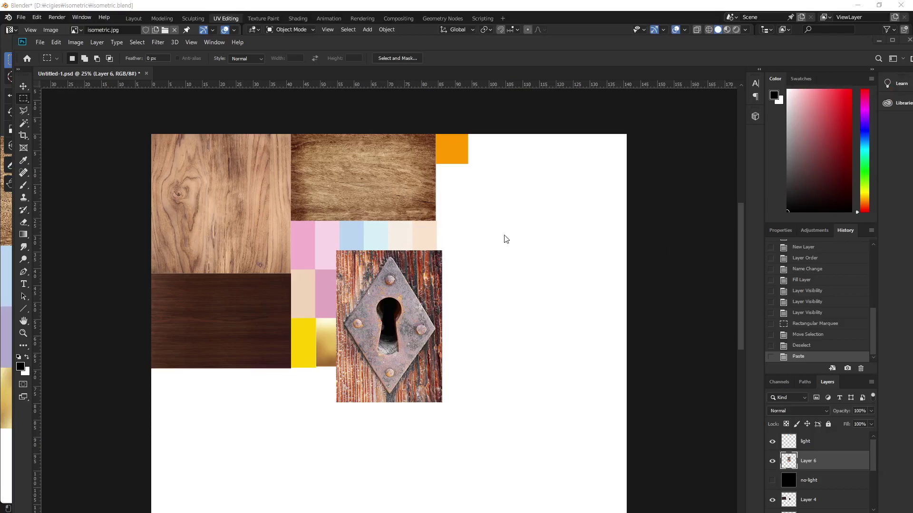
Step: Paste the metal image as Layer 7 and rotate it -90° into an upright strip
{"action": "key", "text": "ctrl+v"}
{"action": "key", "text": "v"}
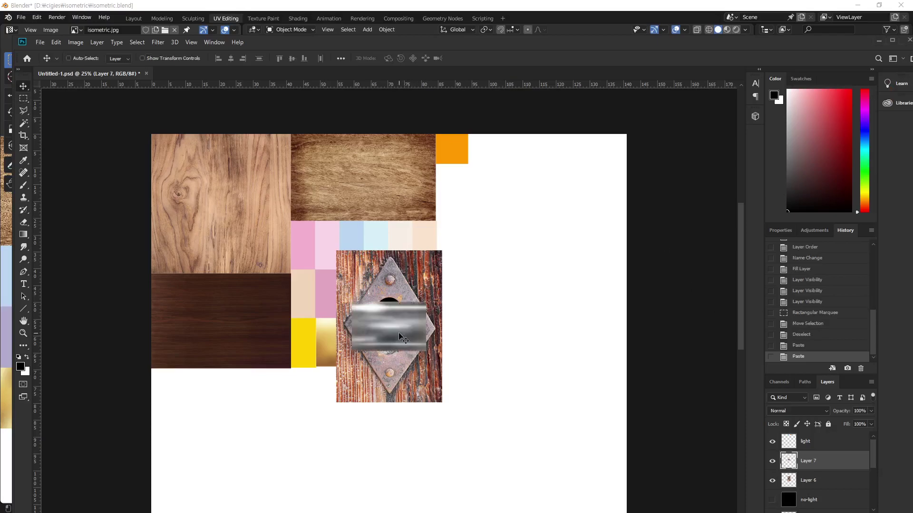
{"action": "mouse_move", "coordinate": [396, 332]}
{"action": "left_mouse_down"}
{"action": "mouse_move", "coordinate": [502, 226]}
{"action": "mouse_move", "coordinate": [512, 231]}
{"action": "left_mouse_up"}
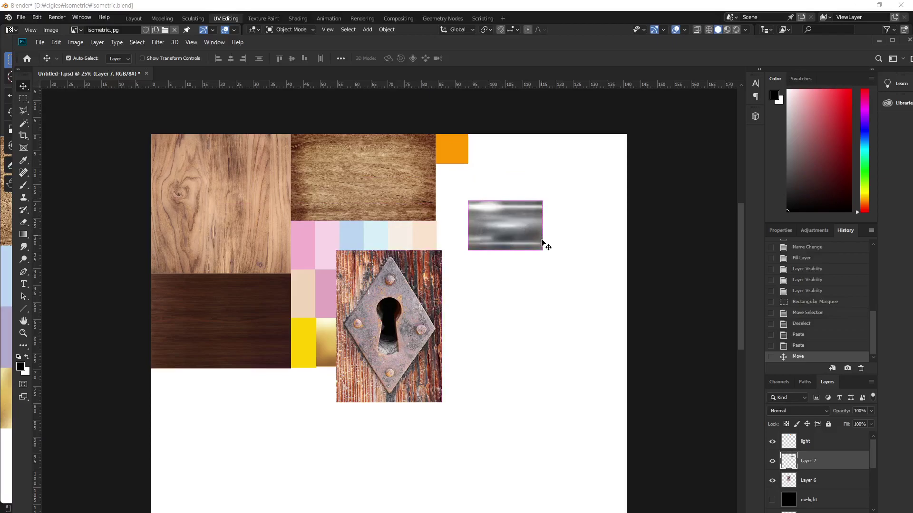
{"action": "key", "text": "ctrl+t"}
{"action": "left_click_drag", "start_coordinate": [561, 266], "coordinate": [576, 233]}
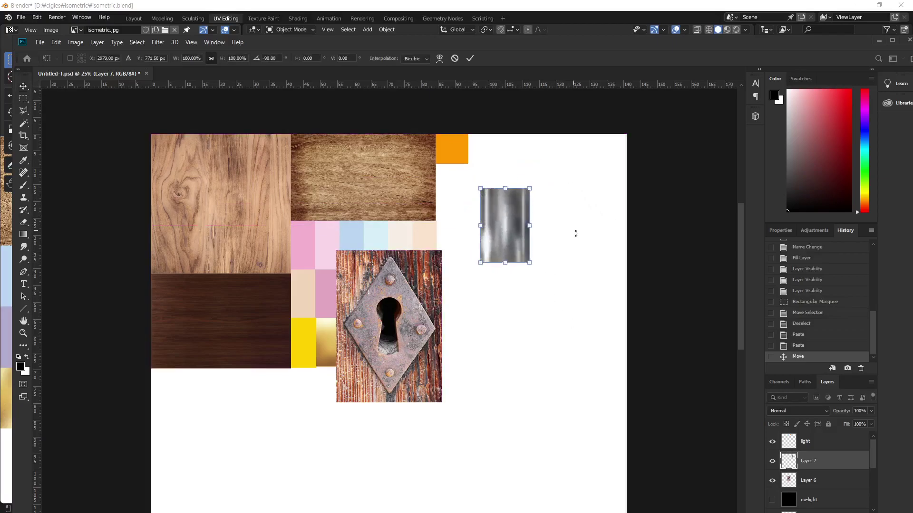
{"action": "key", "text": "Return"}
Step: Place the metal strip beneath the orange square and zoom in on the keyhole photo
{"action": "left_click_drag", "start_coordinate": [498, 247], "coordinate": [453, 221]}
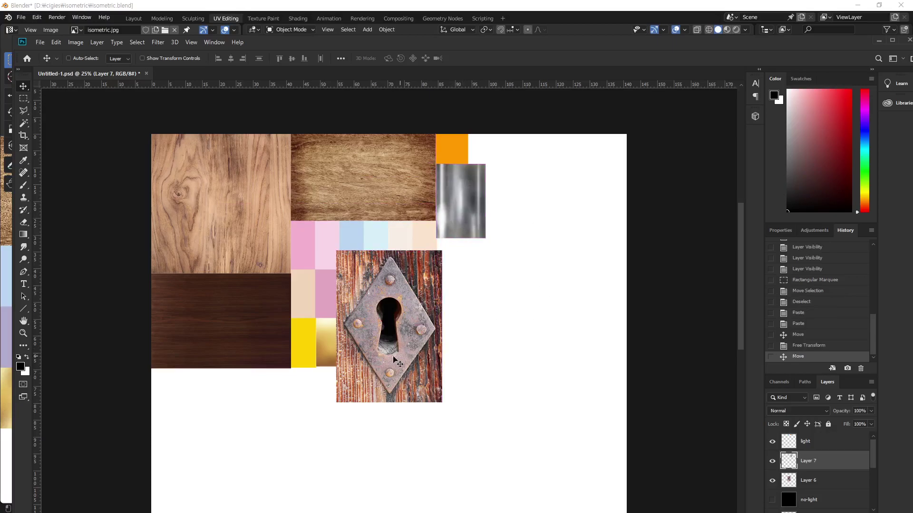
{"action": "key", "text": "z"}
{"action": "left_click", "coordinate": [387, 328]}
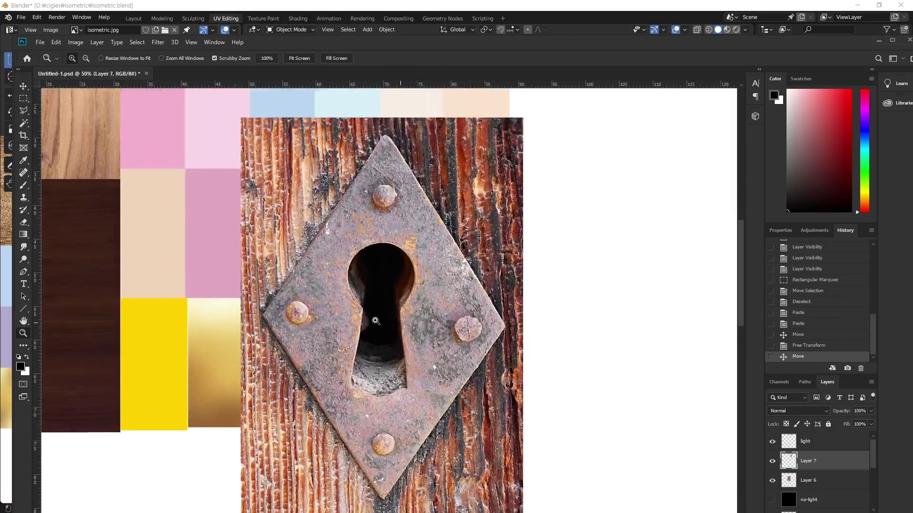
Step: Trace the keyhole opening with the Magnetic Lasso at Frequency 100
{"action": "left_click", "coordinate": [375, 321]}
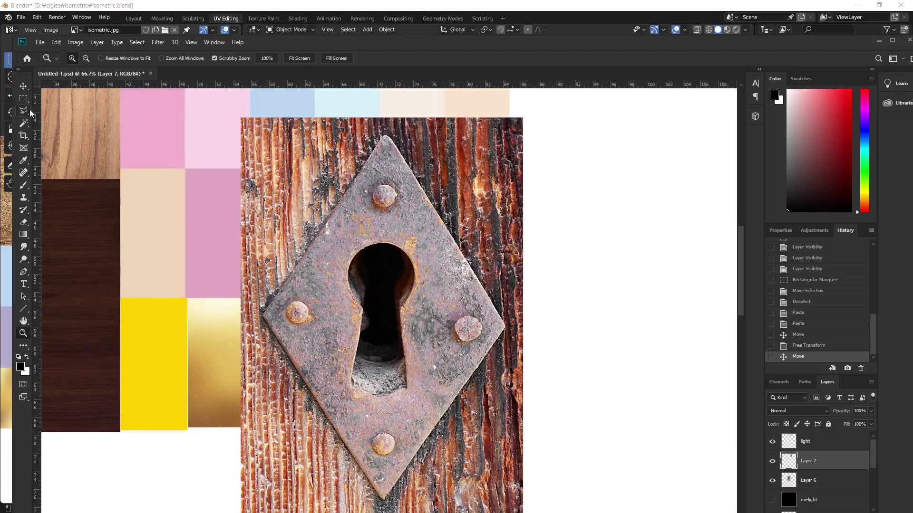
{"action": "left_click_drag", "start_coordinate": [25, 113], "coordinate": [59, 113]}
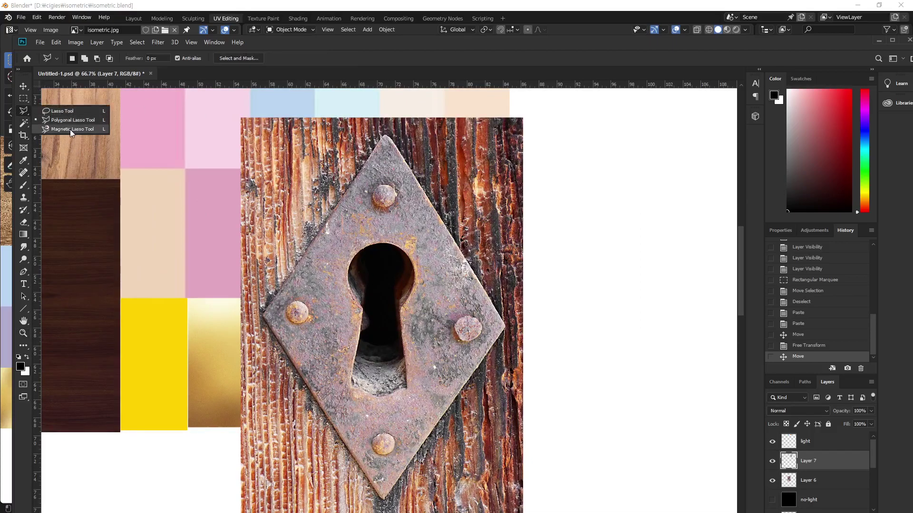
{"action": "left_click", "coordinate": [69, 129]}
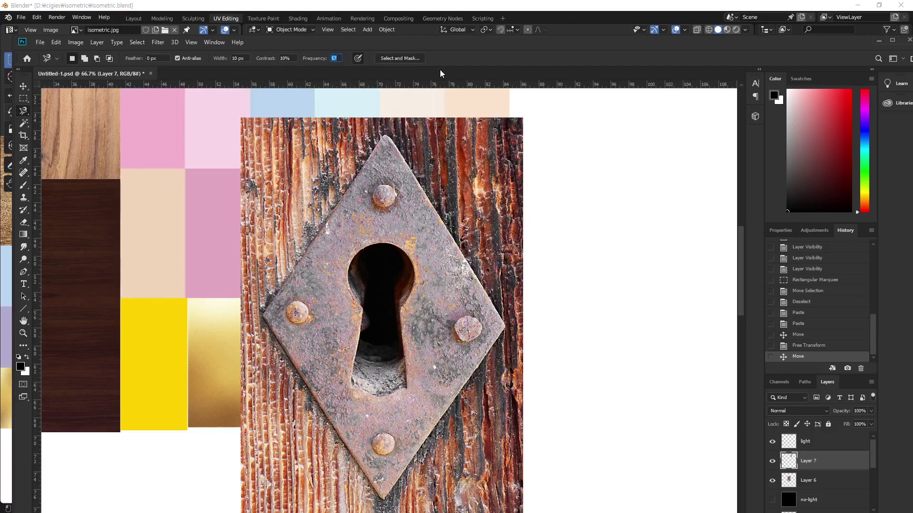
{"action": "type", "text": "100"}
{"action": "left_click", "coordinate": [351, 387]}
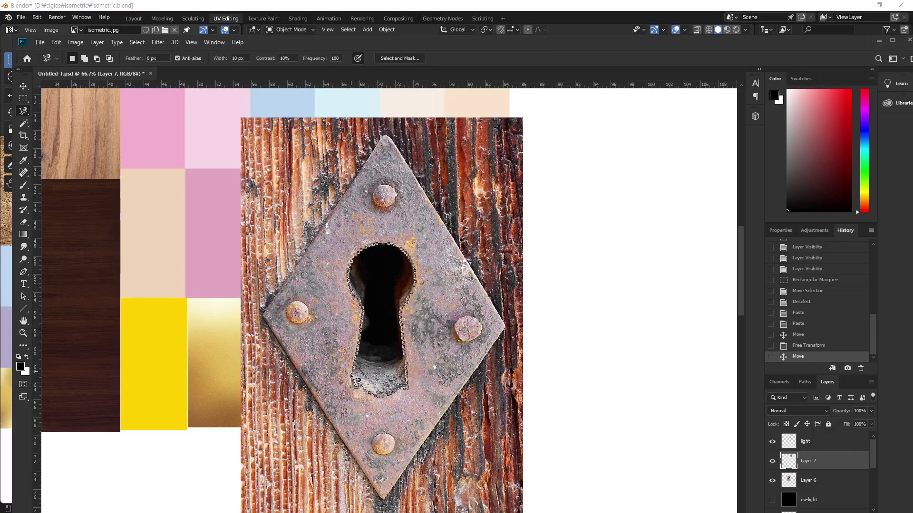
{"action": "left_click", "coordinate": [355, 391]}
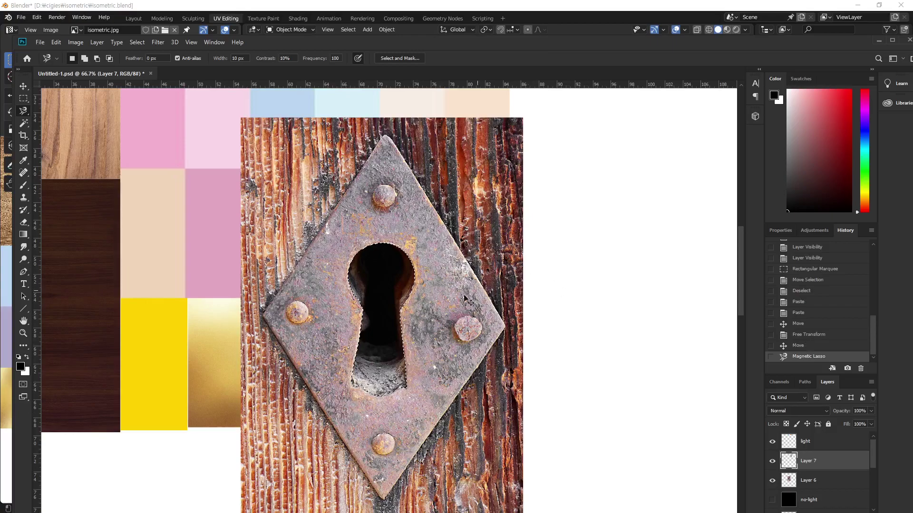
{"action": "key", "text": "ctrl+j"}
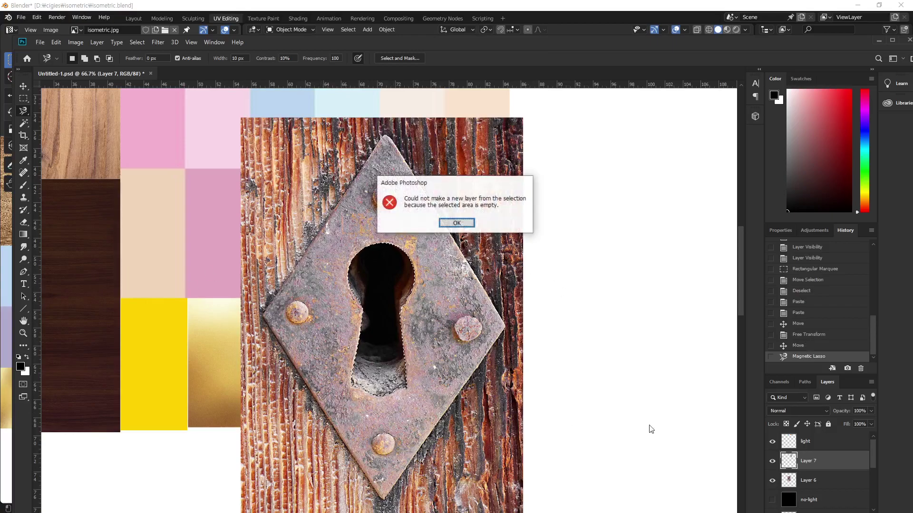
{"action": "left_click", "coordinate": [460, 220]}
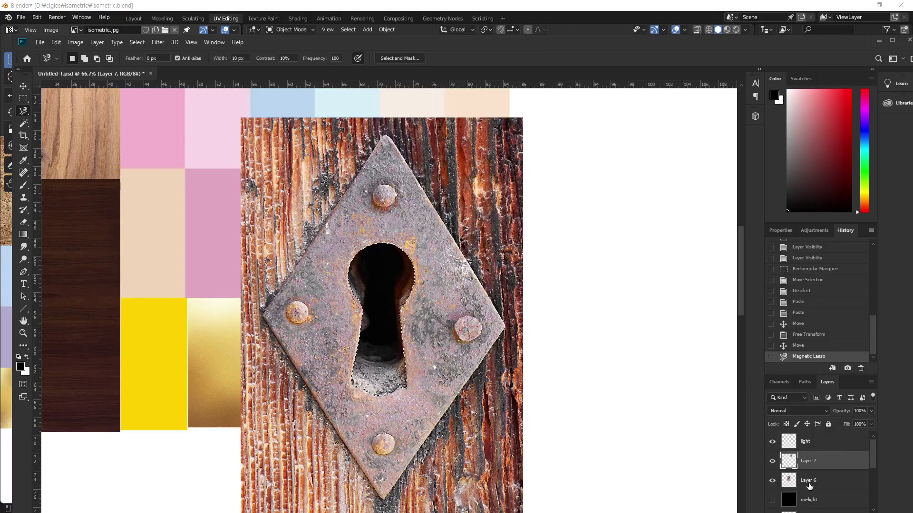
Step: Copy the keyhole selection to its own layer and hide the original photo layer
{"action": "key", "text": "ctrl+j"}
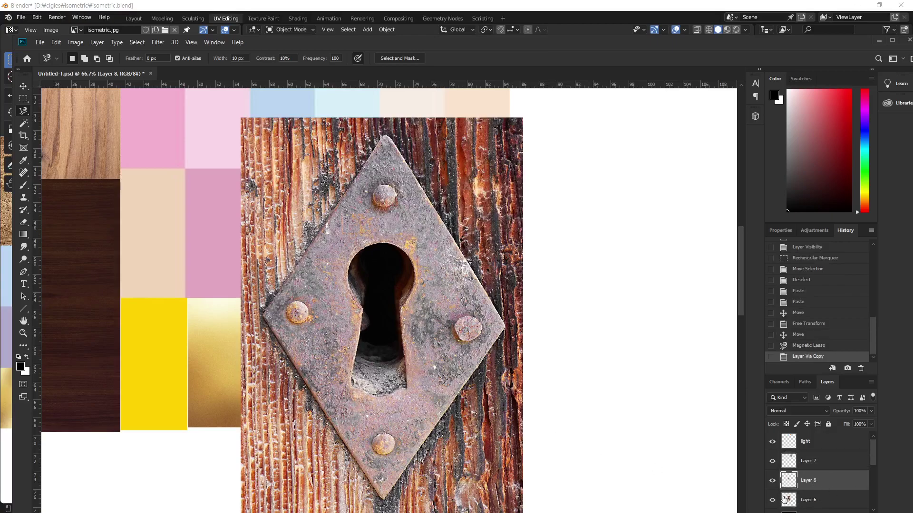
{"action": "left_click", "coordinate": [772, 500]}
{"action": "key", "text": "z"}
{"action": "left_click", "coordinate": [391, 305], "text": "alt"}
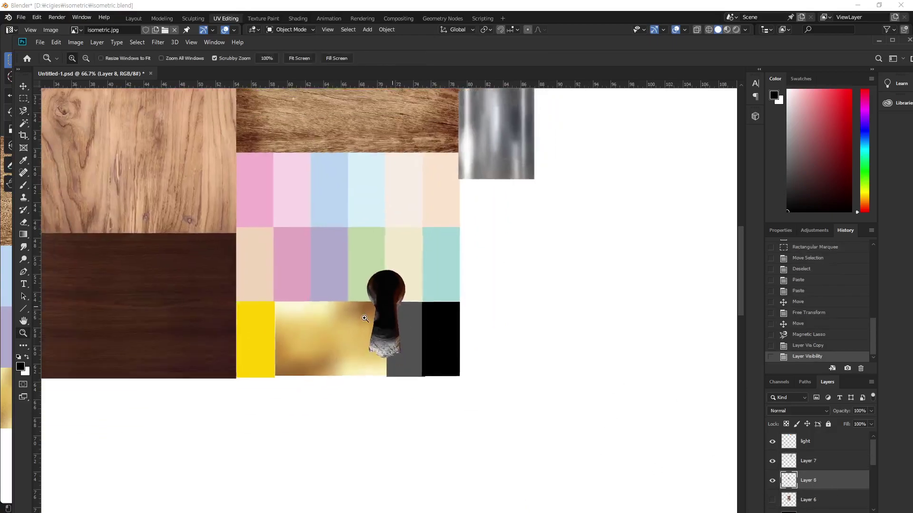
{"action": "left_click", "coordinate": [355, 329], "text": "alt"}
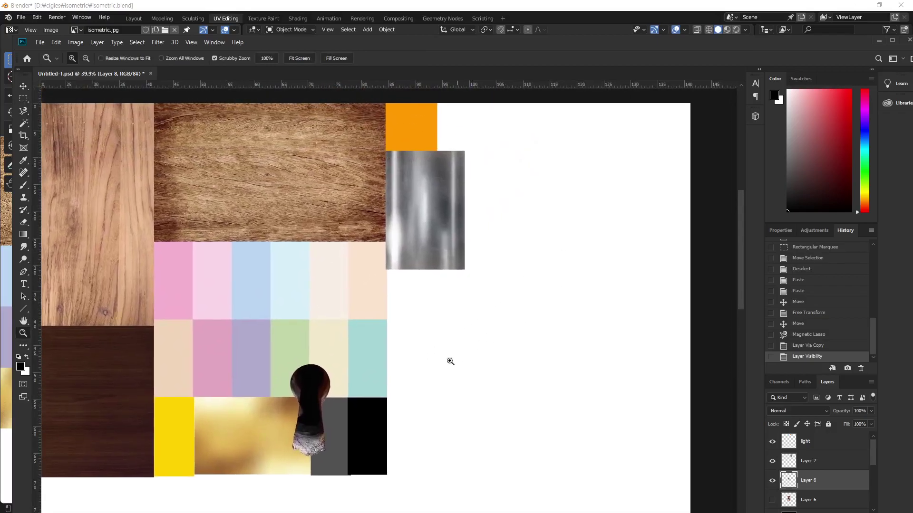
Step: Move the keyhole layer above Layer 7 onto the metal strip, scaled to about 50.8%
{"action": "key", "text": "v"}
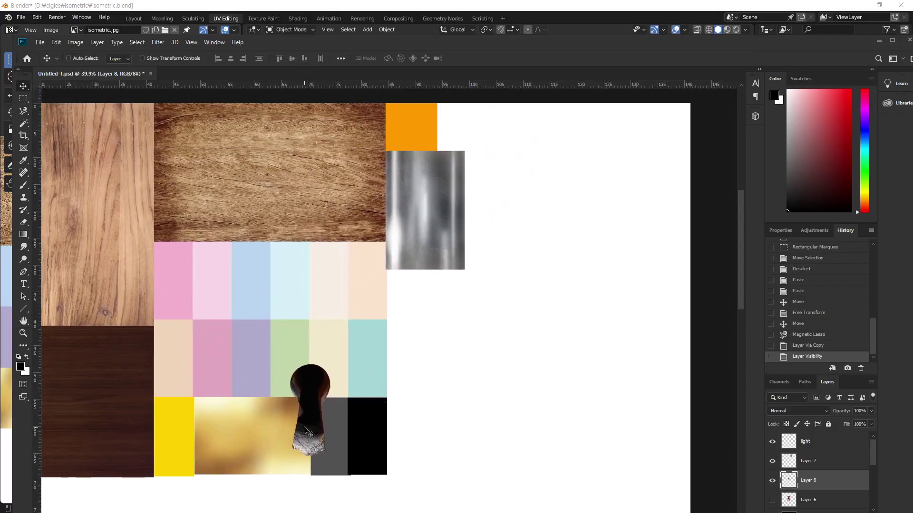
{"action": "left_click_drag", "start_coordinate": [307, 423], "coordinate": [514, 366]}
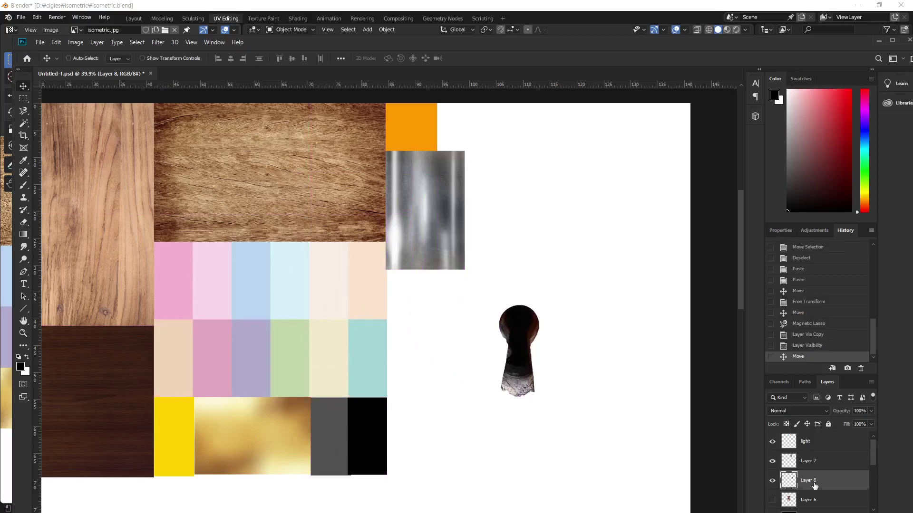
{"action": "left_click_drag", "start_coordinate": [814, 484], "coordinate": [808, 455]}
{"action": "left_click_drag", "start_coordinate": [523, 366], "coordinate": [434, 228]}
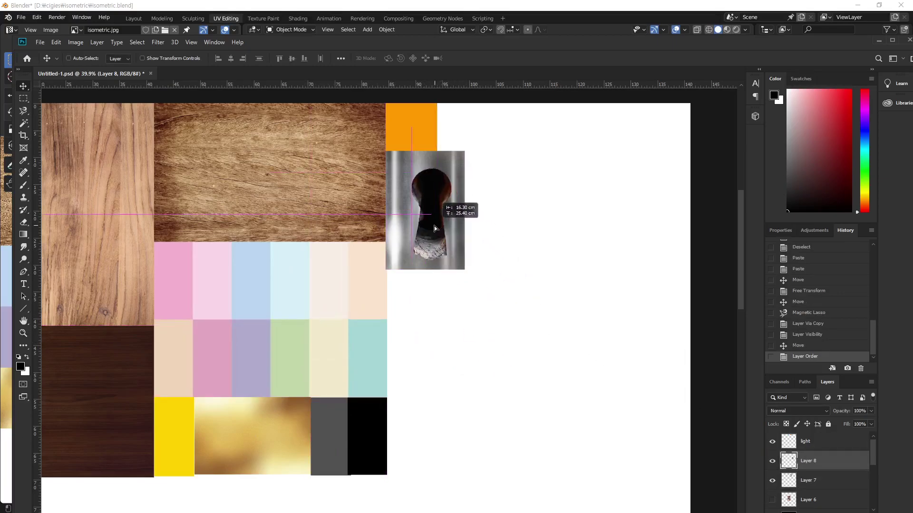
{"action": "key", "text": "ctrl+t"}
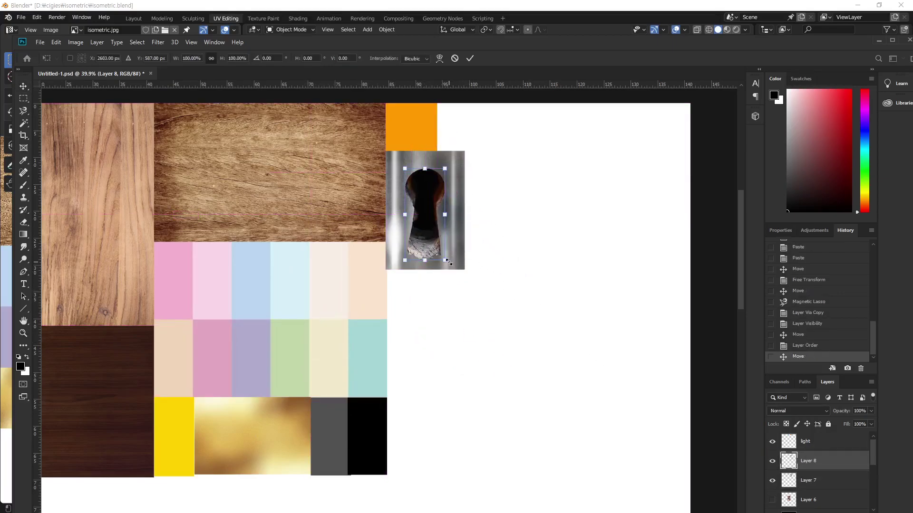
{"action": "left_click_drag", "start_coordinate": [444, 262], "coordinate": [430, 240]}
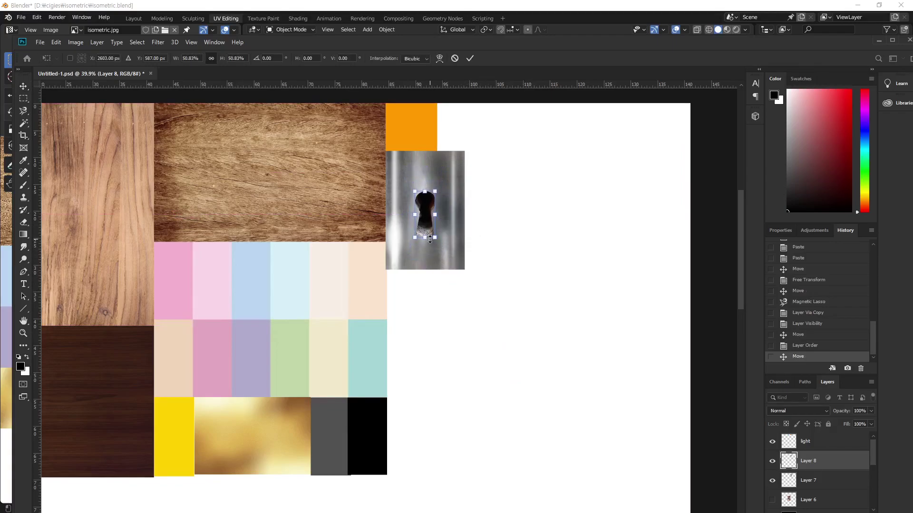
{"action": "key", "text": "Return"}
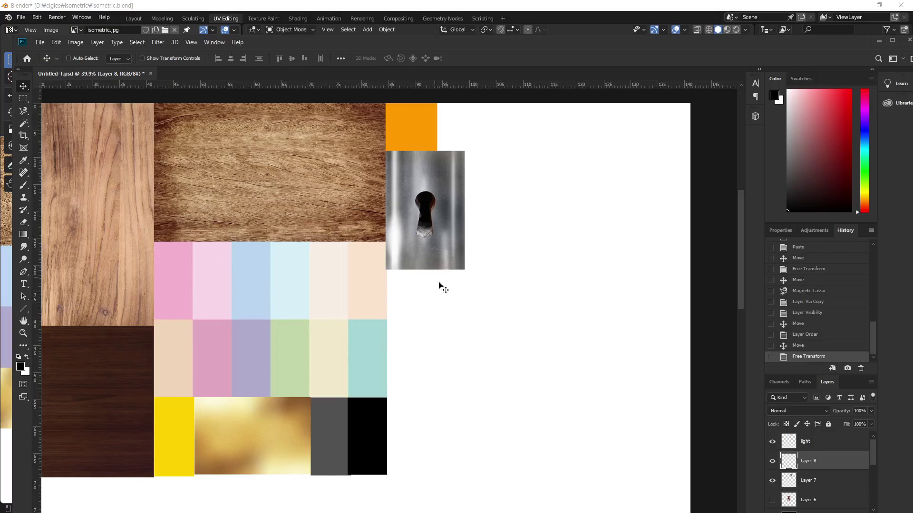
Step: Export the atlas as a 4000×4000 quality-100 JPEG over isometric.jpg, then return to Blender
{"action": "key", "text": "ctrl+alt+shift+s"}
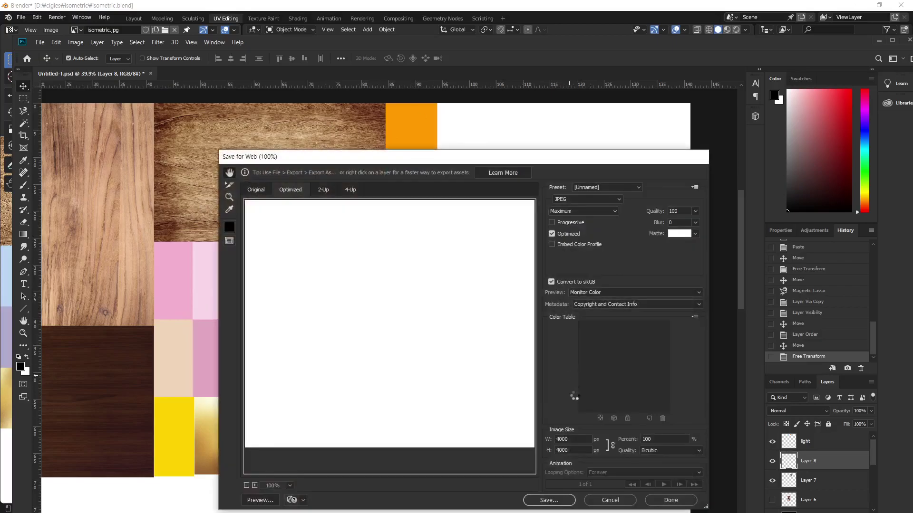
{"action": "left_click", "coordinate": [557, 503]}
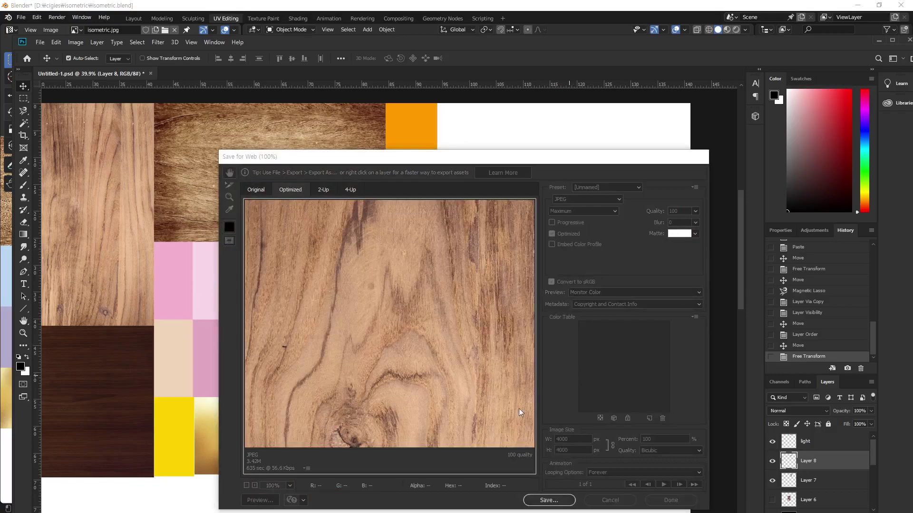
{"action": "double_click", "coordinate": [311, 217]}
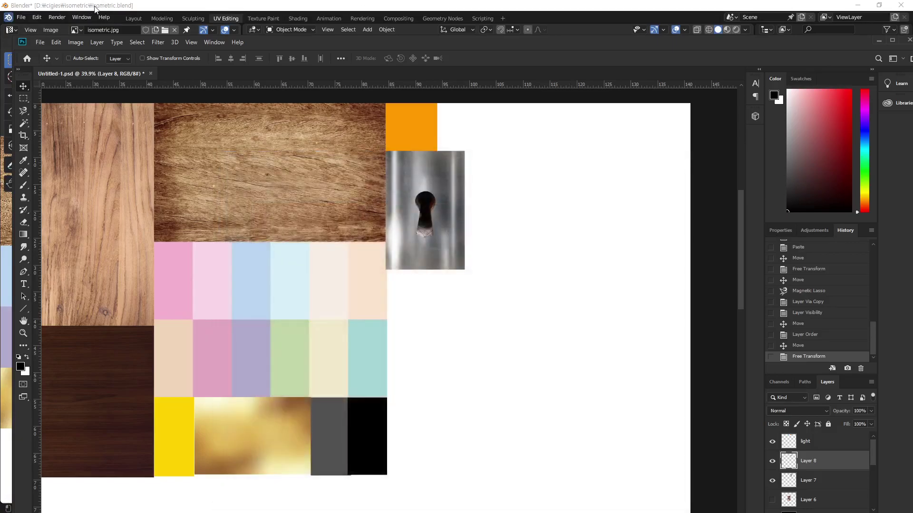
{"action": "left_click", "coordinate": [95, 8]}
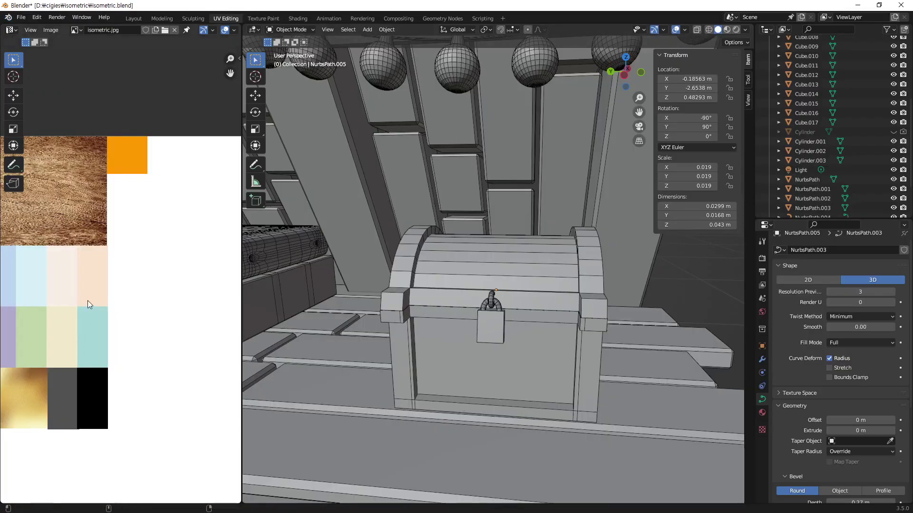
Step: Reload the atlas image, then try a Bevel modifier on the lid and undo it
{"action": "key", "text": "alt+r"}
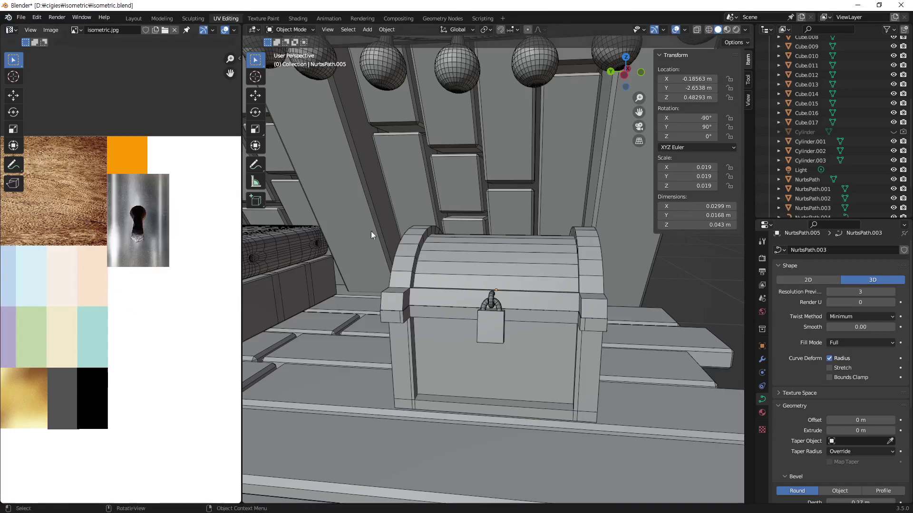
{"action": "left_click", "coordinate": [547, 380]}
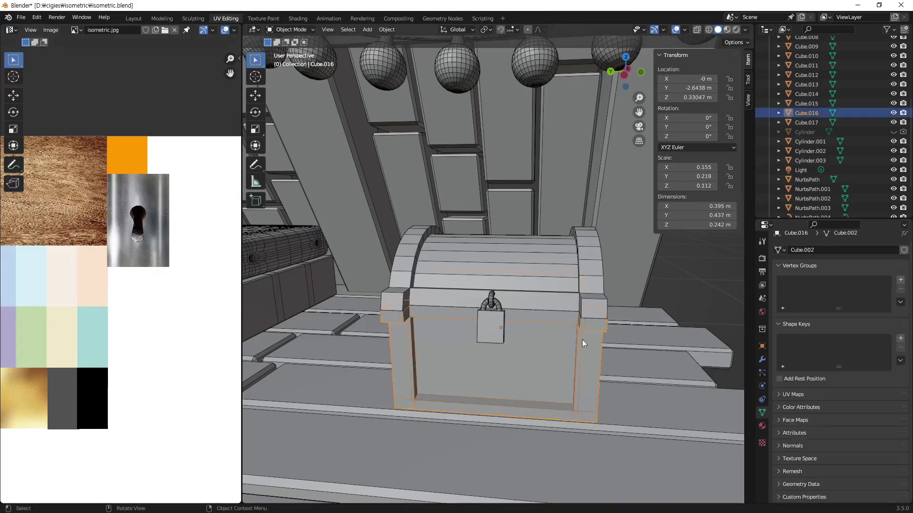
{"action": "left_click", "coordinate": [571, 279]}
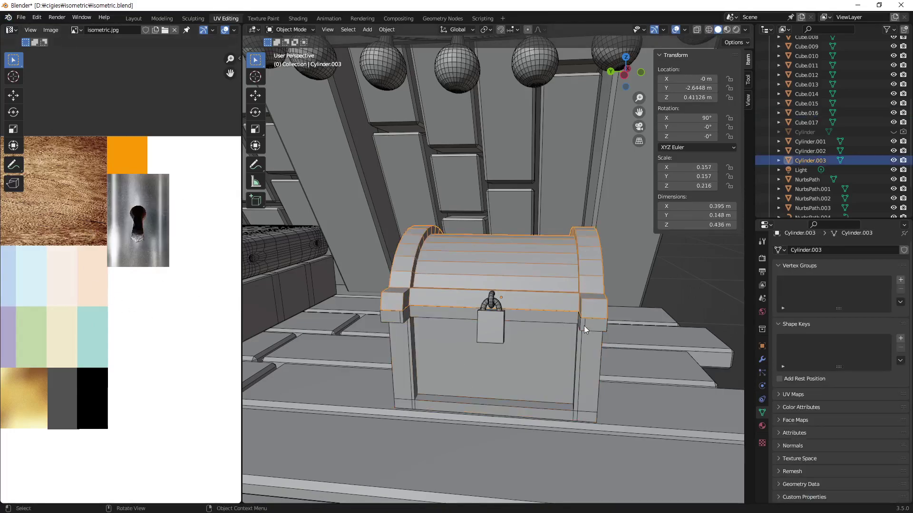
{"action": "mouse_move", "coordinate": [583, 326]}
{"action": "middle_mouse_down"}
{"action": "mouse_move", "coordinate": [484, 335]}
{"action": "mouse_move", "coordinate": [530, 327]}
{"action": "mouse_move", "coordinate": [611, 358]}
{"action": "middle_mouse_up"}
{"action": "scroll", "coordinate": [526, 228], "scroll_direction": "up", "scroll_amount": 3}
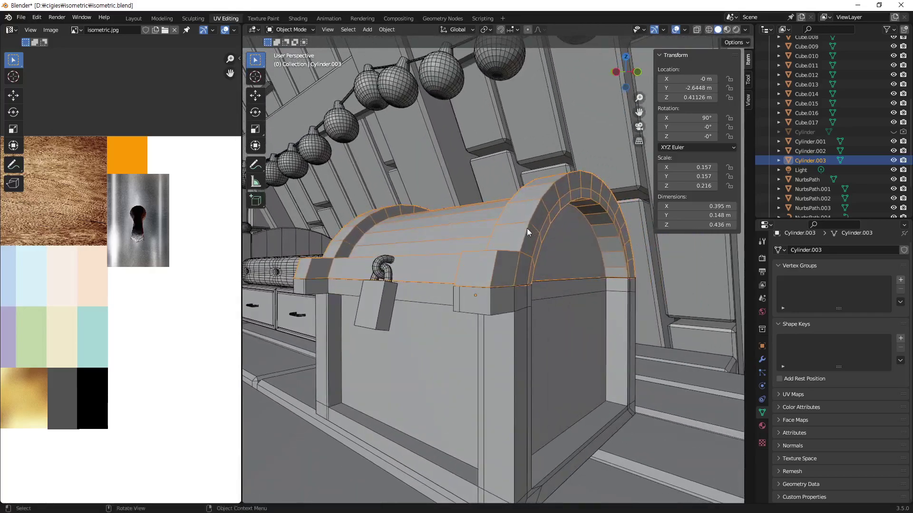
{"action": "left_click", "coordinate": [762, 360]}
{"action": "left_click", "coordinate": [823, 258]}
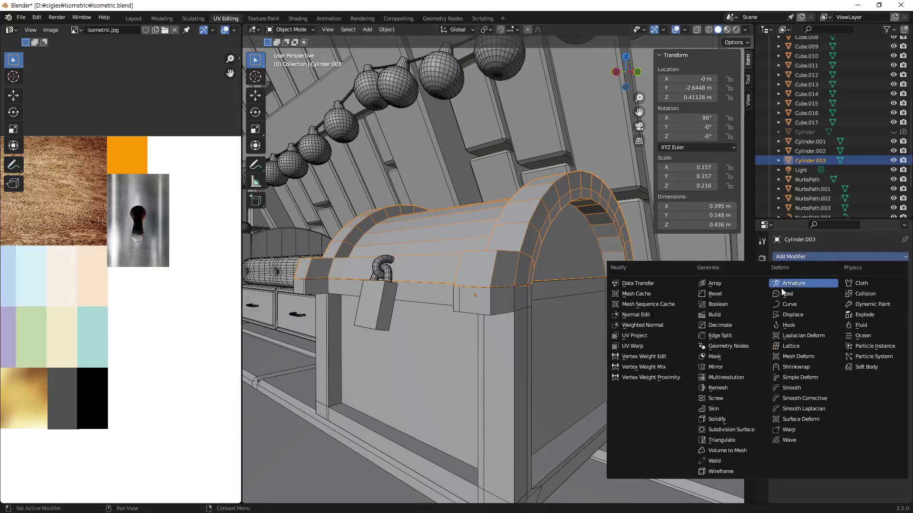
{"action": "left_click", "coordinate": [731, 292]}
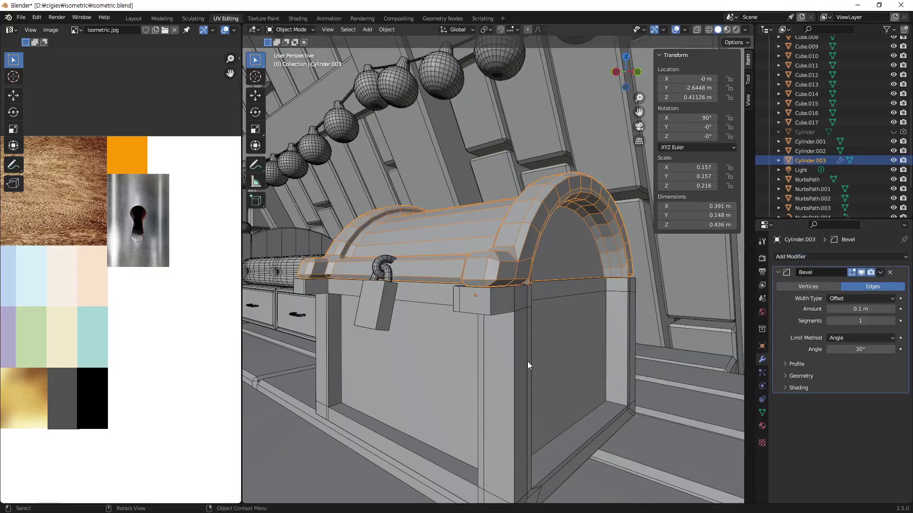
{"action": "key", "text": "ctrl+z"}
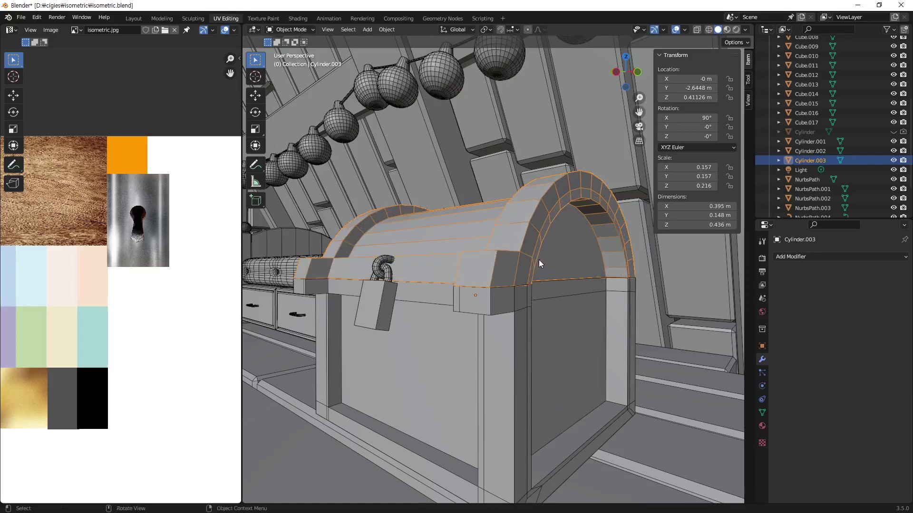
Step: Apply rotation and scale to the lid, and all transforms to the chest body and padlock
{"action": "key", "text": "ctrl+a"}
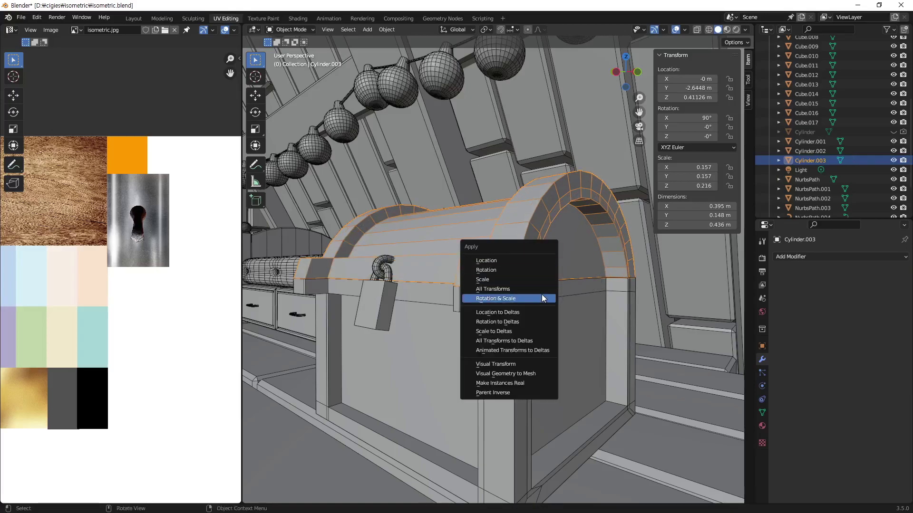
{"action": "left_click", "coordinate": [544, 289]}
{"action": "left_click", "coordinate": [575, 350]}
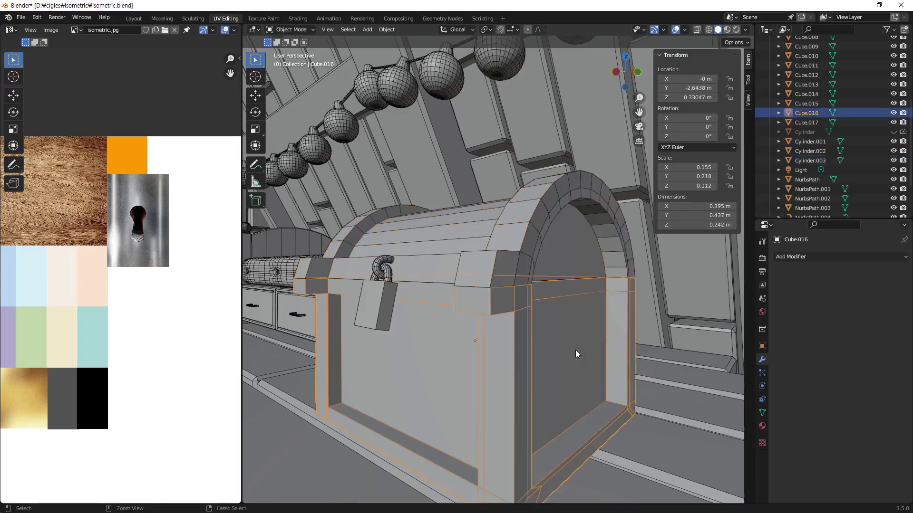
{"action": "key", "text": "ctrl+a"}
{"action": "left_click", "coordinate": [576, 351]}
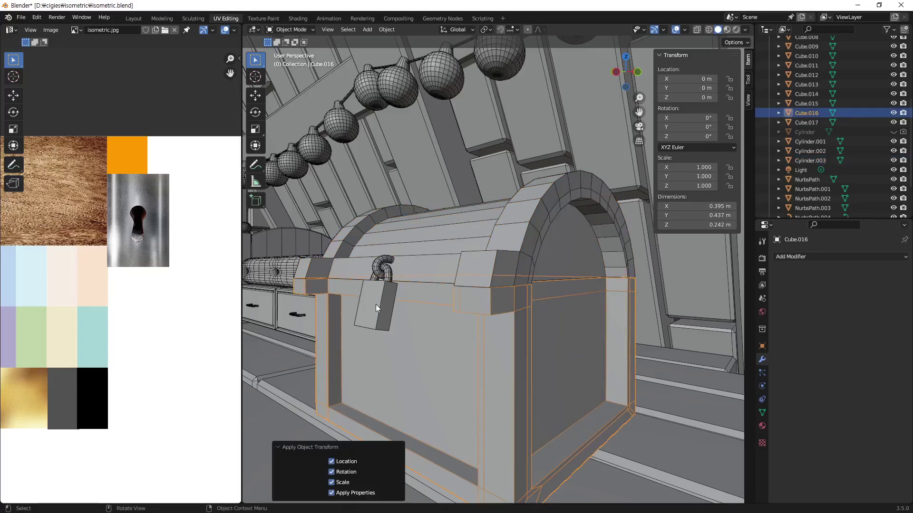
{"action": "left_click", "coordinate": [376, 305]}
{"action": "key", "text": "ctrl+a"}
{"action": "left_click", "coordinate": [374, 304]}
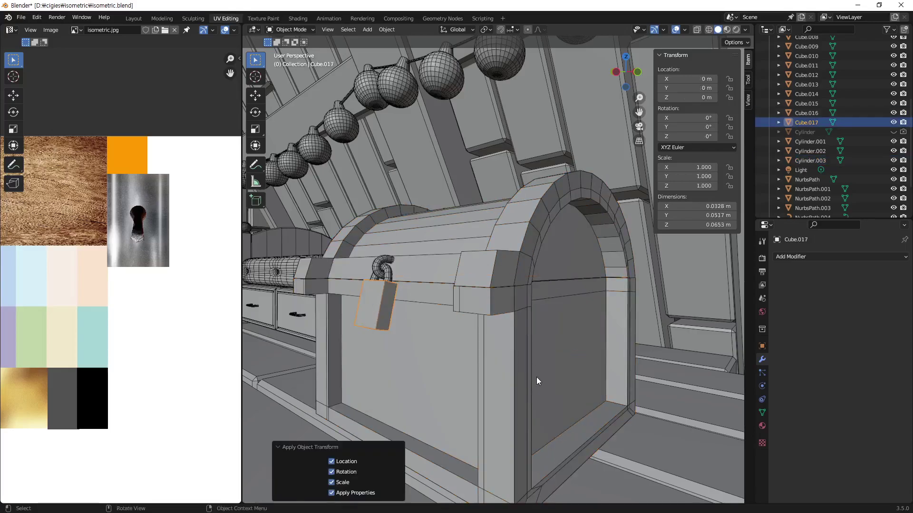
{"action": "scroll", "coordinate": [291, 334], "scroll_direction": "down", "scroll_amount": 5}
{"action": "scroll", "coordinate": [506, 267], "scroll_direction": "up", "scroll_amount": 5}
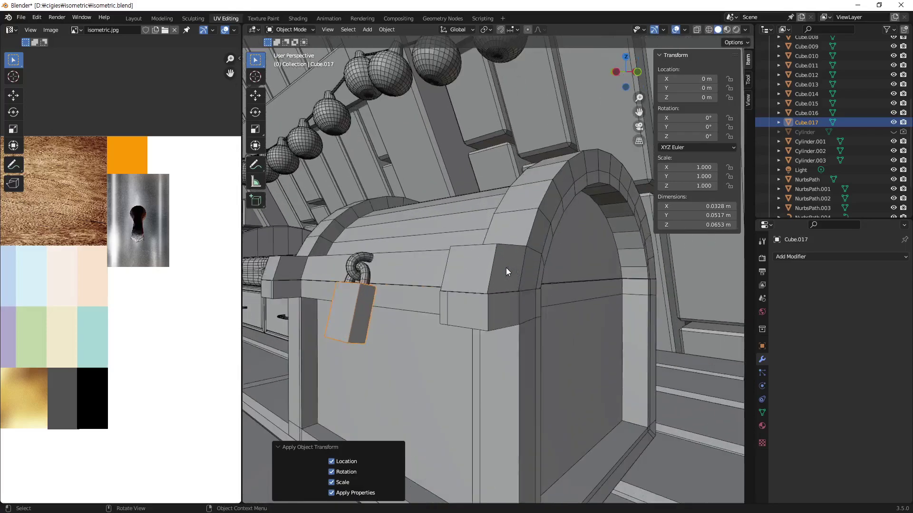
{"action": "left_click", "coordinate": [534, 225]}
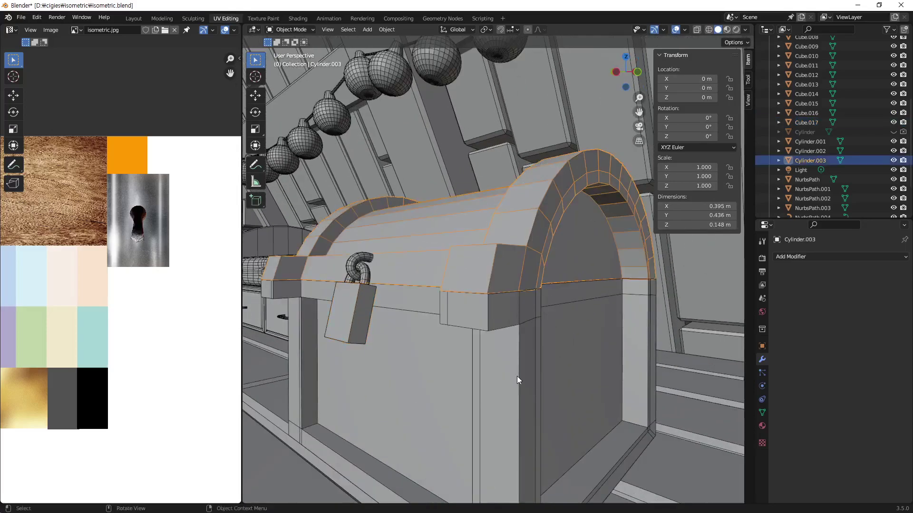
Step: Add a Bevel modifier to the lid, trying amounts of 0.01 m and 0.001 m
{"action": "left_click", "coordinate": [825, 256]}
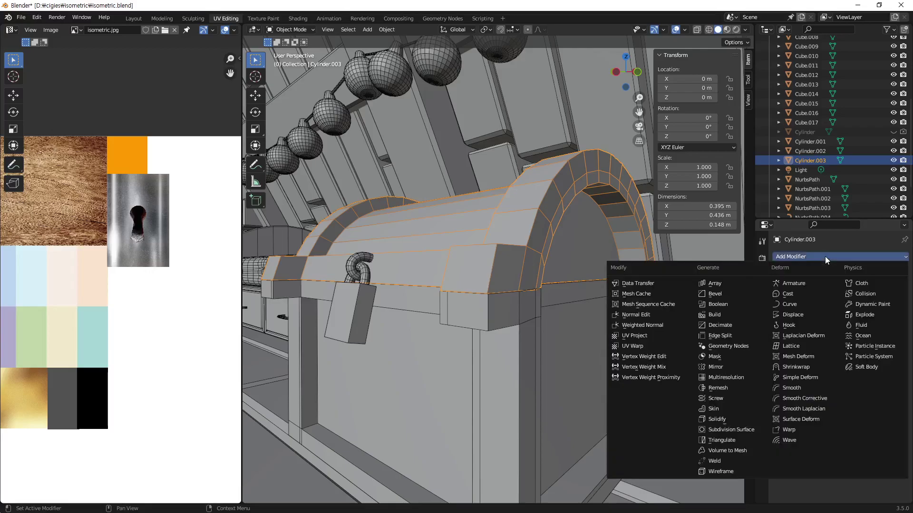
{"action": "left_click", "coordinate": [729, 296]}
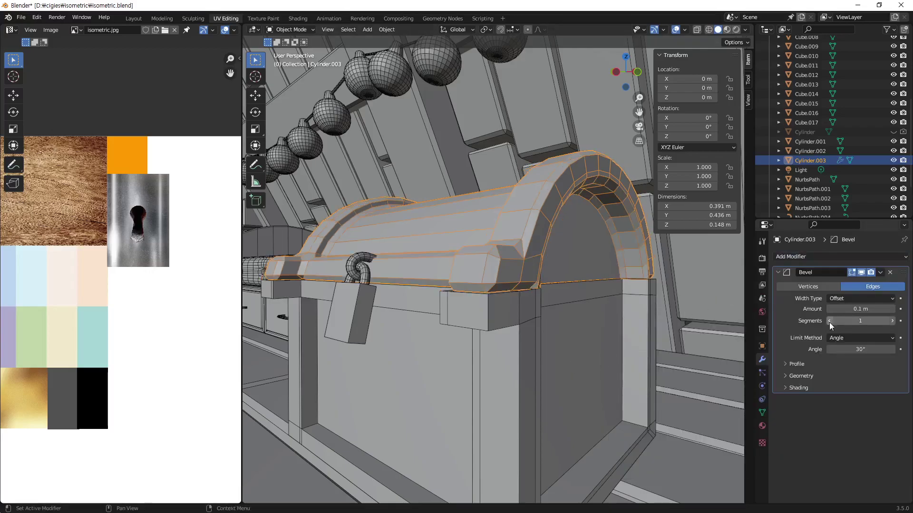
{"action": "left_click", "coordinate": [863, 309]}
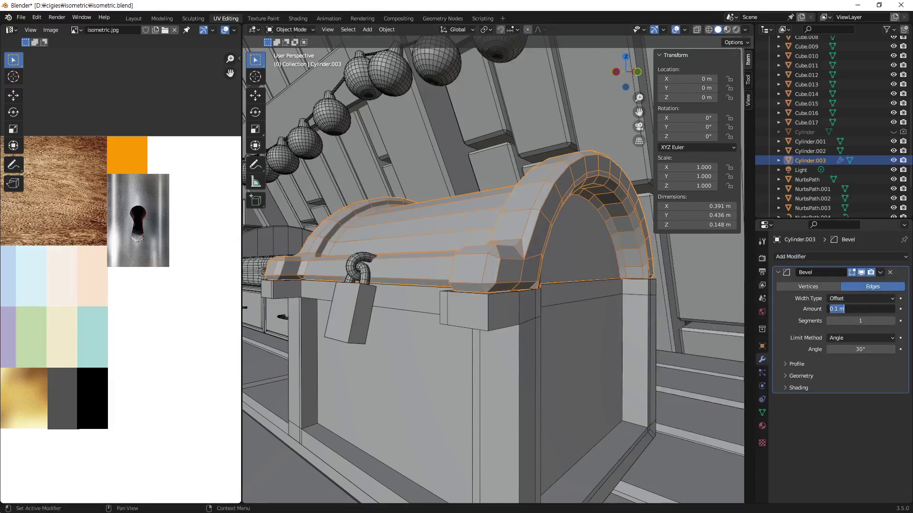
{"action": "type", "text": "0.01"}
{"action": "key", "text": "Return"}
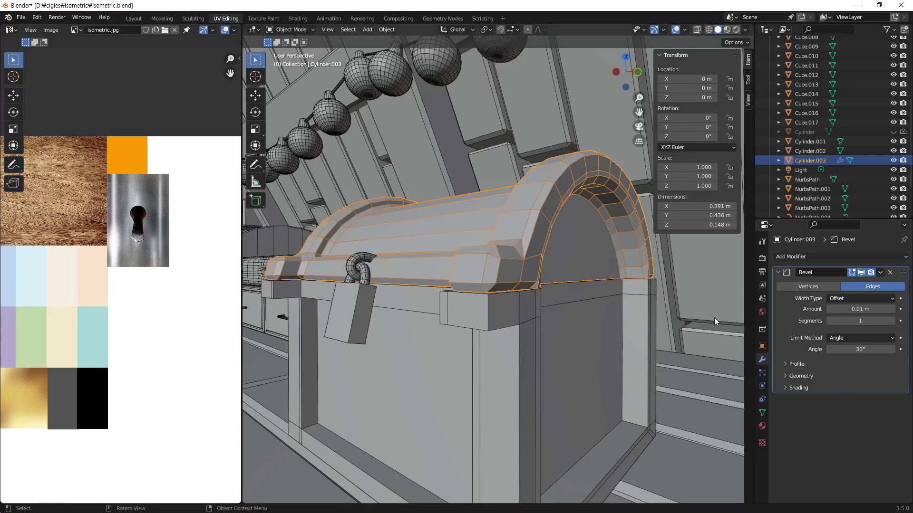
{"action": "left_click", "coordinate": [860, 309]}
{"action": "key", "text": "BackSpace"}
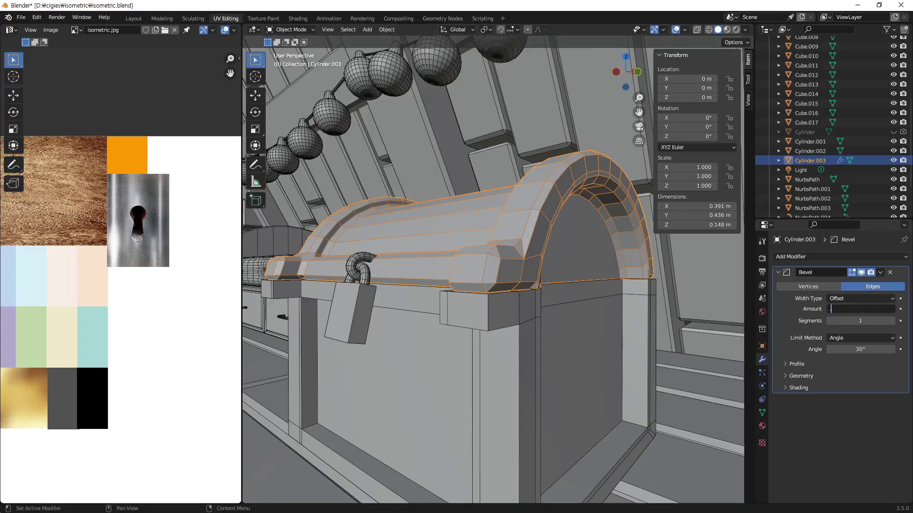
{"action": "type", "text": "0.001"}
{"action": "key", "text": "Return"}
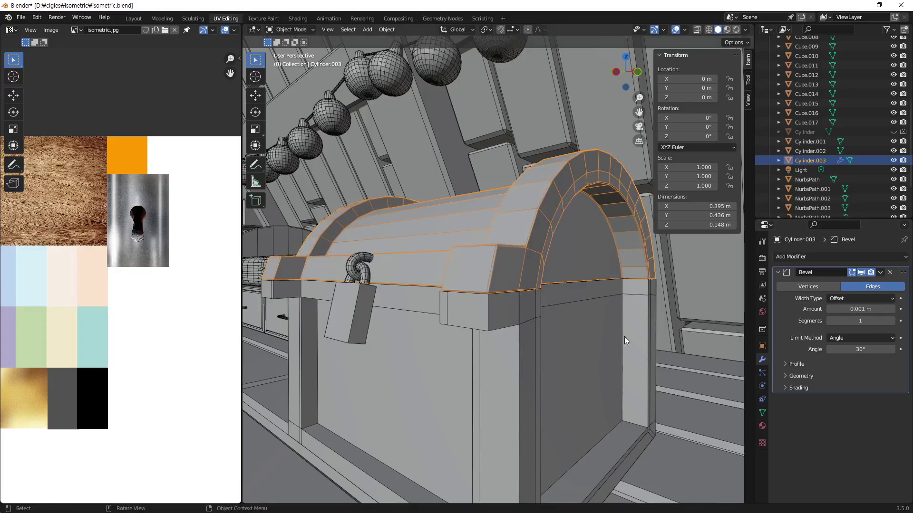
Step: Settle the lid's bevel amount at 0.002 m, then select the chest body
{"action": "left_click", "coordinate": [863, 309]}
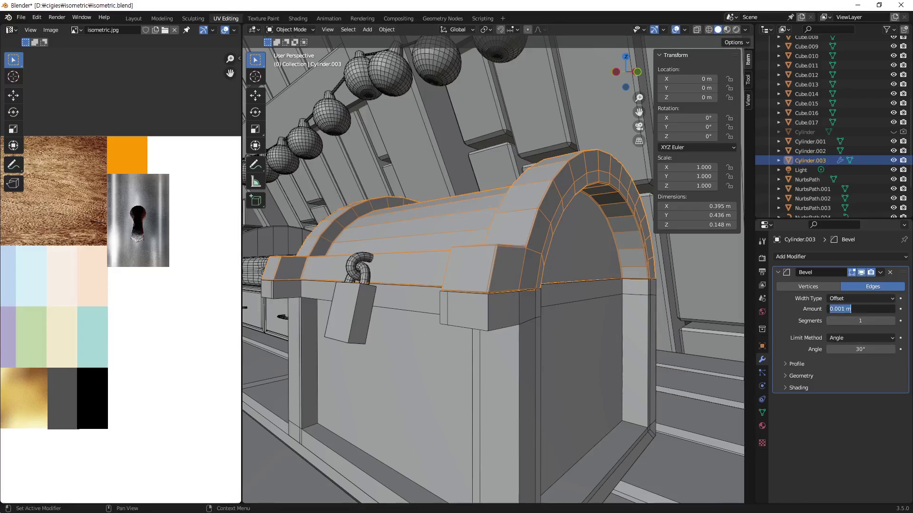
{"action": "type", "text": "0.00"}
{"action": "type", "text": "5"}
{"action": "key", "text": "Return"}
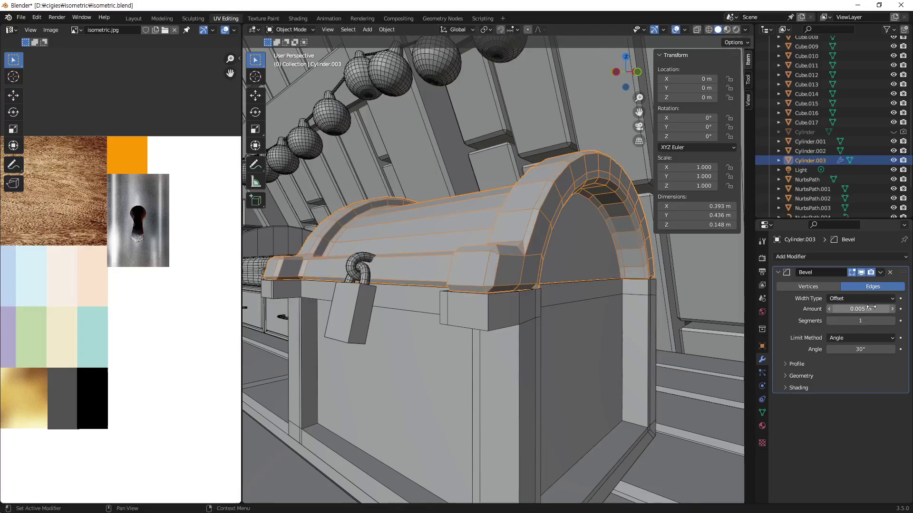
{"action": "left_click", "coordinate": [872, 308]}
{"action": "type", "text": ".002"}
{"action": "key", "text": "Return"}
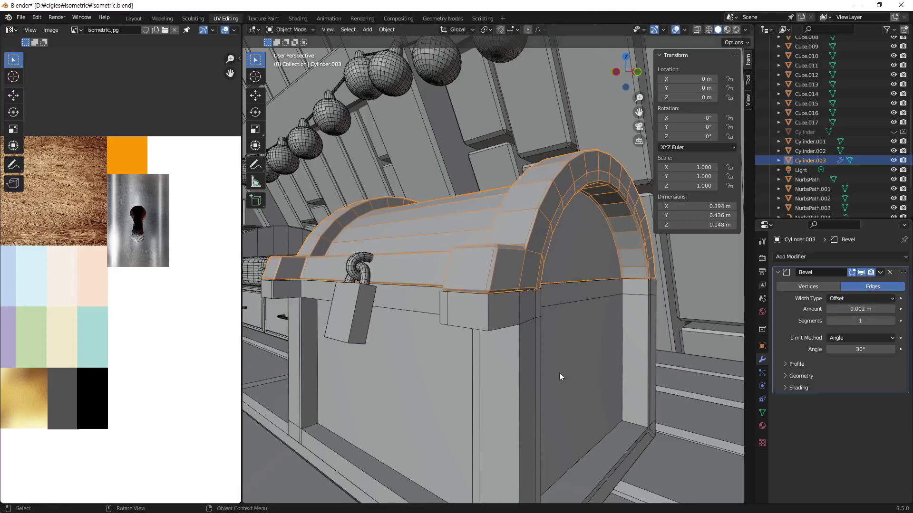
{"action": "left_click", "coordinate": [517, 367]}
{"action": "left_click", "coordinate": [800, 256]}
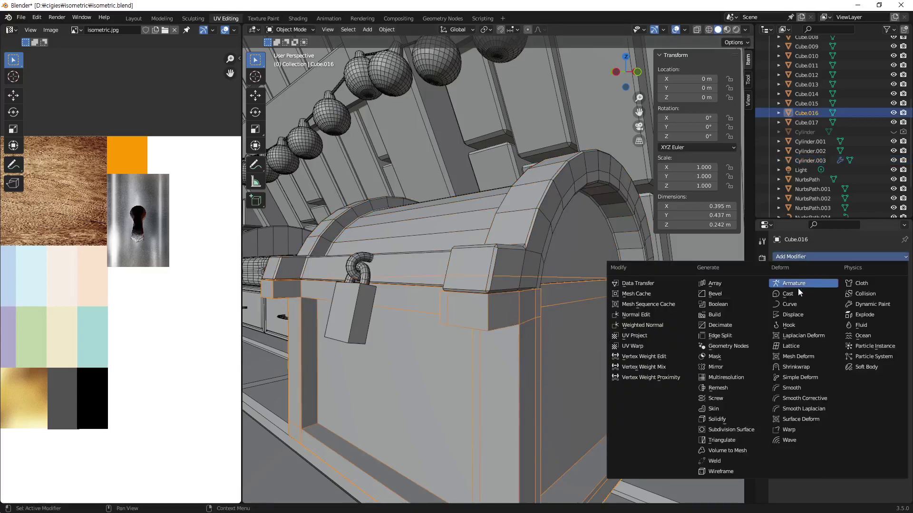
Step: Add a 0.002 m Bevel modifier to the chest body Cube.016
{"action": "left_click", "coordinate": [741, 294]}
{"action": "double_click", "coordinate": [874, 309]}
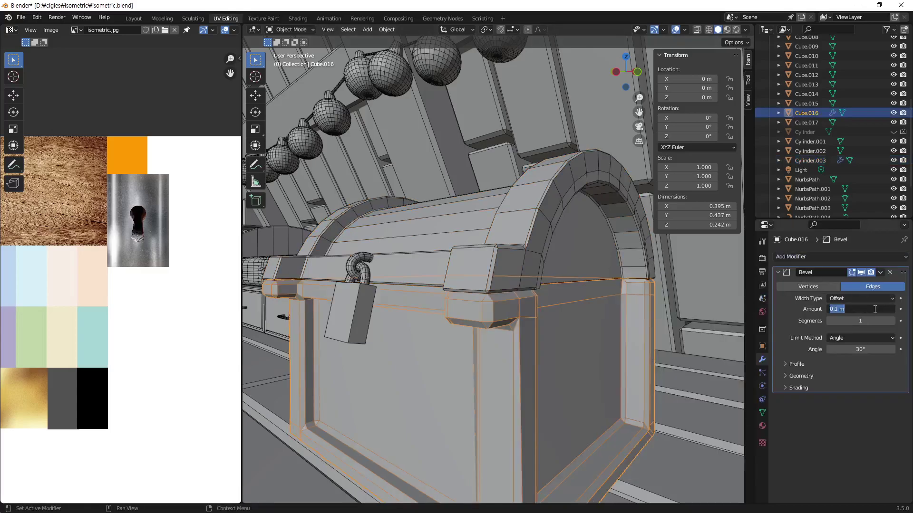
{"action": "key", "text": "BackSpace"}
{"action": "key", "text": "Return"}
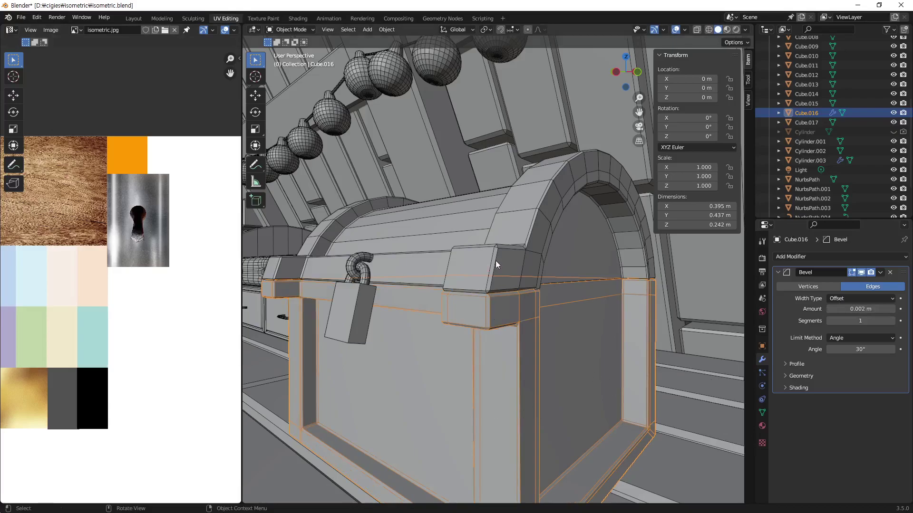
{"action": "middle_click_drag", "start_coordinate": [495, 260], "coordinate": [497, 326]}
{"action": "scroll", "coordinate": [447, 305], "scroll_direction": "up", "scroll_amount": 4}
{"action": "mouse_move", "coordinate": [448, 304]}
{"action": "middle_mouse_down"}
{"action": "mouse_move", "coordinate": [441, 344]}
{"action": "mouse_move", "coordinate": [578, 334]}
{"action": "middle_mouse_up"}
{"action": "middle_click_drag", "start_coordinate": [484, 338], "coordinate": [493, 354]}
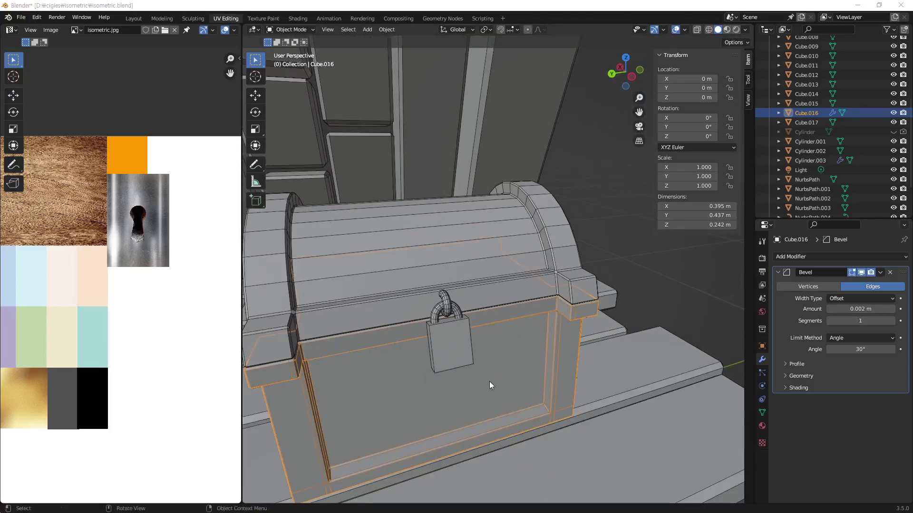
Step: Add a 0.002 m Bevel modifier to the padlock Cube.017
{"action": "left_click", "coordinate": [464, 350]}
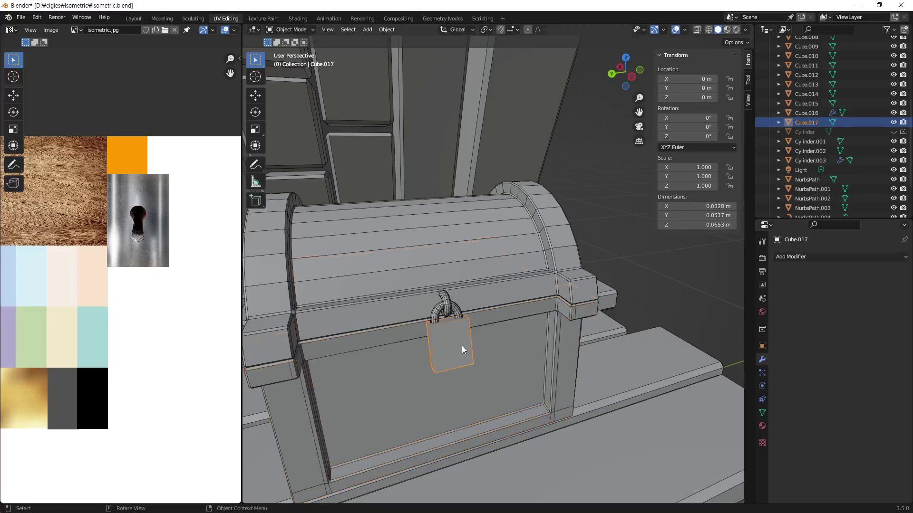
{"action": "left_click", "coordinate": [842, 256]}
{"action": "left_click", "coordinate": [729, 294]}
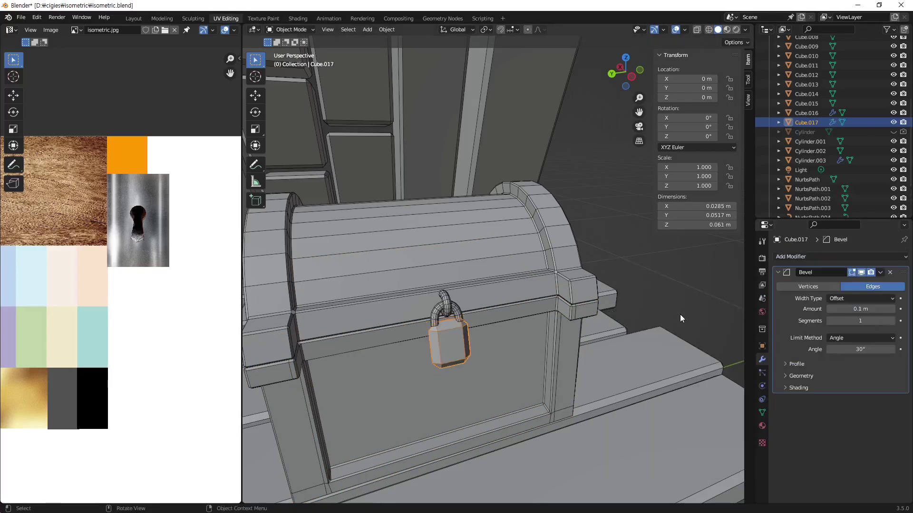
{"action": "left_click", "coordinate": [862, 309]}
{"action": "key", "text": "BackSpace"}
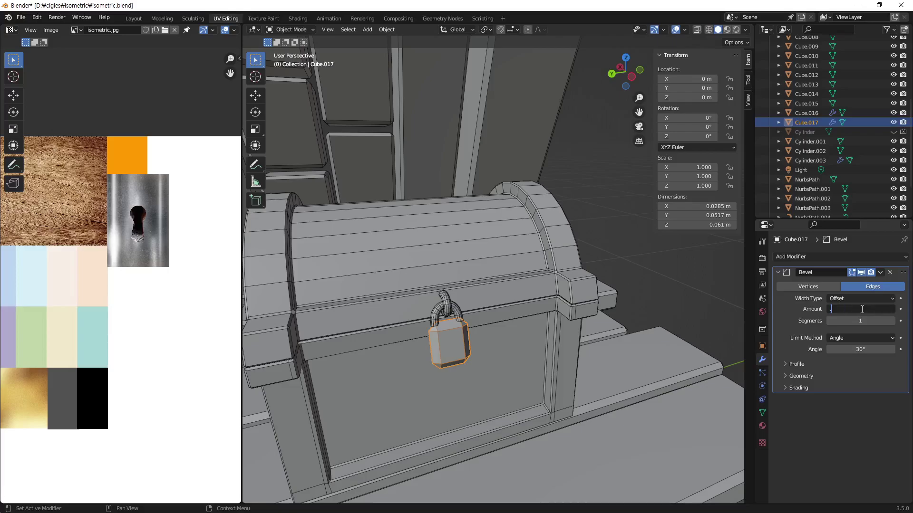
{"action": "type", "text": "0.002"}
{"action": "key", "text": "Return"}
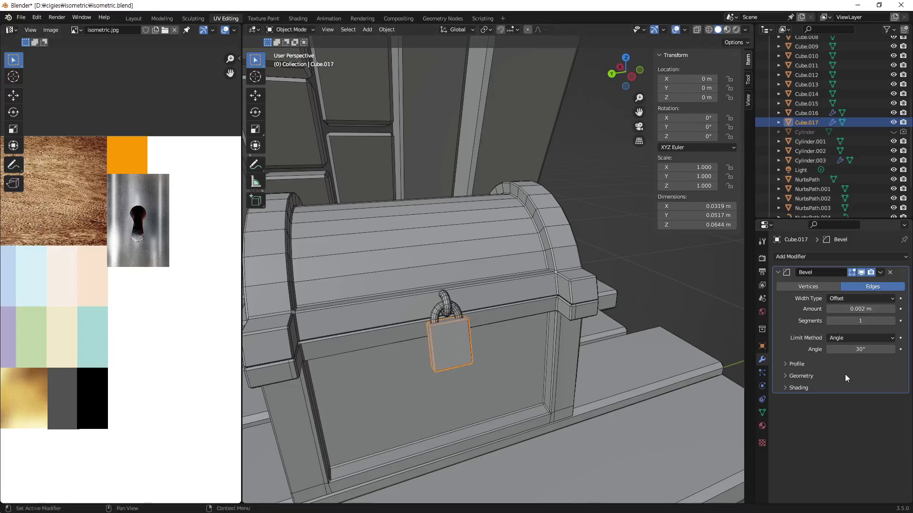
Step: Apply the bevel modifiers on the padlock and chest body
{"action": "key", "text": "ctrl+a"}
{"action": "left_click", "coordinate": [555, 366]}
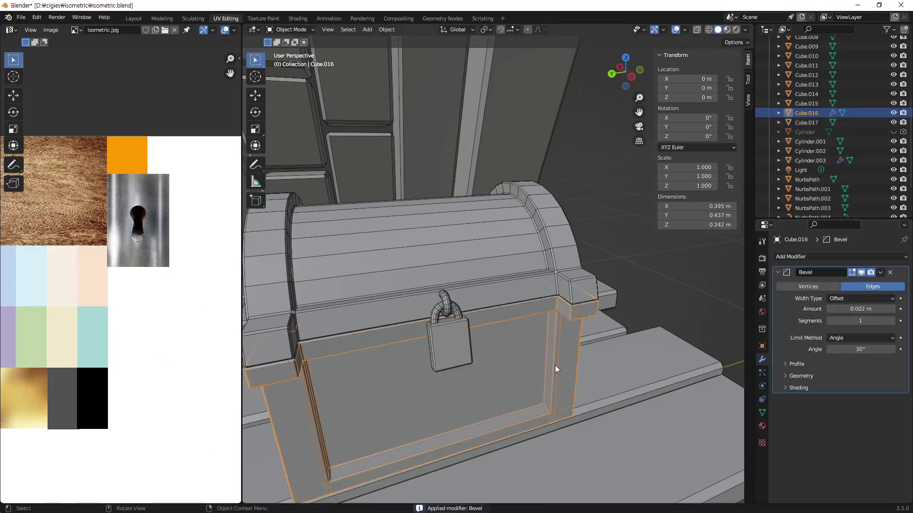
{"action": "key", "text": "ctrl+a"}
{"action": "left_click", "coordinate": [505, 241]}
Step: Apply the lid's bevel and assign it the isometric material
{"action": "key", "text": "ctrl+a"}
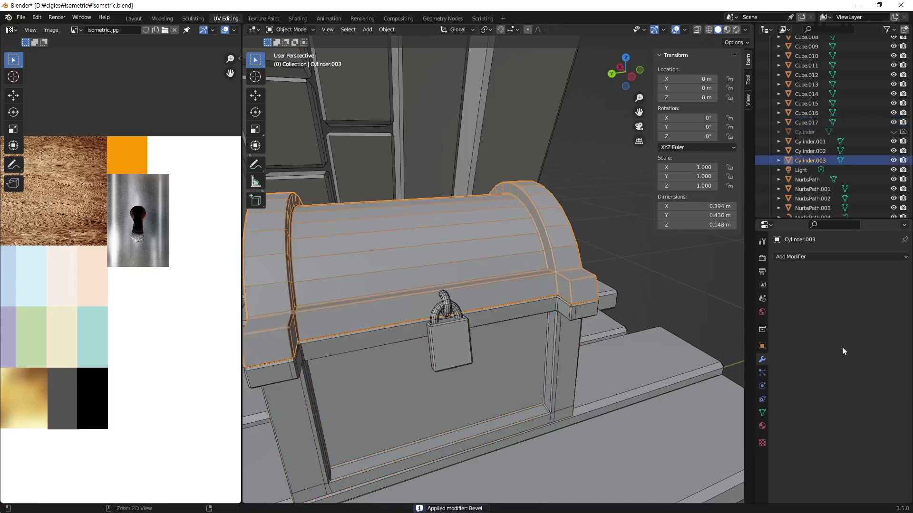
{"action": "mouse_move", "coordinate": [538, 334]}
{"action": "middle_mouse_down"}
{"action": "mouse_move", "coordinate": [475, 323]}
{"action": "mouse_move", "coordinate": [540, 350]}
{"action": "middle_mouse_up"}
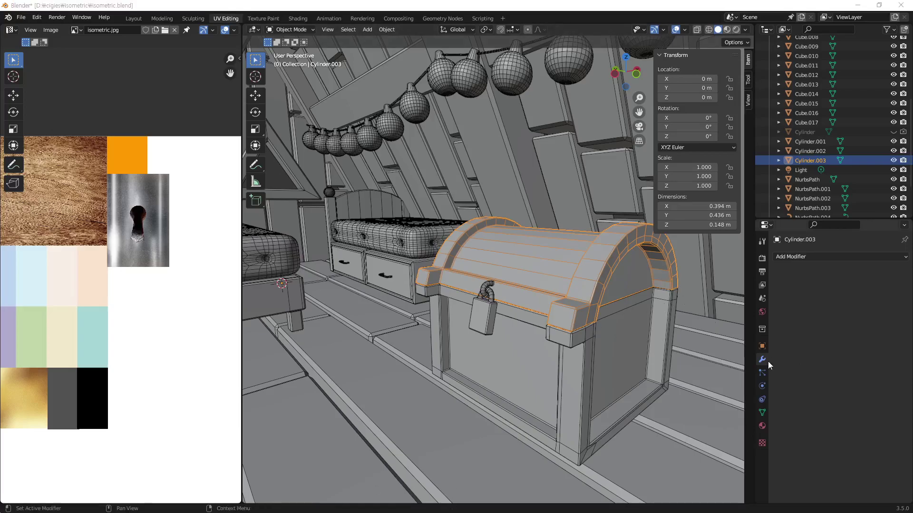
{"action": "left_click", "coordinate": [762, 426]}
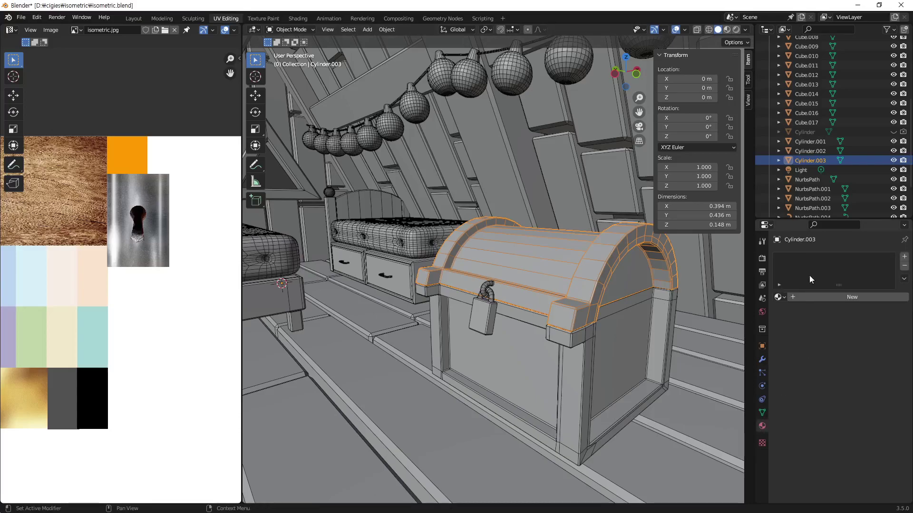
{"action": "left_click", "coordinate": [779, 297]}
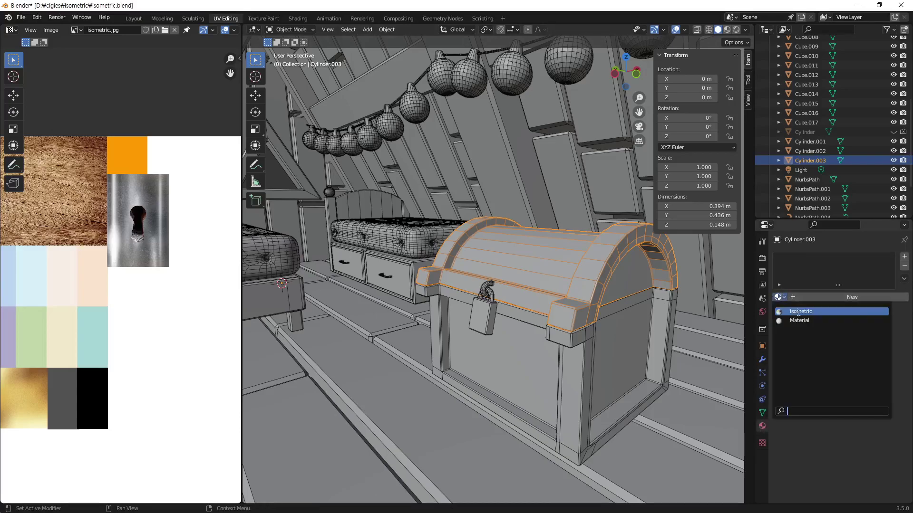
{"action": "left_click", "coordinate": [799, 312]}
Step: Switch to Material Preview shading and orbit to inspect the lid's wood texture
{"action": "middle_click_drag", "start_coordinate": [577, 267], "coordinate": [574, 306]}
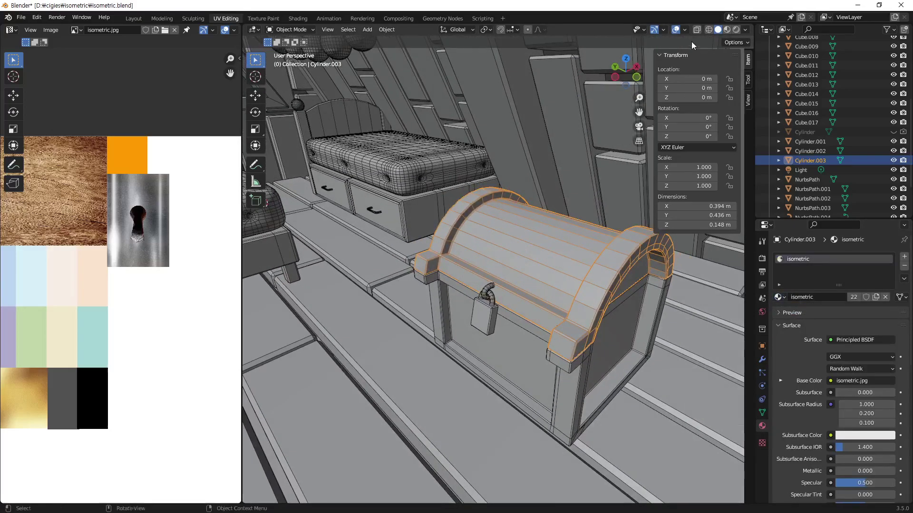
{"action": "left_click", "coordinate": [725, 31]}
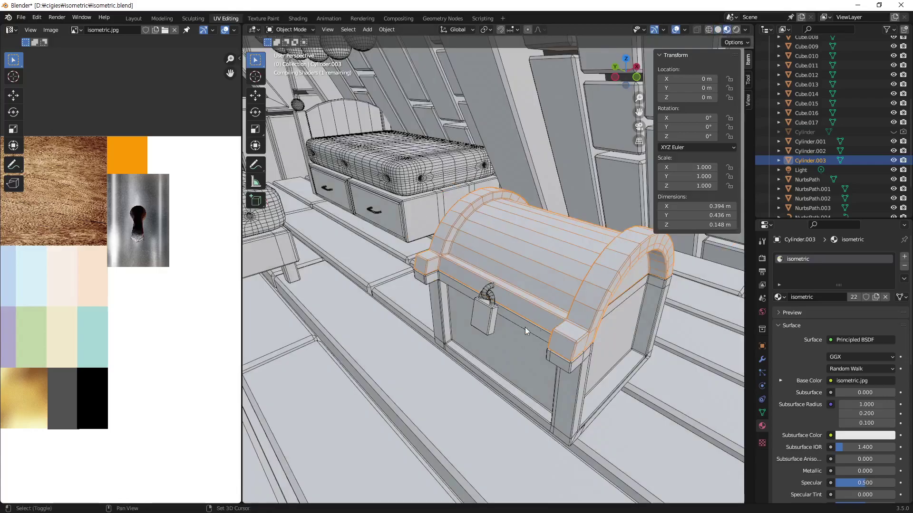
{"action": "mouse_move", "coordinate": [525, 327]}
{"action": "middle_mouse_down"}
{"action": "mouse_move", "coordinate": [514, 330]}
{"action": "mouse_move", "coordinate": [512, 283]}
{"action": "mouse_move", "coordinate": [546, 300]}
{"action": "mouse_move", "coordinate": [452, 283]}
{"action": "middle_mouse_up"}
{"action": "scroll", "coordinate": [450, 277], "scroll_direction": "up", "scroll_amount": 2}
{"action": "scroll", "coordinate": [450, 277], "scroll_direction": "down", "scroll_amount": 2}
{"action": "scroll", "coordinate": [512, 292], "scroll_direction": "down", "scroll_amount": 2}
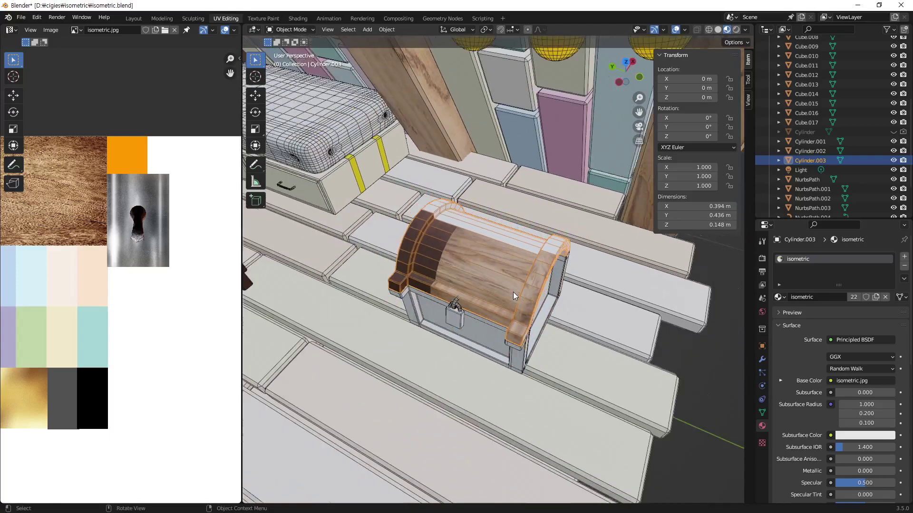
{"action": "middle_click_drag", "start_coordinate": [512, 292], "coordinate": [504, 283]}
{"action": "scroll", "coordinate": [503, 283], "scroll_direction": "up", "scroll_amount": 2}
Step: Convert the padlock shackle curve NurbsPath.005 to a mesh
{"action": "left_click", "coordinate": [544, 328], "text": "shift"}
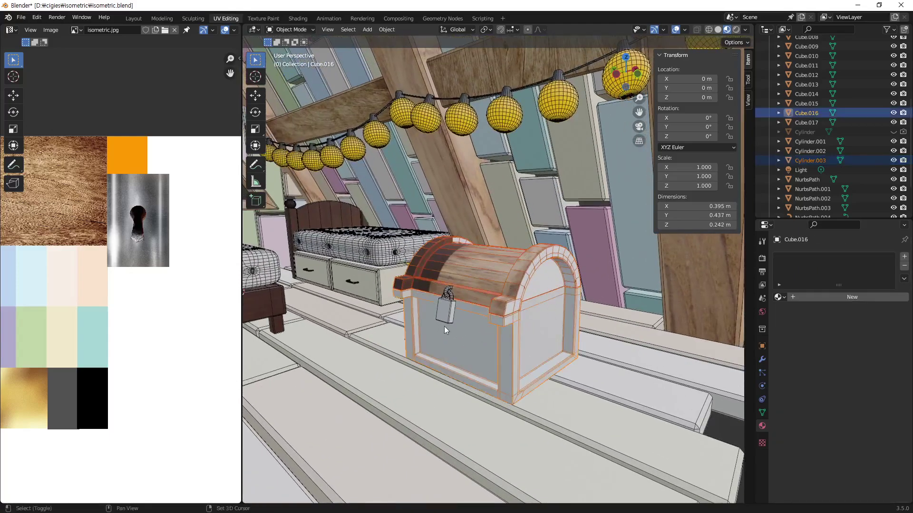
{"action": "left_click", "coordinate": [446, 310], "text": "shift"}
{"action": "left_click", "coordinate": [447, 291], "text": "shift"}
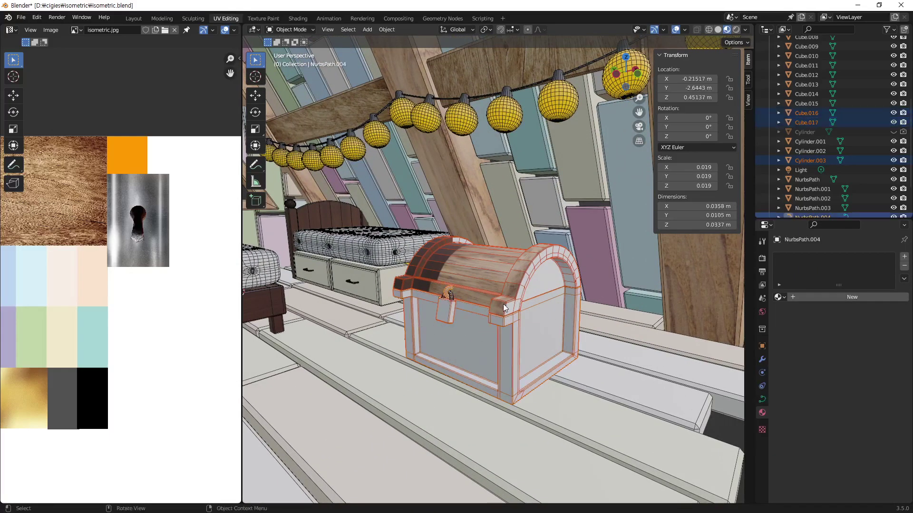
{"action": "scroll", "coordinate": [760, 213], "scroll_direction": "down", "scroll_amount": 3}
{"action": "scroll", "coordinate": [571, 295], "scroll_direction": "up", "scroll_amount": 2}
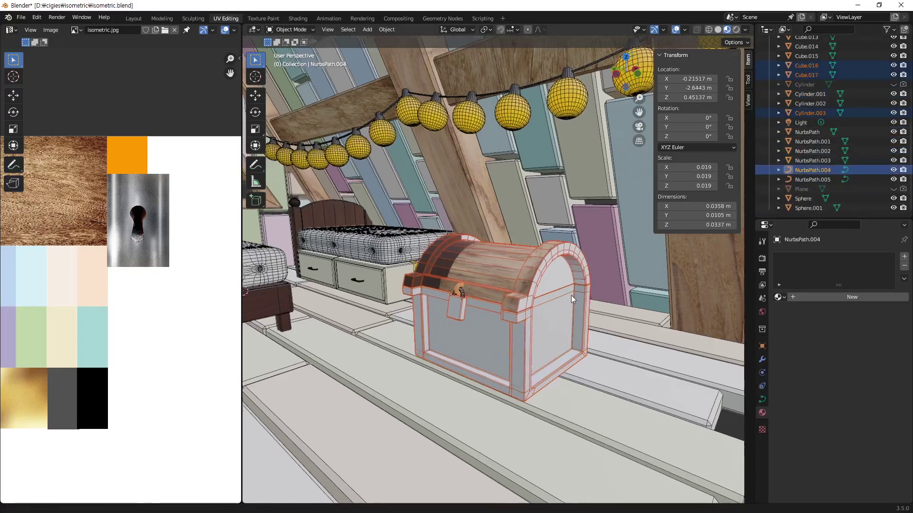
{"action": "scroll", "coordinate": [528, 281], "scroll_direction": "up", "scroll_amount": 2}
{"action": "scroll", "coordinate": [527, 281], "scroll_direction": "up", "scroll_amount": 3}
{"action": "mouse_move", "coordinate": [527, 281]}
{"action": "middle_mouse_down"}
{"action": "mouse_move", "coordinate": [589, 246]}
{"action": "mouse_move", "coordinate": [521, 275]}
{"action": "middle_mouse_up"}
{"action": "left_click", "coordinate": [590, 246]}
{"action": "right_click", "coordinate": [518, 256]}
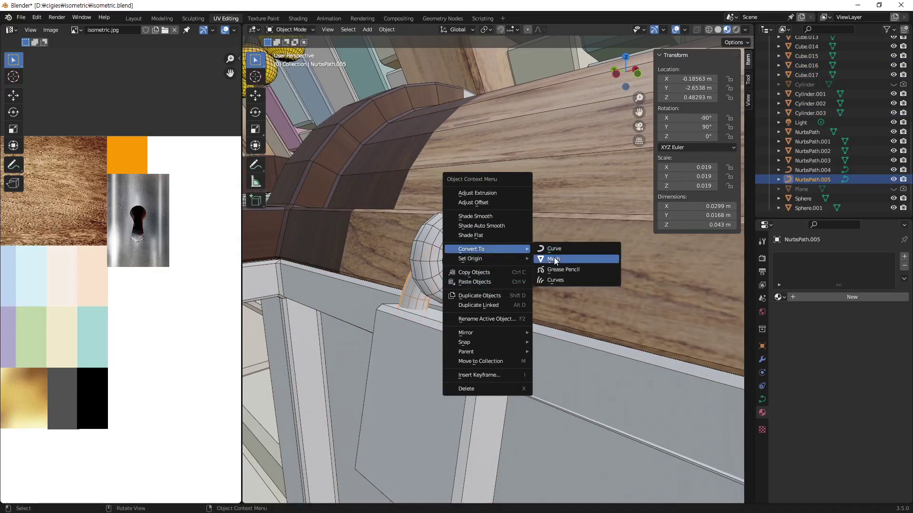
{"action": "mouse_move", "coordinate": [471, 249]}
{"action": "left_click", "coordinate": [471, 260]}
Step: Convert the second shackle curve NurbsPath.004 to a mesh
{"action": "left_click", "coordinate": [452, 226]}
{"action": "right_click", "coordinate": [451, 225]}
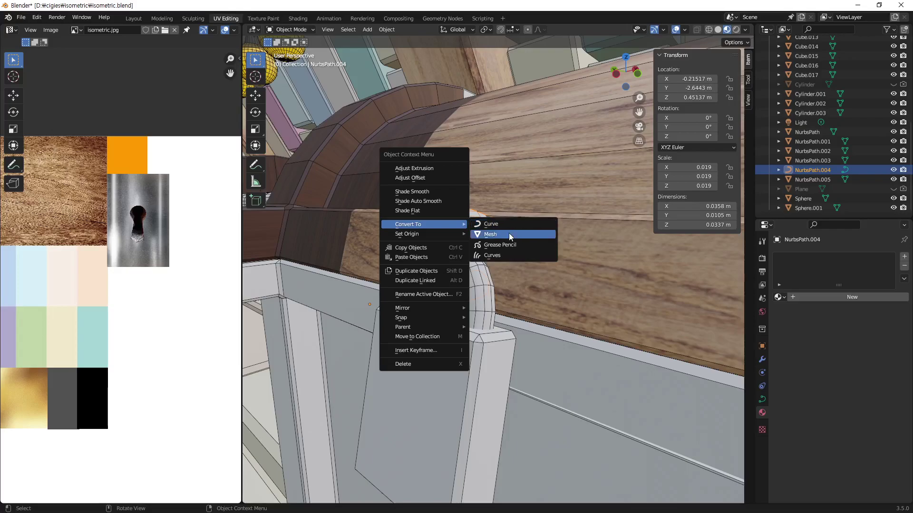
{"action": "left_click", "coordinate": [509, 234]}
{"action": "scroll", "coordinate": [511, 374], "scroll_direction": "down", "scroll_amount": 3}
{"action": "scroll", "coordinate": [511, 373], "scroll_direction": "down", "scroll_amount": 2}
Step: Select the lid, both shackles, the padlock and the chest body together
{"action": "left_click", "coordinate": [504, 272], "text": "shift"}
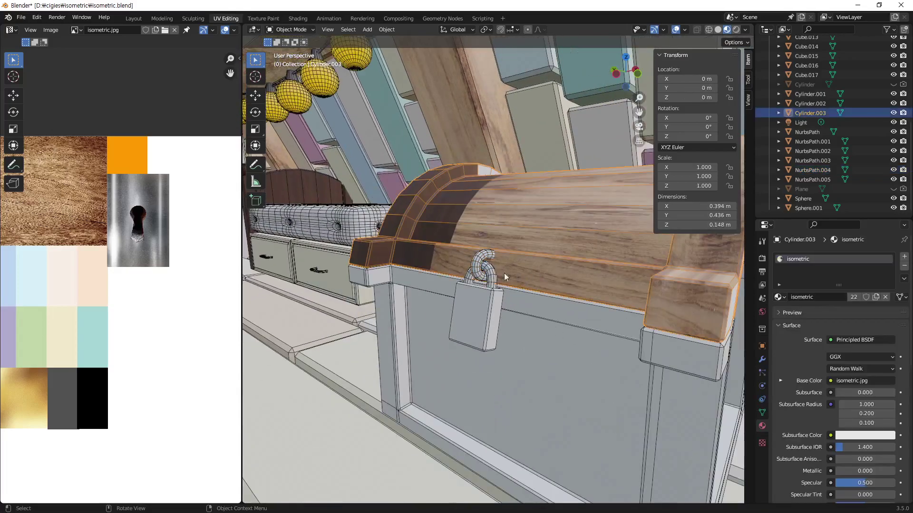
{"action": "left_click", "coordinate": [496, 283], "text": "shift"}
{"action": "left_click", "coordinate": [492, 284], "text": "shift"}
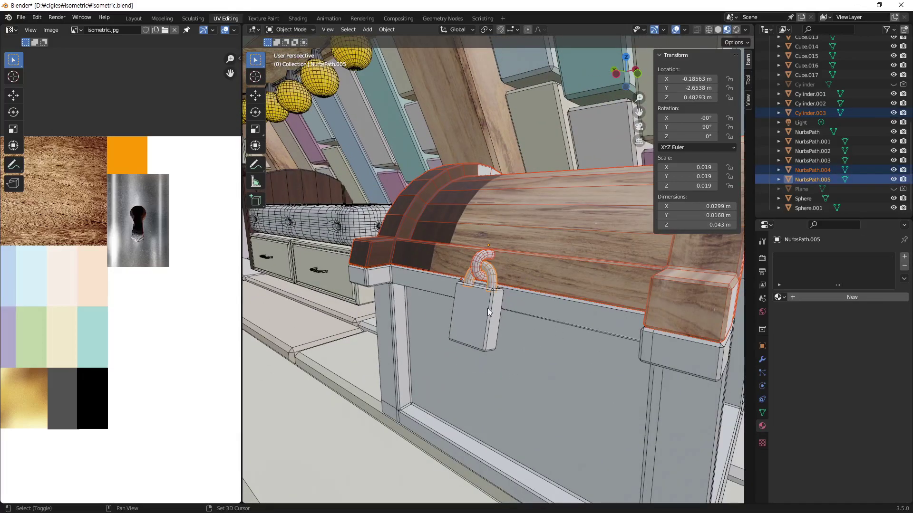
{"action": "left_click", "coordinate": [487, 309], "text": "shift"}
{"action": "left_click", "coordinate": [526, 385], "text": "shift"}
{"action": "scroll", "coordinate": [653, 392], "scroll_direction": "down", "scroll_amount": 4}
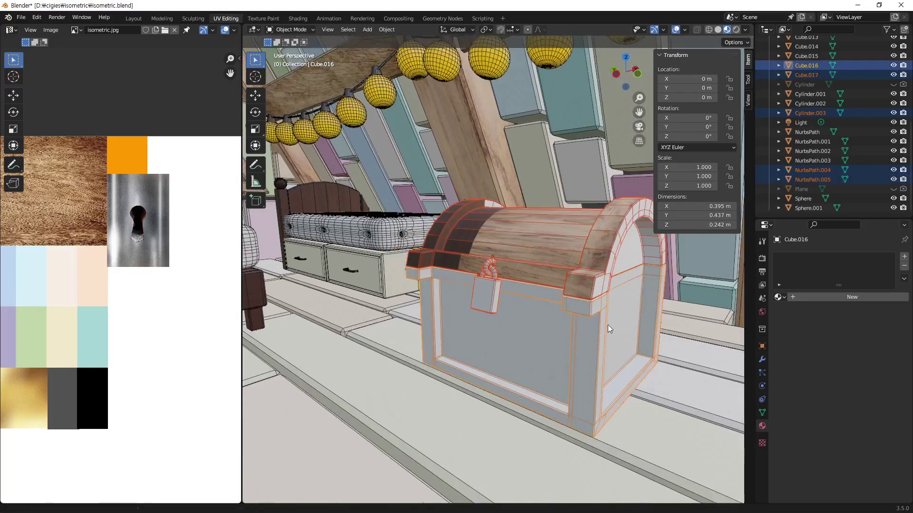
{"action": "mouse_move", "coordinate": [607, 324]}
{"action": "middle_mouse_down"}
{"action": "mouse_move", "coordinate": [504, 349]}
{"action": "mouse_move", "coordinate": [505, 335]}
{"action": "mouse_move", "coordinate": [370, 232]}
{"action": "middle_mouse_up"}
{"action": "scroll", "coordinate": [520, 338], "scroll_direction": "up", "scroll_amount": 3}
Step: Check the selected parts' UVs in face select mode, then return to Object Mode
{"action": "key", "text": "Tab"}
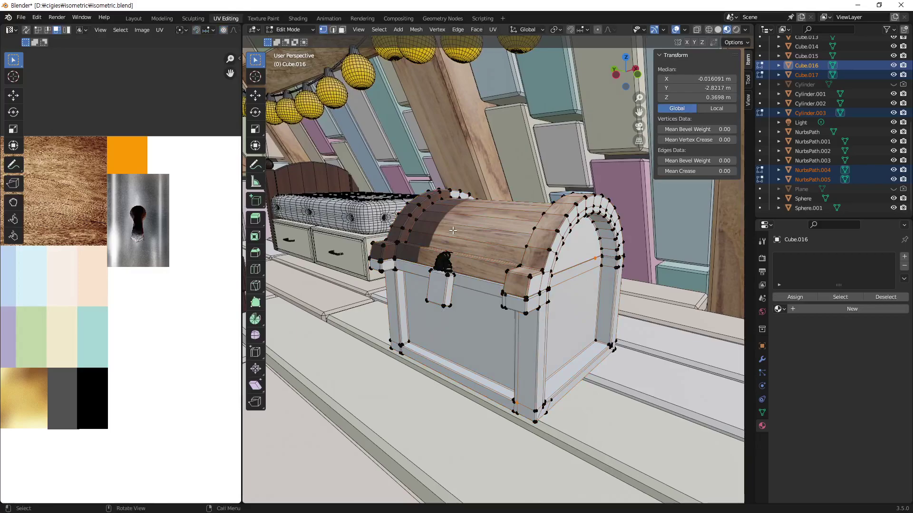
{"action": "key", "text": "3"}
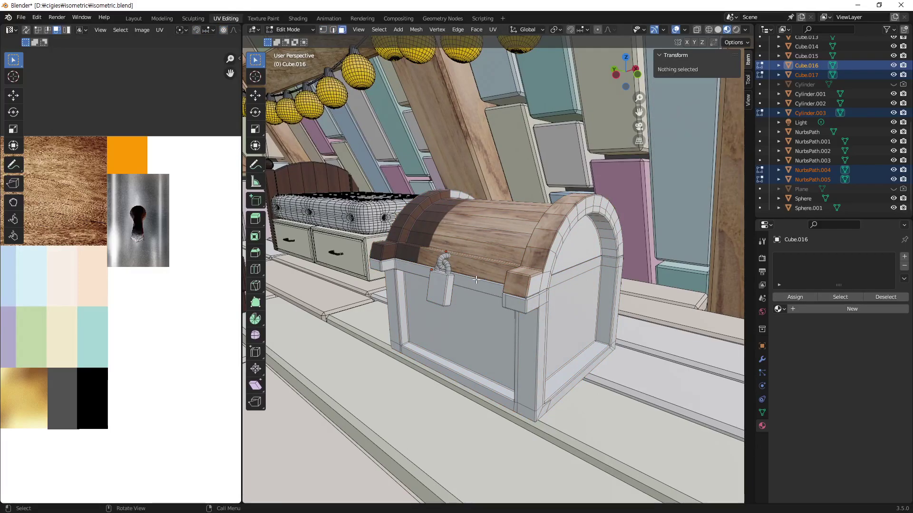
{"action": "key", "text": "a"}
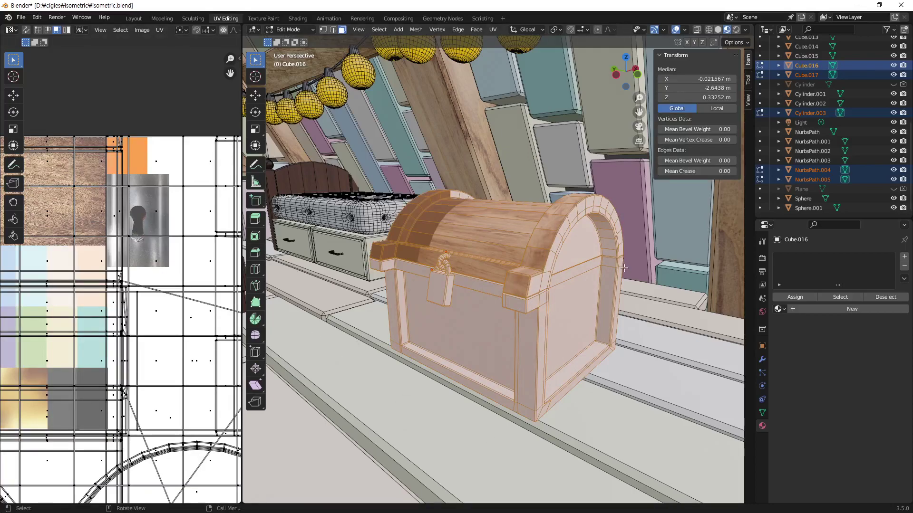
{"action": "key", "text": "Tab"}
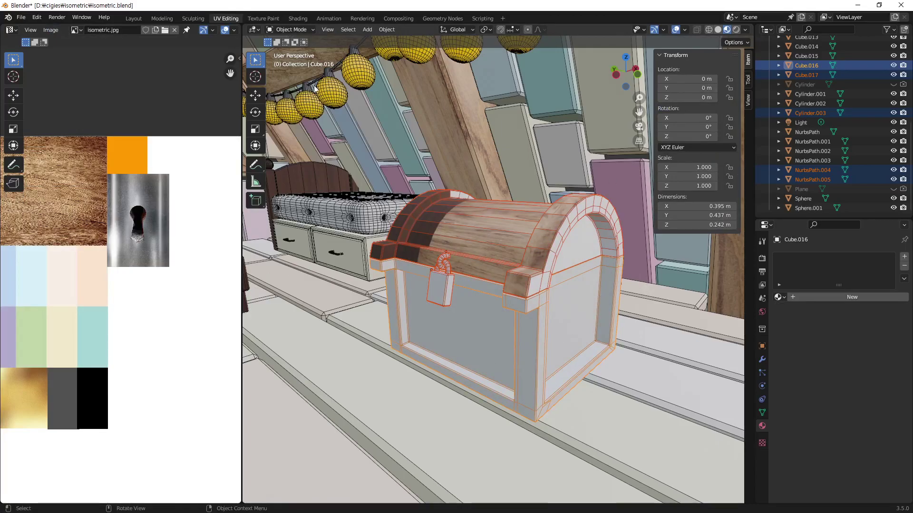
Step: Reselect the shackles and padlock body last, and join all chest parts into Cube.017
{"action": "left_click", "coordinate": [536, 261]}
{"action": "left_click", "coordinate": [476, 317], "text": "shift"}
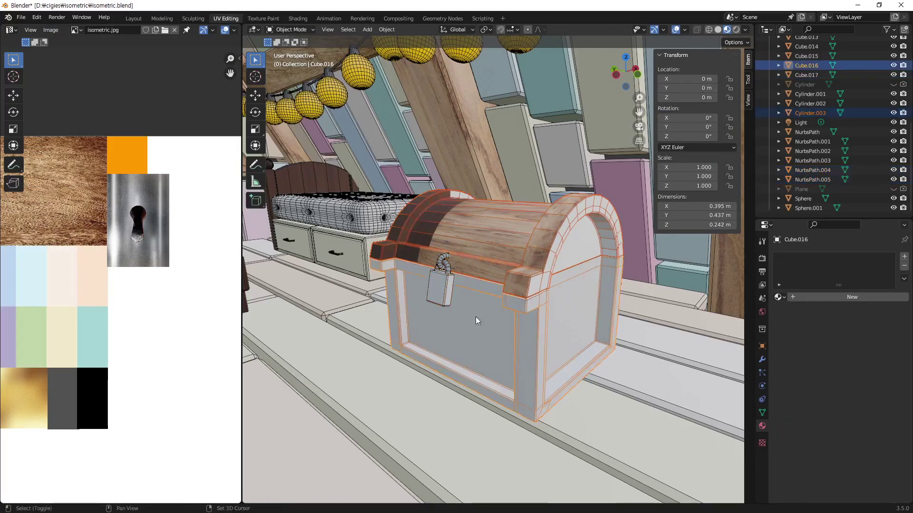
{"action": "left_click", "coordinate": [444, 269], "text": "shift"}
{"action": "left_click", "coordinate": [443, 286], "text": "shift"}
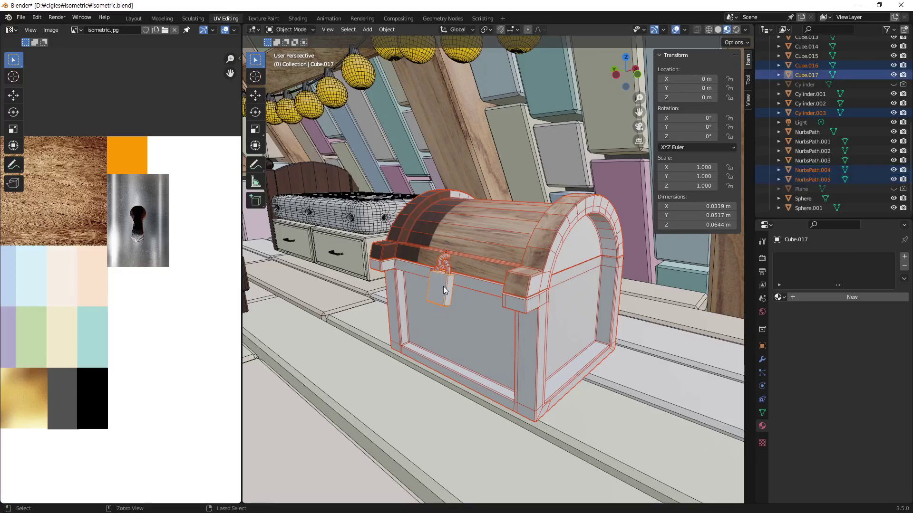
{"action": "key", "text": "ctrl+j"}
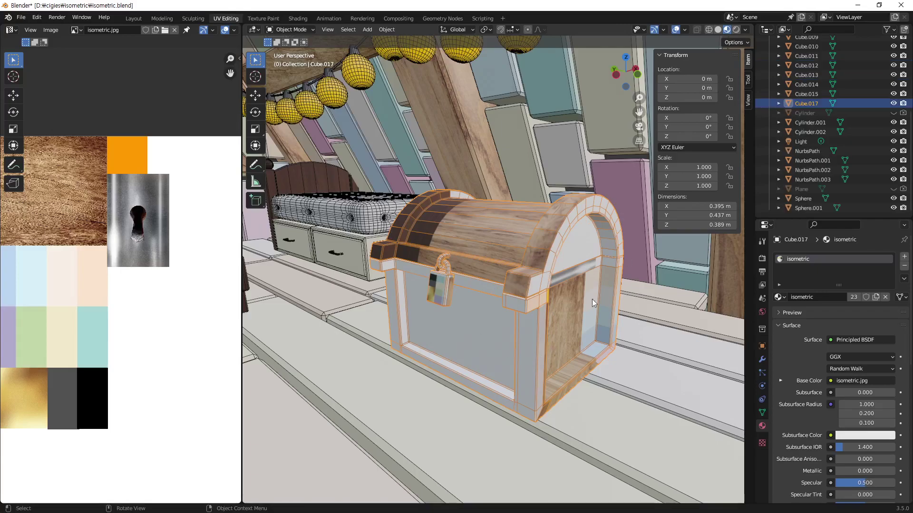
Step: Enter Edit Mode on Cube.017, widen the UV Editor area, and bring up the UV mapping menu
{"action": "key", "text": "Tab"}
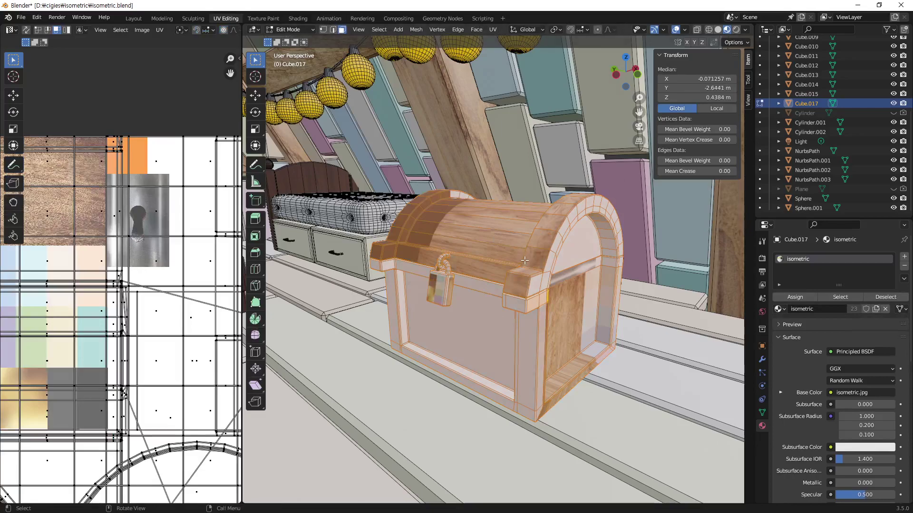
{"action": "scroll", "coordinate": [204, 302], "scroll_direction": "down", "scroll_amount": 5}
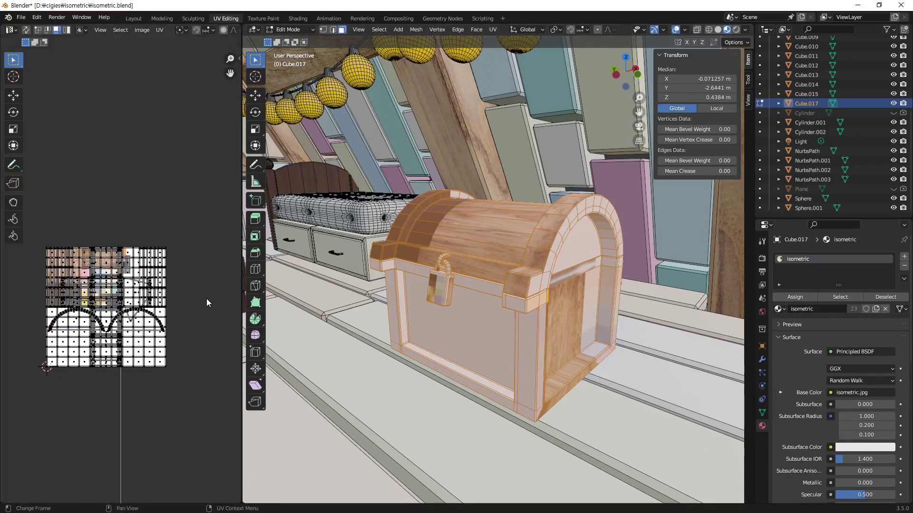
{"action": "scroll", "coordinate": [131, 345], "scroll_direction": "up", "scroll_amount": 2}
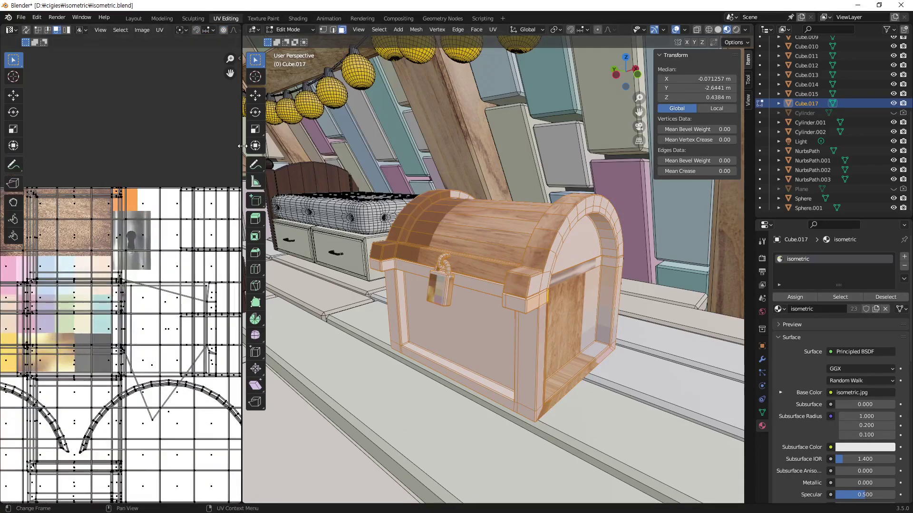
{"action": "left_click_drag", "start_coordinate": [242, 150], "coordinate": [398, 164]}
{"action": "middle_click_drag", "start_coordinate": [237, 286], "coordinate": [237, 179]}
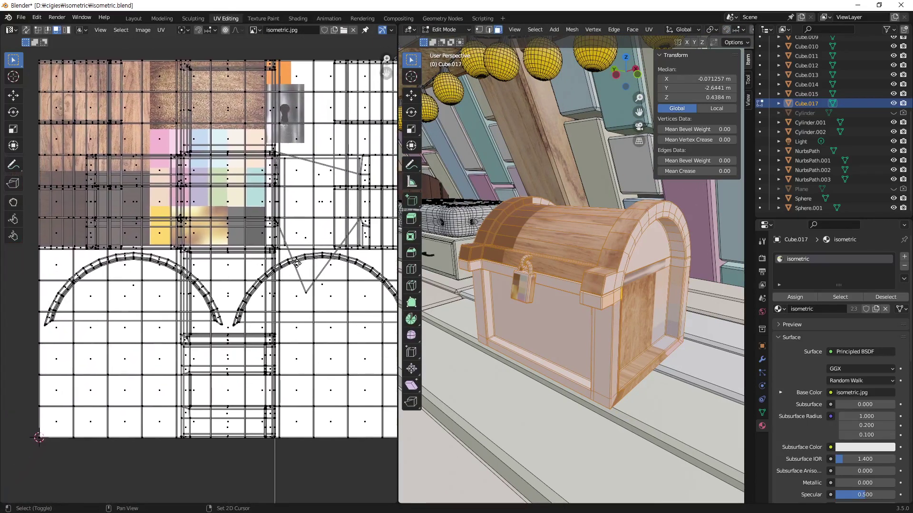
{"action": "left_click", "coordinate": [648, 29]}
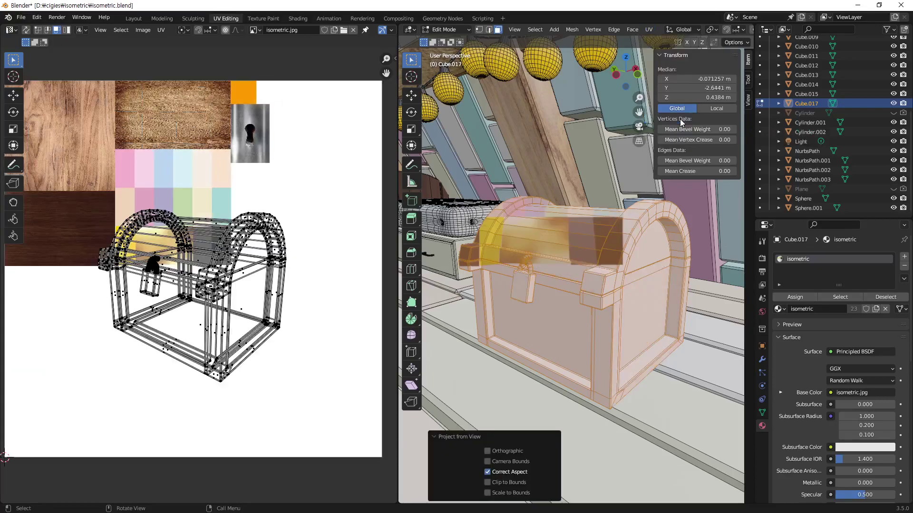
Step: Project the chest UVs from view and begin selecting face loops on the lid
{"action": "left_click", "coordinate": [681, 122]}
{"action": "left_click", "coordinate": [572, 248], "text": "alt"}
{"action": "middle_click_drag", "start_coordinate": [572, 247], "coordinate": [592, 321]}
{"action": "scroll", "coordinate": [592, 320], "scroll_direction": "up", "scroll_amount": 2}
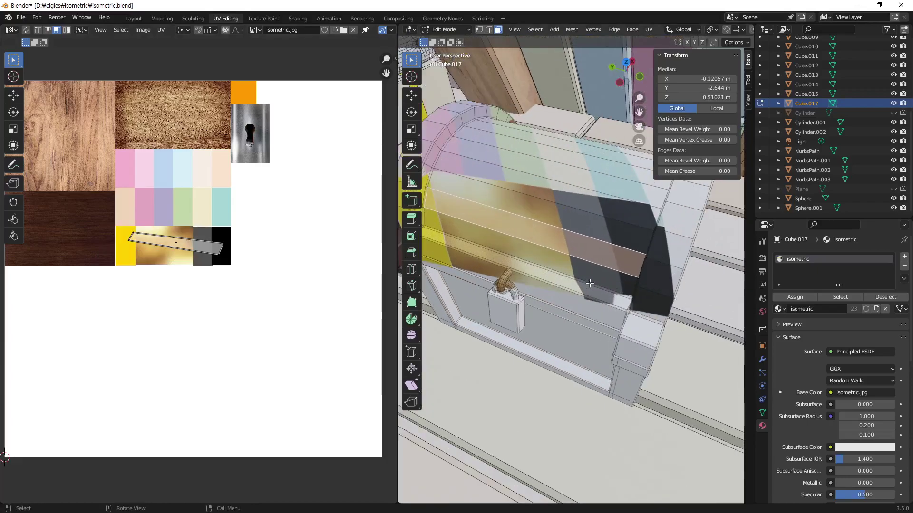
{"action": "scroll", "coordinate": [632, 337], "scroll_direction": "up", "scroll_amount": 2}
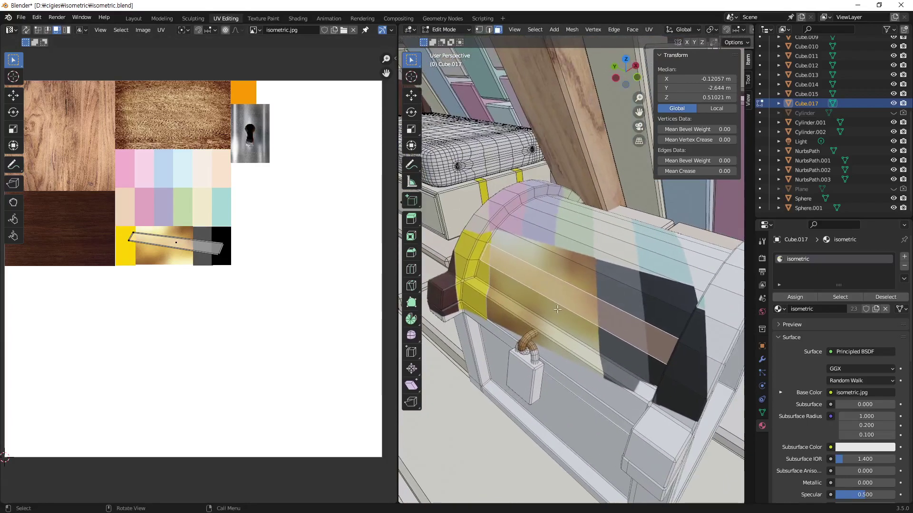
{"action": "left_click", "coordinate": [555, 304]}
{"action": "left_click", "coordinate": [564, 270], "text": "alt+shift"}
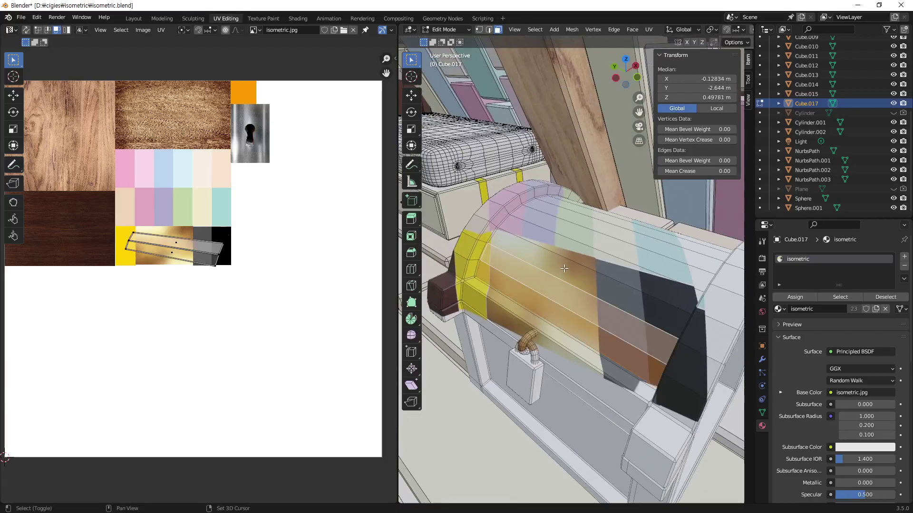
{"action": "left_click", "coordinate": [576, 250], "text": "alt+shift"}
{"action": "left_click", "coordinate": [631, 255], "text": "alt+shift"}
Step: Add the remaining face loops across the curved lid to the selection
{"action": "middle_click_drag", "start_coordinate": [672, 263], "coordinate": [613, 267]}
{"action": "left_click", "coordinate": [613, 268], "text": "alt+shift"}
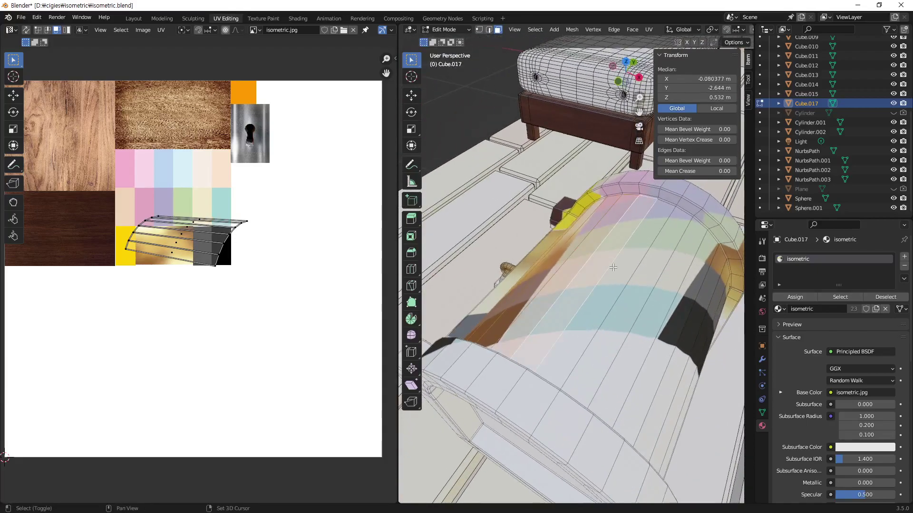
{"action": "left_click", "coordinate": [630, 284], "text": "alt+shift"}
{"action": "left_click", "coordinate": [634, 304], "text": "alt+shift"}
{"action": "mouse_move", "coordinate": [635, 304]}
{"action": "middle_mouse_down"}
{"action": "mouse_move", "coordinate": [643, 342]}
{"action": "mouse_move", "coordinate": [638, 320]}
{"action": "middle_mouse_up"}
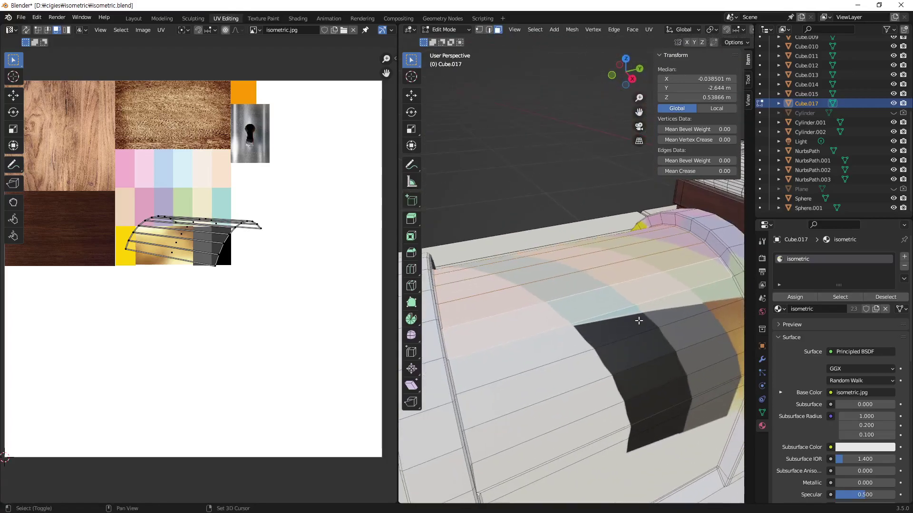
{"action": "left_click", "coordinate": [637, 321], "text": "alt+shift"}
{"action": "left_click", "coordinate": [646, 345], "text": "alt+shift"}
{"action": "left_click", "coordinate": [656, 373], "text": "alt+shift"}
{"action": "left_click", "coordinate": [661, 394], "text": "alt+shift"}
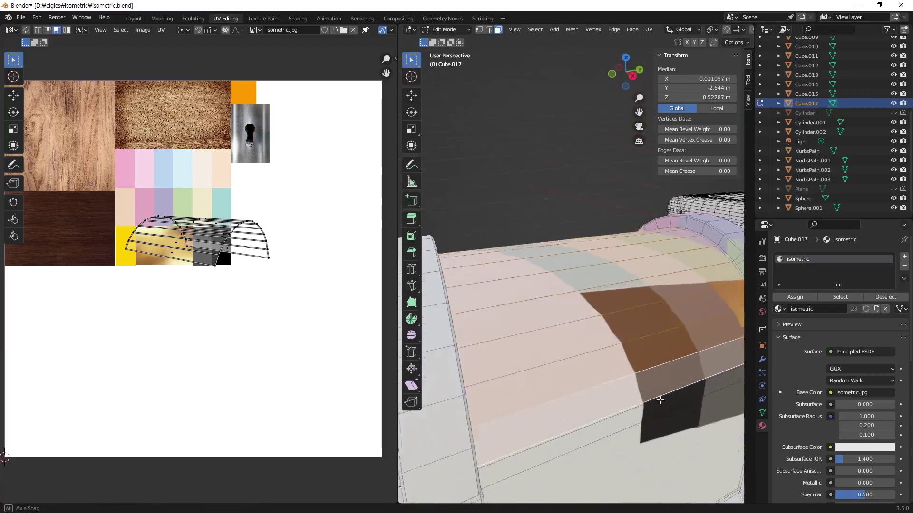
{"action": "mouse_move", "coordinate": [661, 394]}
{"action": "middle_mouse_down"}
{"action": "mouse_move", "coordinate": [567, 343]}
{"action": "mouse_move", "coordinate": [578, 318]}
{"action": "middle_mouse_up"}
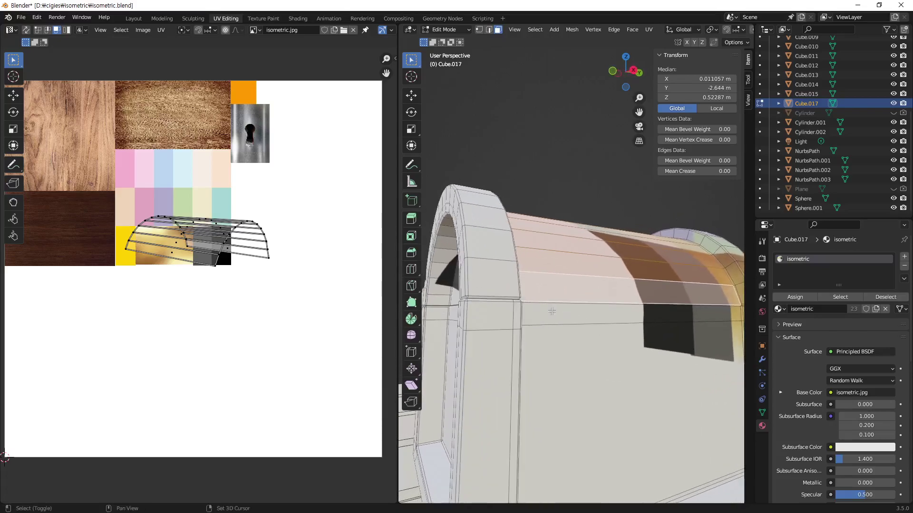
Step: Add the lower lid loops and the front panel, then select all UV islands
{"action": "left_click", "coordinate": [585, 316], "text": "alt+shift"}
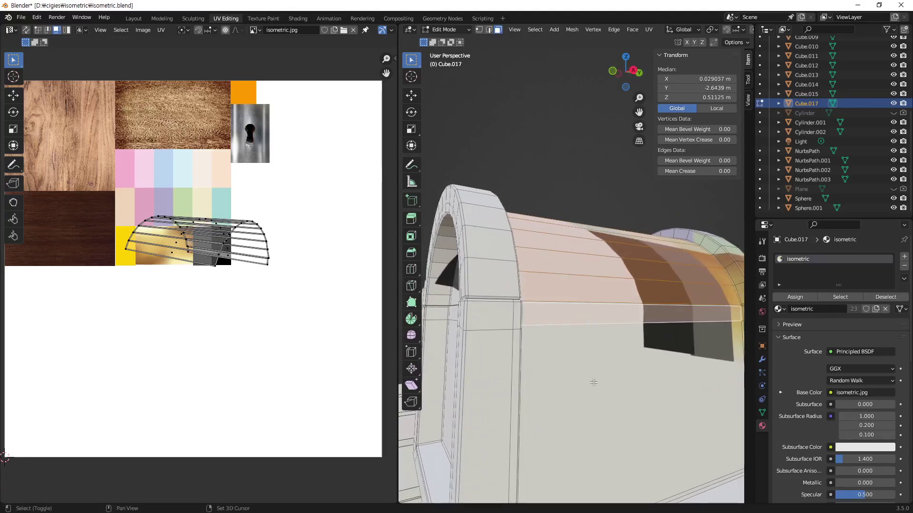
{"action": "left_click", "coordinate": [594, 382], "text": "alt+shift"}
{"action": "mouse_move", "coordinate": [623, 441]}
{"action": "middle_mouse_down"}
{"action": "mouse_move", "coordinate": [412, 446]}
{"action": "mouse_move", "coordinate": [402, 388]}
{"action": "middle_mouse_up"}
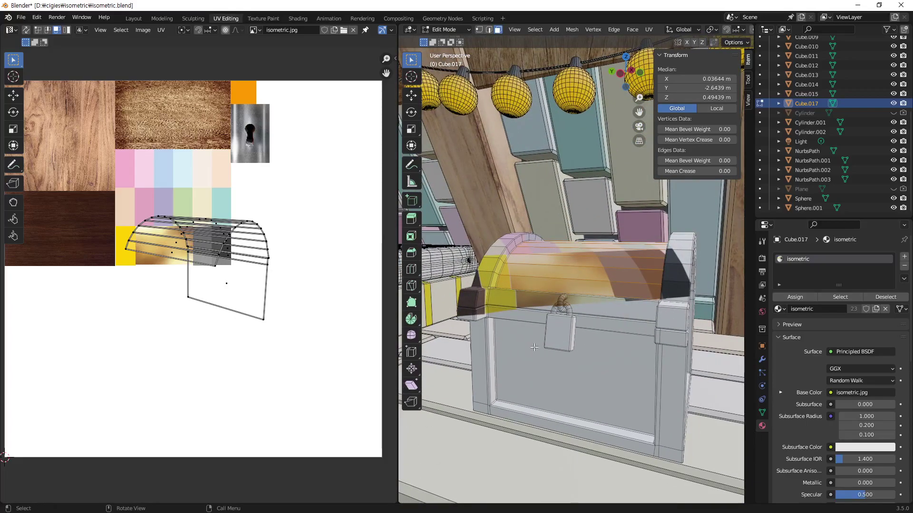
{"action": "left_click", "coordinate": [609, 383], "text": "shift"}
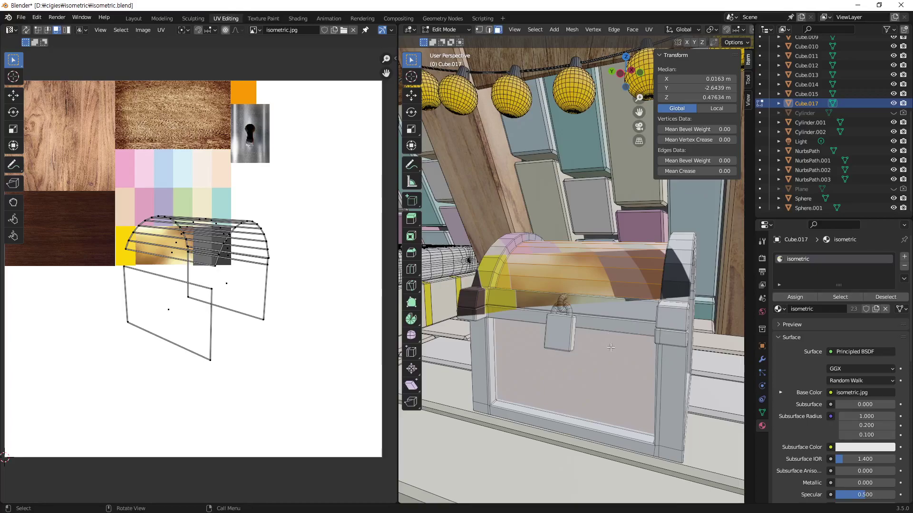
{"action": "middle_click_drag", "start_coordinate": [610, 347], "coordinate": [591, 326]}
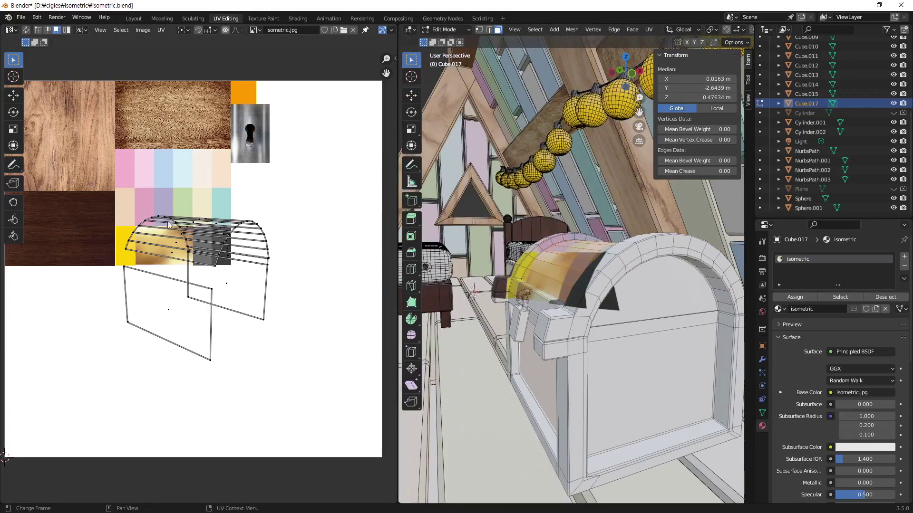
{"action": "middle_click_drag", "start_coordinate": [208, 276], "coordinate": [210, 285]}
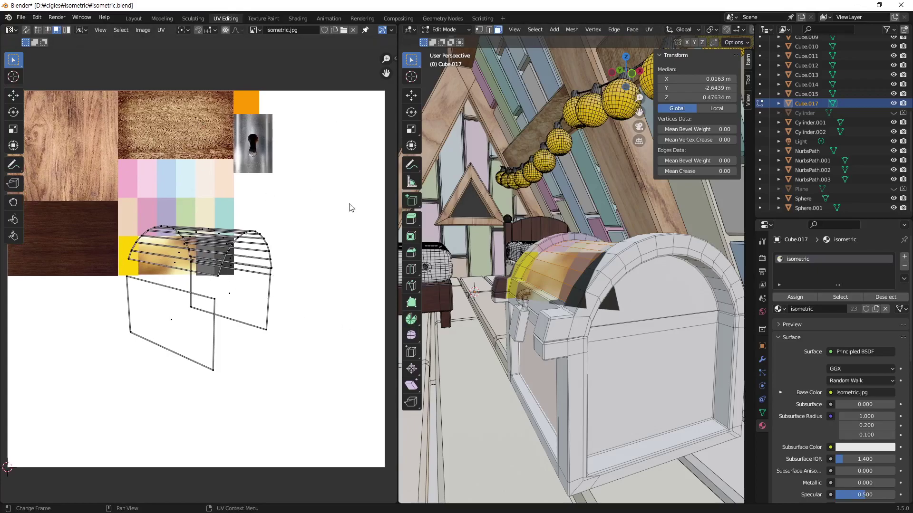
{"action": "key", "text": "a"}
{"action": "scroll", "coordinate": [250, 335], "scroll_direction": "down", "scroll_amount": 3}
{"action": "scroll", "coordinate": [238, 349], "scroll_direction": "up", "scroll_amount": 2}
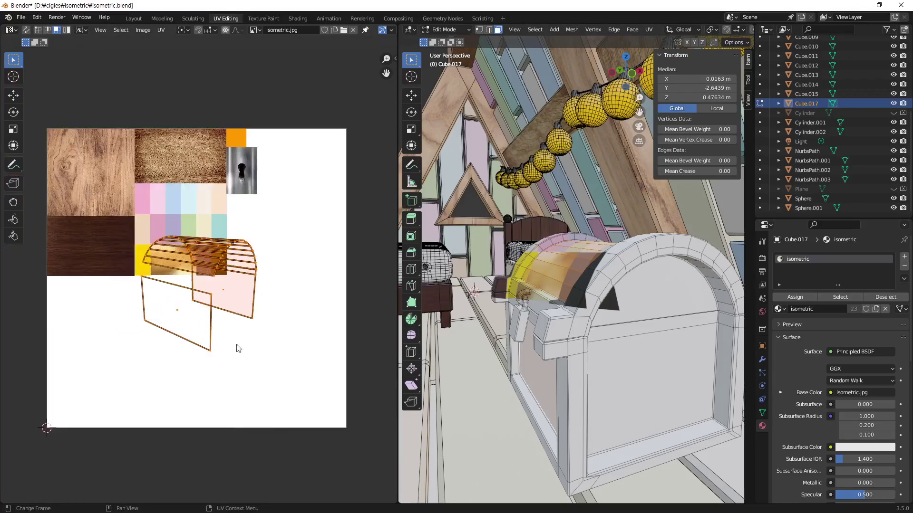
Step: Move the selected UVs above the atlas image and select the whole chest mesh
{"action": "key", "text": "g"}
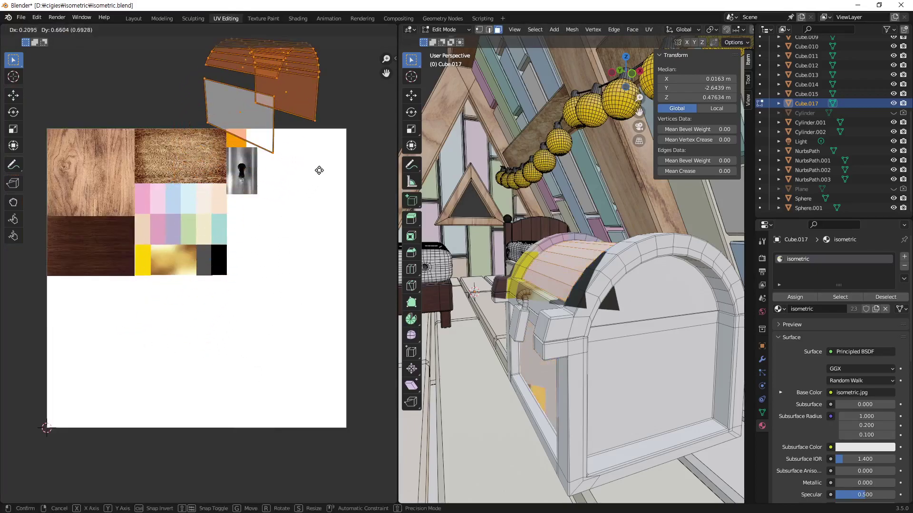
{"action": "left_click", "coordinate": [322, 138]}
{"action": "key", "text": "a"}
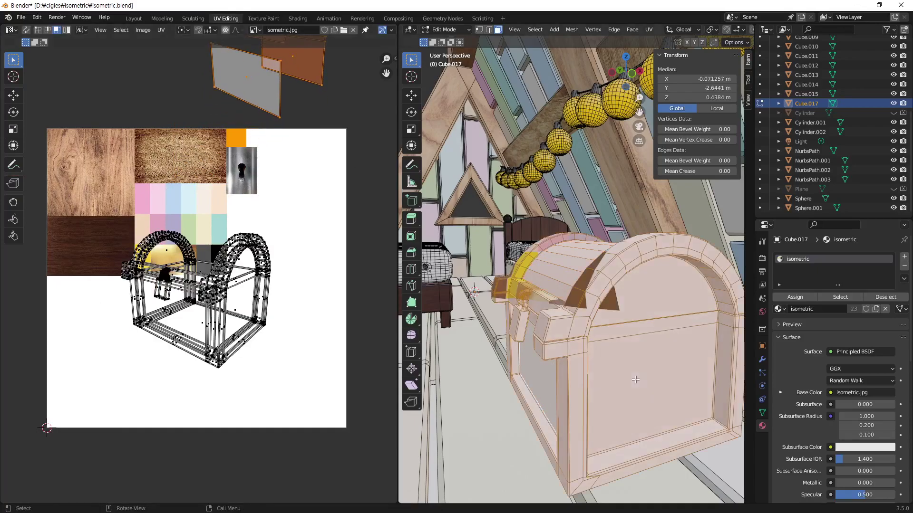
{"action": "scroll", "coordinate": [593, 344], "scroll_direction": "down", "scroll_amount": 1}
{"action": "scroll", "coordinate": [228, 375], "scroll_direction": "down", "scroll_amount": 2}
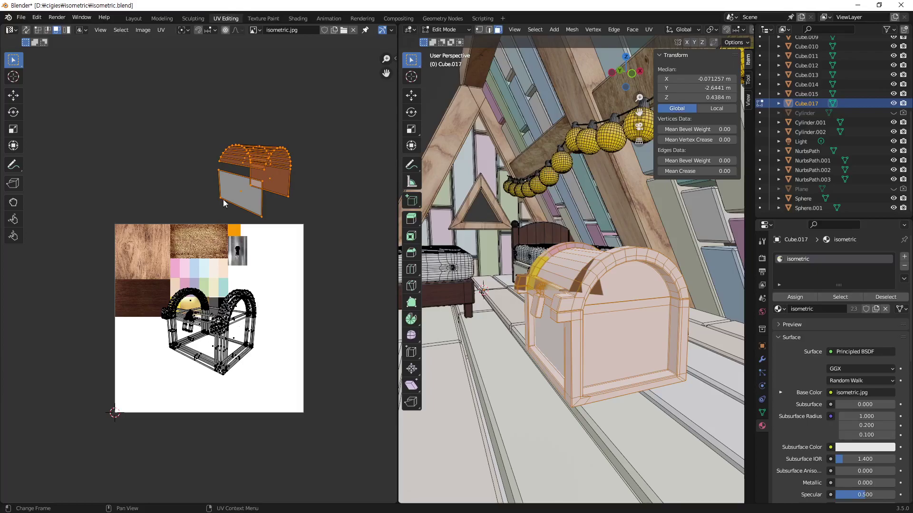
{"action": "left_click", "coordinate": [308, 175]}
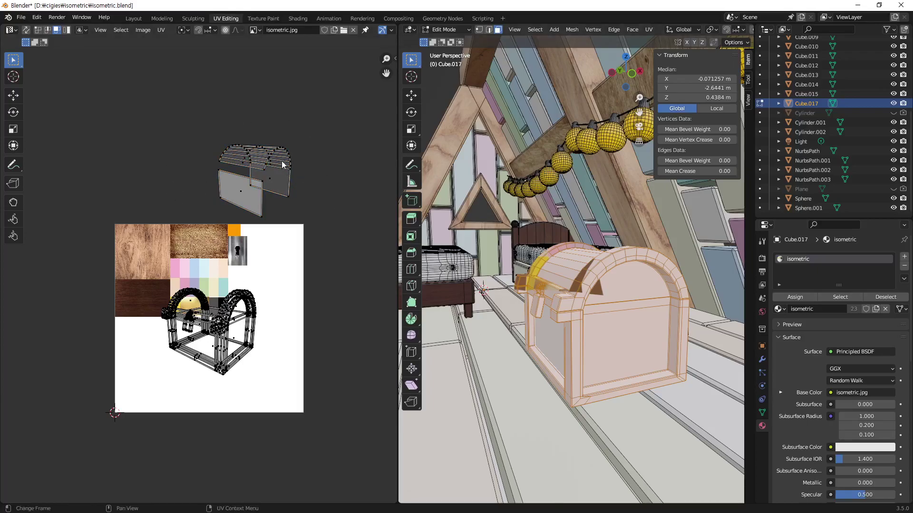
Step: Box-select the lid and front panel islands above the image and unwrap them
{"action": "left_click_drag", "start_coordinate": [310, 109], "coordinate": [195, 210]}
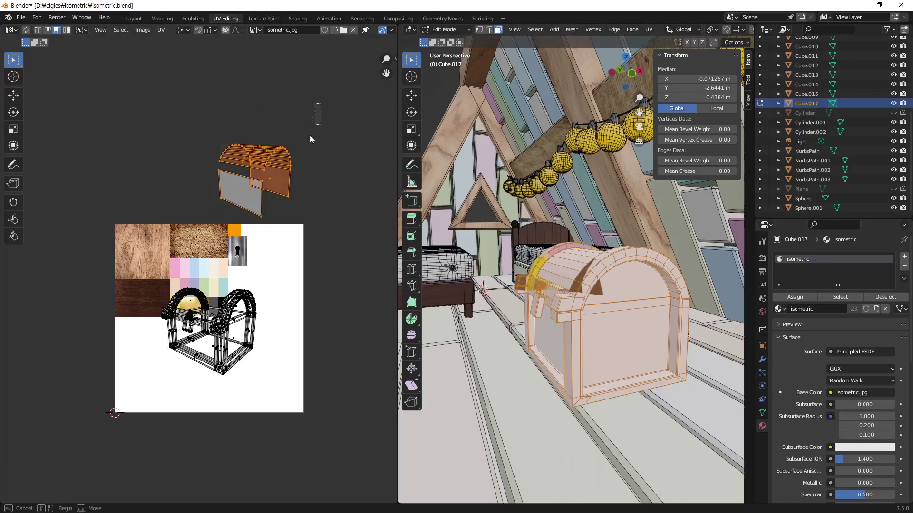
{"action": "left_click_drag", "start_coordinate": [321, 103], "coordinate": [194, 229]}
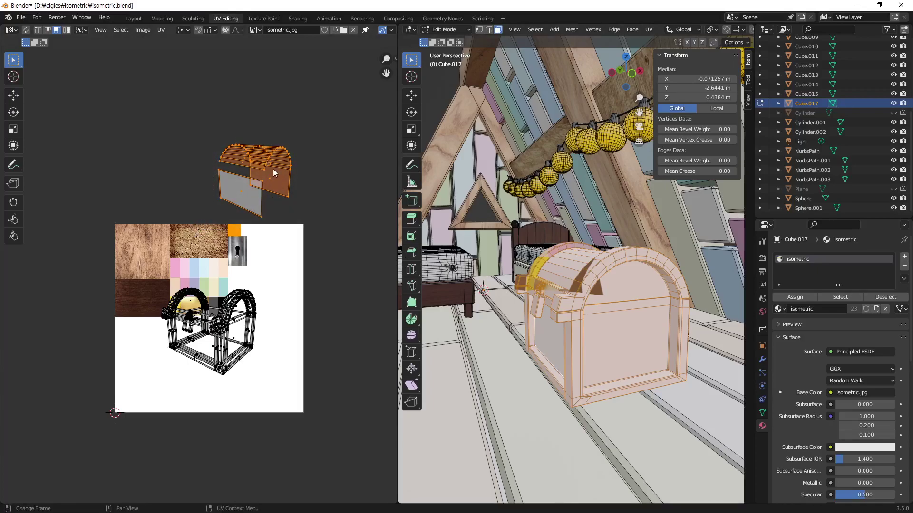
{"action": "key", "text": "u"}
{"action": "left_click", "coordinate": [248, 103]}
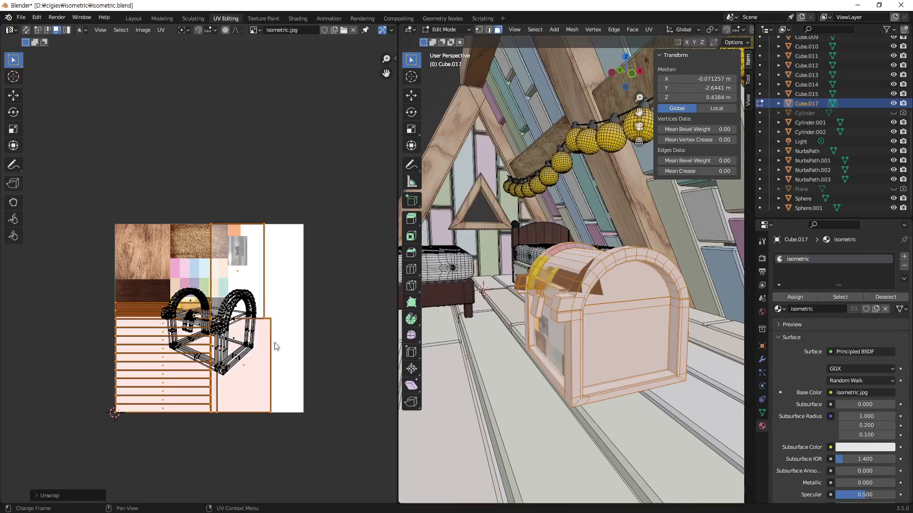
Step: Park the unwrapped islands above the image and move the chest's projected UVs left, off the atlas
{"action": "key", "text": "g"}
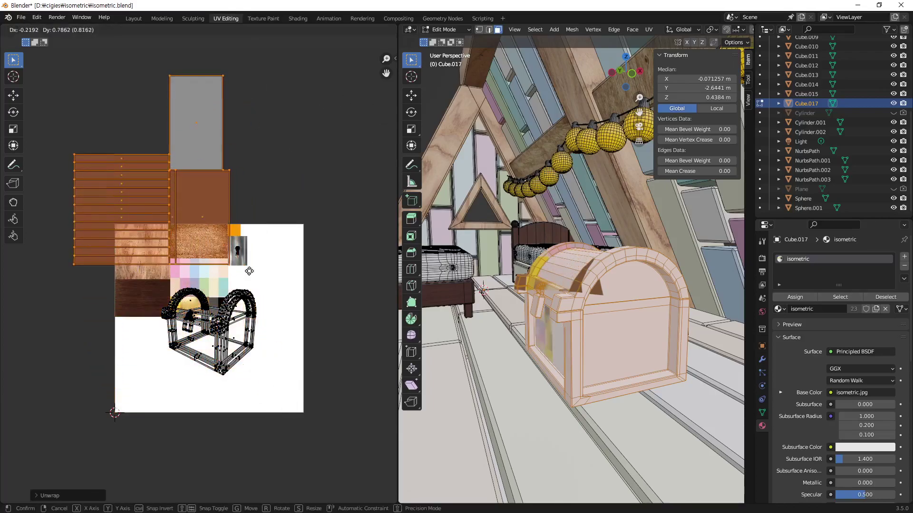
{"action": "left_click", "coordinate": [281, 205]}
{"action": "middle_click_drag", "start_coordinate": [281, 205], "coordinate": [294, 269]}
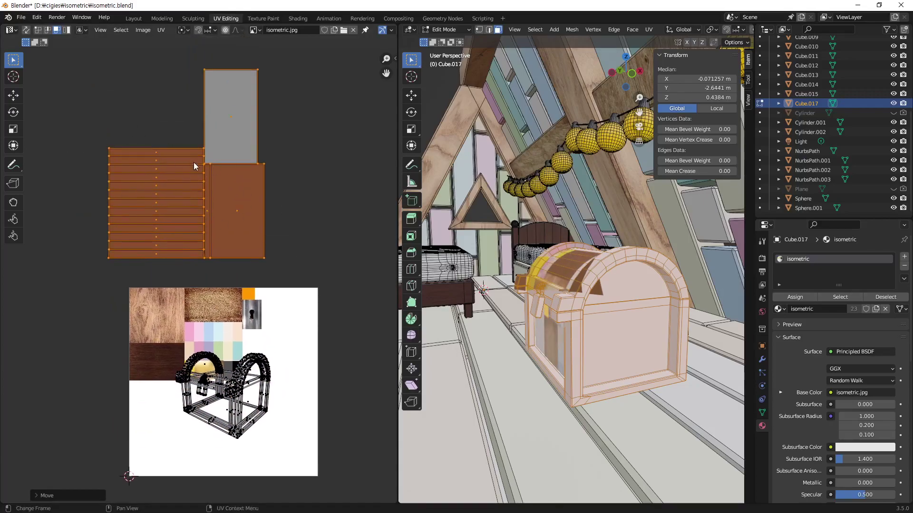
{"action": "left_click", "coordinate": [312, 251]}
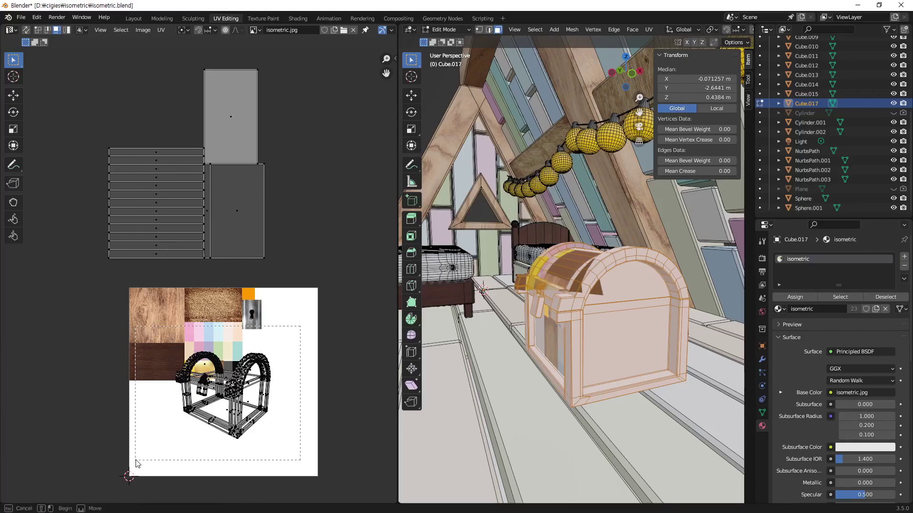
{"action": "left_click_drag", "start_coordinate": [161, 338], "coordinate": [284, 456]}
{"action": "key", "text": "g"}
{"action": "left_click", "coordinate": [109, 446]}
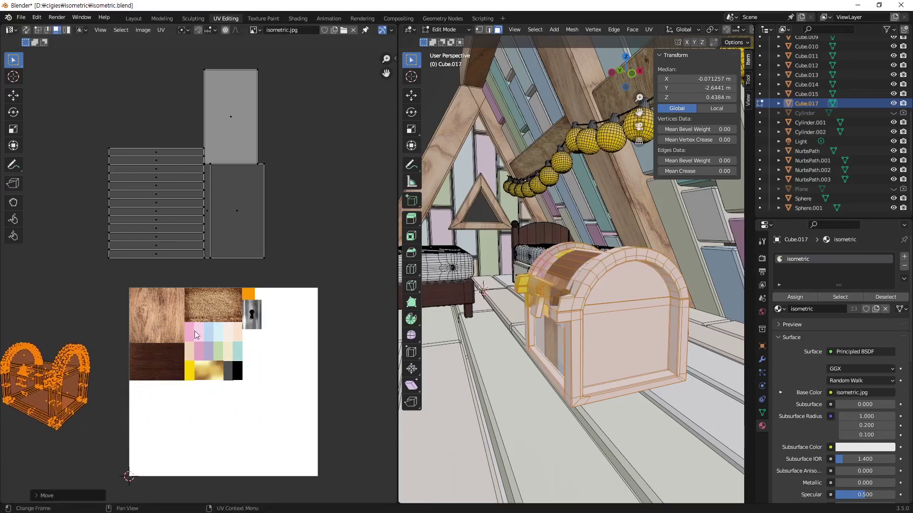
Step: Scale down the striped lid islands and move them onto the wood texture
{"action": "left_click_drag", "start_coordinate": [104, 136], "coordinate": [188, 266]}
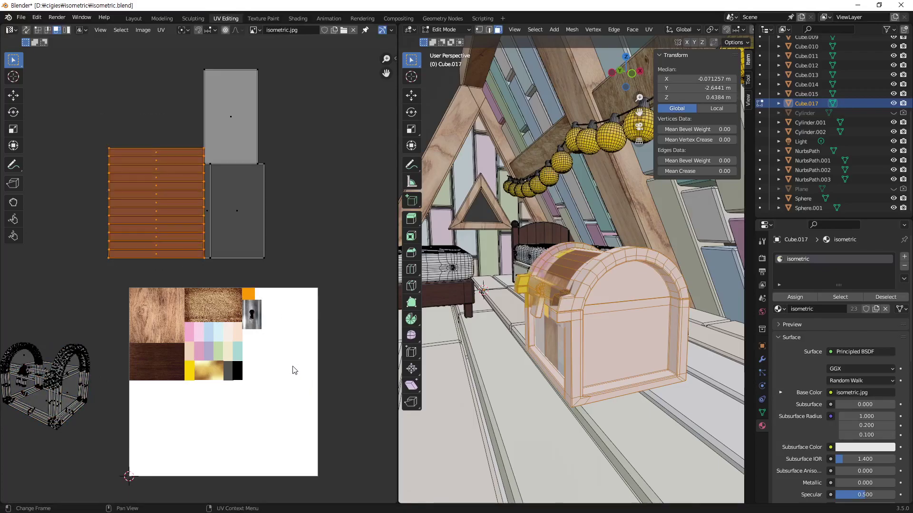
{"action": "key", "text": "s"}
{"action": "left_click", "coordinate": [213, 284]}
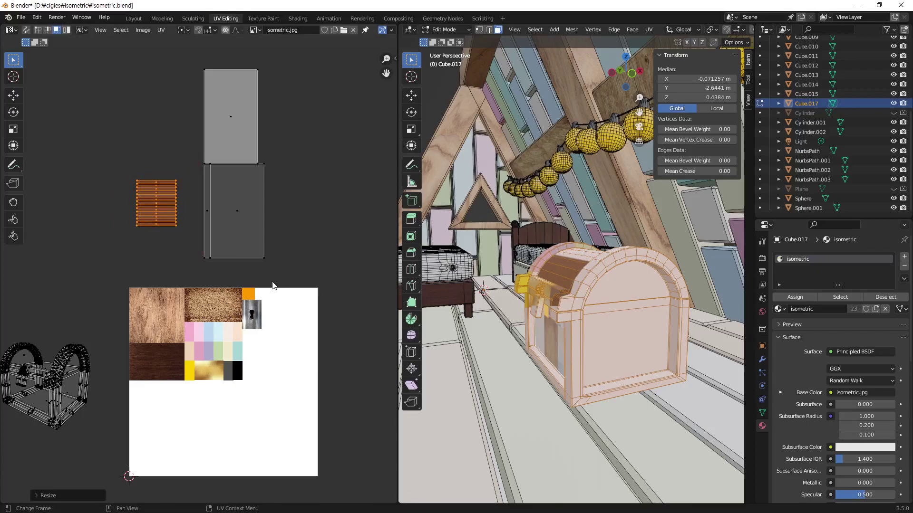
{"action": "key", "text": "g"}
{"action": "left_click", "coordinate": [259, 402]}
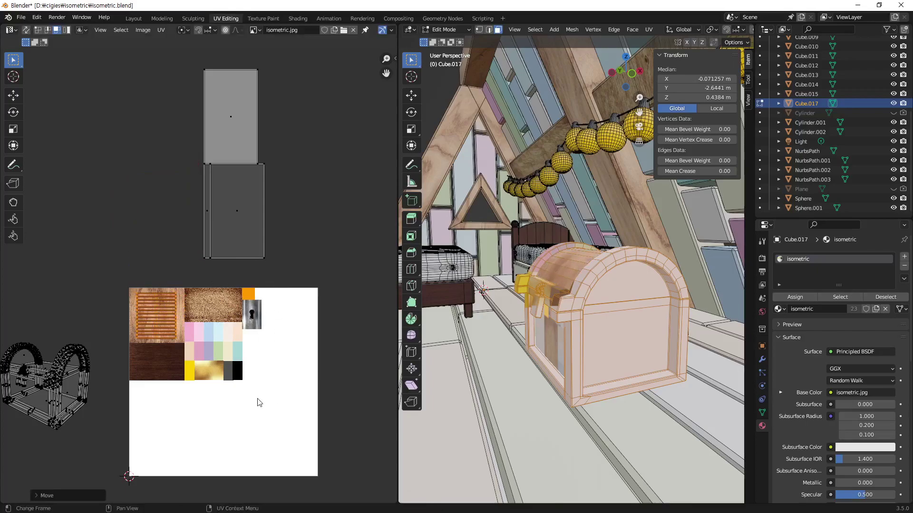
{"action": "scroll", "coordinate": [229, 344], "scroll_direction": "up", "scroll_amount": 1}
{"action": "scroll", "coordinate": [229, 343], "scroll_direction": "up", "scroll_amount": 2}
{"action": "scroll", "coordinate": [234, 399], "scroll_direction": "up", "scroll_amount": 1}
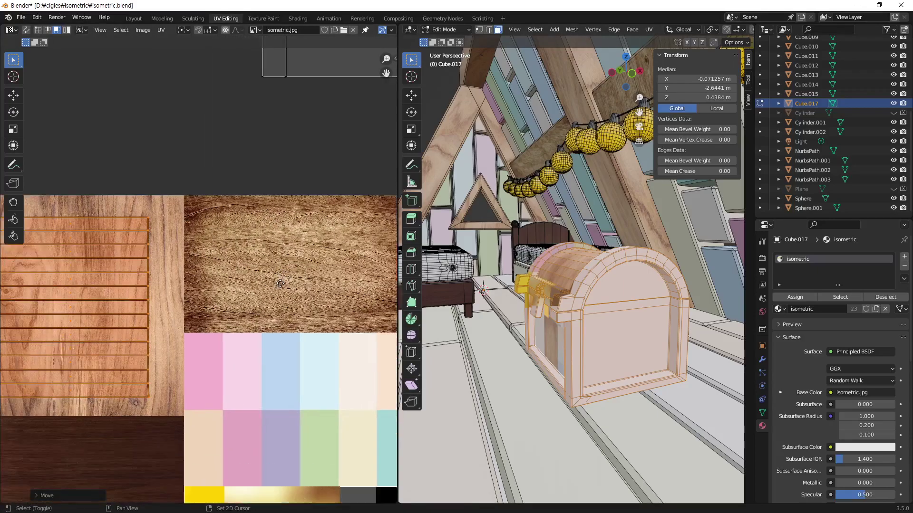
{"action": "scroll", "coordinate": [281, 278], "scroll_direction": "up", "scroll_amount": 1}
{"action": "scroll", "coordinate": [243, 392], "scroll_direction": "down", "scroll_amount": 1}
{"action": "scroll", "coordinate": [237, 333], "scroll_direction": "down", "scroll_amount": 1}
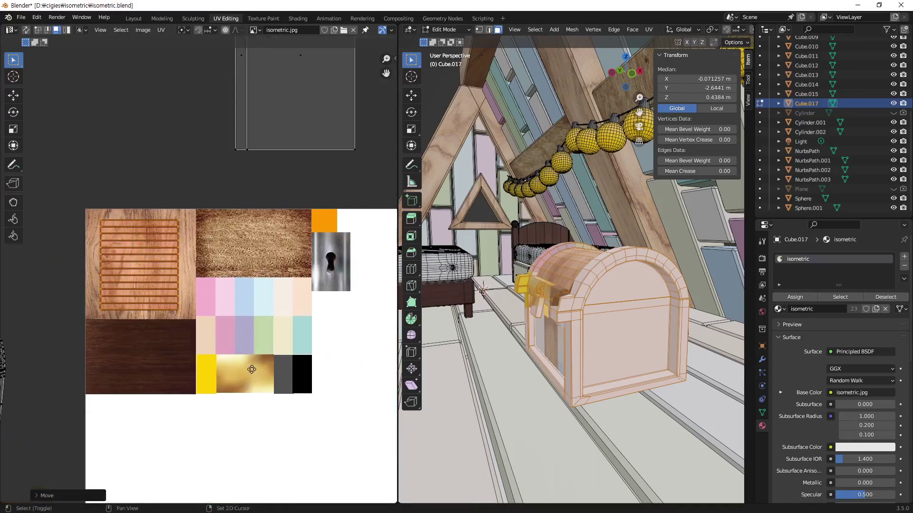
Step: Reposition and rescale the striped lid UVs to fit the upper wood tile
{"action": "key", "text": "g"}
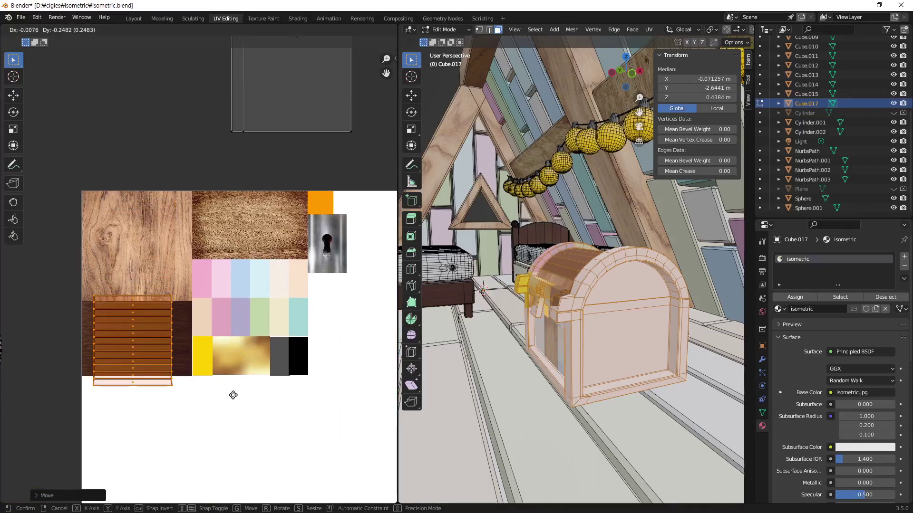
{"action": "left_click", "coordinate": [233, 399]}
{"action": "key", "text": "s"}
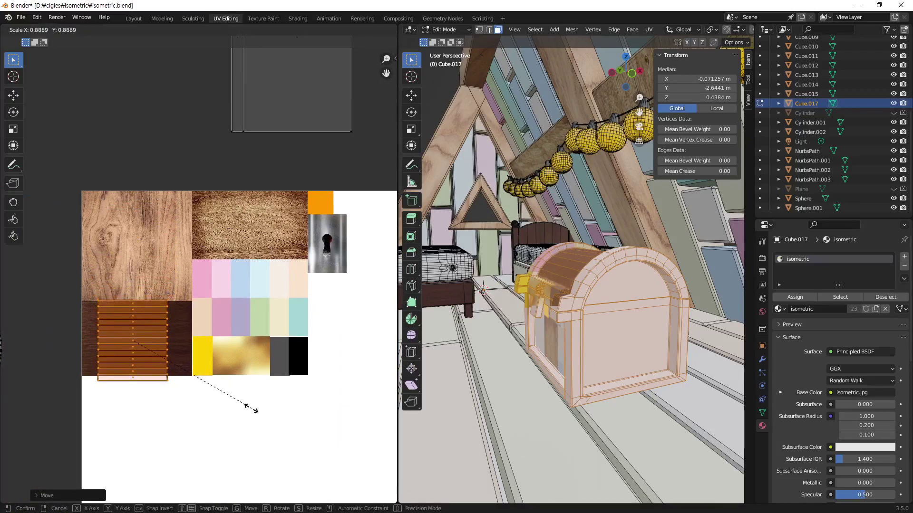
{"action": "left_click", "coordinate": [233, 403]}
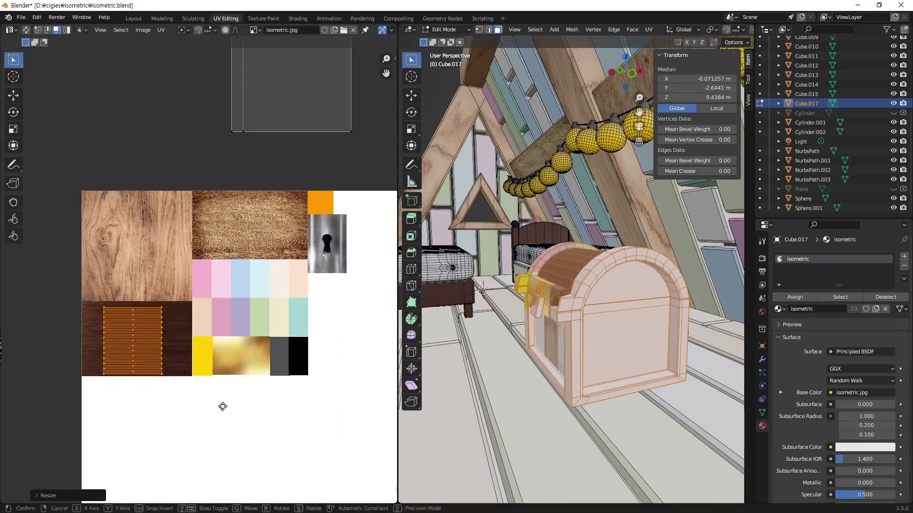
{"action": "key", "text": "g"}
{"action": "left_click", "coordinate": [227, 409]}
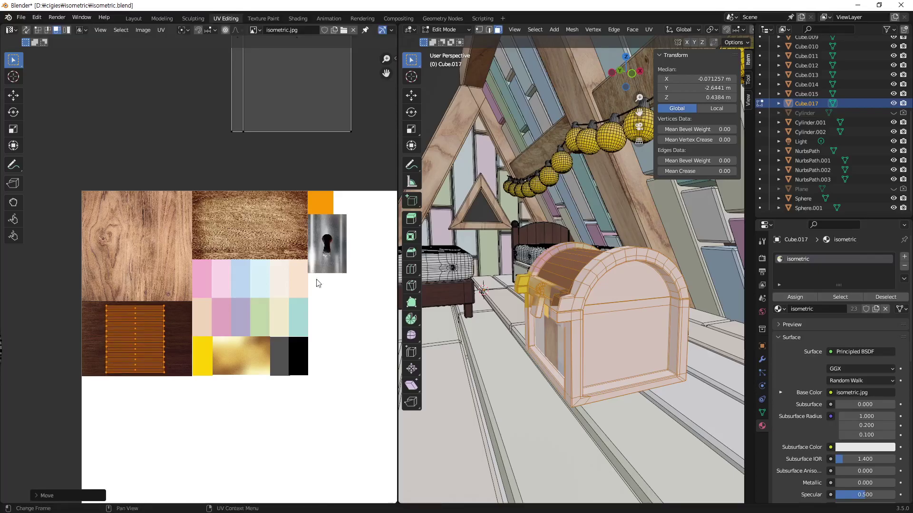
{"action": "mouse_move", "coordinate": [475, 304]}
{"action": "middle_mouse_down"}
{"action": "mouse_move", "coordinate": [542, 291]}
{"action": "mouse_move", "coordinate": [545, 230]}
{"action": "middle_mouse_up"}
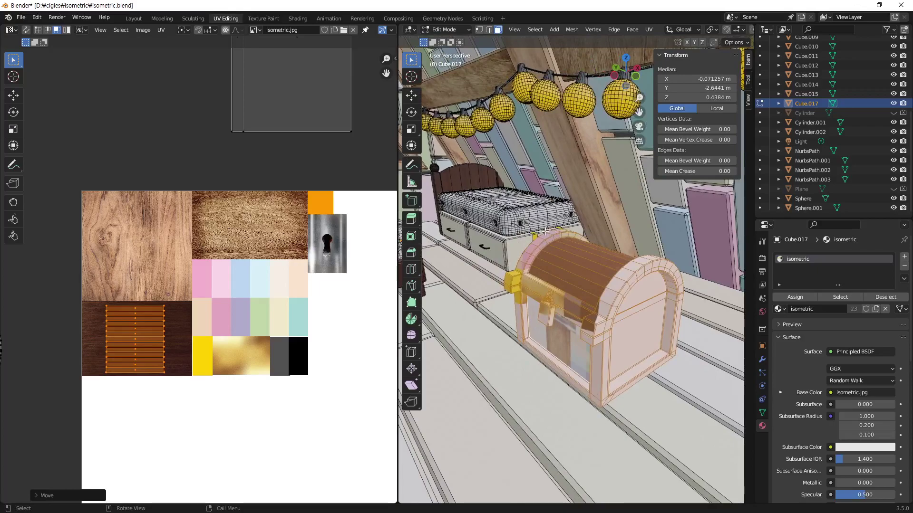
{"action": "key", "text": "g"}
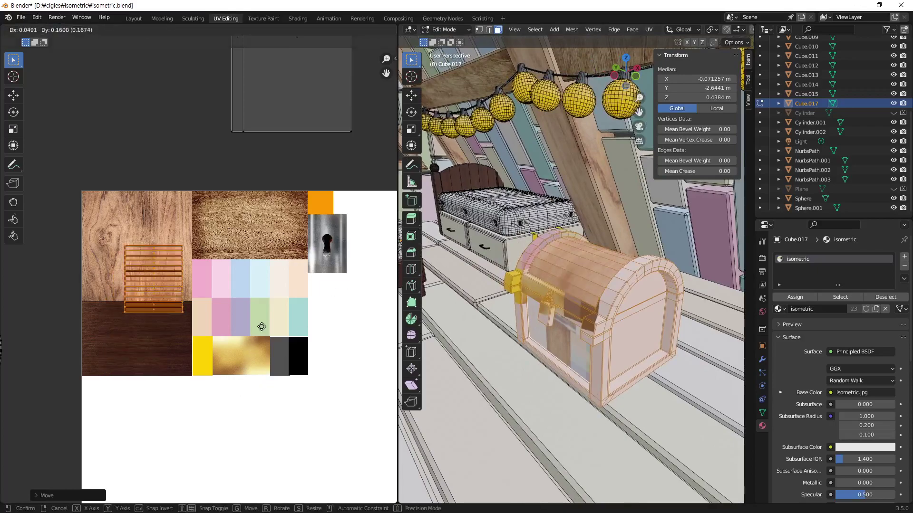
{"action": "left_click", "coordinate": [354, 275]}
{"action": "key", "text": "s"}
{"action": "left_click", "coordinate": [311, 291]}
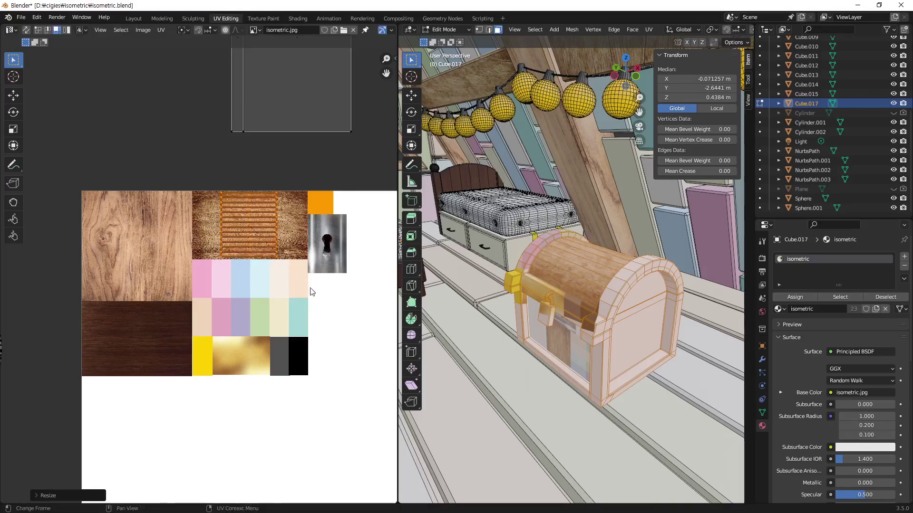
{"action": "scroll", "coordinate": [309, 123], "scroll_direction": "down", "scroll_amount": 3}
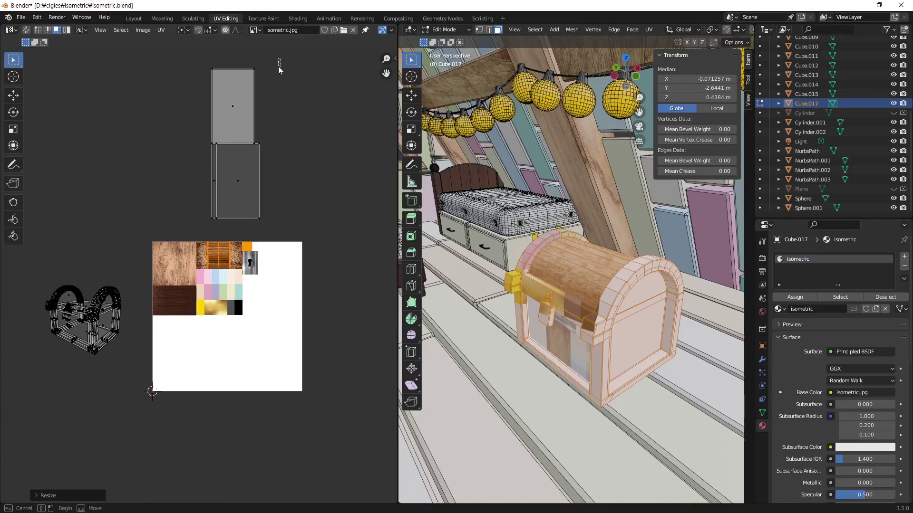
Step: Stack the upper panel UV face onto the lower one and rotate both 90°
{"action": "left_click_drag", "start_coordinate": [278, 61], "coordinate": [191, 110]}
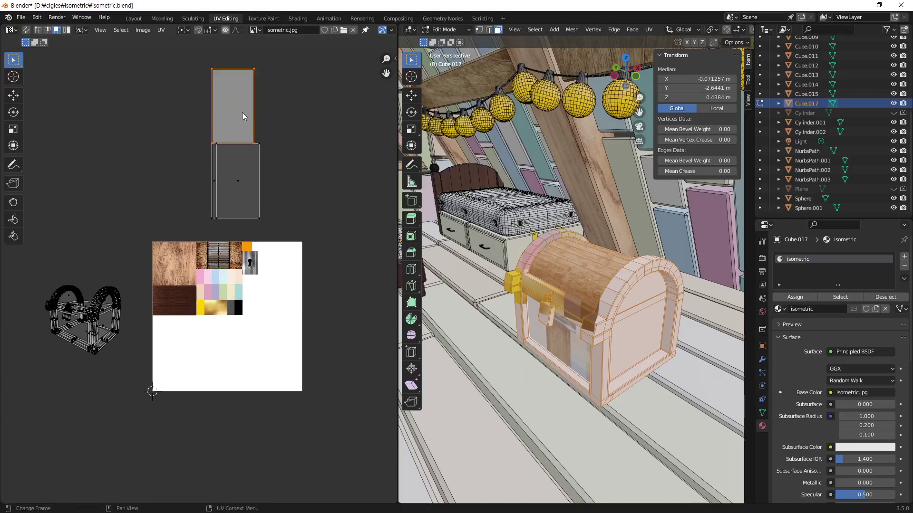
{"action": "key", "text": "g"}
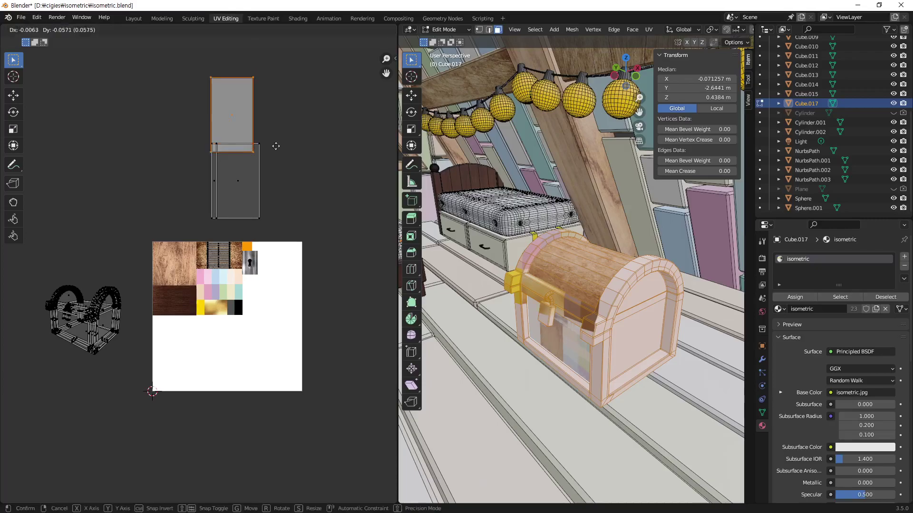
{"action": "left_click", "coordinate": [284, 202]}
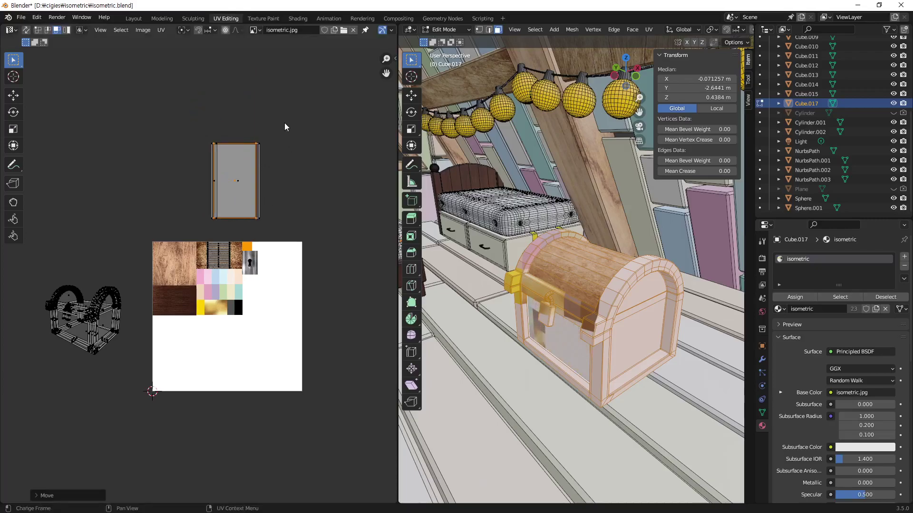
{"action": "left_click_drag", "start_coordinate": [284, 123], "coordinate": [204, 218]}
{"action": "type", "text": "r"}
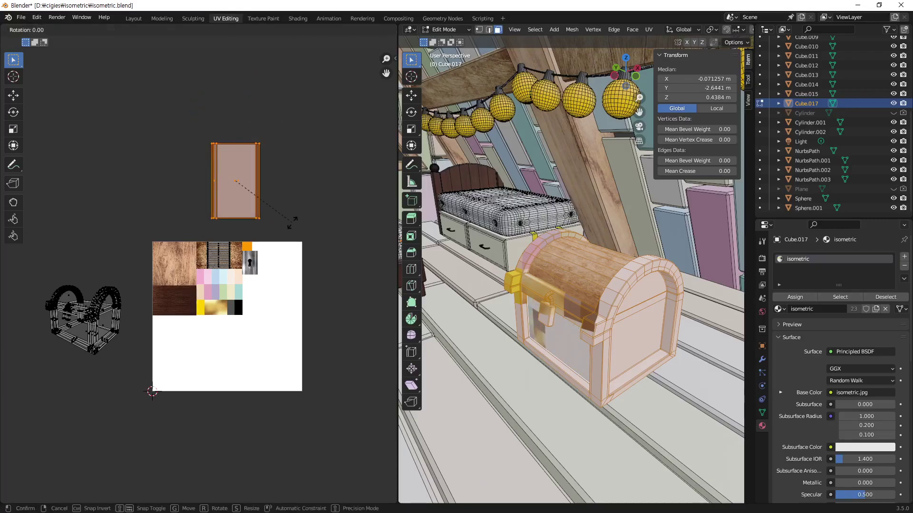
{"action": "type", "text": "90"}
{"action": "key", "text": "Return"}
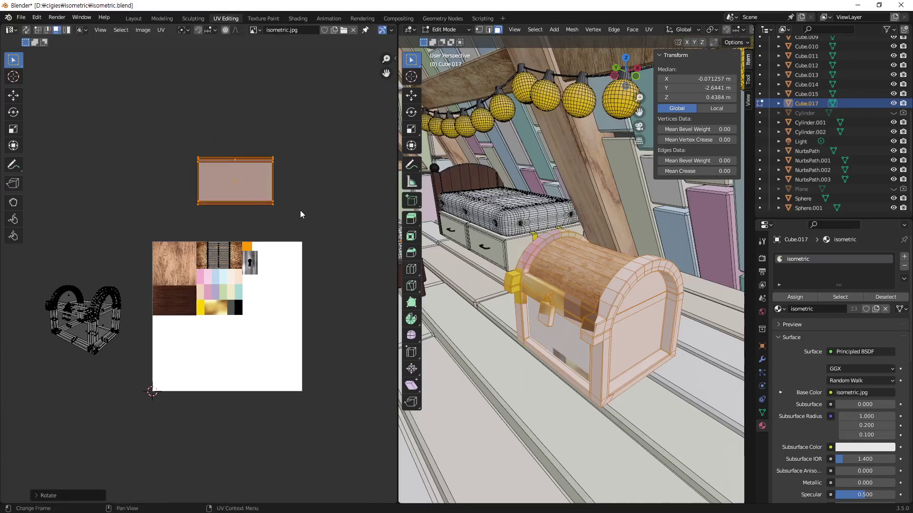
Step: Move and scale the rotated panels to fit the wooden plank tile
{"action": "key", "text": "g"}
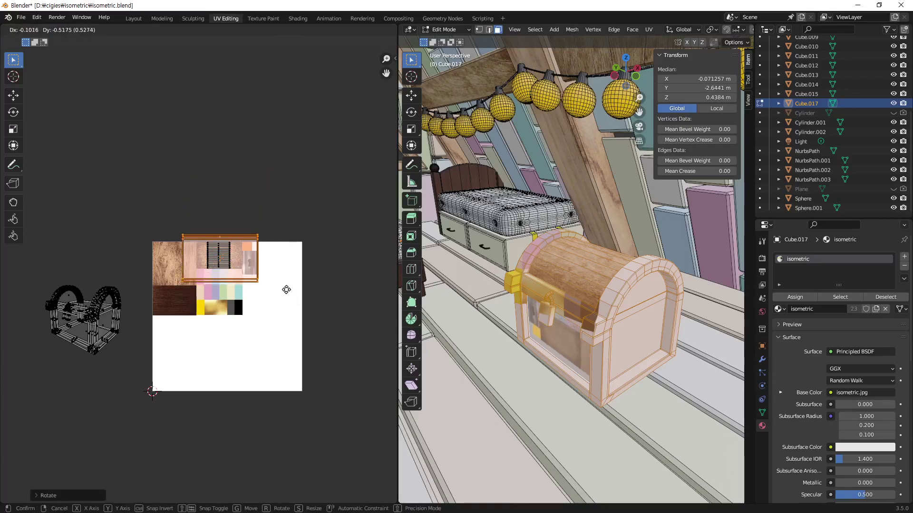
{"action": "left_click", "coordinate": [286, 289]}
{"action": "scroll", "coordinate": [287, 287], "scroll_direction": "up", "scroll_amount": 6}
{"action": "scroll", "coordinate": [338, 340], "scroll_direction": "down", "scroll_amount": 2}
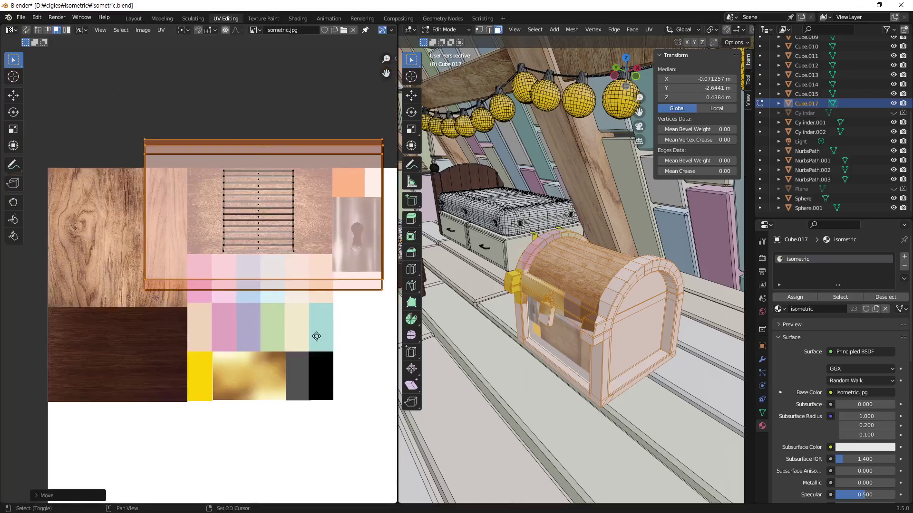
{"action": "key", "text": "s"}
{"action": "left_click", "coordinate": [233, 323]}
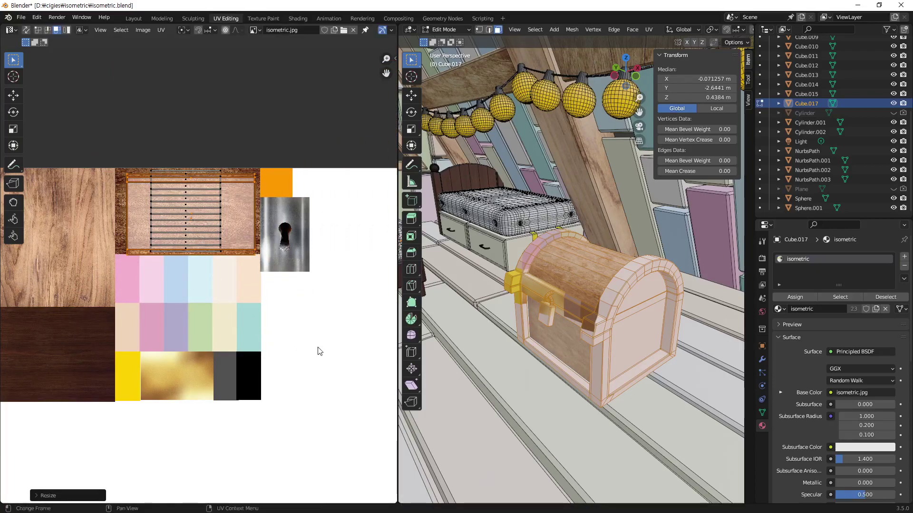
{"action": "key", "text": "g"}
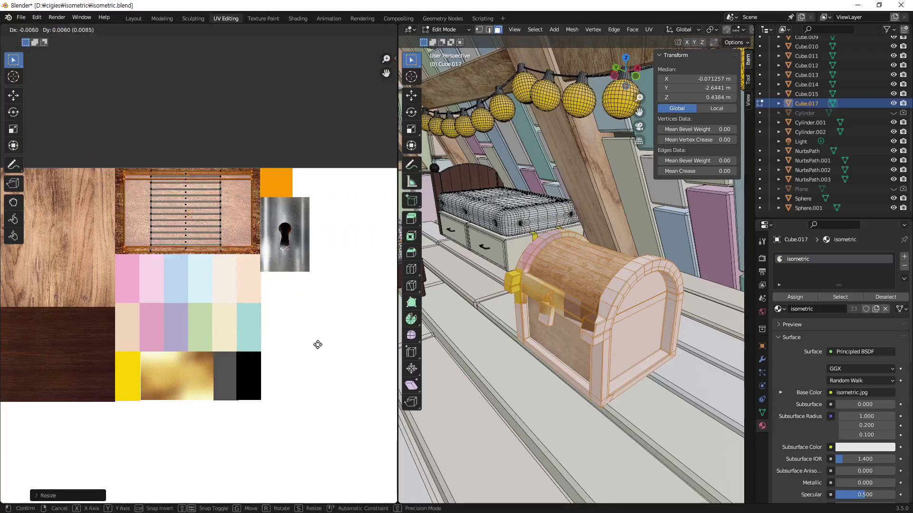
{"action": "left_click", "coordinate": [316, 344]}
Step: Return to Object Mode and orbit around the chest to inspect the textured result
{"action": "key", "text": "Tab"}
{"action": "middle_click_drag", "start_coordinate": [656, 285], "coordinate": [684, 268]}
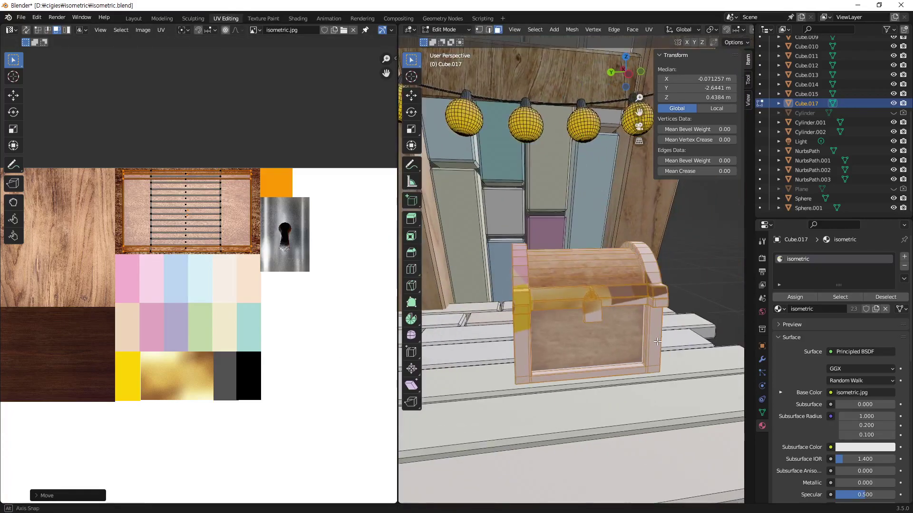
{"action": "left_click", "coordinate": [683, 265]}
{"action": "mouse_move", "coordinate": [639, 320]}
{"action": "middle_mouse_down"}
{"action": "mouse_move", "coordinate": [581, 340]}
{"action": "mouse_move", "coordinate": [628, 320]}
{"action": "mouse_move", "coordinate": [595, 326]}
{"action": "mouse_move", "coordinate": [636, 290]}
{"action": "mouse_move", "coordinate": [663, 318]}
{"action": "mouse_move", "coordinate": [621, 304]}
{"action": "mouse_move", "coordinate": [586, 321]}
{"action": "middle_mouse_up"}
Step: In Edit Mode, select the chest's arched end faces and their lower rectangular faces
{"action": "left_click", "coordinate": [628, 320]}
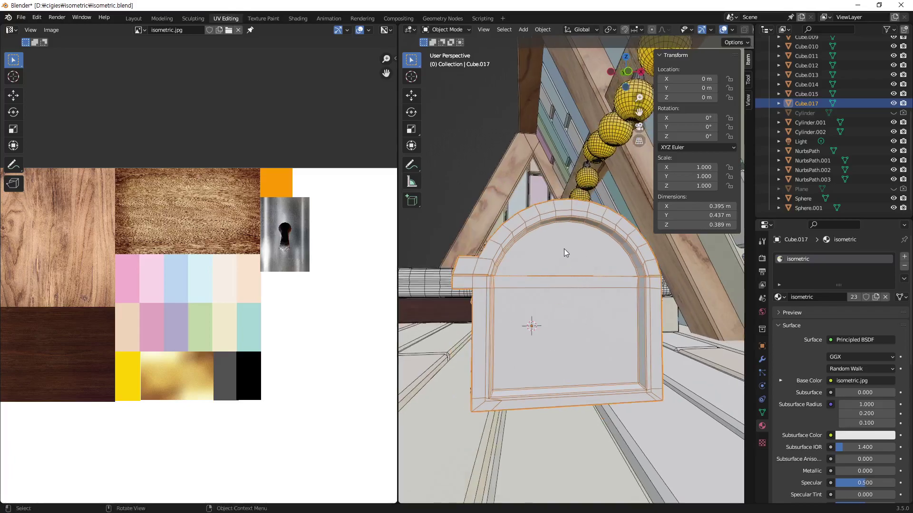
{"action": "key", "text": "Tab"}
{"action": "left_click", "coordinate": [590, 292]}
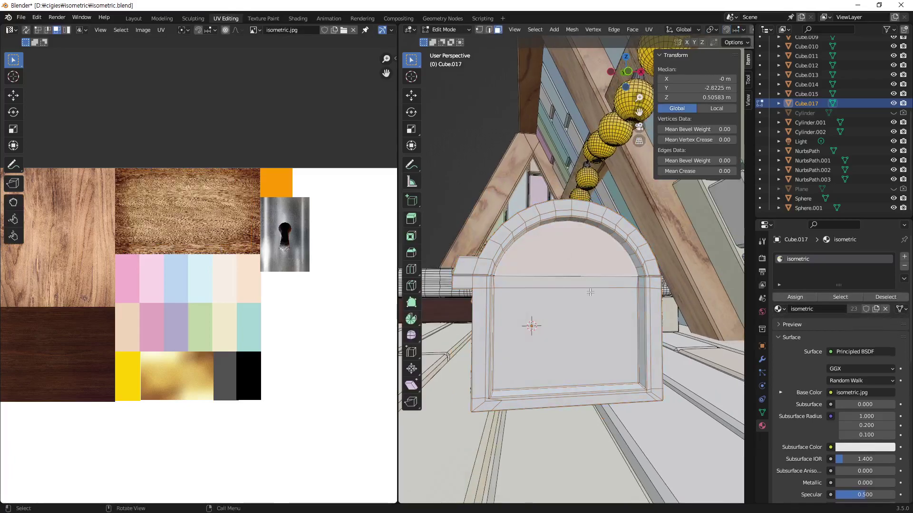
{"action": "left_click", "coordinate": [586, 338], "text": "shift"}
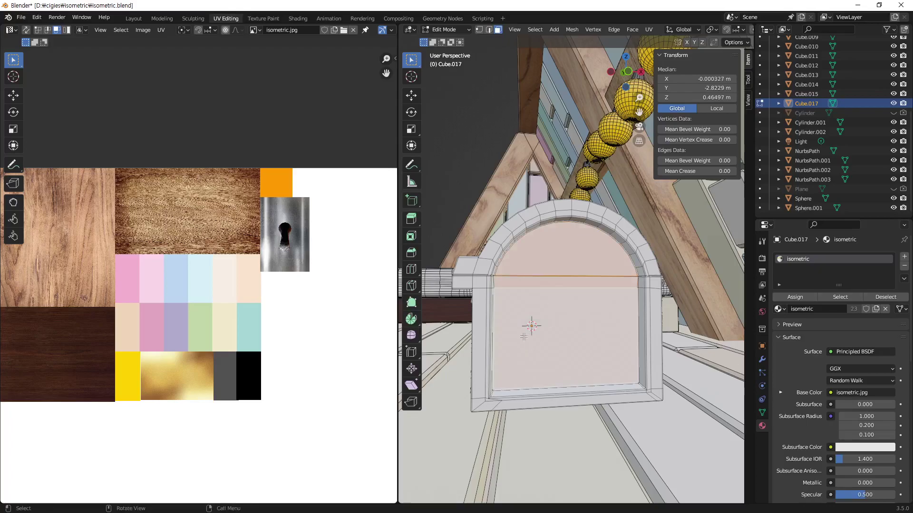
{"action": "middle_click_drag", "start_coordinate": [523, 337], "coordinate": [575, 266]}
{"action": "left_click", "coordinate": [575, 266], "text": "shift"}
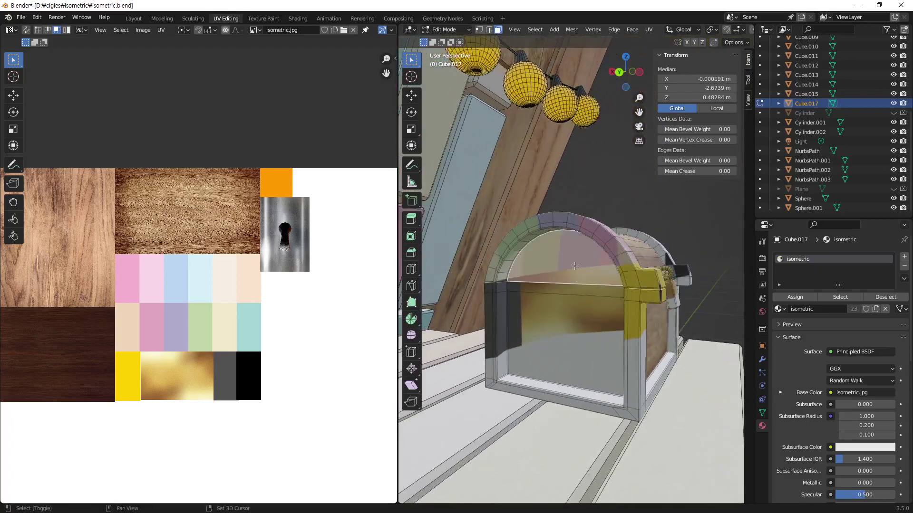
{"action": "left_click", "coordinate": [578, 291], "text": "shift"}
{"action": "left_click", "coordinate": [579, 320], "text": "shift"}
{"action": "mouse_move", "coordinate": [579, 320]}
{"action": "middle_mouse_down"}
{"action": "mouse_move", "coordinate": [581, 296]}
{"action": "mouse_move", "coordinate": [567, 324]}
{"action": "mouse_move", "coordinate": [523, 332]}
{"action": "middle_mouse_up"}
{"action": "scroll", "coordinate": [216, 355], "scroll_direction": "down", "scroll_amount": 4}
{"action": "middle_click_drag", "start_coordinate": [128, 352], "coordinate": [175, 343], "text": "shift"}
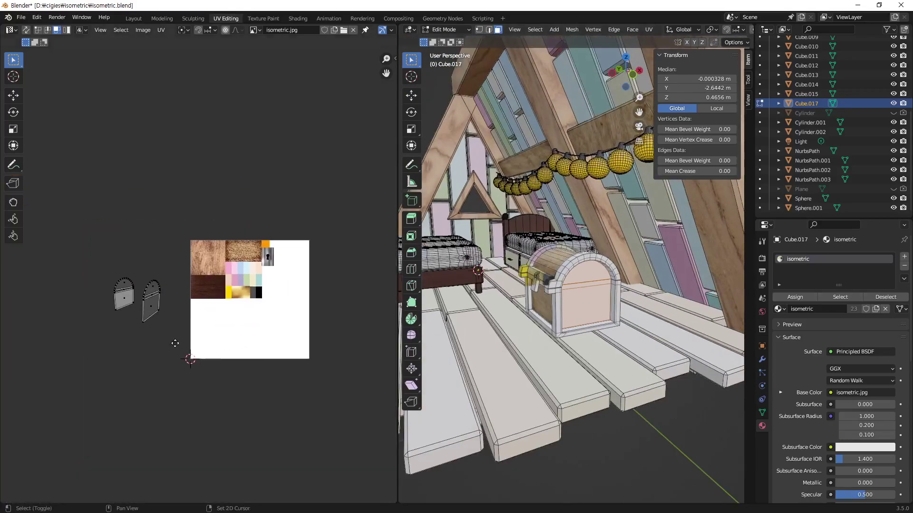
Step: Unwrap the chest end faces and park the new islands above the atlas image
{"action": "left_click_drag", "start_coordinate": [176, 259], "coordinate": [91, 357]}
{"action": "key", "text": "g"}
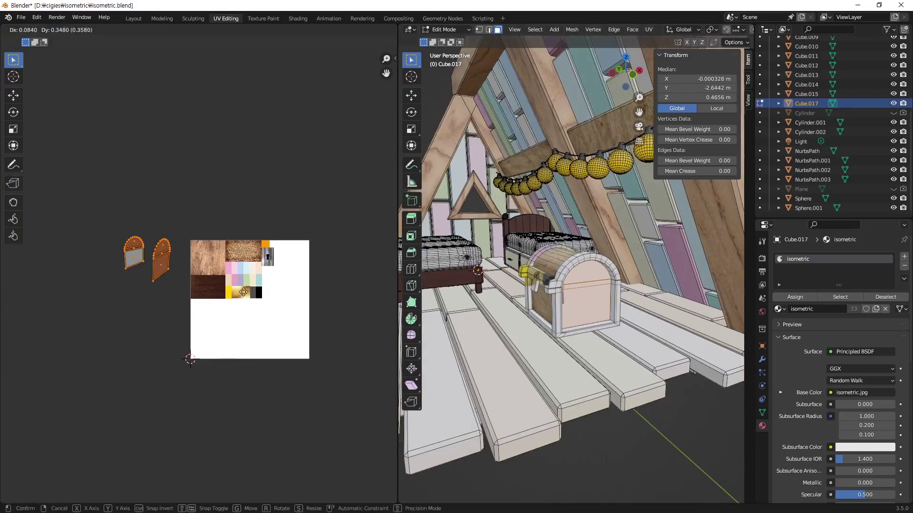
{"action": "left_click", "coordinate": [333, 226]}
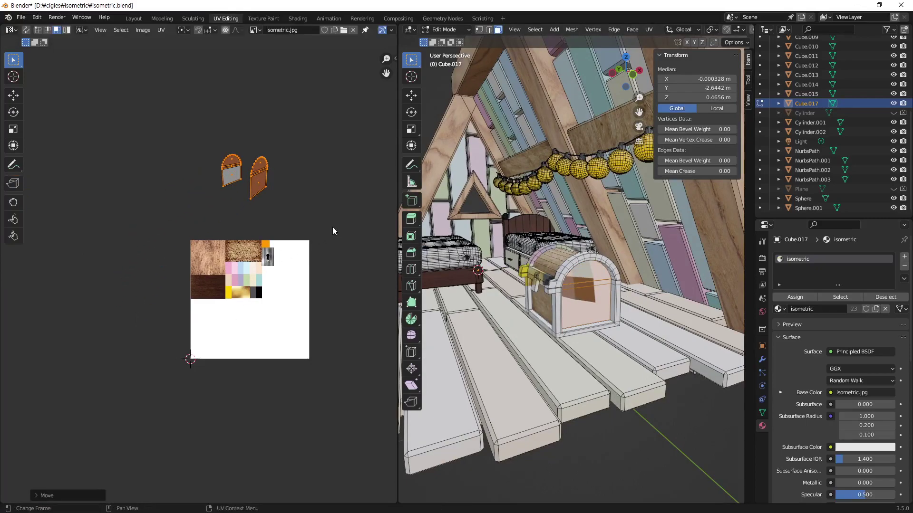
{"action": "key", "text": "u"}
{"action": "left_click", "coordinate": [331, 199]}
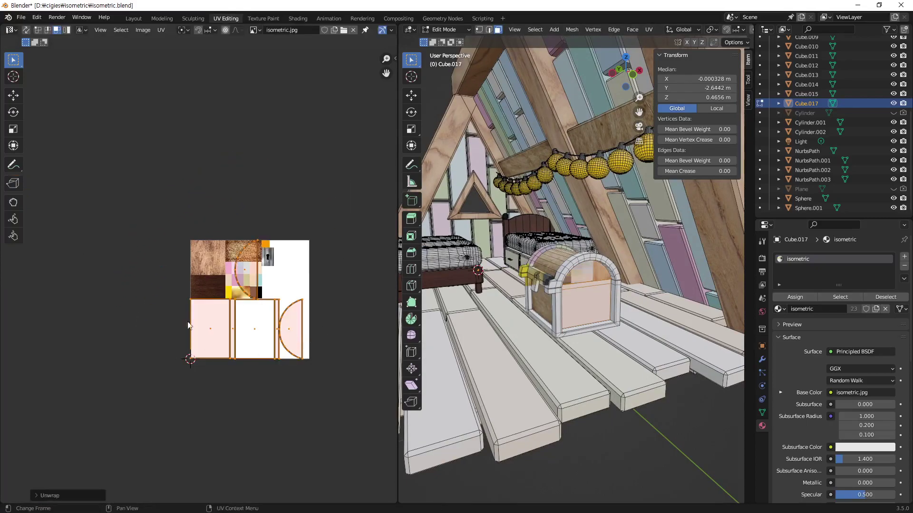
{"action": "scroll", "coordinate": [312, 342], "scroll_direction": "up", "scroll_amount": 1}
{"action": "scroll", "coordinate": [313, 346], "scroll_direction": "up", "scroll_amount": 1}
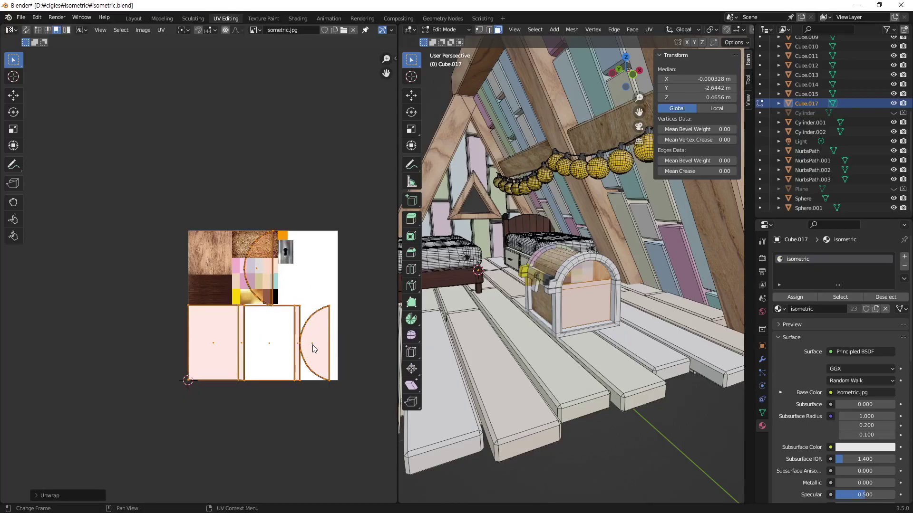
{"action": "key", "text": "g"}
{"action": "left_click", "coordinate": [325, 210]}
Step: Group the half-circle island beside the rectangles and rotate them all 90 degrees
{"action": "left_click", "coordinate": [324, 112]}
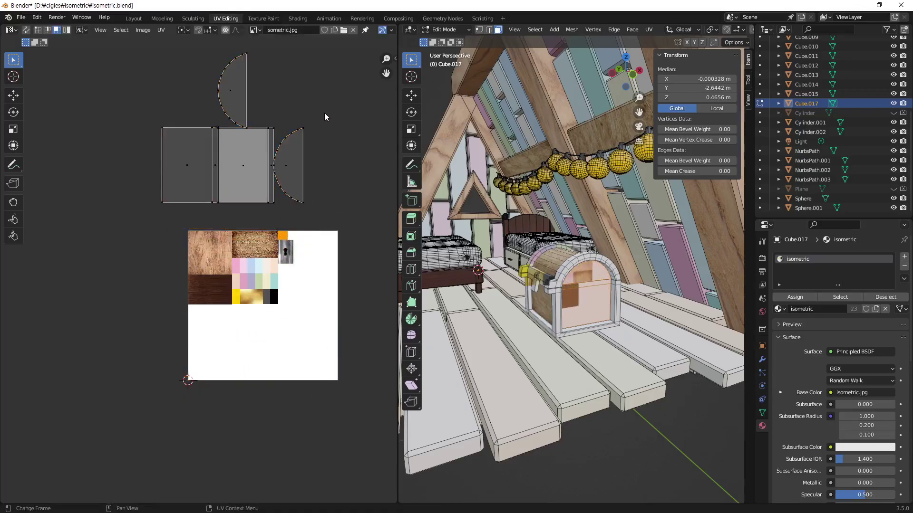
{"action": "mouse_move", "coordinate": [324, 108]}
{"action": "left_mouse_down"}
{"action": "mouse_move", "coordinate": [281, 224]}
{"action": "mouse_move", "coordinate": [293, 222]}
{"action": "left_mouse_up"}
{"action": "left_click", "coordinate": [282, 174]}
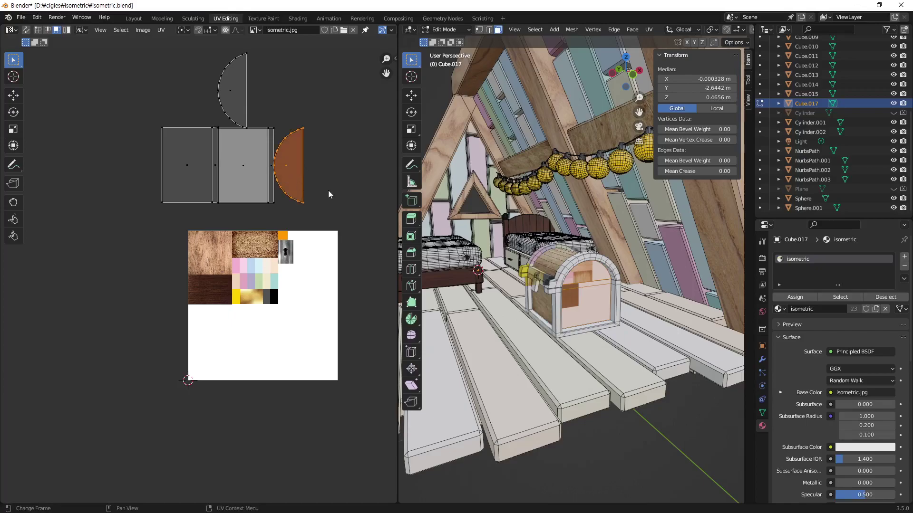
{"action": "key", "text": "g"}
{"action": "left_click", "coordinate": [269, 114]}
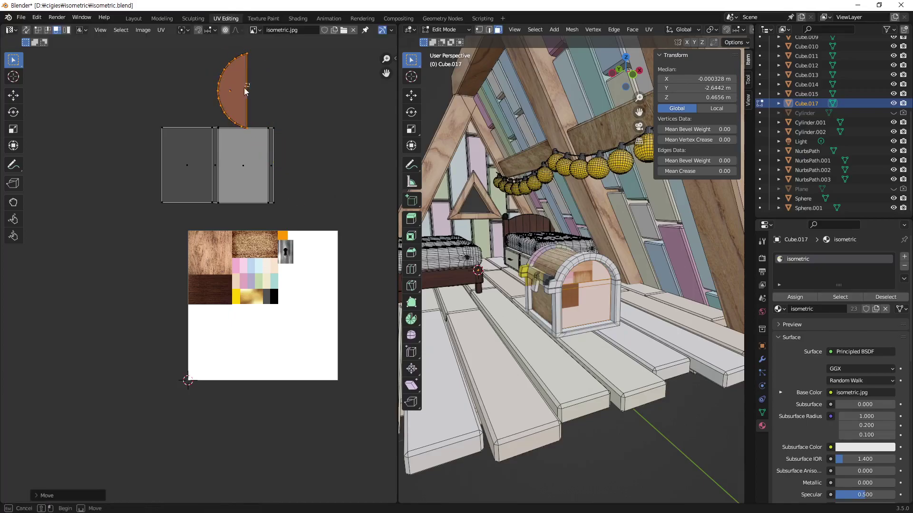
{"action": "left_click_drag", "start_coordinate": [227, 103], "coordinate": [228, 102]}
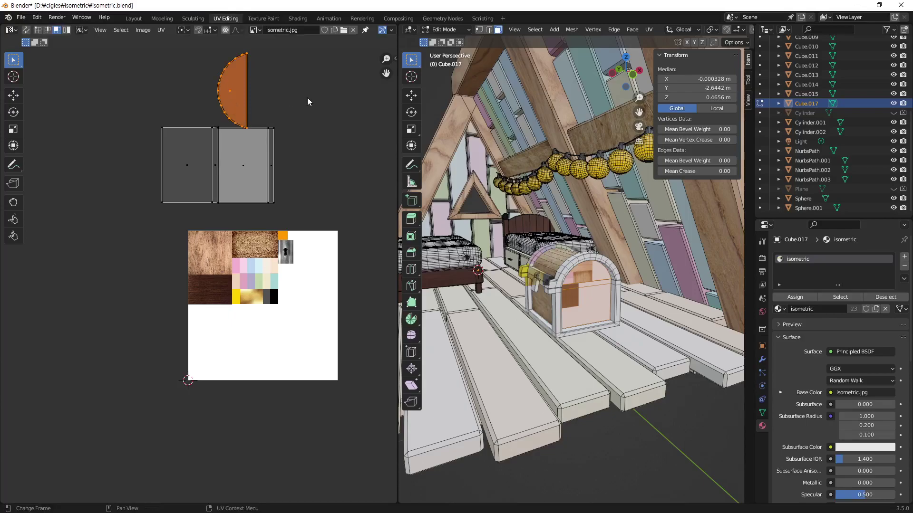
{"action": "middle_click_drag", "start_coordinate": [307, 101], "coordinate": [323, 145]}
{"action": "left_click_drag", "start_coordinate": [318, 90], "coordinate": [127, 256]}
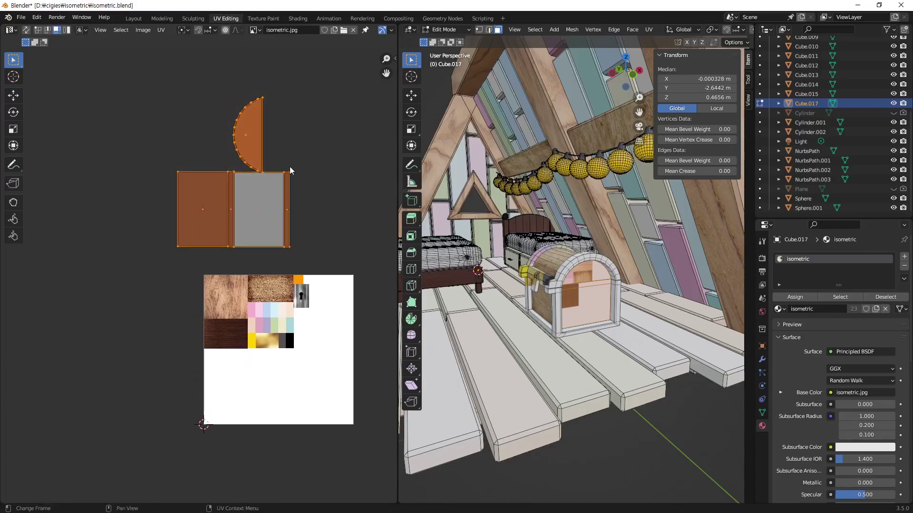
{"action": "type", "text": "r90"}
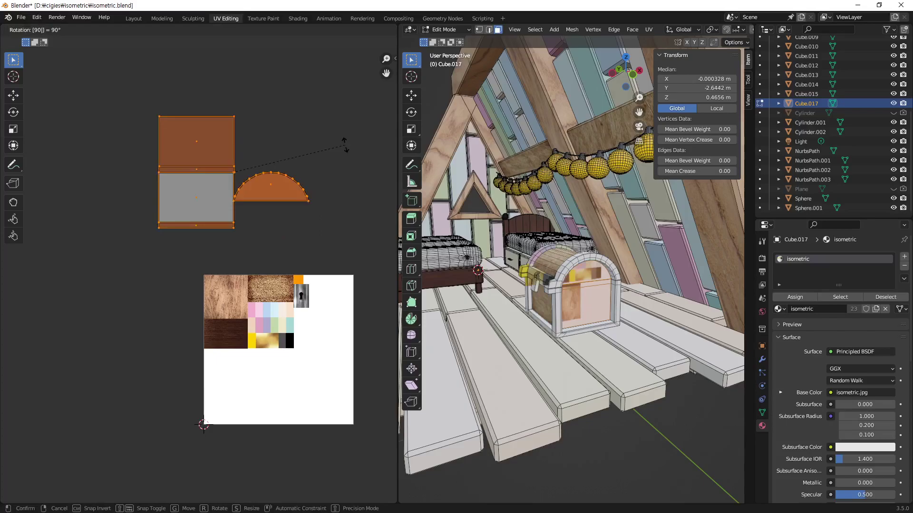
{"action": "key", "text": "Return"}
Step: Place the half-circle island over the atlas wood texture and scale it to fit
{"action": "left_click", "coordinate": [280, 185]}
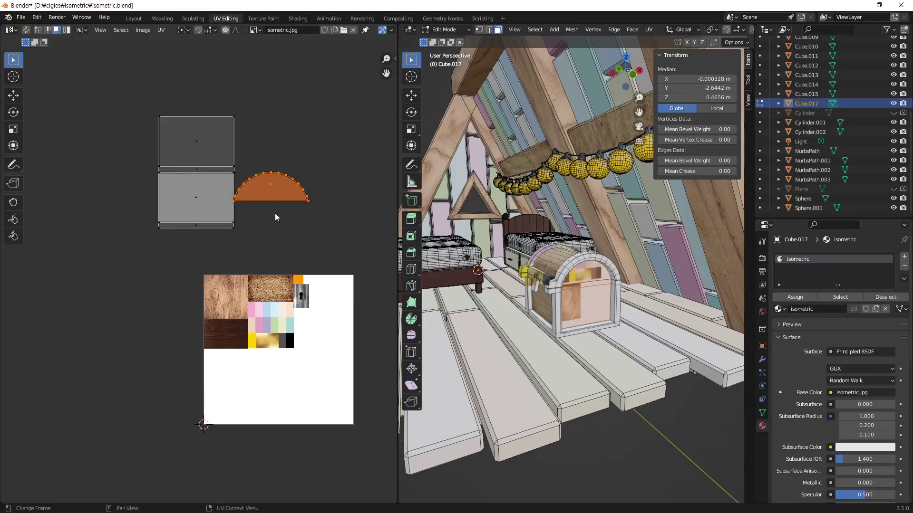
{"action": "key", "text": "g"}
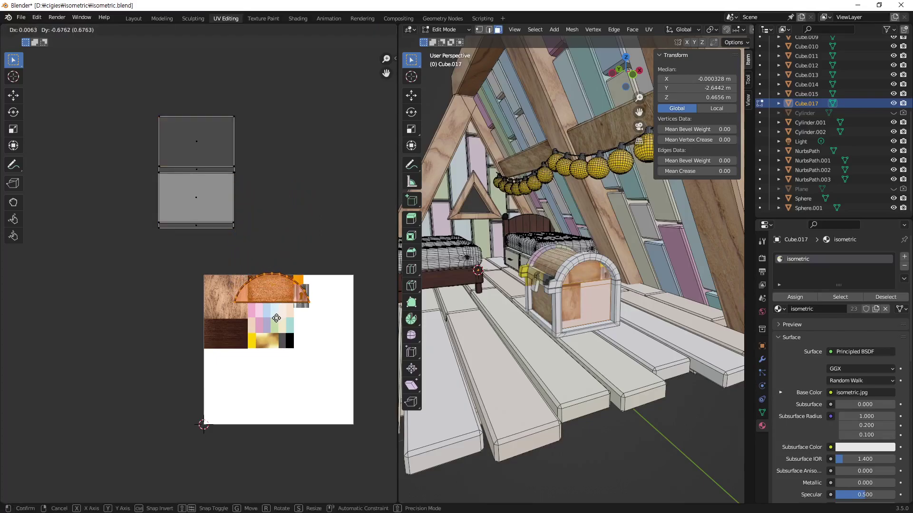
{"action": "left_click", "coordinate": [278, 318]}
{"action": "key", "text": "s"}
{"action": "left_click", "coordinate": [300, 347]}
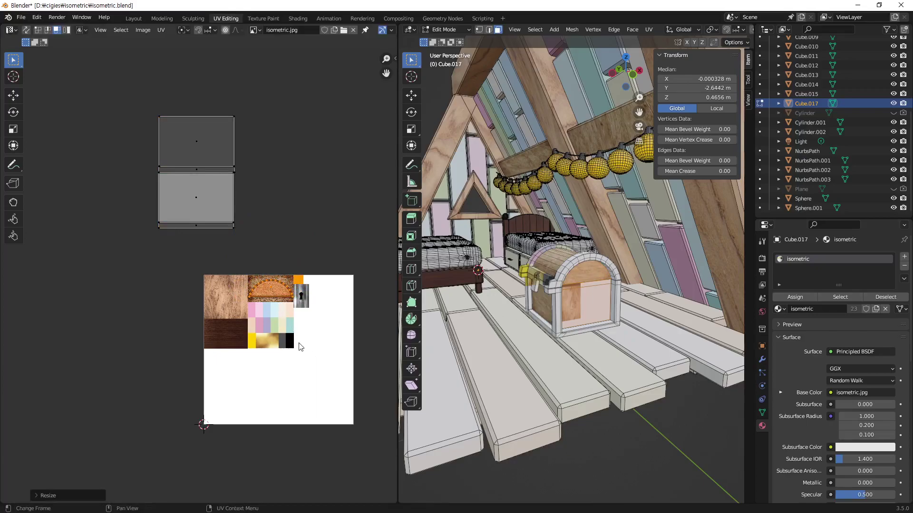
{"action": "key", "text": "s"}
{"action": "left_click", "coordinate": [314, 352]}
Step: Stack the lower rectangular face and its strip over the top rectangle face
{"action": "left_click_drag", "start_coordinate": [265, 95], "coordinate": [143, 158]}
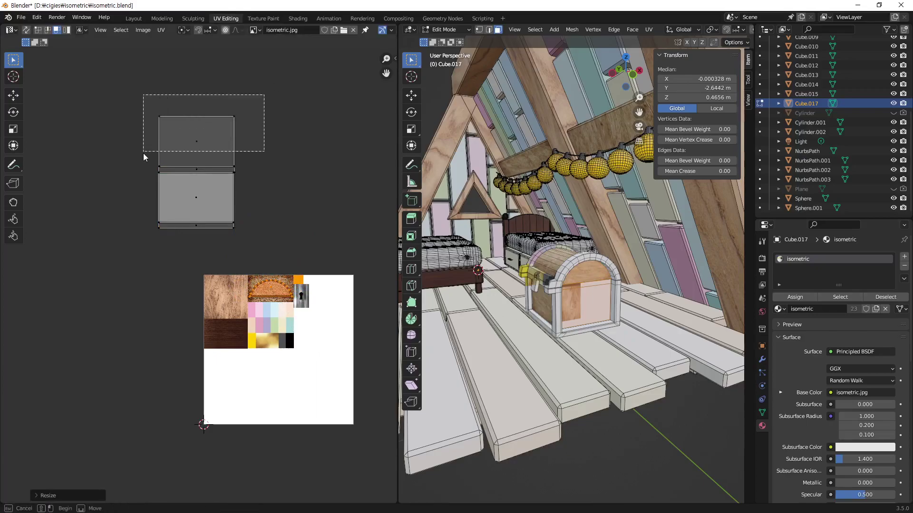
{"action": "key", "text": "g"}
{"action": "right_click", "coordinate": [238, 146]}
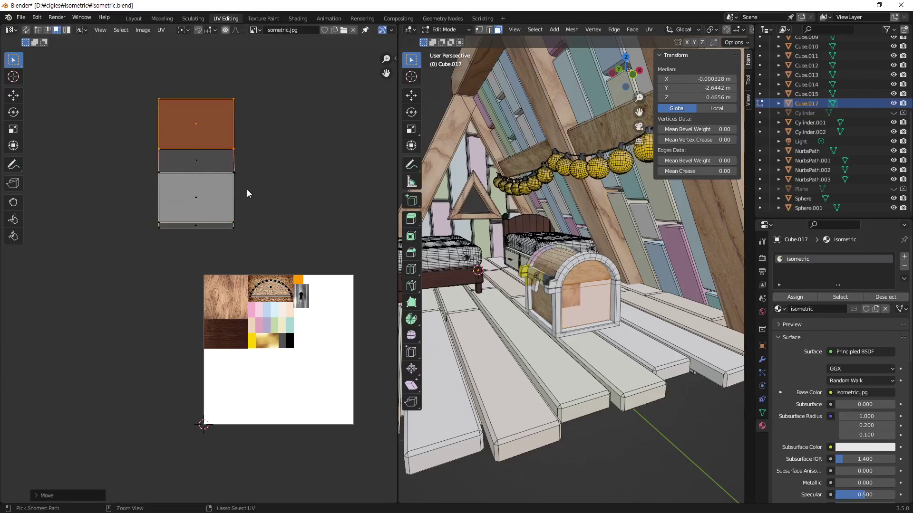
{"action": "left_click_drag", "start_coordinate": [251, 181], "coordinate": [143, 255]}
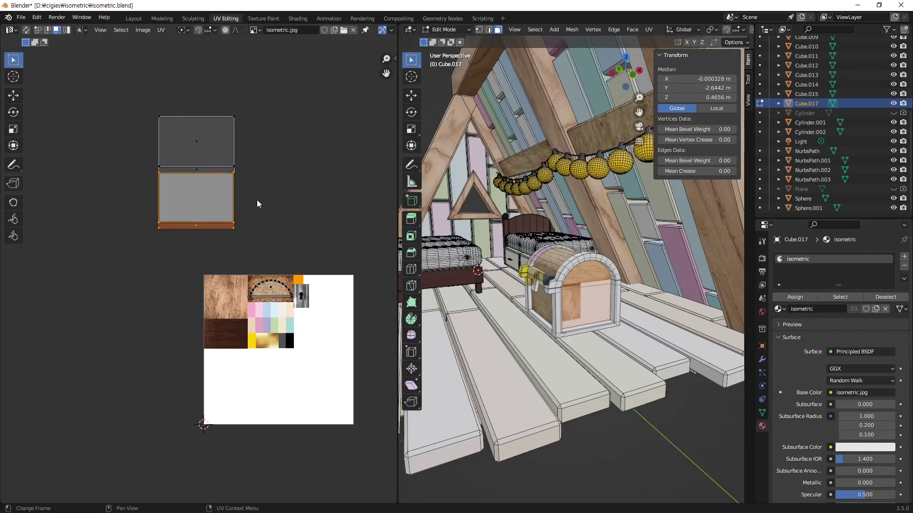
{"action": "key", "text": "g"}
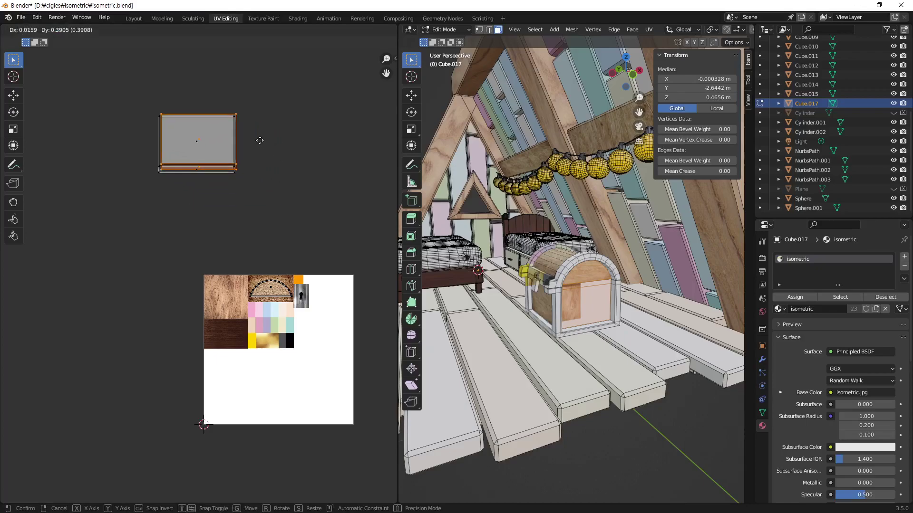
{"action": "left_click", "coordinate": [261, 141]}
Step: Move the stacked rectangle faces onto the wood region and shrink them to fit
{"action": "left_click_drag", "start_coordinate": [266, 83], "coordinate": [110, 198]}
{"action": "key", "text": "g"}
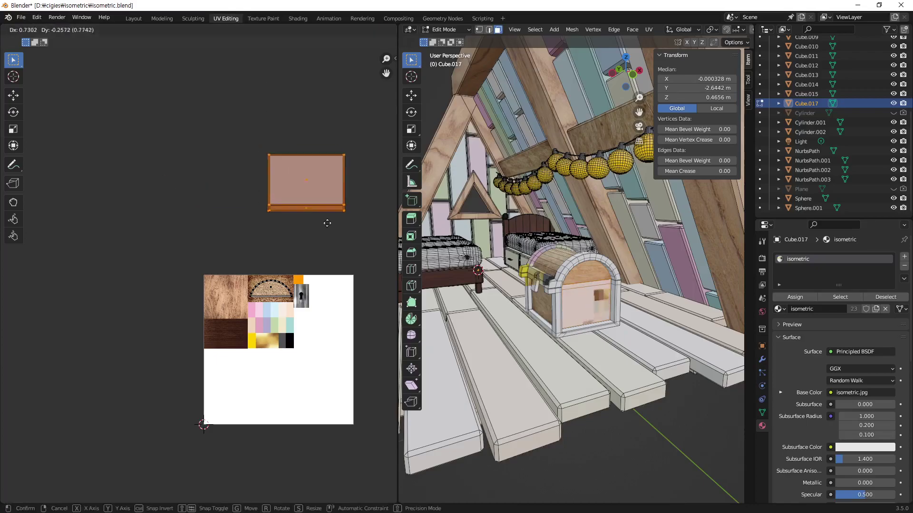
{"action": "left_click", "coordinate": [294, 321]}
{"action": "key", "text": "s"}
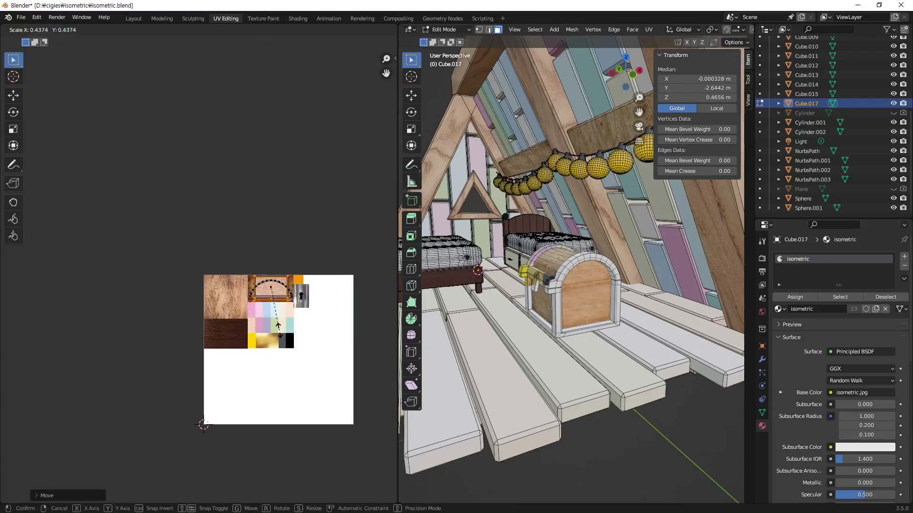
{"action": "left_click", "coordinate": [279, 323]}
Step: Zoom and orbit around the chest to inspect the wood on its arched ends
{"action": "scroll", "coordinate": [282, 317], "scroll_direction": "up", "scroll_amount": 4}
{"action": "scroll", "coordinate": [282, 317], "scroll_direction": "up", "scroll_amount": 2}
{"action": "scroll", "coordinate": [235, 311], "scroll_direction": "down", "scroll_amount": 2}
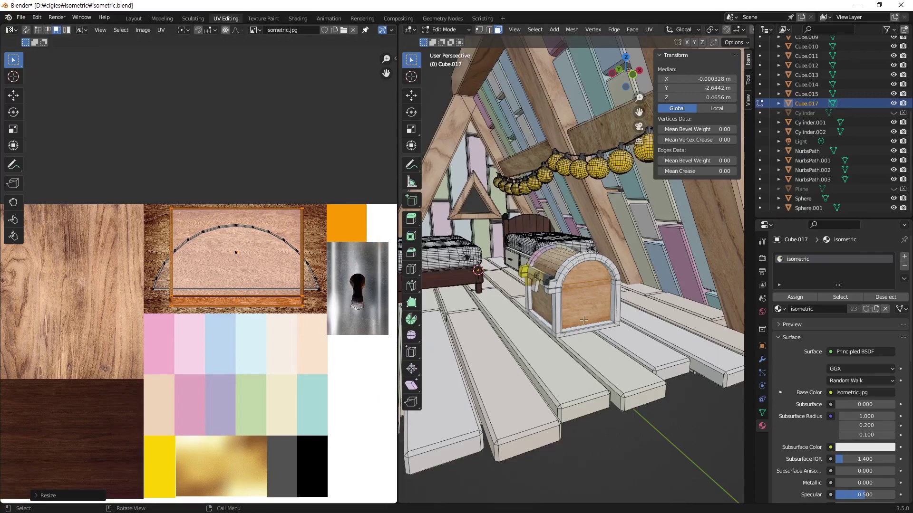
{"action": "mouse_move", "coordinate": [583, 320]}
{"action": "middle_mouse_down"}
{"action": "mouse_move", "coordinate": [665, 327]}
{"action": "mouse_move", "coordinate": [594, 299]}
{"action": "middle_mouse_up"}
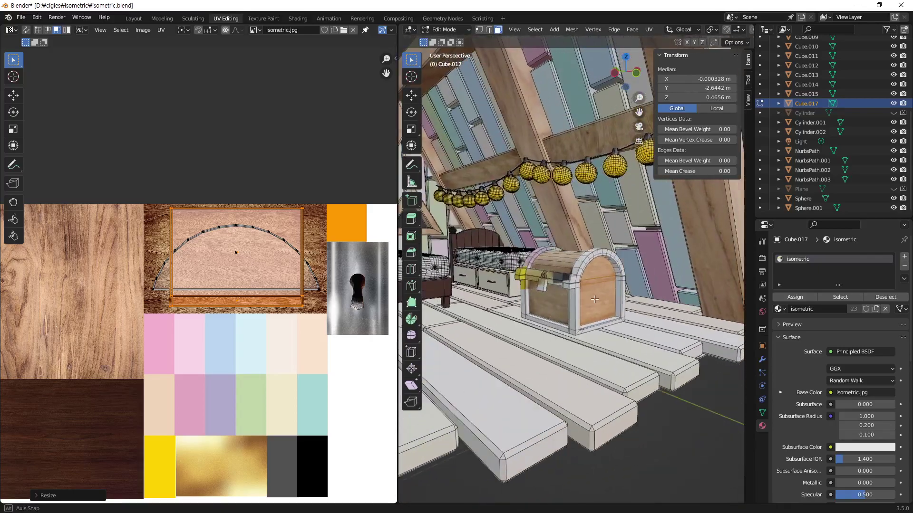
{"action": "scroll", "coordinate": [556, 292], "scroll_direction": "up", "scroll_amount": 3}
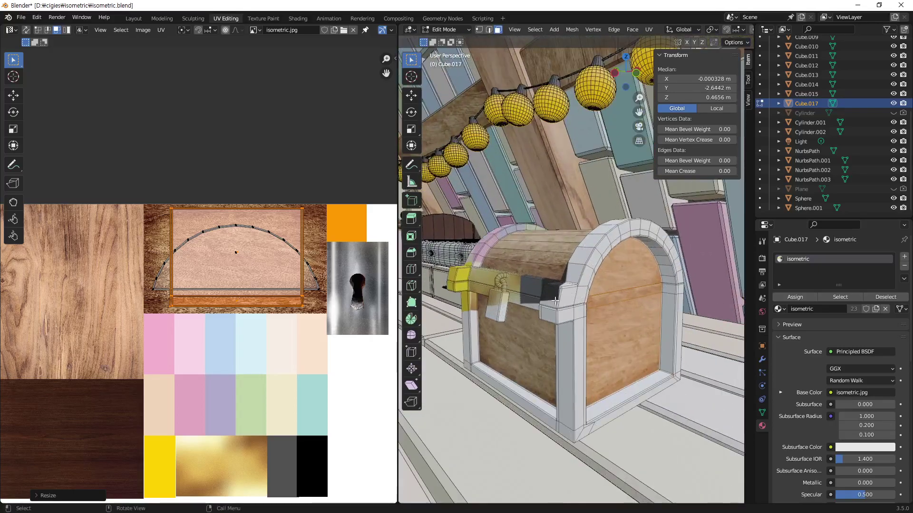
{"action": "scroll", "coordinate": [563, 309], "scroll_direction": "up", "scroll_amount": 3}
{"action": "scroll", "coordinate": [572, 331], "scroll_direction": "up", "scroll_amount": 3}
Step: Select the whole padlock shackle and move its UV island near the atlas's pastel squares
{"action": "left_click", "coordinate": [563, 335]}
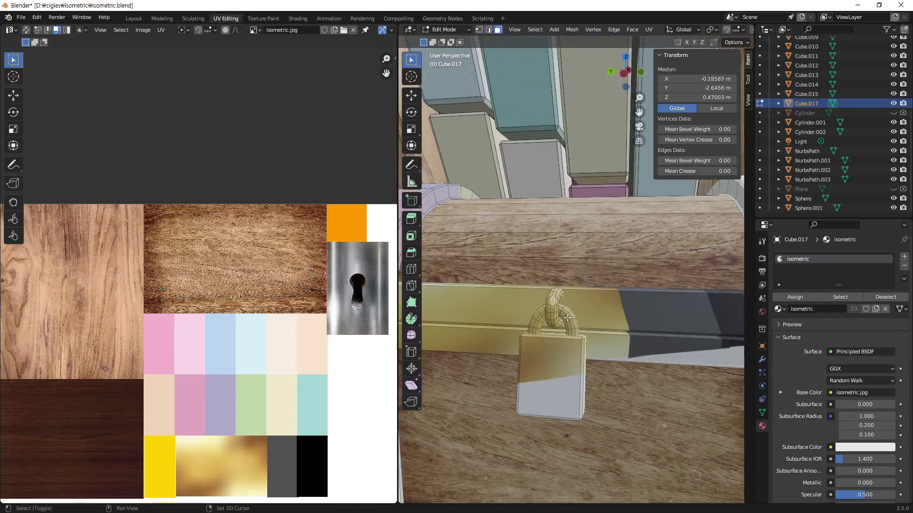
{"action": "left_click", "coordinate": [567, 318], "text": "shift"}
{"action": "key", "text": "ctrl+l"}
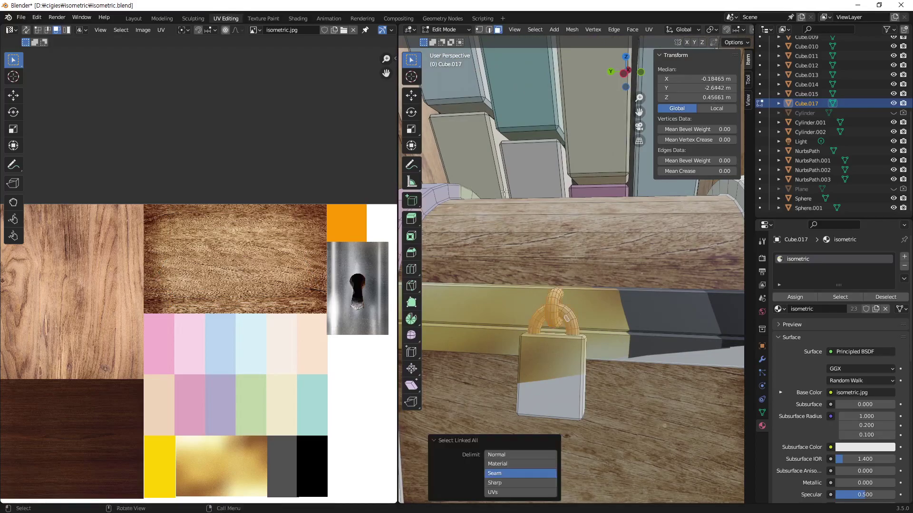
{"action": "scroll", "coordinate": [352, 418], "scroll_direction": "down", "scroll_amount": 4}
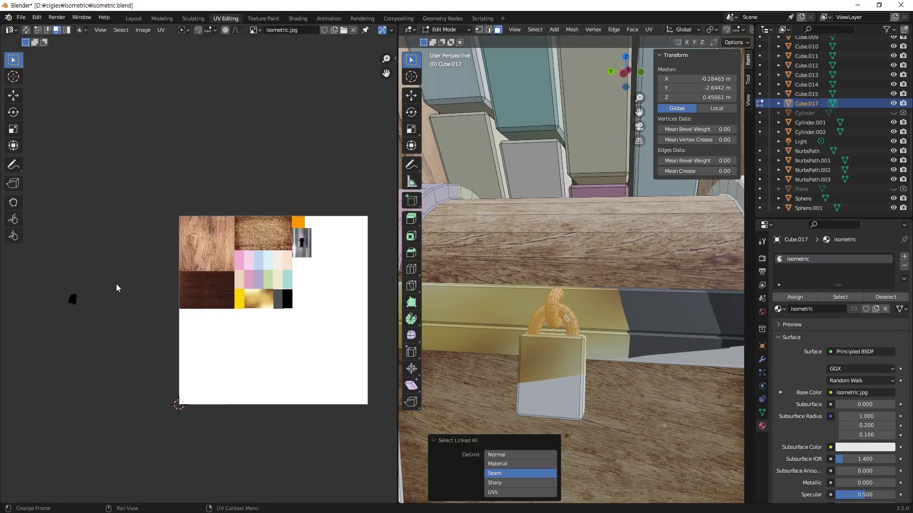
{"action": "key", "text": "a"}
{"action": "key", "text": "g"}
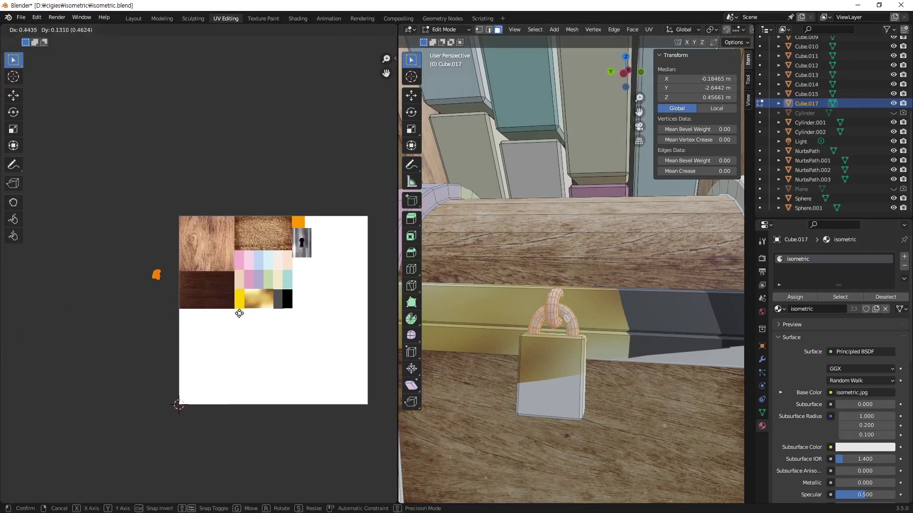
{"action": "left_click", "coordinate": [331, 288]}
Step: Place the shackle's UV island onto the atlas's grey square
{"action": "scroll", "coordinate": [331, 288], "scroll_direction": "up", "scroll_amount": 7}
{"action": "middle_click_drag", "start_coordinate": [333, 259], "coordinate": [377, 310]}
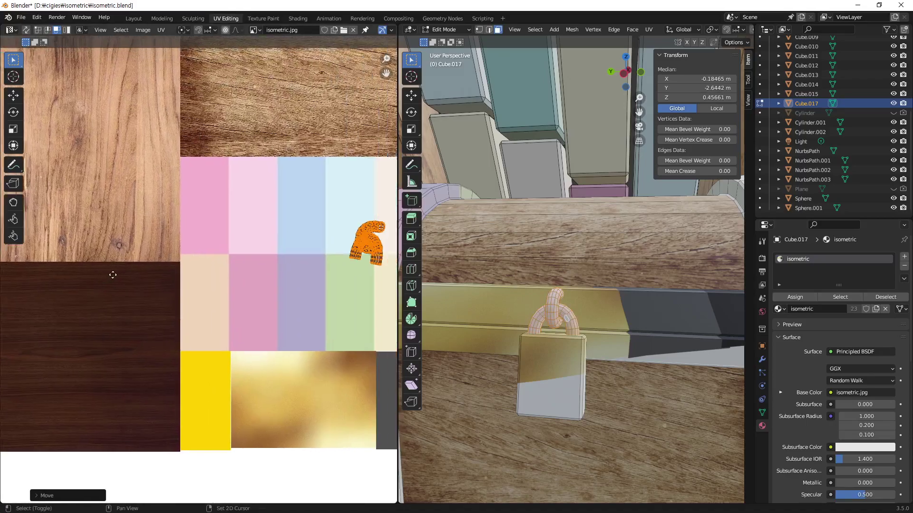
{"action": "middle_click_drag", "start_coordinate": [371, 242], "coordinate": [291, 310]}
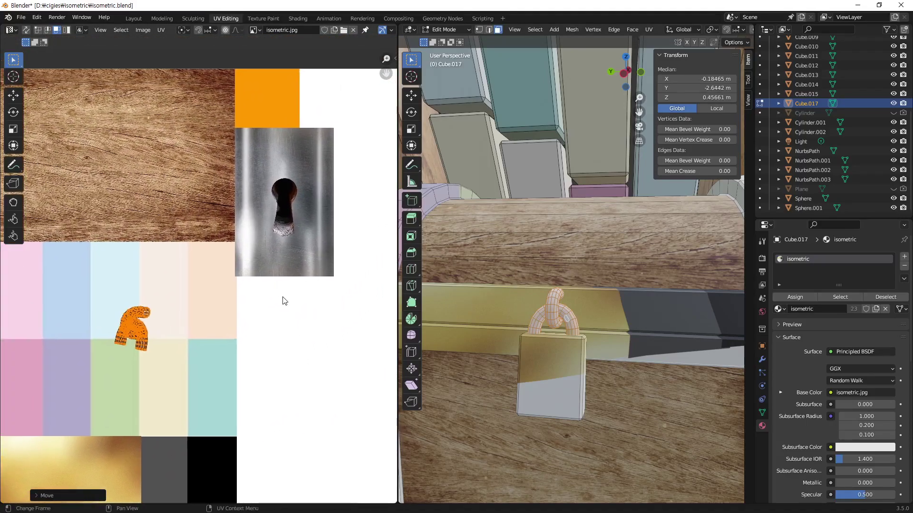
{"action": "scroll", "coordinate": [277, 365], "scroll_direction": "down", "scroll_amount": 2}
{"action": "key", "text": "g"}
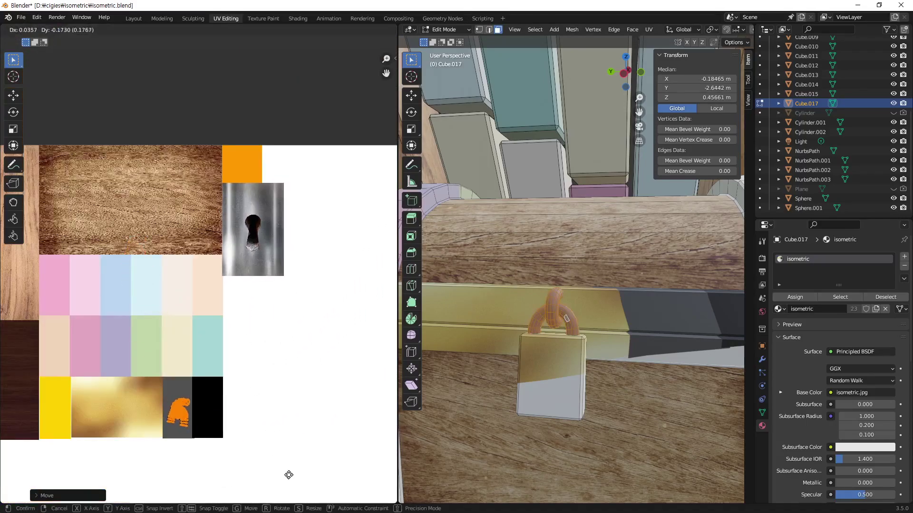
{"action": "left_click", "coordinate": [290, 477]}
{"action": "scroll", "coordinate": [631, 368], "scroll_direction": "down", "scroll_amount": 3}
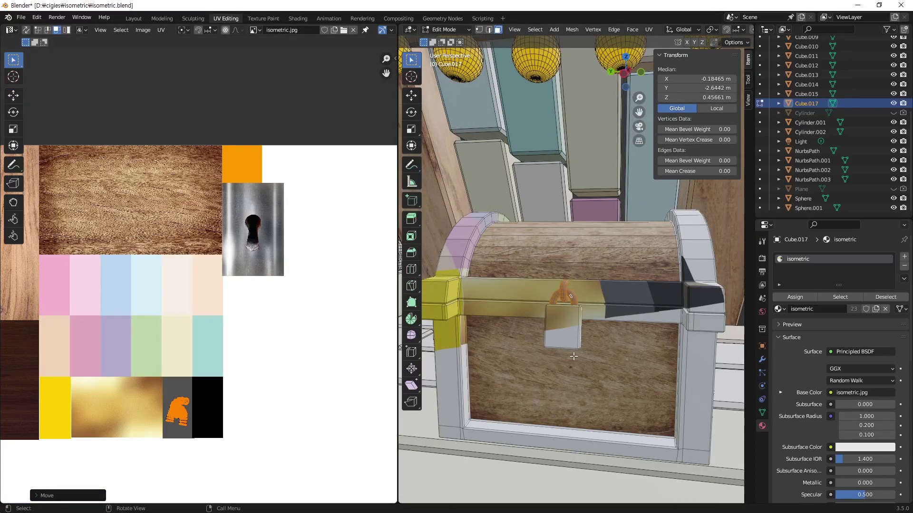
Step: Undo a stray click, show the whole atlas, and select the connected padlock body
{"action": "left_click", "coordinate": [565, 329]}
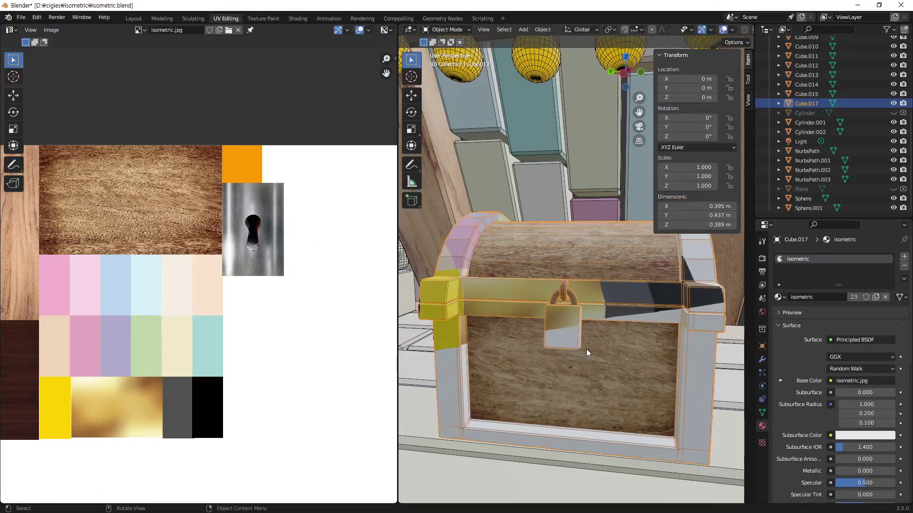
{"action": "key", "text": "ctrl+z"}
{"action": "scroll", "coordinate": [255, 366], "scroll_direction": "down", "scroll_amount": 3}
{"action": "middle_click_drag", "start_coordinate": [151, 338], "coordinate": [265, 287]}
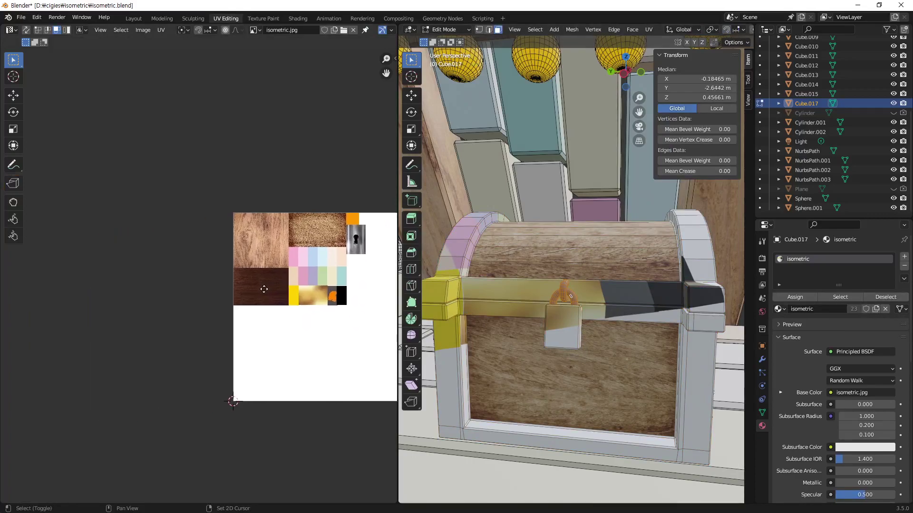
{"action": "middle_click_drag", "start_coordinate": [558, 339], "coordinate": [553, 344]}
{"action": "key", "text": "ctrl+l"}
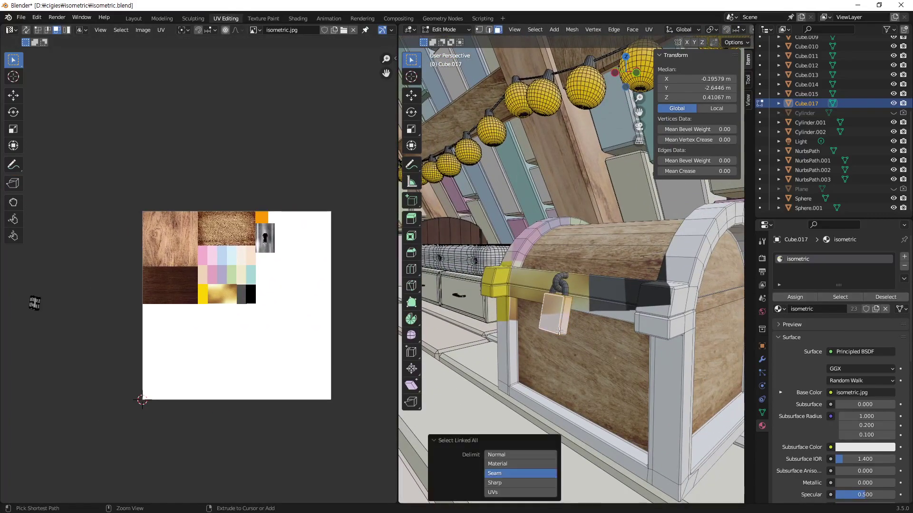
Step: Select the lock body's full UV island and bring up the UV projection options
{"action": "middle_click_drag", "start_coordinate": [554, 343], "coordinate": [551, 348]}
{"action": "mouse_move", "coordinate": [70, 321]}
{"action": "middle_mouse_down"}
{"action": "mouse_move", "coordinate": [84, 321]}
{"action": "mouse_move", "coordinate": [70, 315]}
{"action": "middle_mouse_up"}
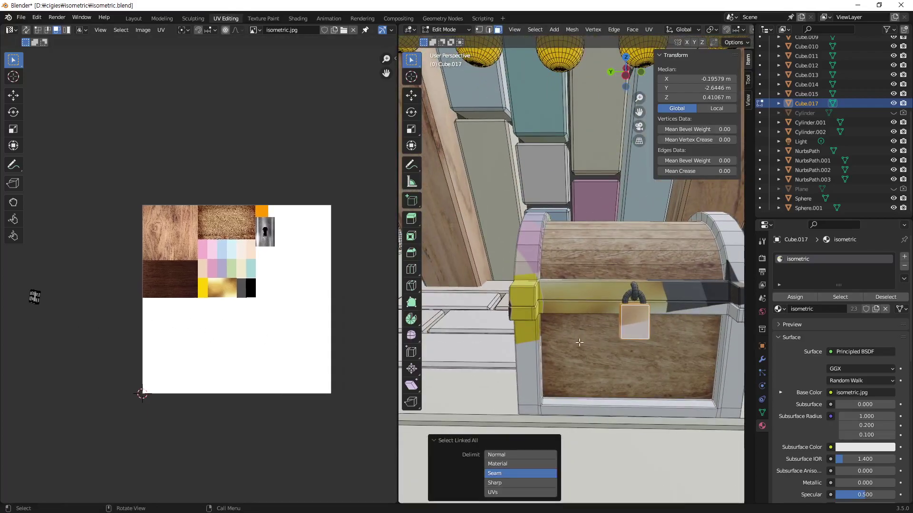
{"action": "middle_click_drag", "start_coordinate": [650, 346], "coordinate": [608, 334]}
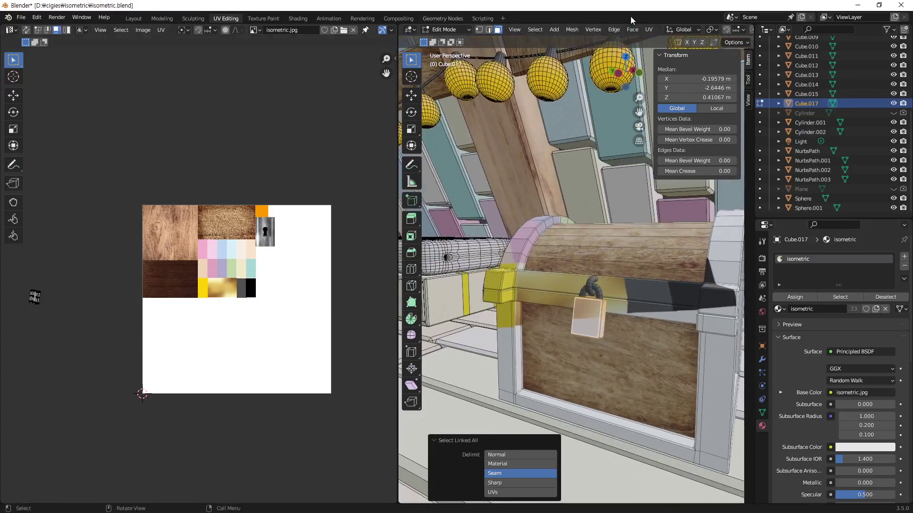
{"action": "key", "text": "l"}
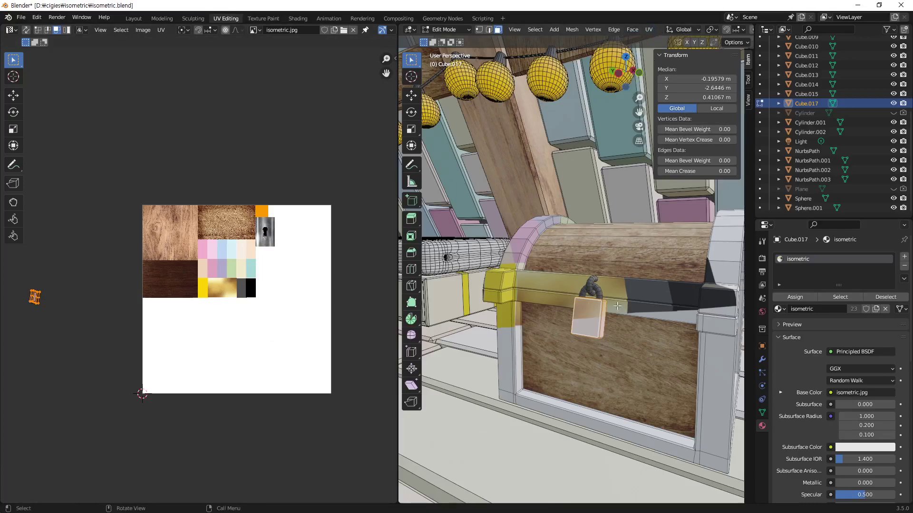
{"action": "scroll", "coordinate": [617, 306], "scroll_direction": "up", "scroll_amount": 1}
{"action": "scroll", "coordinate": [617, 307], "scroll_direction": "up", "scroll_amount": 1}
{"action": "left_click", "coordinate": [648, 30]}
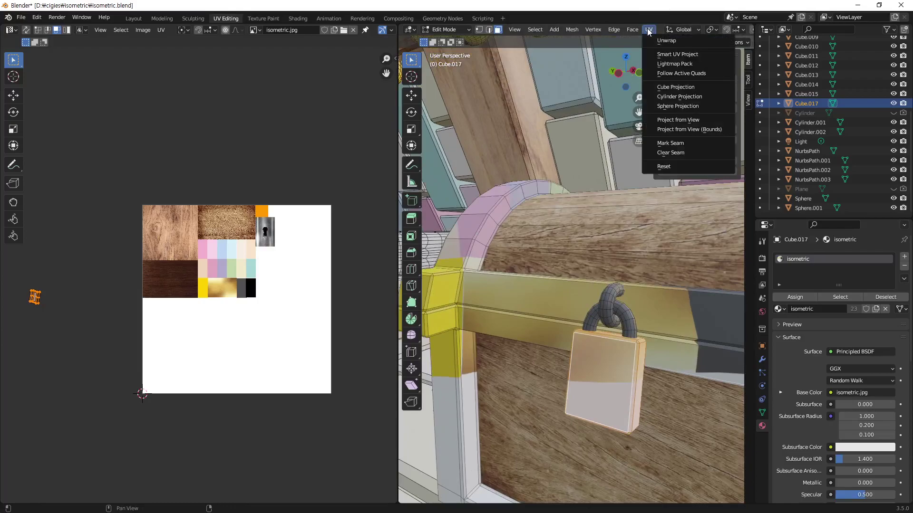
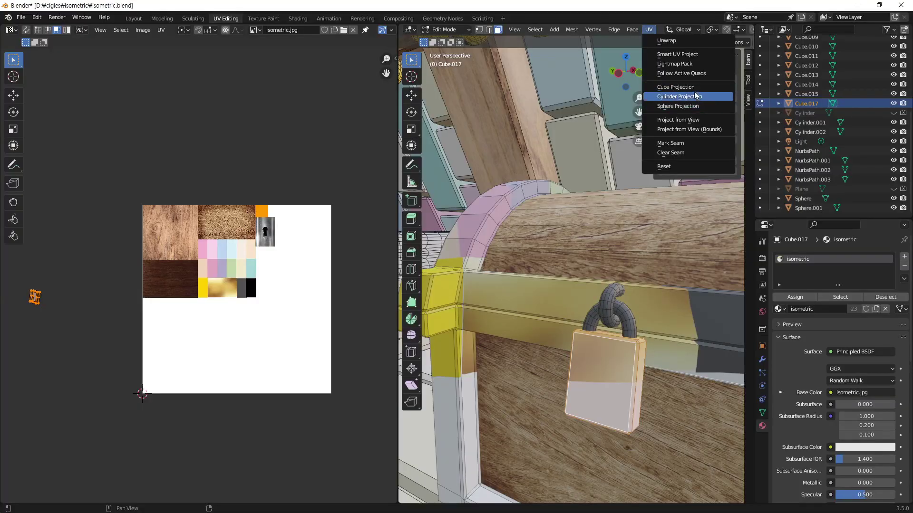
Step: Cube-project and unwrap the padlock's faces, then move all its islands left of the texture
{"action": "left_click", "coordinate": [674, 88]}
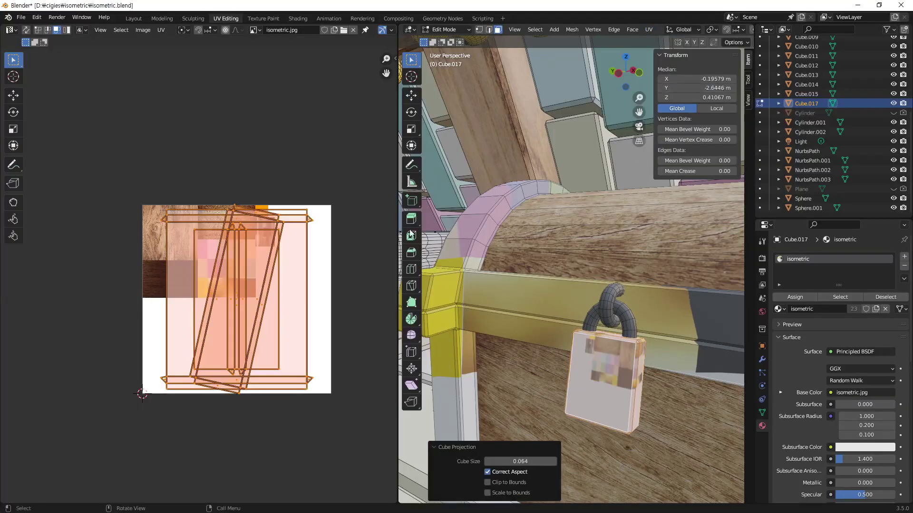
{"action": "key", "text": "u"}
{"action": "left_click", "coordinate": [261, 267]}
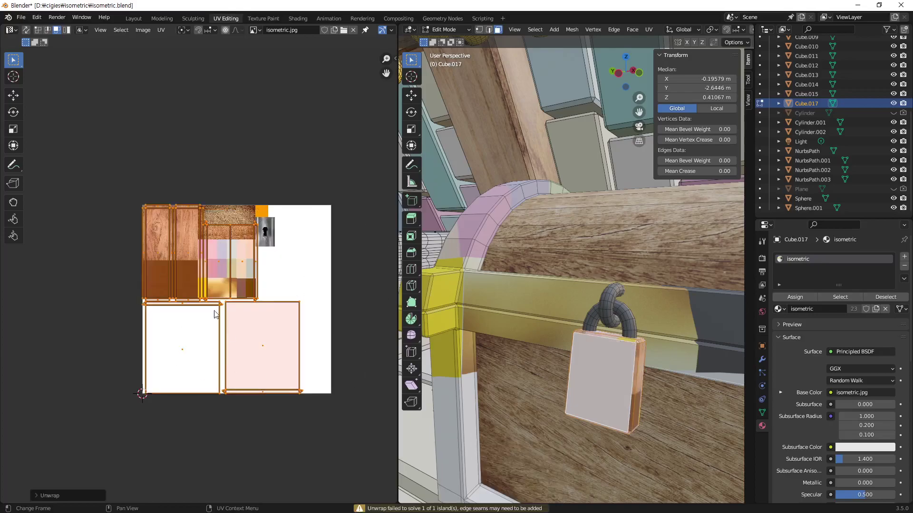
{"action": "key", "text": "g"}
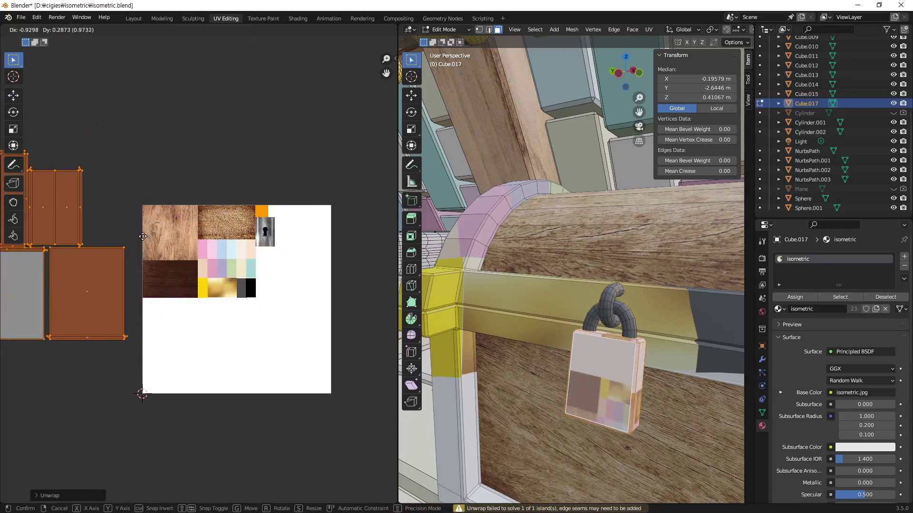
{"action": "left_click", "coordinate": [158, 237]}
{"action": "middle_click_drag", "start_coordinate": [147, 333], "coordinate": [237, 339]}
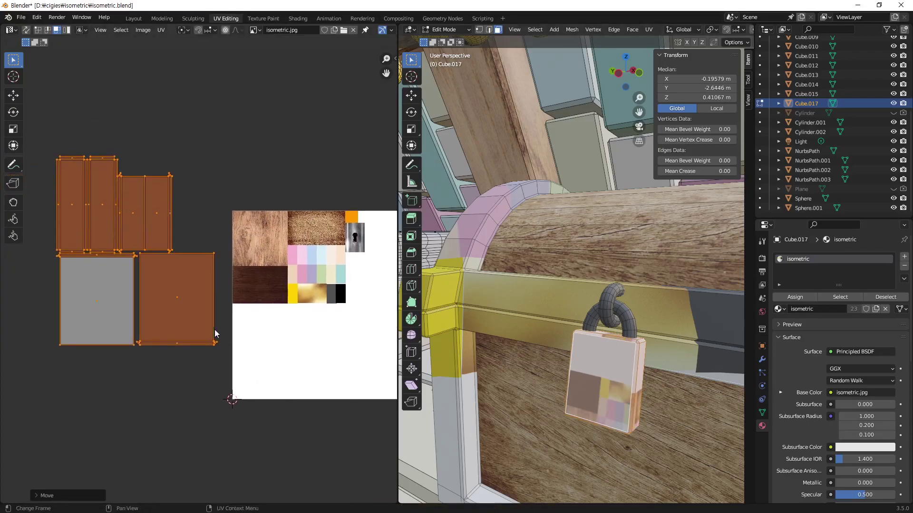
Step: Move the bottom-right padlock island further down and left, clear of the image
{"action": "left_click", "coordinate": [175, 293]}
{"action": "left_click", "coordinate": [172, 386]}
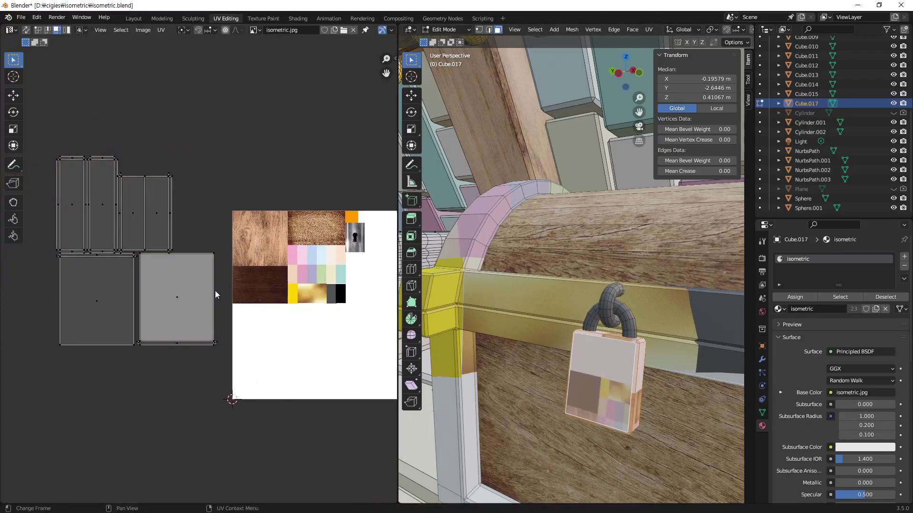
{"action": "left_click_drag", "start_coordinate": [219, 286], "coordinate": [138, 371]}
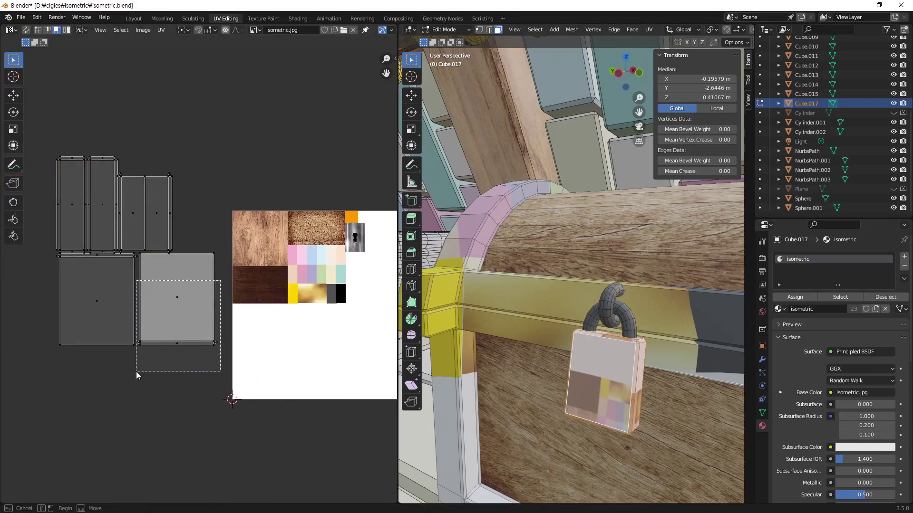
{"action": "key", "text": "g"}
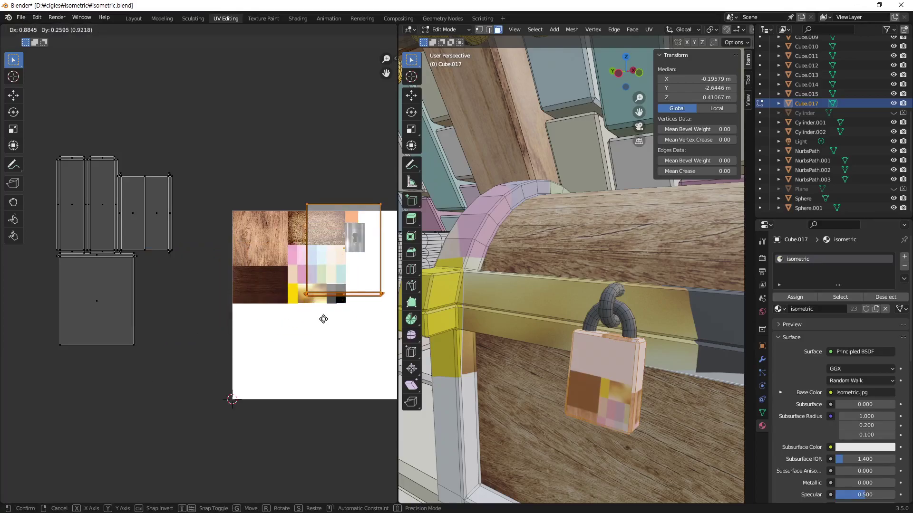
{"action": "left_click", "coordinate": [153, 448]}
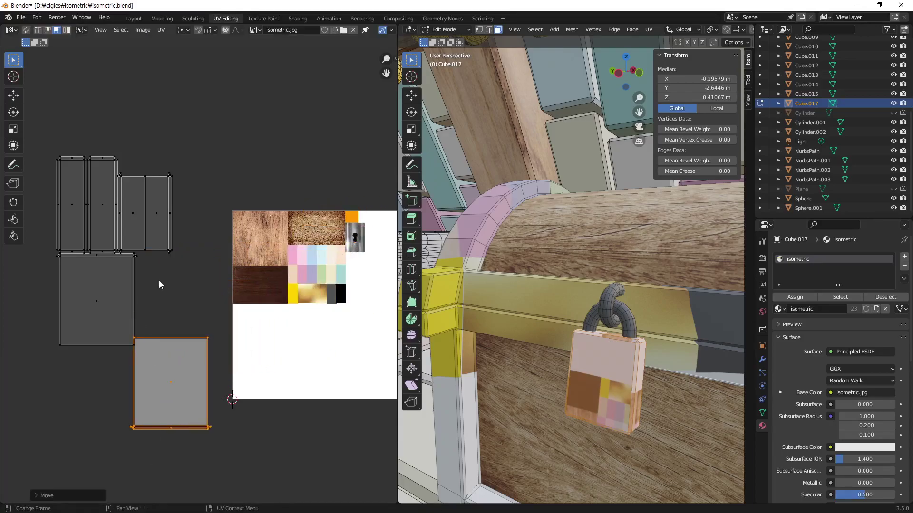
{"action": "left_click", "coordinate": [74, 313]}
{"action": "key", "text": "g"}
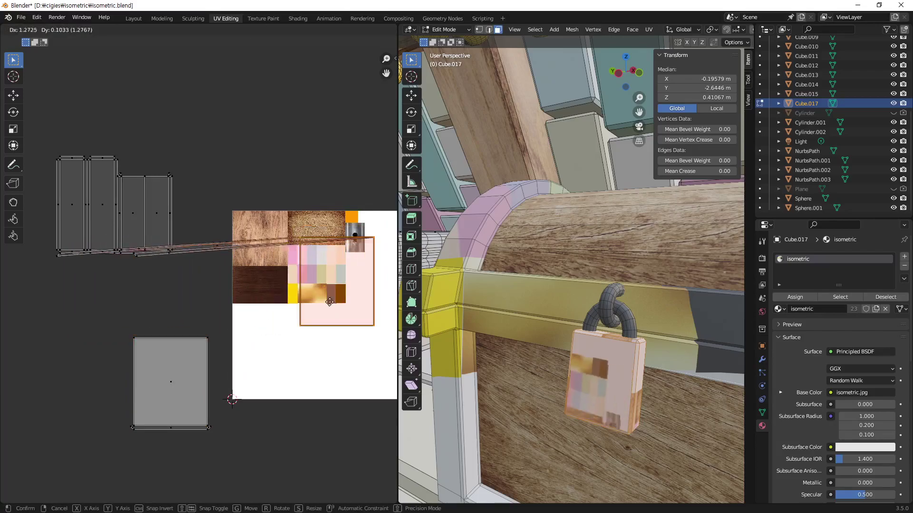
{"action": "key", "text": "Escape"}
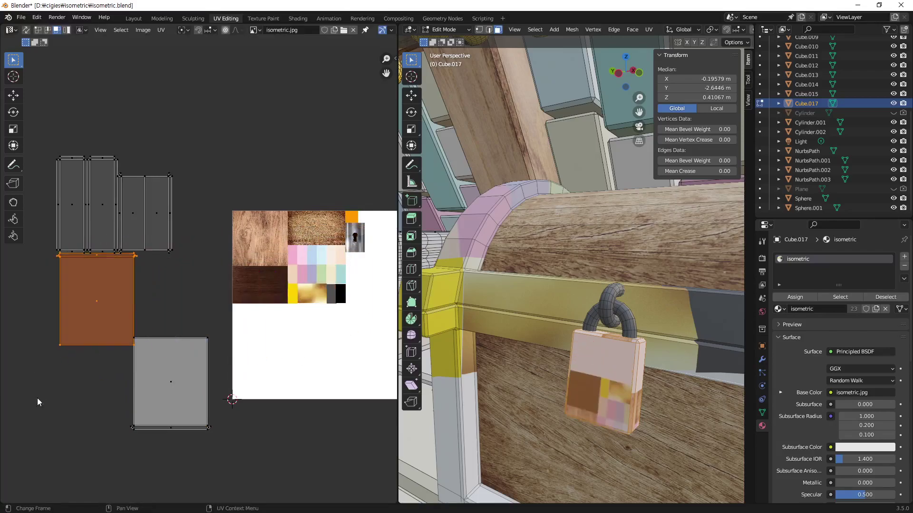
Step: Move the padlock island over the keyhole area of the atlas and scale it down
{"action": "key", "text": "g"}
{"action": "left_click", "coordinate": [358, 314]}
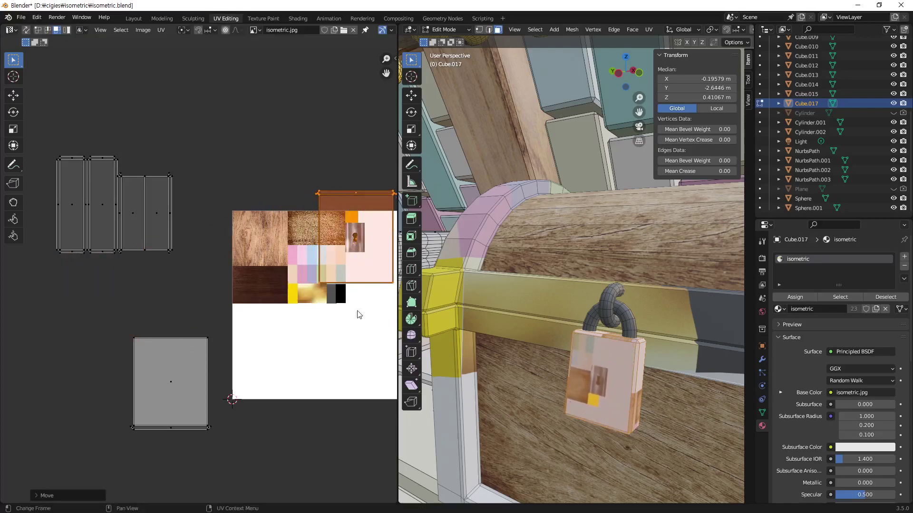
{"action": "key", "text": "s"}
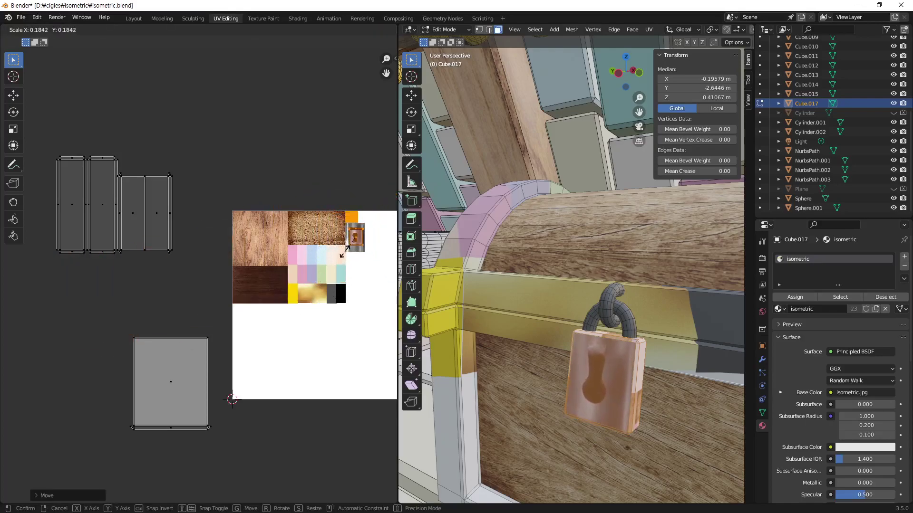
{"action": "left_click", "coordinate": [347, 252]}
{"action": "scroll", "coordinate": [299, 257], "scroll_direction": "up", "scroll_amount": 1}
{"action": "scroll", "coordinate": [301, 250], "scroll_direction": "up", "scroll_amount": 2}
{"action": "scroll", "coordinate": [299, 288], "scroll_direction": "up", "scroll_amount": 4}
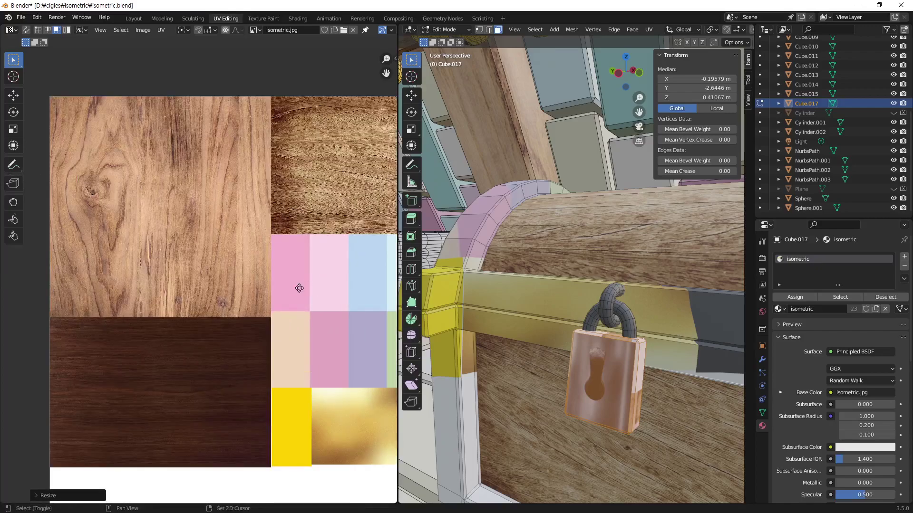
{"action": "middle_click_drag", "start_coordinate": [299, 288], "coordinate": [351, 344]}
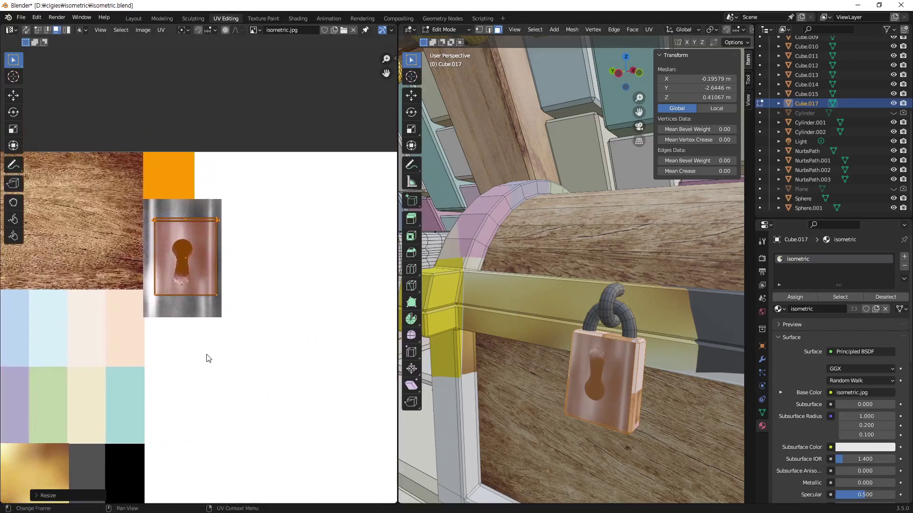
Step: Fit the island onto the keyhole picture and rotate it 180°
{"action": "key", "text": "g"}
{"action": "left_click", "coordinate": [223, 358]}
{"action": "key", "text": "s"}
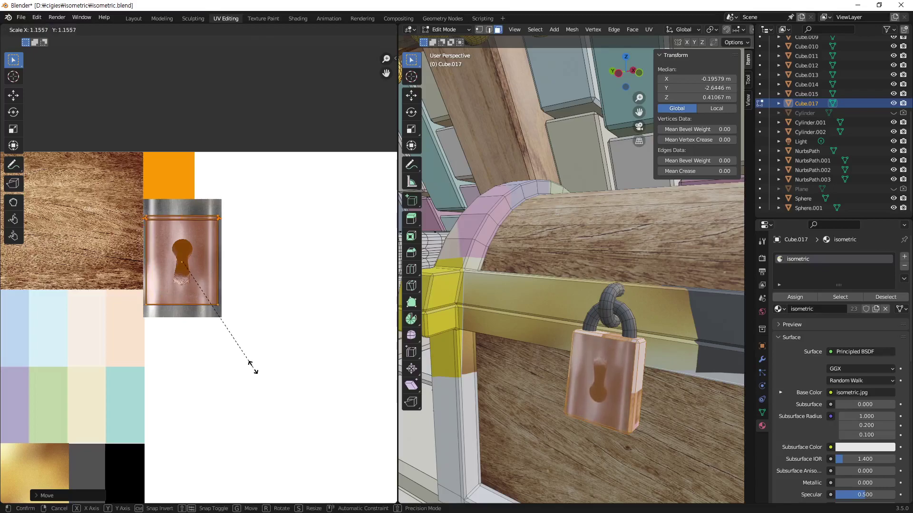
{"action": "left_click", "coordinate": [252, 367]}
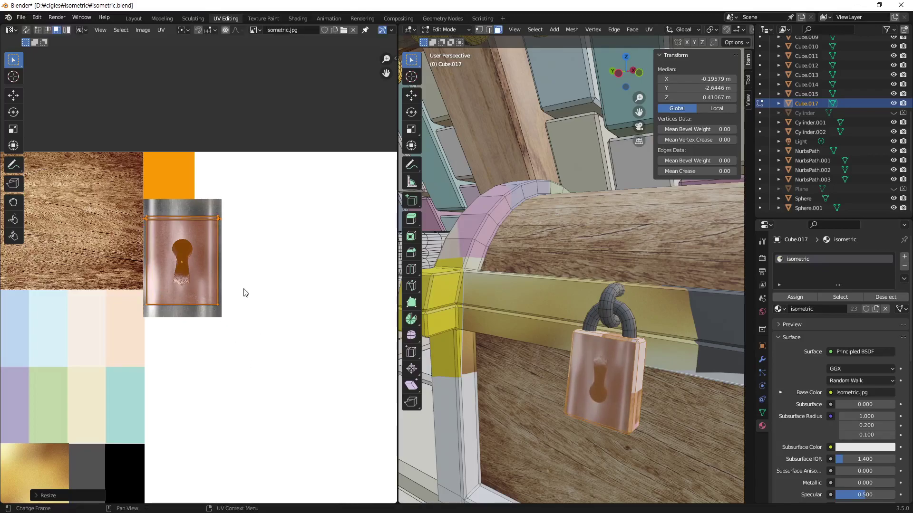
{"action": "type", "text": "r180"}
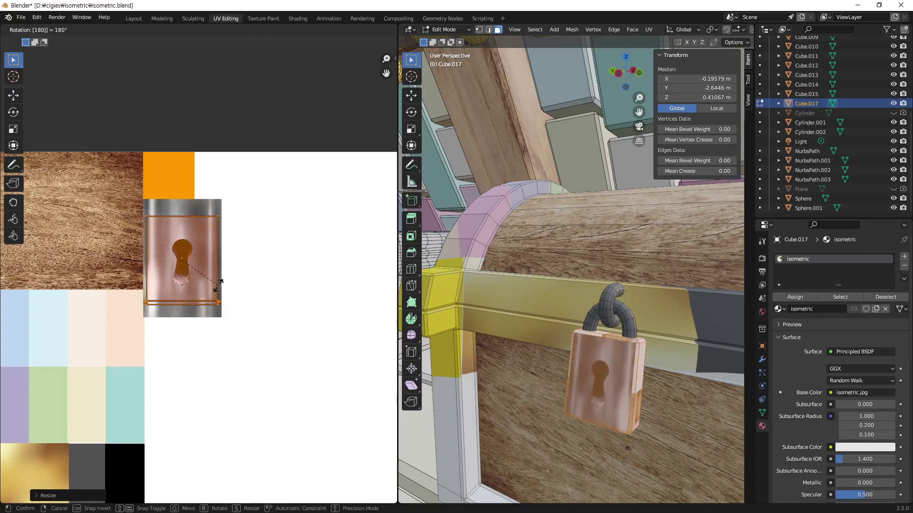
{"action": "key", "text": "Return"}
Step: Check the padlock front, then select the lower-left island and shrink it much smaller
{"action": "middle_click_drag", "start_coordinate": [596, 476], "coordinate": [632, 308]}
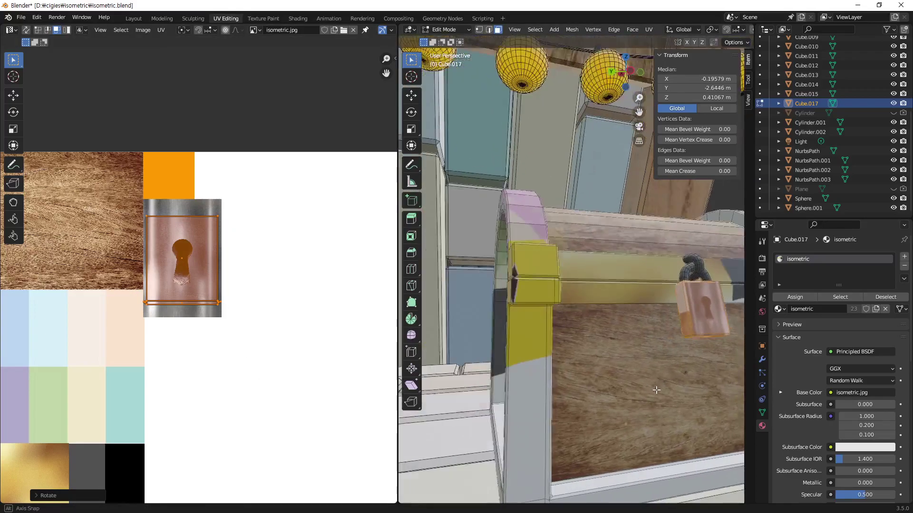
{"action": "scroll", "coordinate": [187, 382], "scroll_direction": "down", "scroll_amount": 2}
{"action": "scroll", "coordinate": [128, 416], "scroll_direction": "down", "scroll_amount": 2}
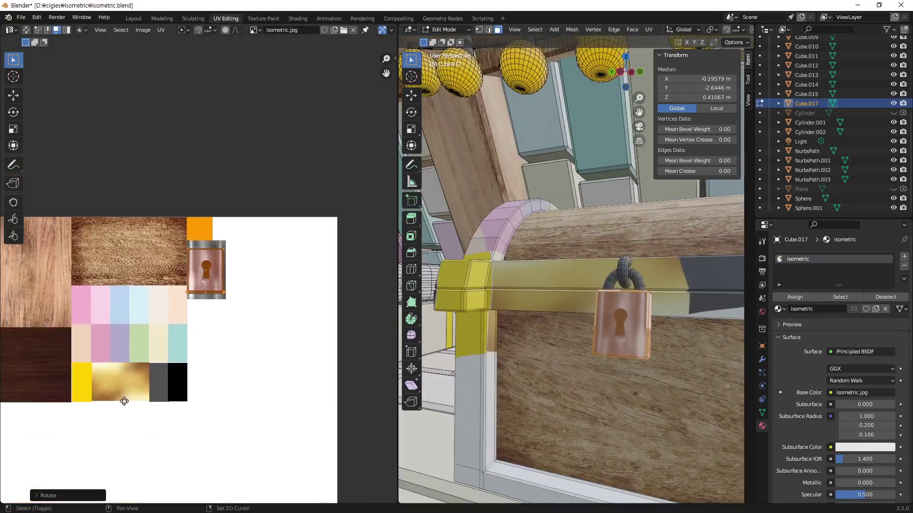
{"action": "scroll", "coordinate": [262, 389], "scroll_direction": "down", "scroll_amount": 2}
{"action": "scroll", "coordinate": [238, 395], "scroll_direction": "down", "scroll_amount": 1}
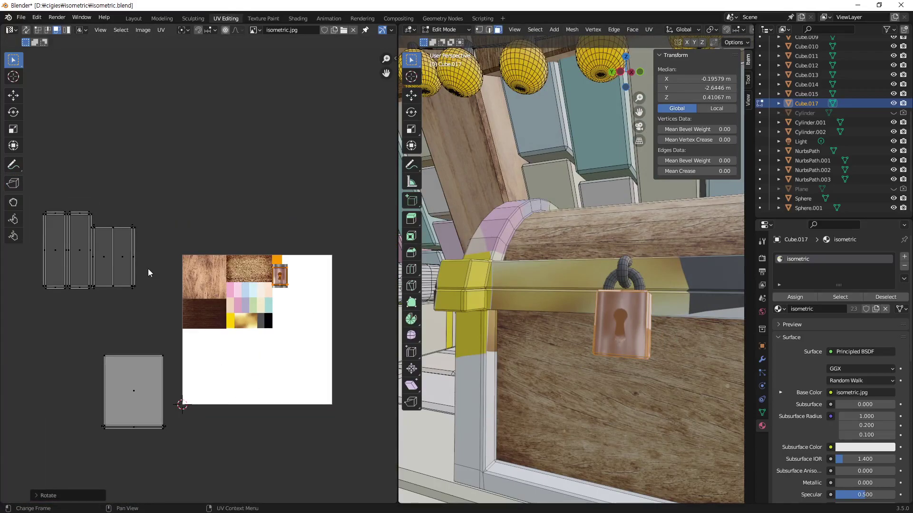
{"action": "left_click_drag", "start_coordinate": [167, 344], "coordinate": [77, 468]}
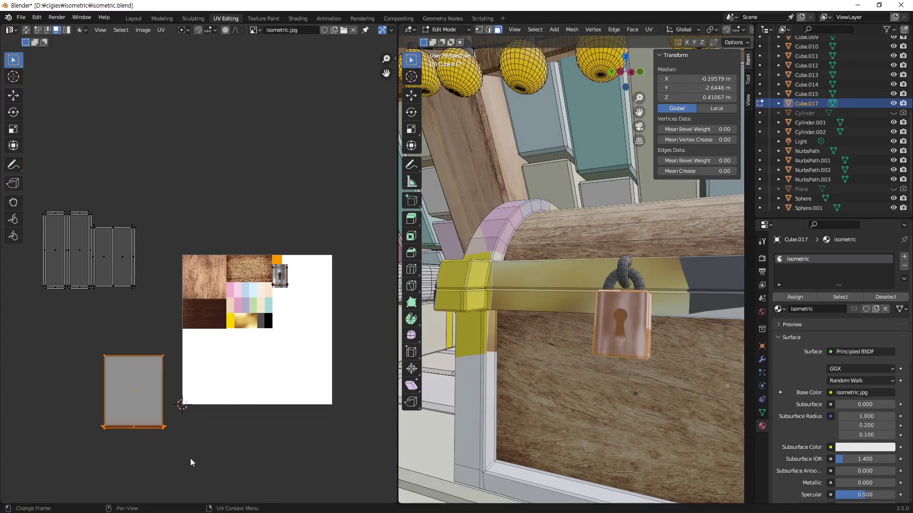
{"action": "key", "text": "s"}
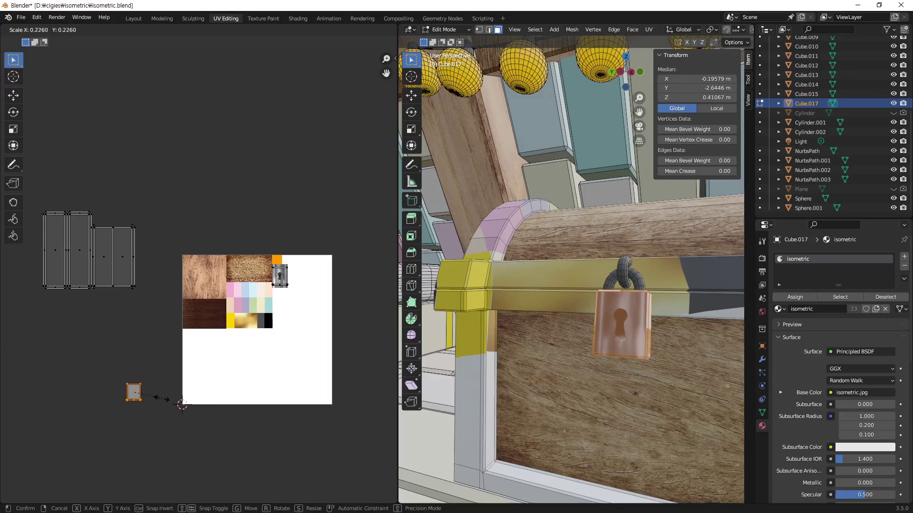
{"action": "left_click", "coordinate": [175, 401]}
{"action": "scroll", "coordinate": [274, 387], "scroll_direction": "up", "scroll_amount": 1}
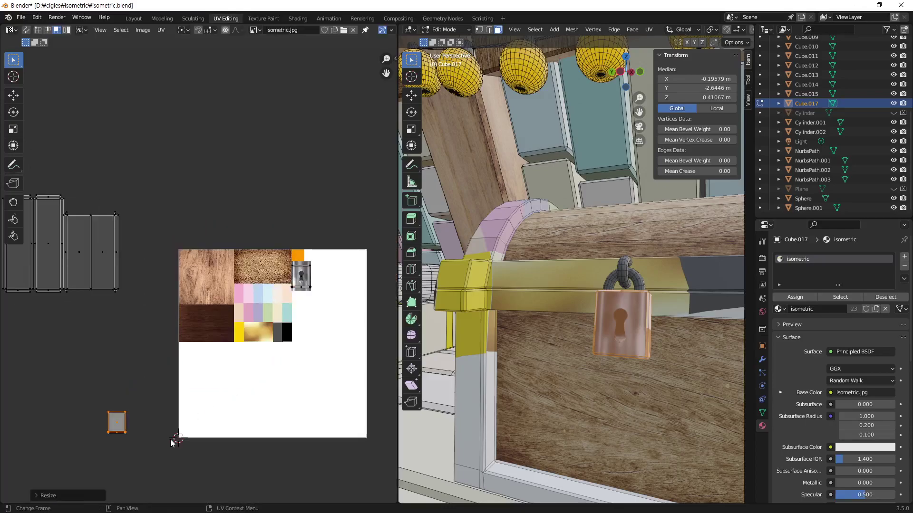
Step: Place the small lower-left island onto the keyhole image
{"action": "key", "text": "g"}
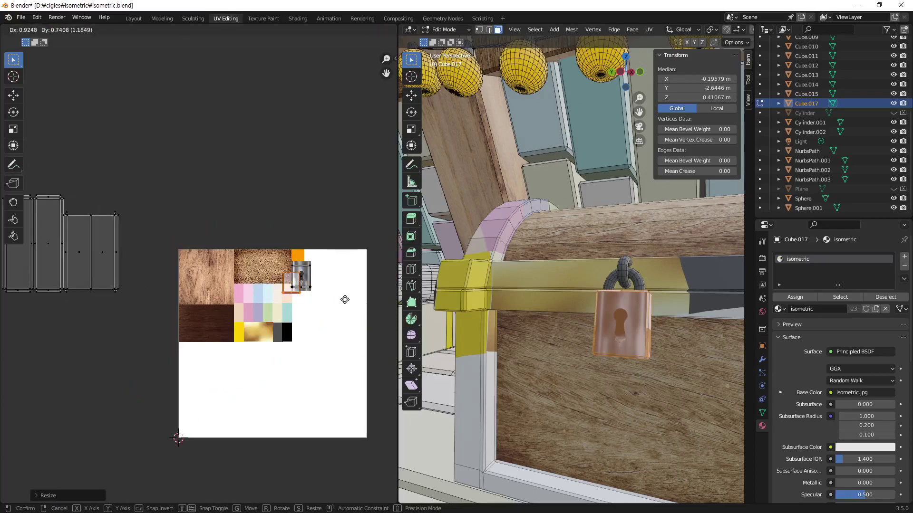
{"action": "left_click", "coordinate": [343, 299]}
{"action": "scroll", "coordinate": [222, 334], "scroll_direction": "right", "scroll_amount": 3, "text": "ctrl"}
{"action": "scroll", "coordinate": [217, 315], "scroll_direction": "up", "scroll_amount": 5}
{"action": "scroll", "coordinate": [191, 335], "scroll_direction": "up", "scroll_amount": 1}
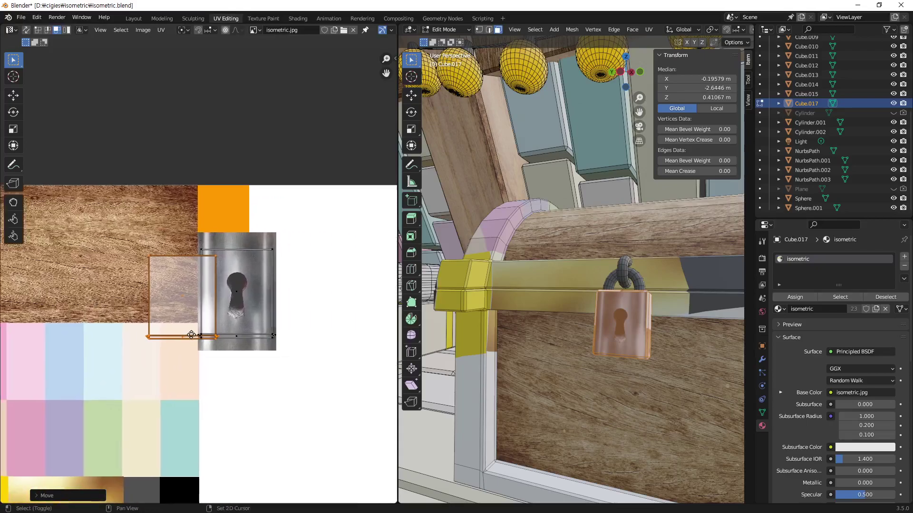
{"action": "scroll", "coordinate": [191, 335], "scroll_direction": "right", "scroll_amount": 1, "text": "ctrl"}
{"action": "key", "text": "g"}
{"action": "left_click", "coordinate": [246, 366]}
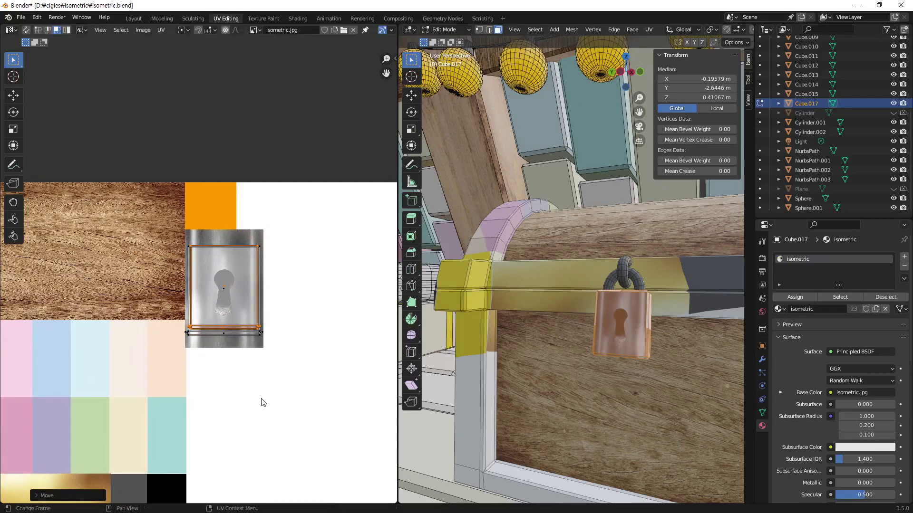
{"action": "scroll", "coordinate": [263, 402], "scroll_direction": "down", "scroll_amount": 6}
{"action": "middle_click_drag", "start_coordinate": [114, 343], "coordinate": [247, 336]}
Step: Gather the rightmost and leftmost padlock islands over the middle island
{"action": "middle_click_drag", "start_coordinate": [183, 244], "coordinate": [245, 237]}
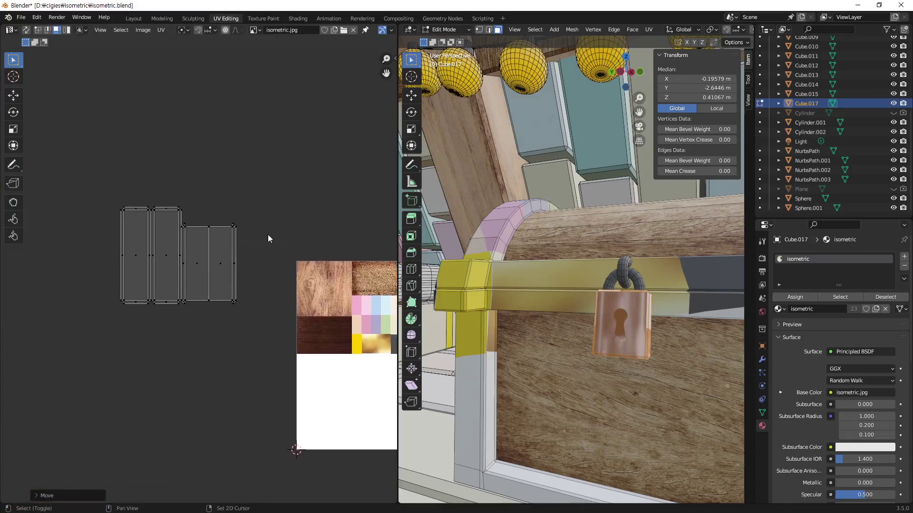
{"action": "left_click_drag", "start_coordinate": [265, 209], "coordinate": [204, 343]}
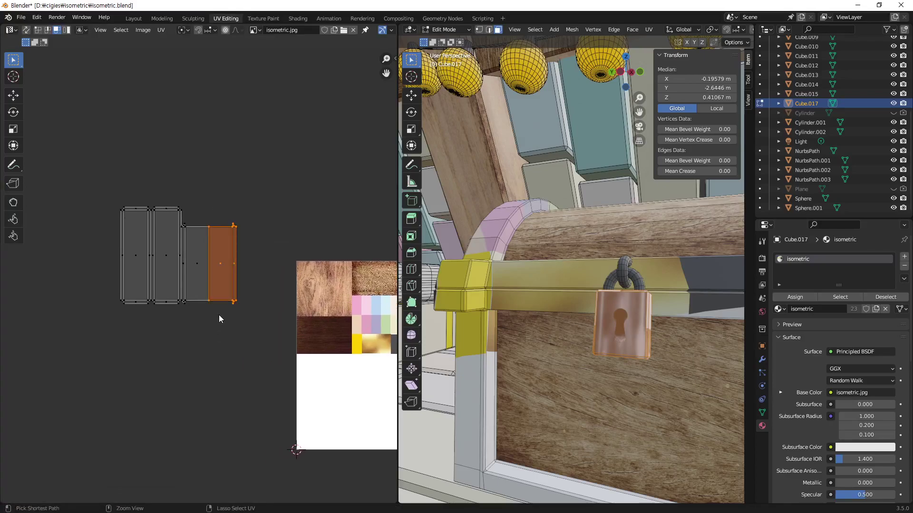
{"action": "key", "text": "g"}
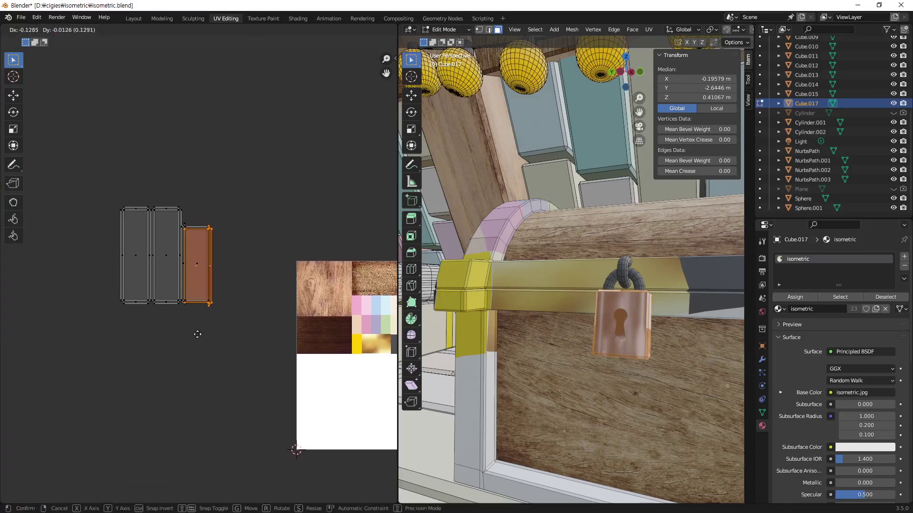
{"action": "left_click", "coordinate": [194, 331]}
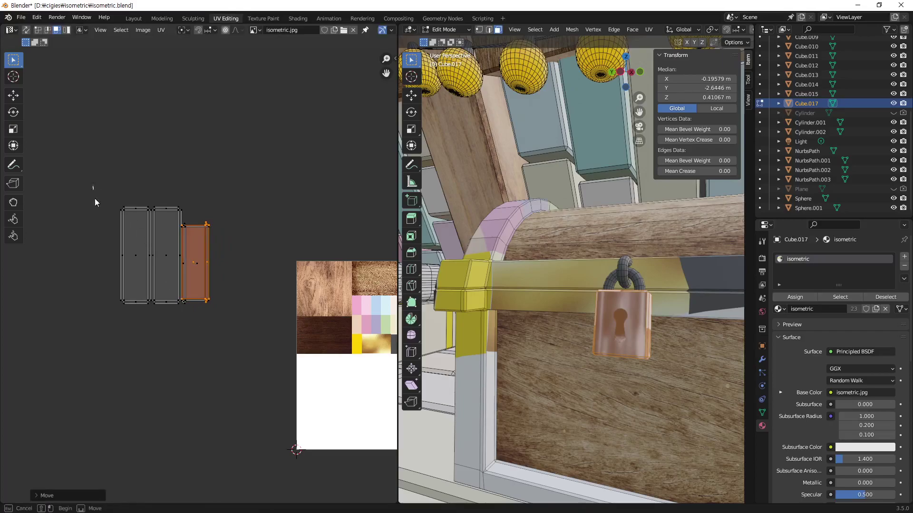
{"action": "left_click_drag", "start_coordinate": [93, 186], "coordinate": [141, 344]}
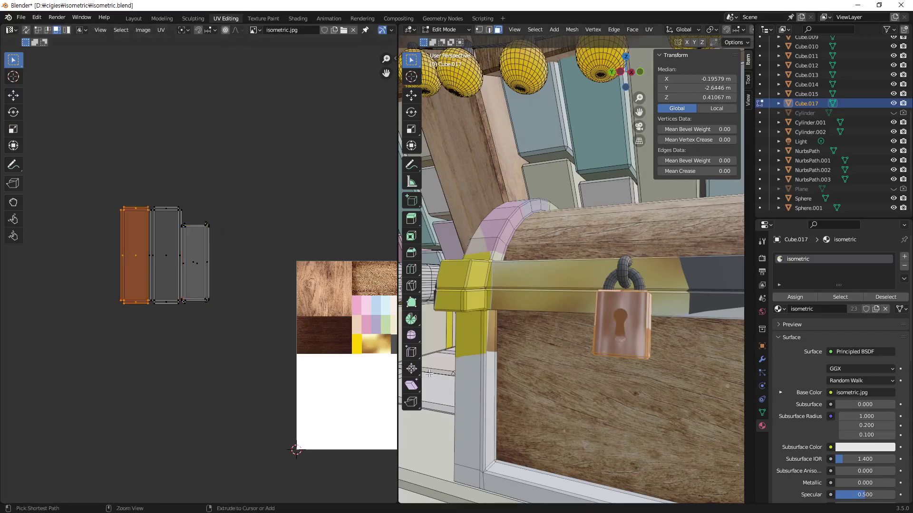
{"action": "key", "text": "ctrl+l"}
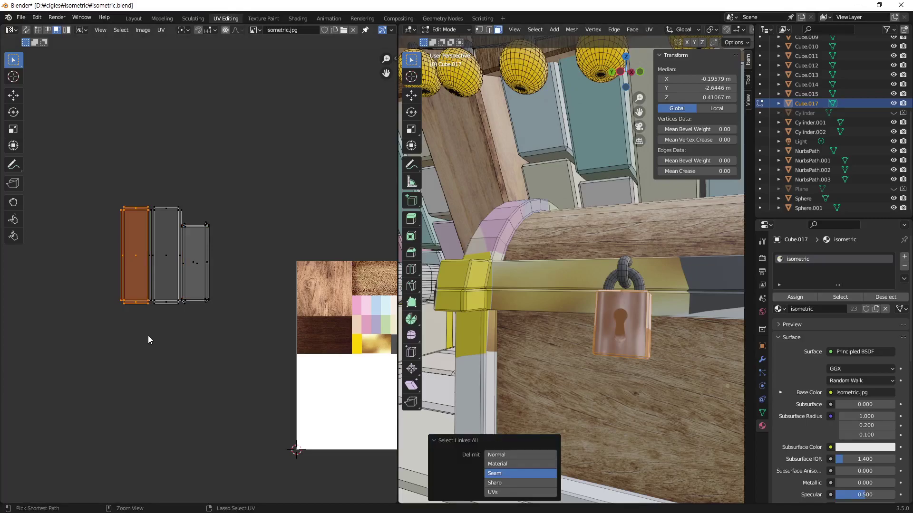
{"action": "key", "text": "ctrl+l"}
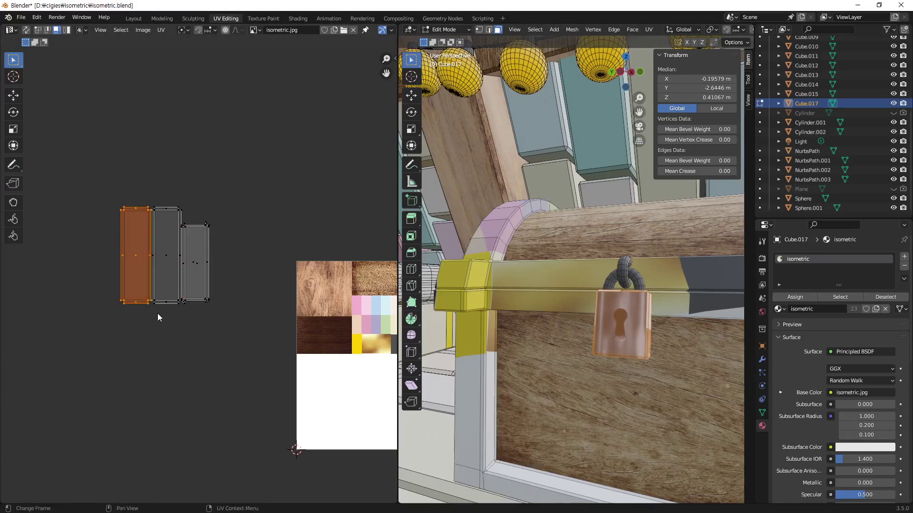
{"action": "key", "text": "g"}
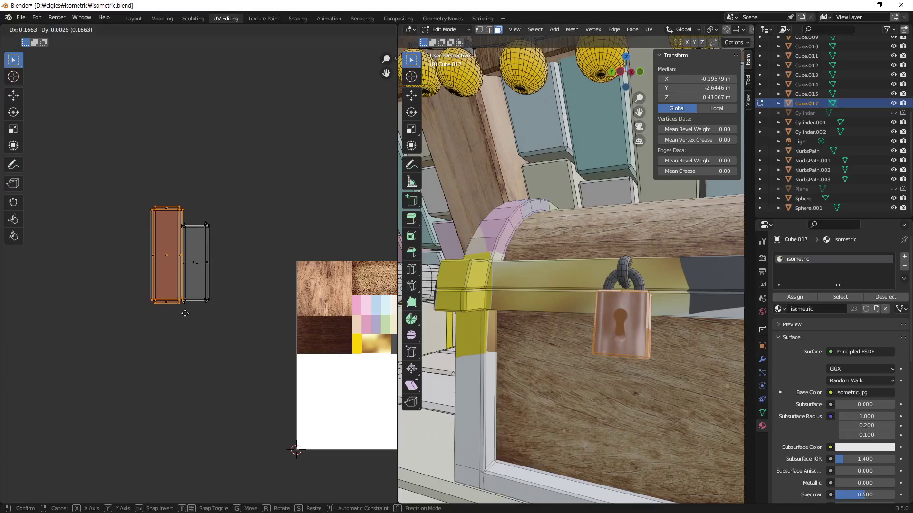
{"action": "left_click", "coordinate": [185, 314]}
Step: Stack the right island onto the left one and select the whole stack
{"action": "scroll", "coordinate": [190, 294], "scroll_direction": "up", "scroll_amount": 2}
{"action": "scroll", "coordinate": [190, 295], "scroll_direction": "up", "scroll_amount": 2}
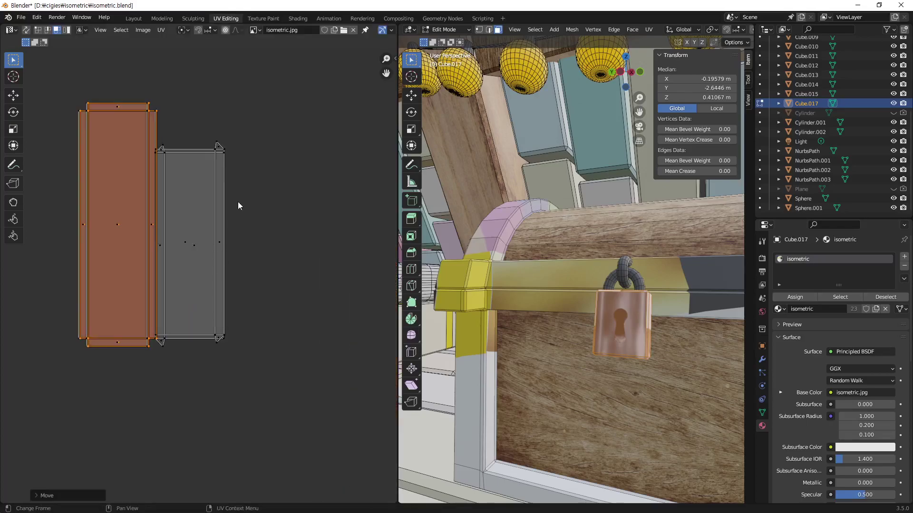
{"action": "left_click_drag", "start_coordinate": [251, 111], "coordinate": [173, 395]}
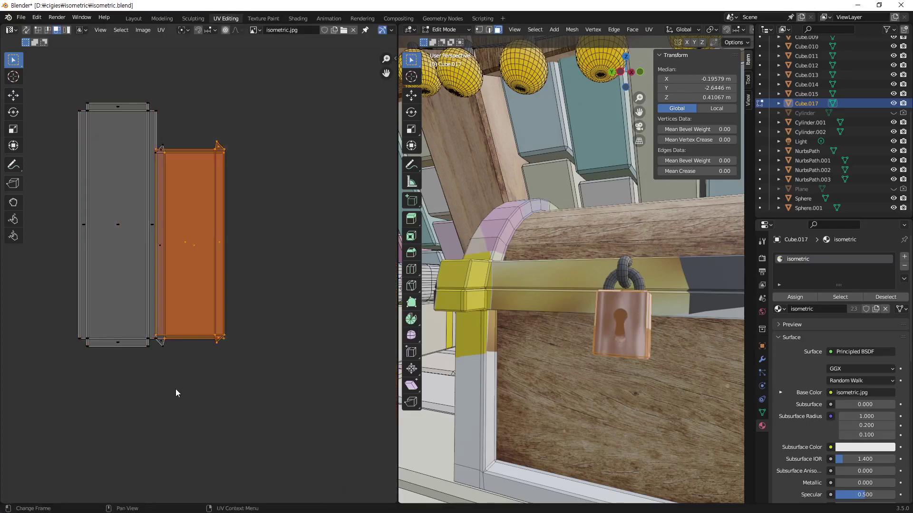
{"action": "key", "text": "g"}
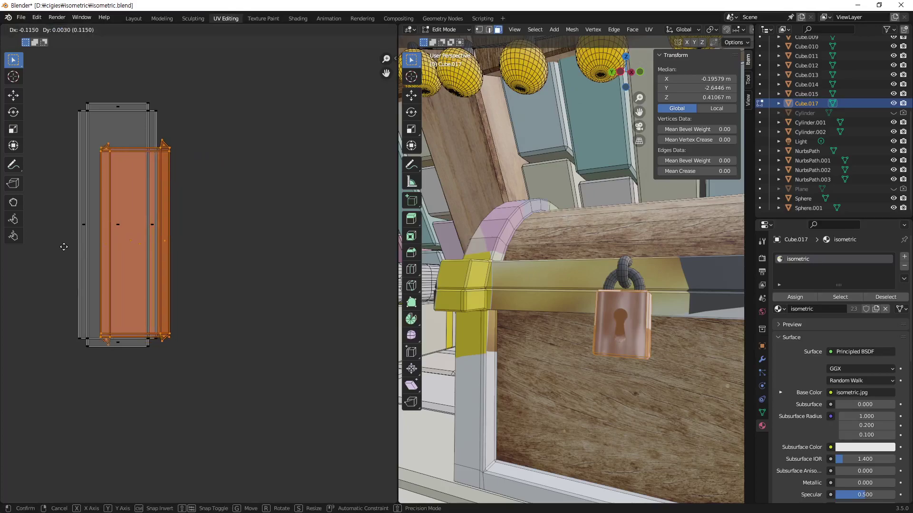
{"action": "left_click", "coordinate": [48, 236]}
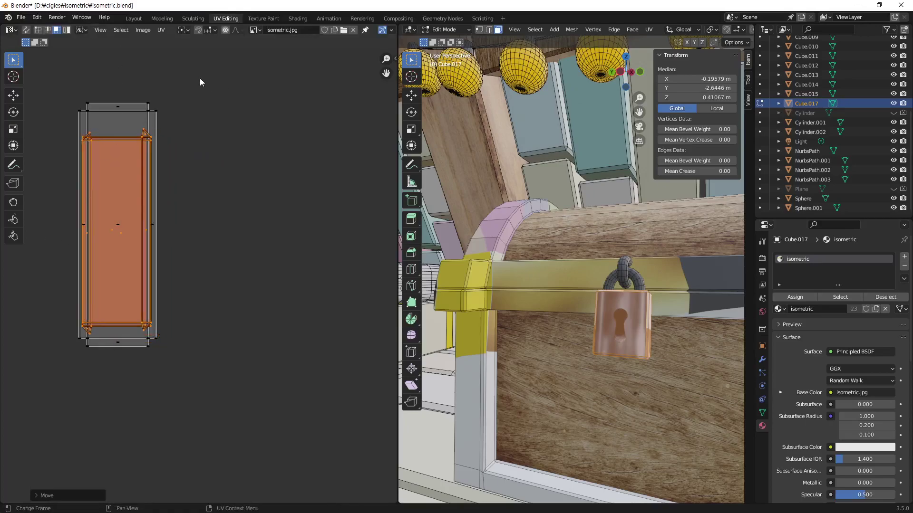
{"action": "left_click_drag", "start_coordinate": [200, 81], "coordinate": [71, 392]}
Step: Shrink the stacked islands into a strip along the lock image's right metal edge
{"action": "scroll", "coordinate": [251, 326], "scroll_direction": "down", "scroll_amount": 4}
{"action": "scroll", "coordinate": [251, 325], "scroll_direction": "down", "scroll_amount": 1}
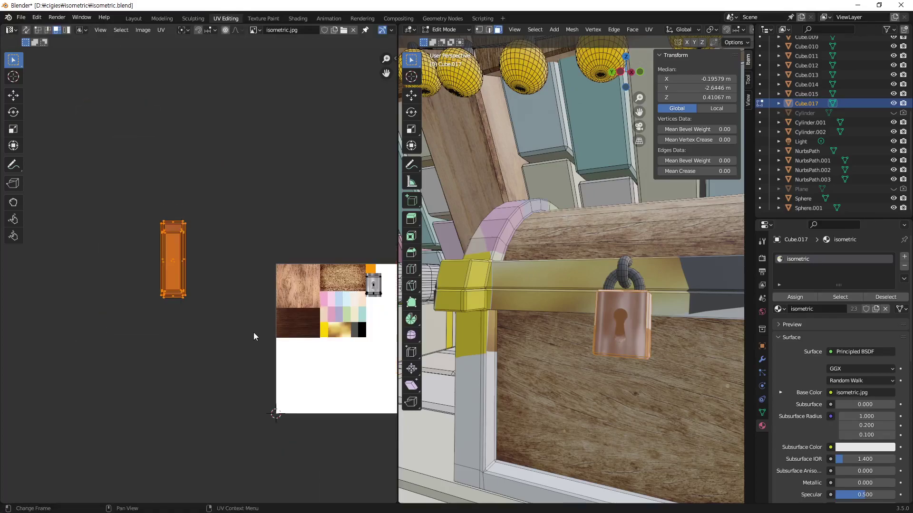
{"action": "scroll", "coordinate": [253, 337], "scroll_direction": "down", "scroll_amount": 1}
{"action": "key", "text": "g"}
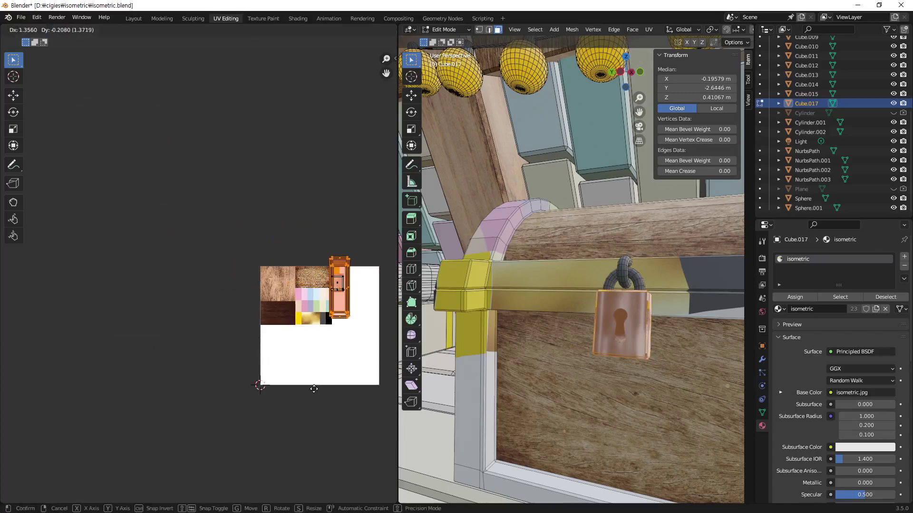
{"action": "left_click", "coordinate": [335, 300]}
{"action": "middle_click_drag", "start_coordinate": [335, 301], "coordinate": [245, 300]}
{"action": "scroll", "coordinate": [246, 300], "scroll_direction": "up", "scroll_amount": 8}
{"action": "scroll", "coordinate": [309, 355], "scroll_direction": "down", "scroll_amount": 2}
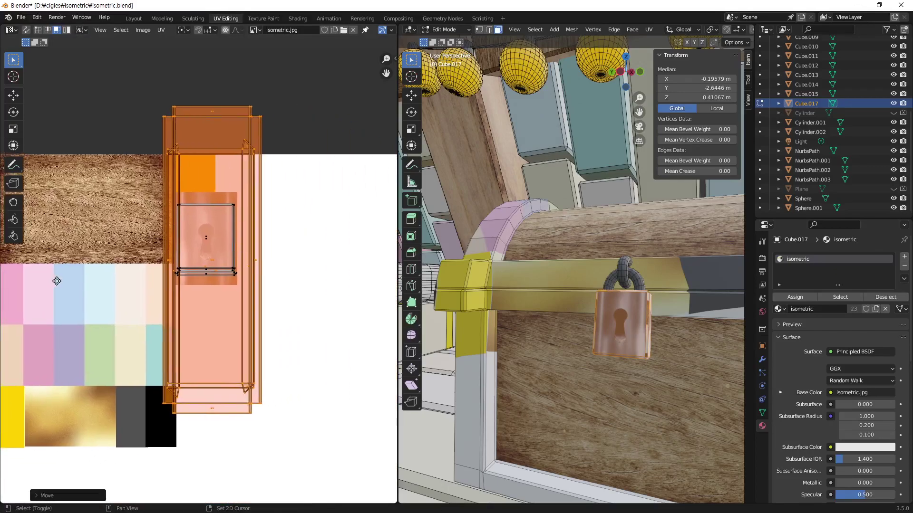
{"action": "key", "text": "s"}
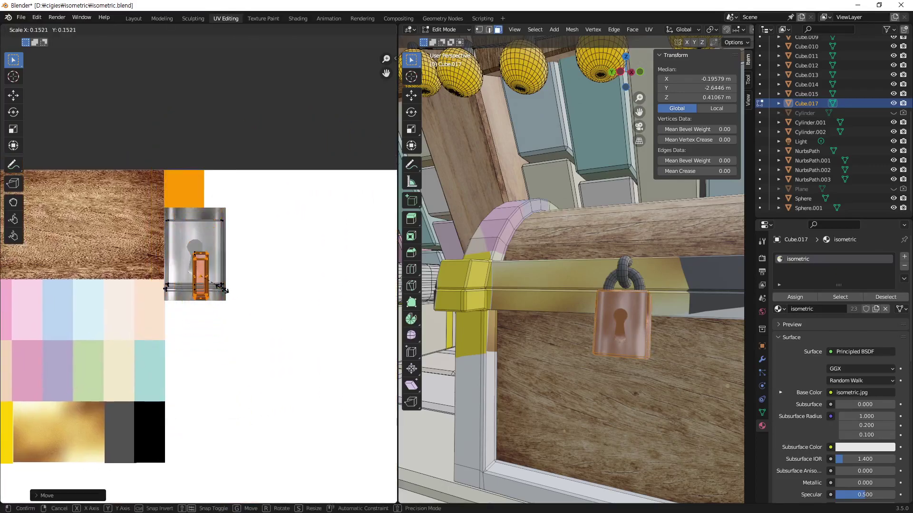
{"action": "left_click", "coordinate": [235, 299]}
{"action": "key", "text": "g"}
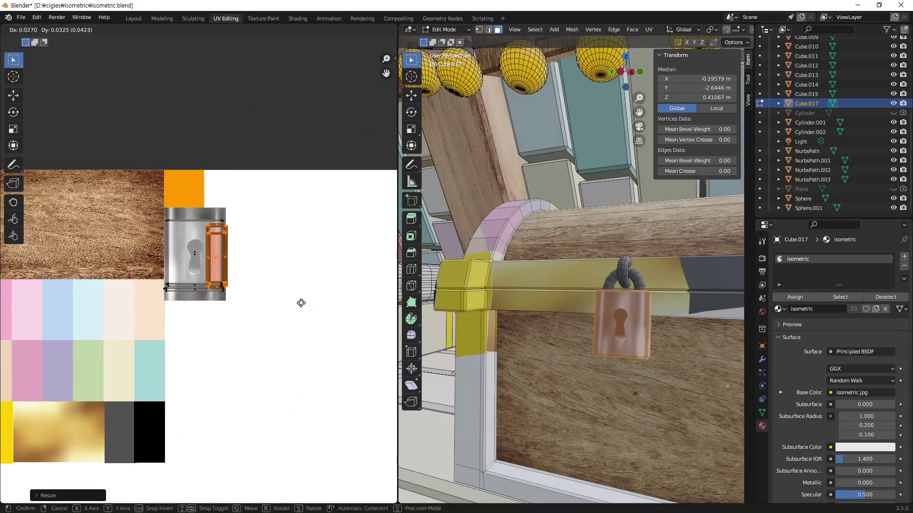
{"action": "left_click", "coordinate": [299, 306]}
Step: Orbit around the chest and return to Object Mode
{"action": "scroll", "coordinate": [304, 316], "scroll_direction": "up", "scroll_amount": 4}
{"action": "scroll", "coordinate": [304, 316], "scroll_direction": "up", "scroll_amount": 1}
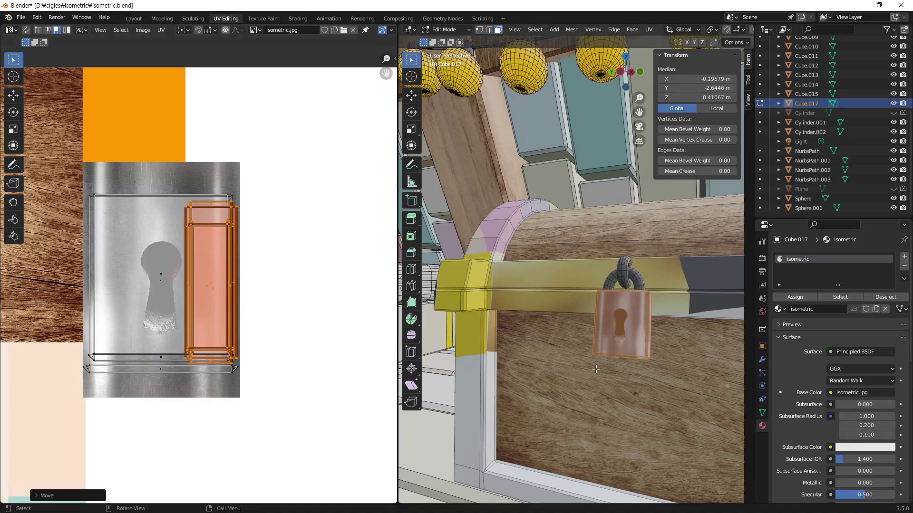
{"action": "mouse_move", "coordinate": [547, 371]}
{"action": "middle_mouse_down"}
{"action": "mouse_move", "coordinate": [598, 412]}
{"action": "mouse_move", "coordinate": [670, 370]}
{"action": "middle_mouse_up"}
{"action": "key", "text": "Tab"}
{"action": "scroll", "coordinate": [598, 411], "scroll_direction": "down", "scroll_amount": 4}
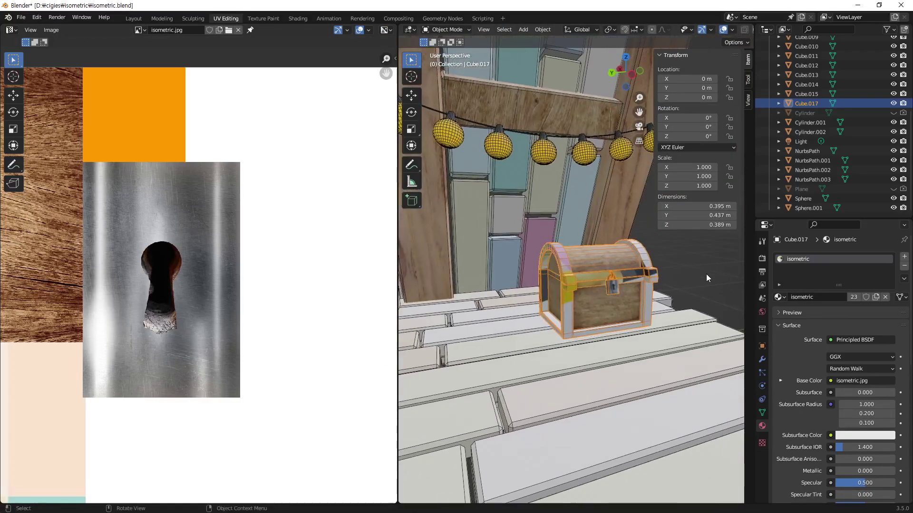
Step: Select the treasure chest and all of its faces in Edit Mode
{"action": "left_click", "coordinate": [706, 274]}
{"action": "mouse_move", "coordinate": [669, 325]}
{"action": "middle_mouse_down"}
{"action": "mouse_move", "coordinate": [596, 307]}
{"action": "mouse_move", "coordinate": [624, 324]}
{"action": "middle_mouse_up"}
{"action": "scroll", "coordinate": [605, 292], "scroll_direction": "up", "scroll_amount": 4}
{"action": "scroll", "coordinate": [606, 292], "scroll_direction": "down", "scroll_amount": 3}
{"action": "left_click", "coordinate": [624, 324]}
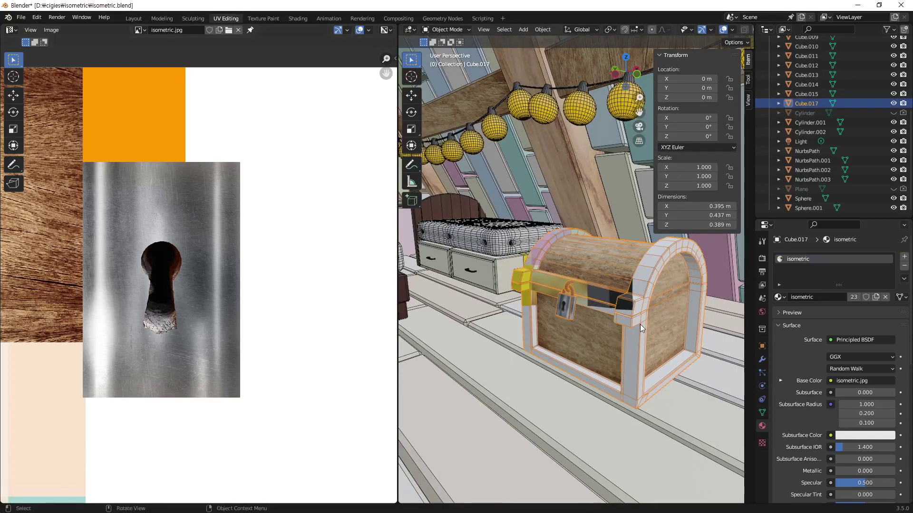
{"action": "key", "text": "Tab"}
{"action": "key", "text": "a"}
{"action": "scroll", "coordinate": [230, 316], "scroll_direction": "down", "scroll_amount": 3}
{"action": "scroll", "coordinate": [229, 316], "scroll_direction": "down", "scroll_amount": 2}
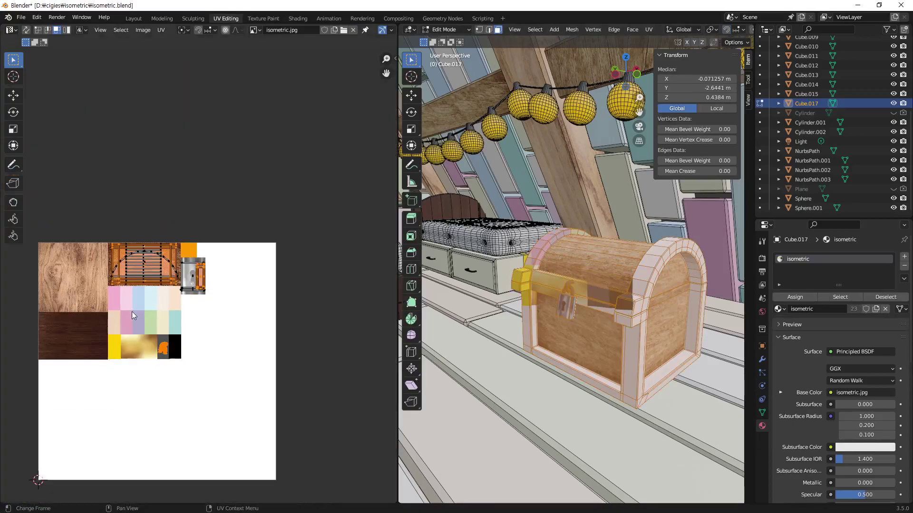
{"action": "middle_click_drag", "start_coordinate": [132, 312], "coordinate": [313, 296]}
Step: Shrink the chest's UV islands onto the atlas's gold tile and return to Object Mode
{"action": "left_click_drag", "start_coordinate": [210, 248], "coordinate": [56, 404]}
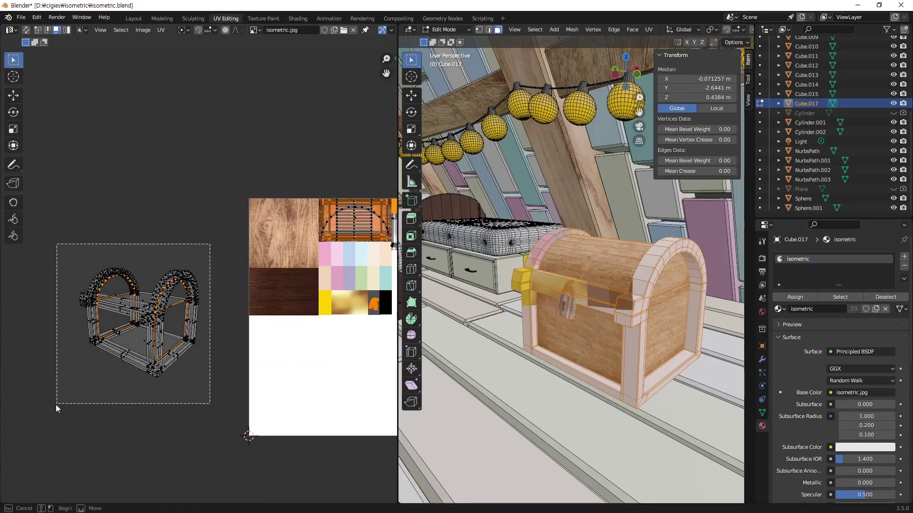
{"action": "key", "text": "s"}
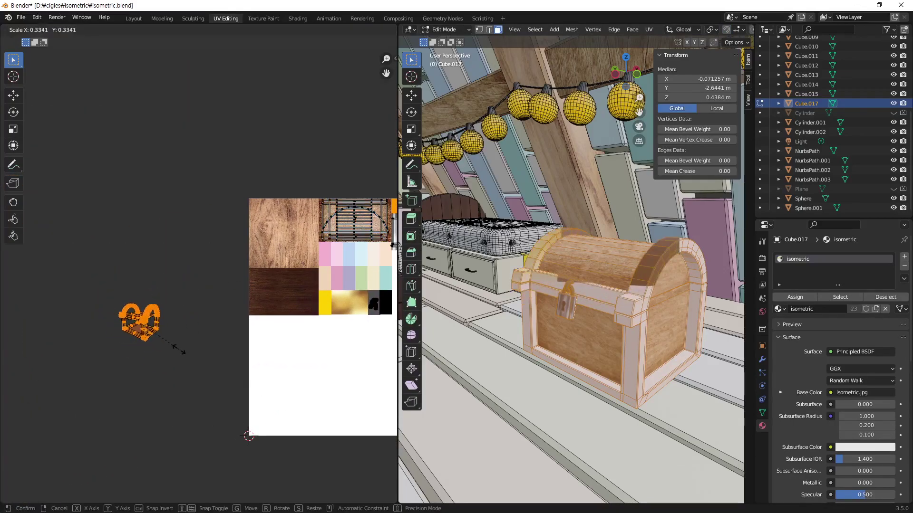
{"action": "left_click", "coordinate": [214, 391]}
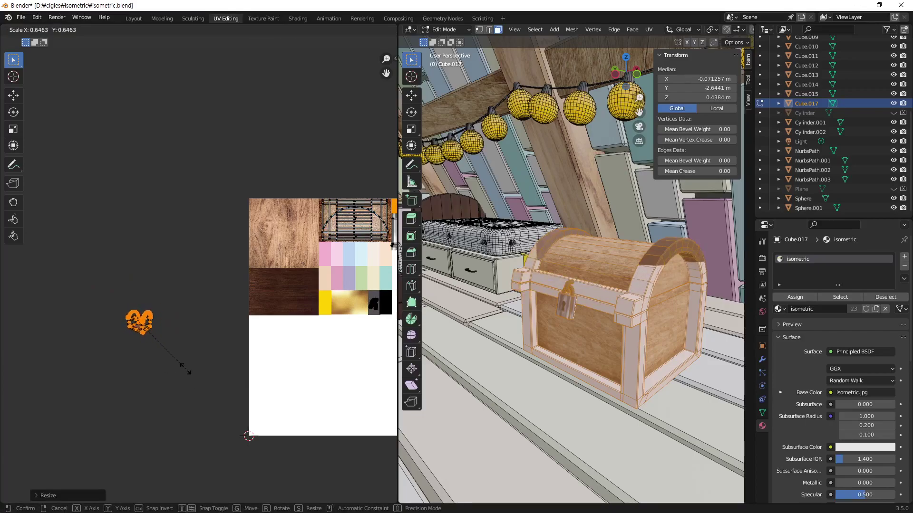
{"action": "key", "text": "g"}
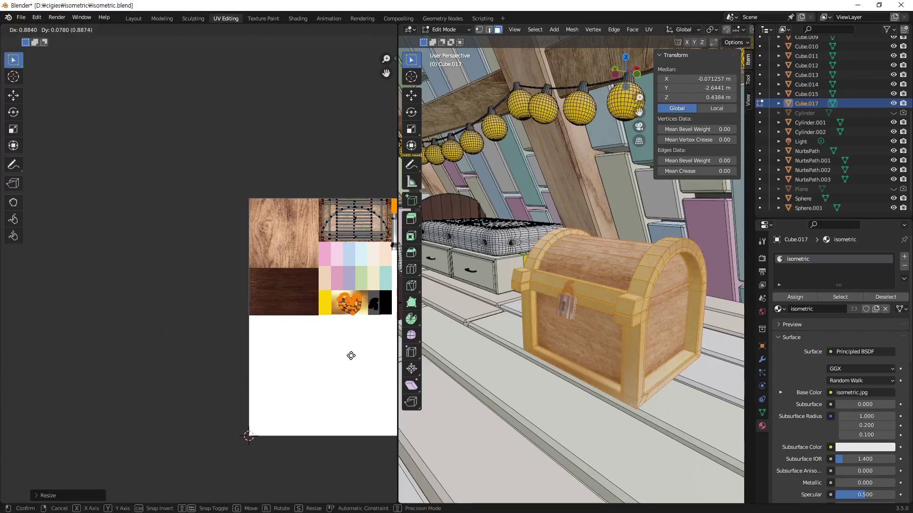
{"action": "left_click", "coordinate": [348, 358]}
{"action": "middle_click_drag", "start_coordinate": [349, 328], "coordinate": [242, 319]}
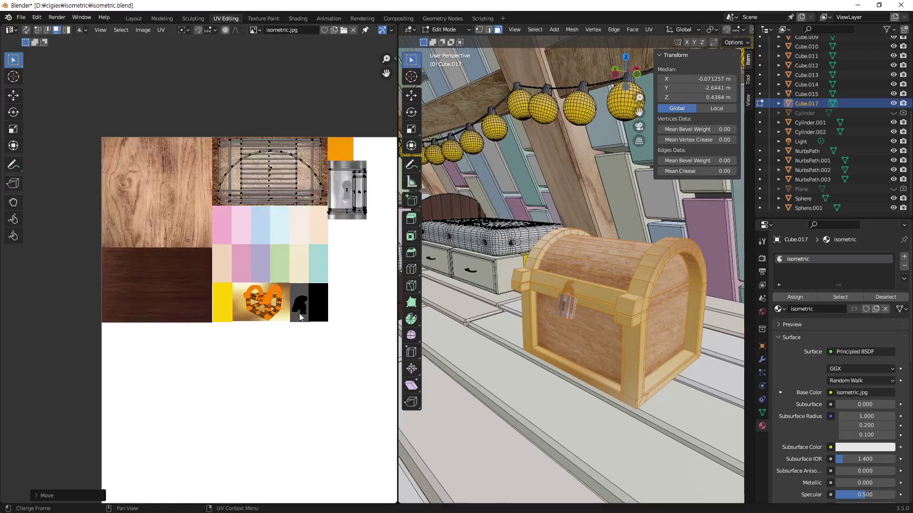
{"action": "scroll", "coordinate": [298, 313], "scroll_direction": "up", "scroll_amount": 4}
{"action": "scroll", "coordinate": [330, 365], "scroll_direction": "up", "scroll_amount": 3}
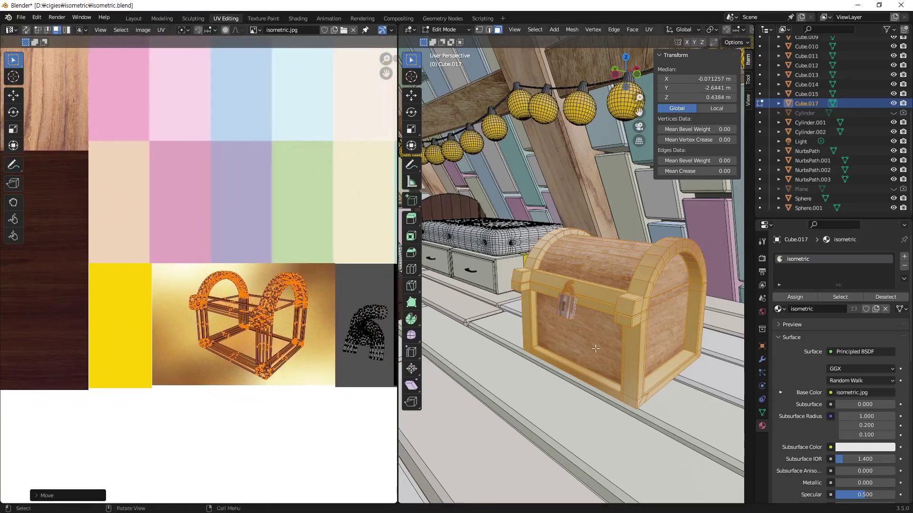
{"action": "scroll", "coordinate": [595, 349], "scroll_direction": "down", "scroll_amount": 4}
{"action": "key", "text": "Tab"}
{"action": "left_click", "coordinate": [688, 396]}
Step: Widen the 3D viewport and orbit to show the whole attic with both beds
{"action": "scroll", "coordinate": [591, 333], "scroll_direction": "up", "scroll_amount": 2}
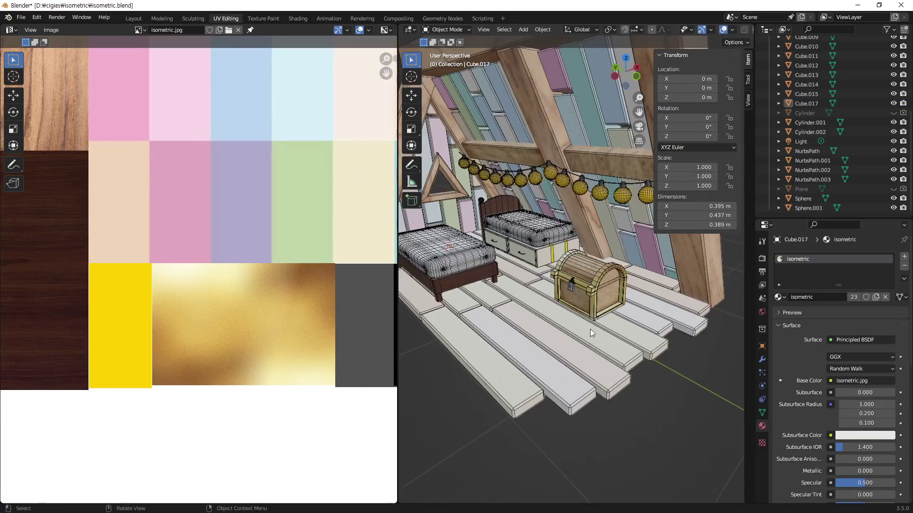
{"action": "left_click_drag", "start_coordinate": [397, 222], "coordinate": [190, 222]}
{"action": "scroll", "coordinate": [498, 338], "scroll_direction": "up", "scroll_amount": 2}
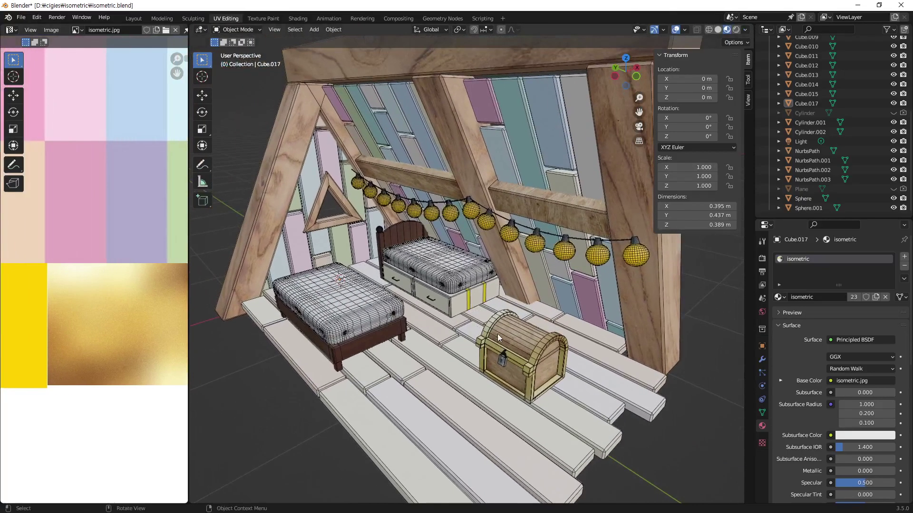
{"action": "scroll", "coordinate": [499, 338], "scroll_direction": "down", "scroll_amount": 3}
{"action": "scroll", "coordinate": [494, 335], "scroll_direction": "down", "scroll_amount": 1}
{"action": "mouse_move", "coordinate": [476, 331]}
{"action": "middle_mouse_down"}
{"action": "mouse_move", "coordinate": [510, 313]}
{"action": "mouse_move", "coordinate": [498, 335]}
{"action": "mouse_move", "coordinate": [572, 378]}
{"action": "middle_mouse_up"}
Step: Select the chest, try a Z rotation then cancel it, and check the pivot point options
{"action": "left_click", "coordinate": [515, 326]}
{"action": "key", "text": "r"}
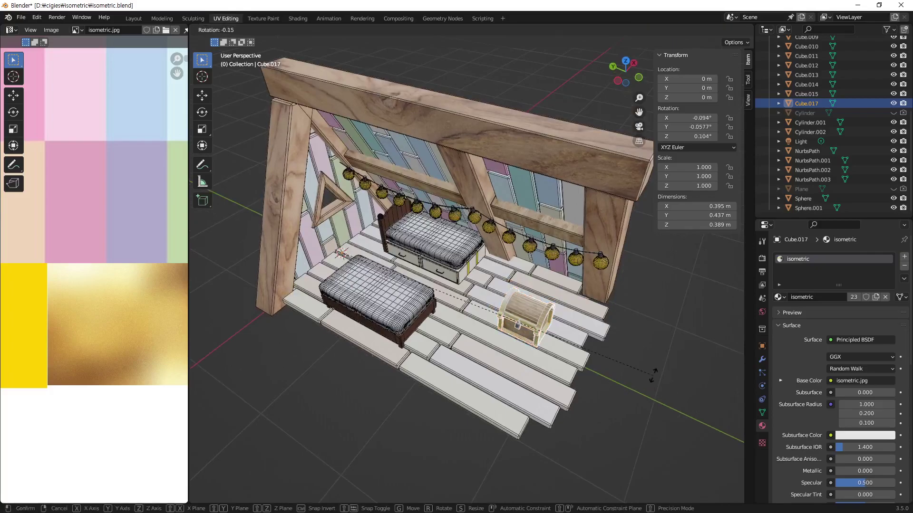
{"action": "key", "text": "z"}
{"action": "key", "text": "Escape"}
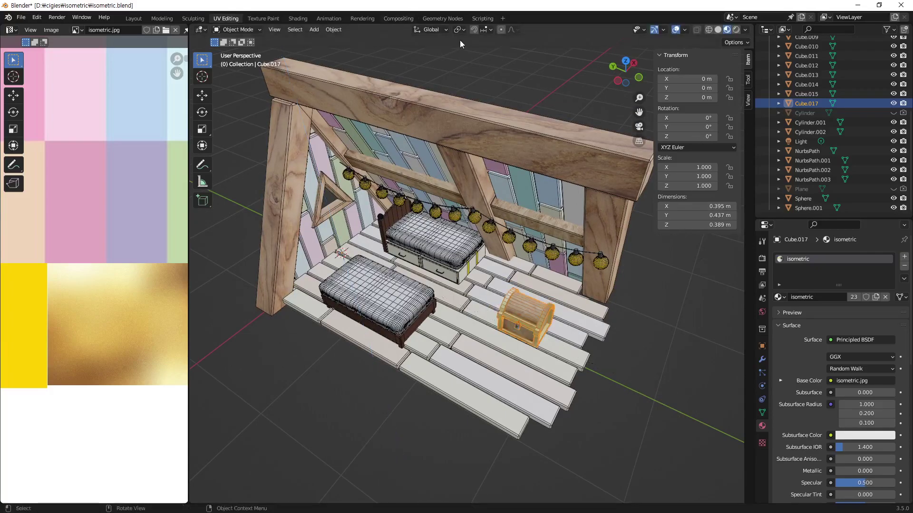
{"action": "left_click", "coordinate": [463, 30]}
{"action": "left_click", "coordinate": [484, 73]}
Step: Set the chest's origin to geometry, rotate it −26.4° about Z, and switch to top view
{"action": "right_click", "coordinate": [540, 322]}
{"action": "mouse_move", "coordinate": [494, 331]}
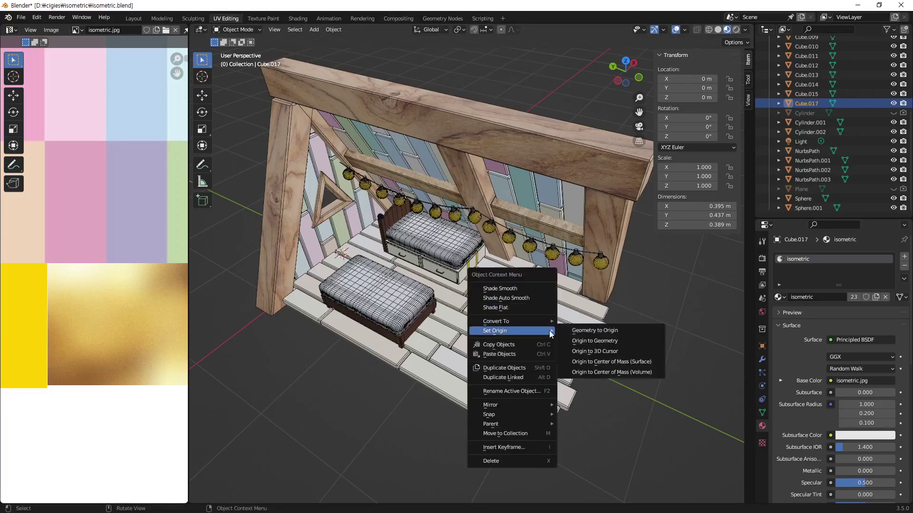
{"action": "left_click", "coordinate": [601, 340]}
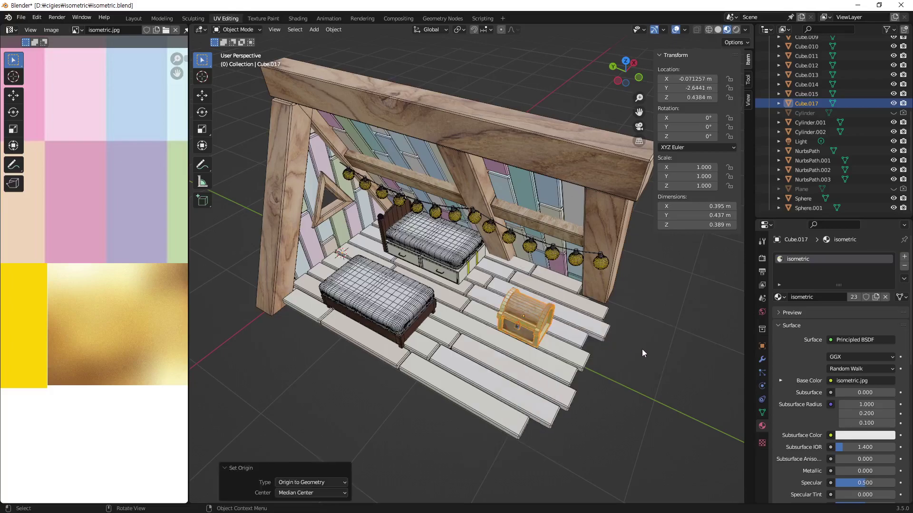
{"action": "key", "text": "g"}
{"action": "key", "text": "z"}
{"action": "key", "text": "r"}
{"action": "left_click", "coordinate": [619, 405]}
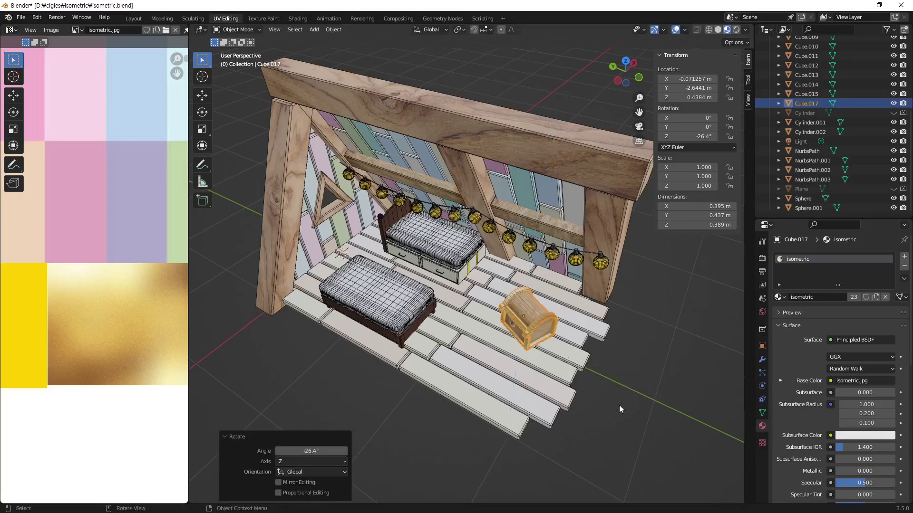
{"action": "key", "text": "KP_7"}
Step: Lower the chest 0.041 m along Z onto the floorboards
{"action": "key", "text": "alt+z"}
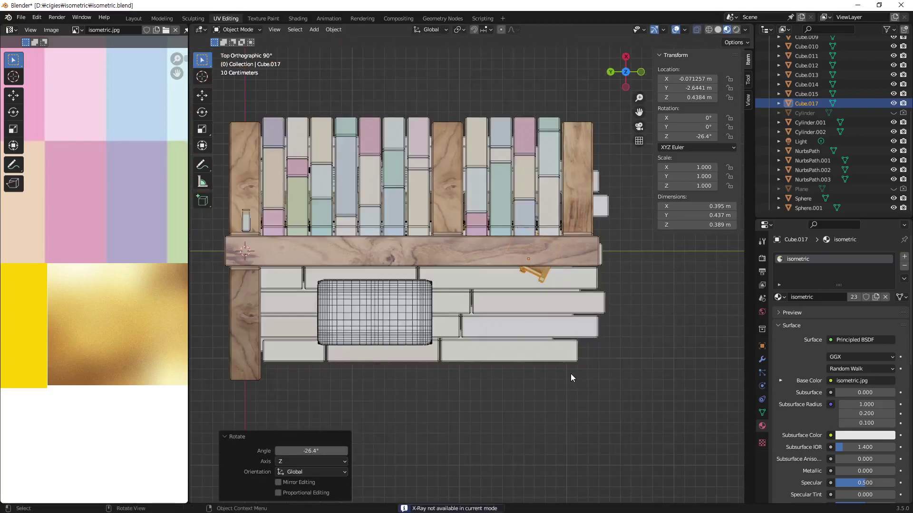
{"action": "mouse_move", "coordinate": [566, 370]}
{"action": "middle_mouse_down"}
{"action": "mouse_move", "coordinate": [458, 254]}
{"action": "mouse_move", "coordinate": [502, 372]}
{"action": "middle_mouse_up"}
{"action": "scroll", "coordinate": [502, 372], "scroll_direction": "up", "scroll_amount": 3}
{"action": "scroll", "coordinate": [502, 371], "scroll_direction": "up", "scroll_amount": 1}
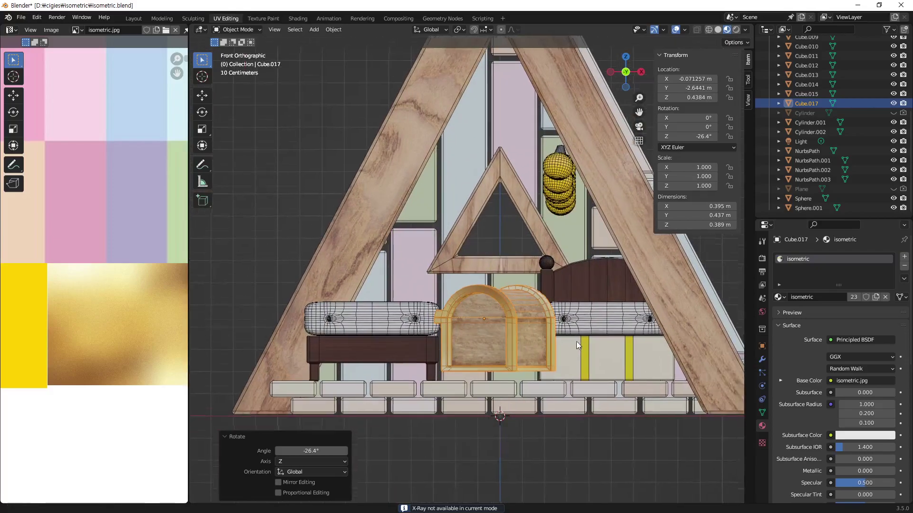
{"action": "scroll", "coordinate": [577, 342], "scroll_direction": "up", "scroll_amount": 1}
{"action": "key", "text": "g"}
{"action": "key", "text": "z"}
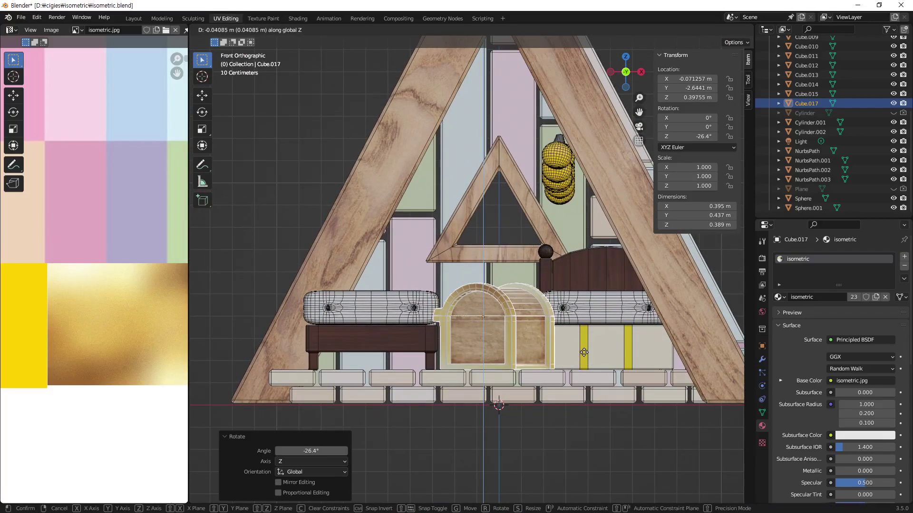
{"action": "left_click", "coordinate": [586, 356]}
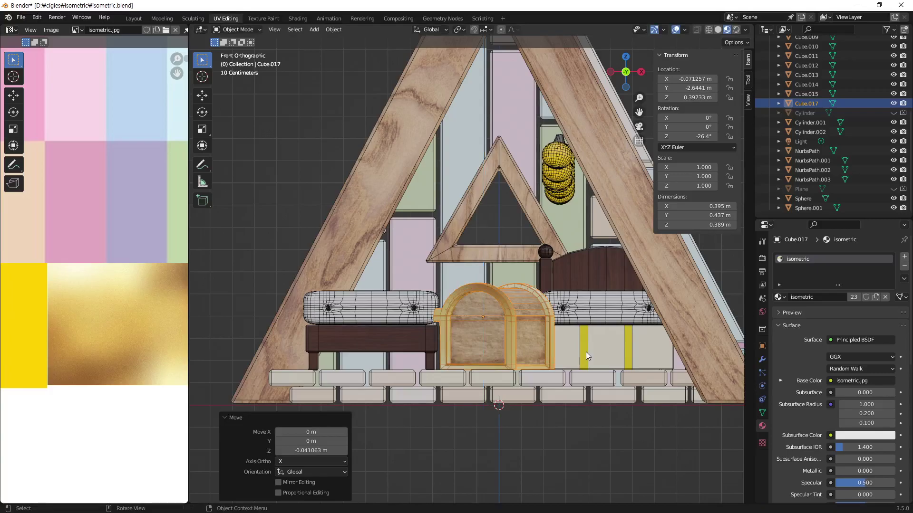
Step: Slide the chest 0.449 m along X beside the back bed and preview in Rendered shading
{"action": "key", "text": "g"}
{"action": "key", "text": "x"}
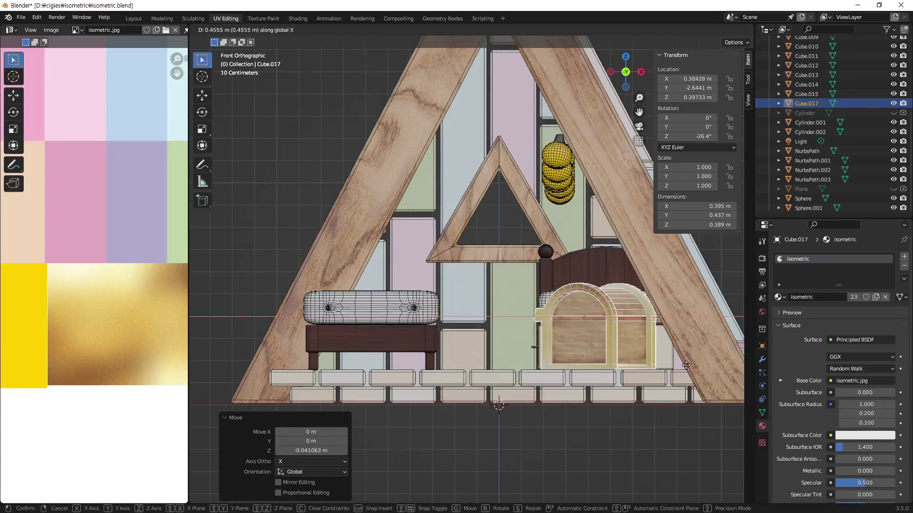
{"action": "left_click", "coordinate": [685, 365]}
{"action": "mouse_move", "coordinate": [481, 340]}
{"action": "middle_mouse_down"}
{"action": "mouse_move", "coordinate": [574, 355]}
{"action": "mouse_move", "coordinate": [550, 349]}
{"action": "mouse_move", "coordinate": [525, 372]}
{"action": "middle_mouse_up"}
{"action": "scroll", "coordinate": [619, 356], "scroll_direction": "down", "scroll_amount": 3}
{"action": "left_click", "coordinate": [651, 360]}
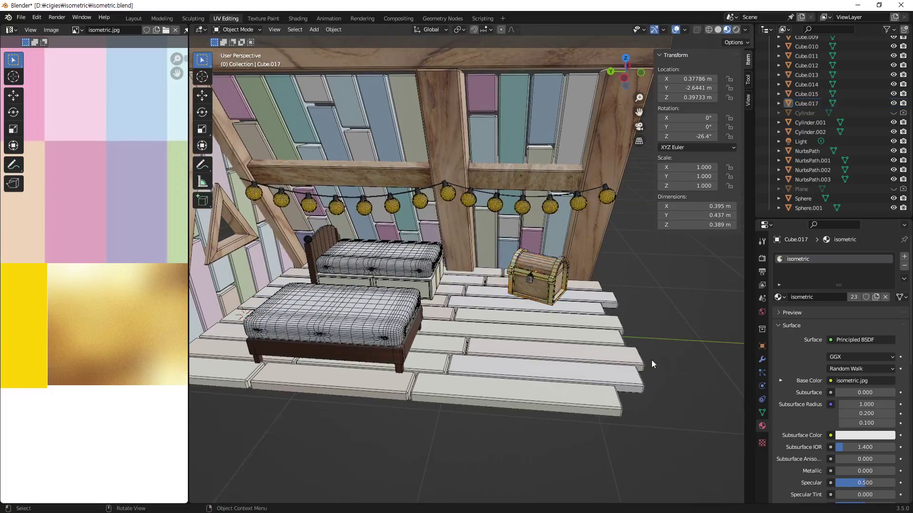
{"action": "middle_click_drag", "start_coordinate": [651, 361], "coordinate": [521, 361]}
{"action": "scroll", "coordinate": [520, 356], "scroll_direction": "up", "scroll_amount": 3}
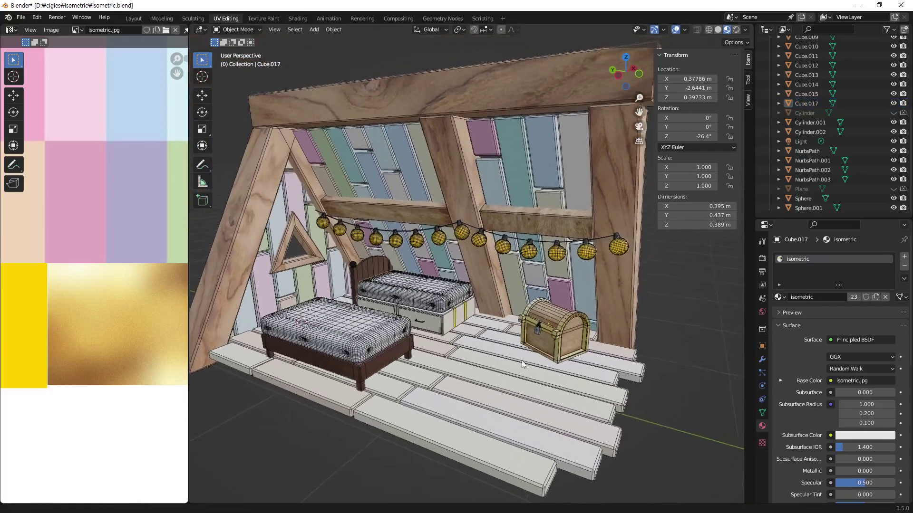
{"action": "left_click", "coordinate": [735, 29]}
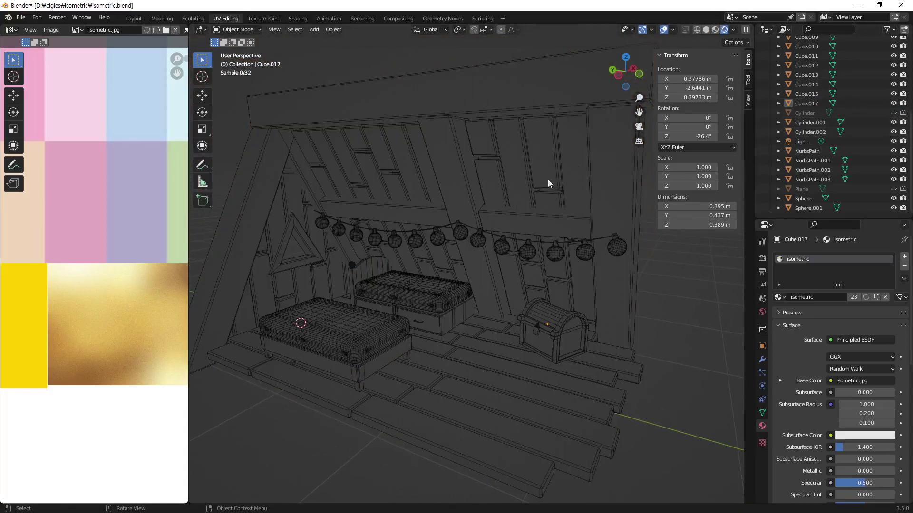